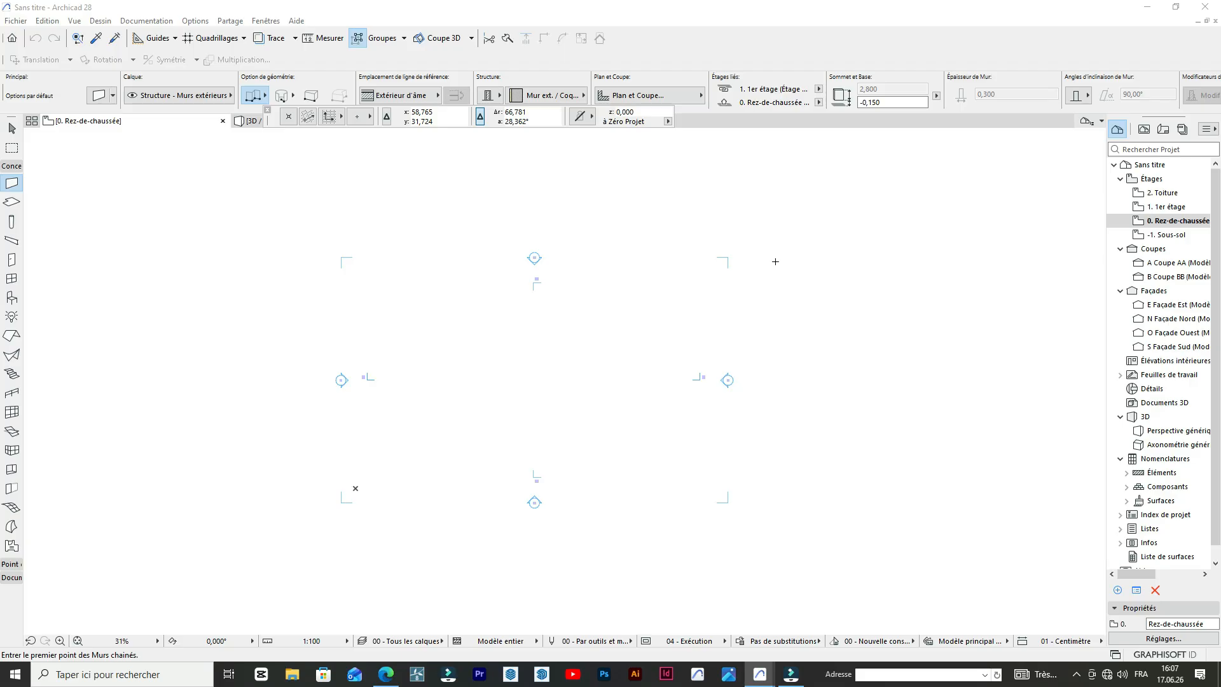
- Save the untitled project to the Bureau folder as an Archicad project named "tuto debutant"
scroll(572, 222, up, 5)
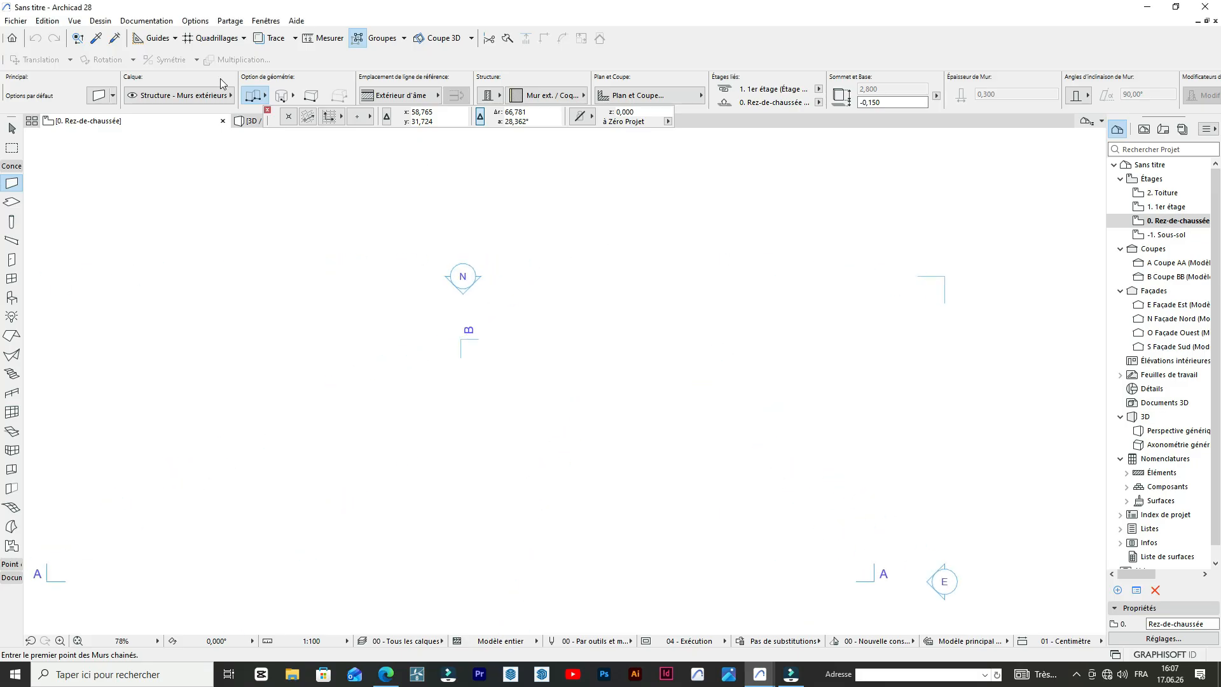
click(15, 21)
mouse_move(35, 23)
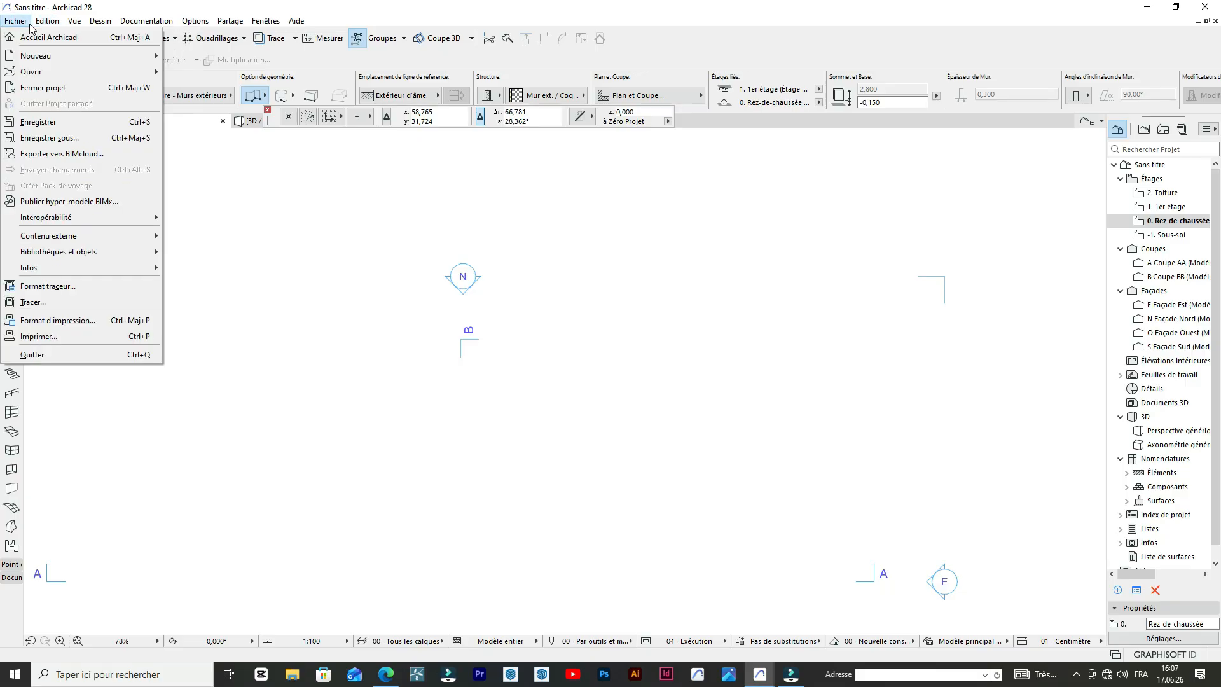
click(50, 138)
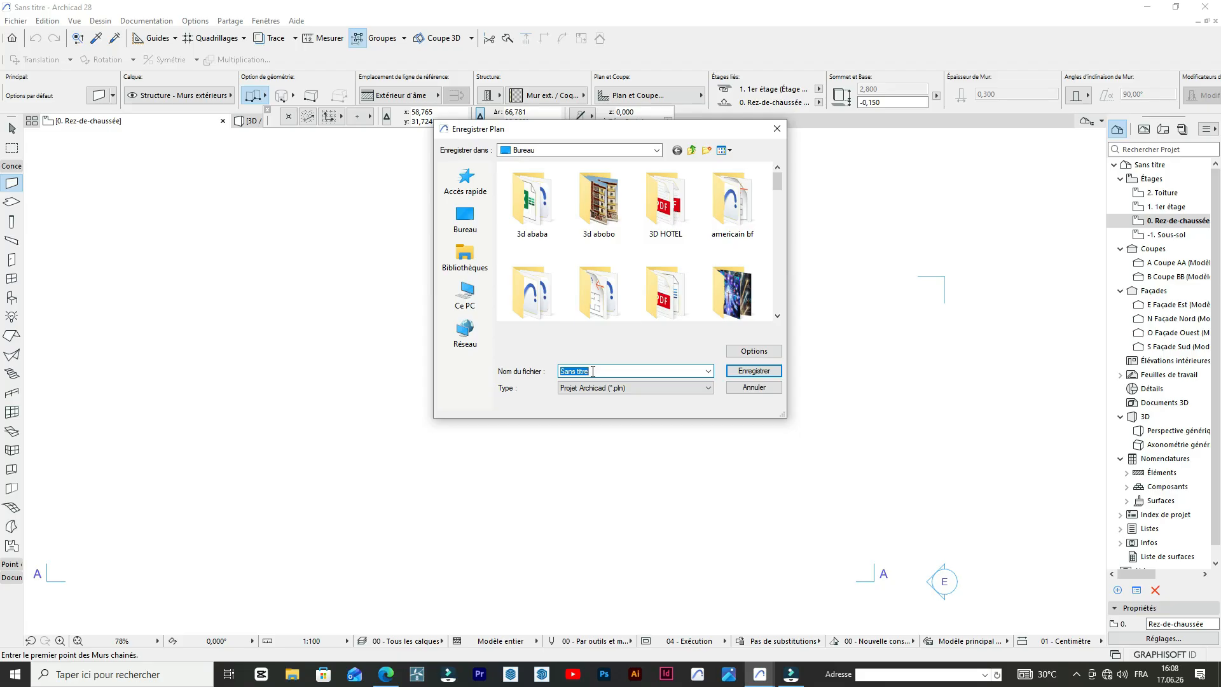
text(tuto debutant)
click(748, 372)
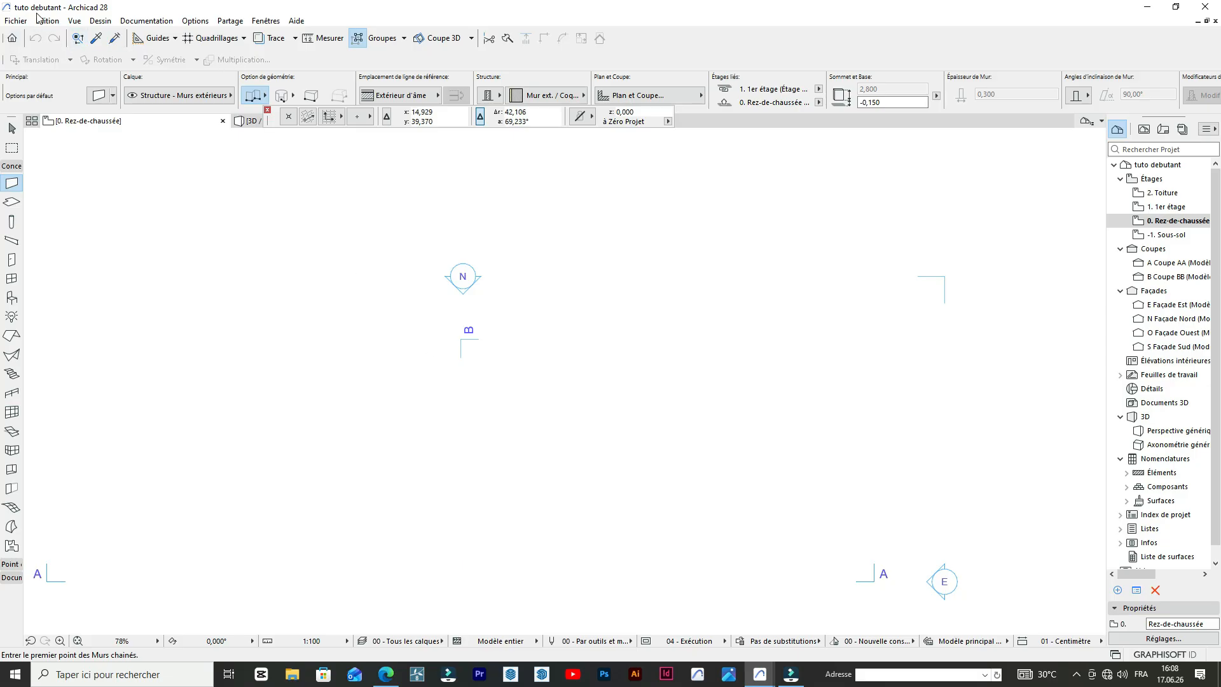
scroll(404, 321, down, 4)
scroll(408, 304, down, 3)
scroll(401, 372, up, 3)
scroll(661, 349, down, 3)
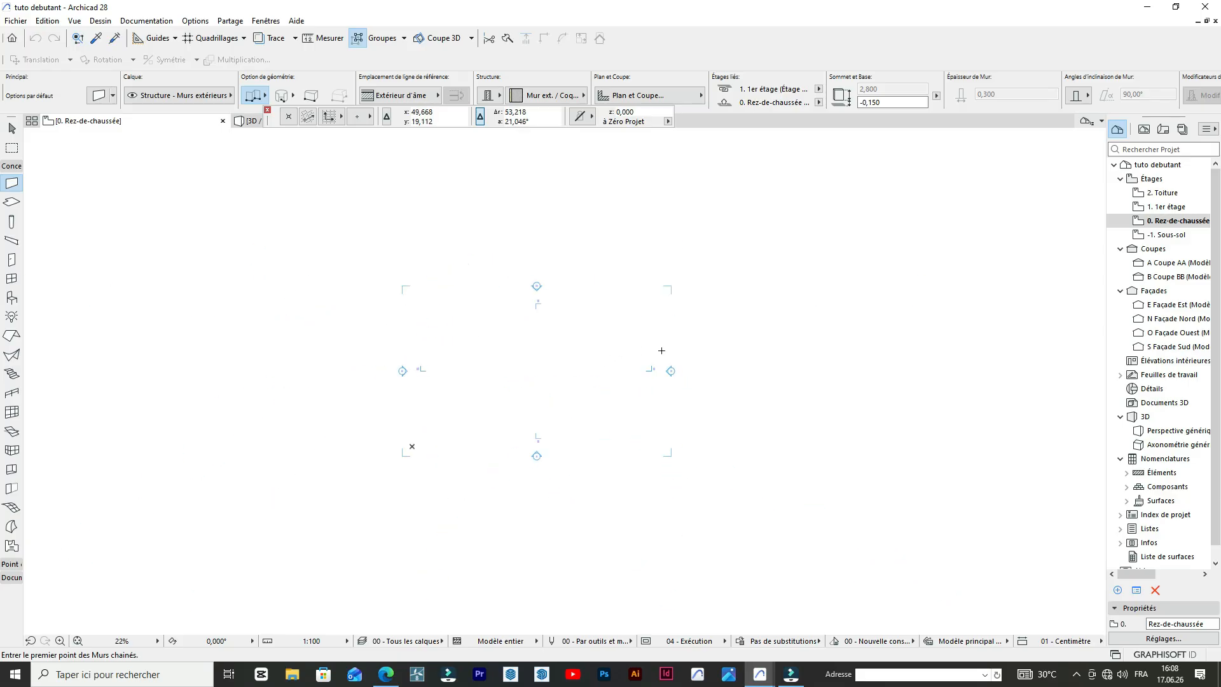
scroll(591, 333, up, 3)
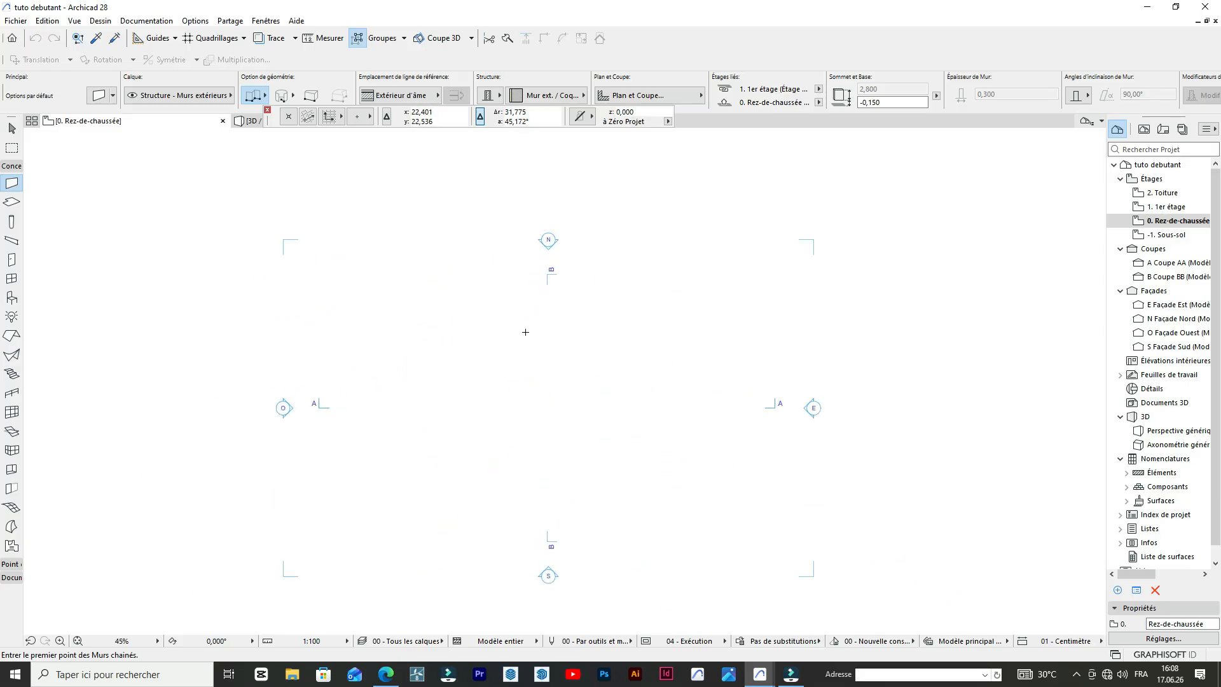
scroll(617, 237, down, 3)
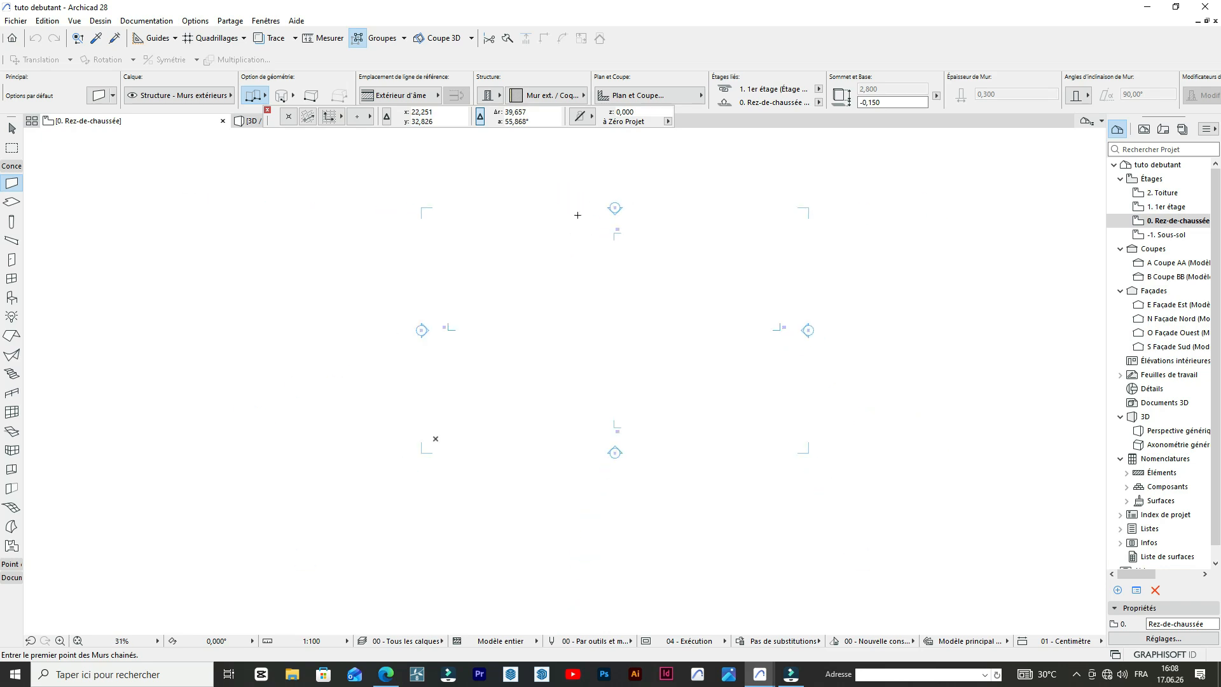
scroll(565, 243, up, 2)
scroll(565, 243, down, 3)
scroll(575, 248, up, 4)
scroll(575, 249, down, 3)
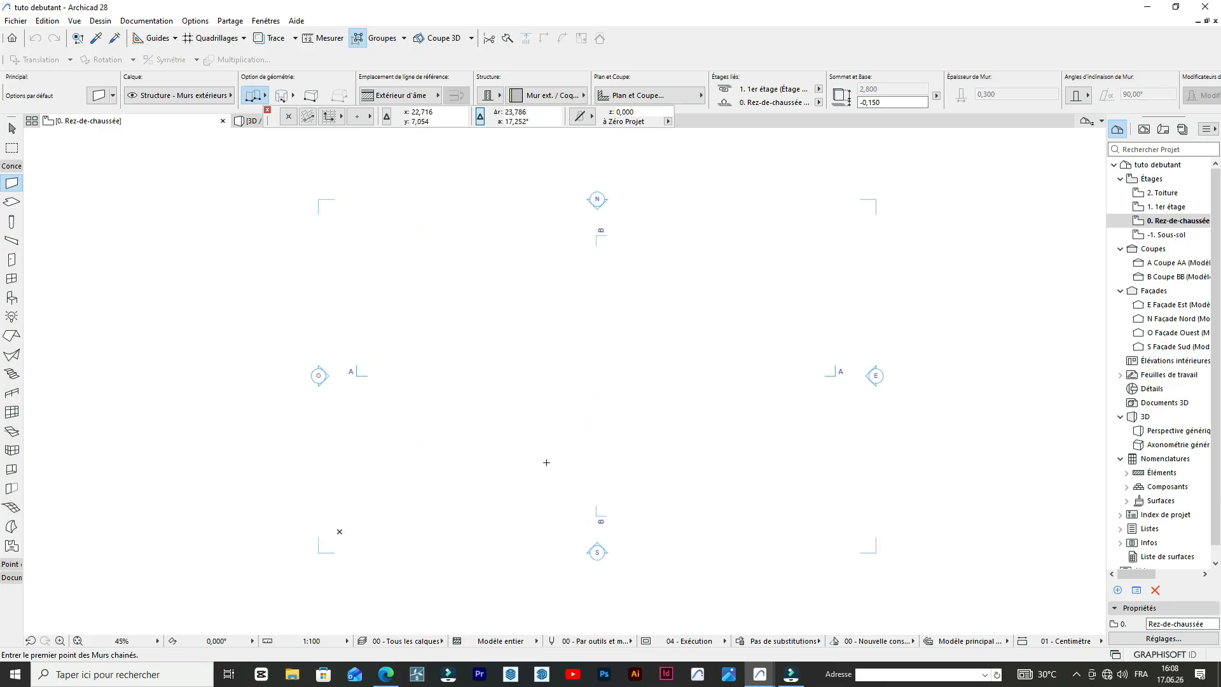
scroll(641, 442, down, 3)
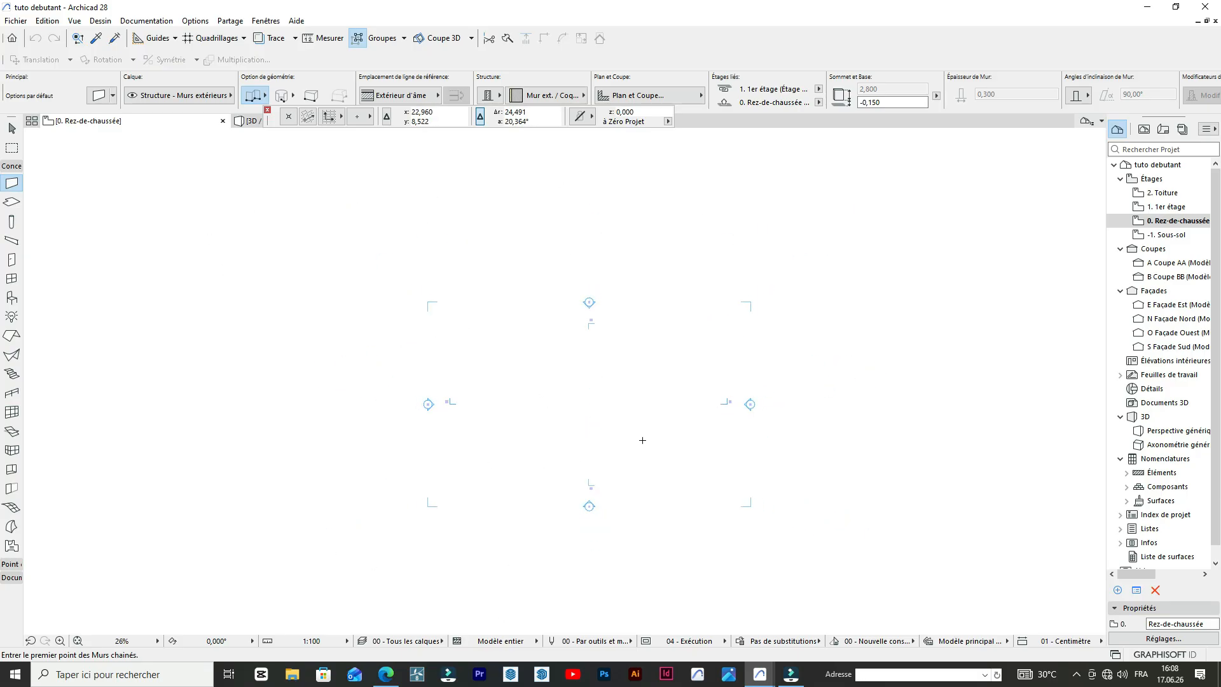
scroll(736, 441, up, 3)
scroll(432, 278, down, 1)
scroll(433, 279, down, 3)
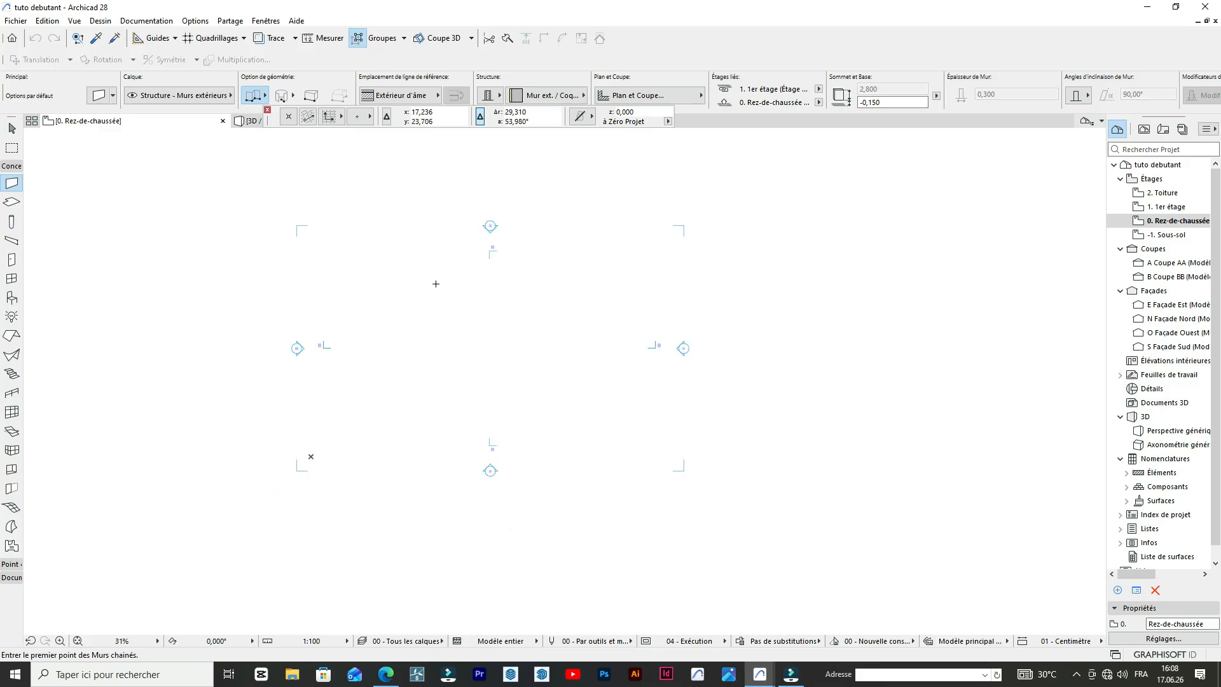
scroll(483, 235, up, 5)
scroll(550, 219, down, 4)
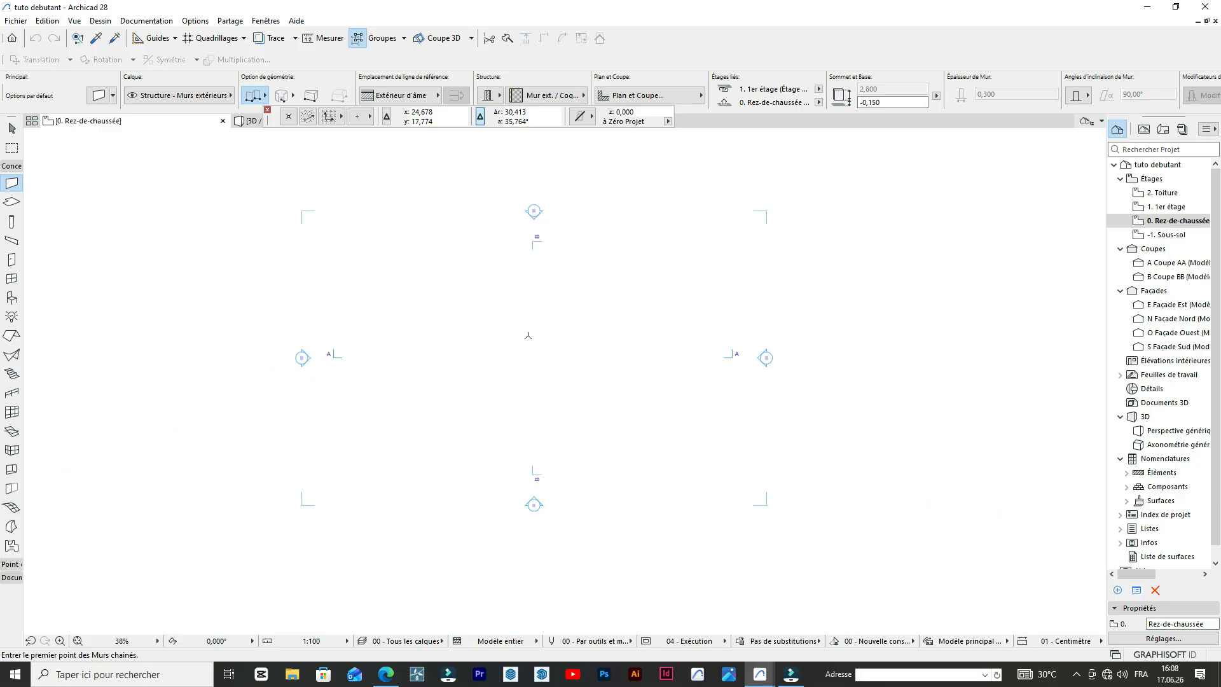
scroll(528, 337, up, 2)
scroll(676, 344, down, 2)
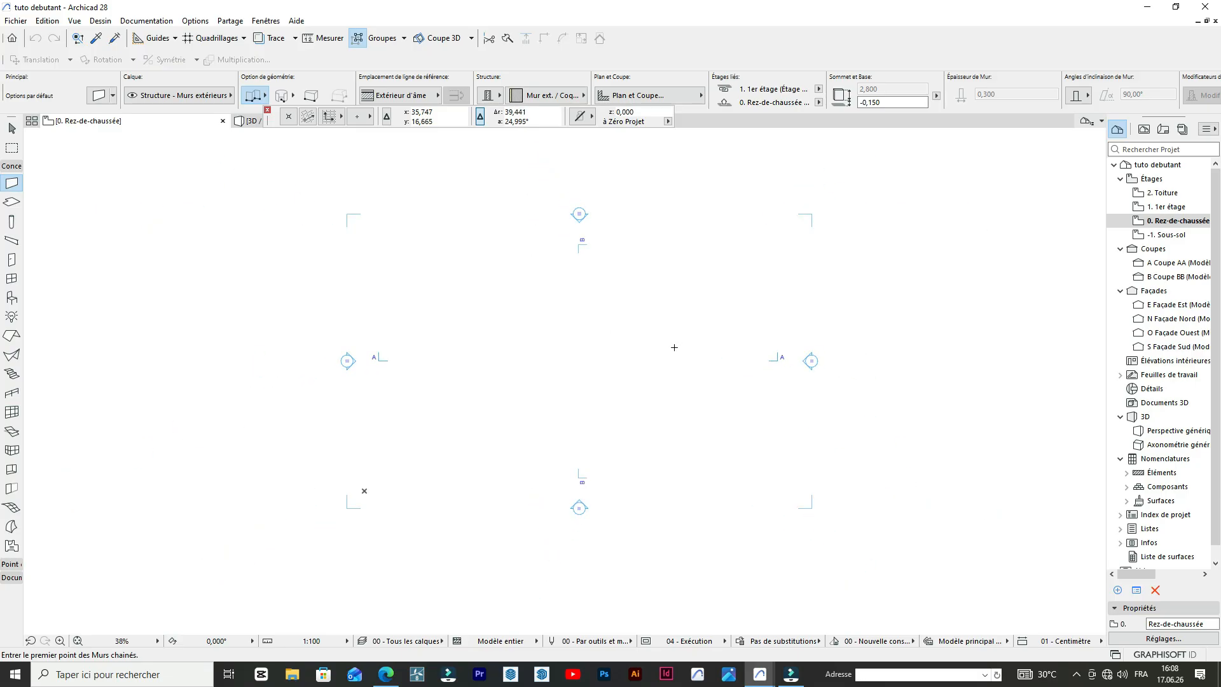
scroll(551, 318, up, 2)
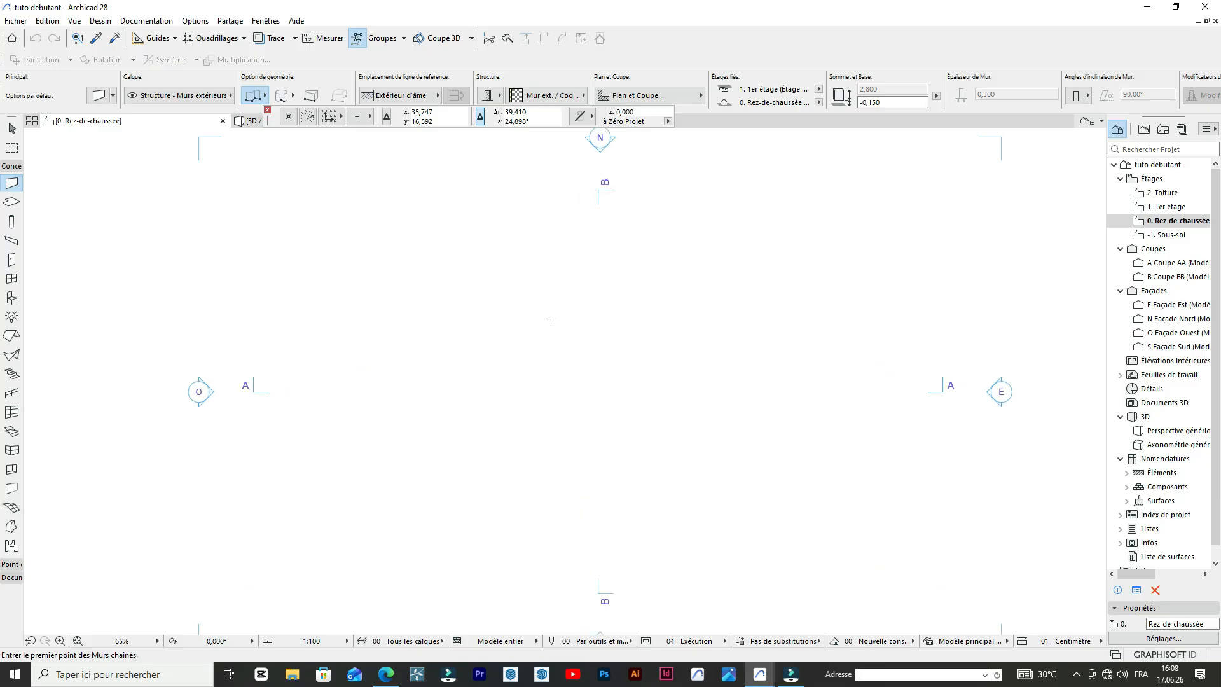
scroll(599, 322, down, 2)
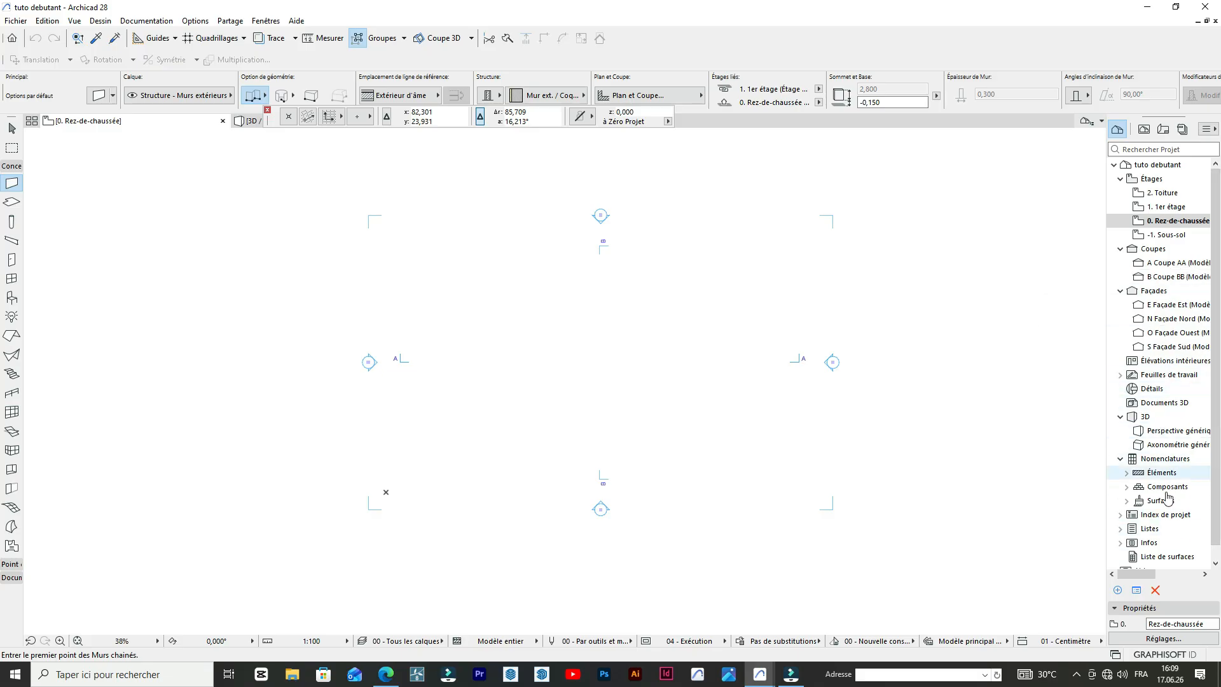
- Review the rest of the project map and the layout book, then return to the project map
scroll(1164, 534, down, 1)
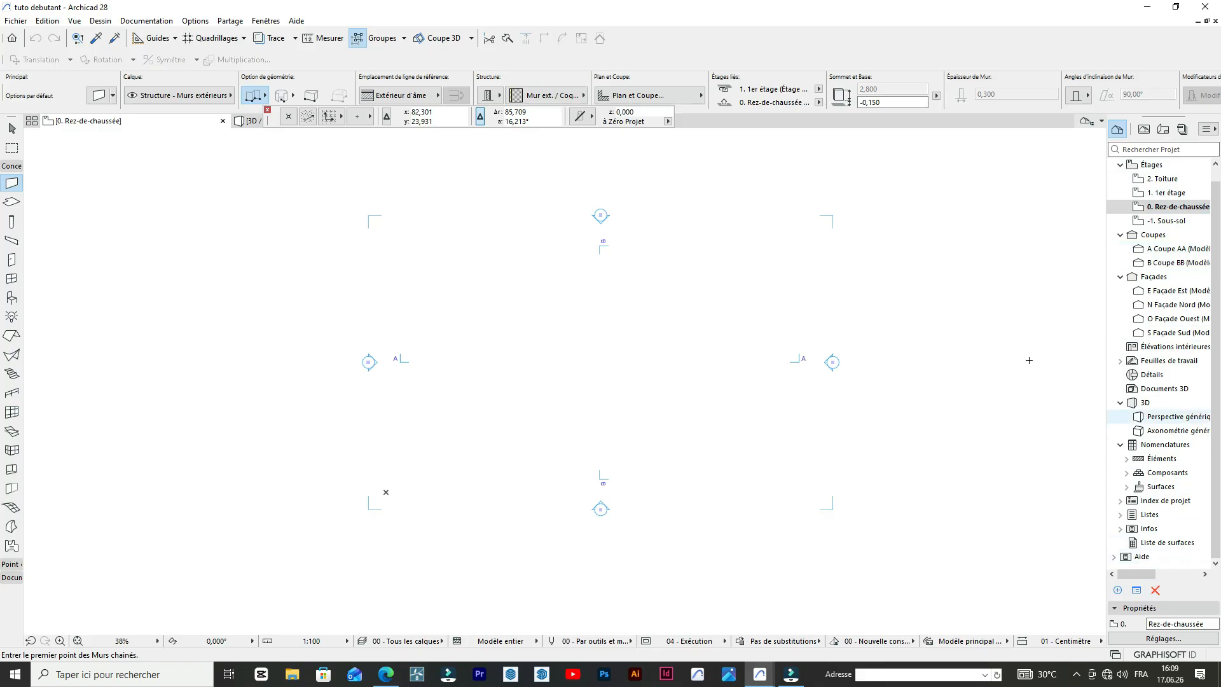
click(1164, 130)
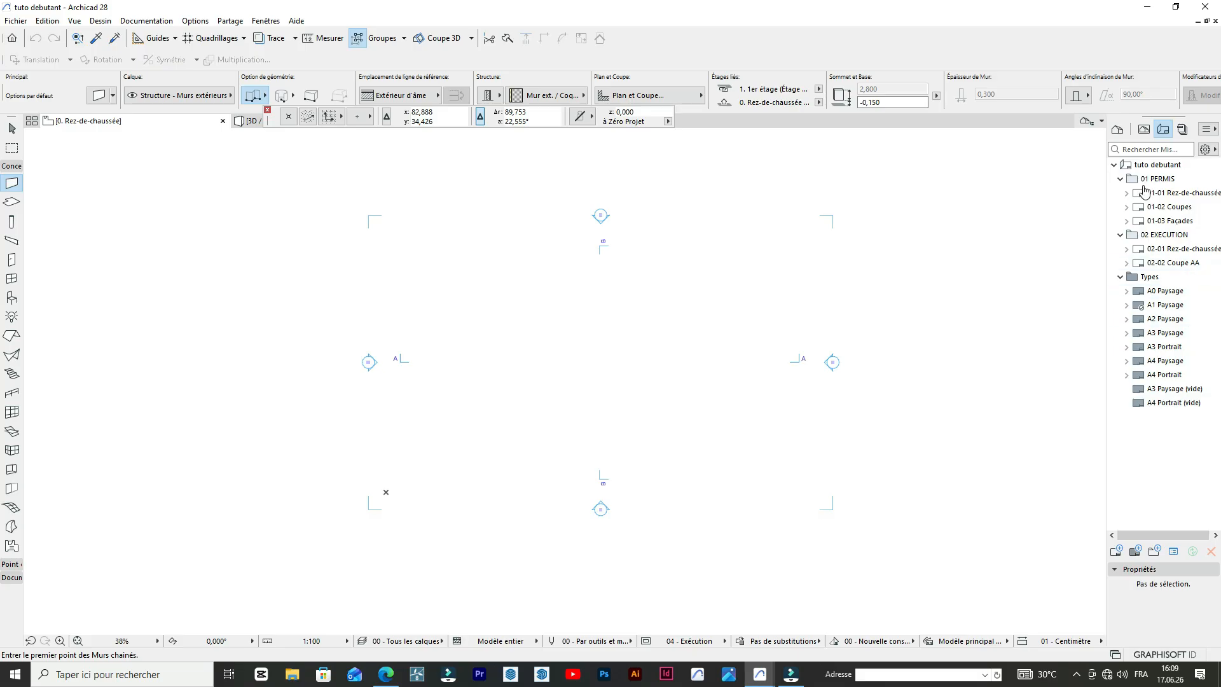
click(1118, 133)
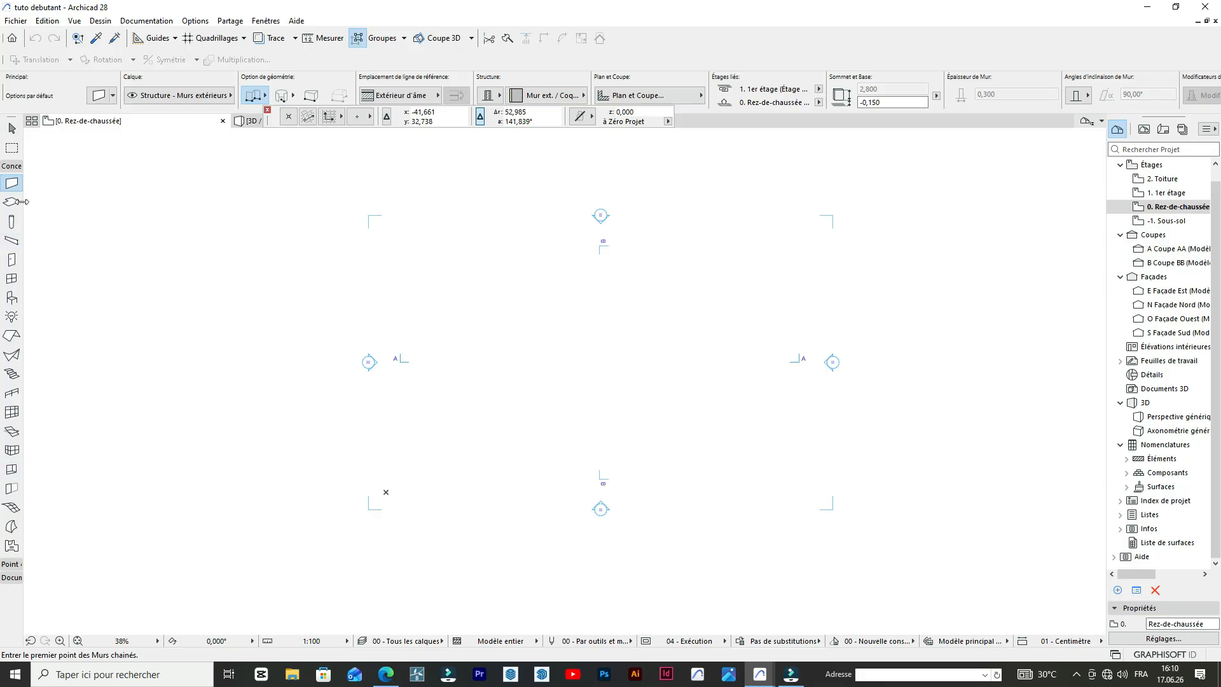
- Set the unit for linear dimensions to mètre in the project's Cotations preferences
click(22, 21)
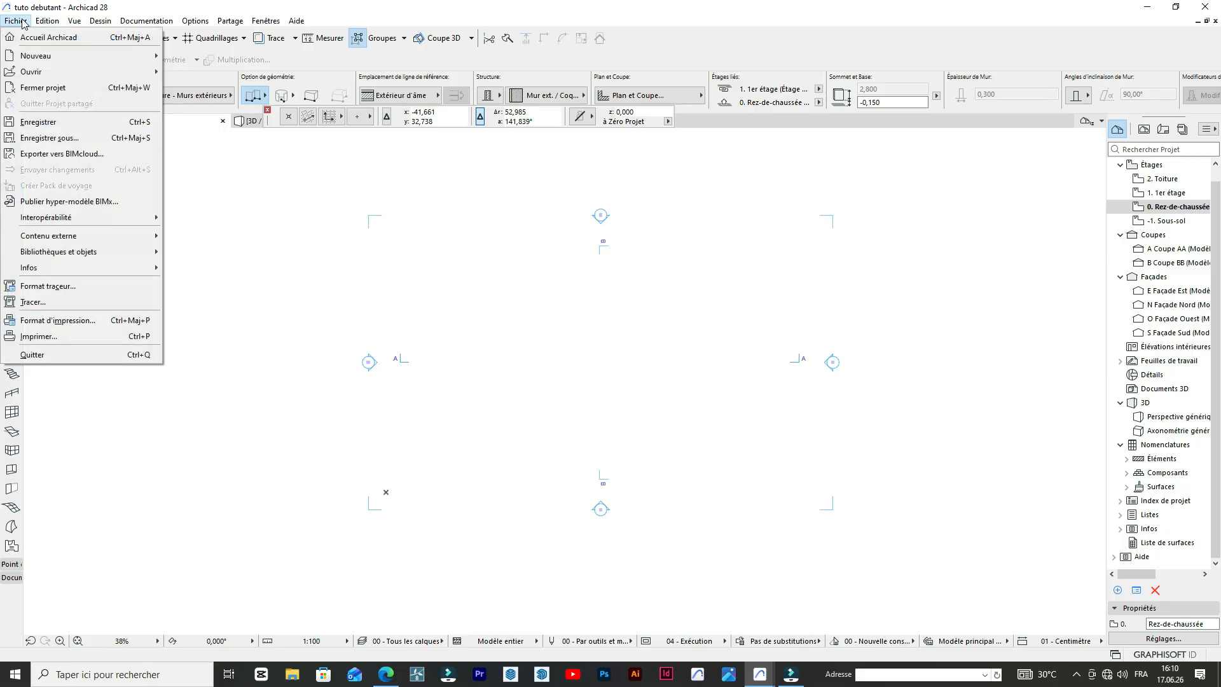
click(22, 21)
click(192, 22)
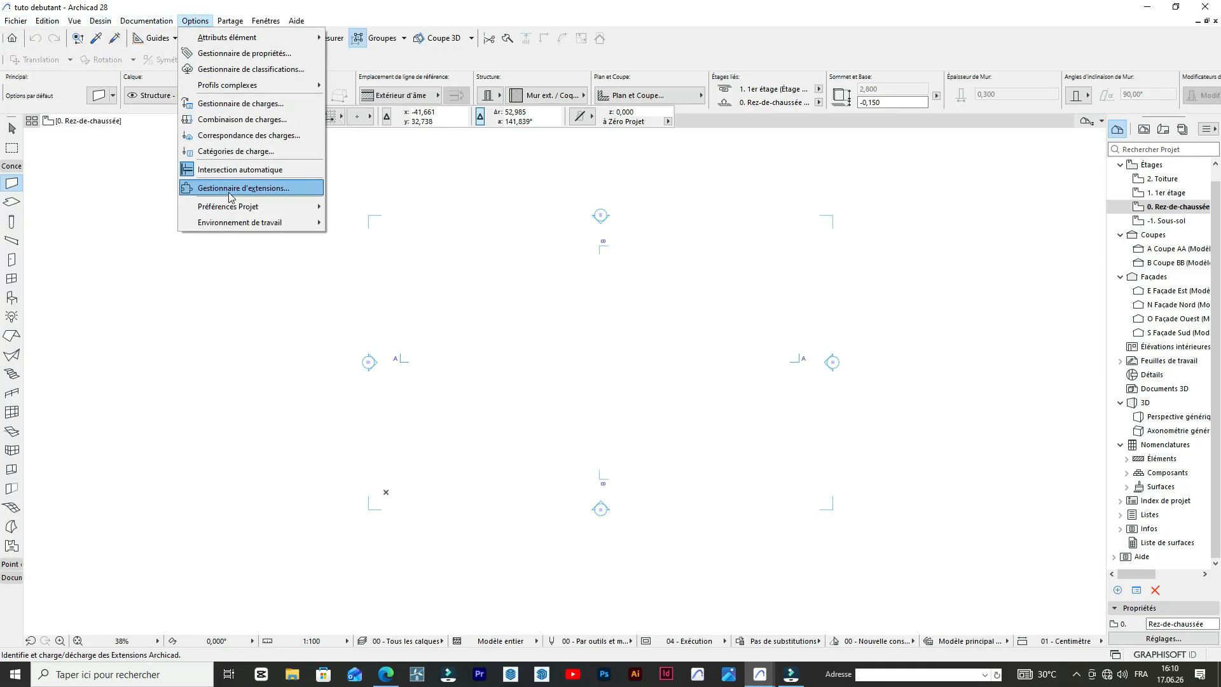
click(230, 214)
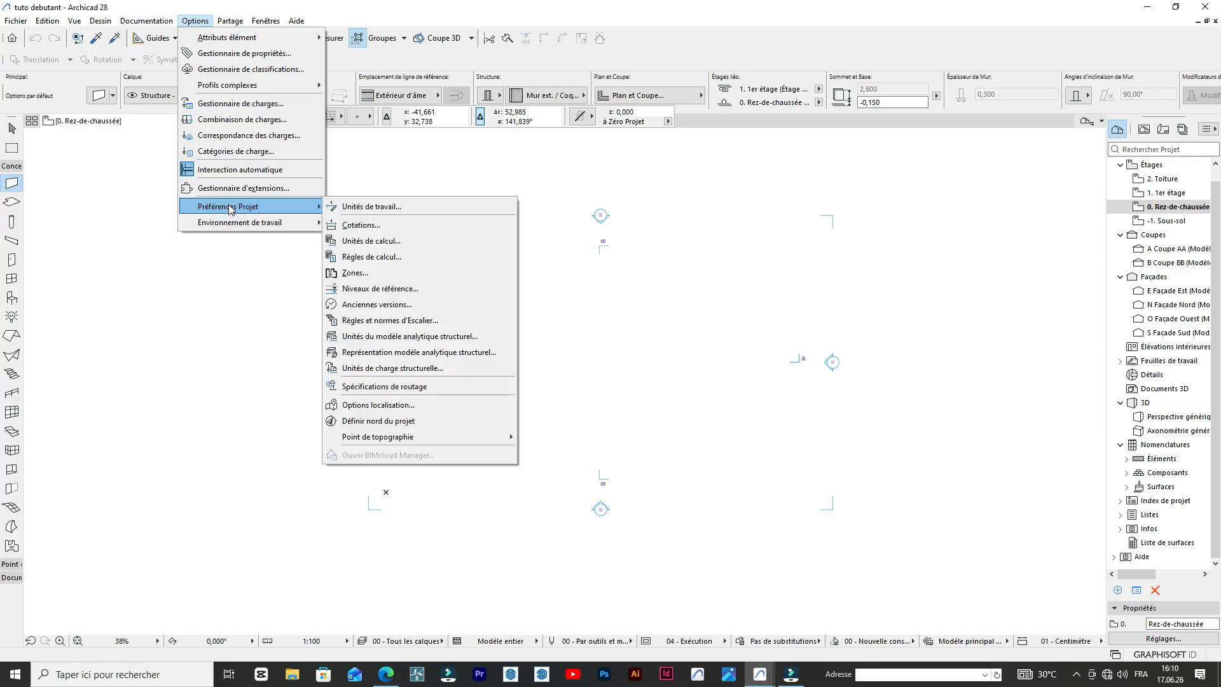
click(361, 227)
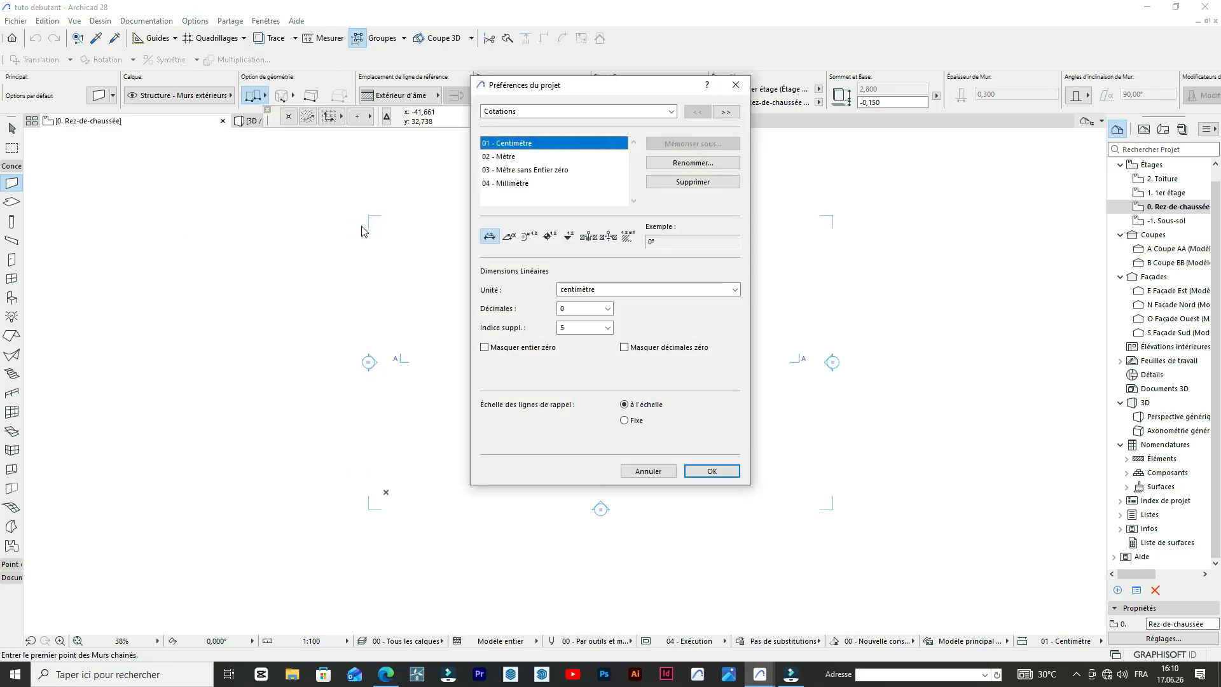
click(680, 289)
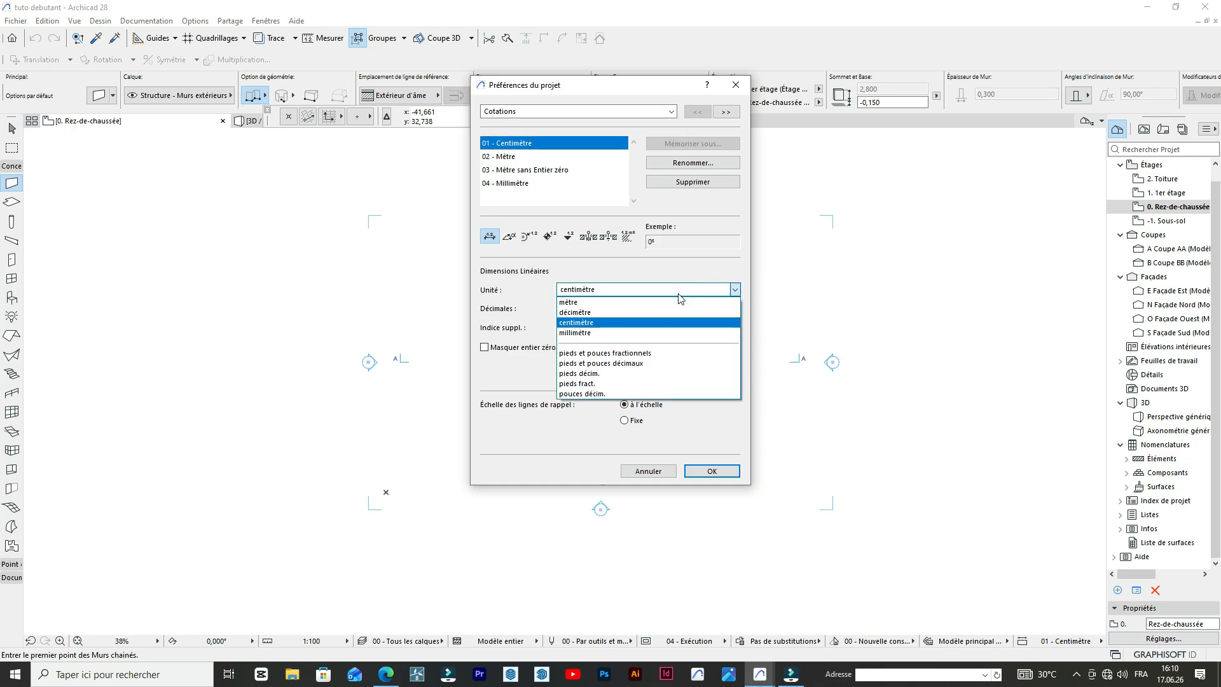
click(635, 303)
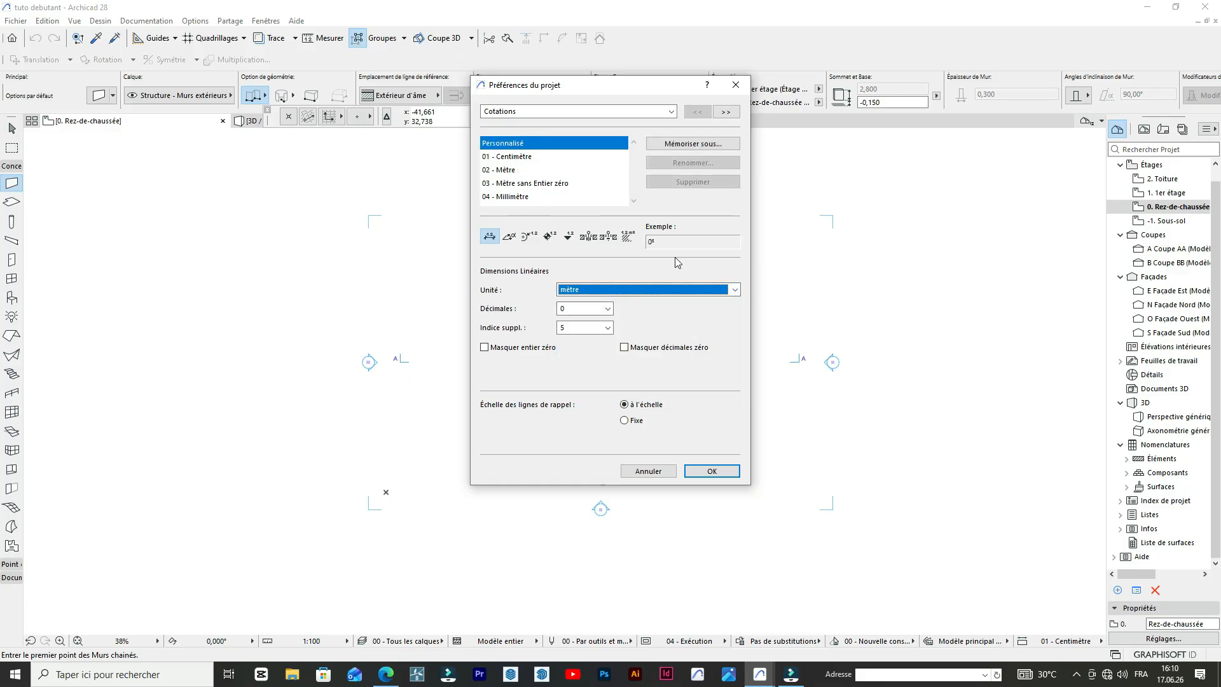
- Set the linear dimensions' supplementary index to Non and decimals to 2, and apply the preferences
click(610, 327)
click(566, 340)
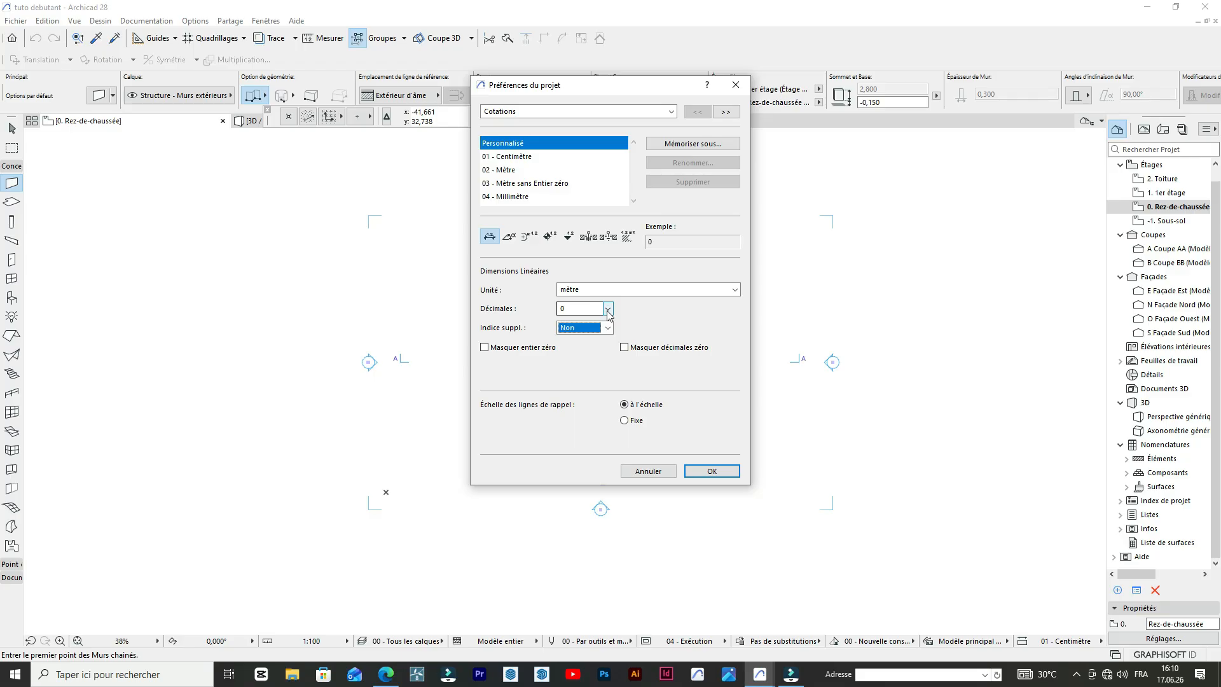
click(608, 309)
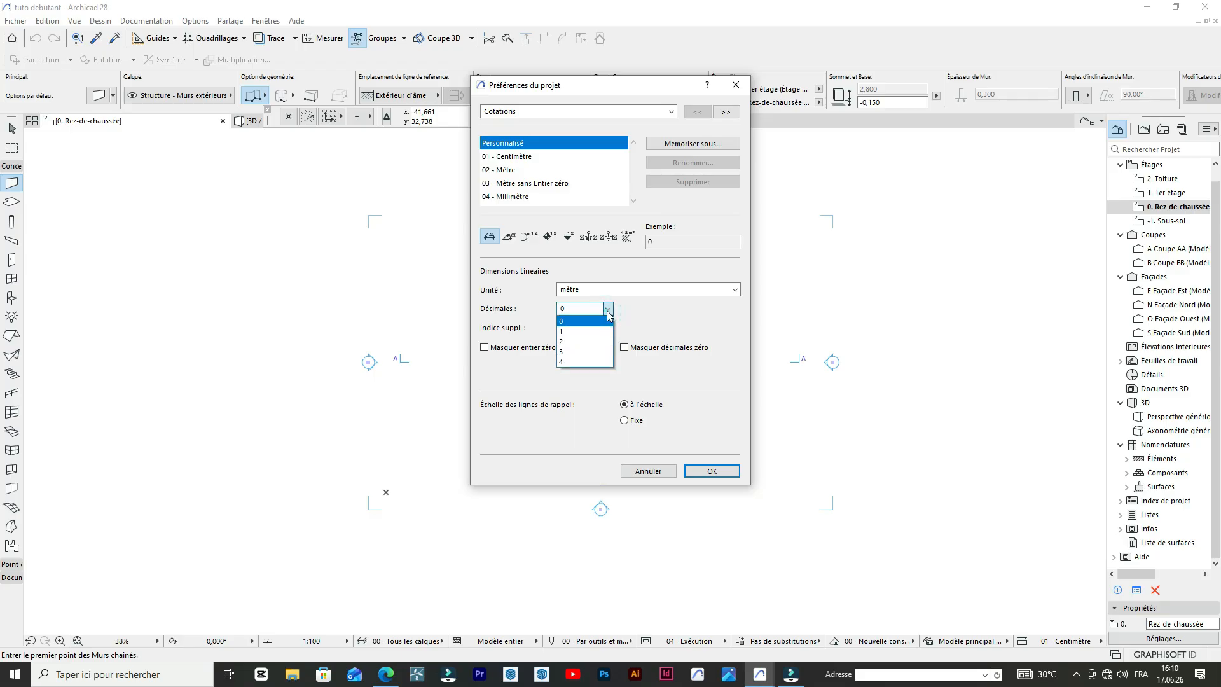
click(576, 344)
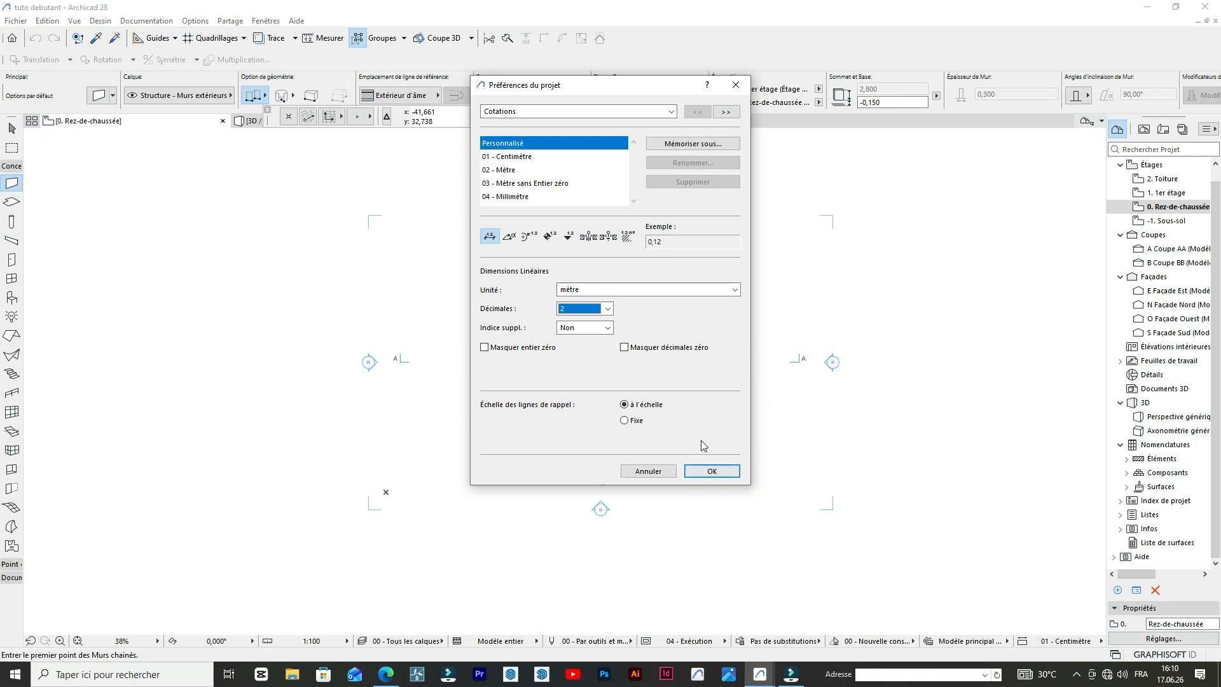
click(711, 471)
click(715, 472)
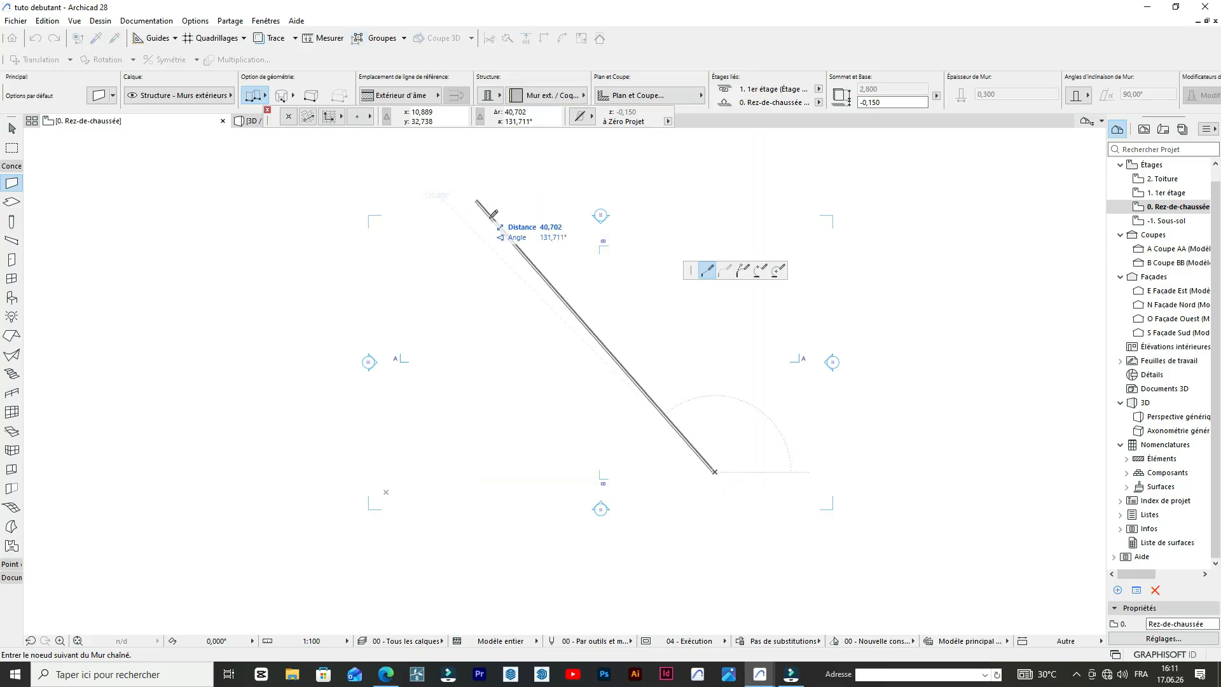
key(Escape)
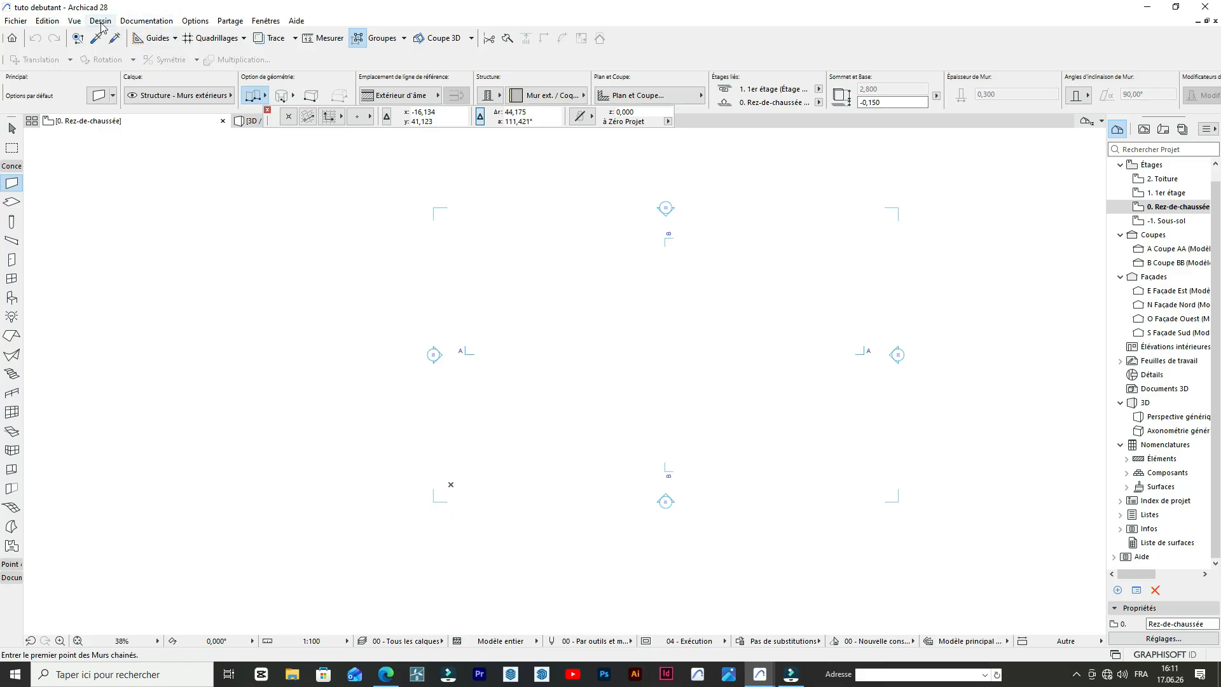
- Delete the 1er étage storey in the project's storey settings
click(195, 21)
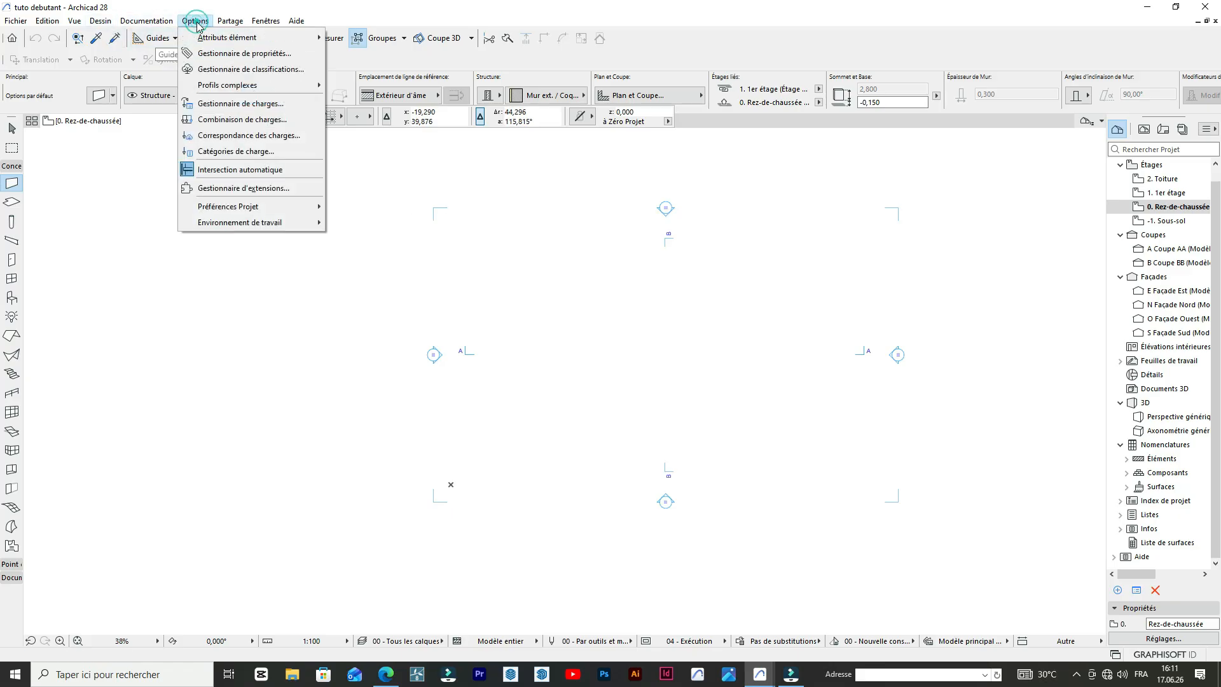
mouse_move(104, 27)
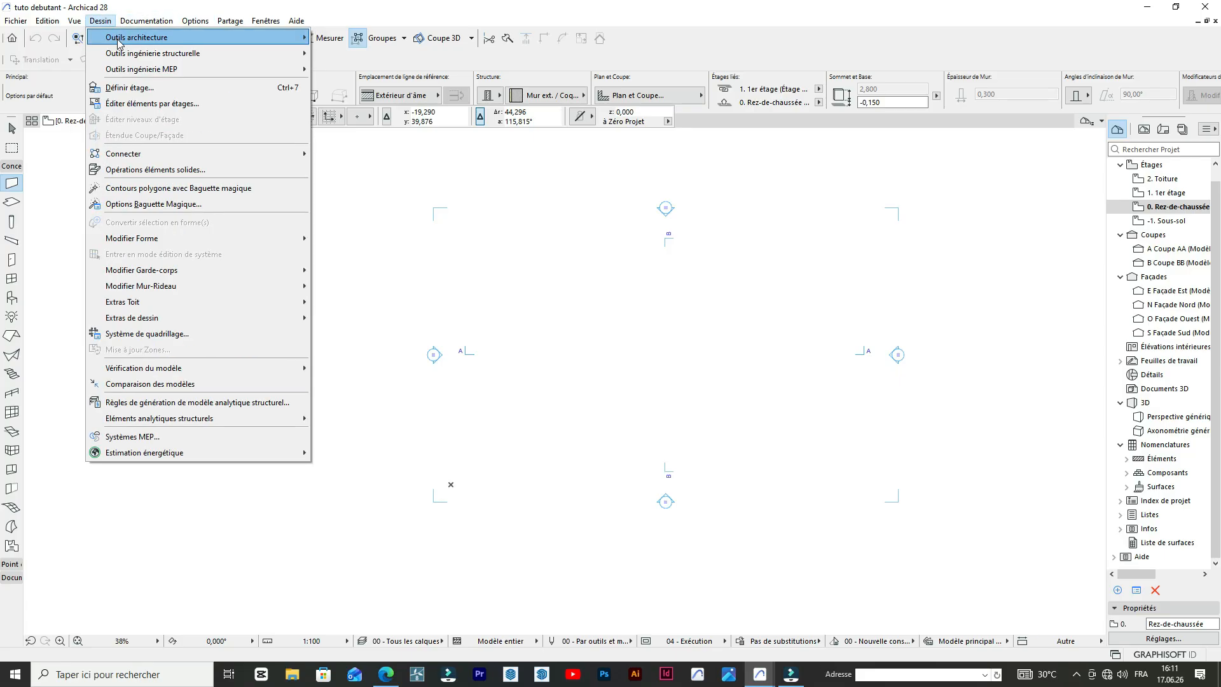
click(136, 89)
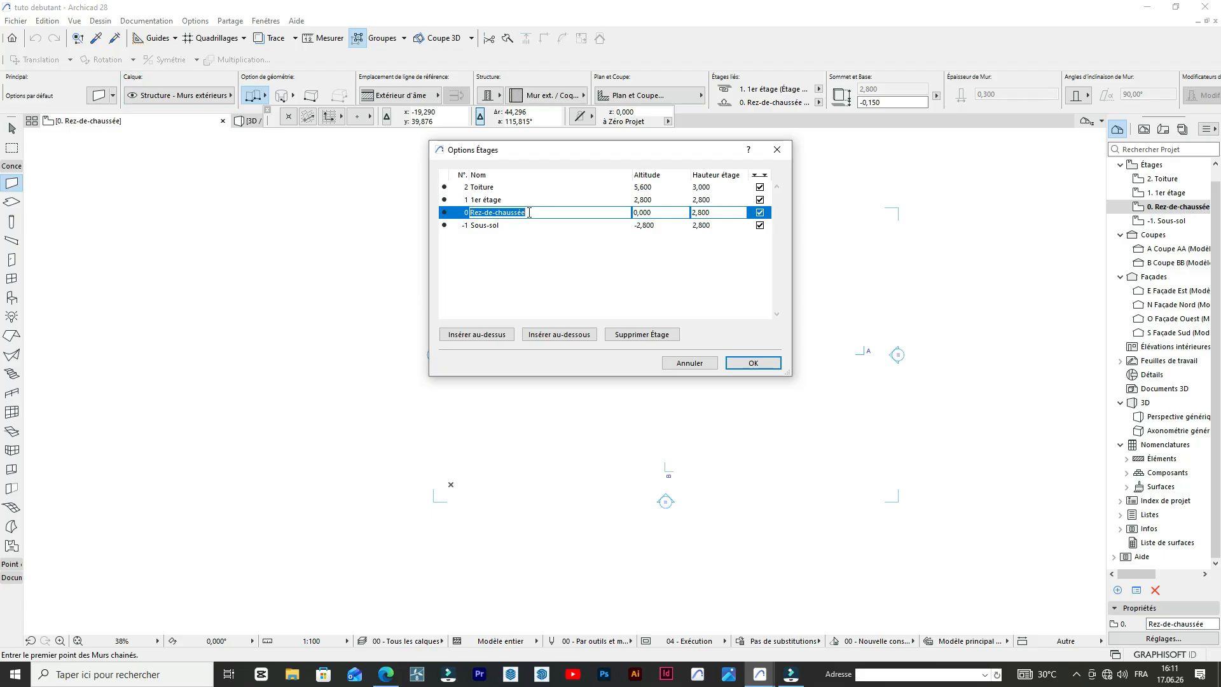
click(498, 202)
click(460, 201)
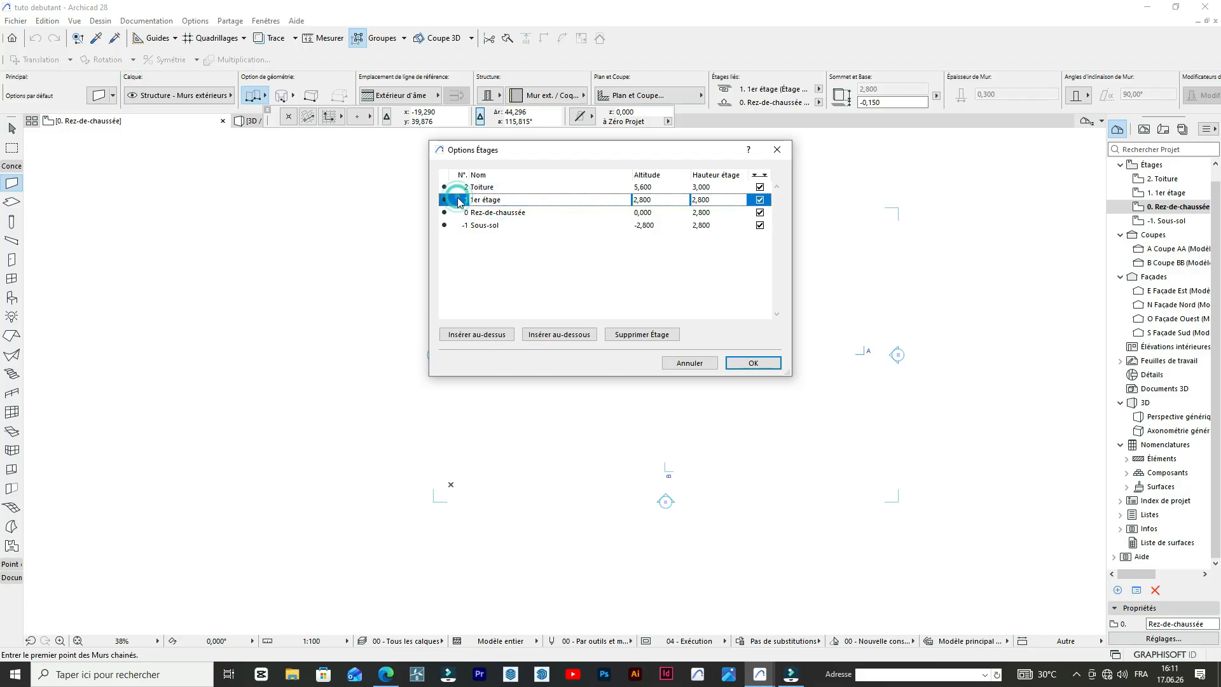
click(670, 206)
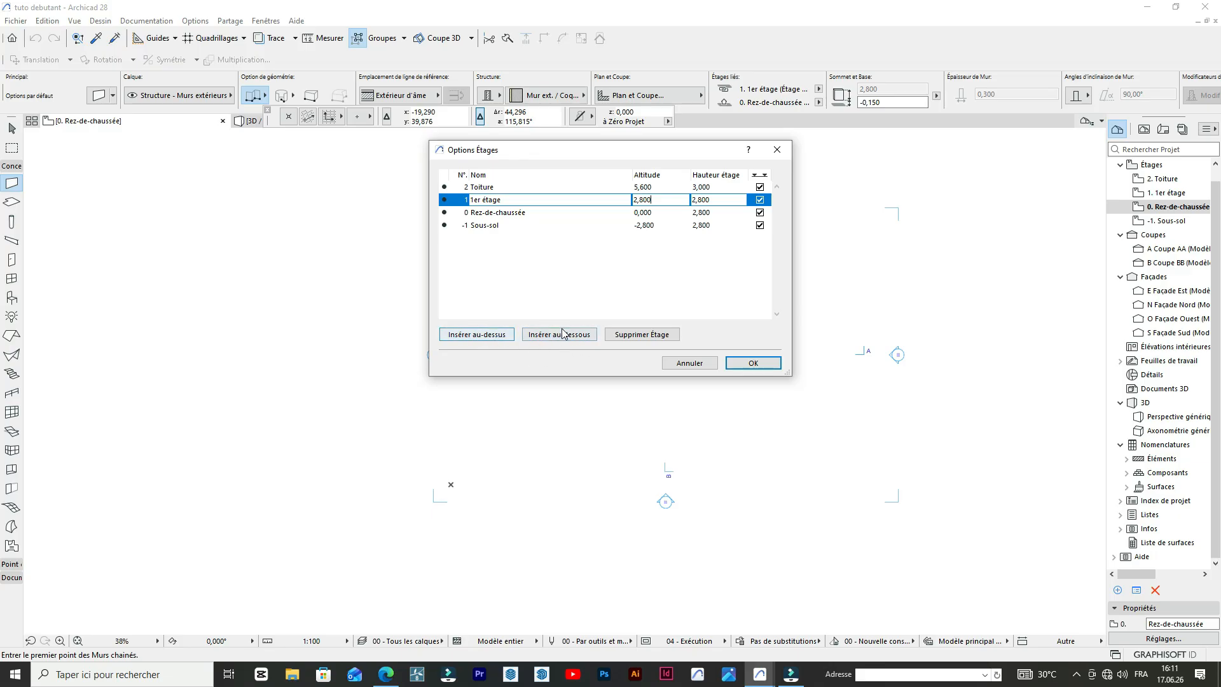
click(630, 335)
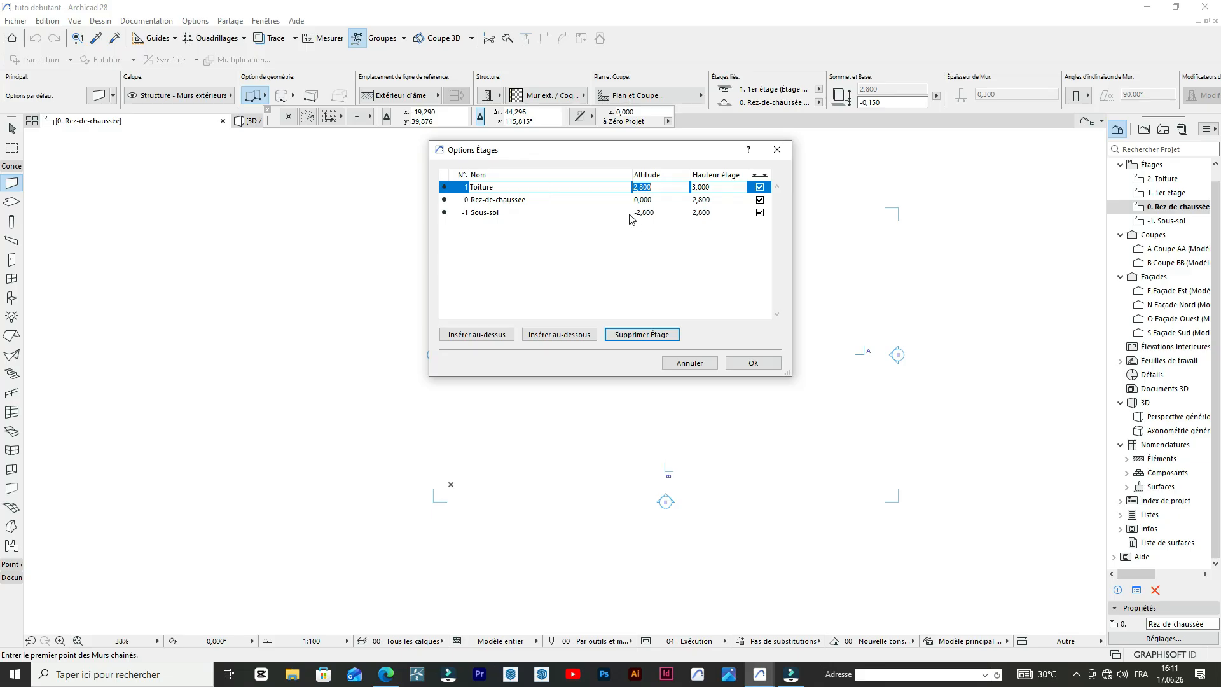
click(649, 215)
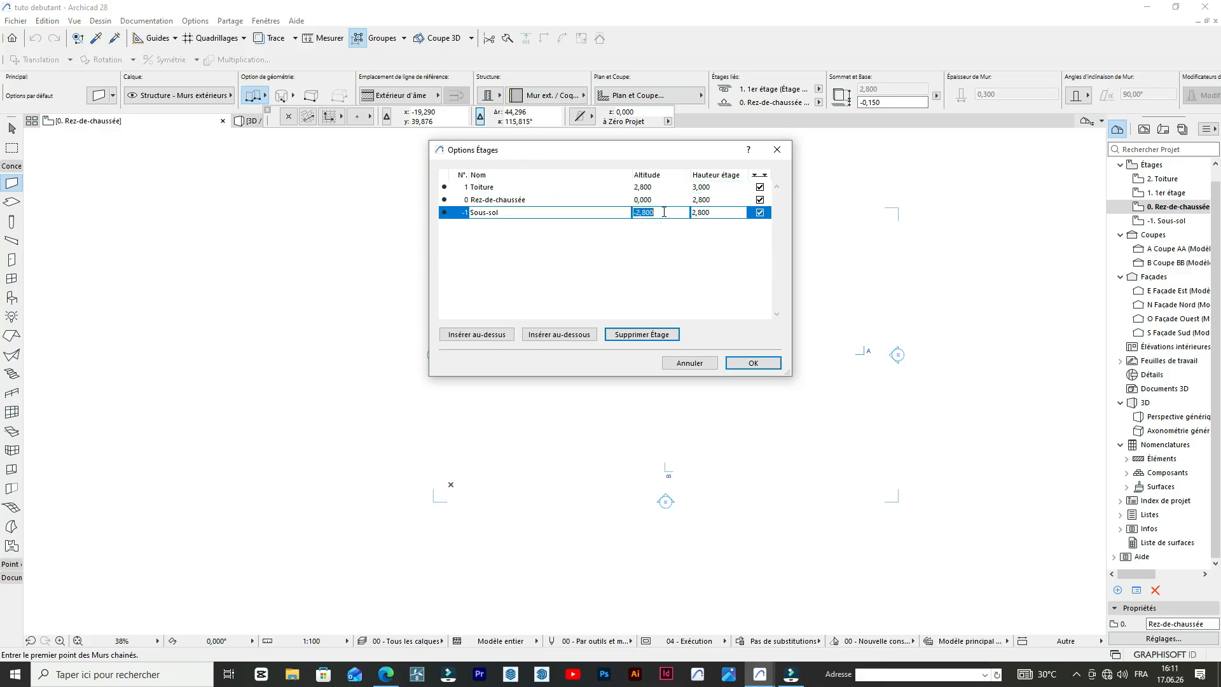
text(000)
key(Return)
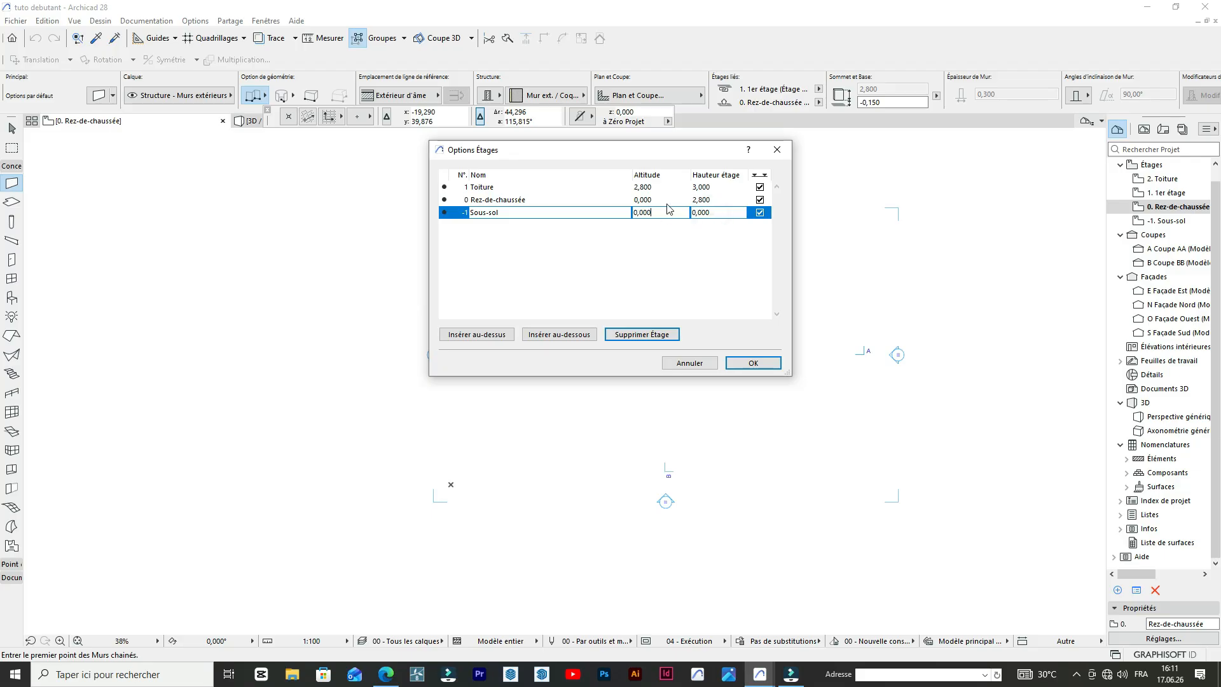
- Set the altitude of the Sous-sol storey to -0,45 m
click(668, 200)
click(664, 211)
click(663, 211)
drag(661, 211, 627, 216)
text(-0,45)
key(Return)
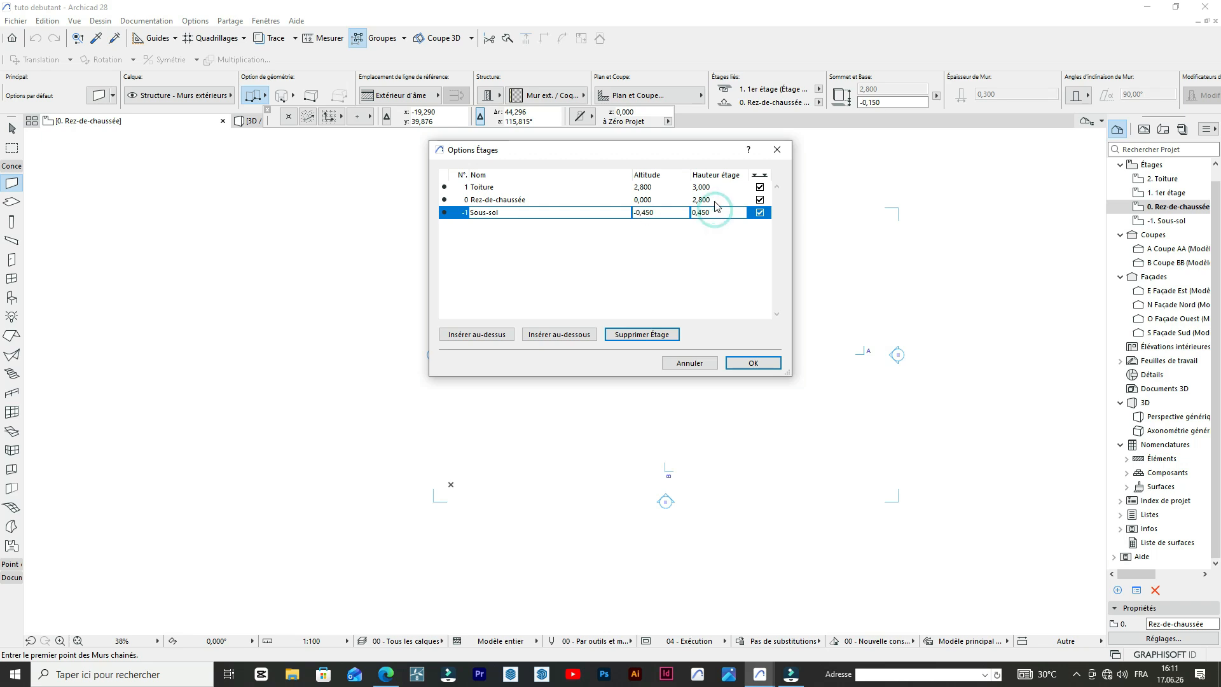
- Set the Rez-de-chaussée storey height to 5 m and apply the storey settings, accepting the storey deletion
click(711, 199)
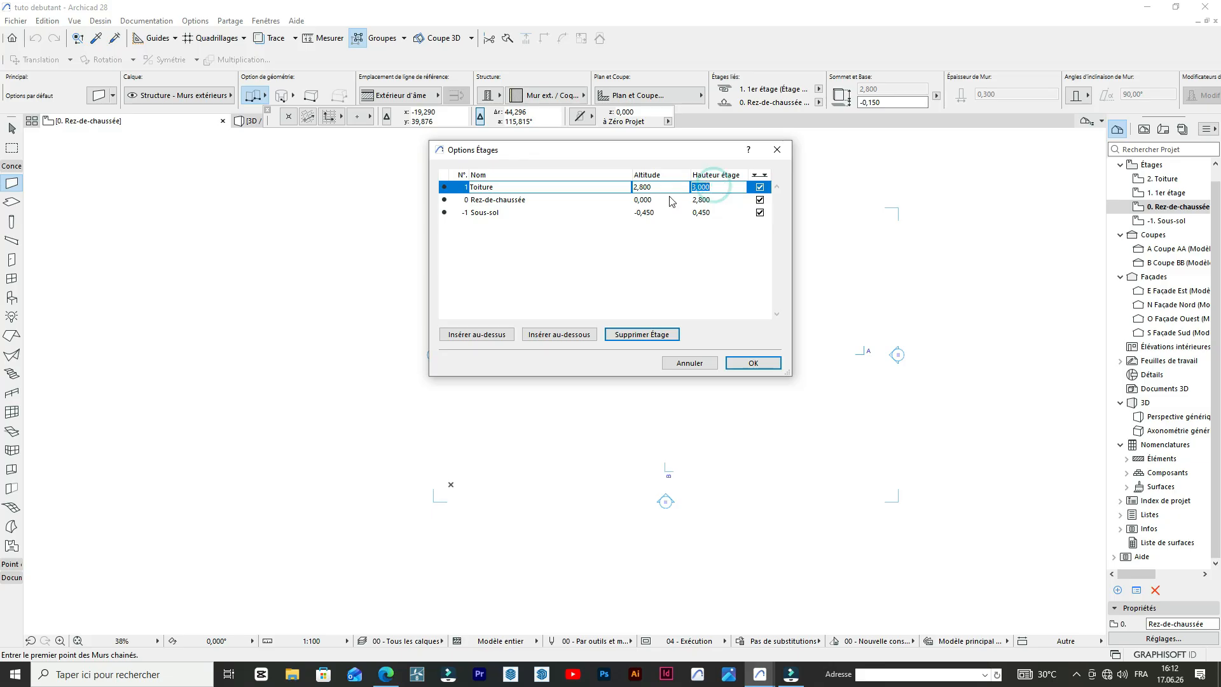
click(707, 200)
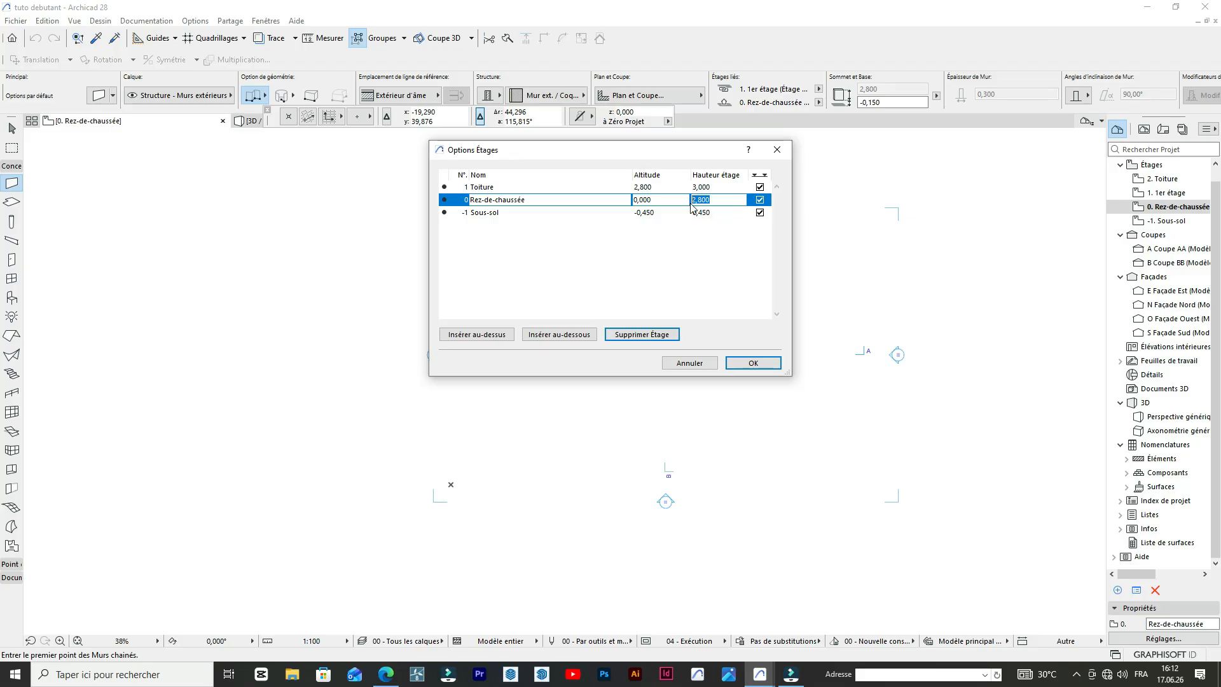
text(5)
click(706, 187)
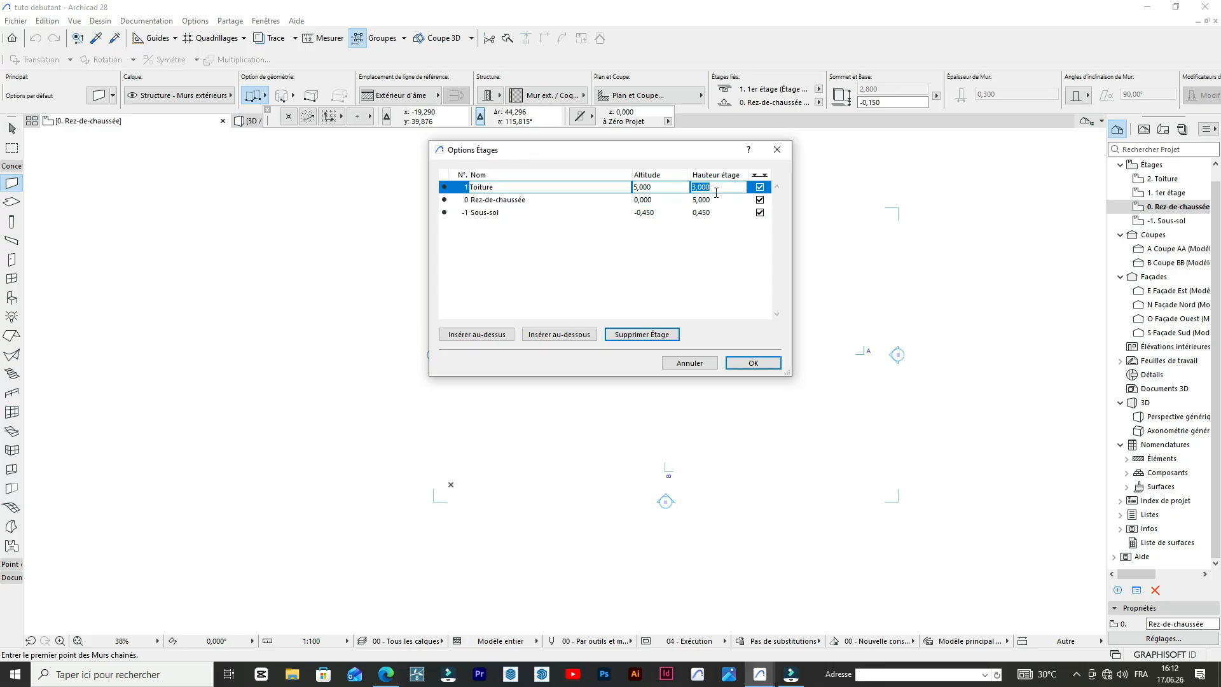
click(669, 191)
click(757, 371)
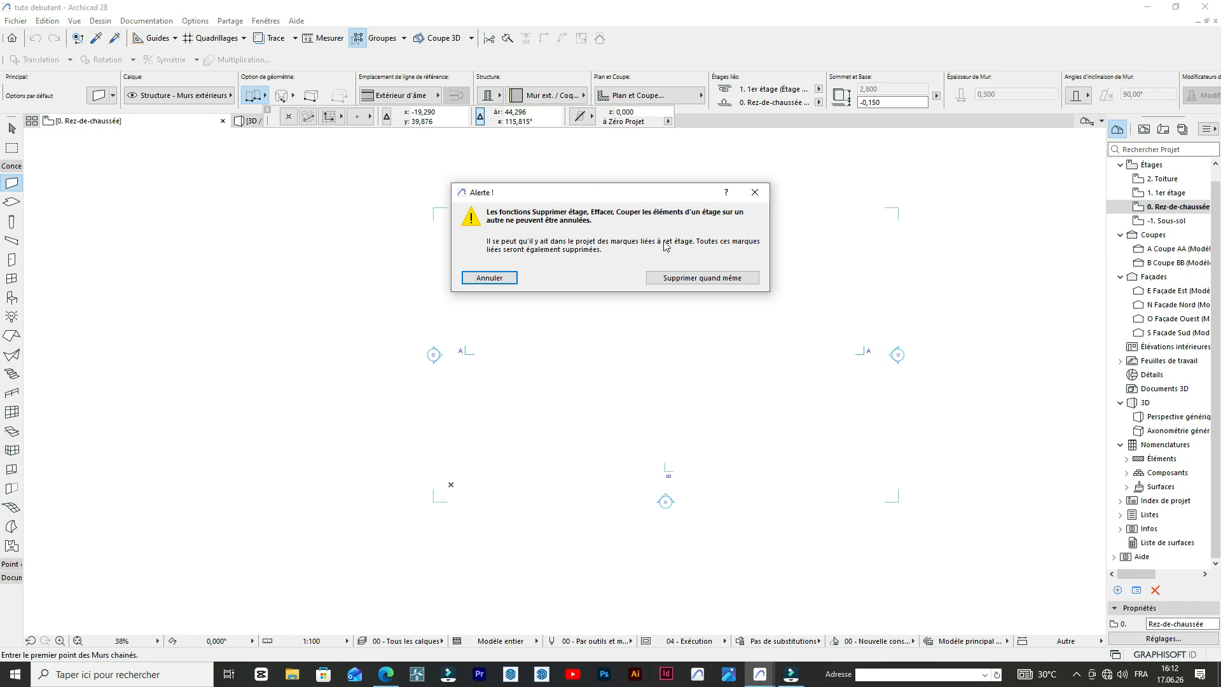
click(693, 278)
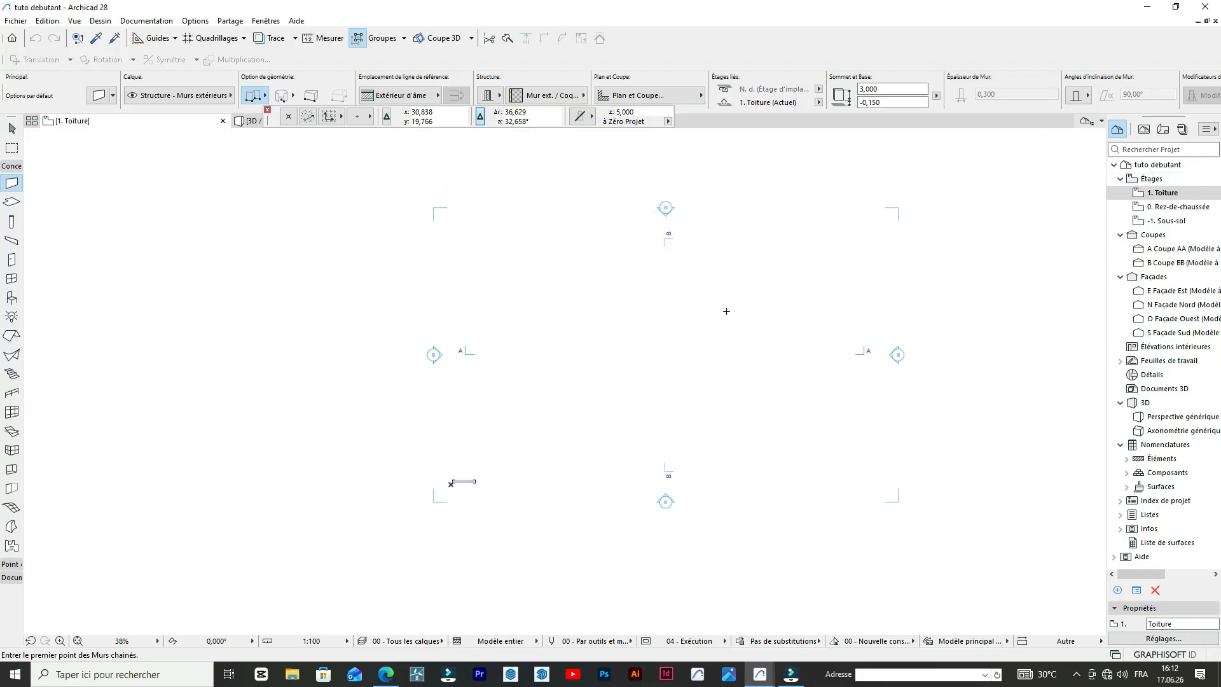
scroll(727, 280, down, 4)
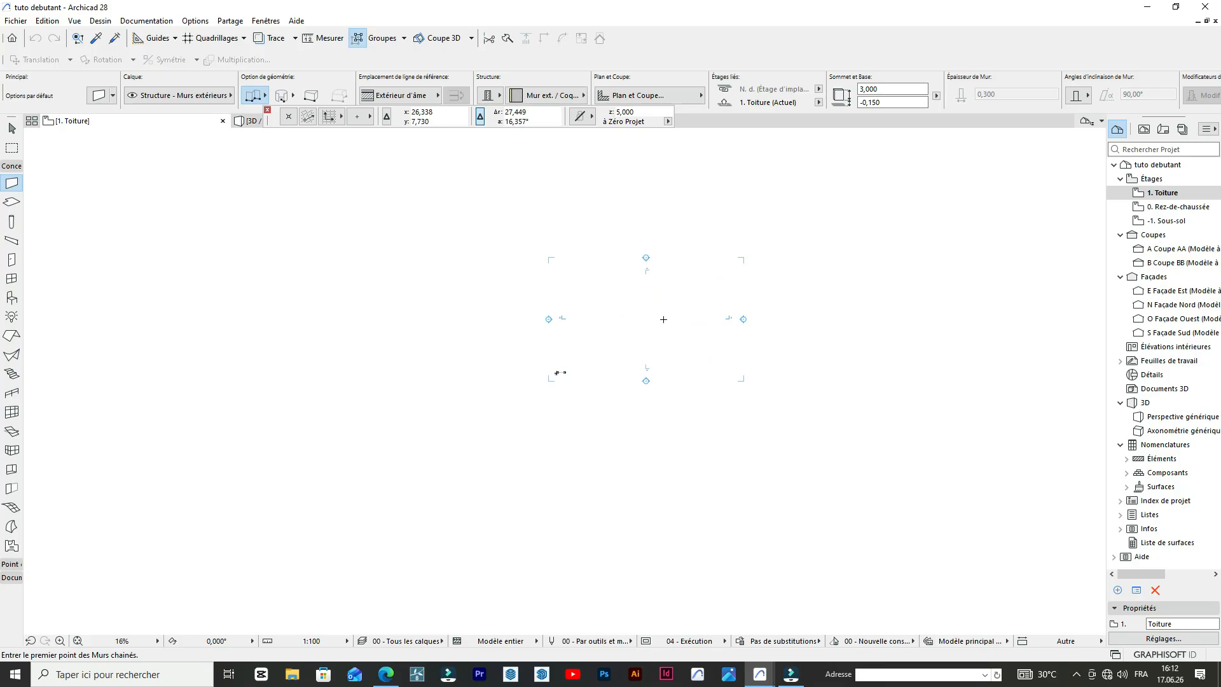
scroll(666, 307, up, 4)
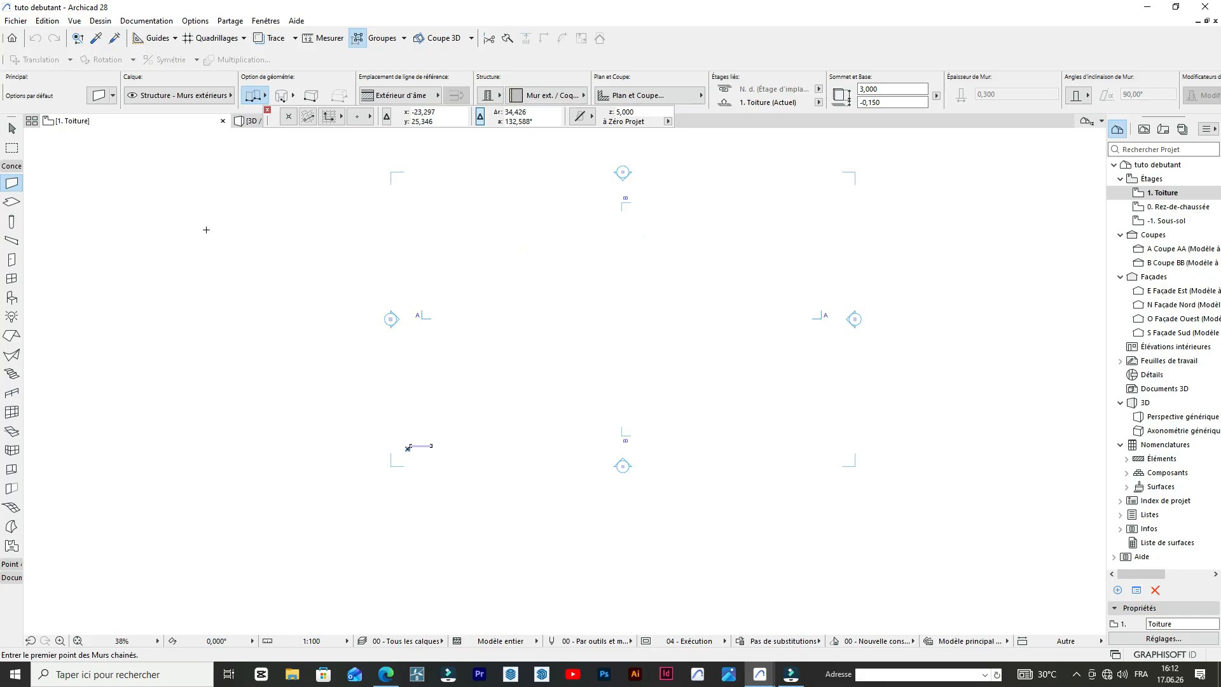
scroll(210, 228, down, 1)
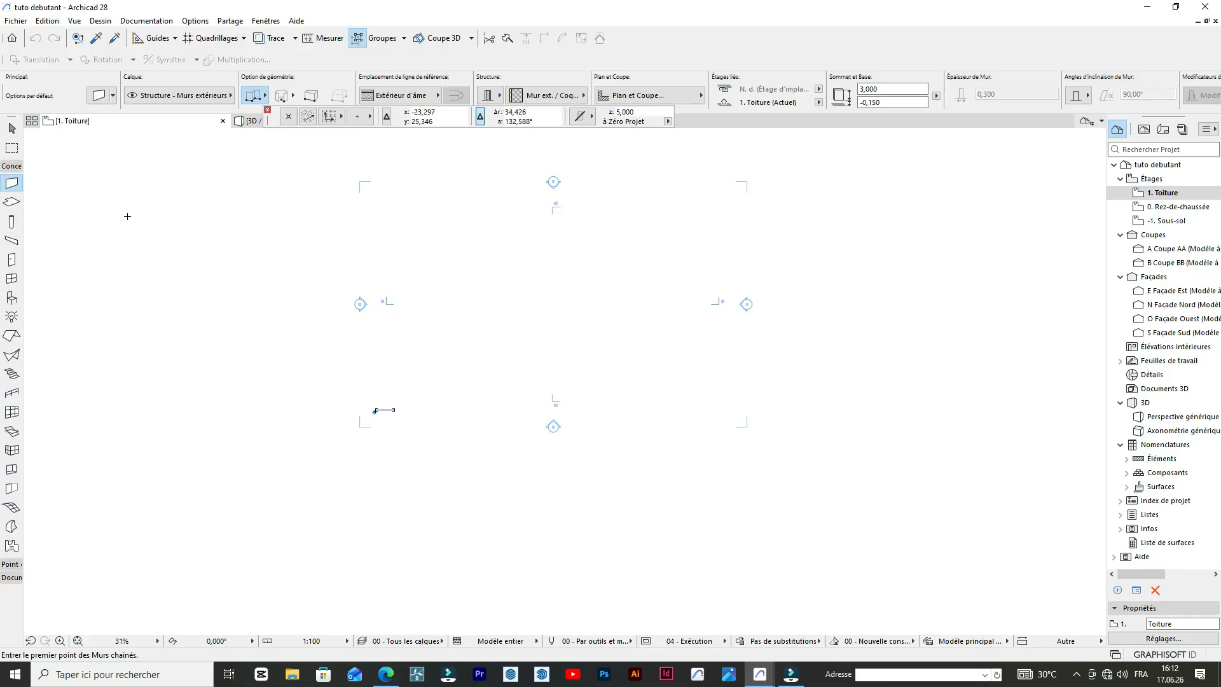
- In the default wall settings, set the upper link to Non lié and the wall height to 5 m
click(98, 96)
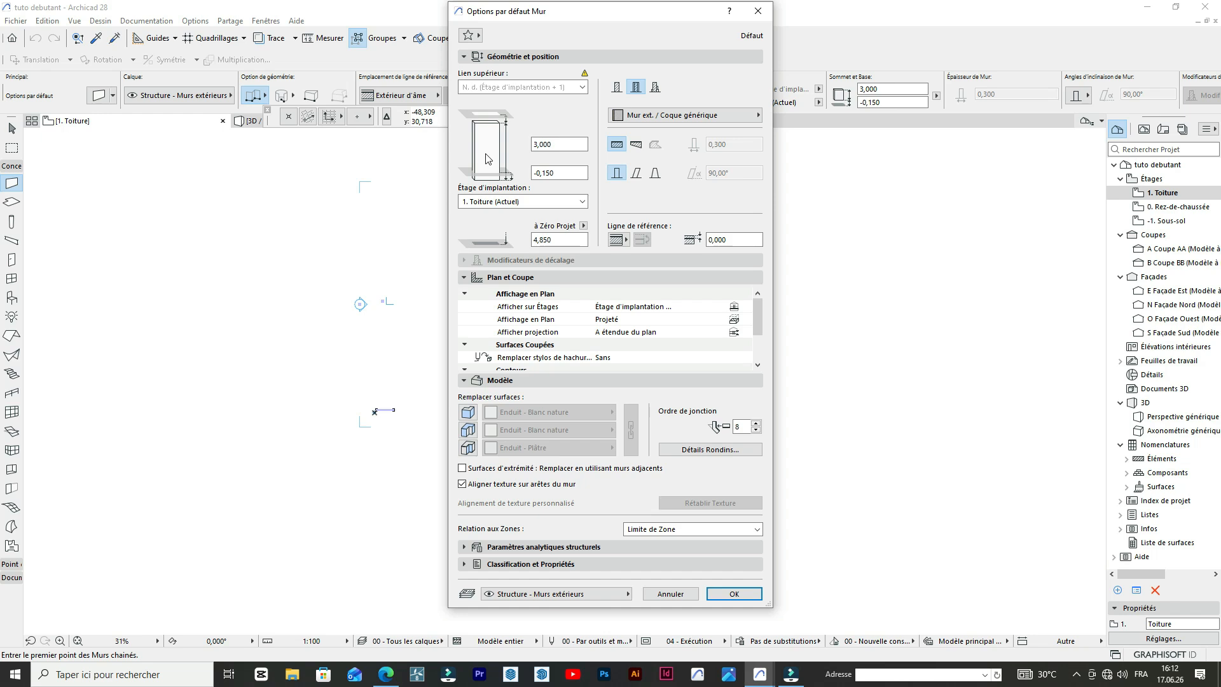
click(576, 87)
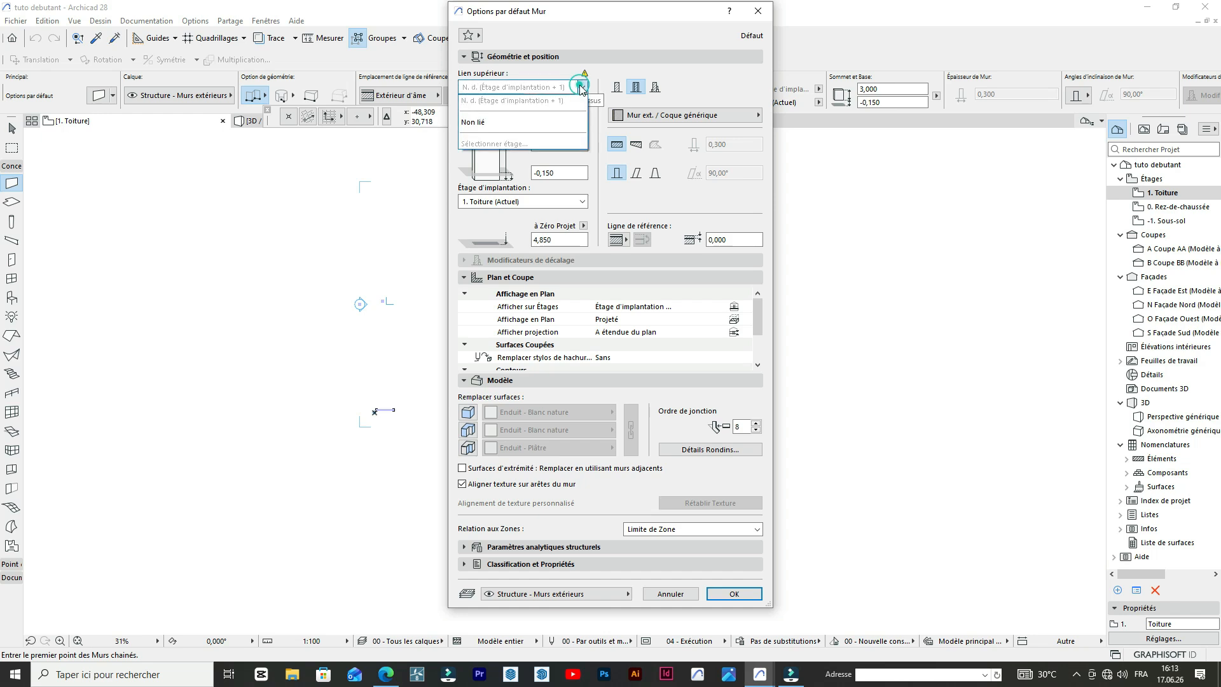
click(512, 122)
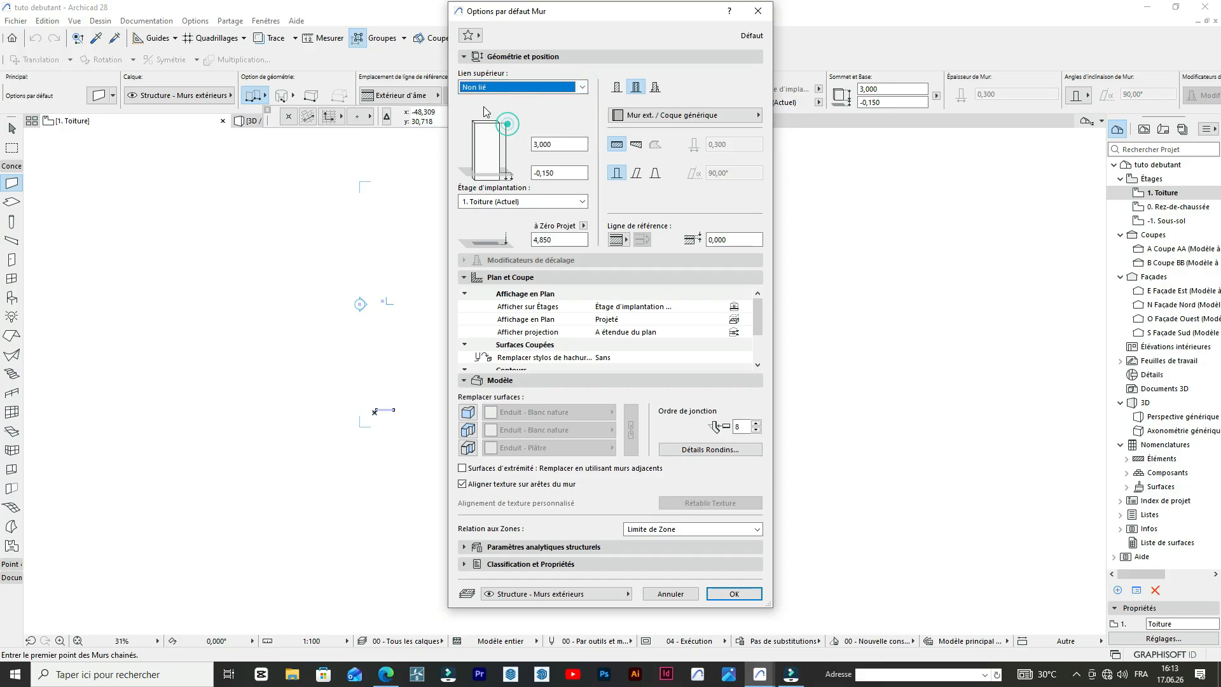
click(558, 144)
text(5)
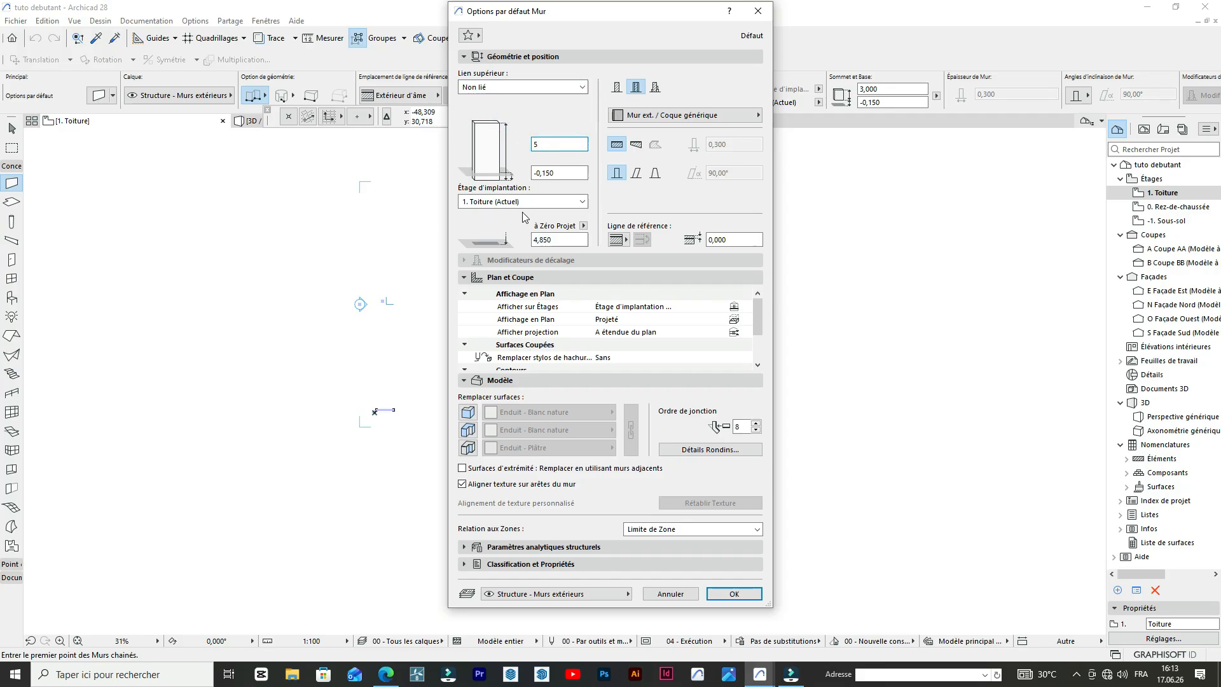
key(Tab)
- Set the default wall's home storey to -1. Sous-sol
click(564, 202)
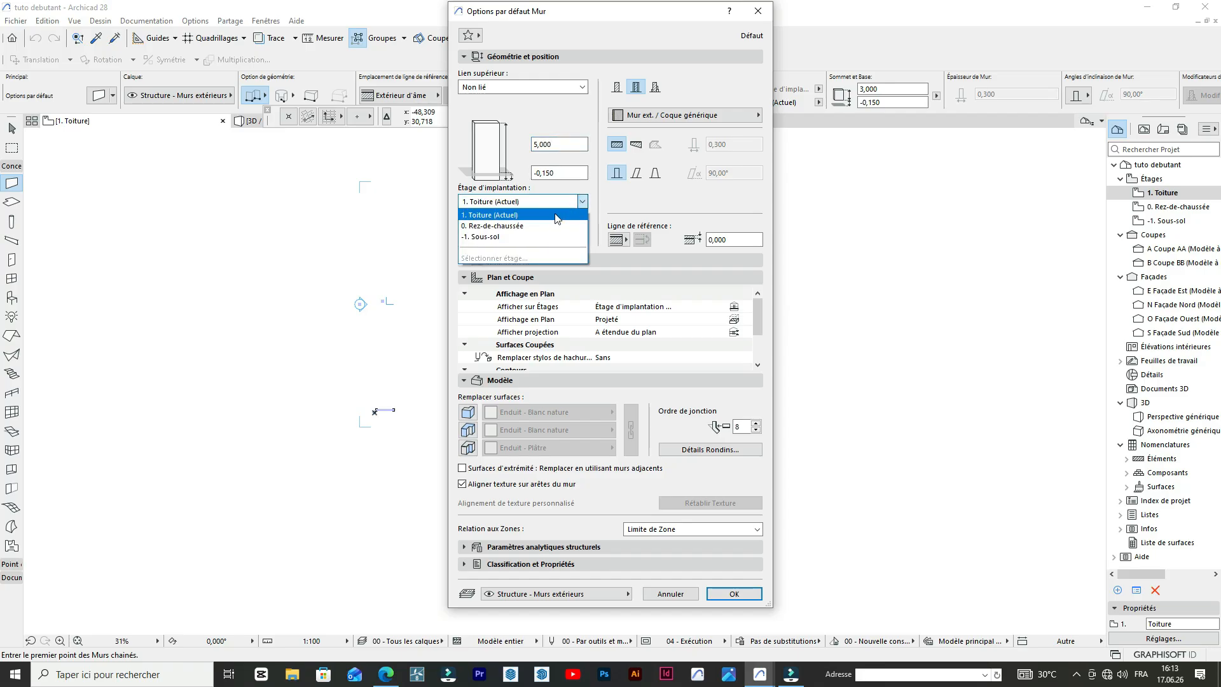
click(534, 227)
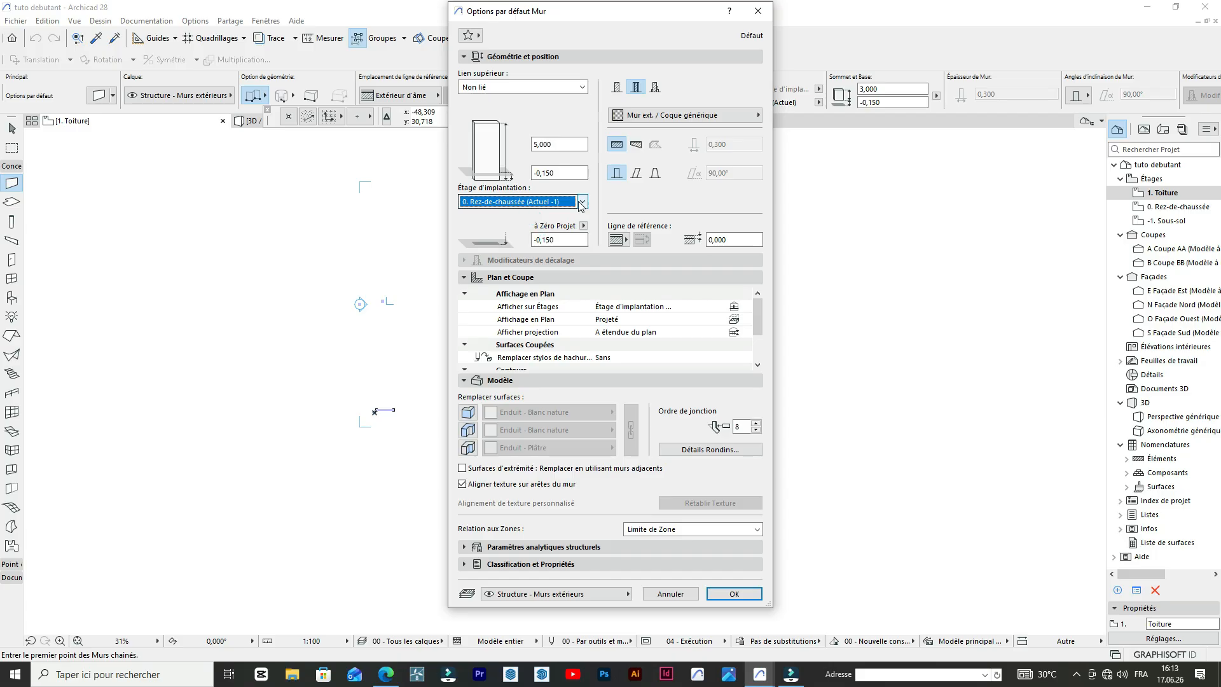
click(583, 202)
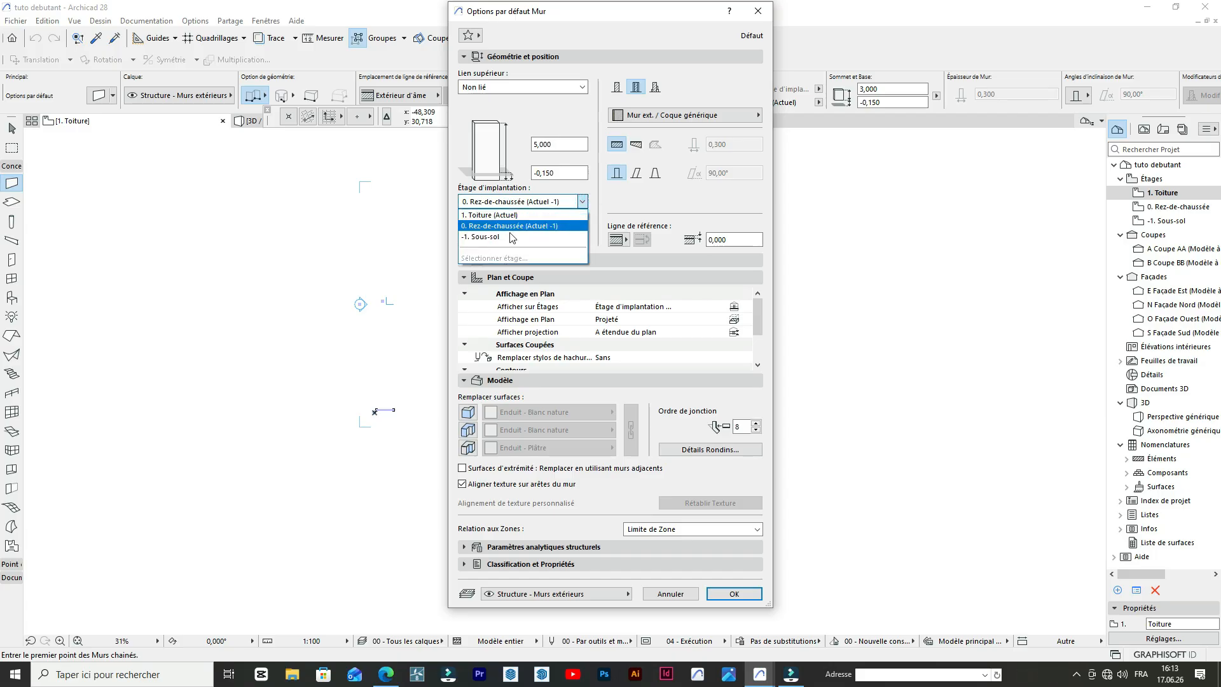
click(501, 236)
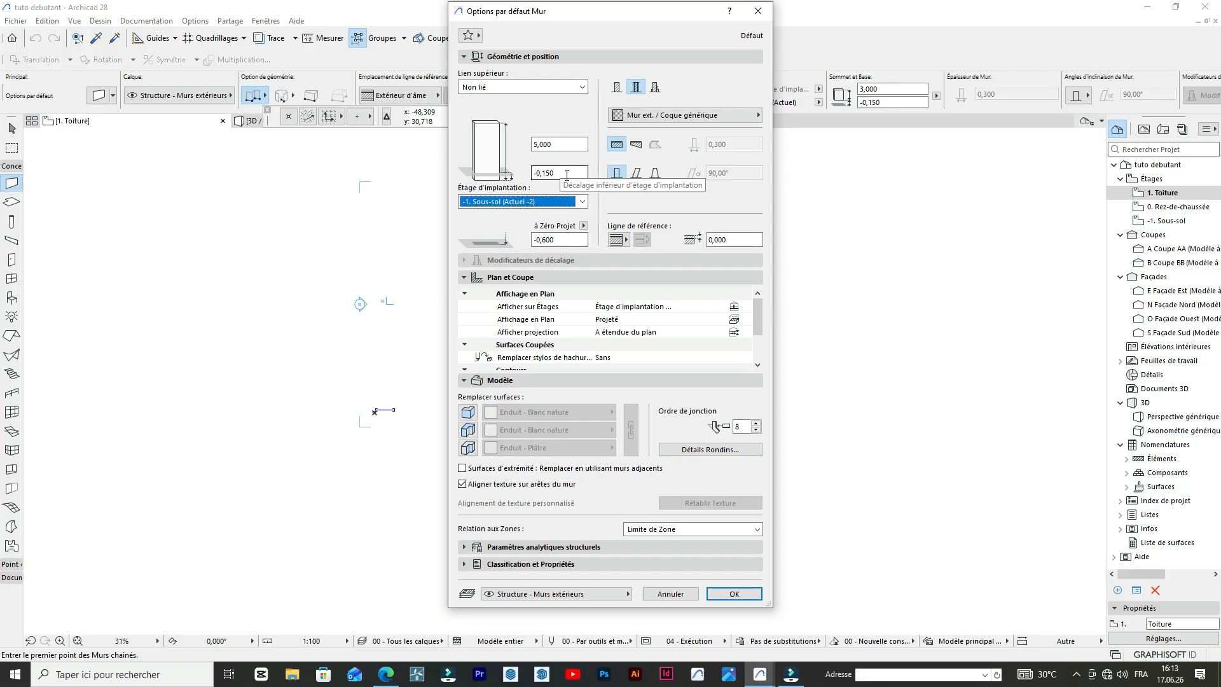
- Try a base offset of -0,450 m for the default wall and restore it to -0,150 m
click(547, 172)
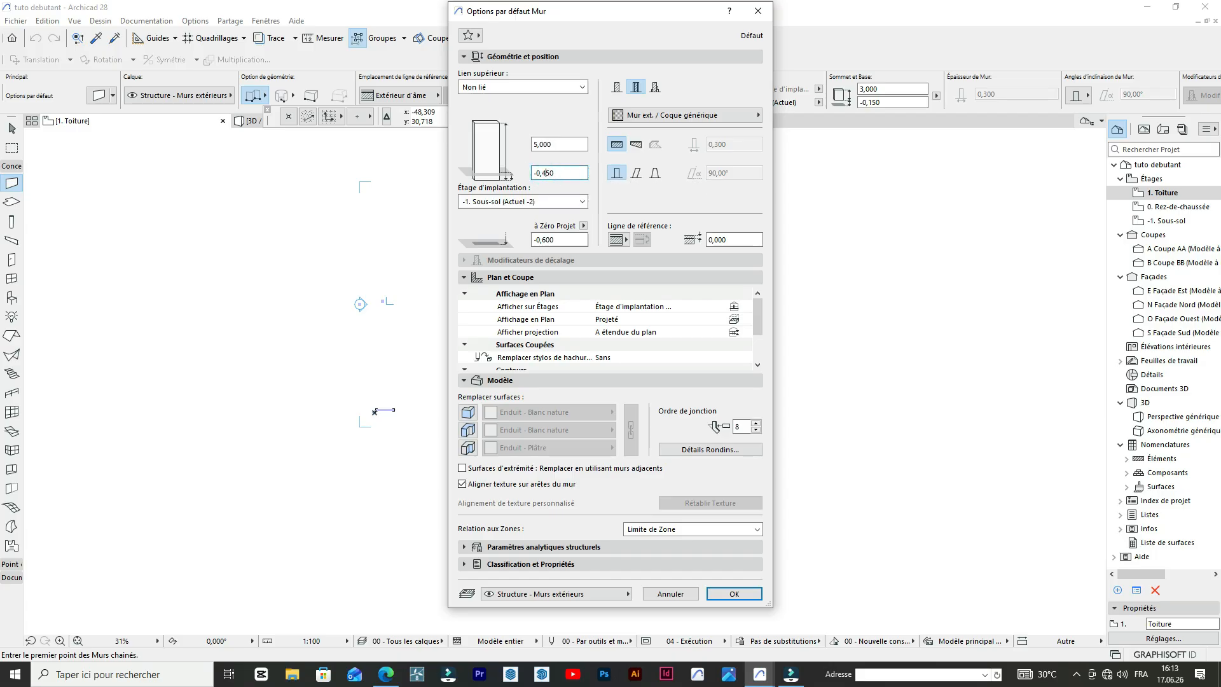
click(555, 173)
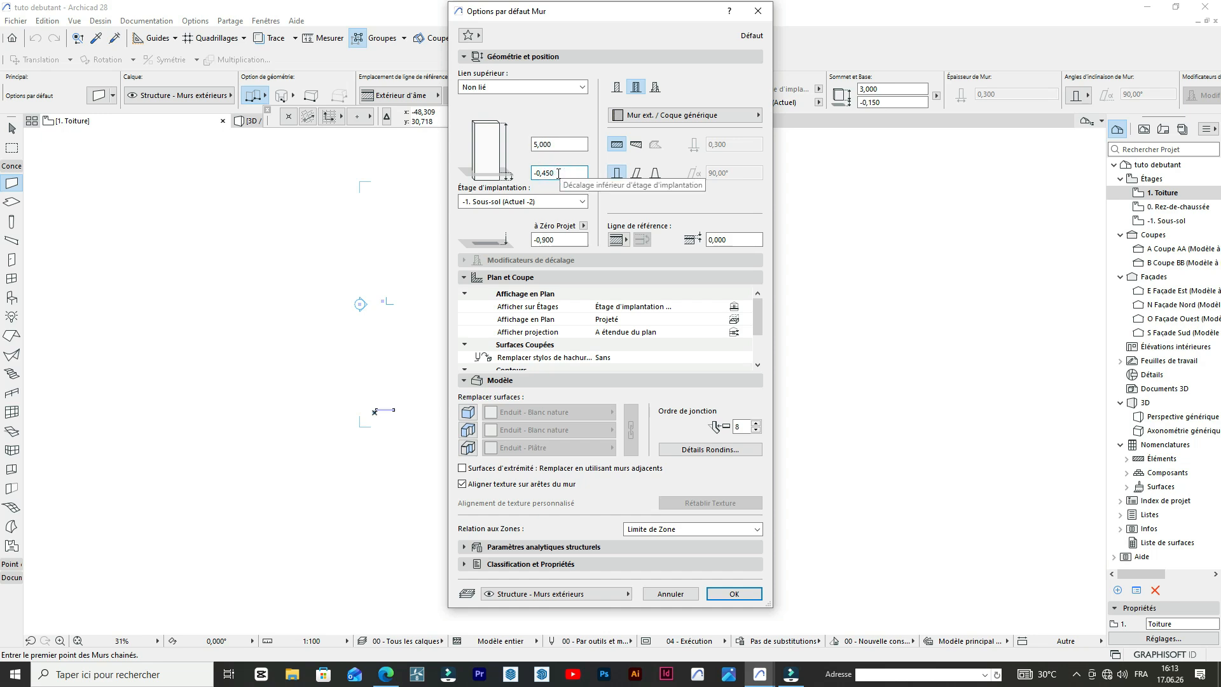
click(547, 172)
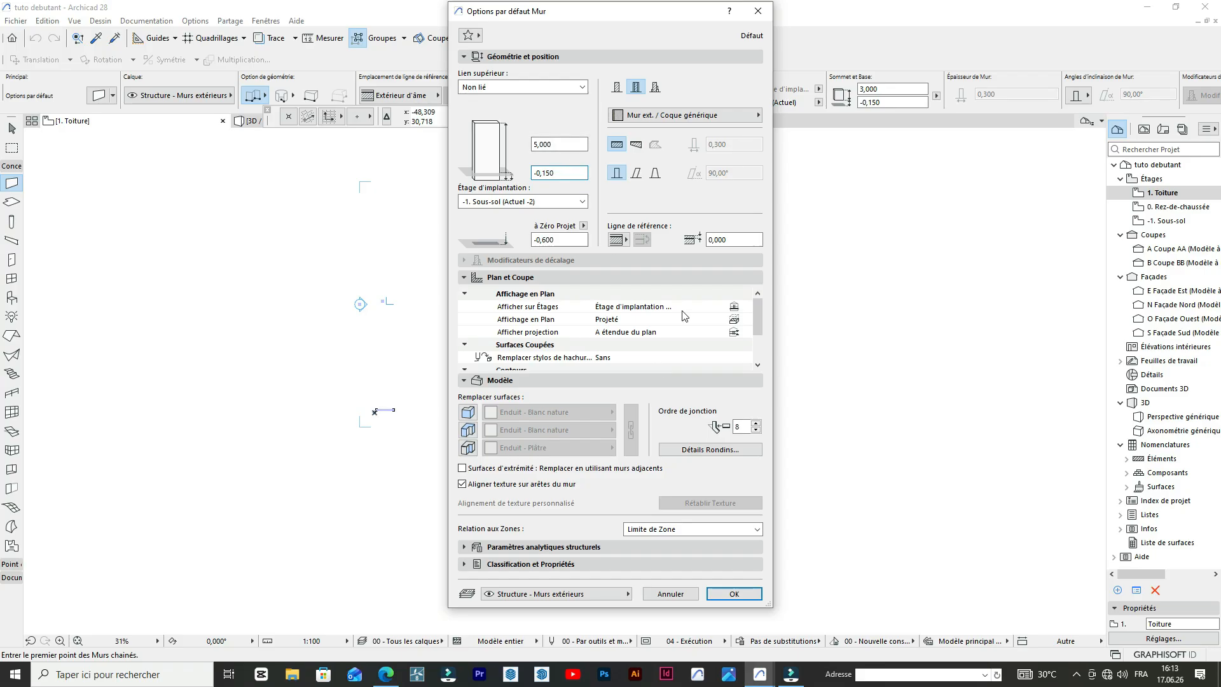
- Set the default wall's height to 5,600 m and its structure type to Basique
click(560, 145)
key(BackSpace)
key(BackSpace)
text(600)
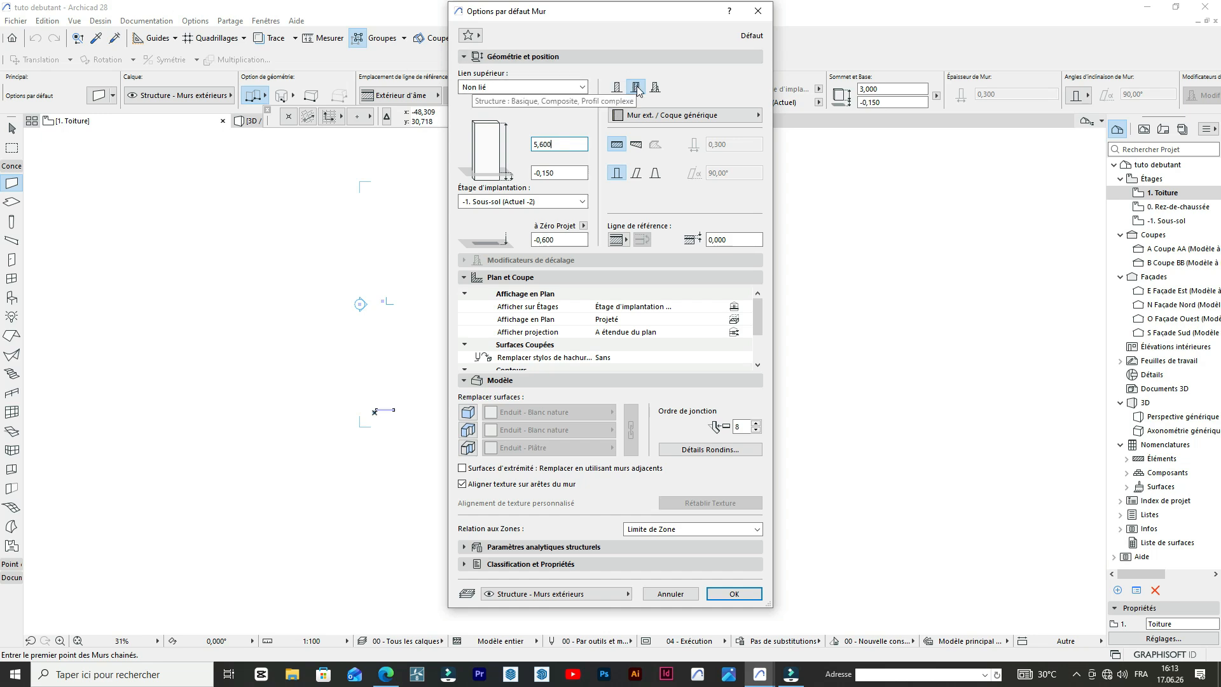
click(616, 86)
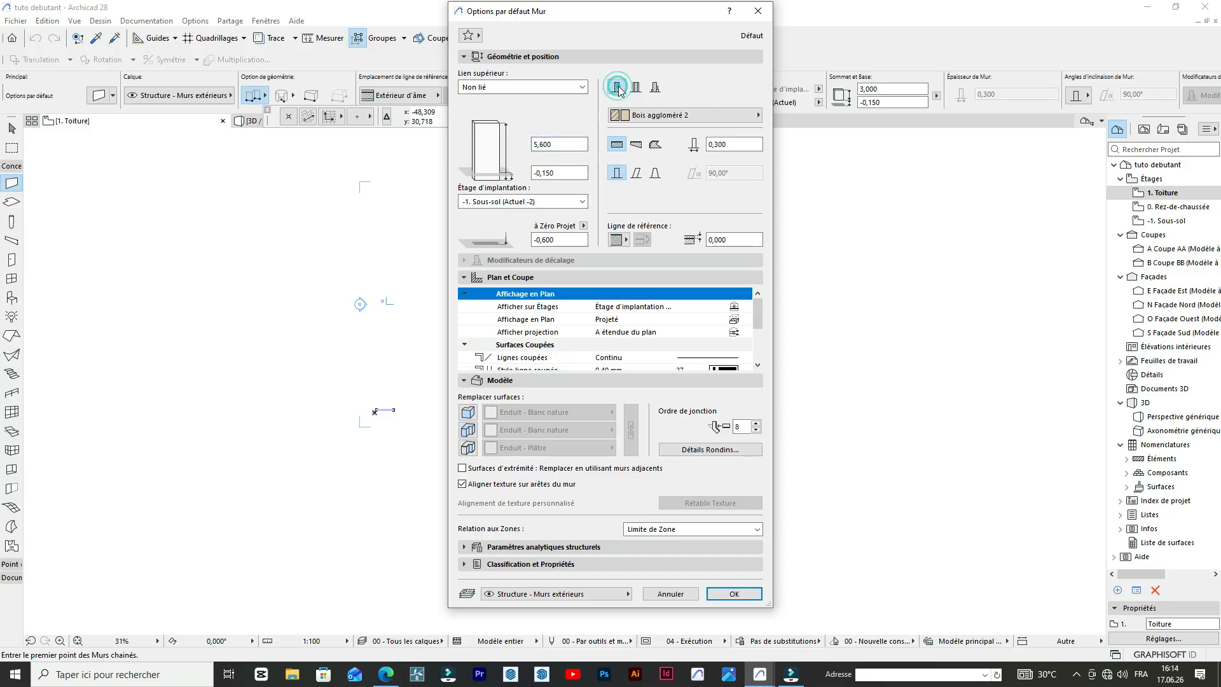
- Browse the building material folders available for the default wall, keeping the current material
click(636, 114)
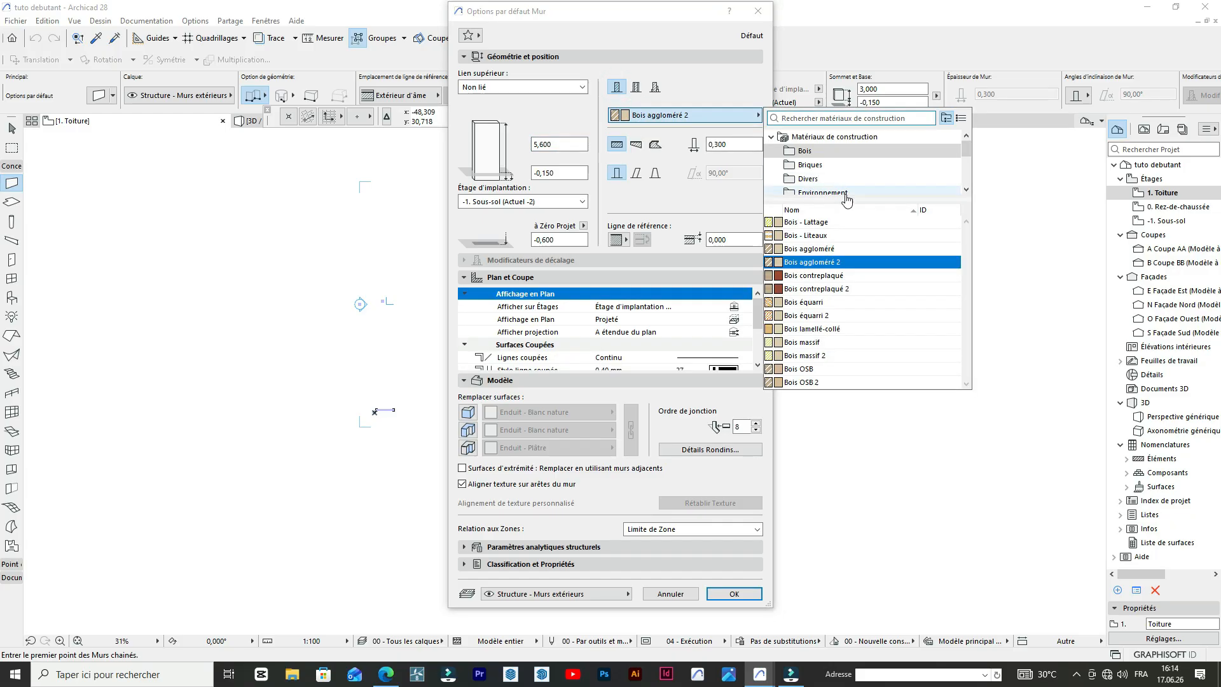
scroll(836, 181, down, 3)
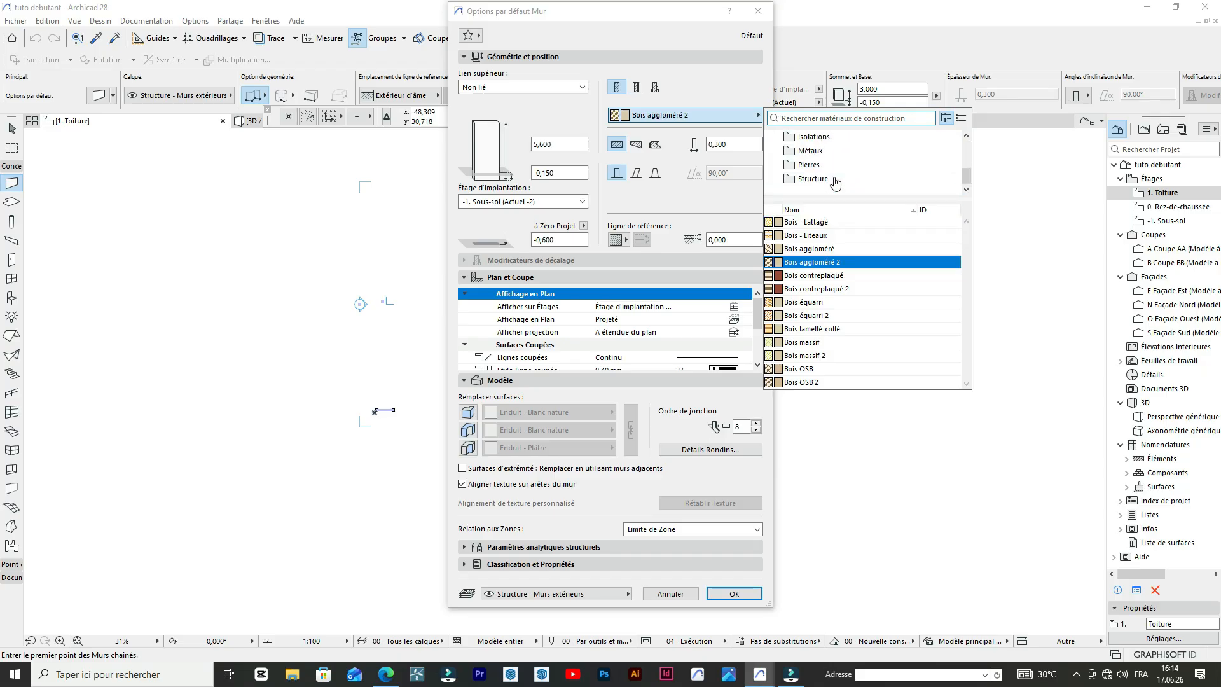
scroll(835, 183, up, 3)
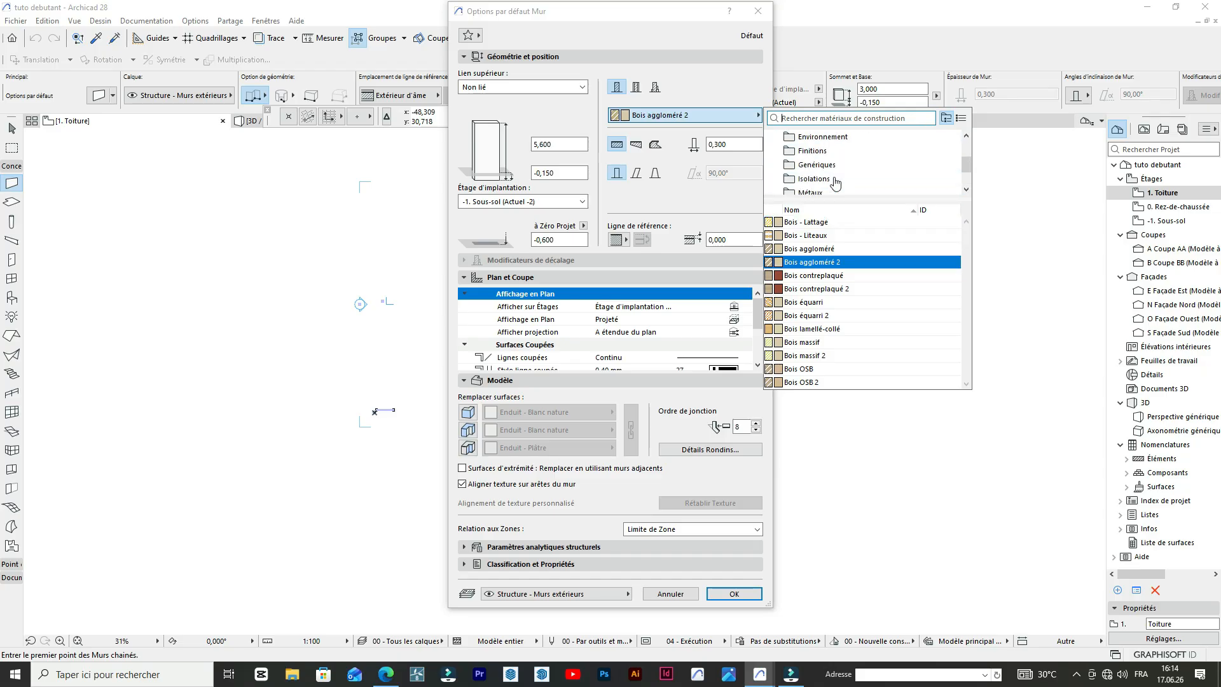
scroll(834, 178, down, 3)
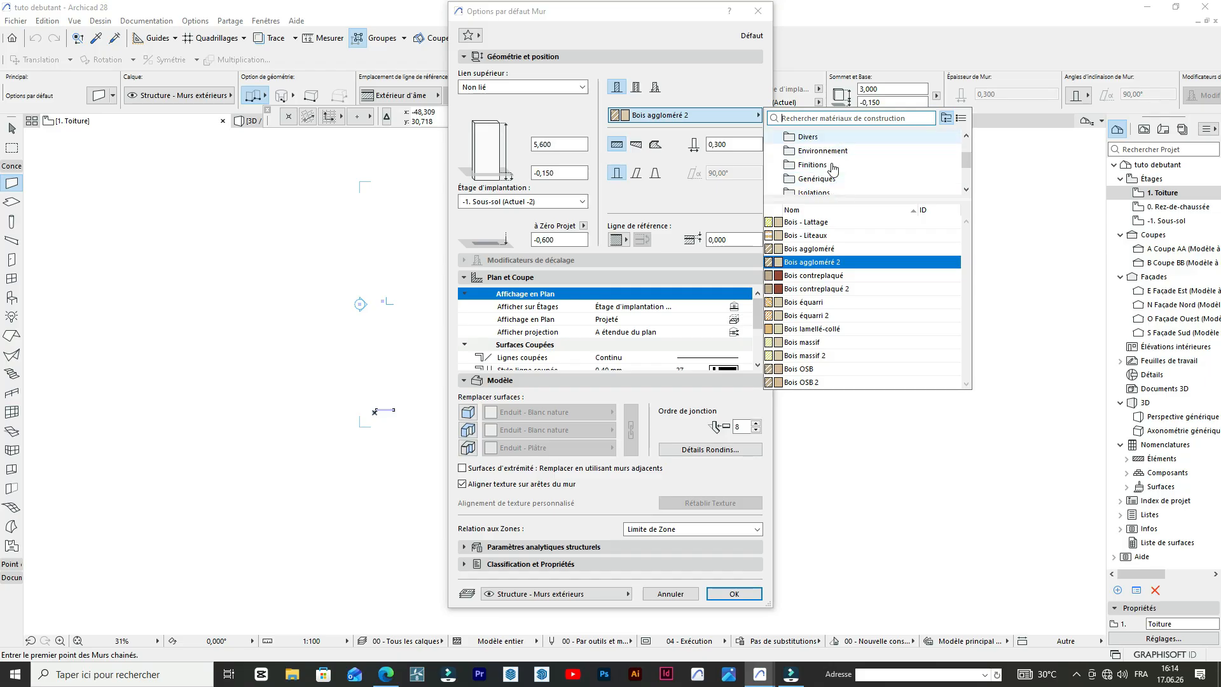
scroll(833, 170, down, 1)
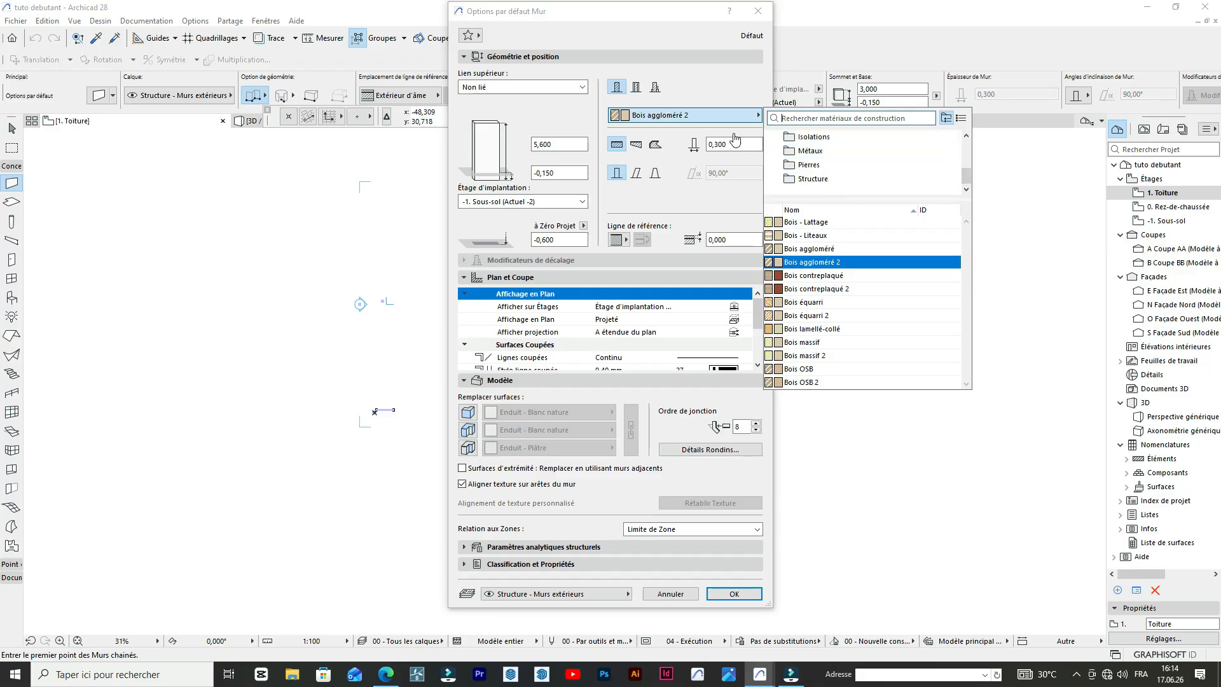
click(711, 115)
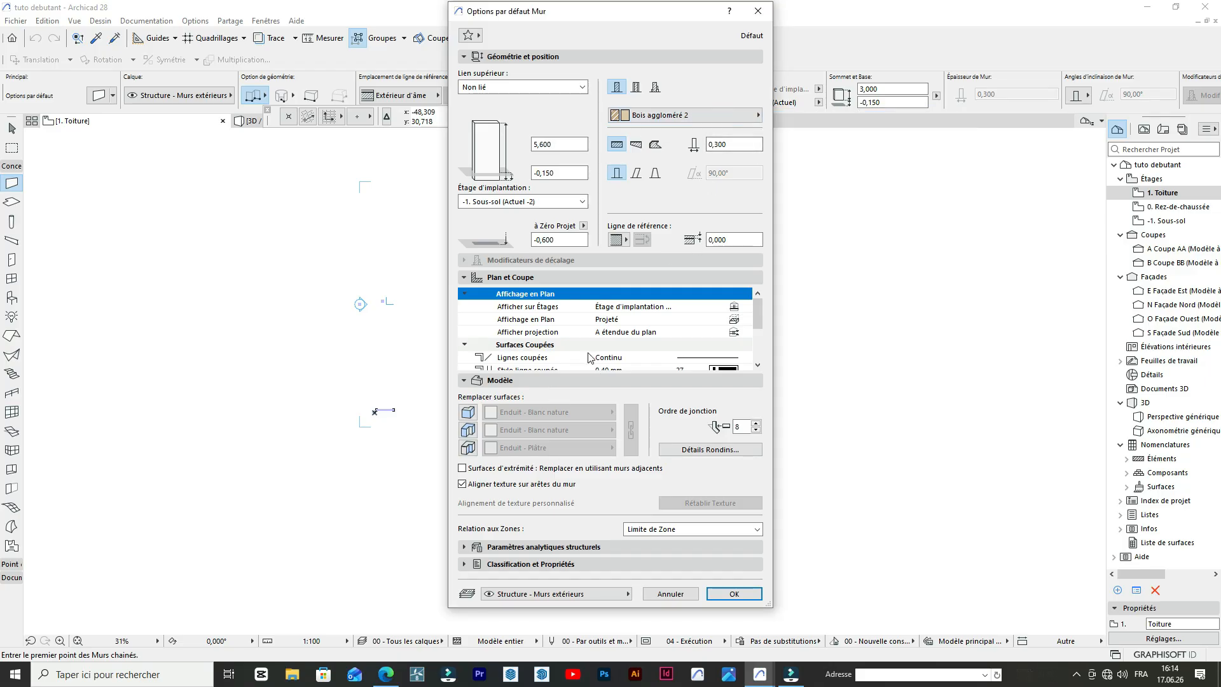
- Override the default wall's cut fill pens with the Fond option in its plan and section settings
scroll(589, 358, down, 3)
scroll(724, 318, up, 2)
scroll(724, 318, down, 3)
click(716, 313)
click(716, 313)
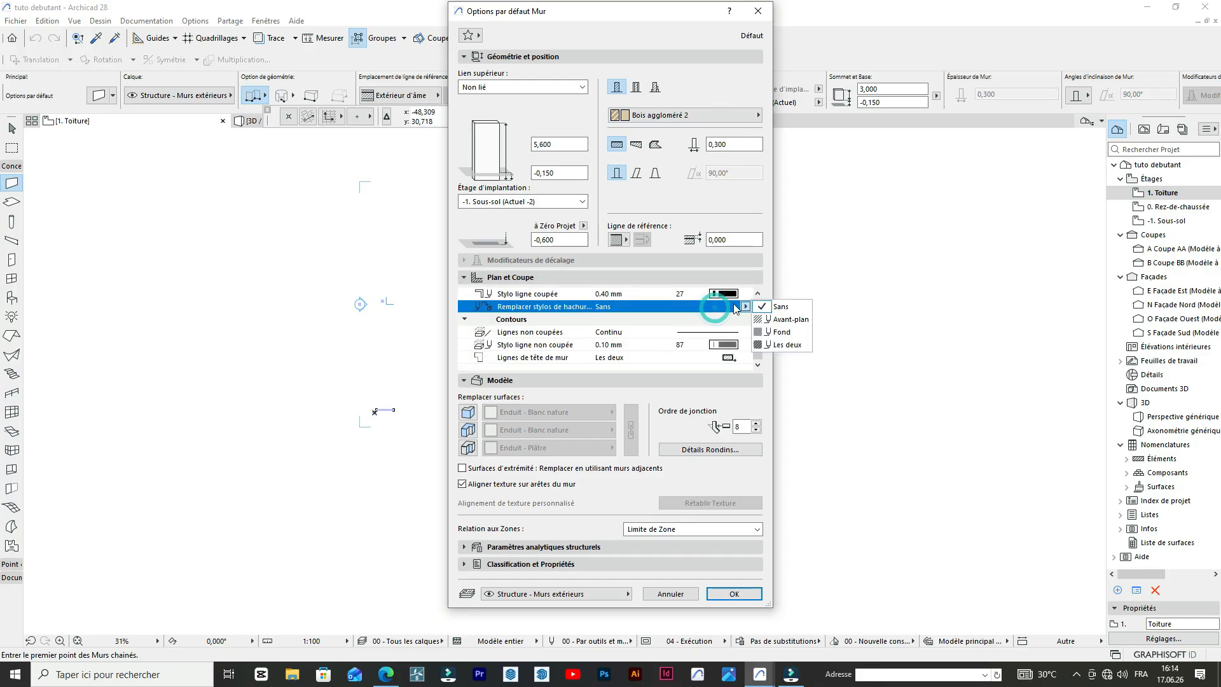
click(779, 332)
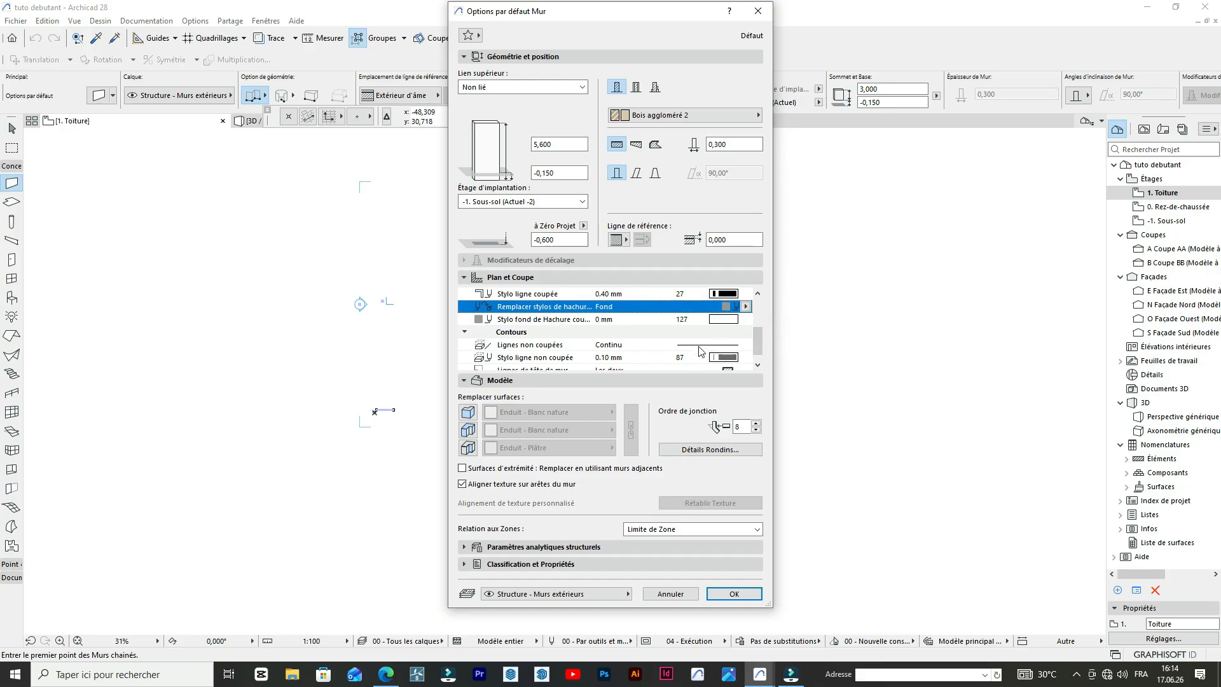
- Set the default wall's cut fill background pen to 101 in its plan and section settings
click(724, 320)
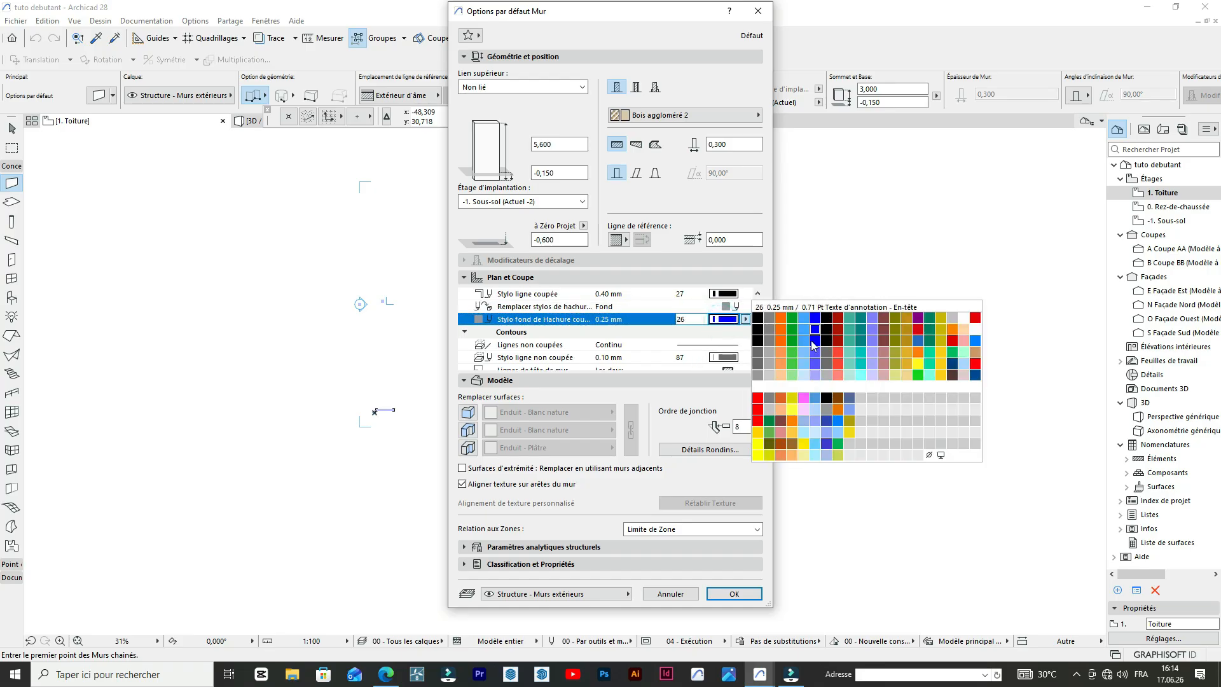
click(760, 407)
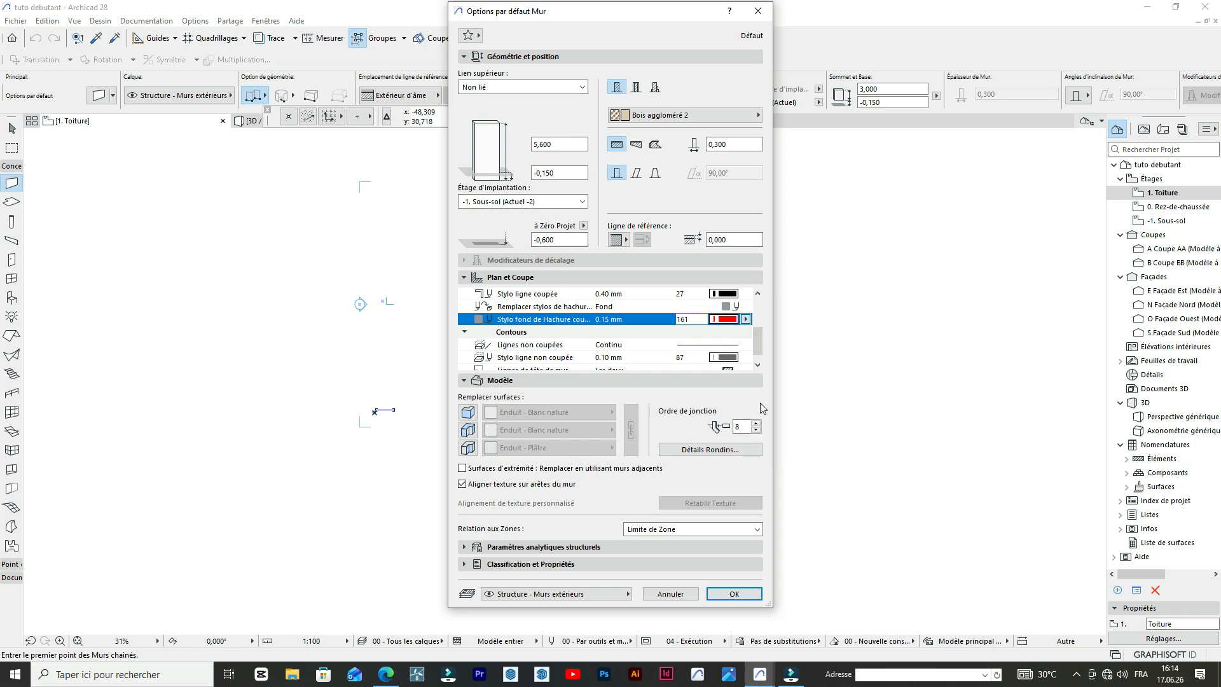
click(729, 319)
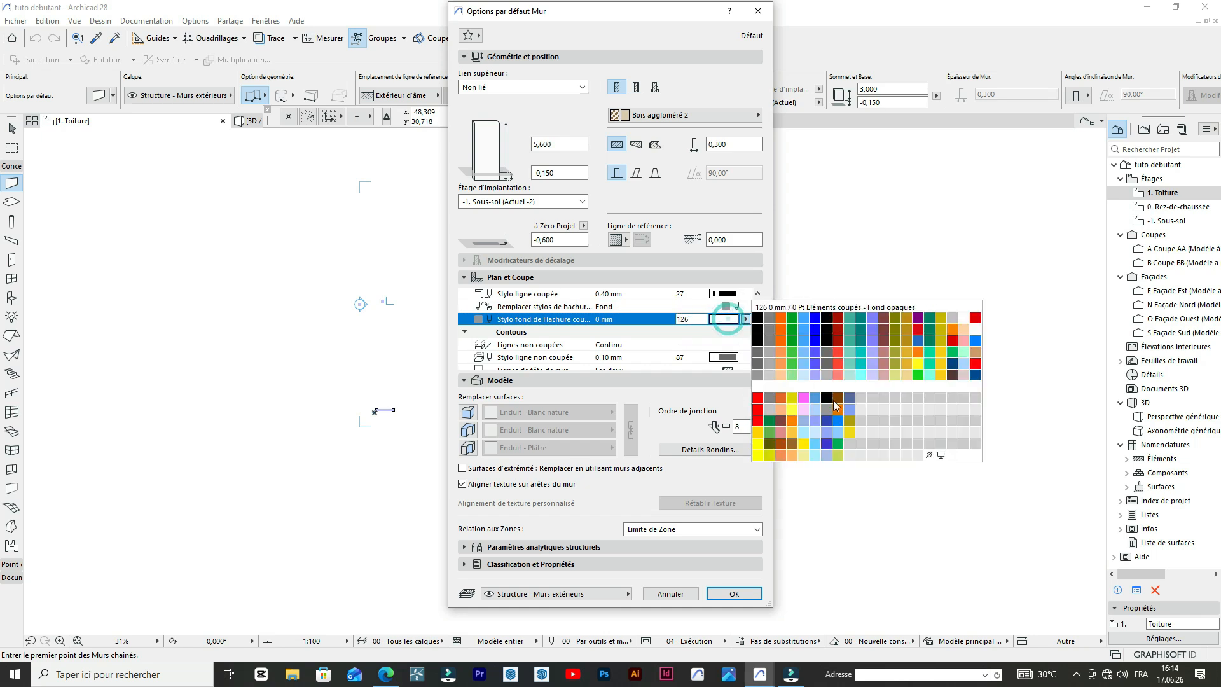
click(760, 376)
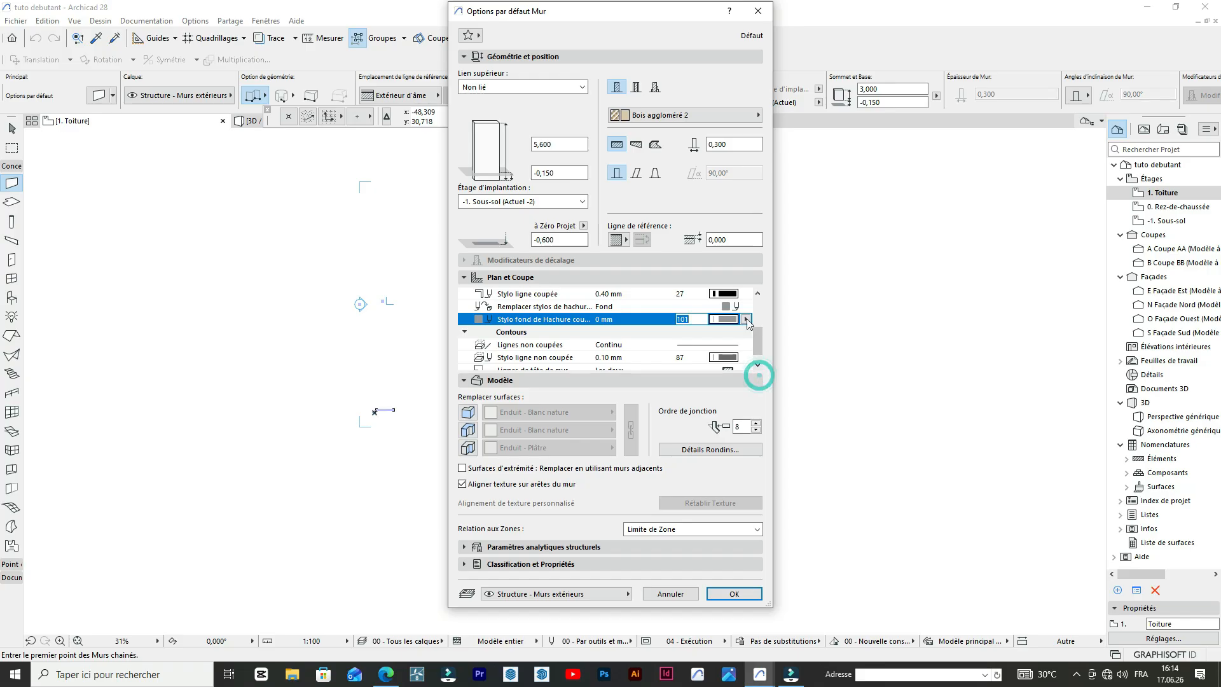
- Set the default wall's uncut line pen to 161 and choose a red pen for its cut line
scroll(738, 359, up, 5)
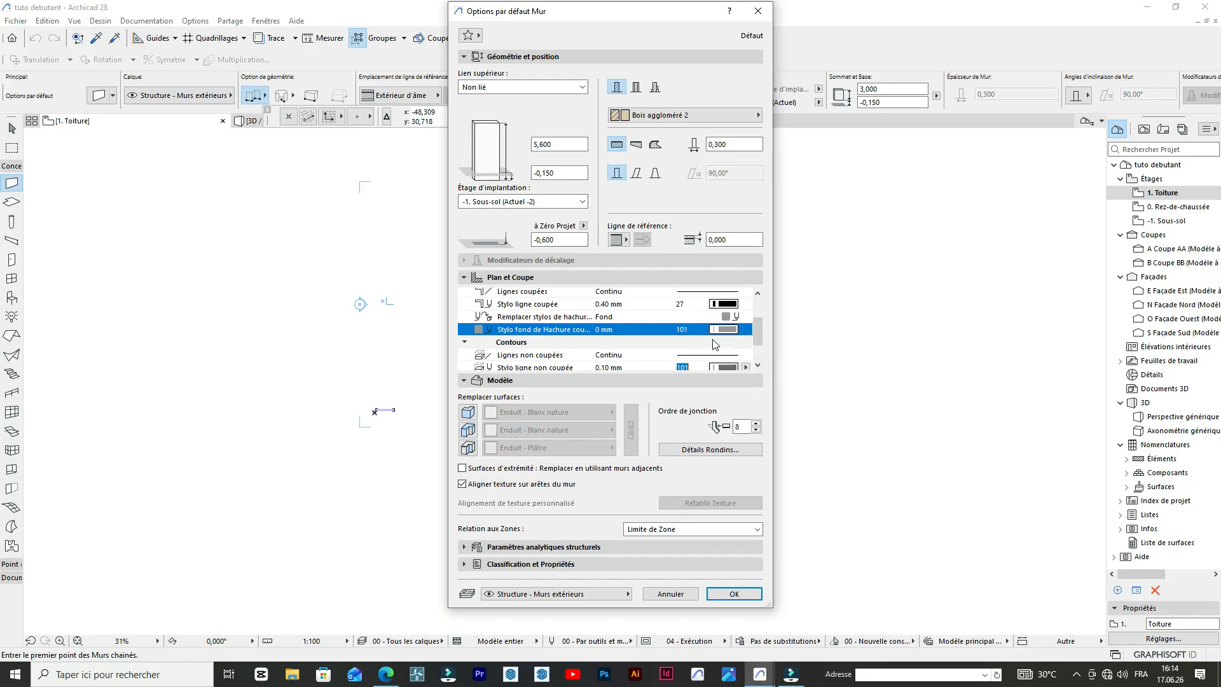
scroll(725, 347, down, 2)
scroll(725, 343, down, 3)
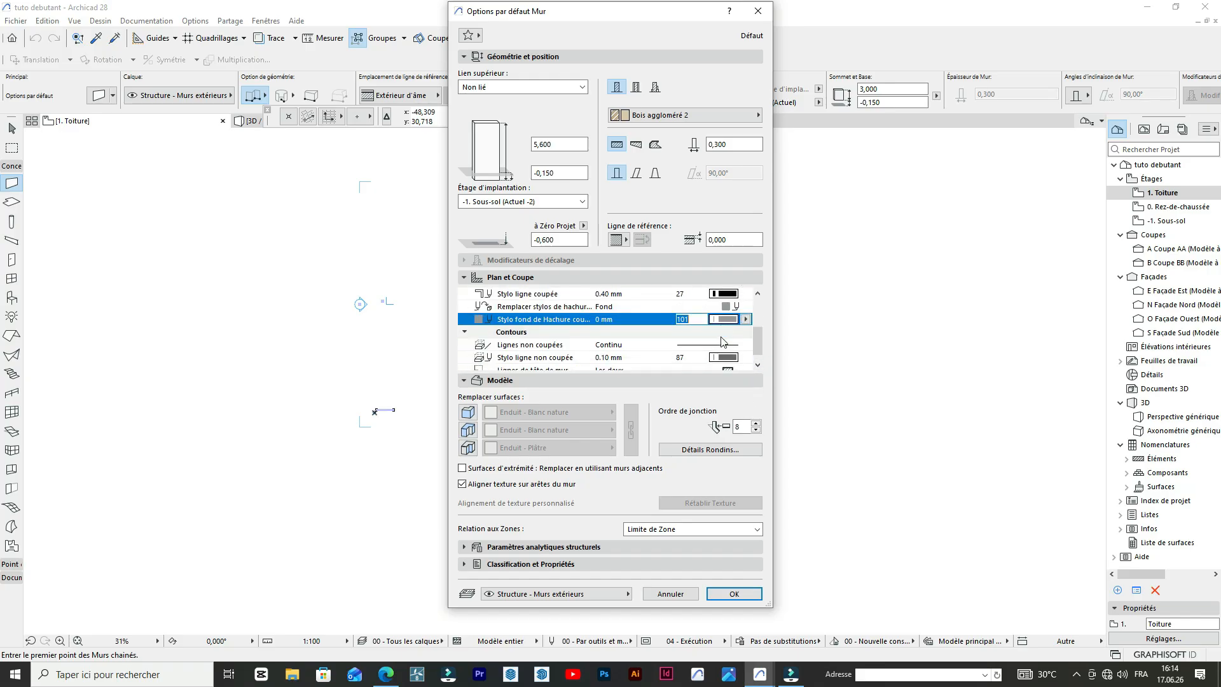
scroll(744, 334, down, 1)
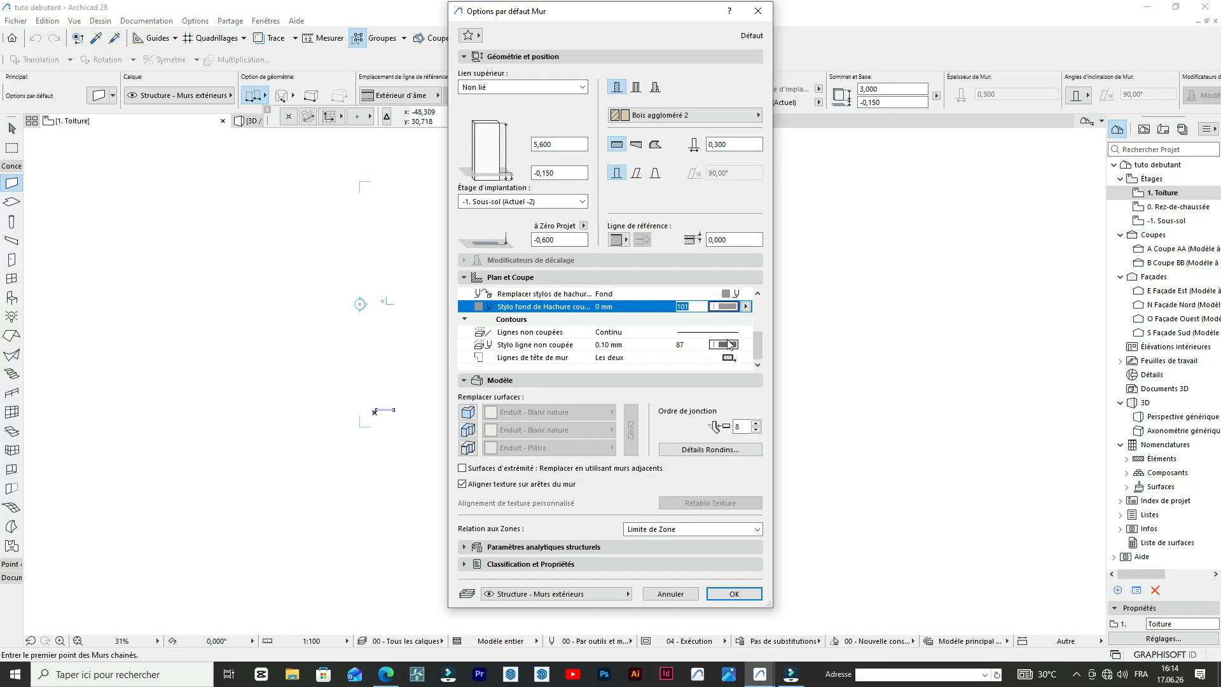
click(725, 346)
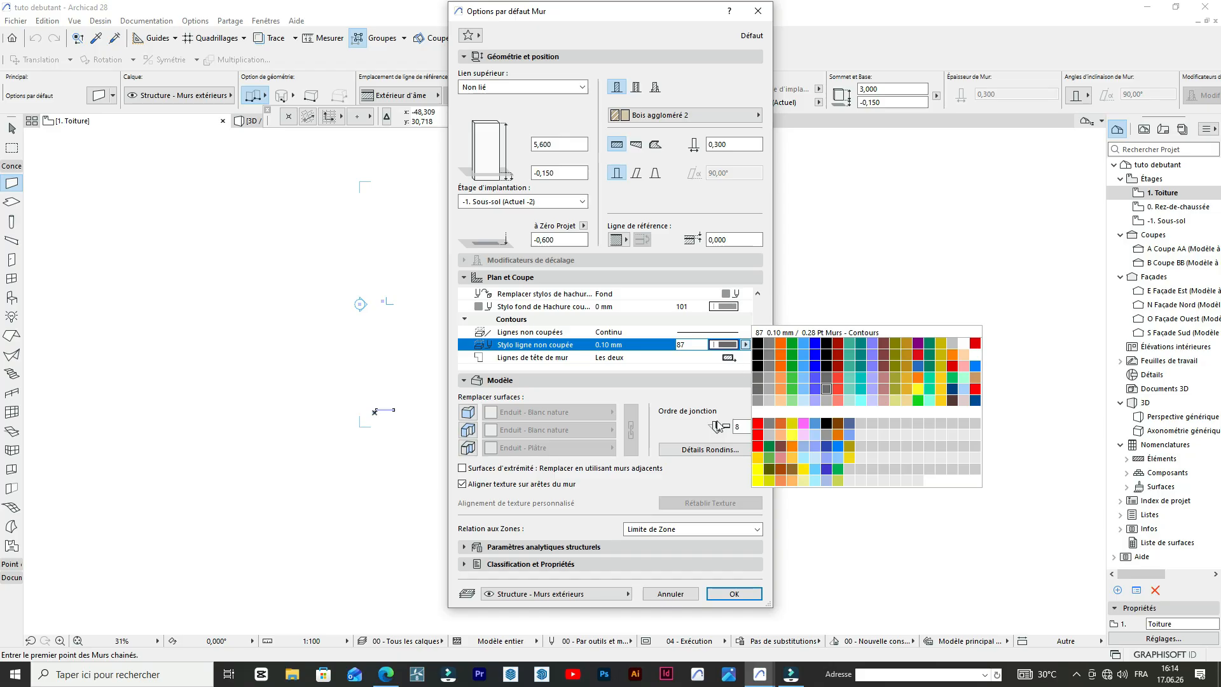
click(755, 434)
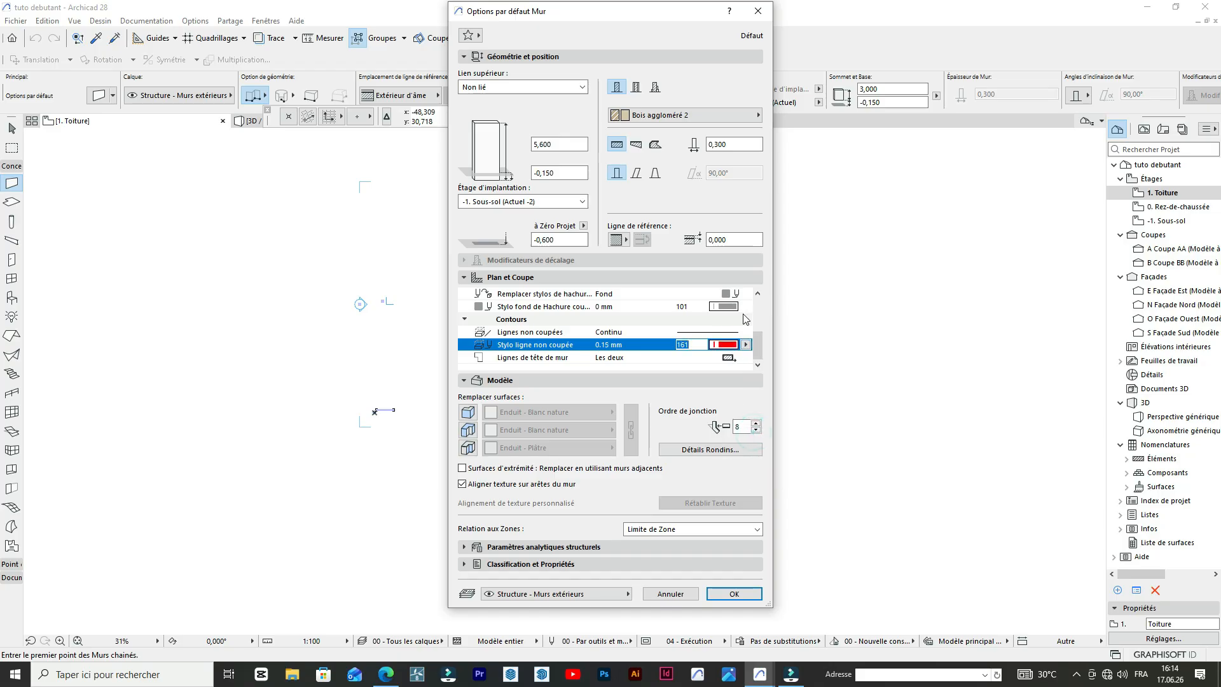
scroll(742, 323, up, 1)
click(728, 319)
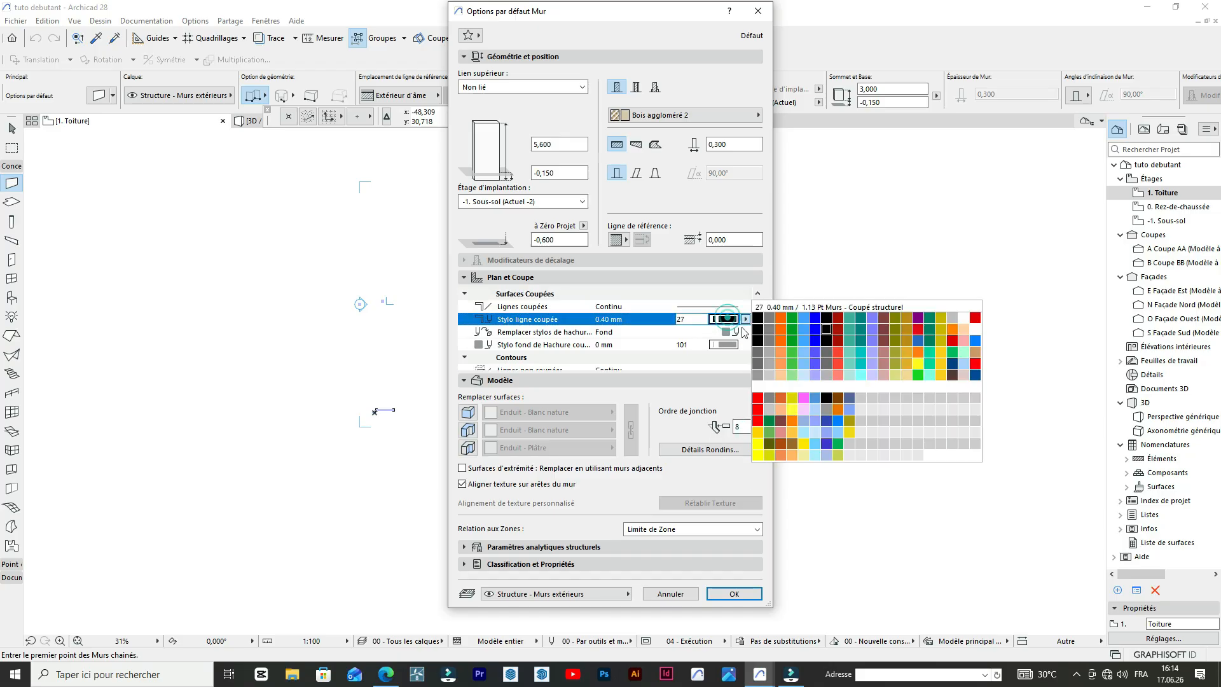
click(754, 406)
scroll(736, 319, down, 1)
scroll(736, 321, down, 1)
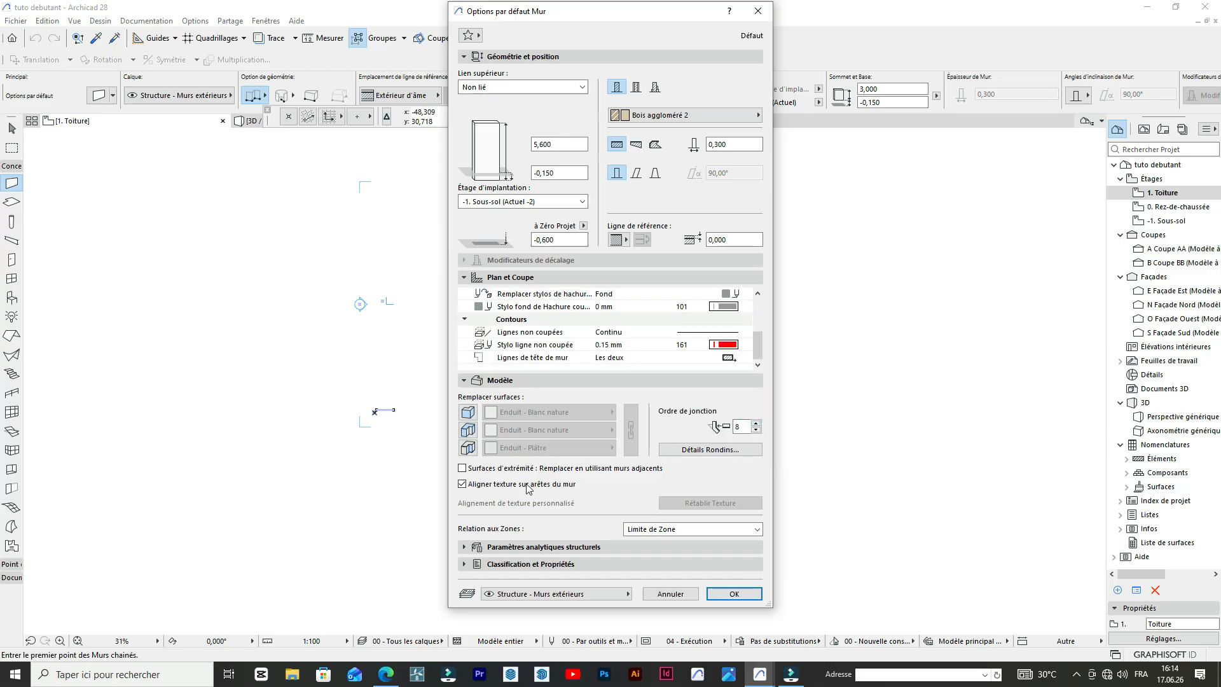
- Override all three default wall surfaces with linked Enduit - Crépis and accept the wall settings
click(468, 412)
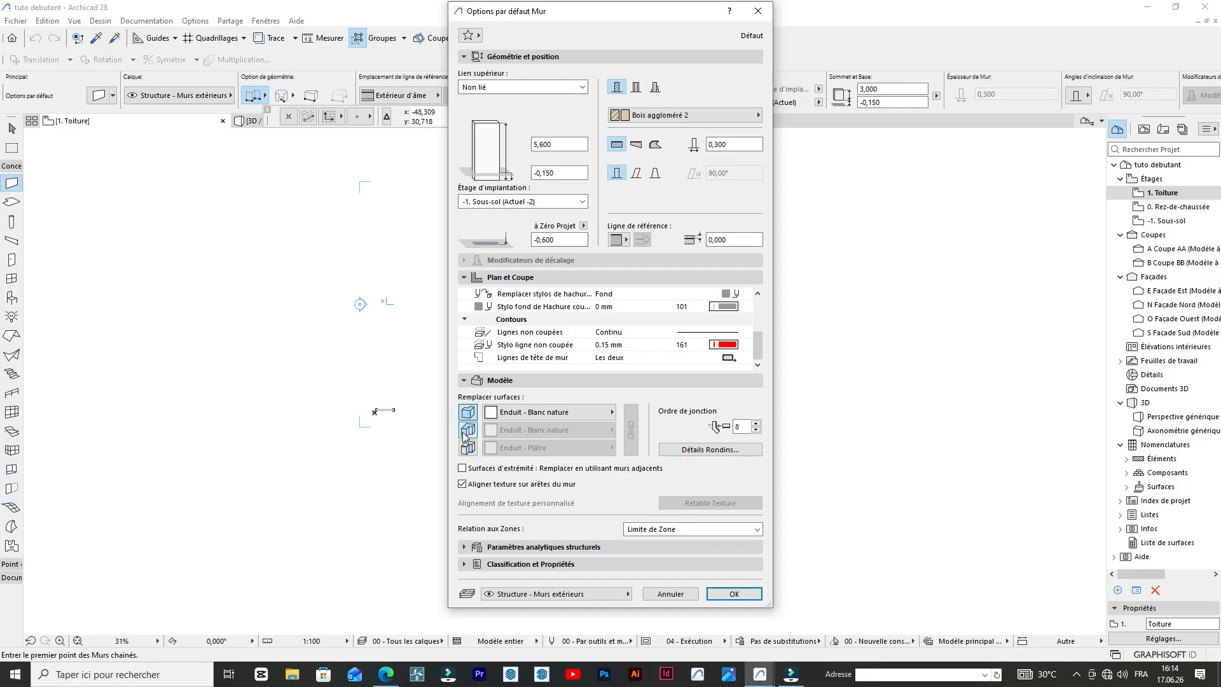
click(468, 431)
click(468, 449)
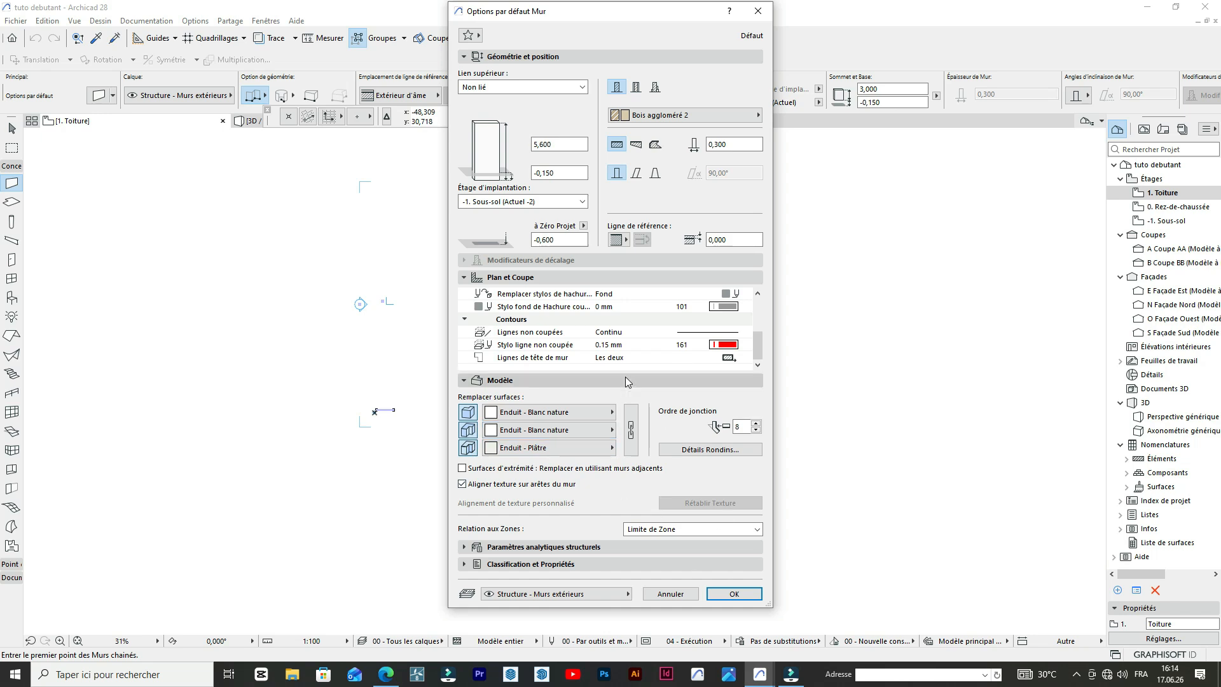
click(570, 412)
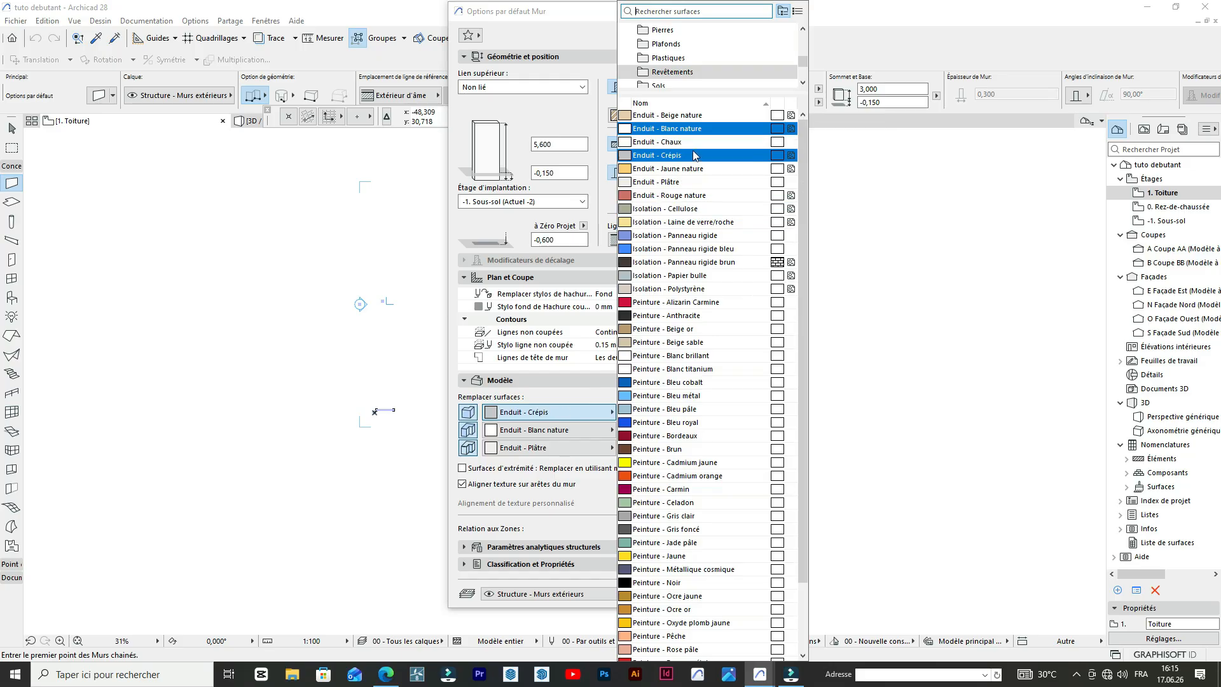
click(693, 153)
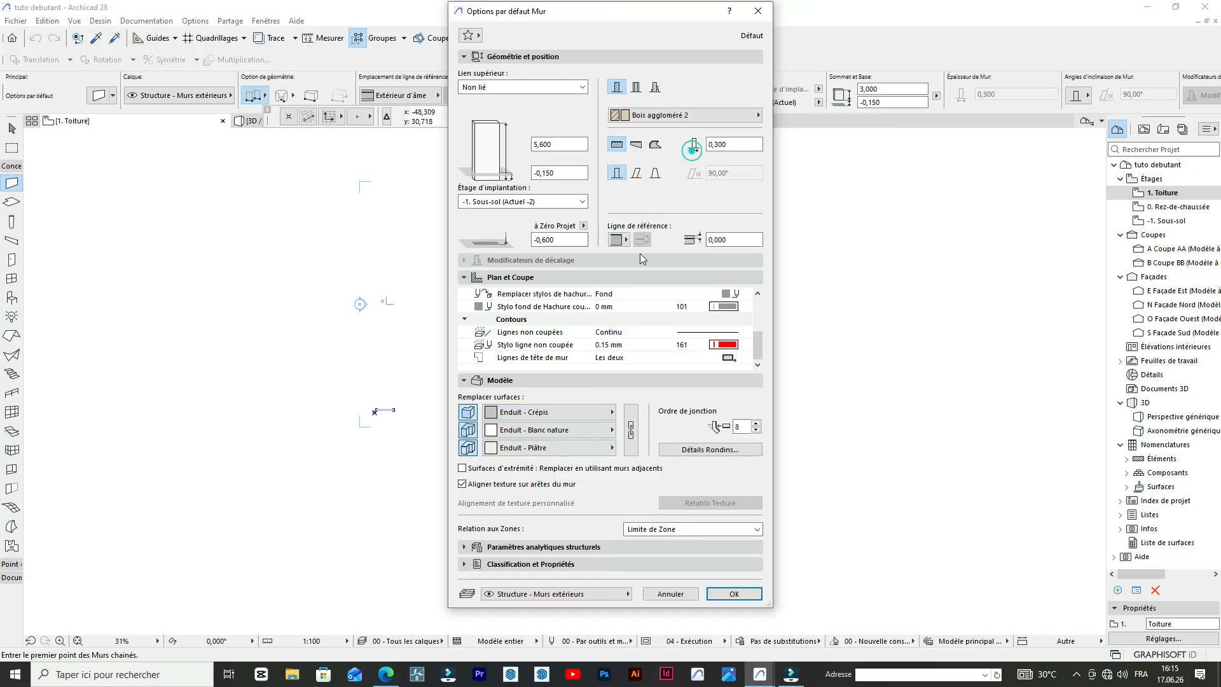
click(629, 430)
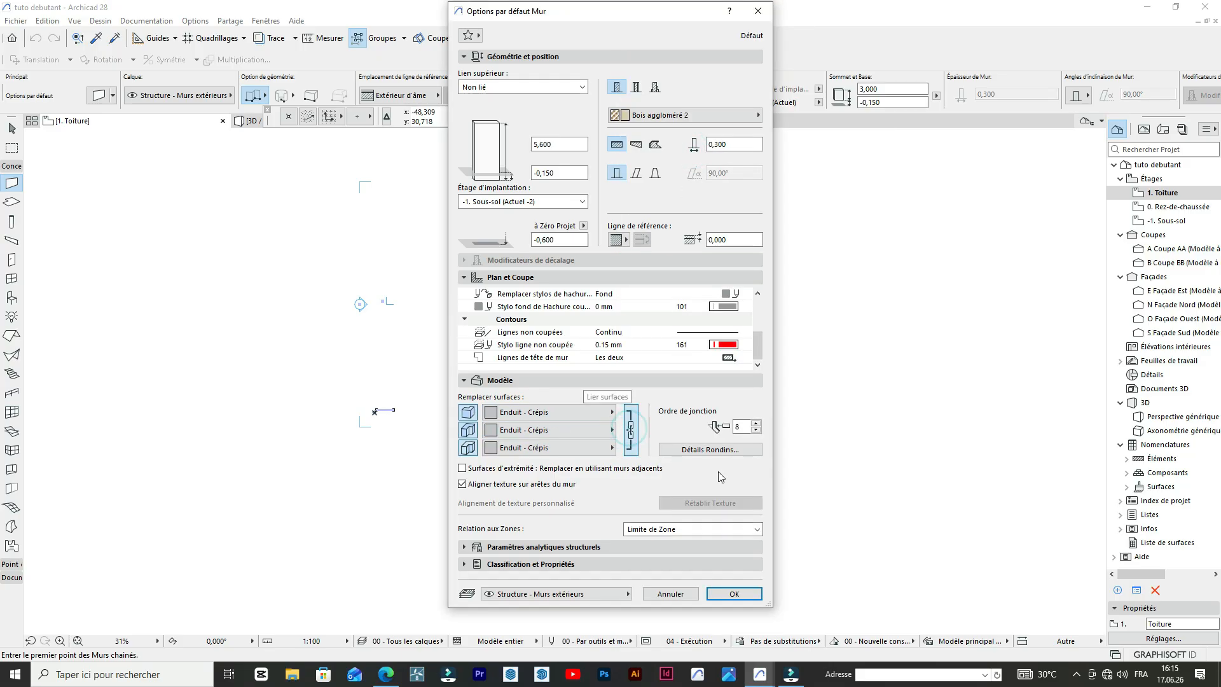
click(734, 593)
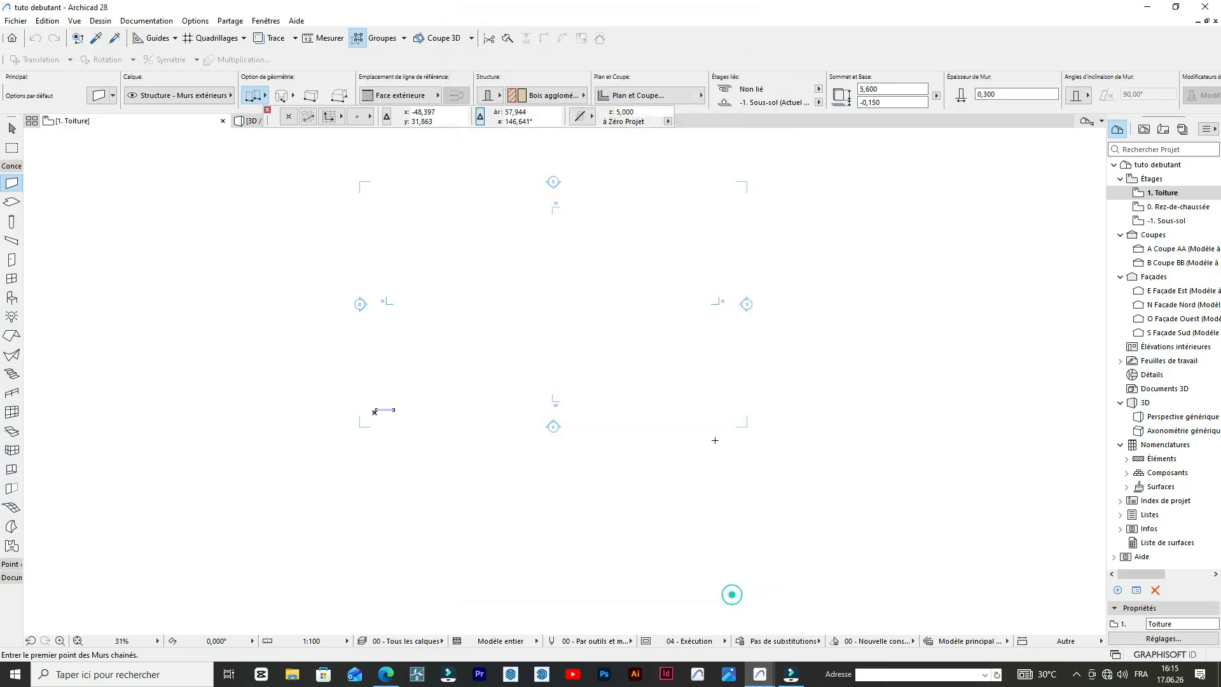
click(731, 594)
key(Escape)
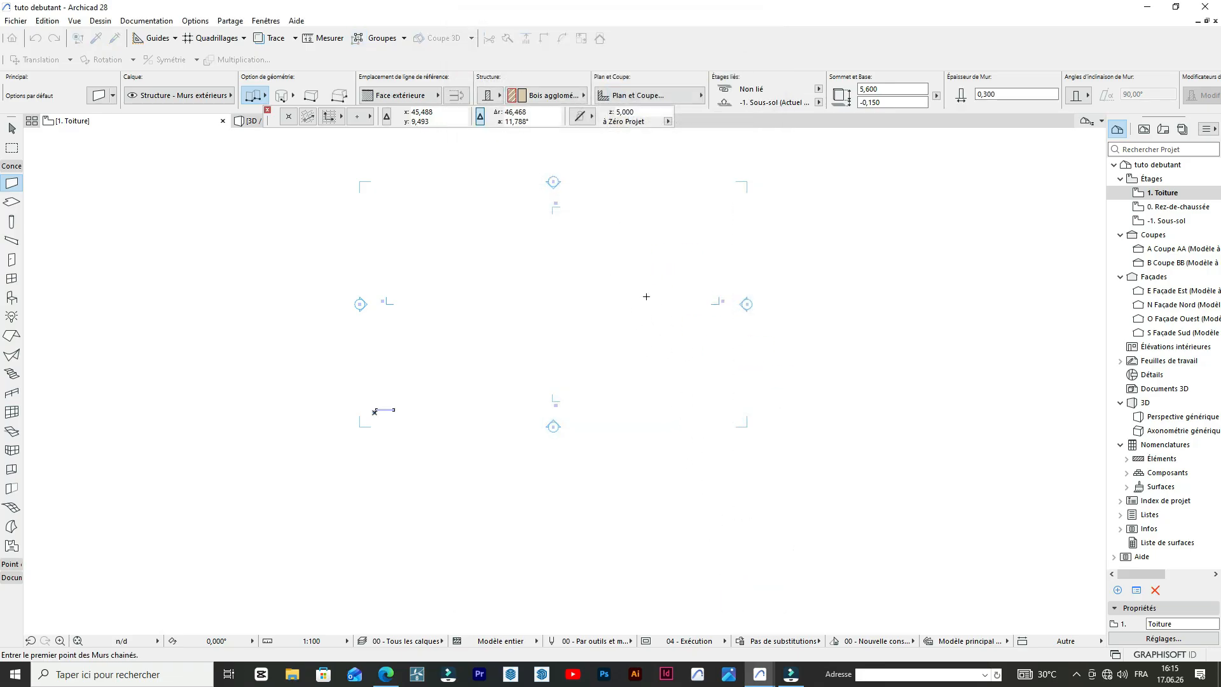
- Set the reference line location of the chained wall to Centre
click(423, 95)
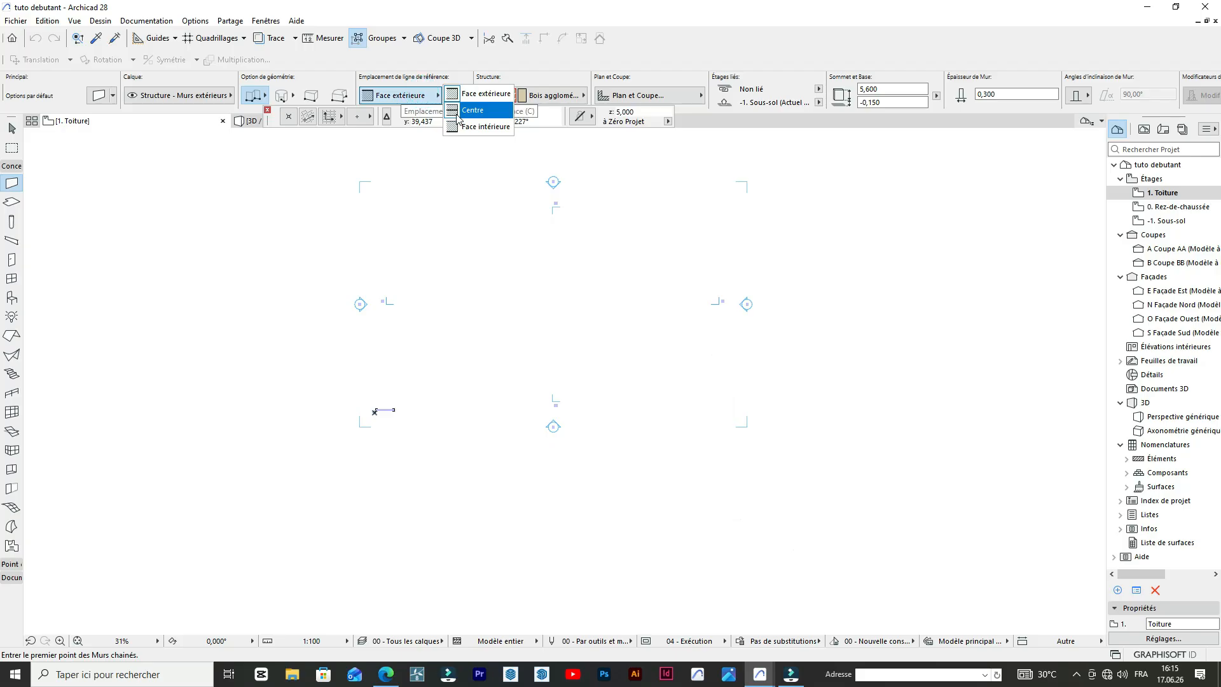
click(407, 95)
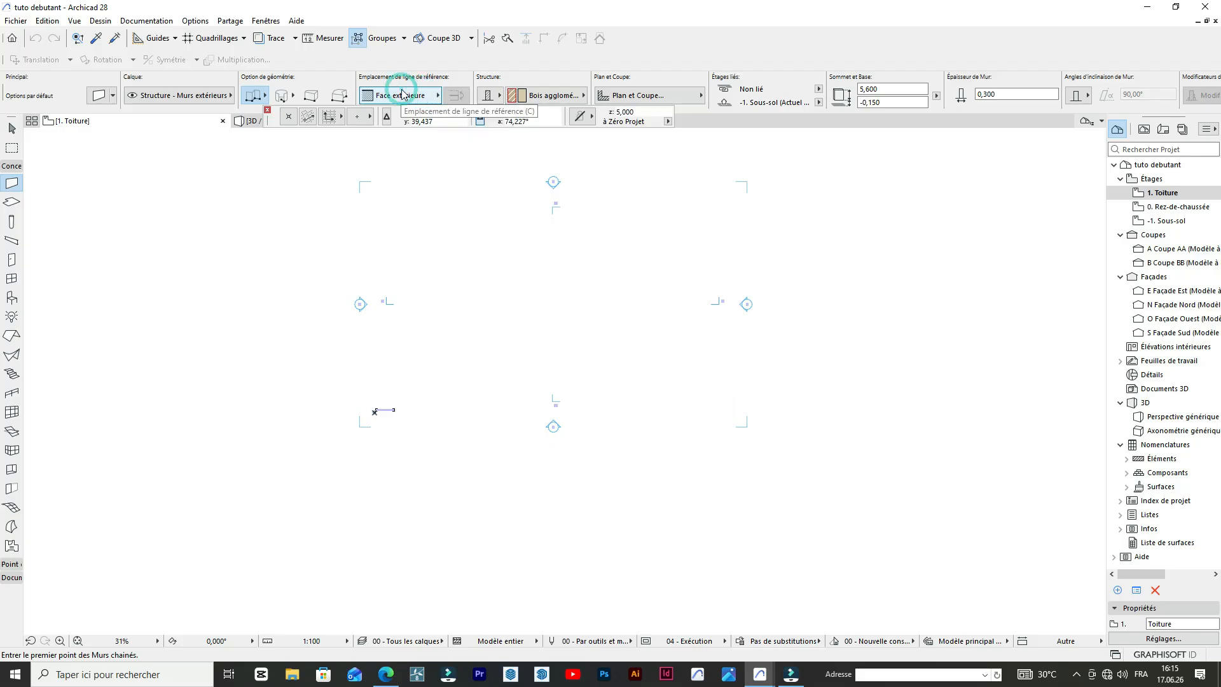
click(415, 99)
click(477, 111)
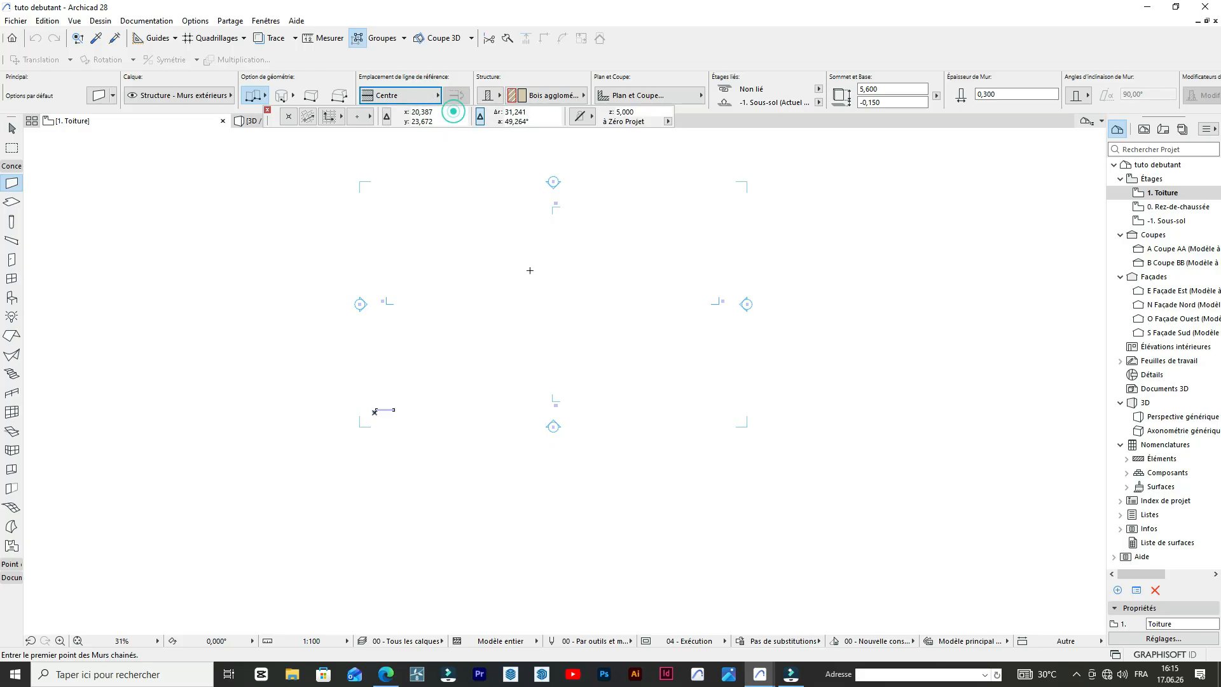
- Start a chained wall inside the elevation markers with a vertical segment 5,50 m long running upward
scroll(511, 314, down, 4)
scroll(512, 315, up, 7)
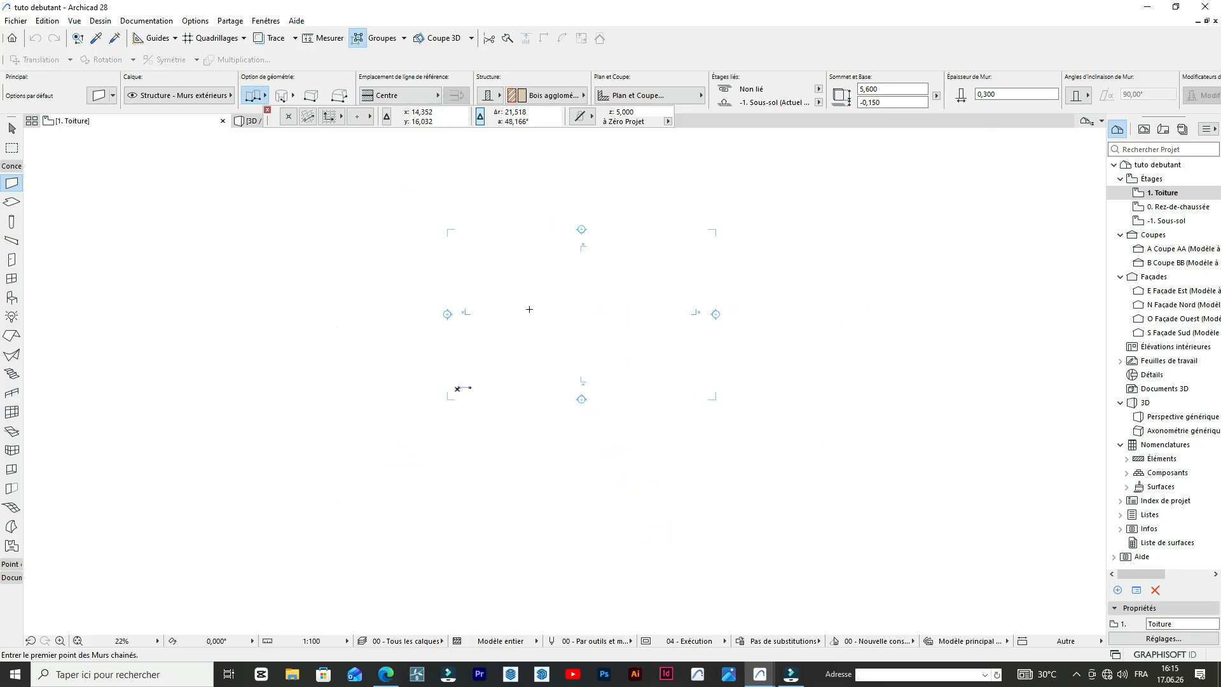
scroll(576, 332, down, 4)
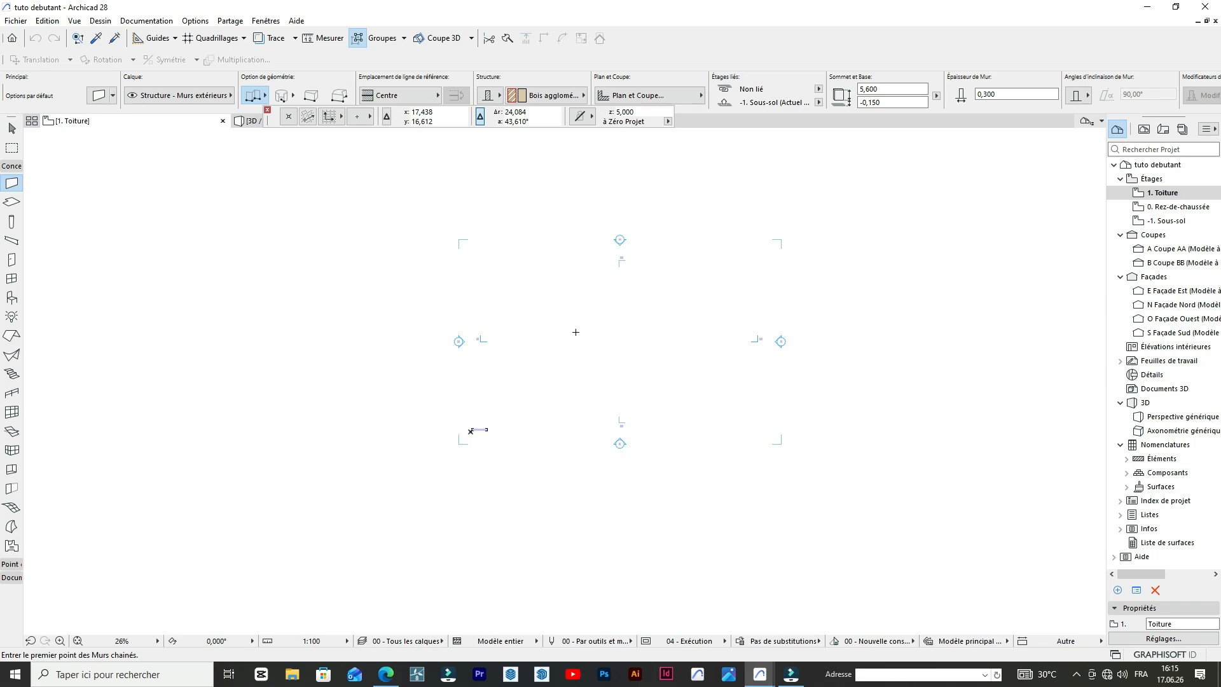
scroll(553, 297, up, 3)
click(509, 394)
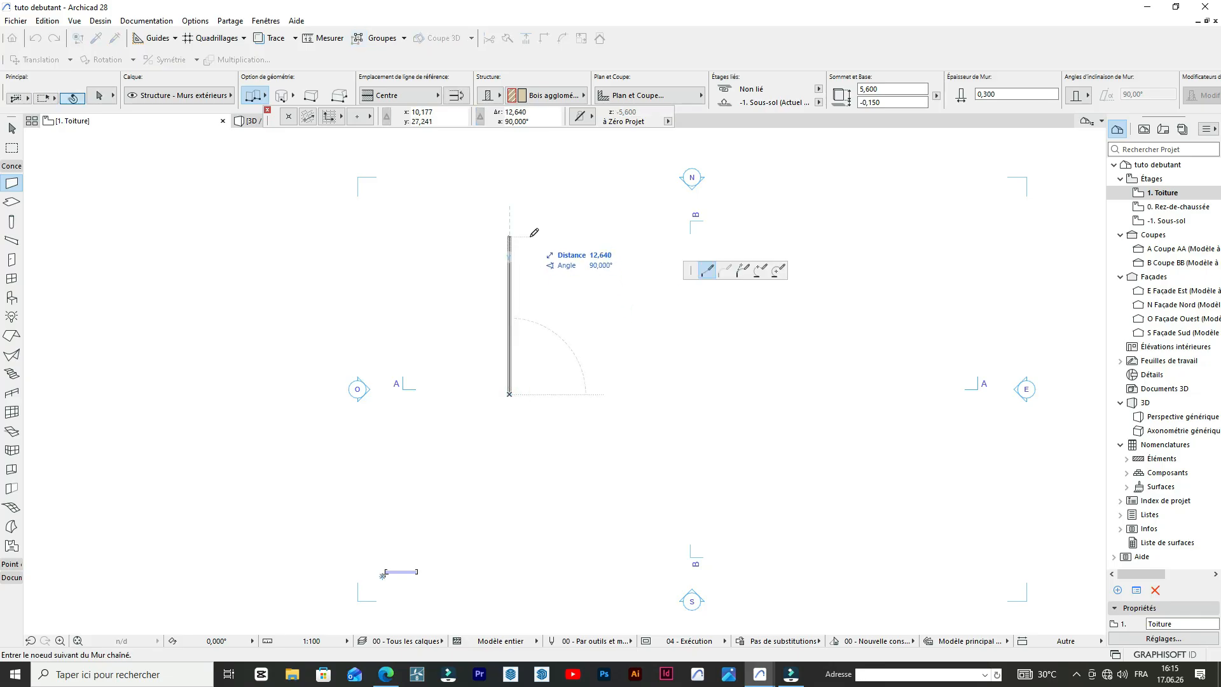
key(Tab)
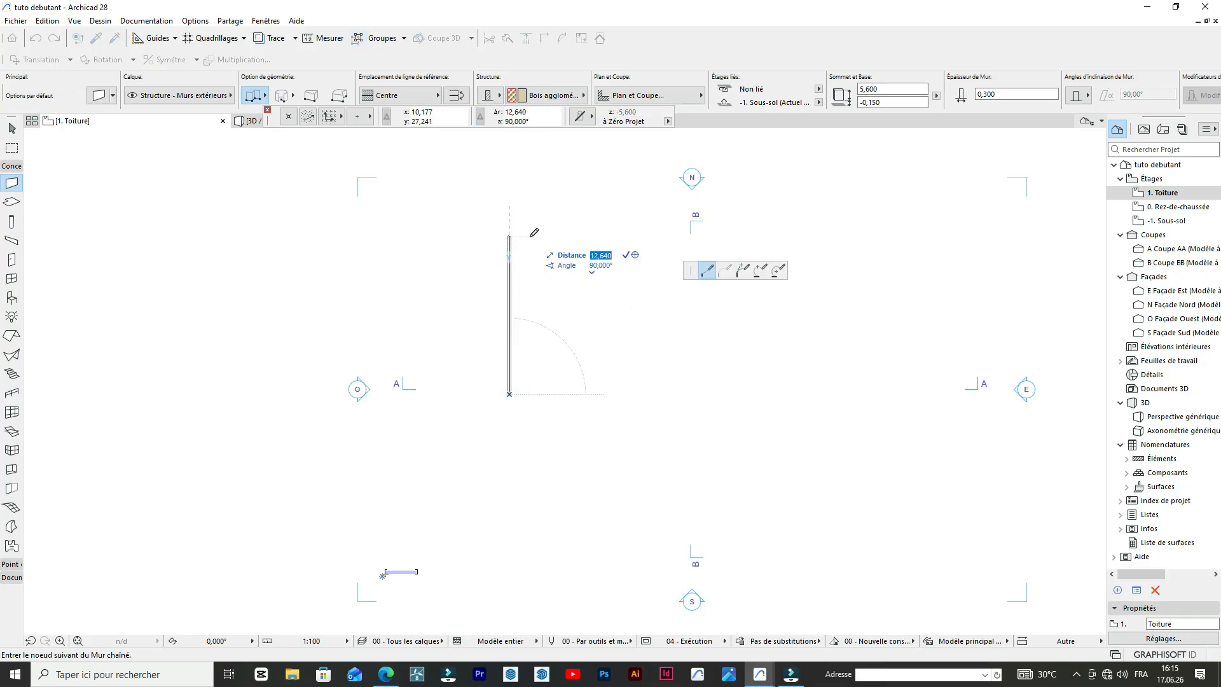
text(5,50)
key(Return)
- Continue the wall chain with a horizontal segment 12 m long running to the right
scroll(572, 315, up, 3)
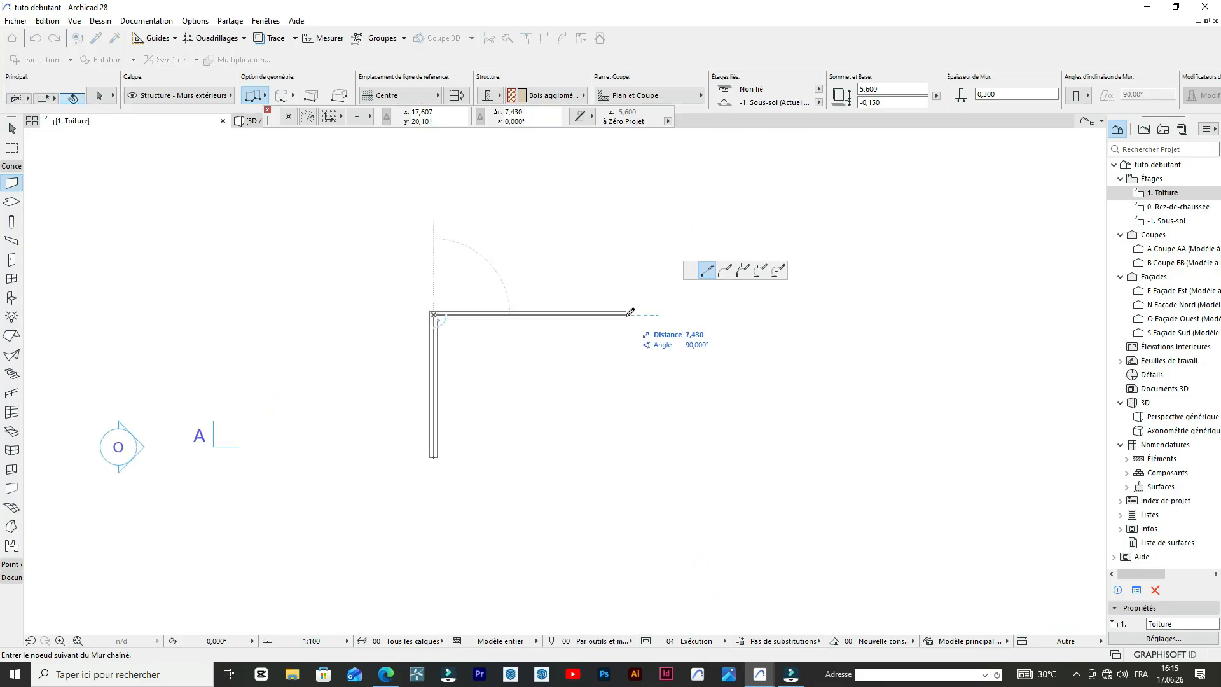
key(Tab)
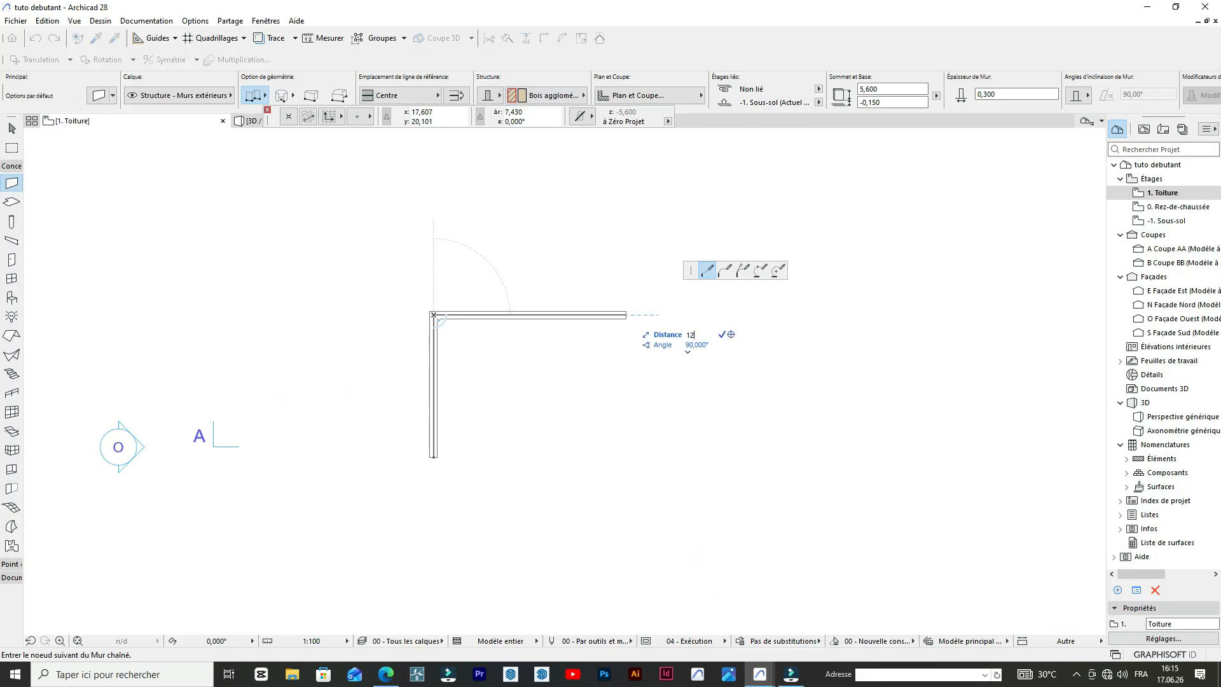
text(12)
key(Return)
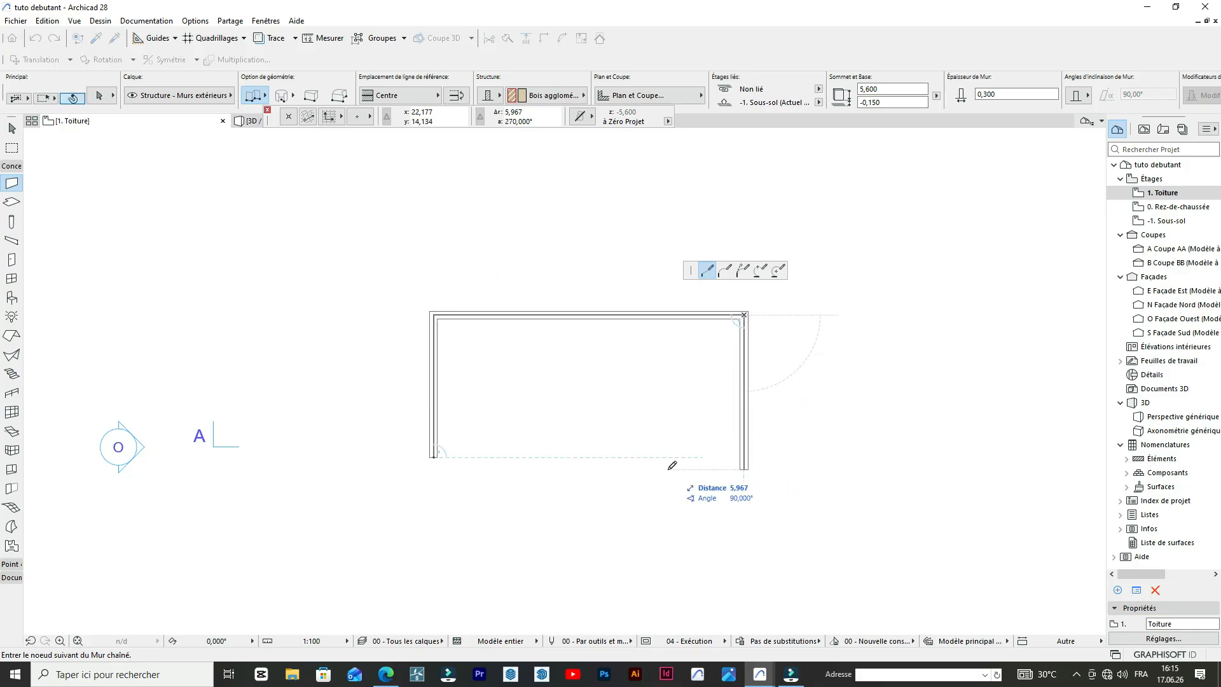
- Continue the wall chain with a segment 8 m long downward and a 4,5 m segment to the left
scroll(714, 387, down, 3)
scroll(712, 349, up, 3)
scroll(892, 217, down, 3)
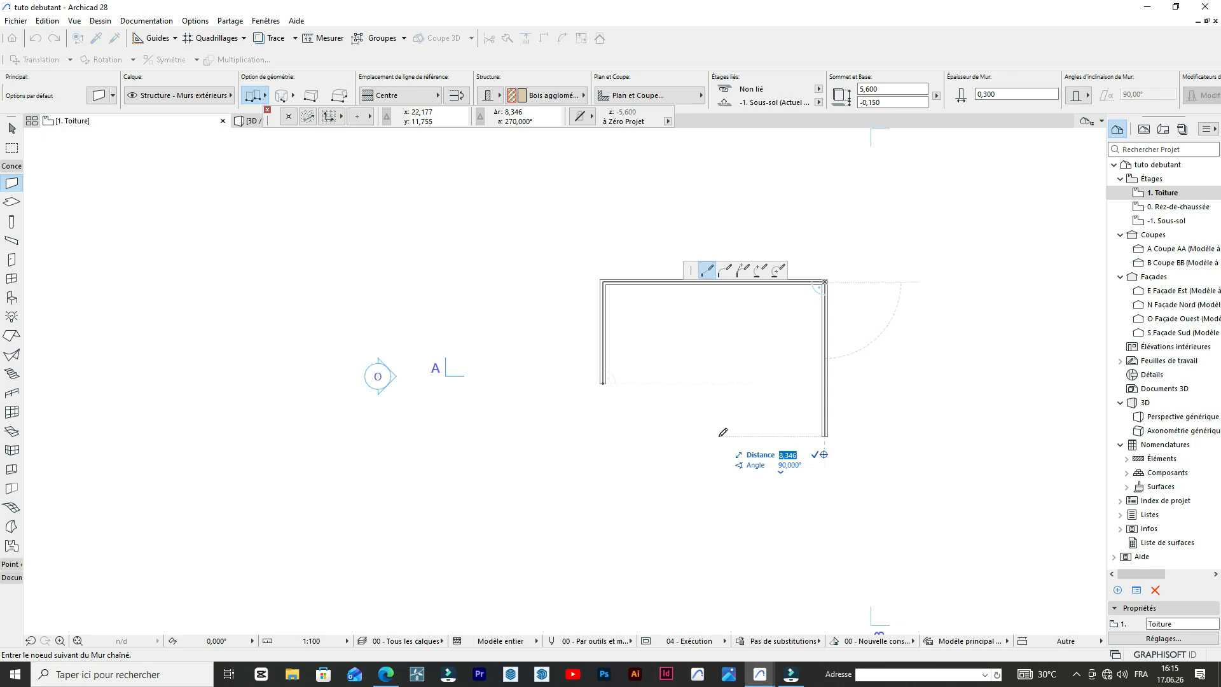
click(825, 429)
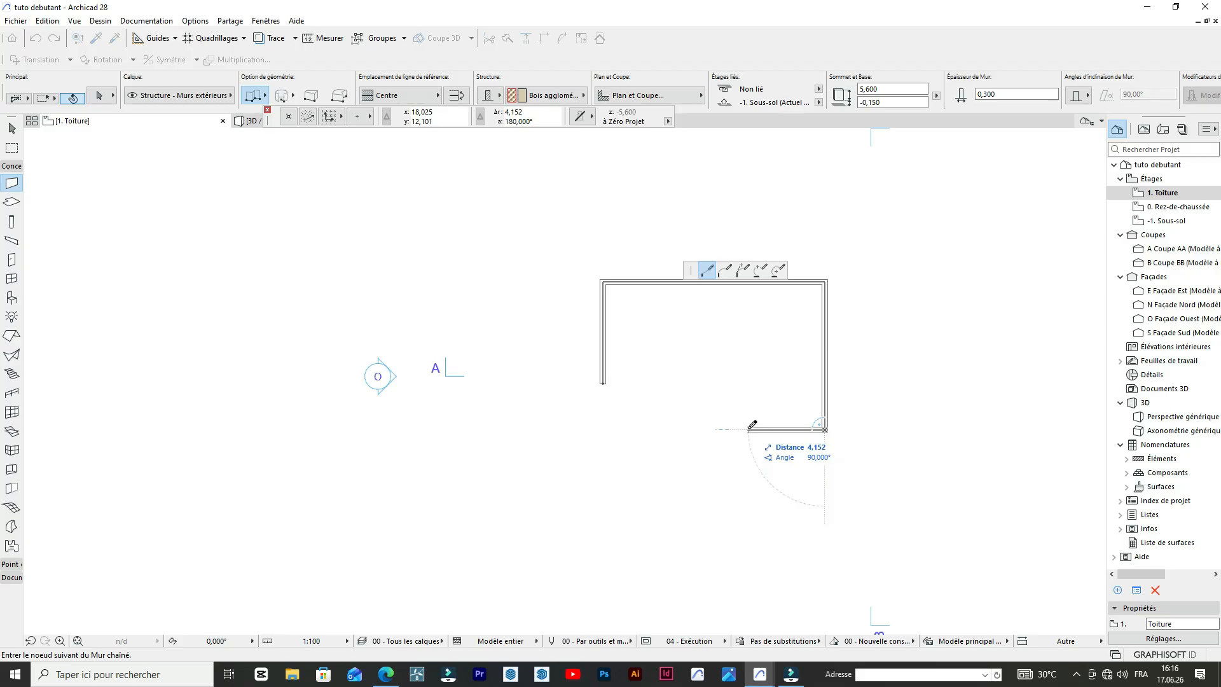
key(Tab)
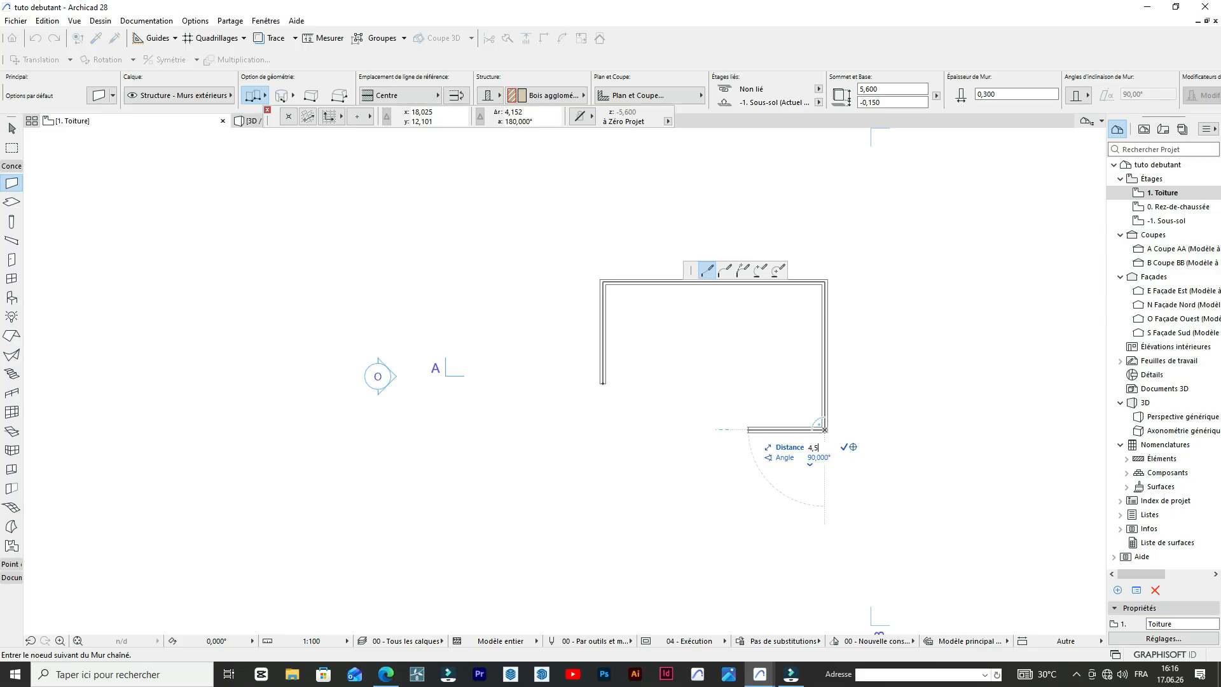
key(Return)
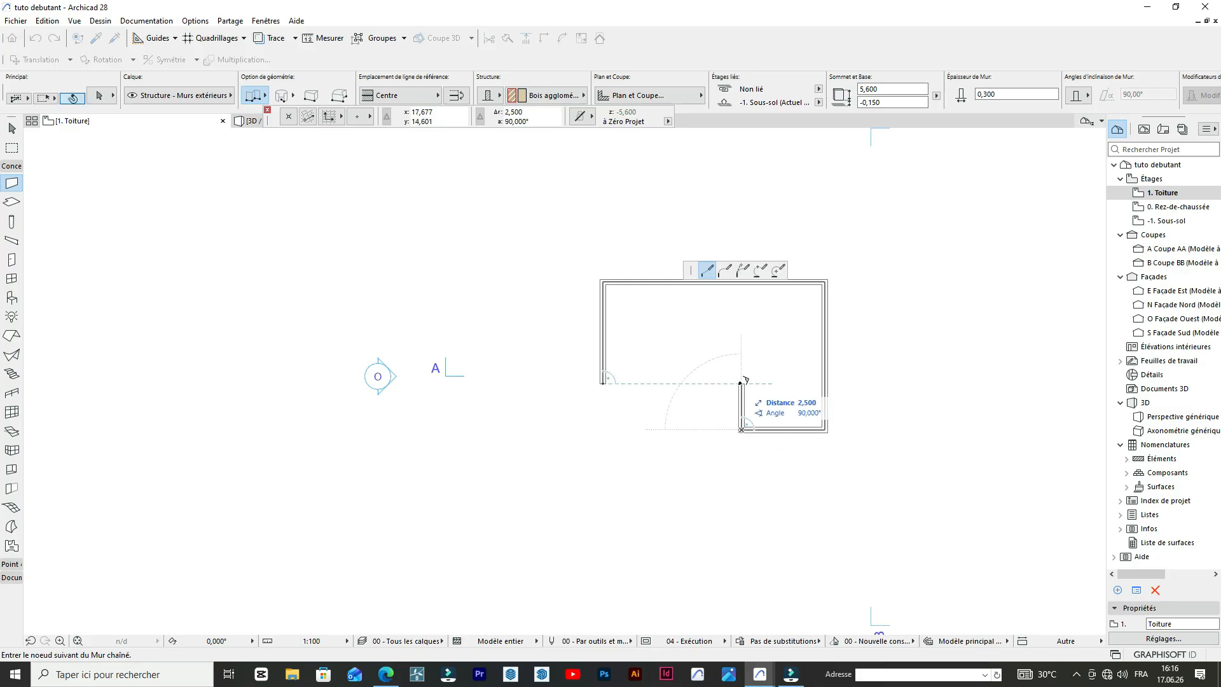
- Continue the wall chain with a segment 2,50 m long upward and a 3 m segment to the left
key(Tab)
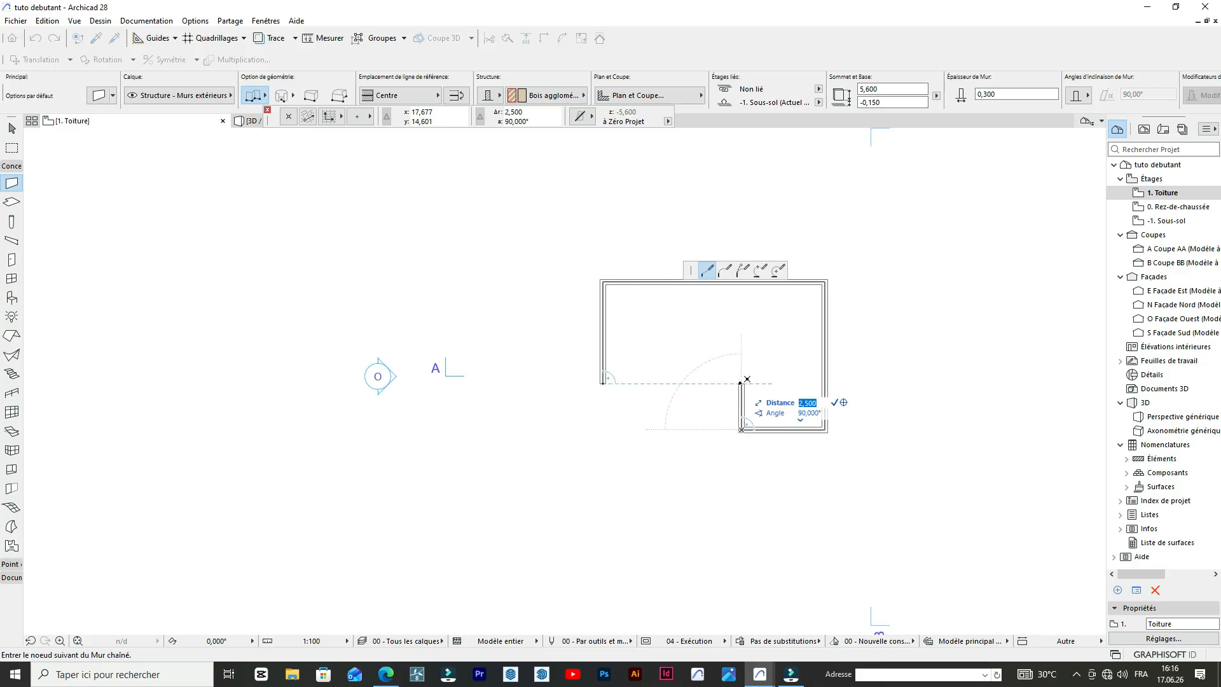
text(2,50)
key(Return)
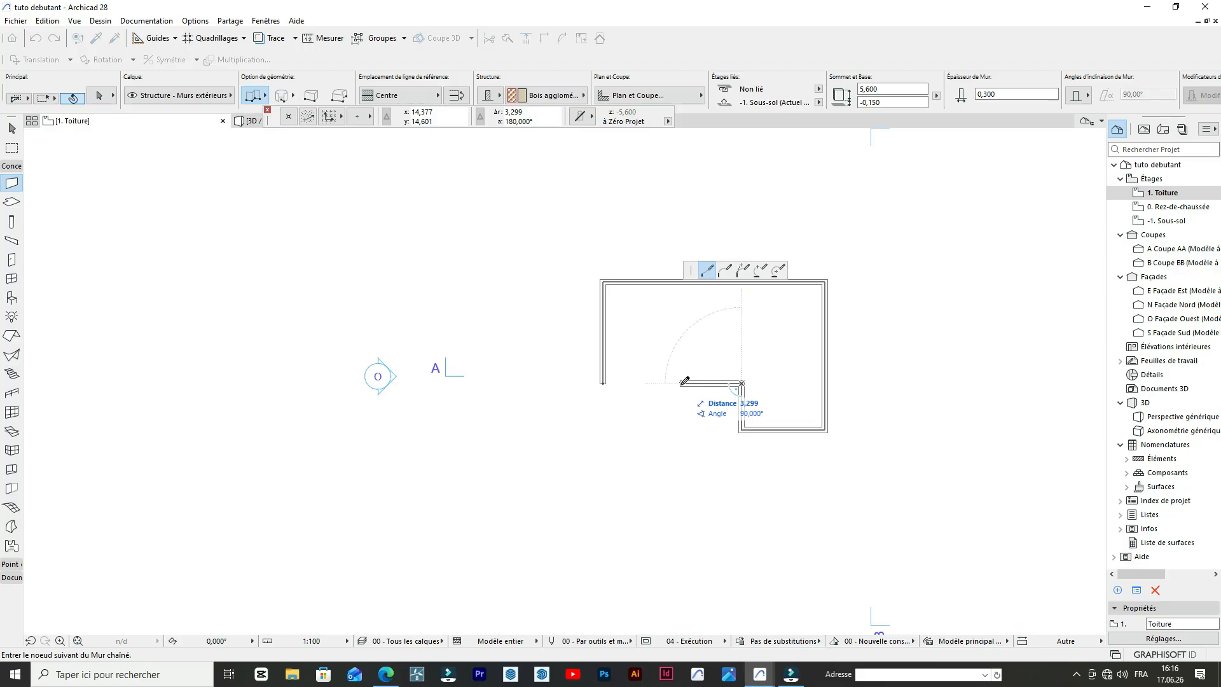
key(Tab)
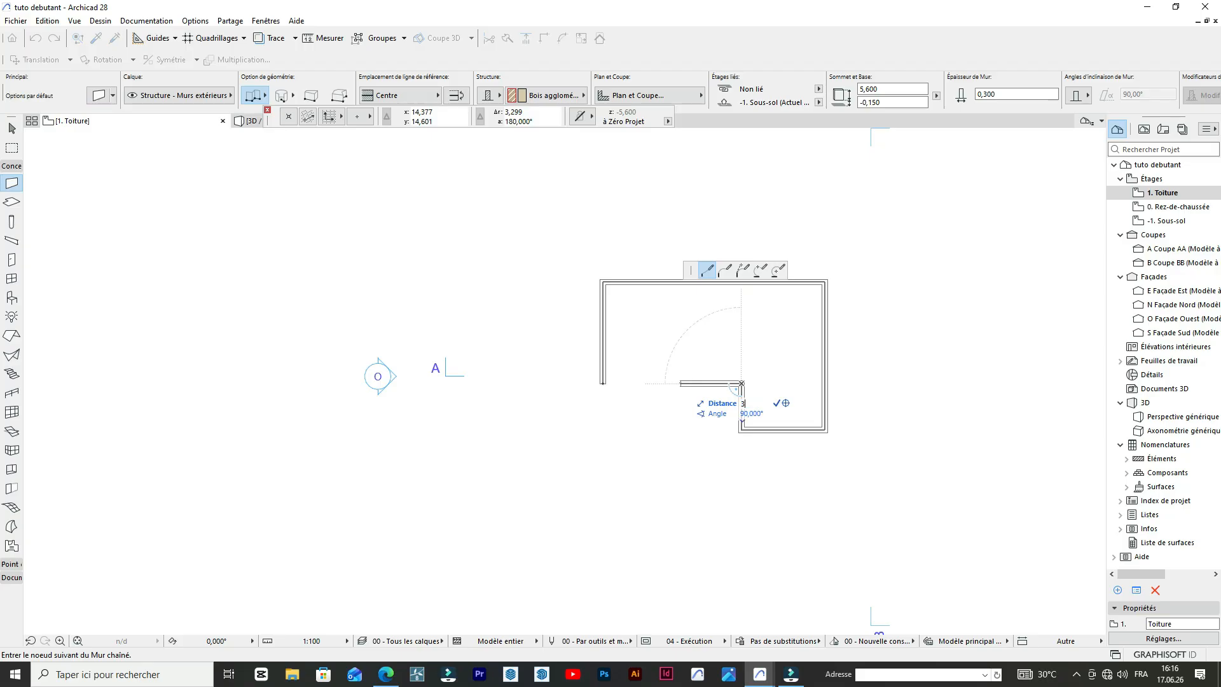
text(3)
key(Return)
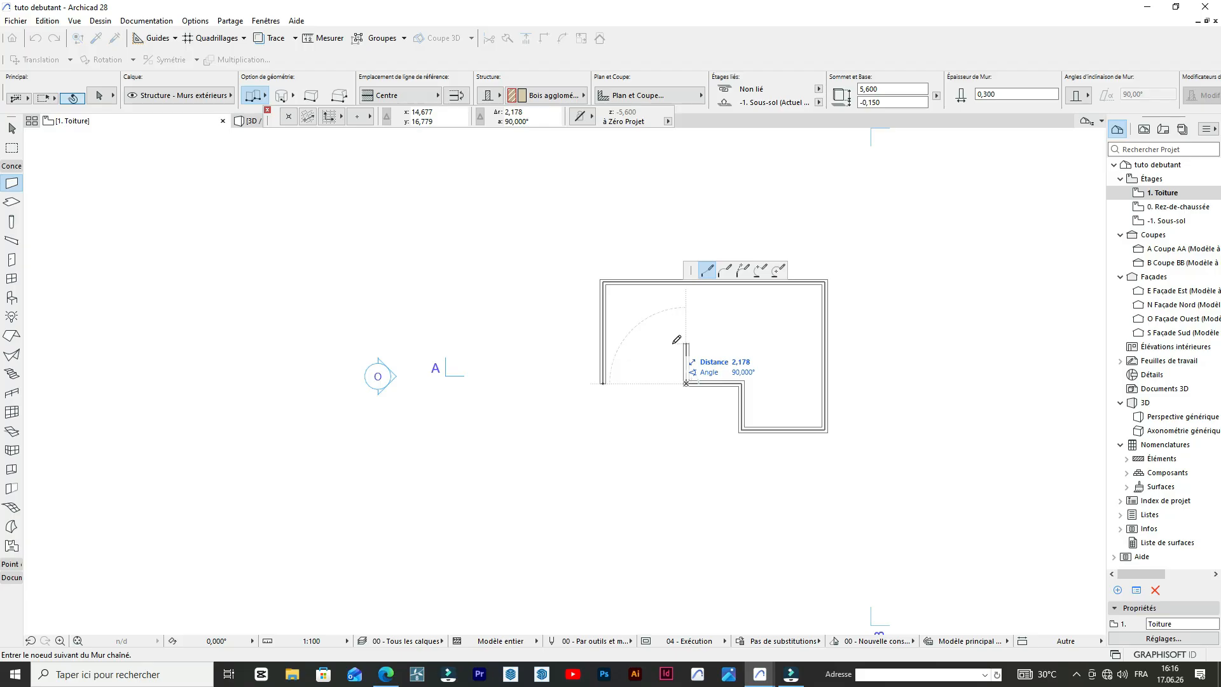
- Add a 1,50 m segment downward, run the chain left in line with the first wall and close the contour at its starting point
scroll(676, 340, up, 2)
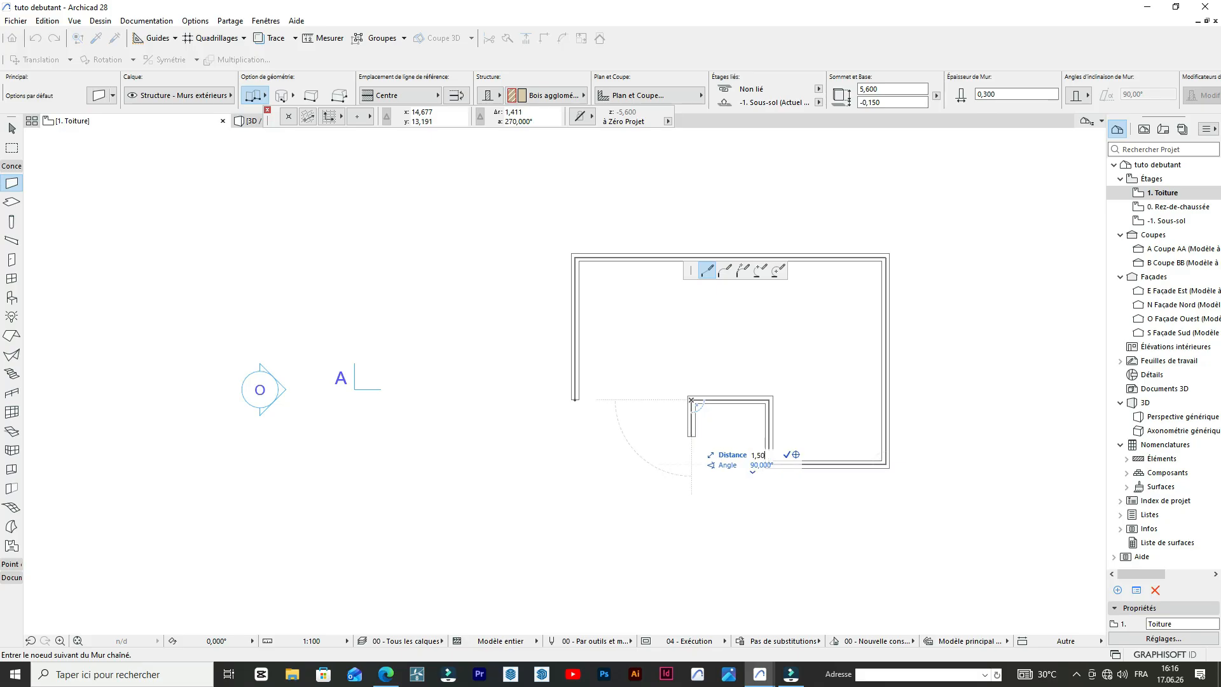
key(Return)
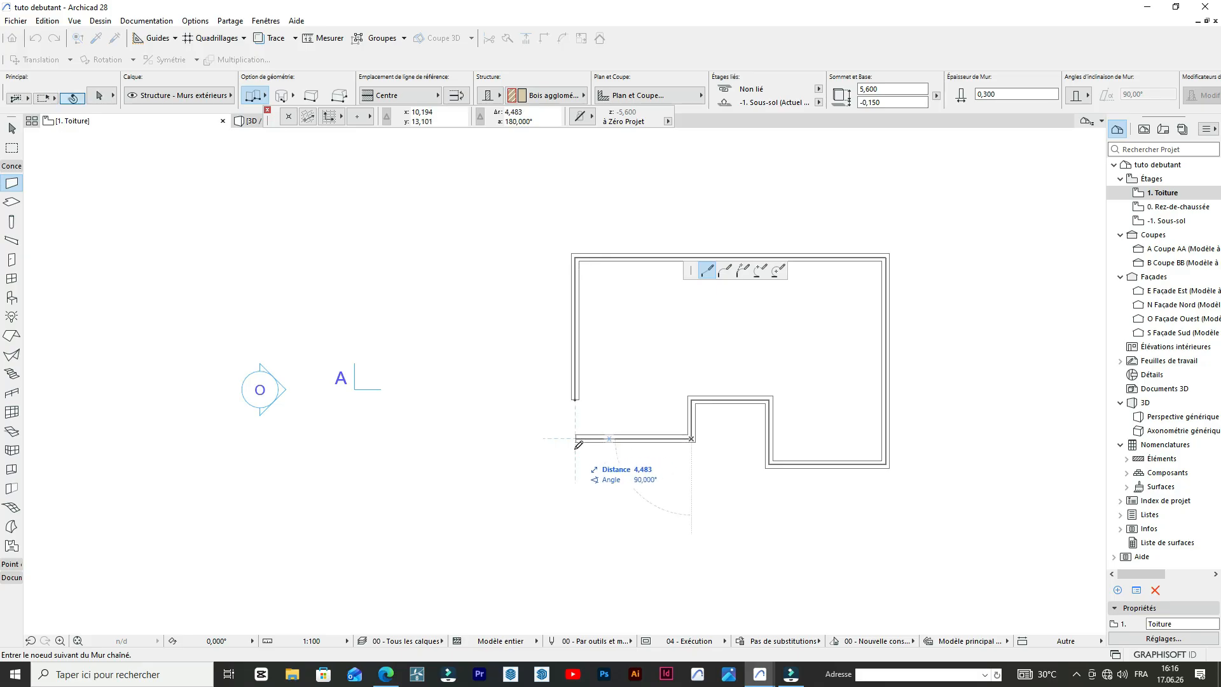
click(575, 400)
scroll(636, 350, down, 4)
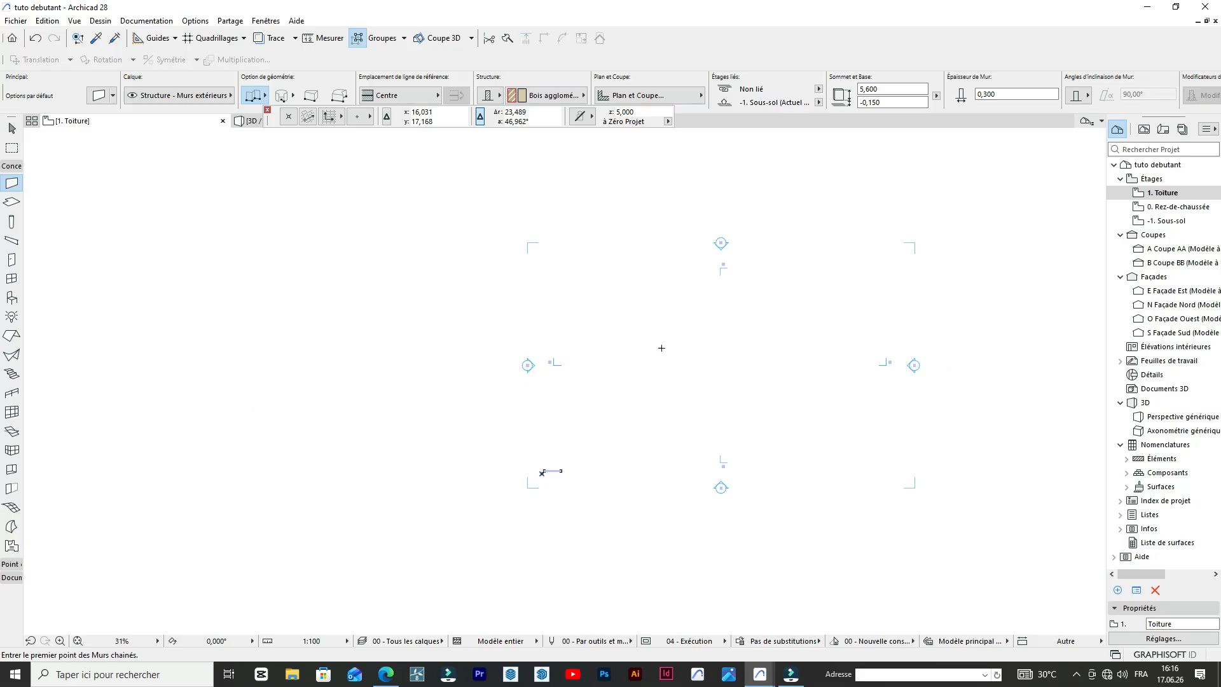
- Look through the Toiture, Rez-de-chaussée and Sous-sol storeys for the drawn walls, ending on the Sous-sol plan
click(1185, 194)
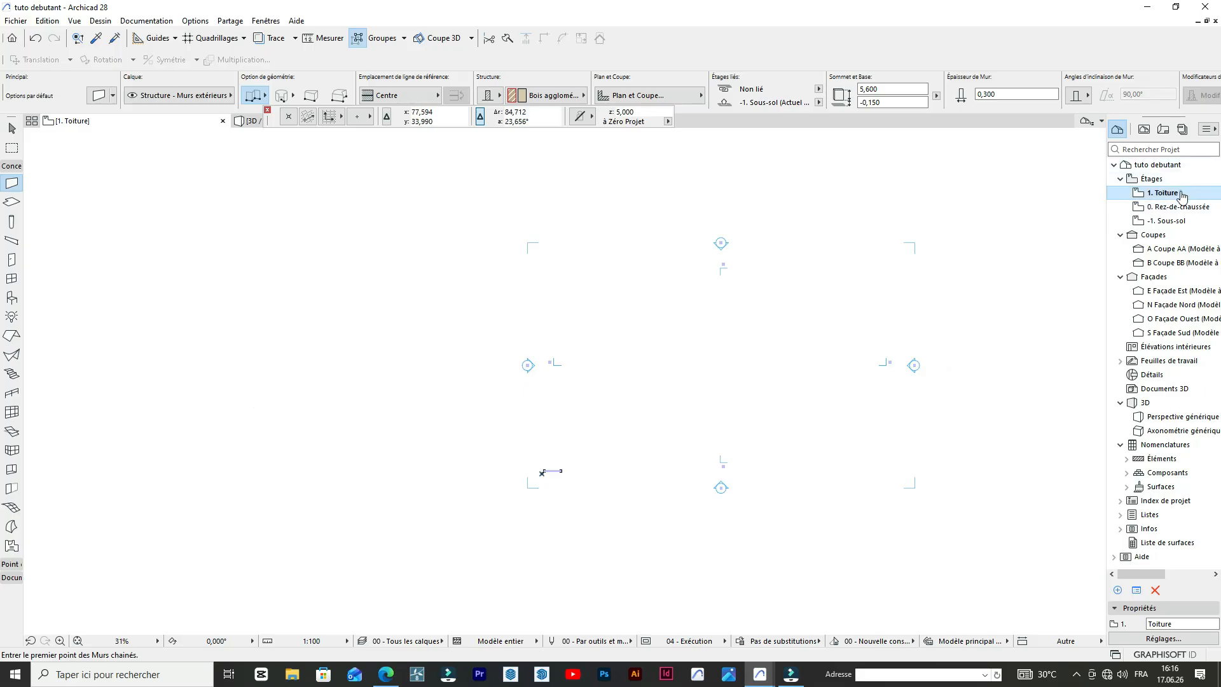
scroll(733, 427, down, 4)
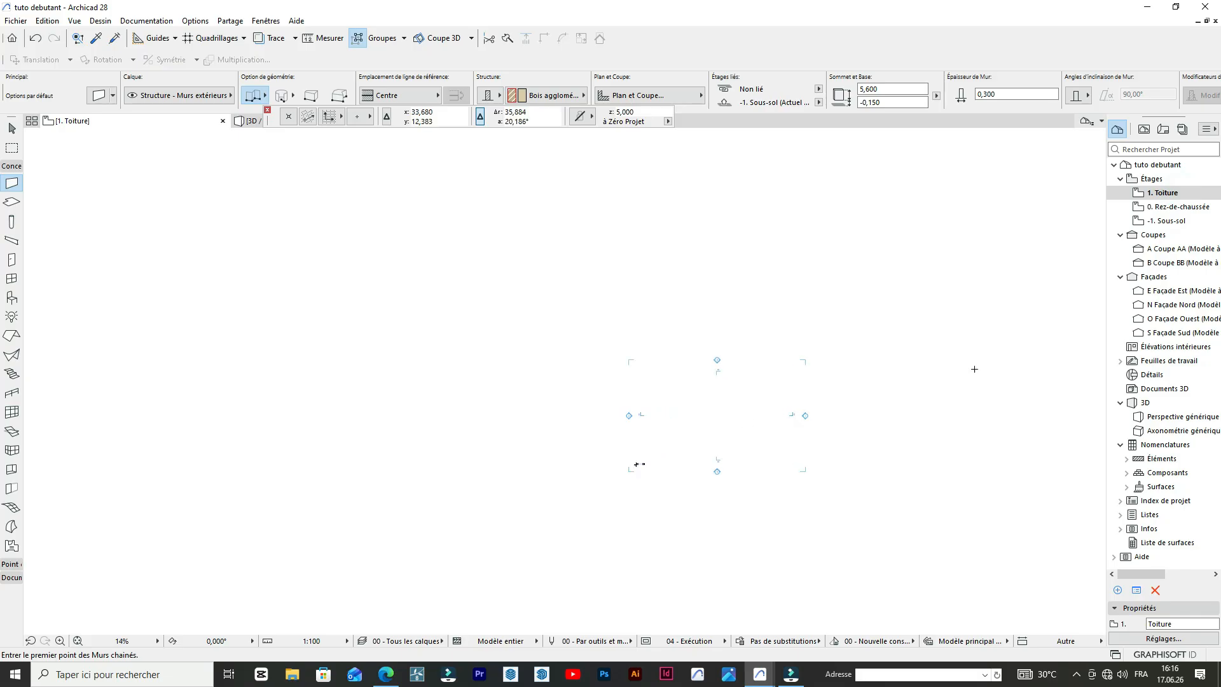
scroll(662, 464, up, 4)
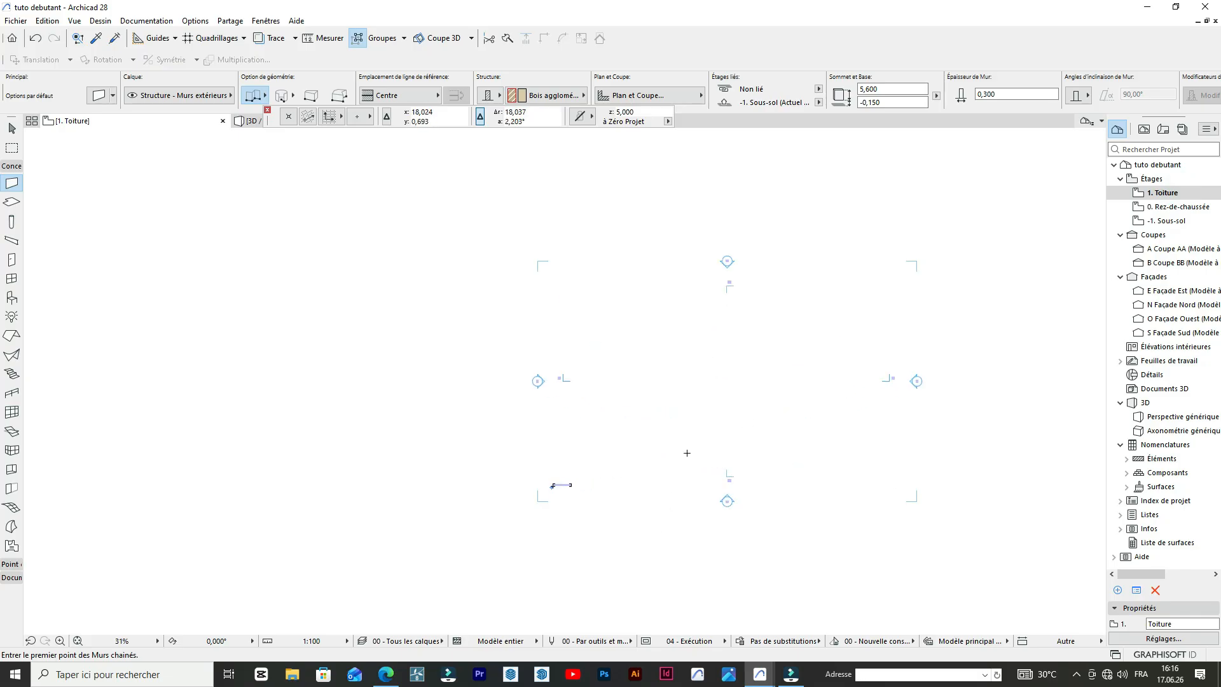
click(1198, 218)
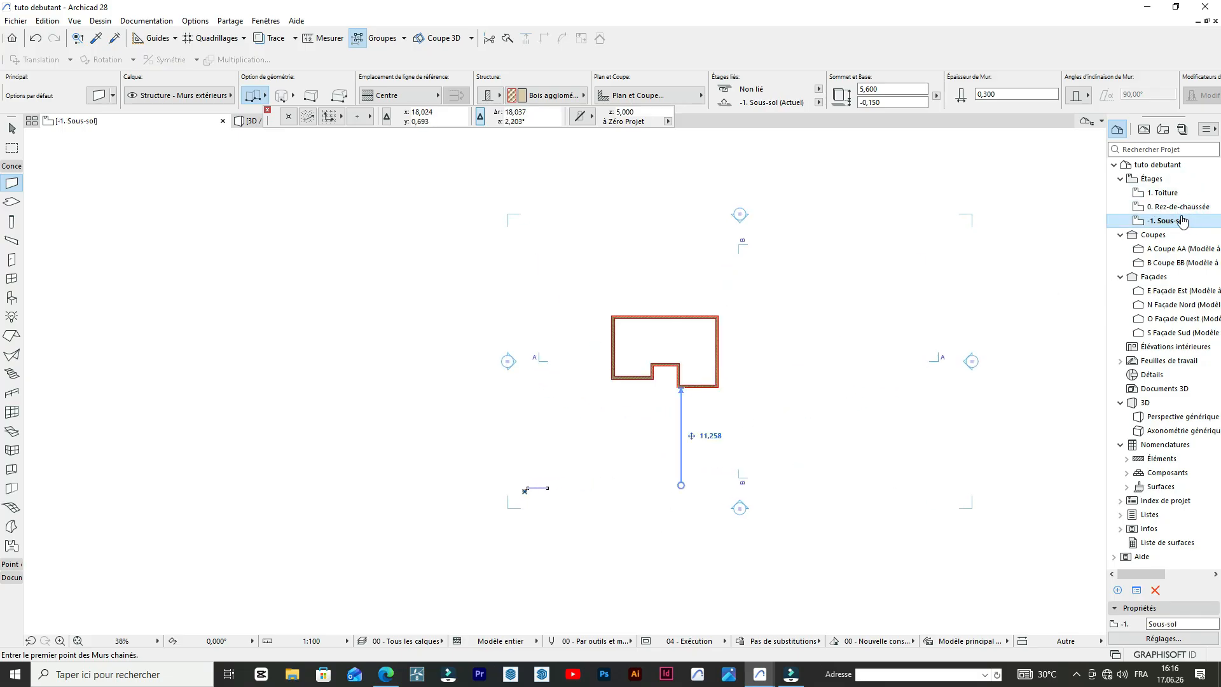
click(1182, 207)
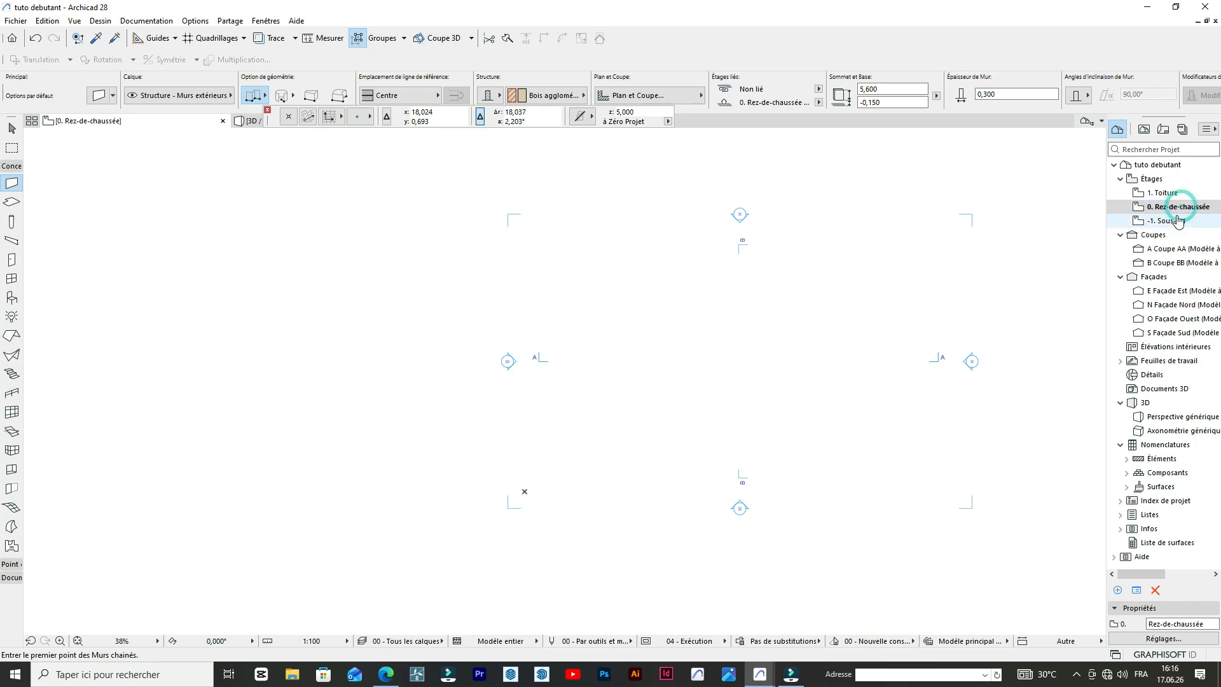
click(1176, 220)
scroll(794, 389, up, 8)
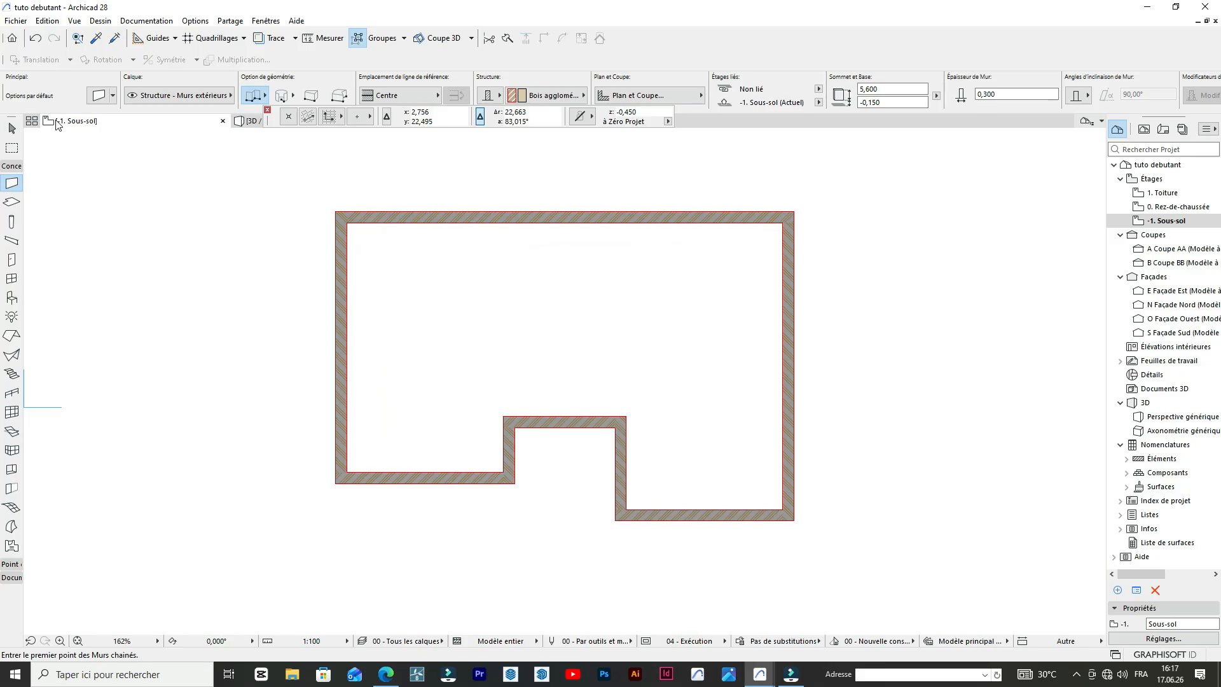
- Copy all the exterior walls of the Sous-sol storey and paste them in place on the Rez-de-chaussée storey
click(12, 130)
drag(831, 515, 319, 195)
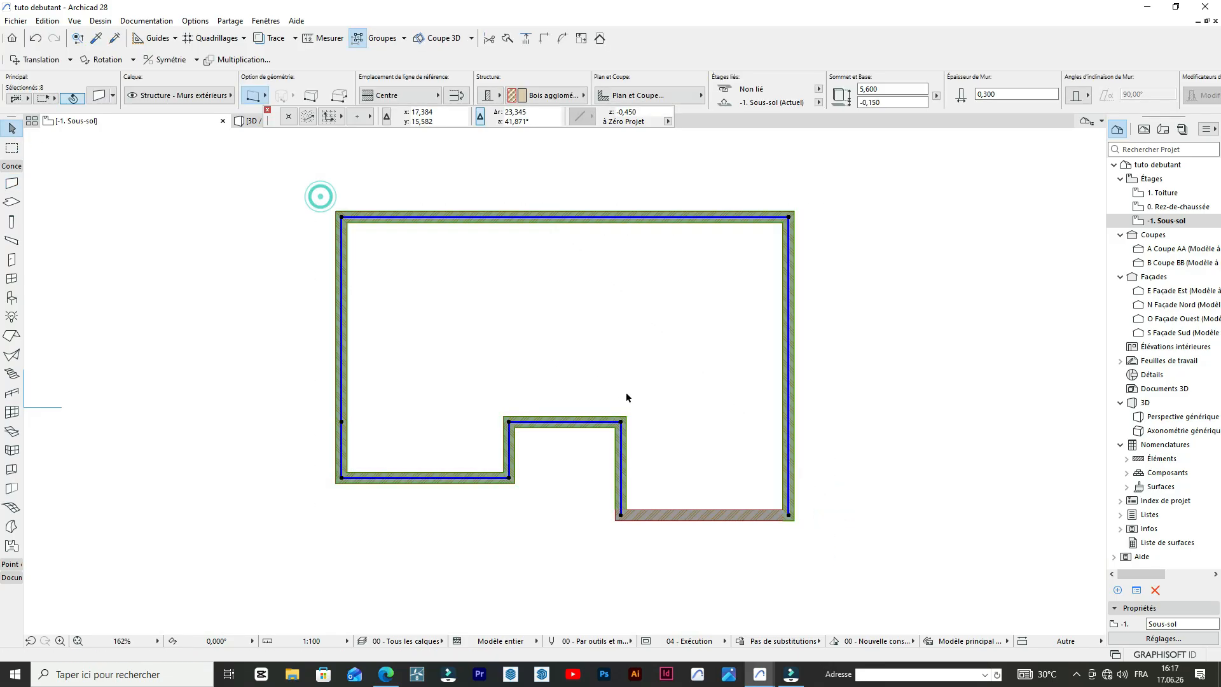
click(843, 553)
click(341, 197)
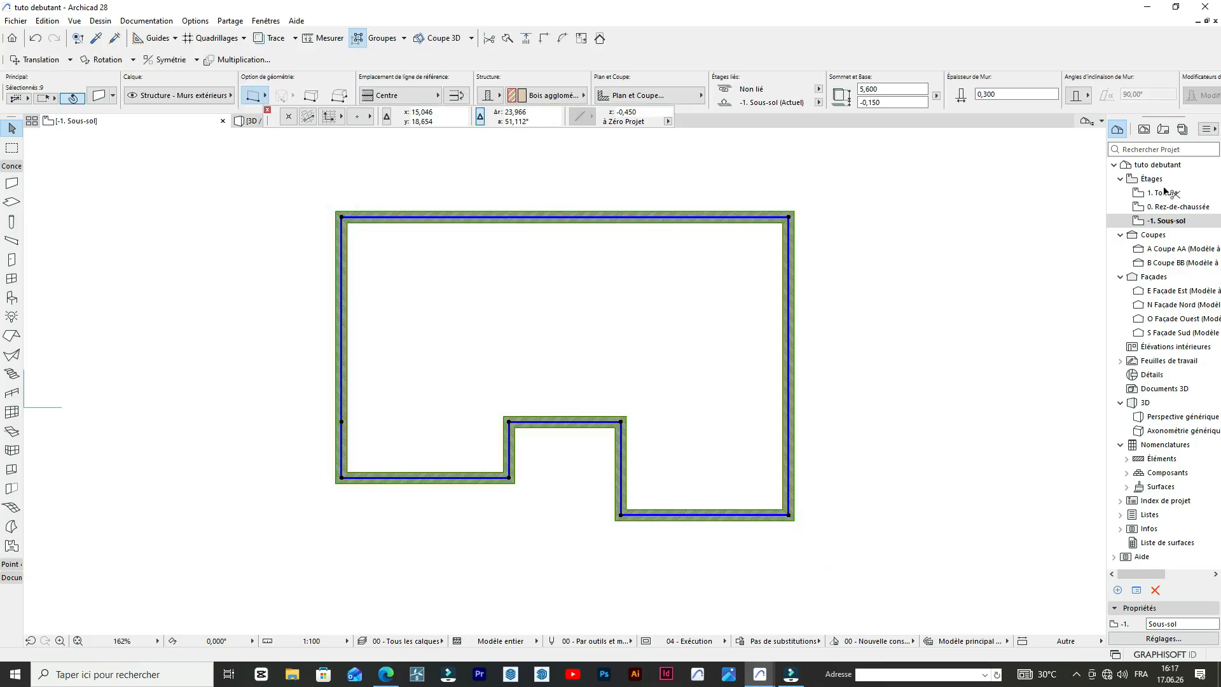
double_click(1178, 207)
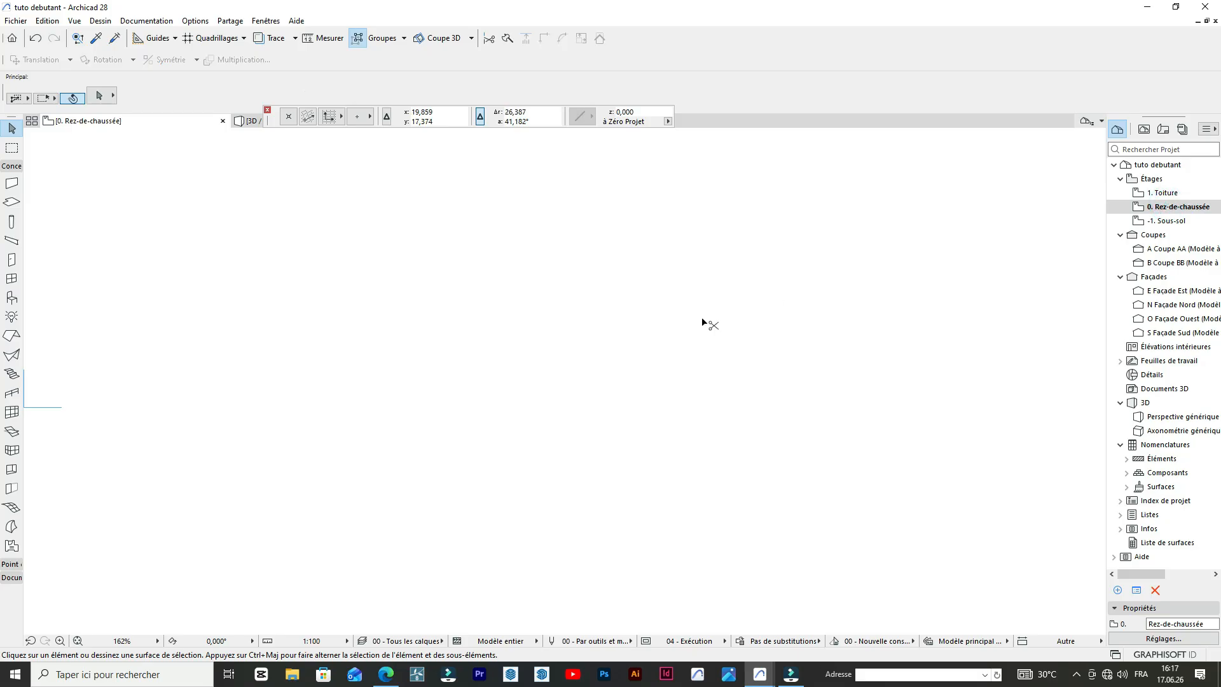
key(ctrl+v)
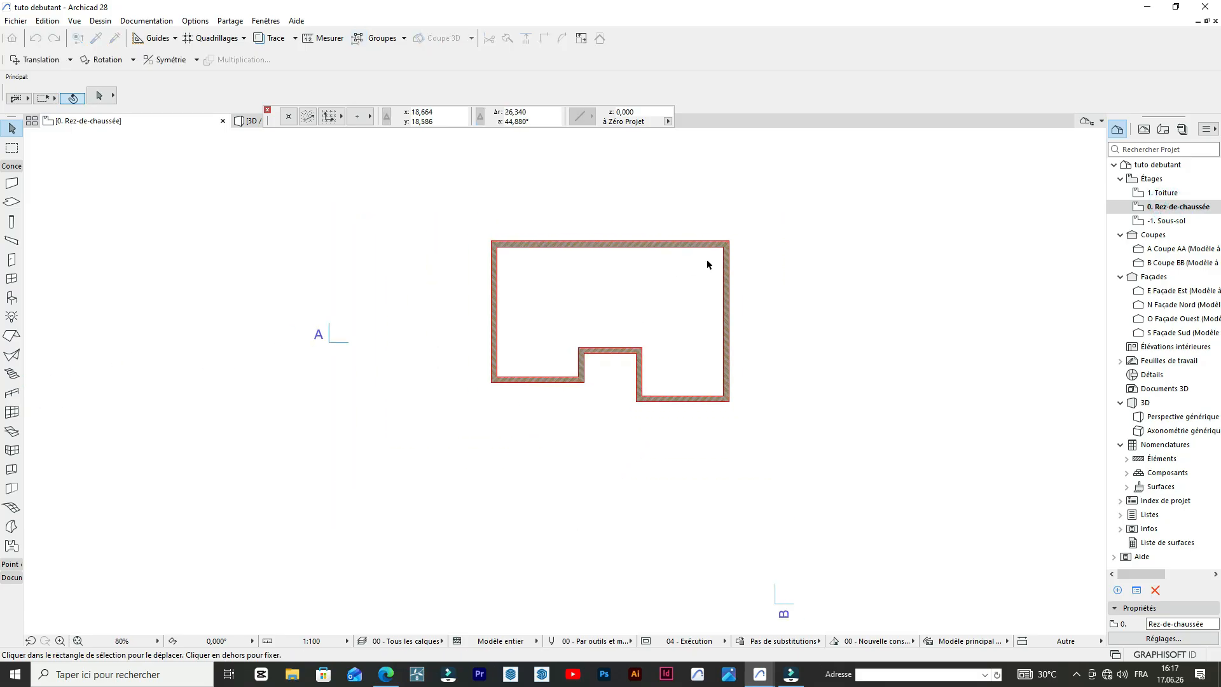
click(851, 320)
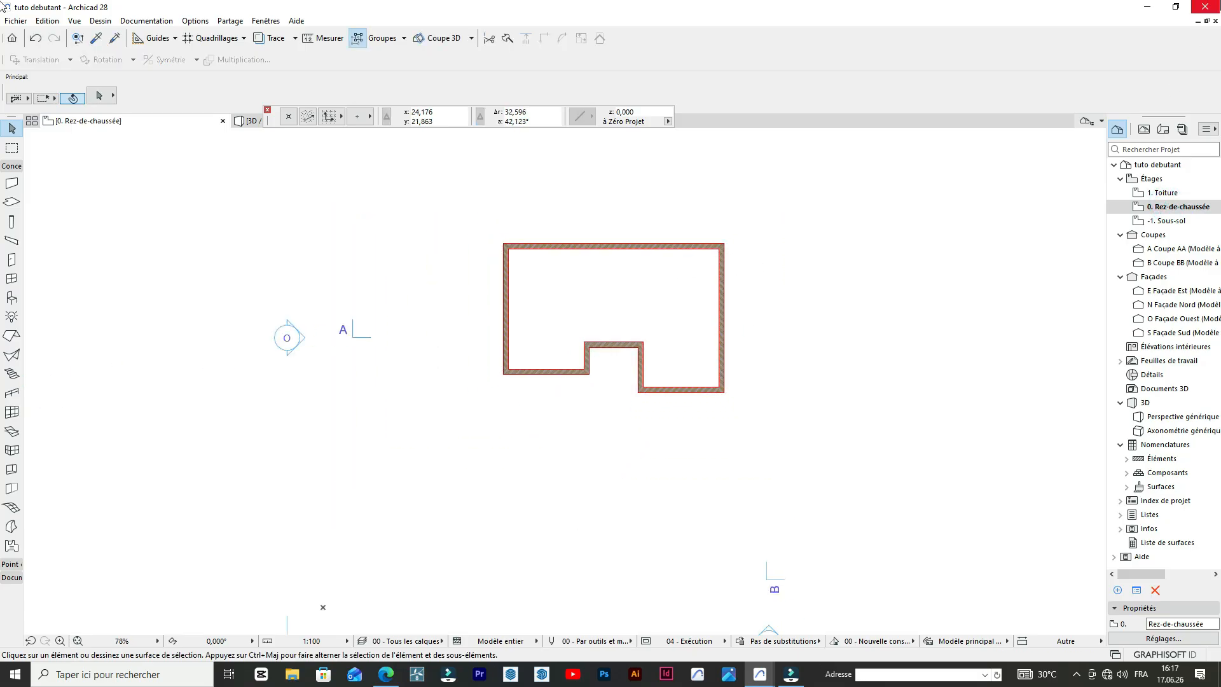
- Select all the Rez-de-chaussée walls and set their building material to Plaque fibre-gypse from the Divers group
scroll(594, 271, up, 2)
drag(872, 486, 403, 182)
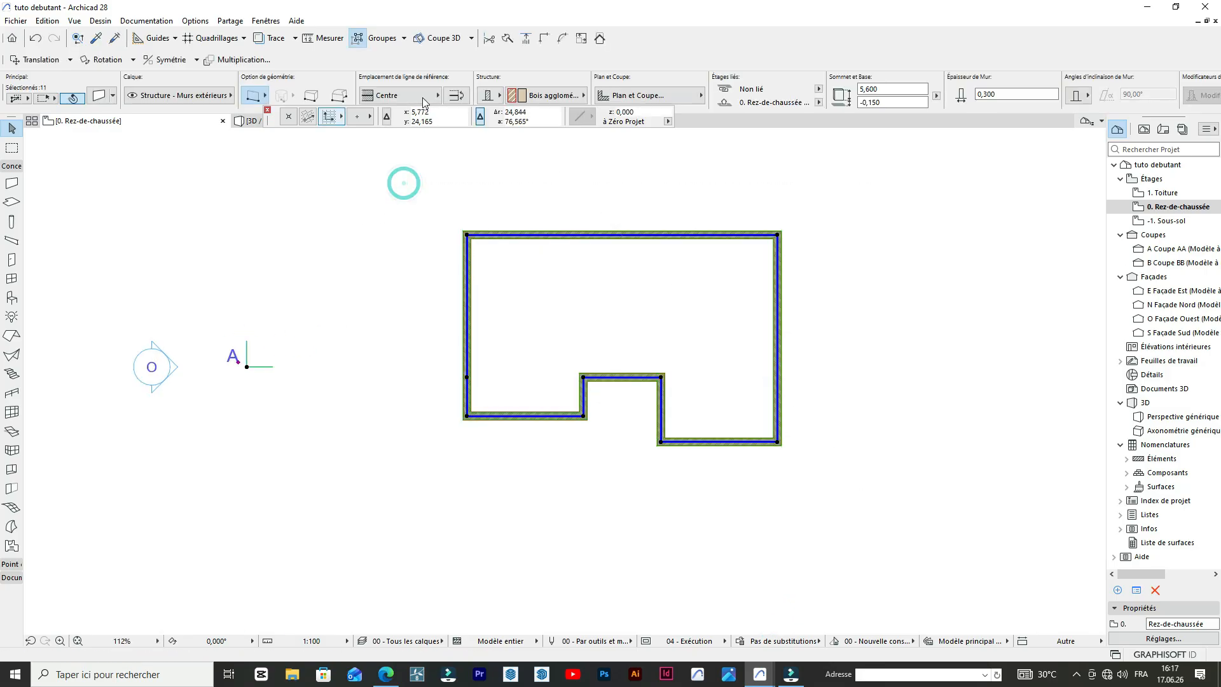
click(538, 92)
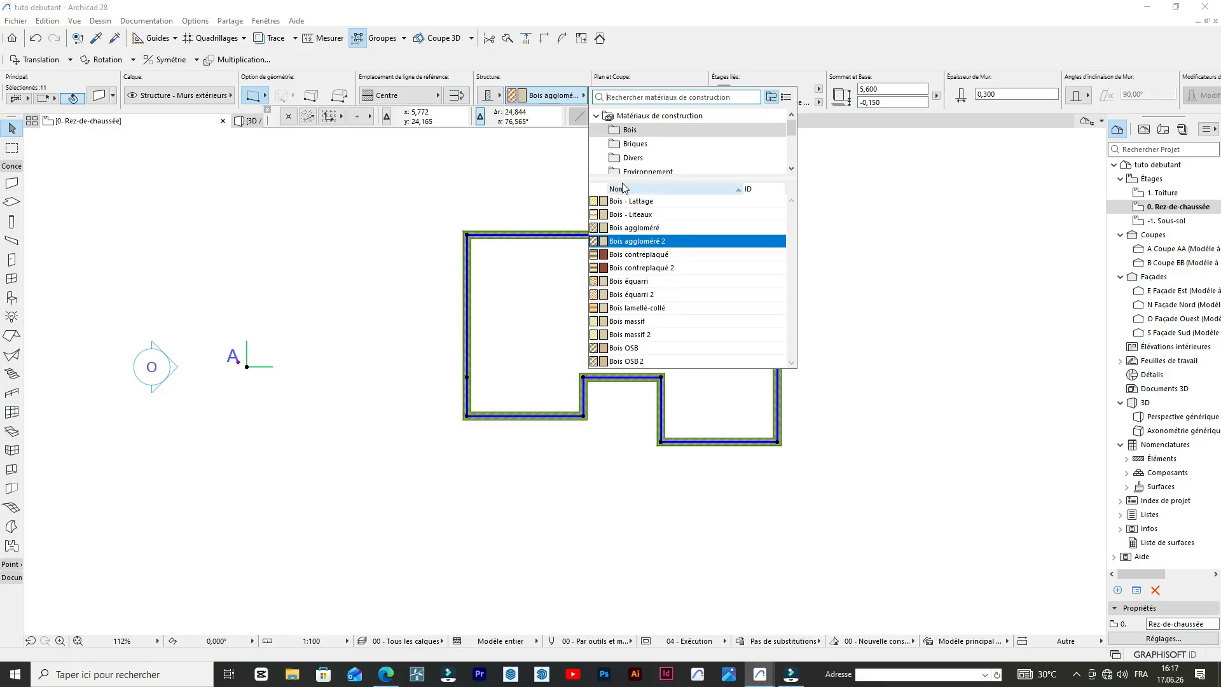
click(633, 158)
click(620, 202)
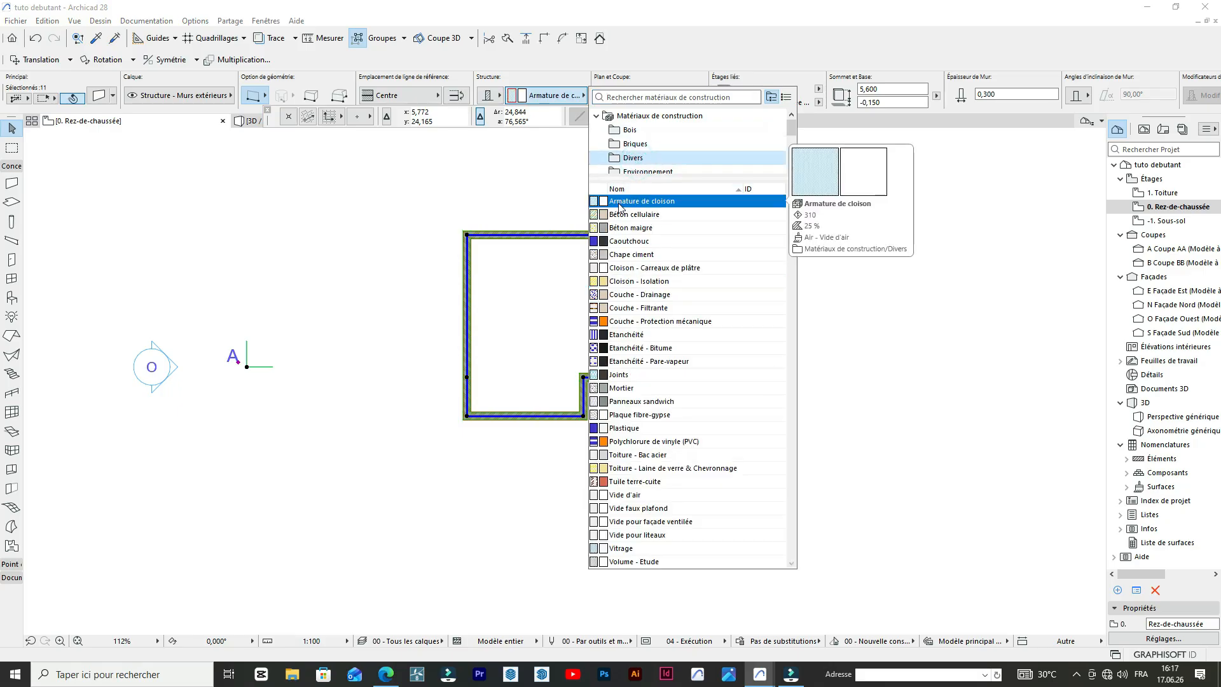
click(612, 415)
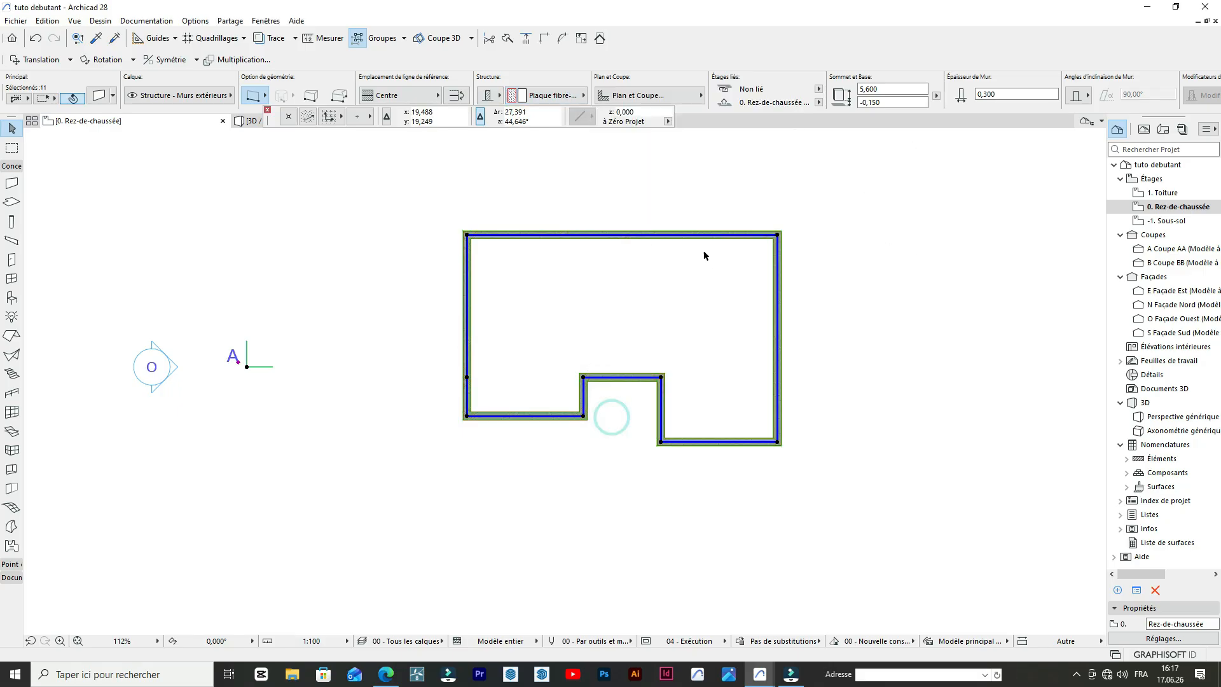
- Change the building material of the selected walls to Toiture - Bac acier and deselect them
scroll(572, 184, up, 3)
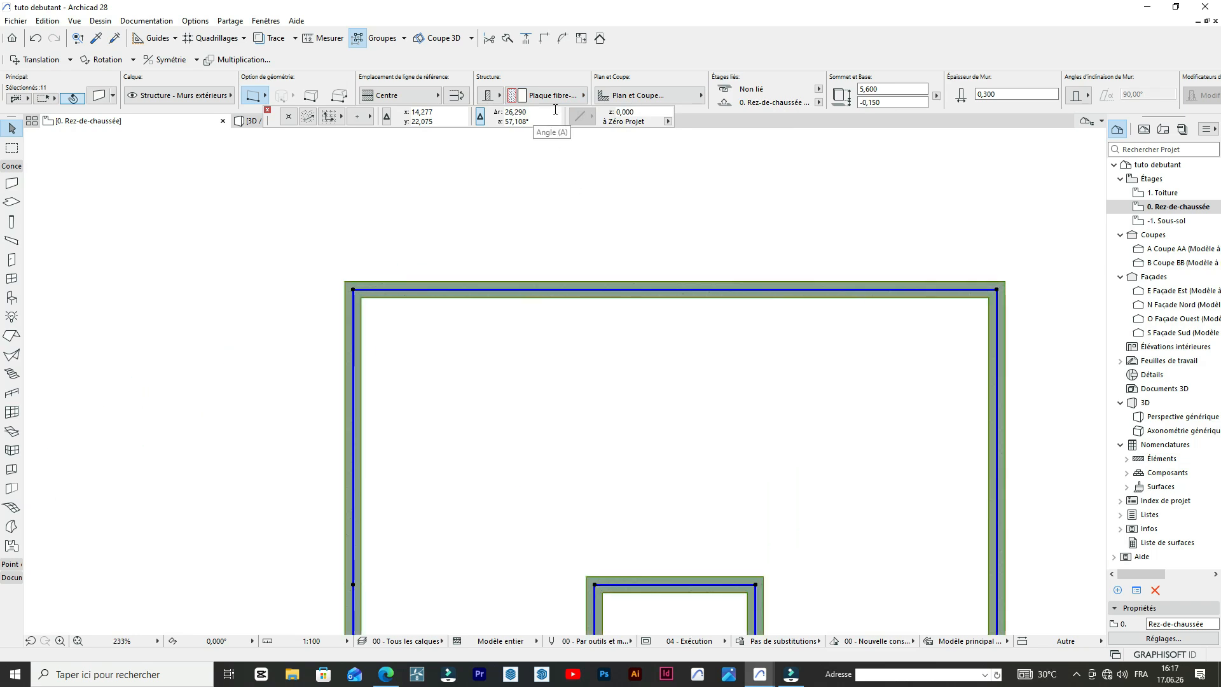
click(548, 96)
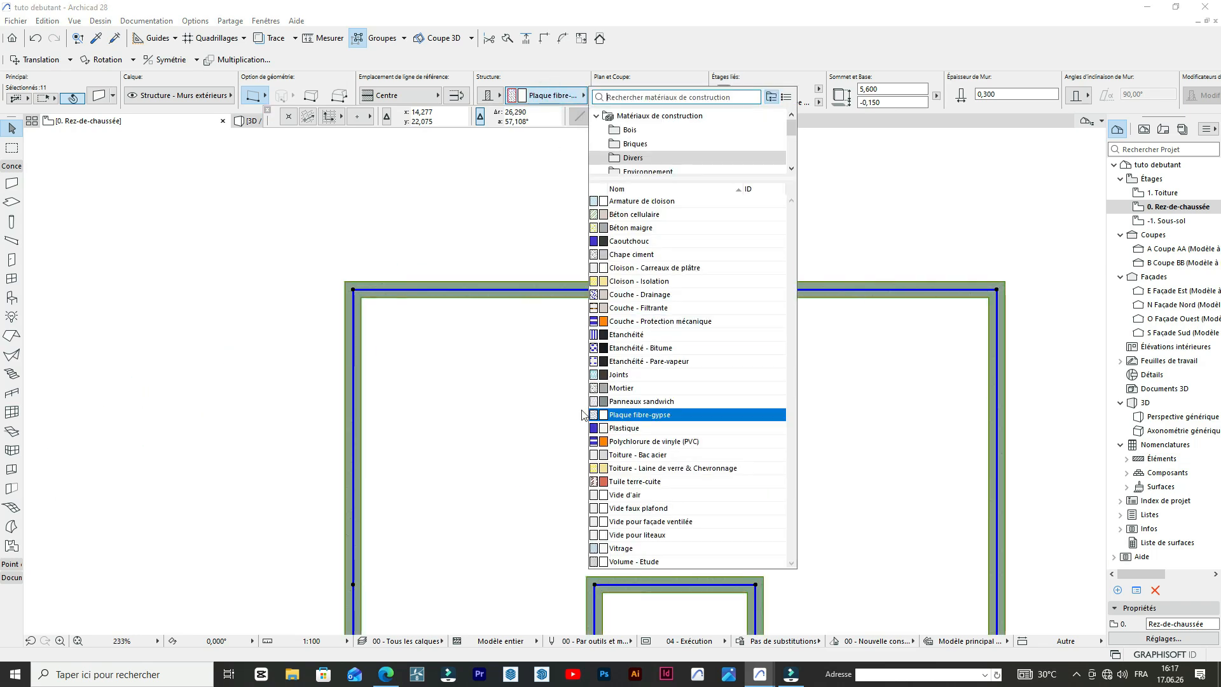
click(611, 455)
scroll(572, 182, down, 2)
scroll(572, 182, down, 3)
click(778, 274)
scroll(628, 215, up, 6)
scroll(676, 271, down, 4)
scroll(665, 252, up, 3)
scroll(757, 226, down, 3)
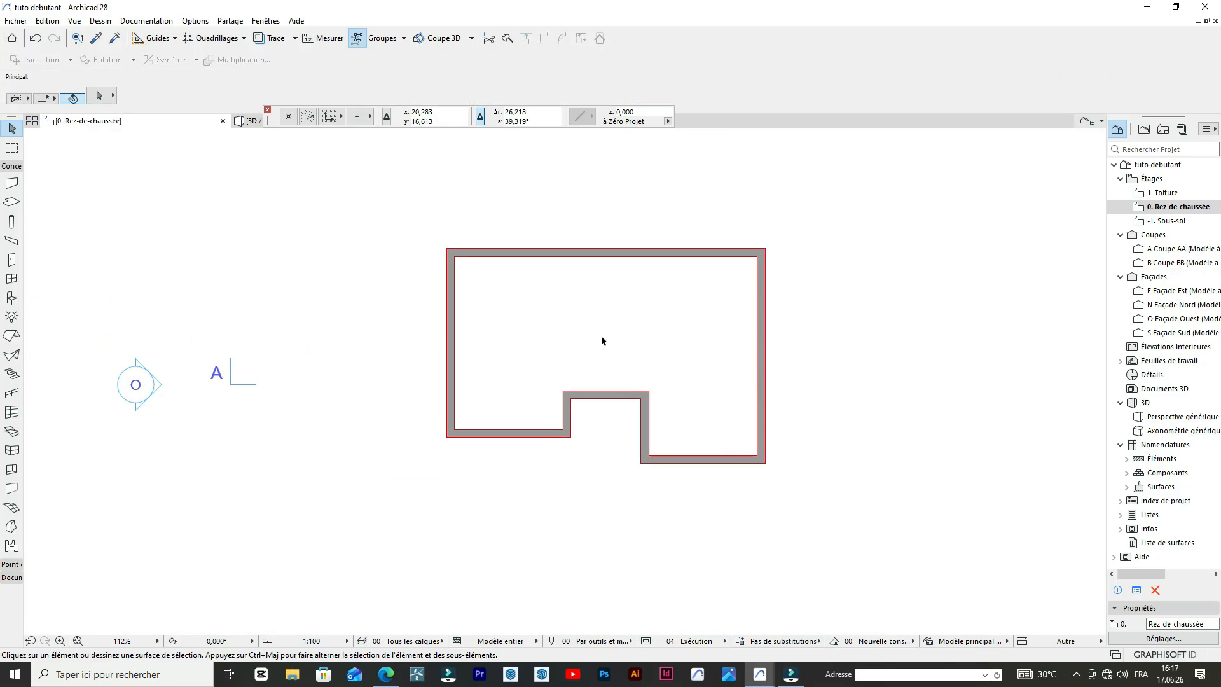
scroll(598, 331, up, 2)
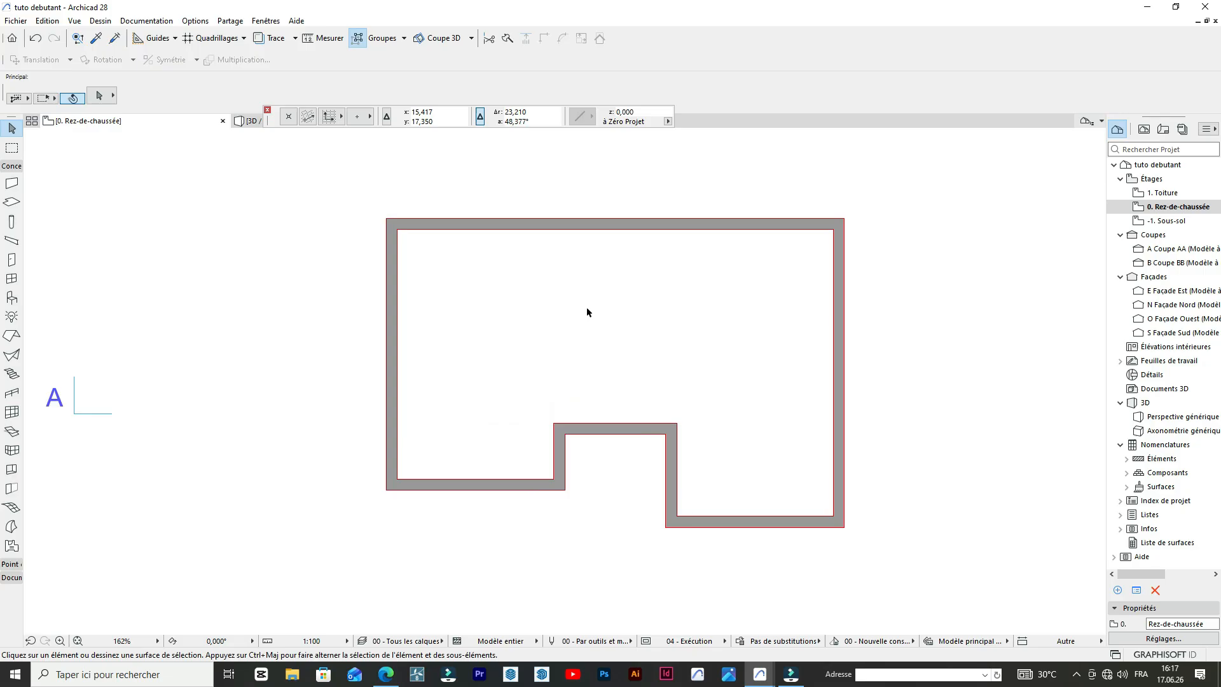
- Stretch the short vertical wall on the recess's left side up to the upper exterior wall, dividing the plan in two
click(564, 442)
click(563, 429)
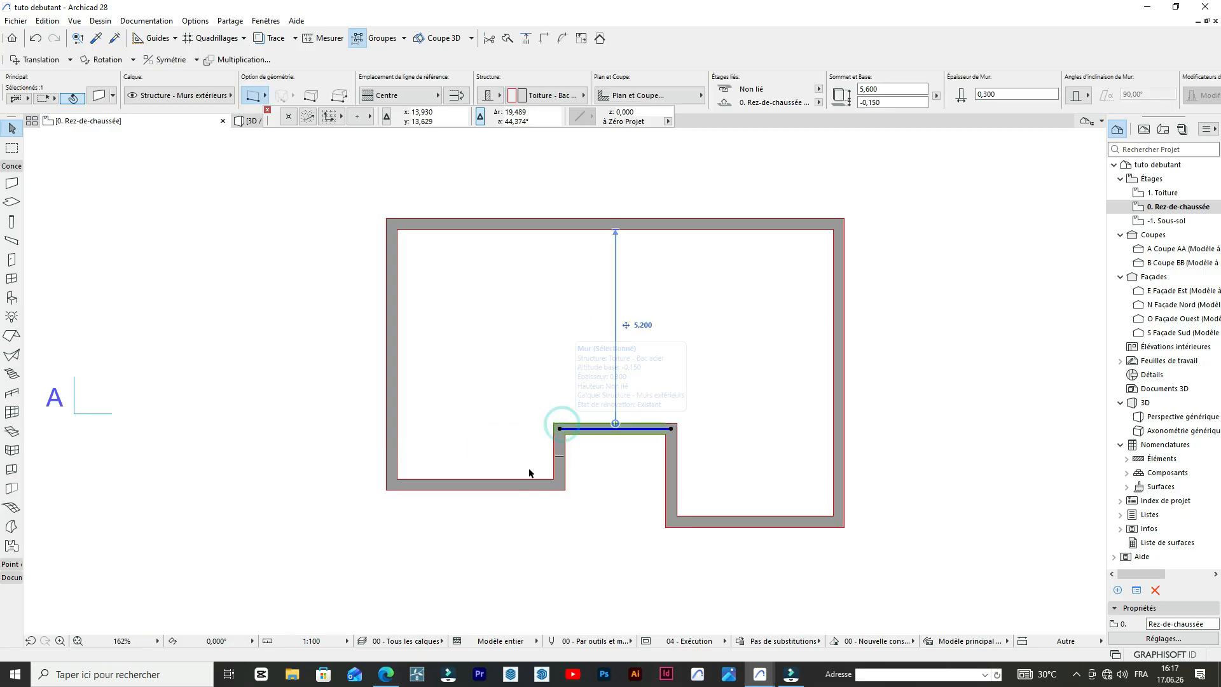
click(560, 456)
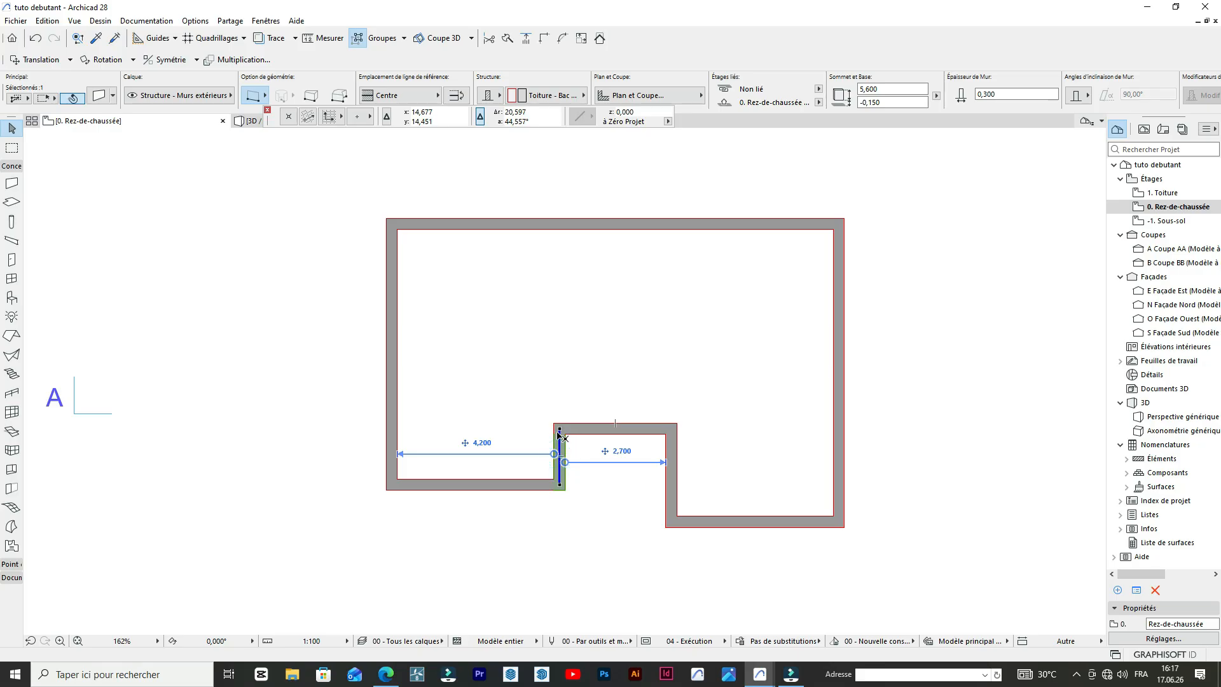
click(560, 431)
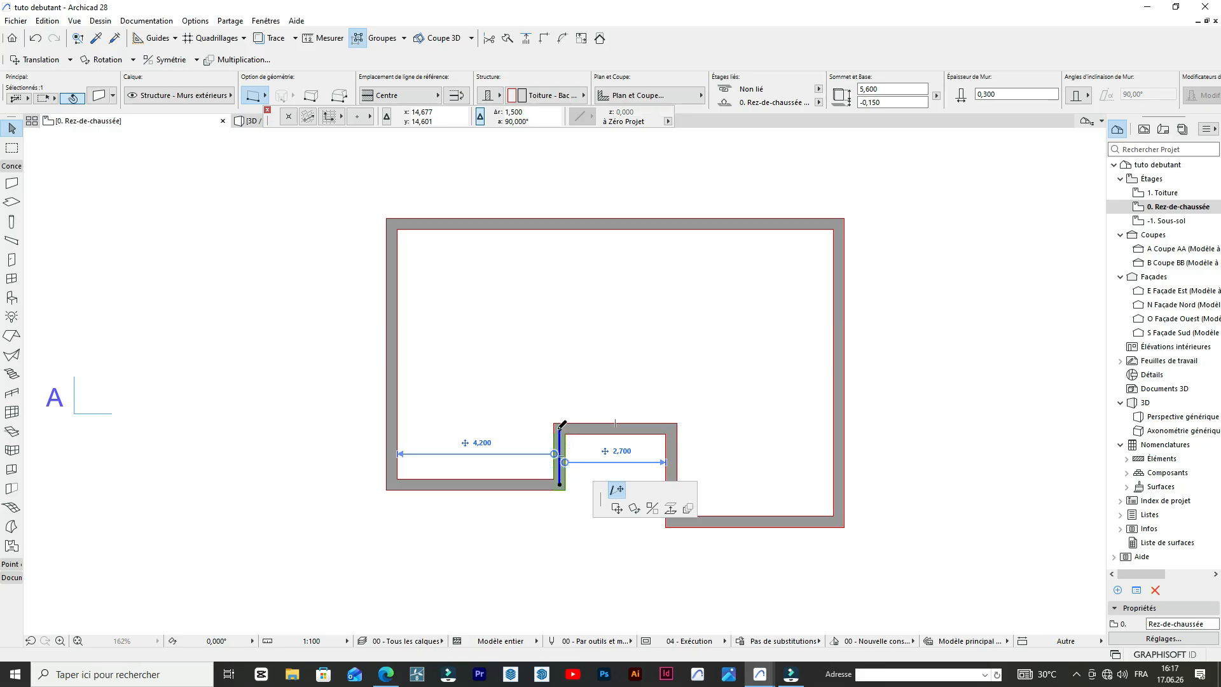
click(560, 224)
click(625, 258)
scroll(636, 264, down, 4)
scroll(637, 277, up, 4)
scroll(625, 276, up, 4)
drag(617, 301, 439, 237)
scroll(594, 270, down, 6)
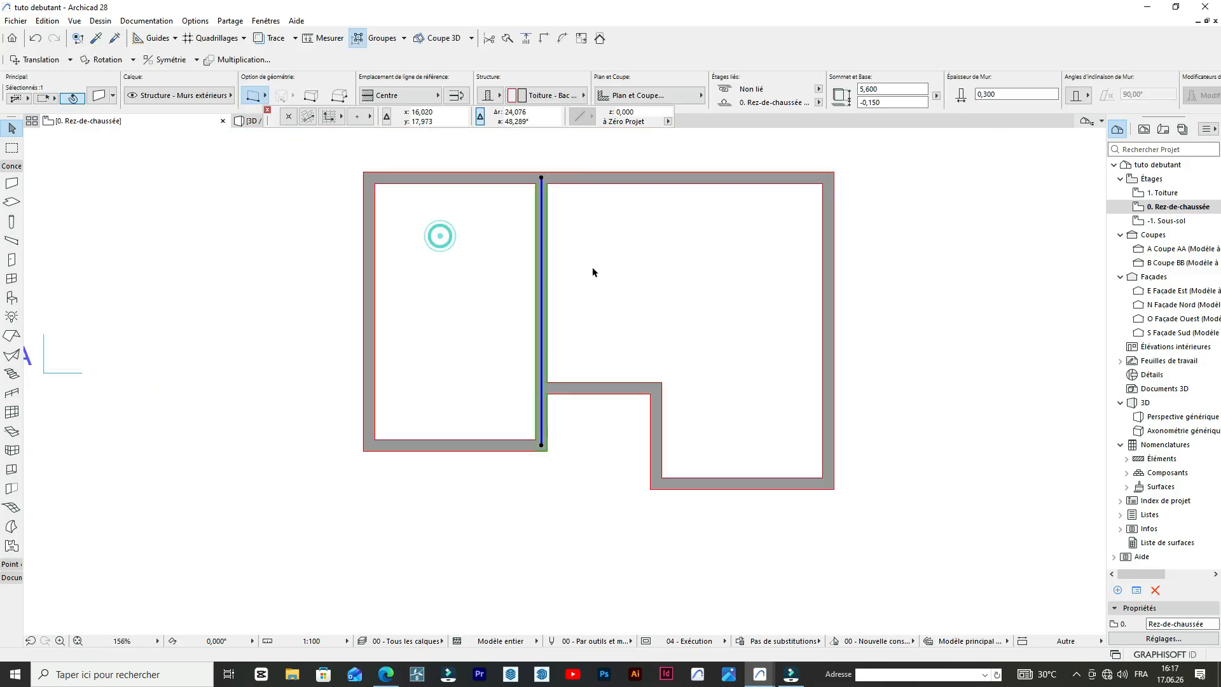
click(759, 291)
scroll(602, 297, up, 5)
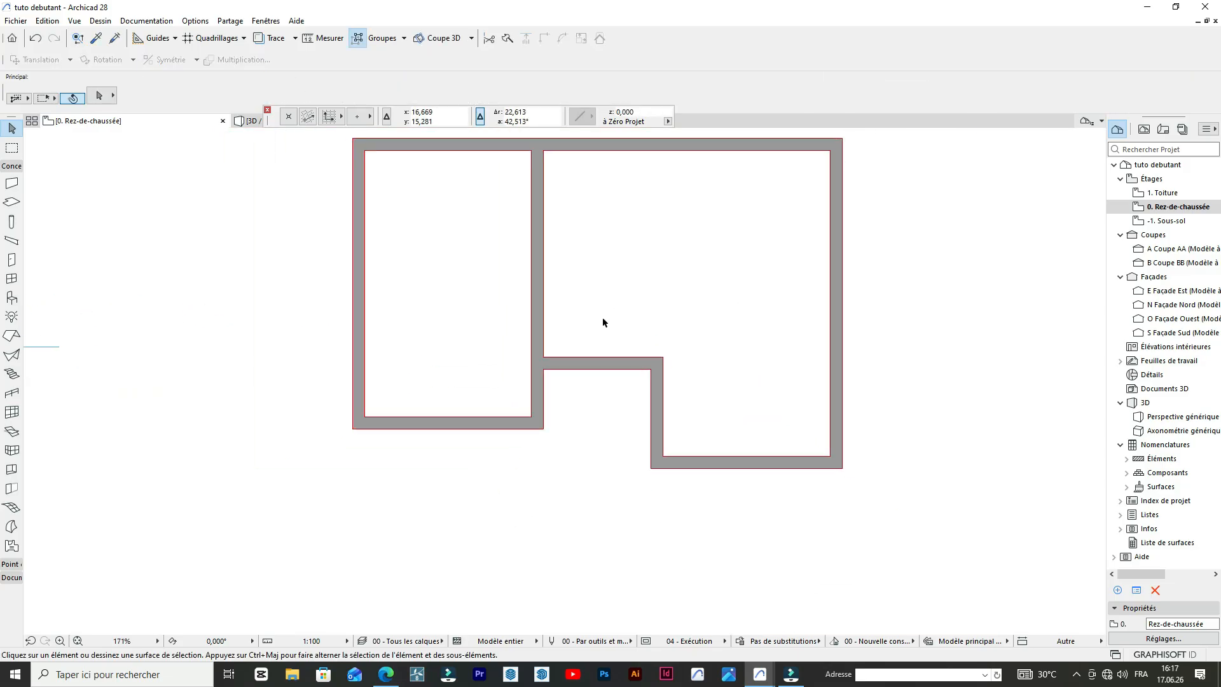
scroll(627, 307, down, 2)
scroll(684, 239, up, 2)
scroll(674, 229, down, 3)
scroll(668, 229, up, 3)
click(684, 195)
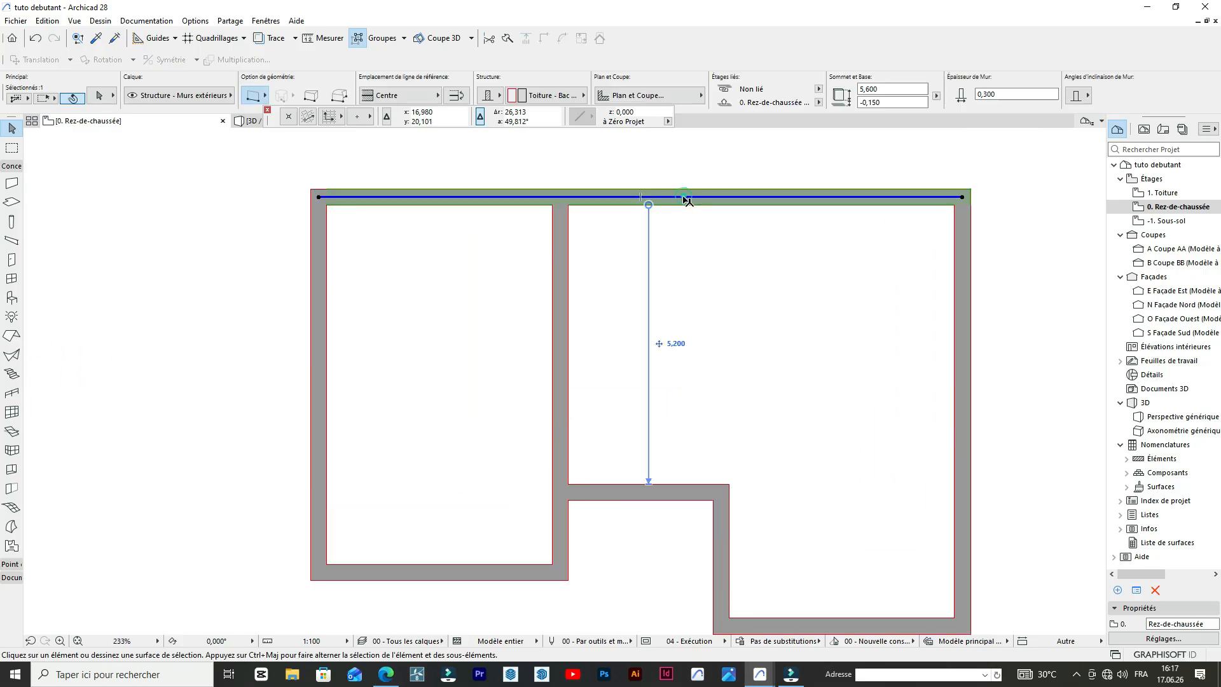
scroll(686, 242, down, 3)
click(717, 266)
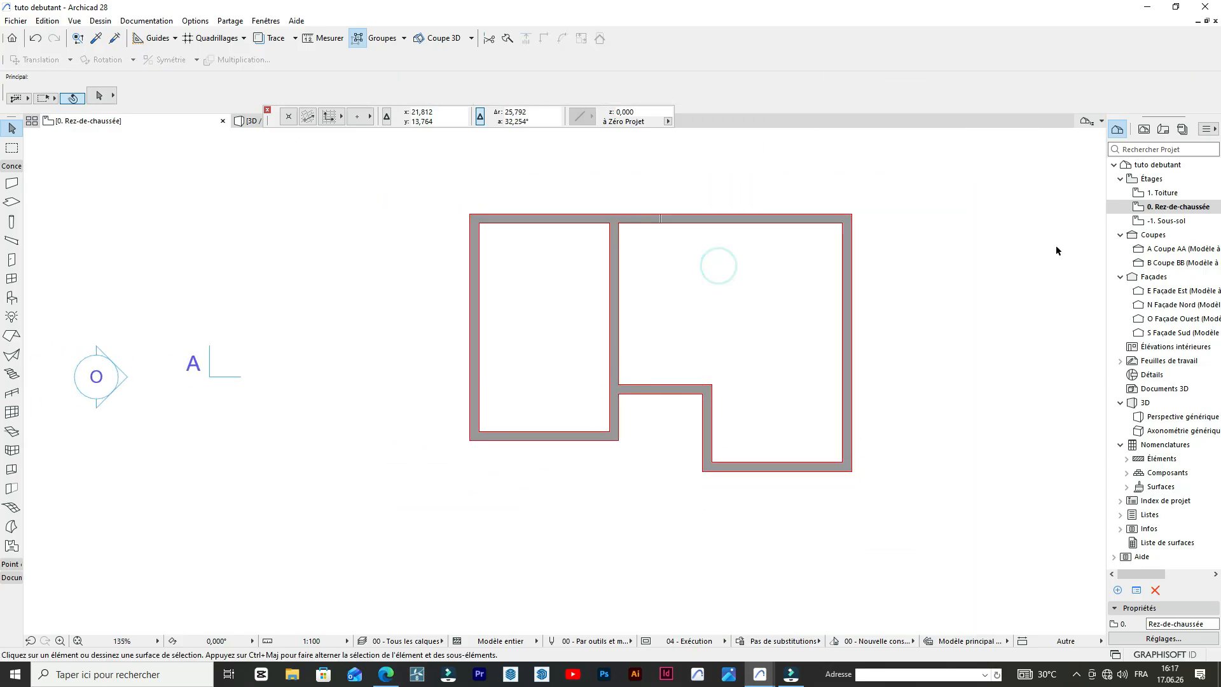
- Set the Wall tool's default wall thickness to 0,15 m
click(11, 147)
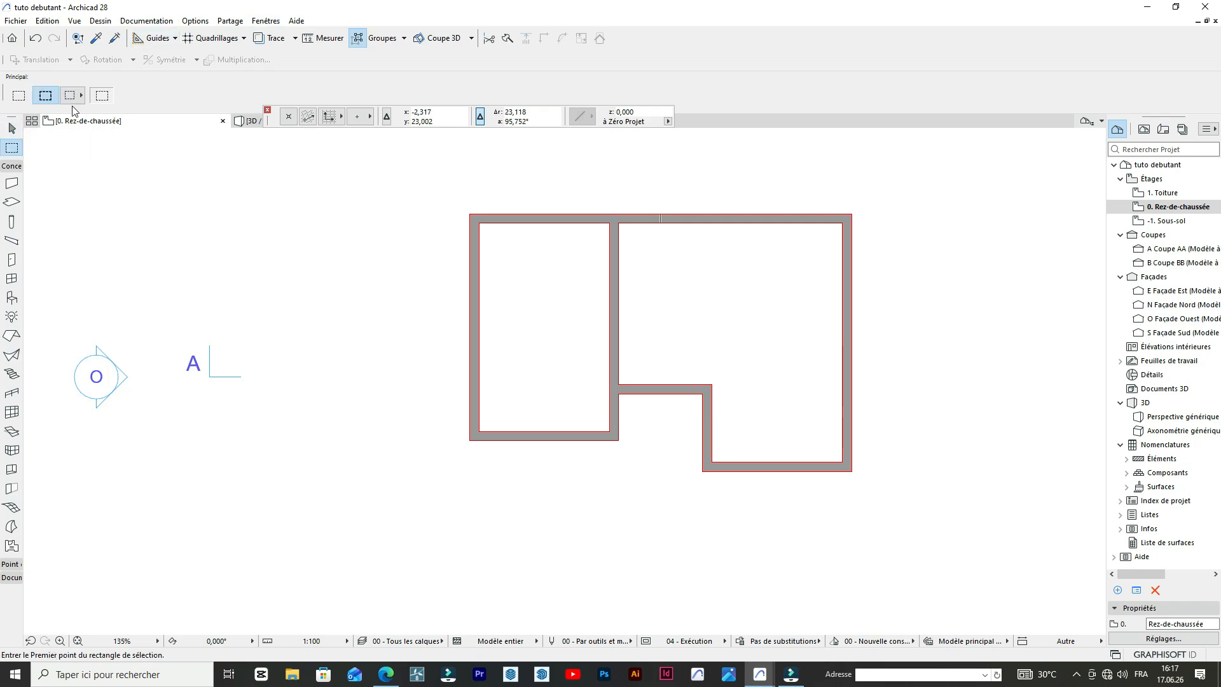
click(10, 184)
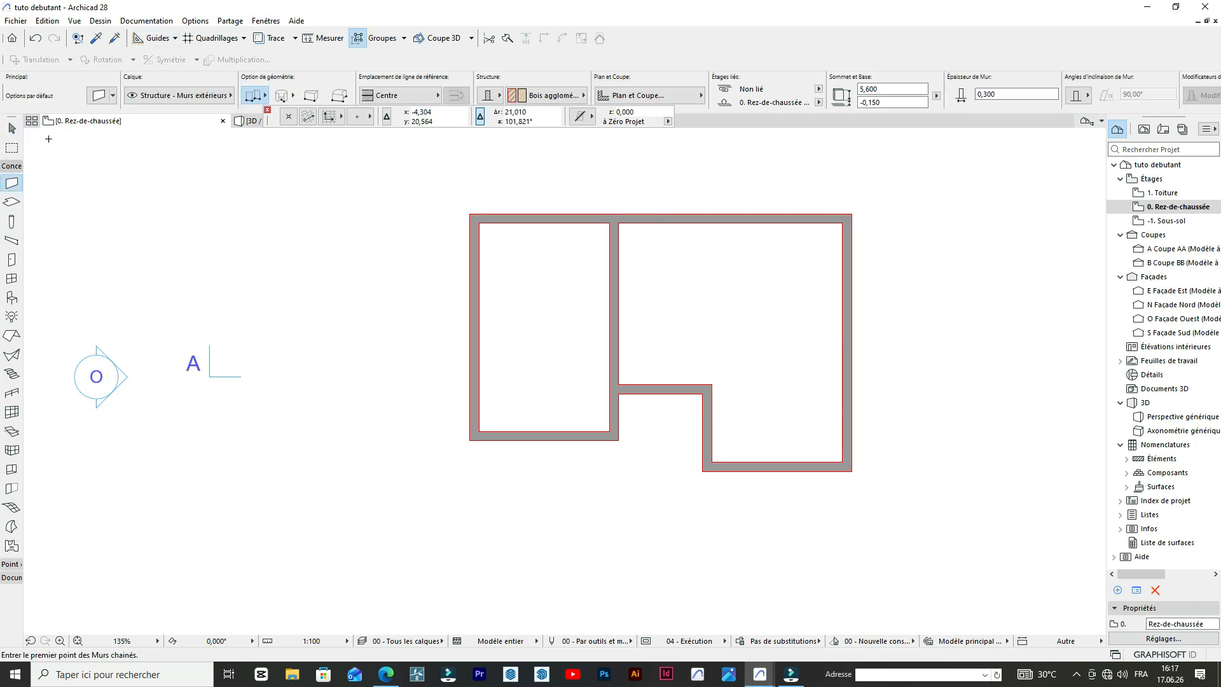
click(102, 97)
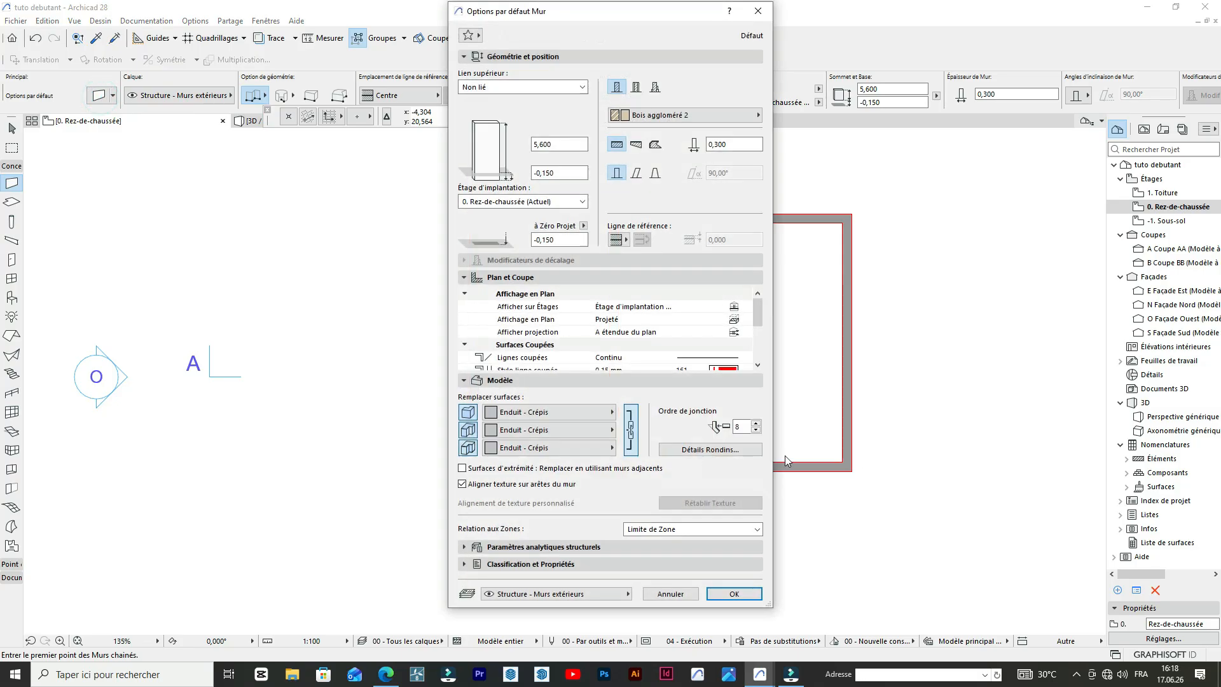
text(0)
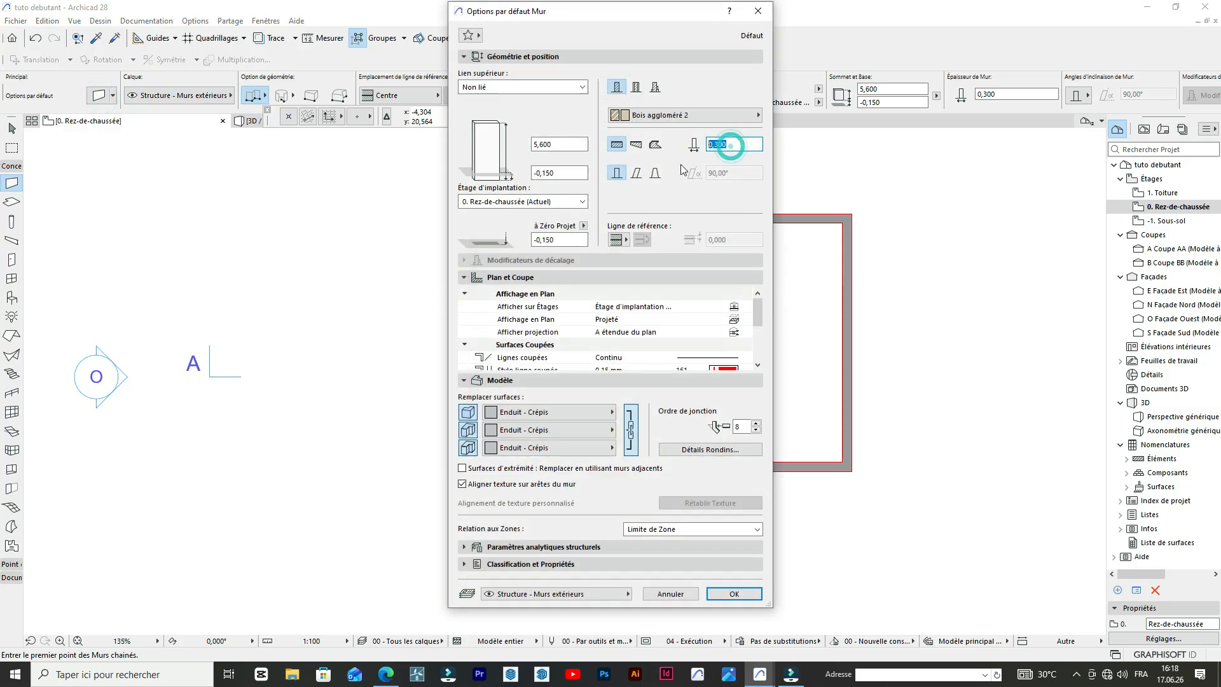
text(,15)
key(Return)
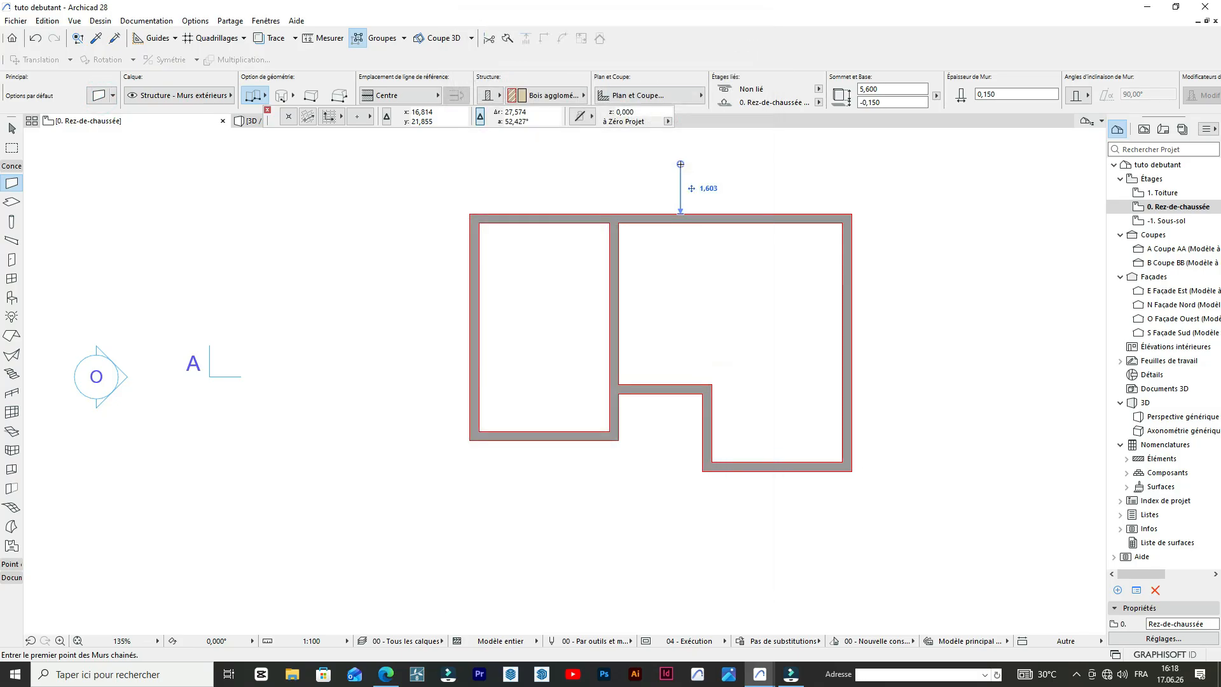
click(12, 148)
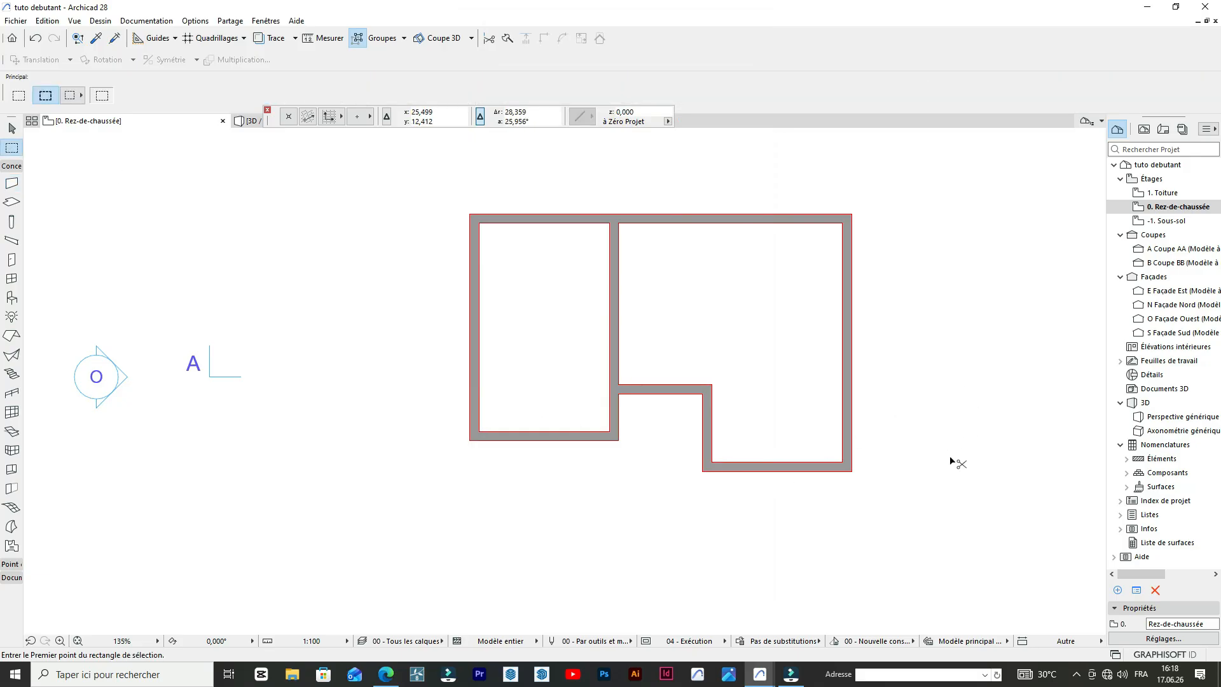
key(ctrl+a)
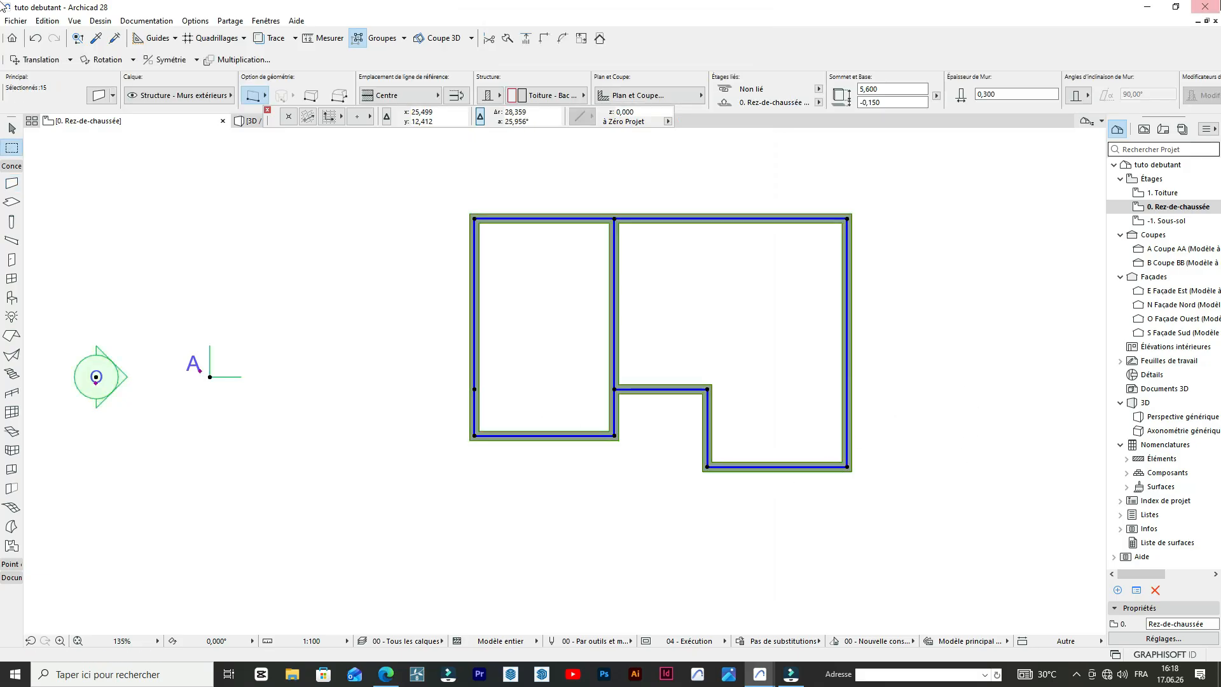
click(11, 185)
key(Escape)
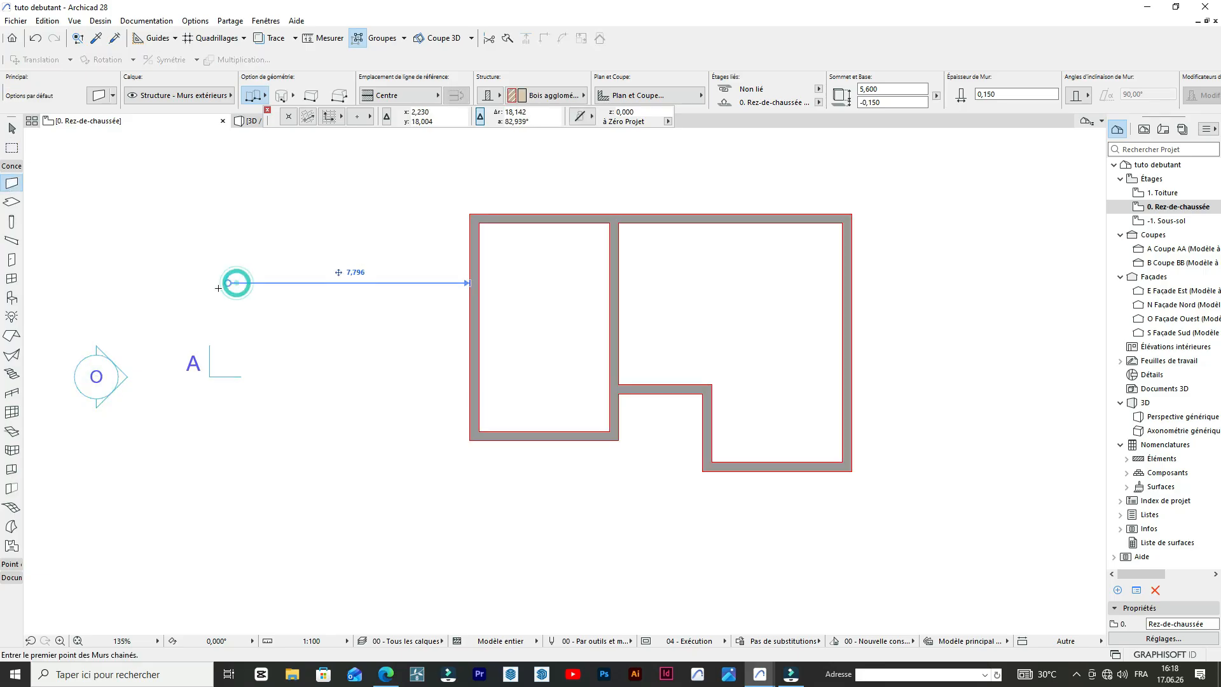
- Select all the Rez-de-chaussée walls, set their thickness to 0,15 m and deselect them
key(ctrl+a)
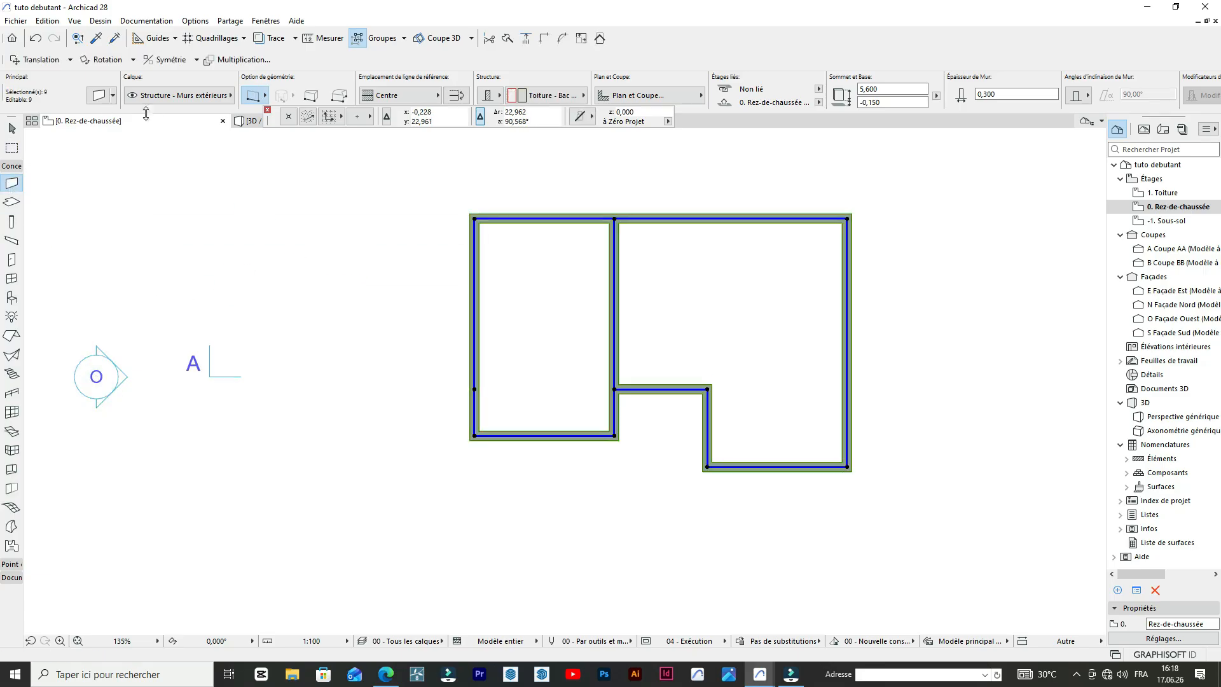
click(99, 98)
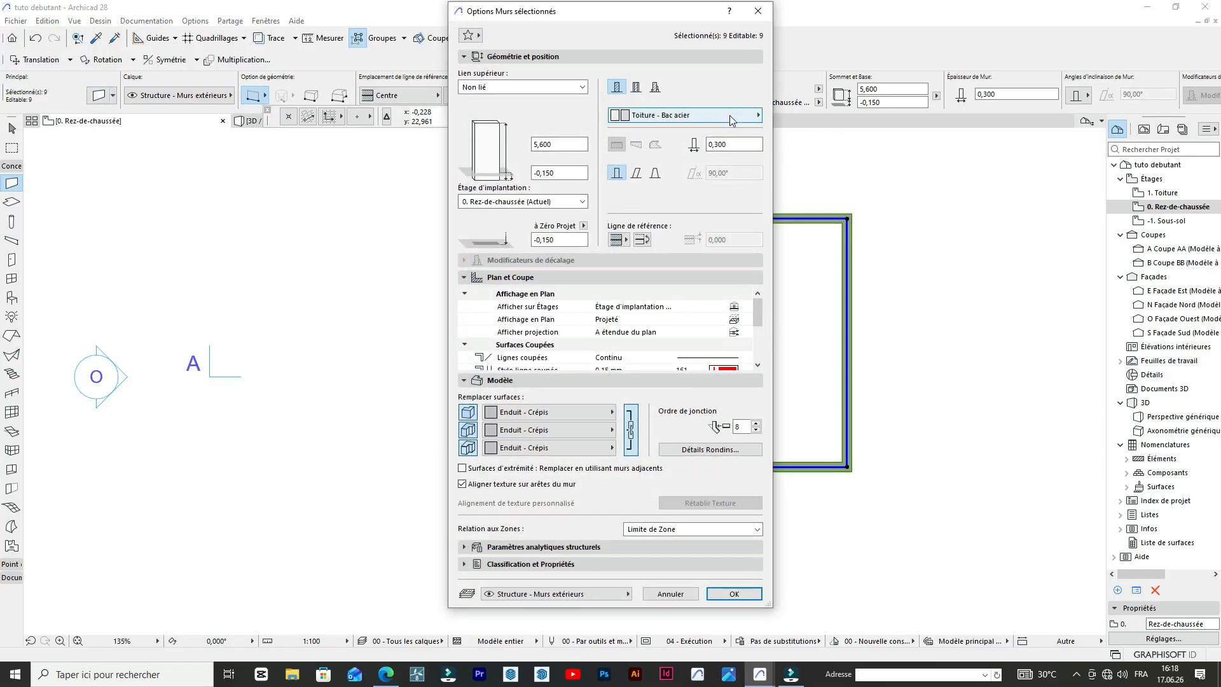
text(0,15)
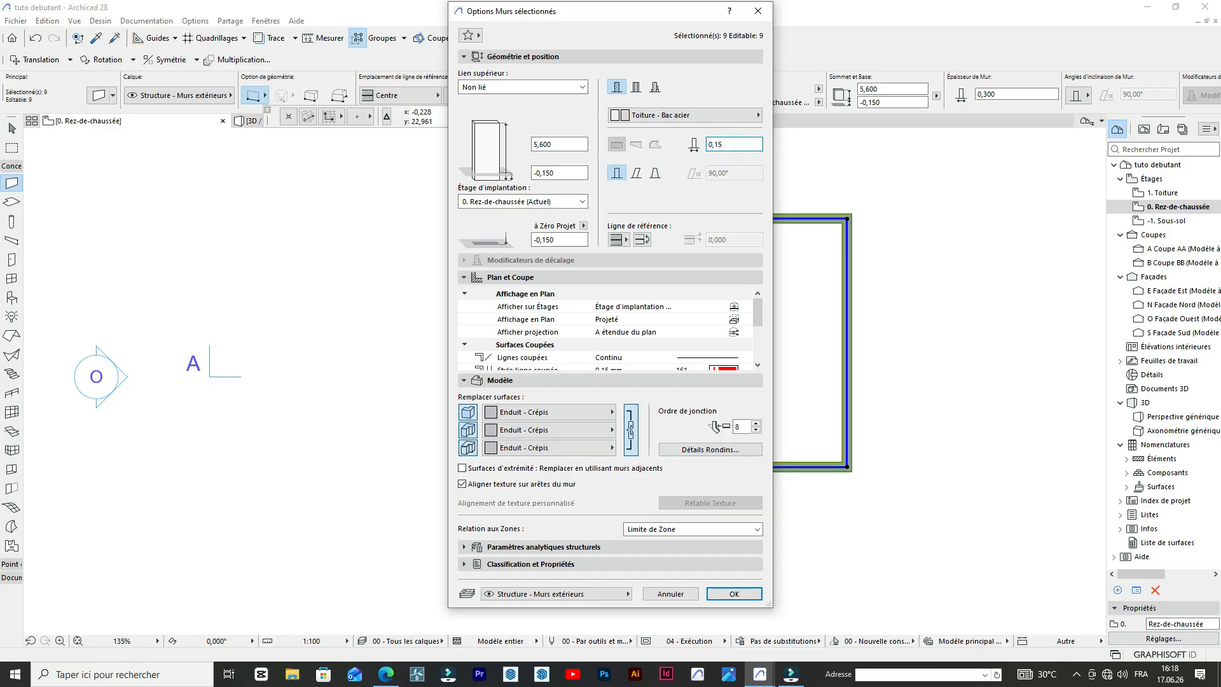
key(Return)
scroll(706, 267, up, 3)
key(Escape)
scroll(701, 304, down, 2)
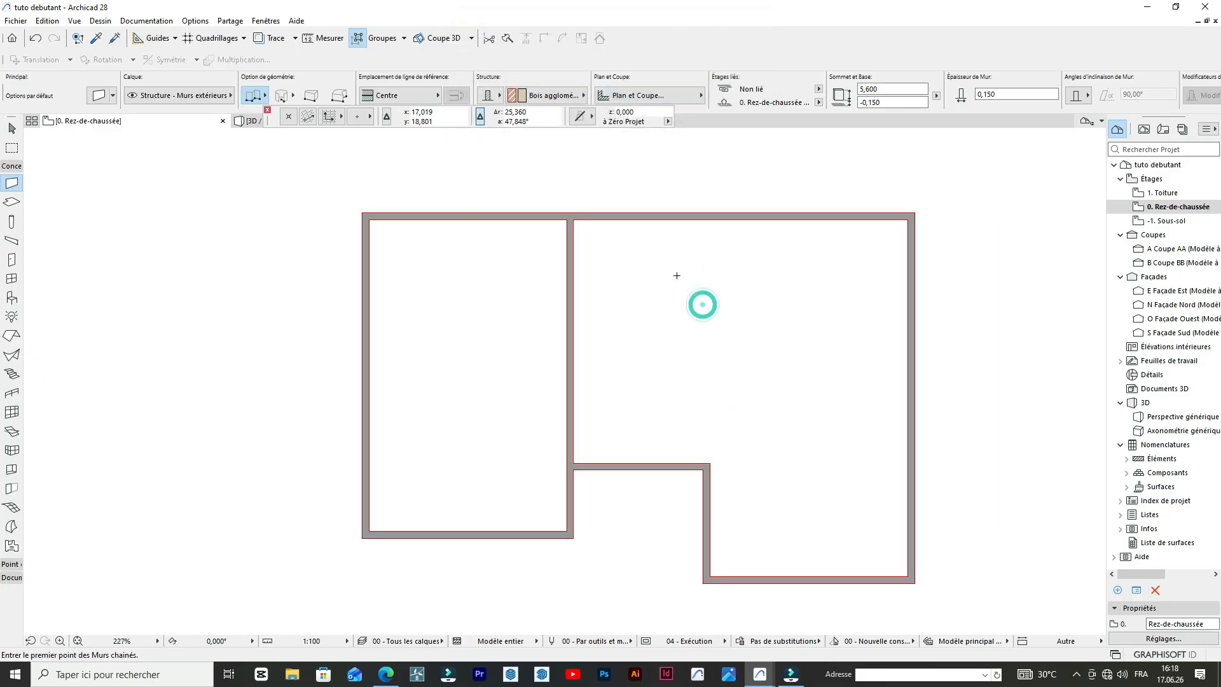
- Copy the upper exterior wall 2,50 m straight down into the plan as a horizontal partition and deselect it
click(713, 229)
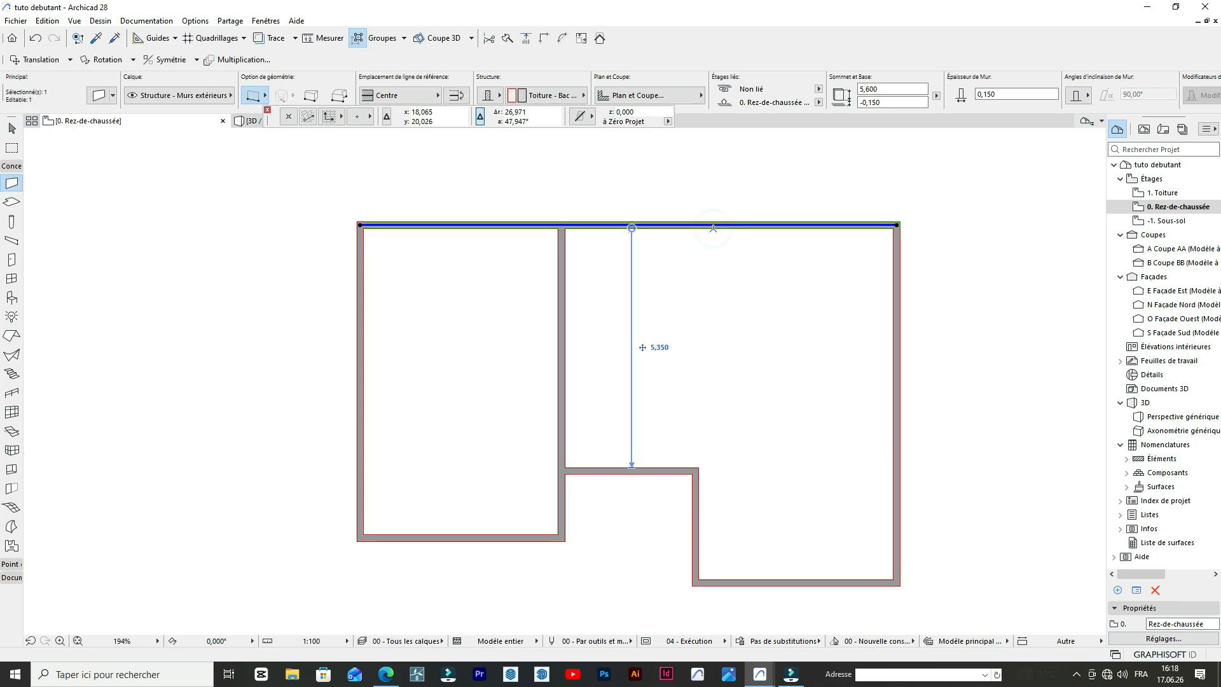
key(ctrl+alt+d)
click(713, 228)
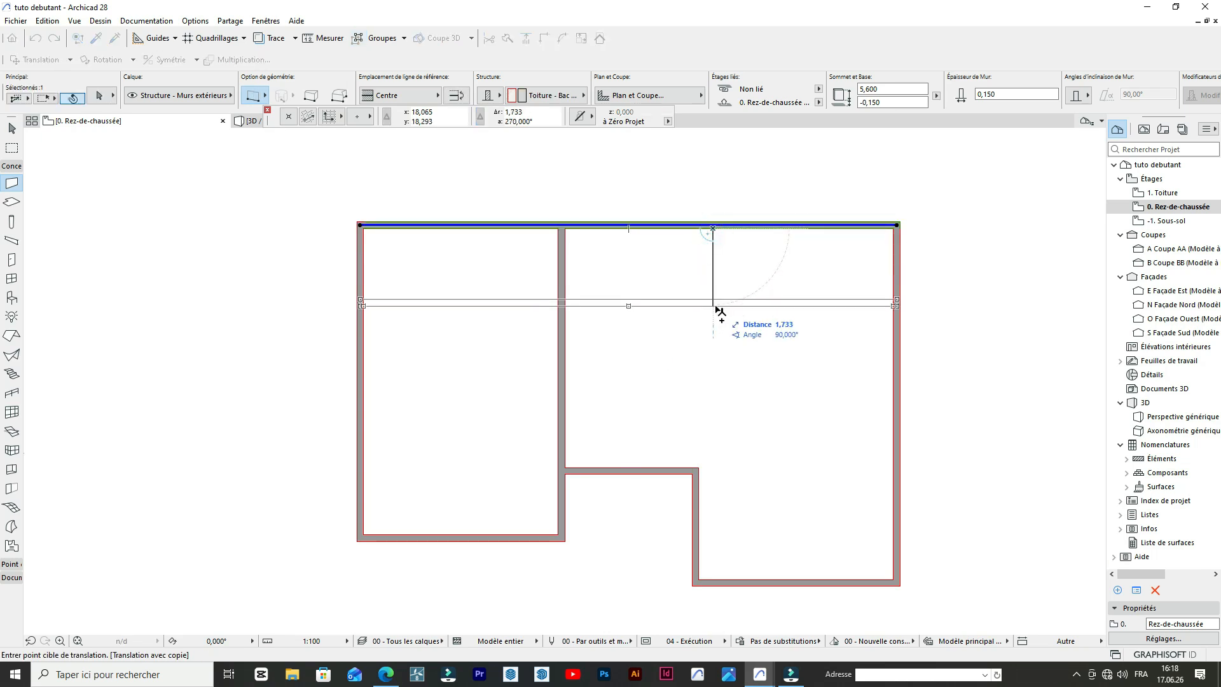
key(Tab)
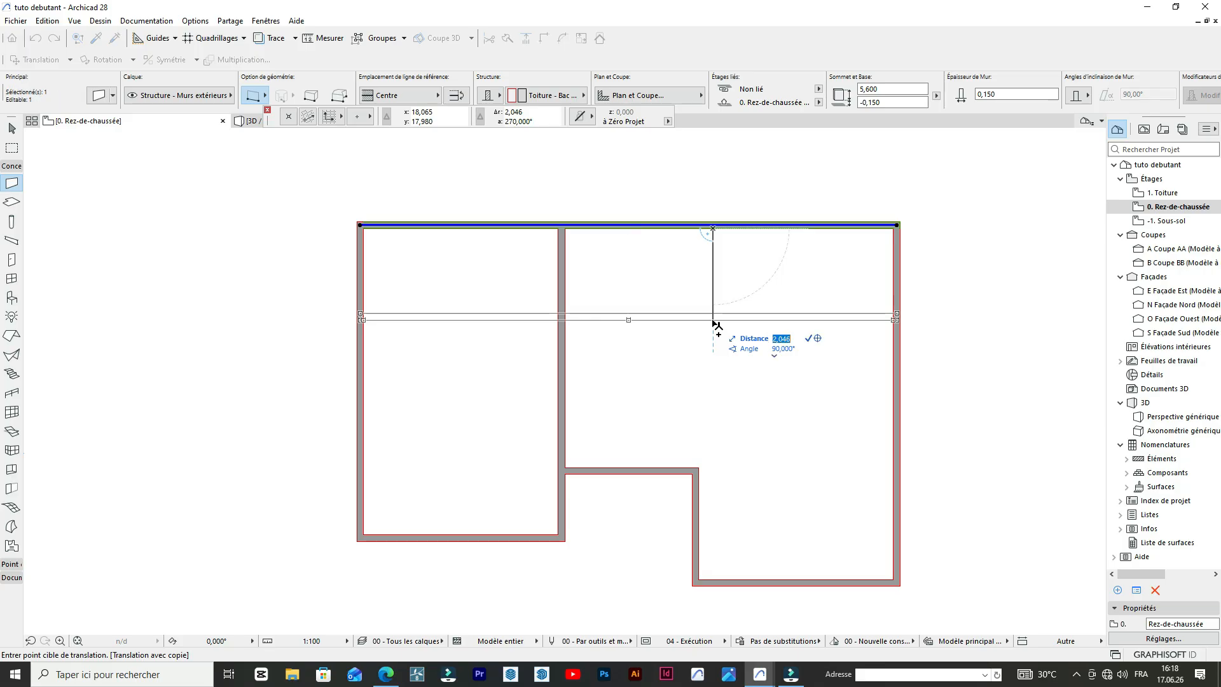
text(2,50)
key(Return)
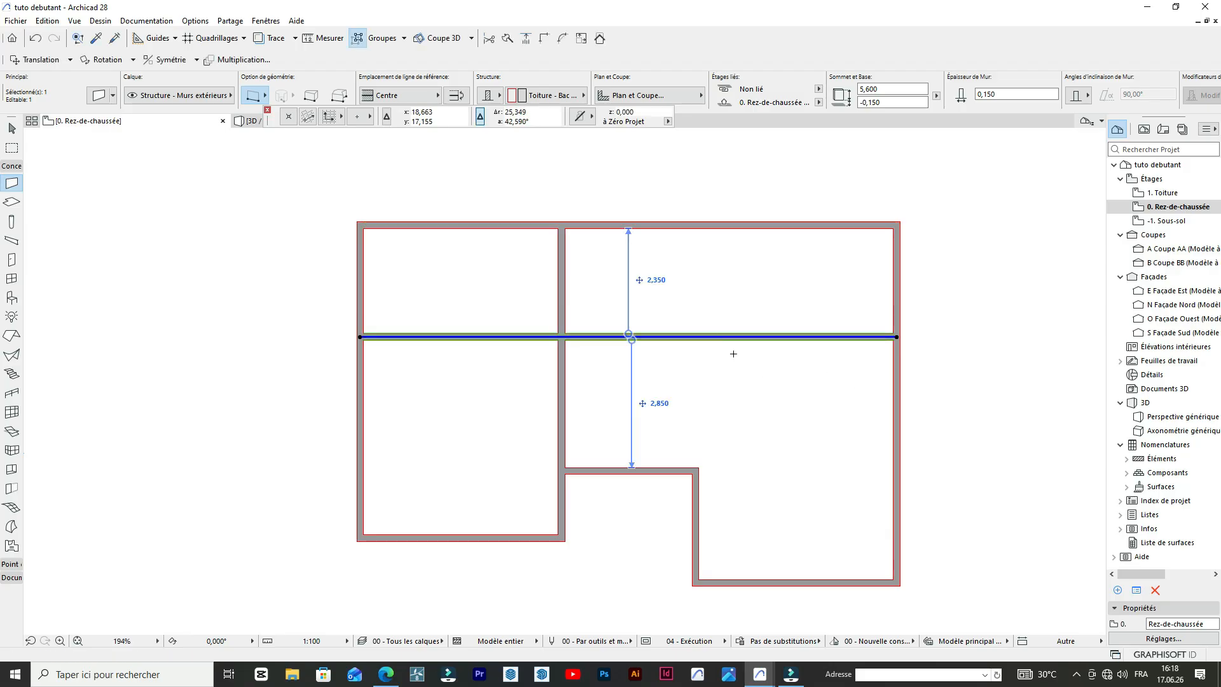
scroll(731, 354, up, 3)
scroll(807, 272, down, 4)
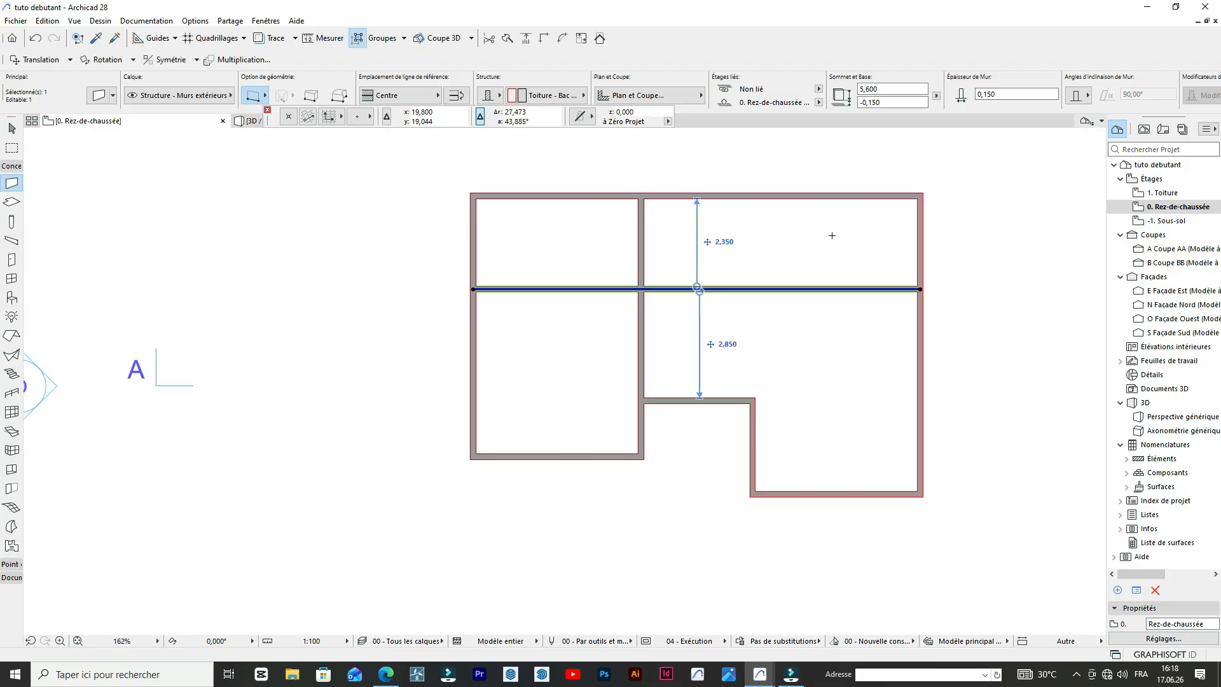
key(Escape)
- Set the Dimension tool's default text, marker and dimension line pens to red pen 141
scroll(837, 229, up, 2)
scroll(838, 226, down, 3)
scroll(839, 226, up, 4)
scroll(737, 191, up, 1)
scroll(808, 245, up, 2)
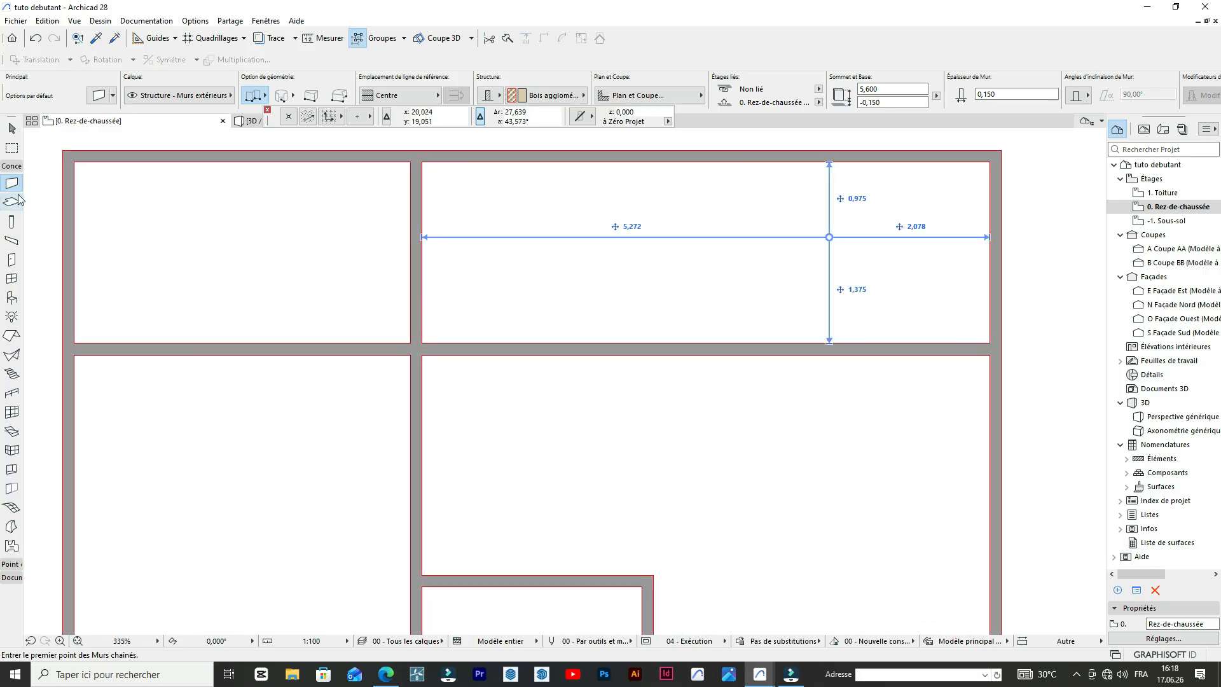
click(11, 167)
click(11, 194)
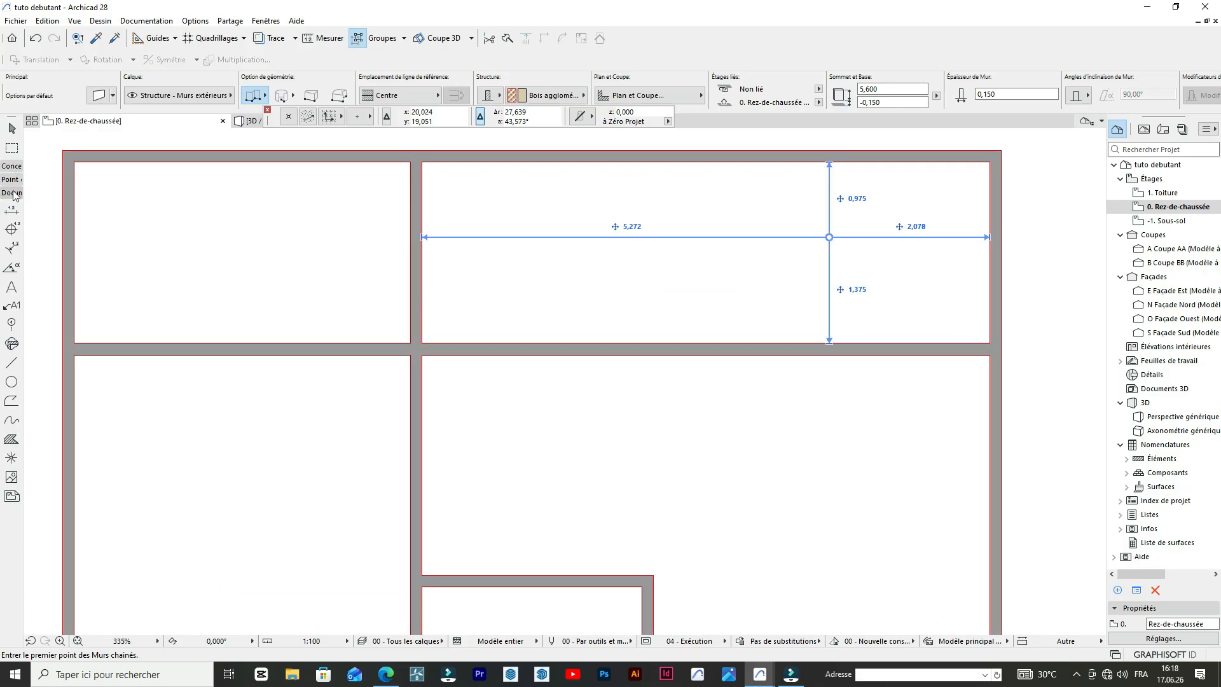
click(10, 212)
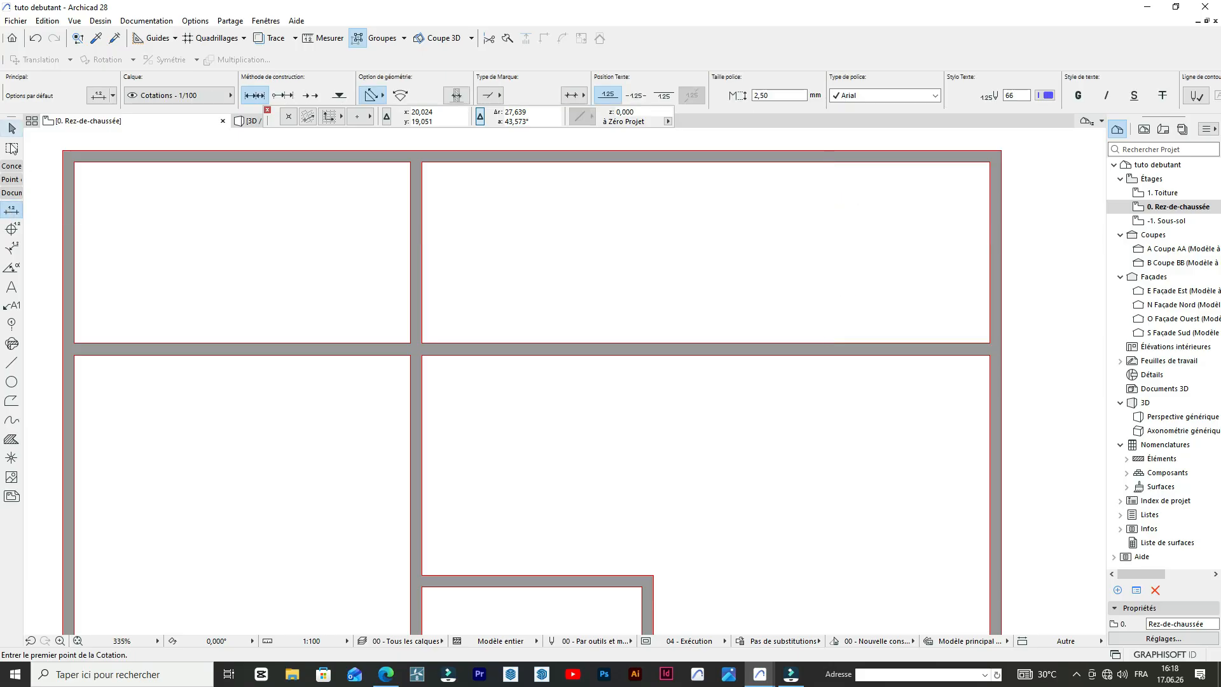
click(97, 96)
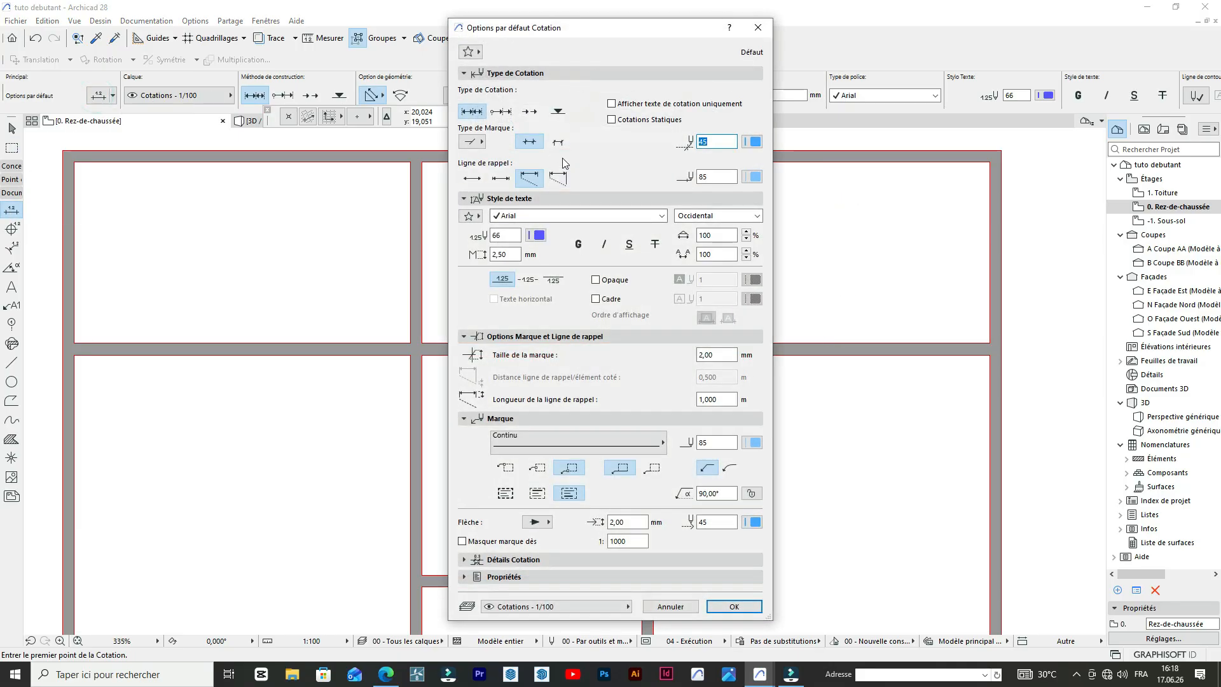
click(541, 236)
click(557, 312)
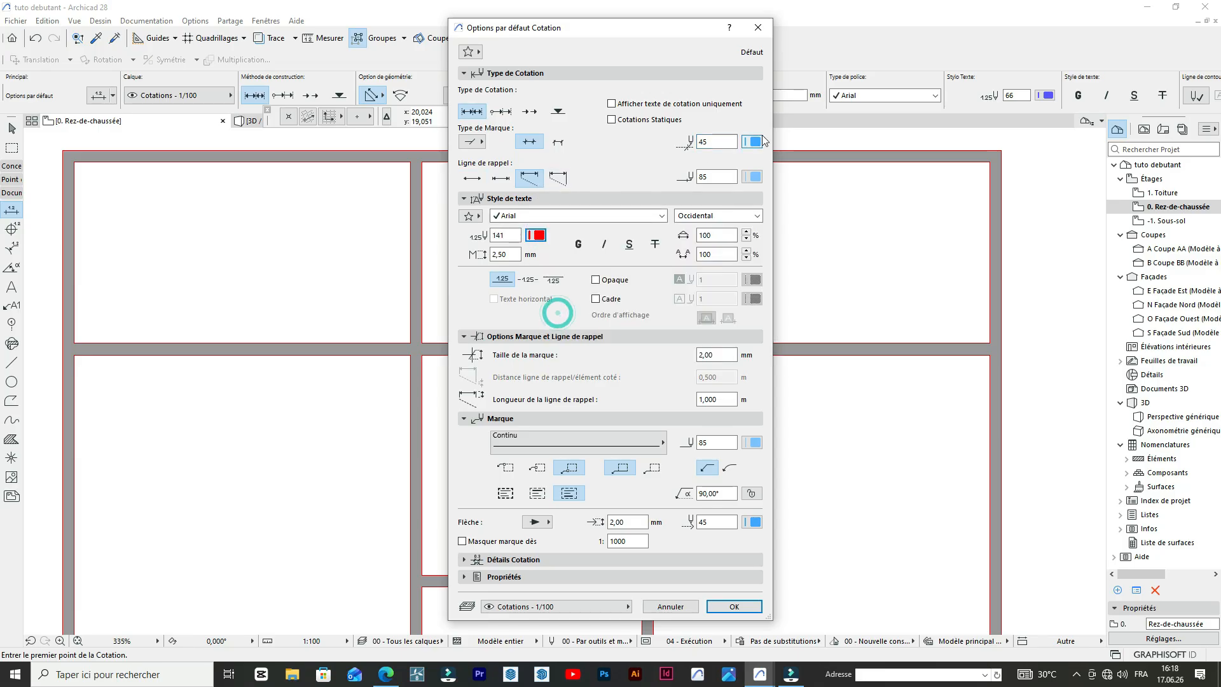
click(757, 141)
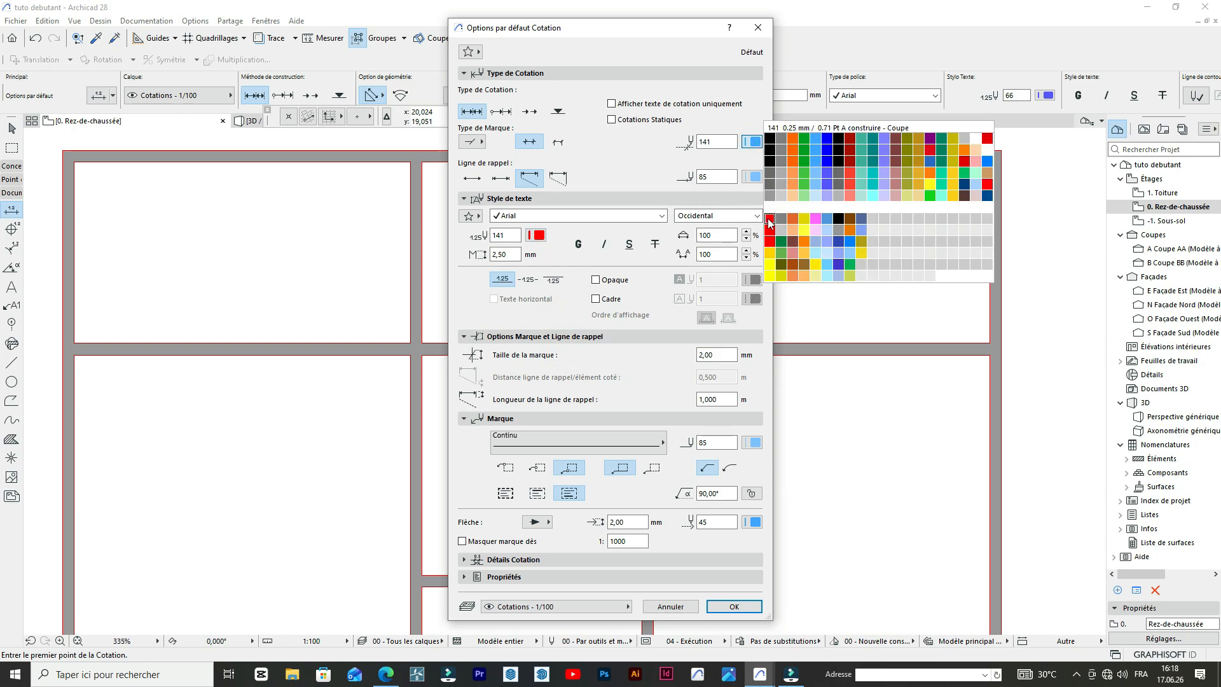
click(769, 219)
click(753, 177)
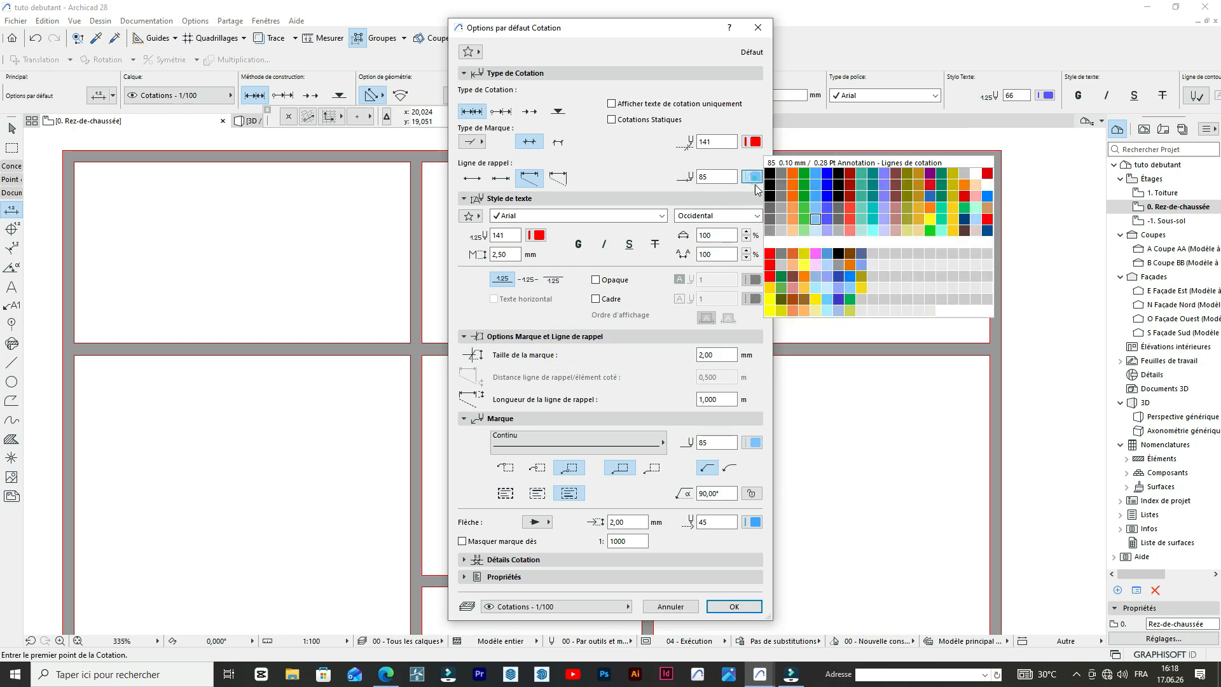
click(769, 258)
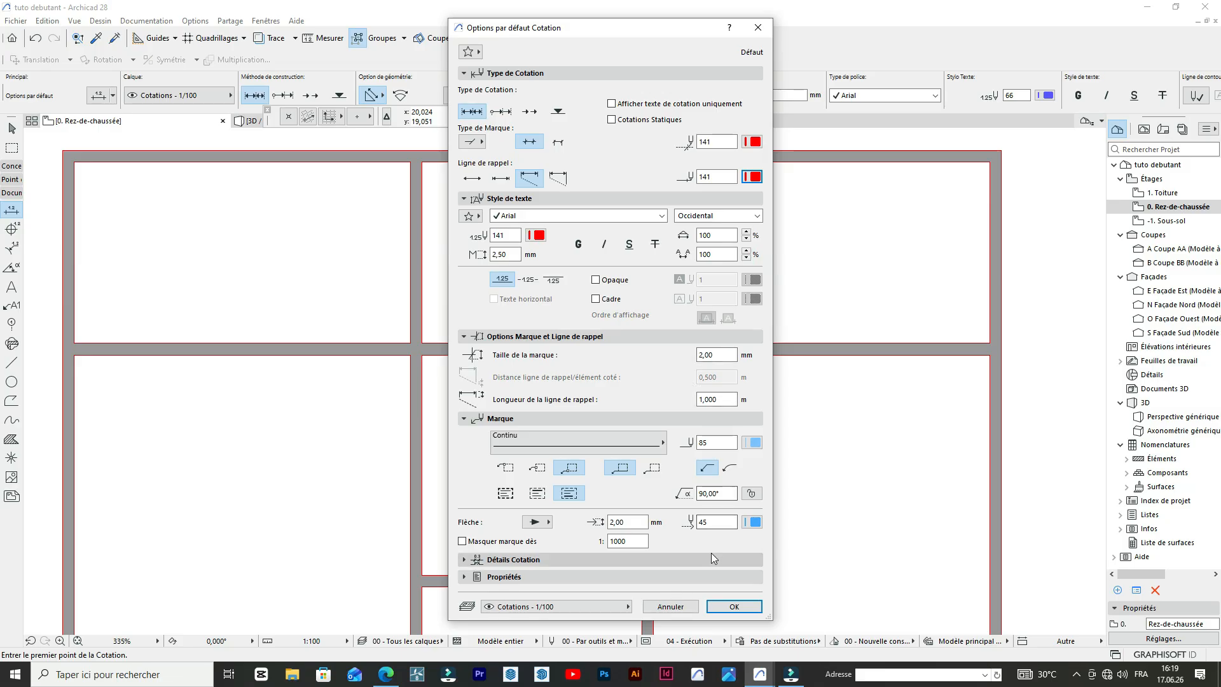
- Set the default dimension's arrow pen, Marque line pen and dimension line pen to blue pen 6 and accept the settings
click(751, 523)
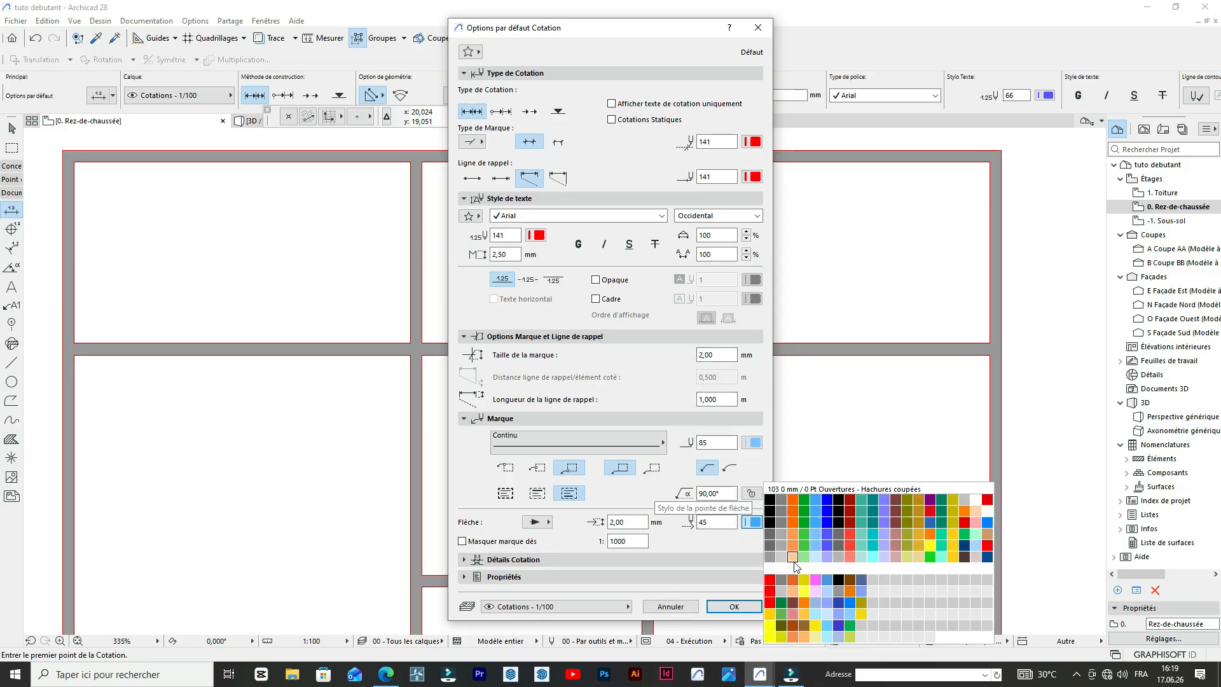
click(826, 502)
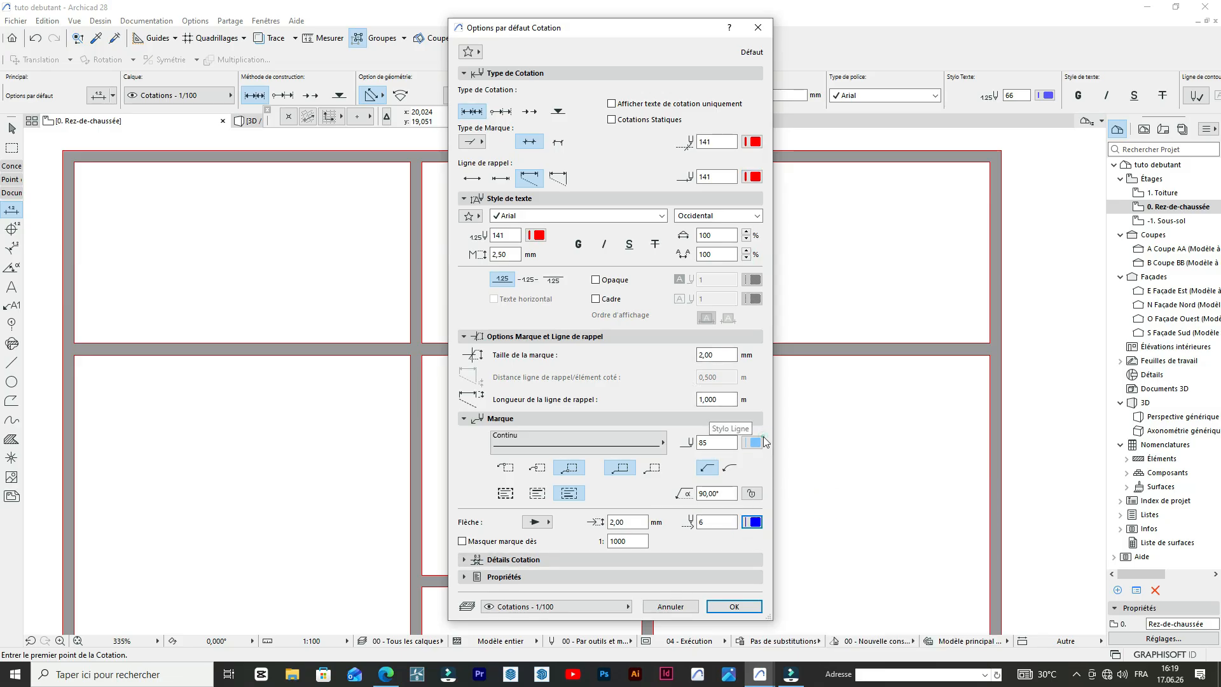
click(754, 443)
click(825, 440)
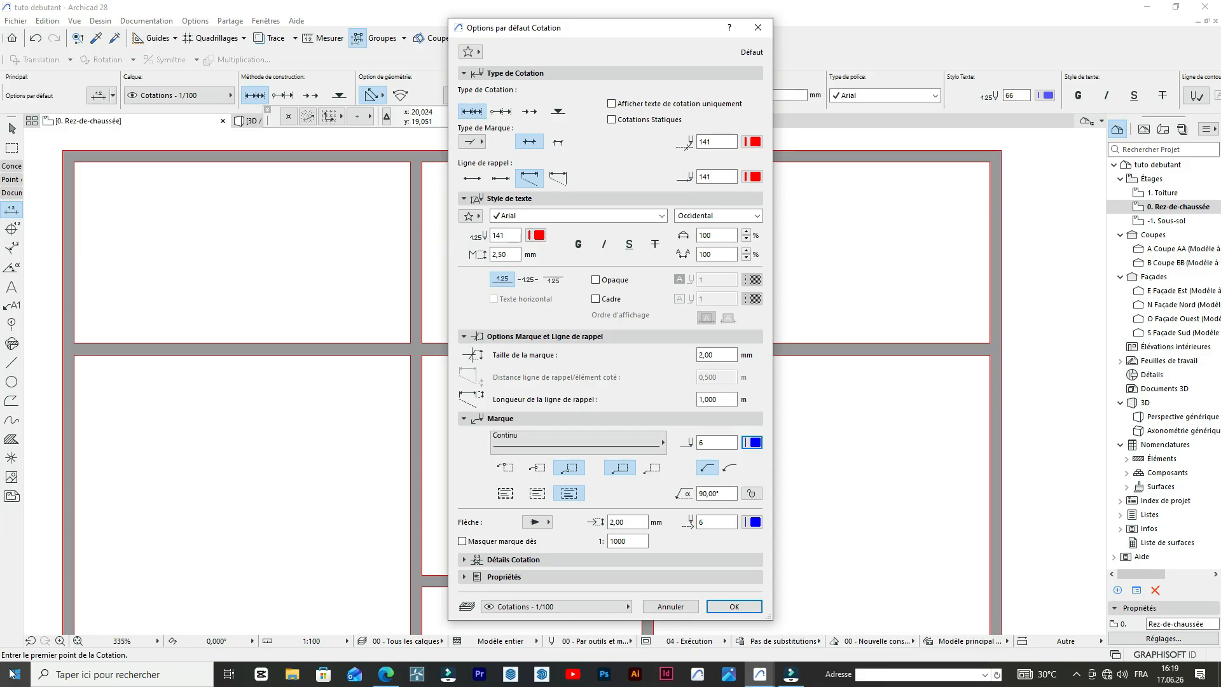
click(755, 179)
click(827, 173)
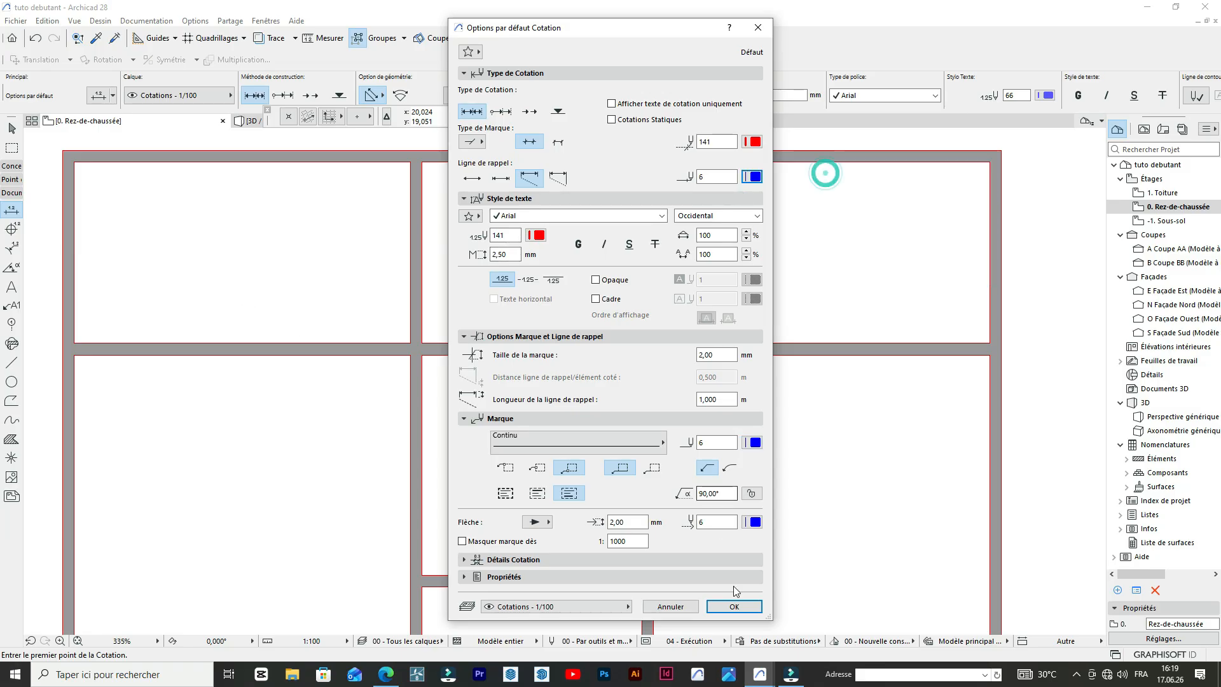
click(734, 606)
- Place a horizontal dimension chain across the three vertical walls through the upper rooms
scroll(559, 363, down, 3)
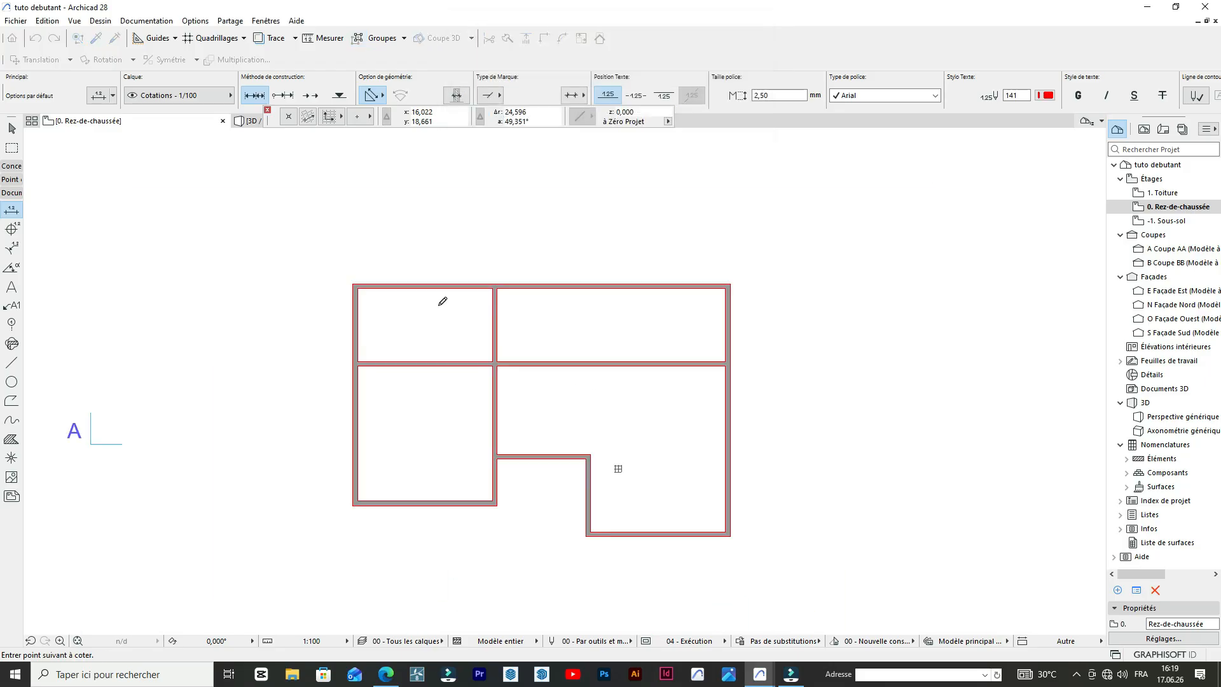
scroll(518, 379, up, 4)
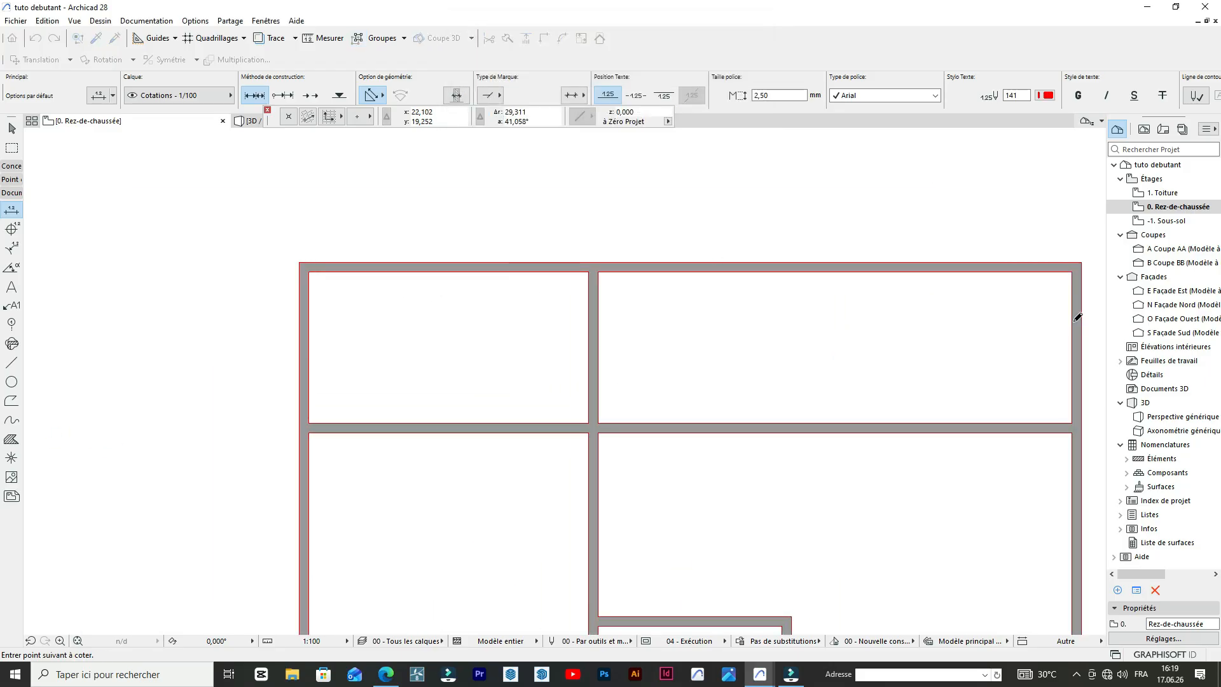
click(593, 309)
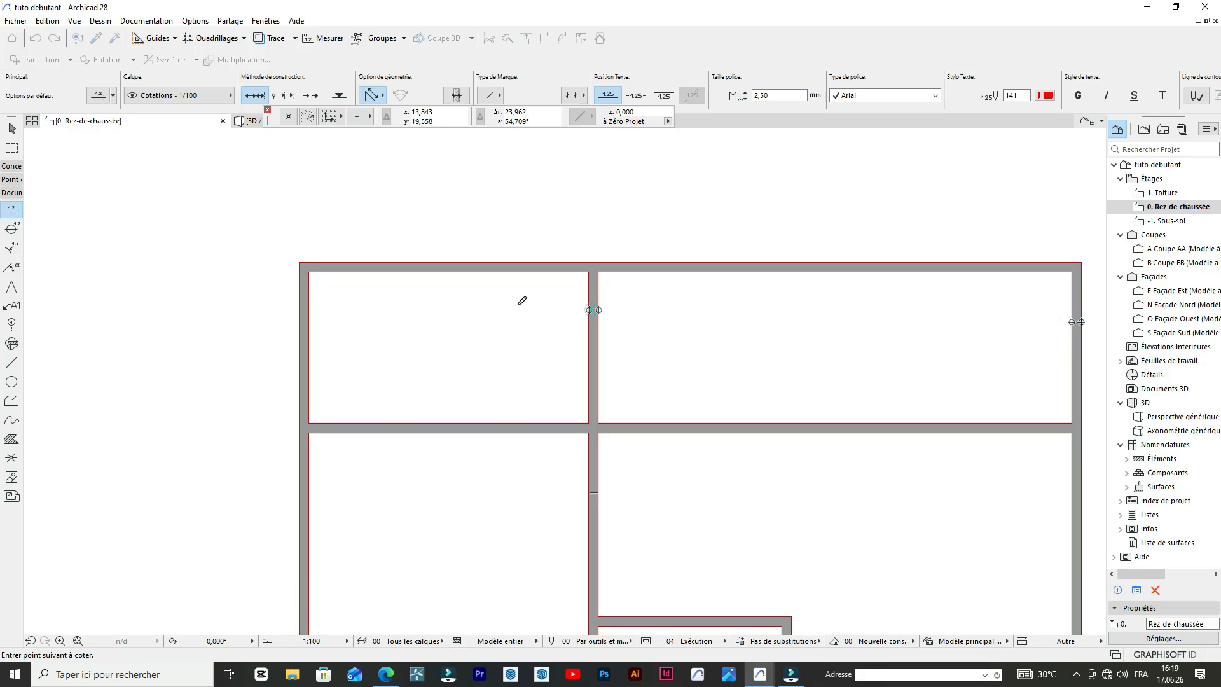
click(305, 320)
click(763, 317)
scroll(746, 316, down, 3)
middle_drag(903, 303, 815, 268)
scroll(812, 266, up, 3)
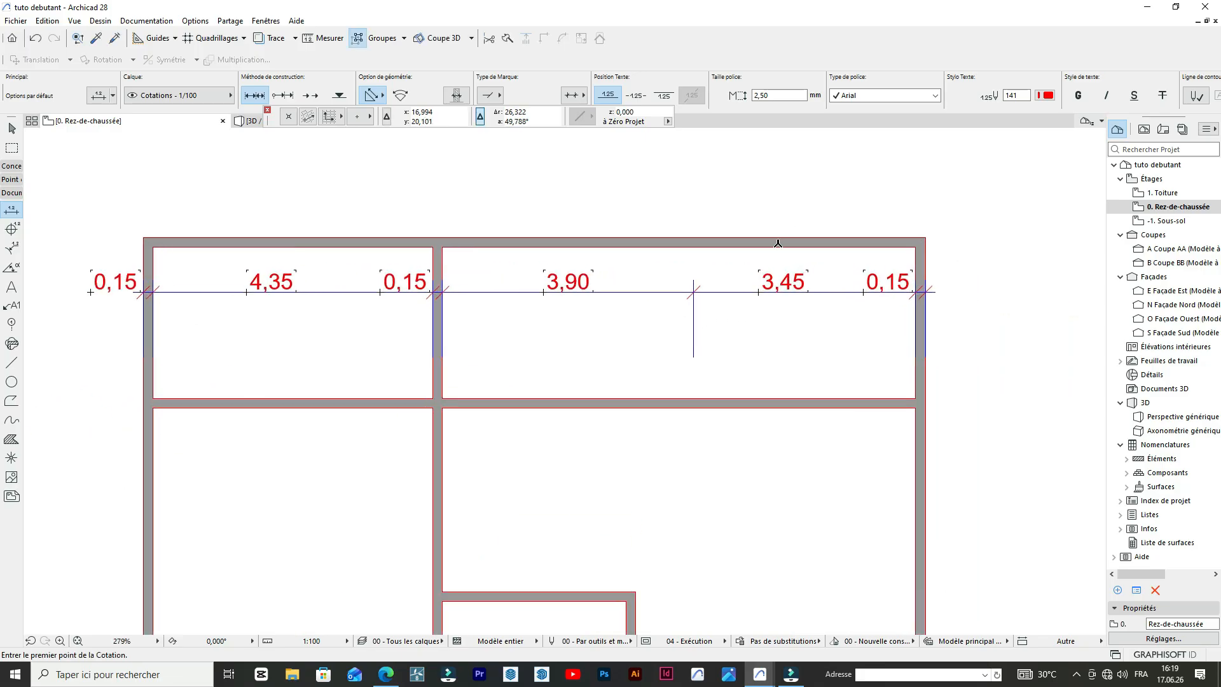
- Place a vertical dimension chain through the upper and lower exterior walls, the horizontal partition and the recessed wall, along the plan's east side
scroll(777, 243, down, 3)
scroll(776, 245, up, 2)
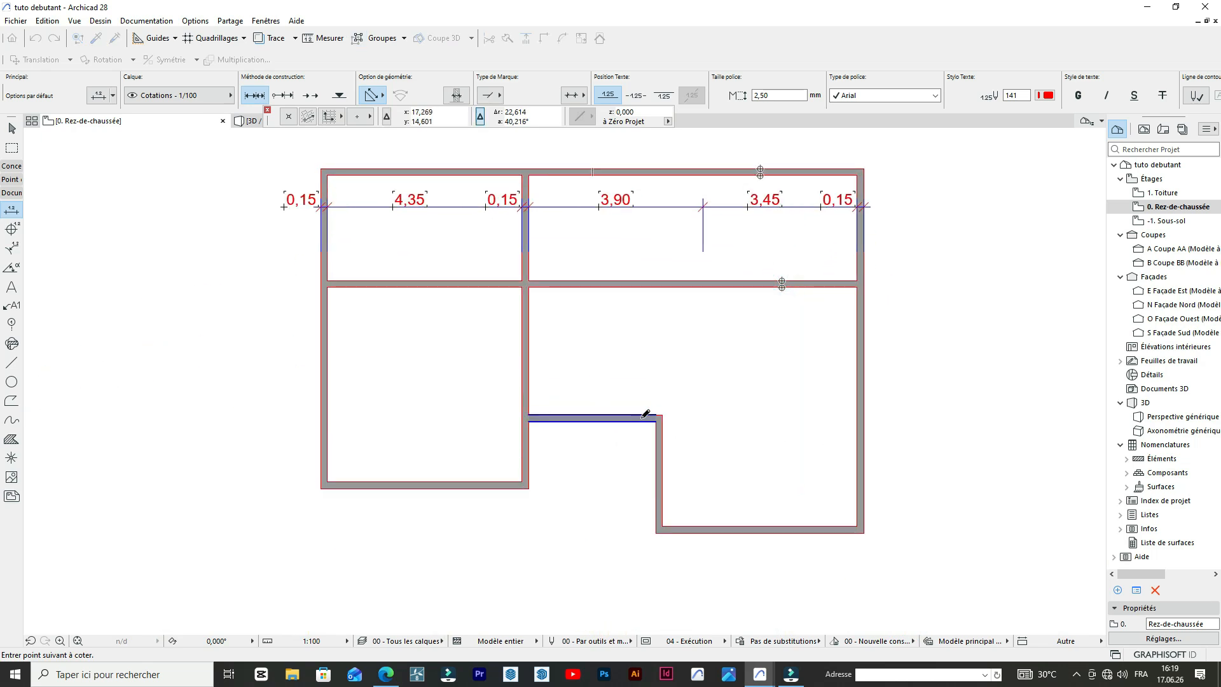
click(775, 528)
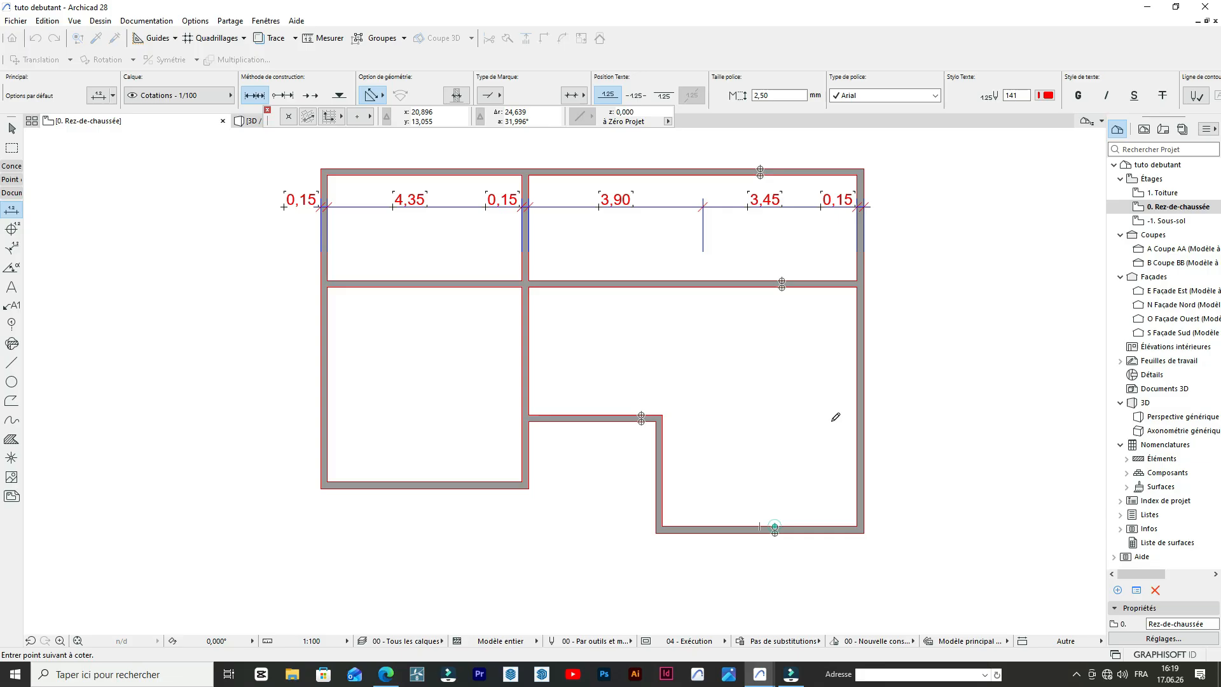
double_click(817, 367)
click(810, 360)
scroll(821, 318, up, 3)
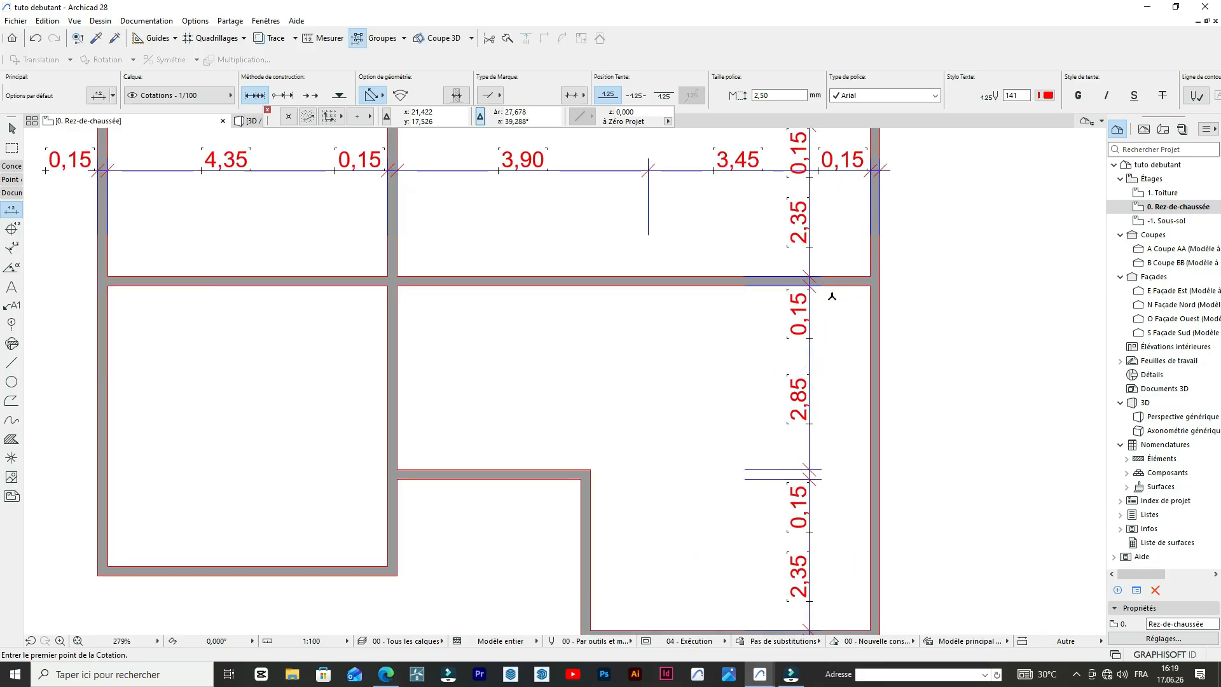
scroll(843, 305, down, 3)
click(5, 151)
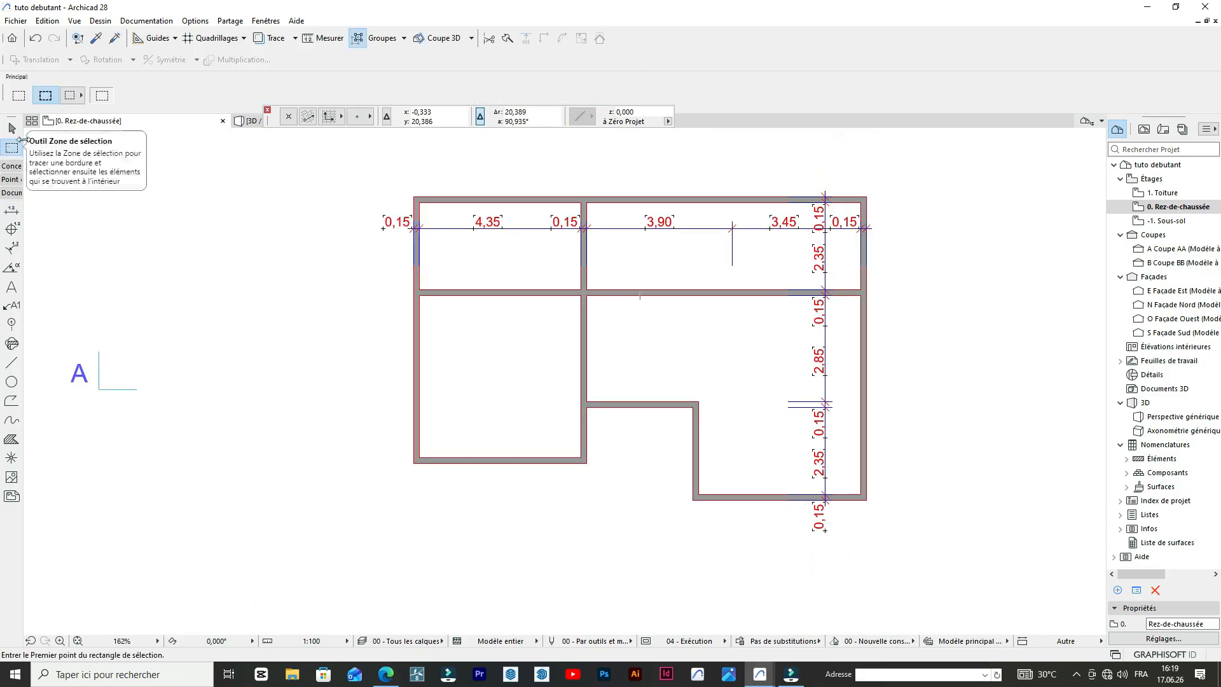
click(365, 189)
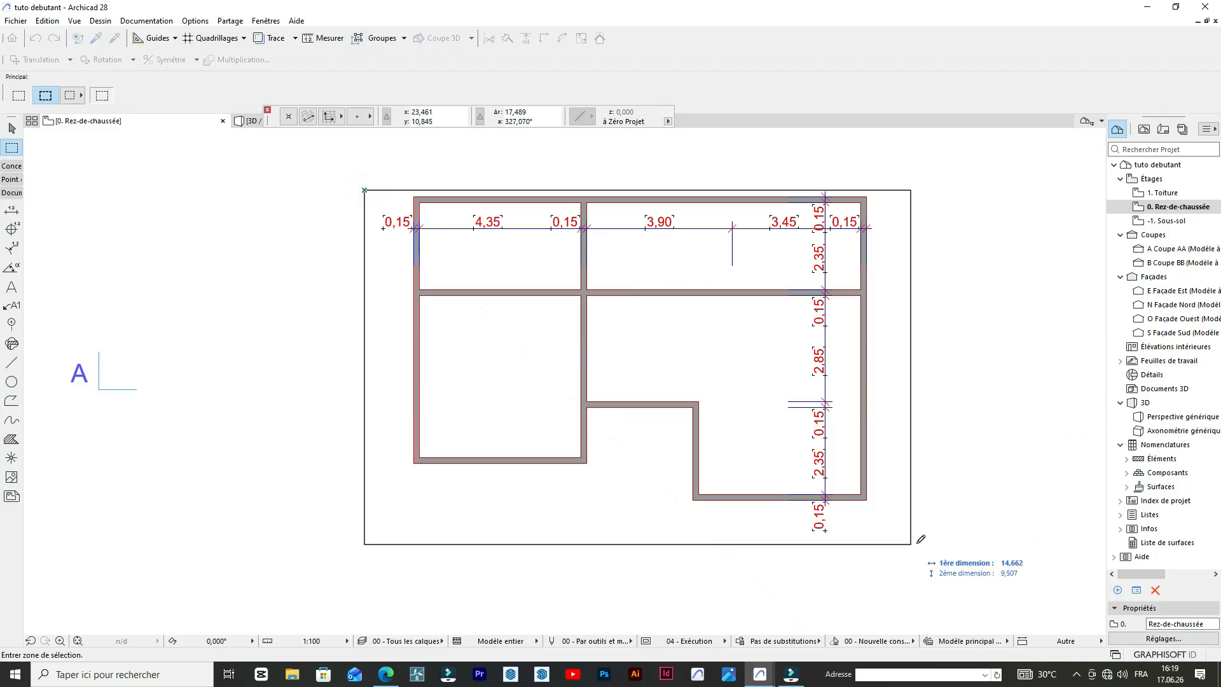
click(1002, 536)
scroll(588, 253, up, 4)
scroll(589, 253, down, 5)
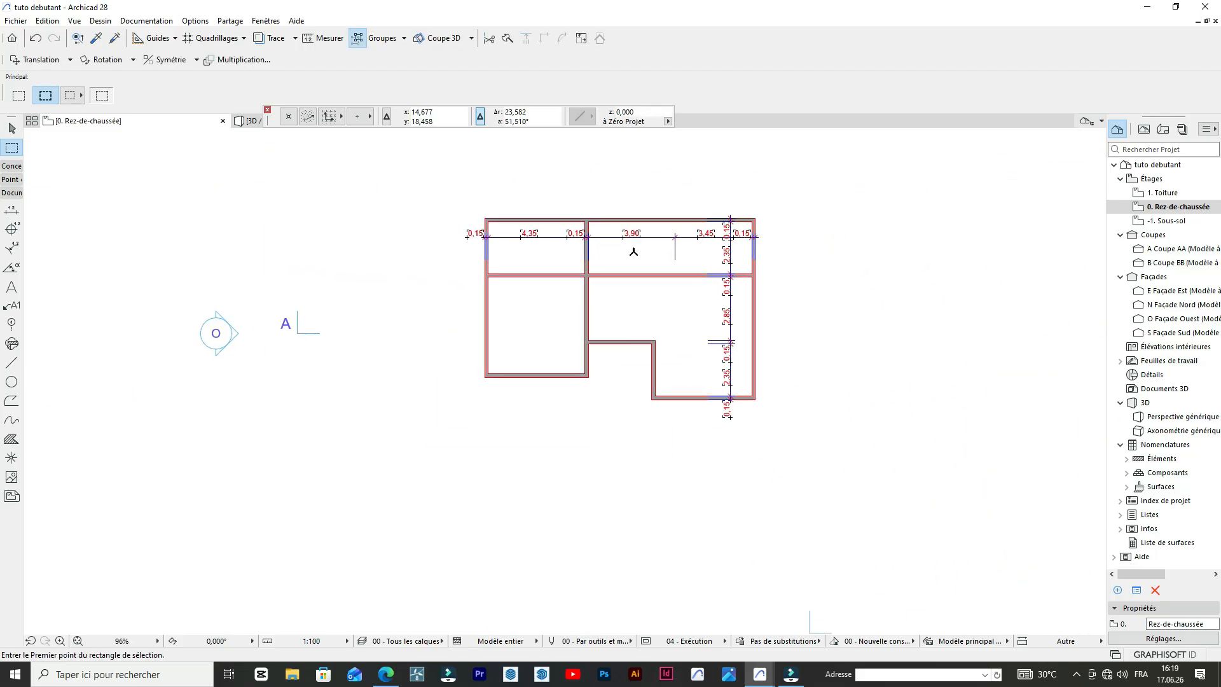
scroll(736, 254, up, 2)
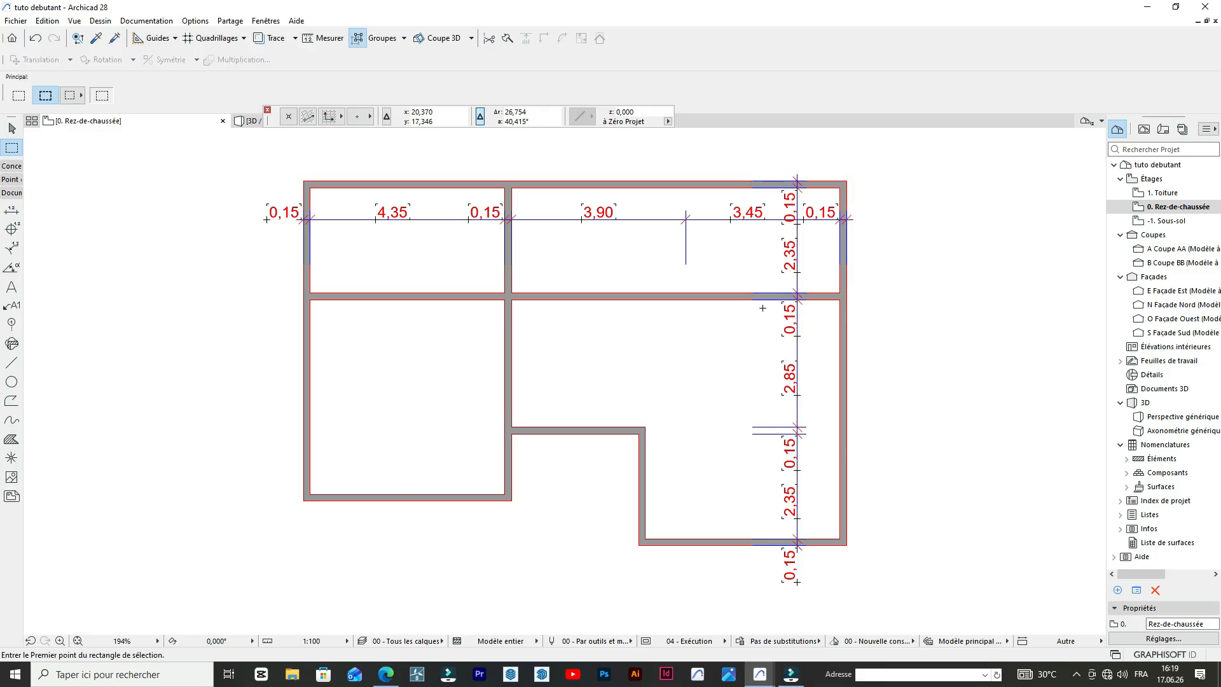
- Move the long horizontal partition 0,15 m straight down in the plan and deselect it
scroll(763, 308, up, 3)
scroll(799, 273, down, 4)
scroll(799, 273, up, 6)
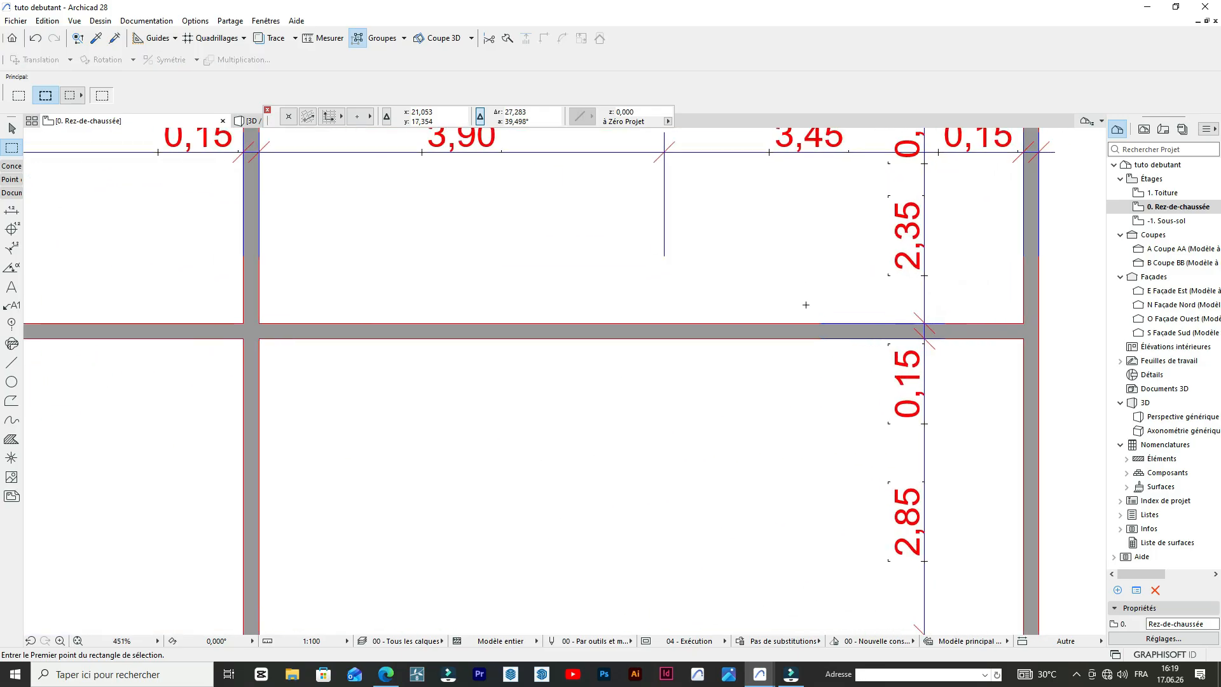
scroll(806, 305, down, 2)
click(779, 326)
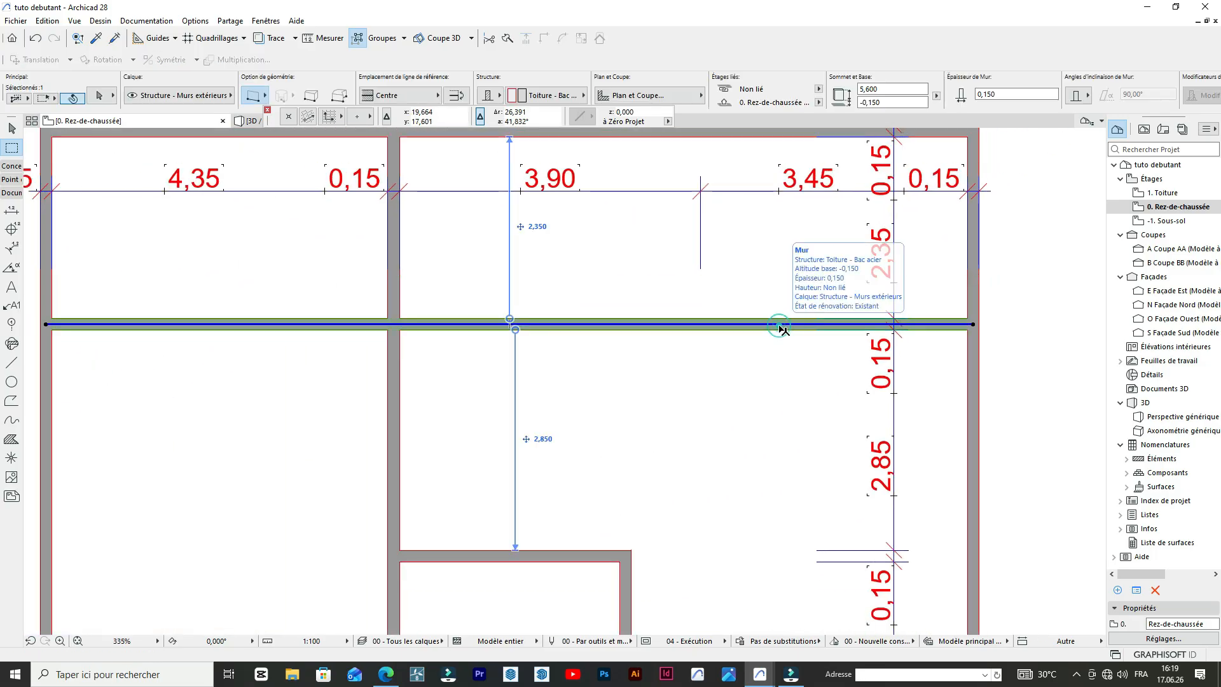
scroll(781, 326, down, 5)
scroll(782, 325, up, 4)
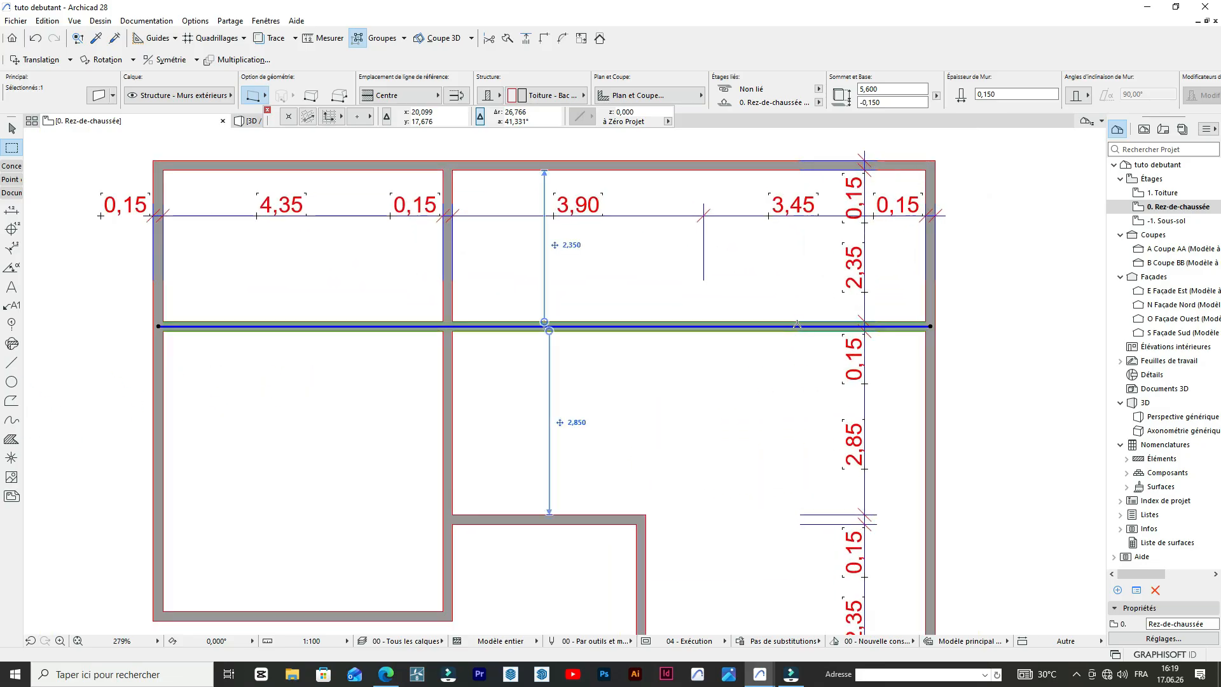
key(ctrl+d)
click(797, 324)
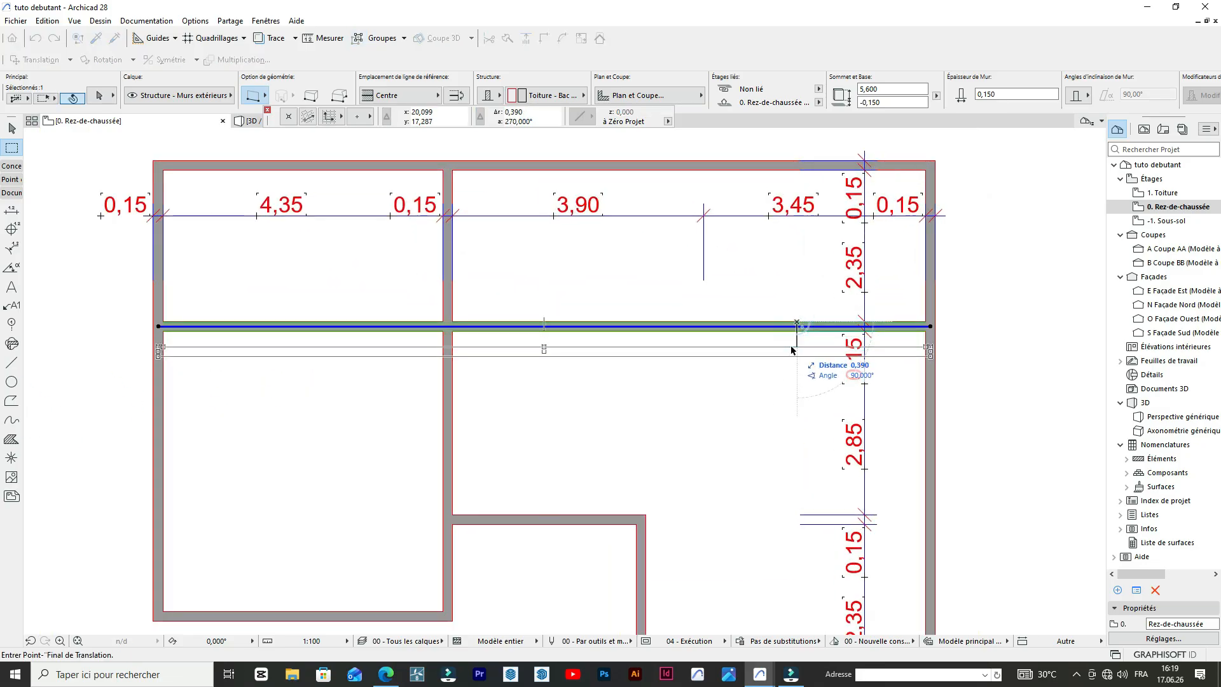
text(0,15)
key(Return)
scroll(812, 323, down, 3)
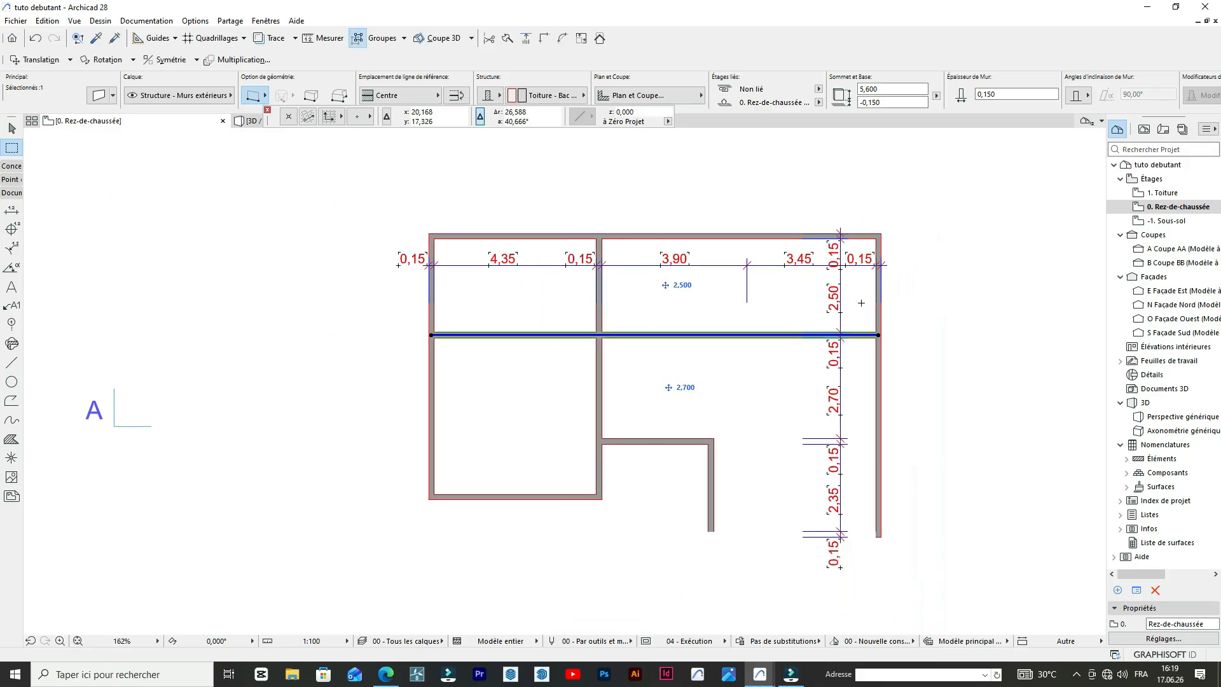
key(Escape)
- Copy the east exterior wall 3,15 m westward as a partition and trim off its part below the long horizontal partition
scroll(892, 267, up, 2)
scroll(878, 307, down, 3)
scroll(875, 310, up, 2)
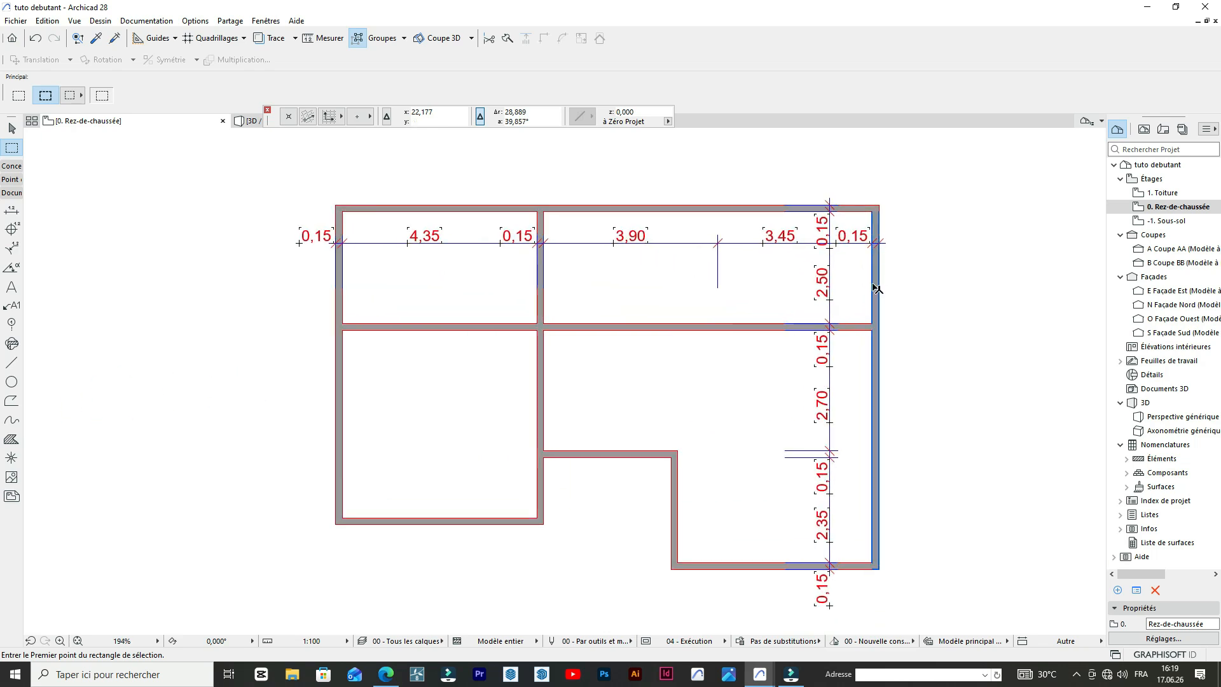
click(874, 289)
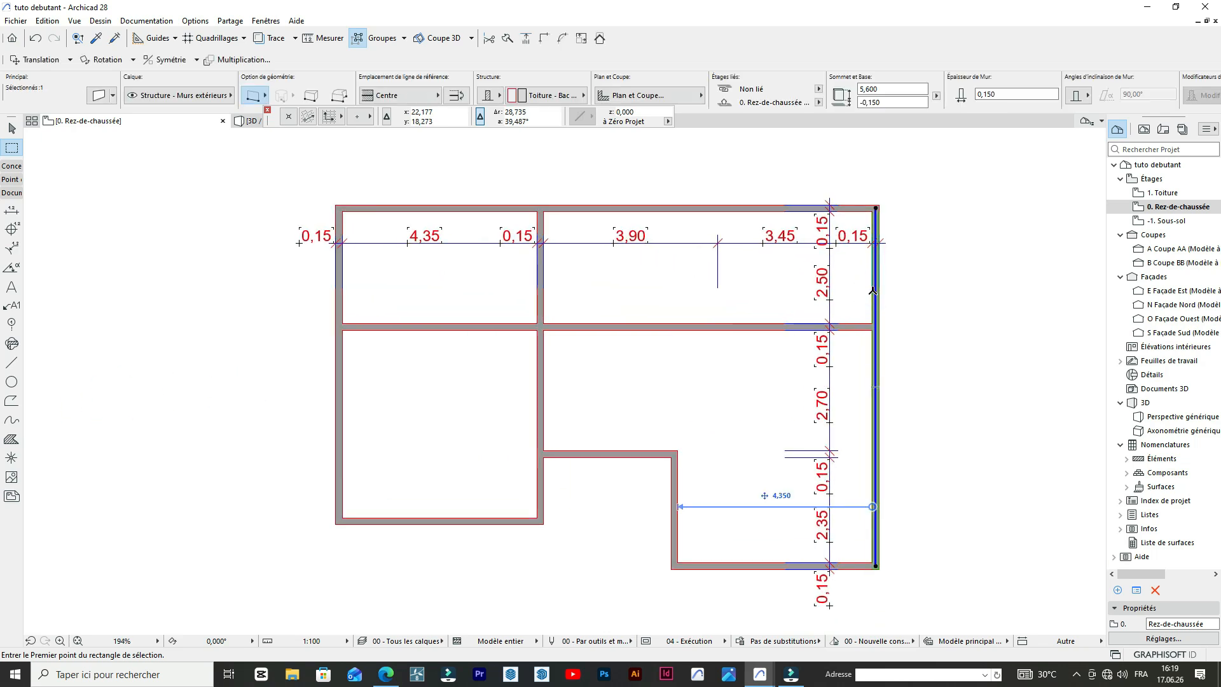
key(ctrl+d)
key(ctrl)
click(875, 290)
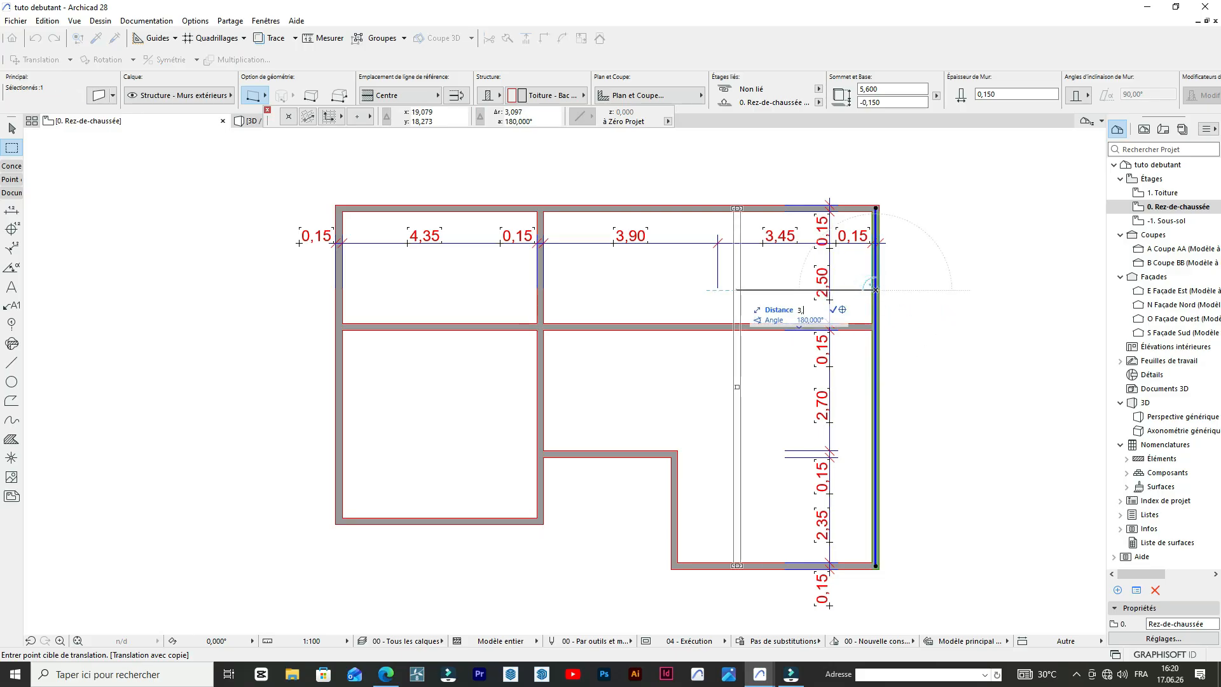
text(3,15)
key(Return)
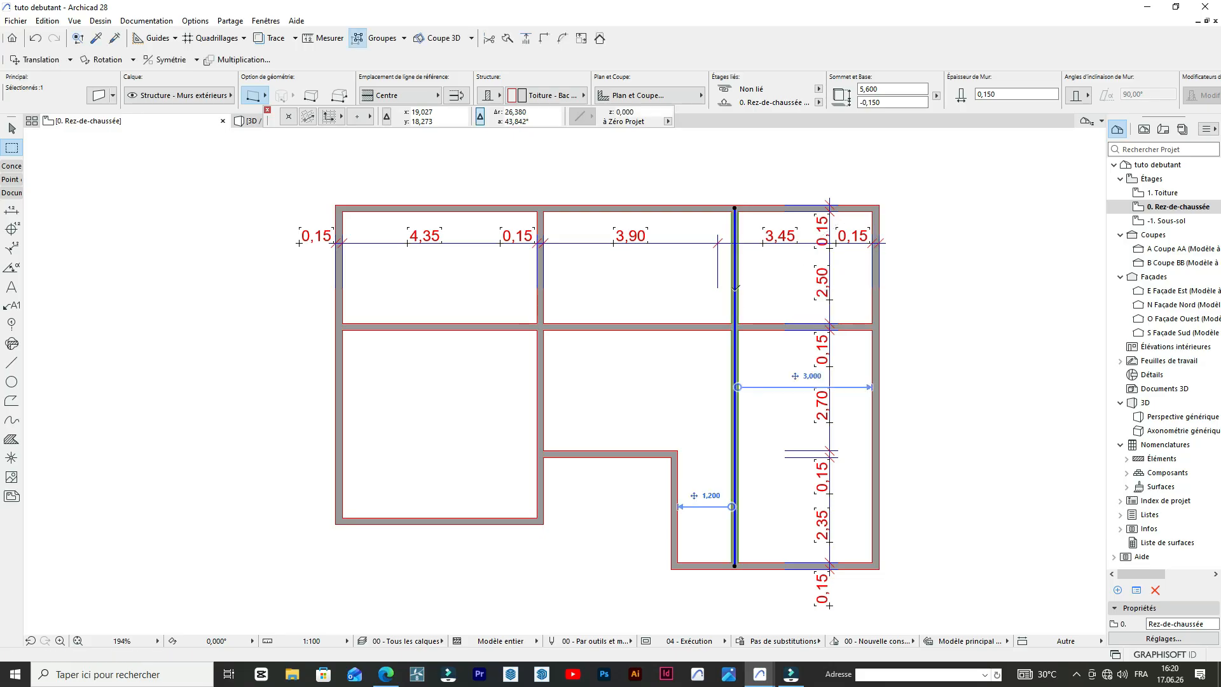
key(Escape)
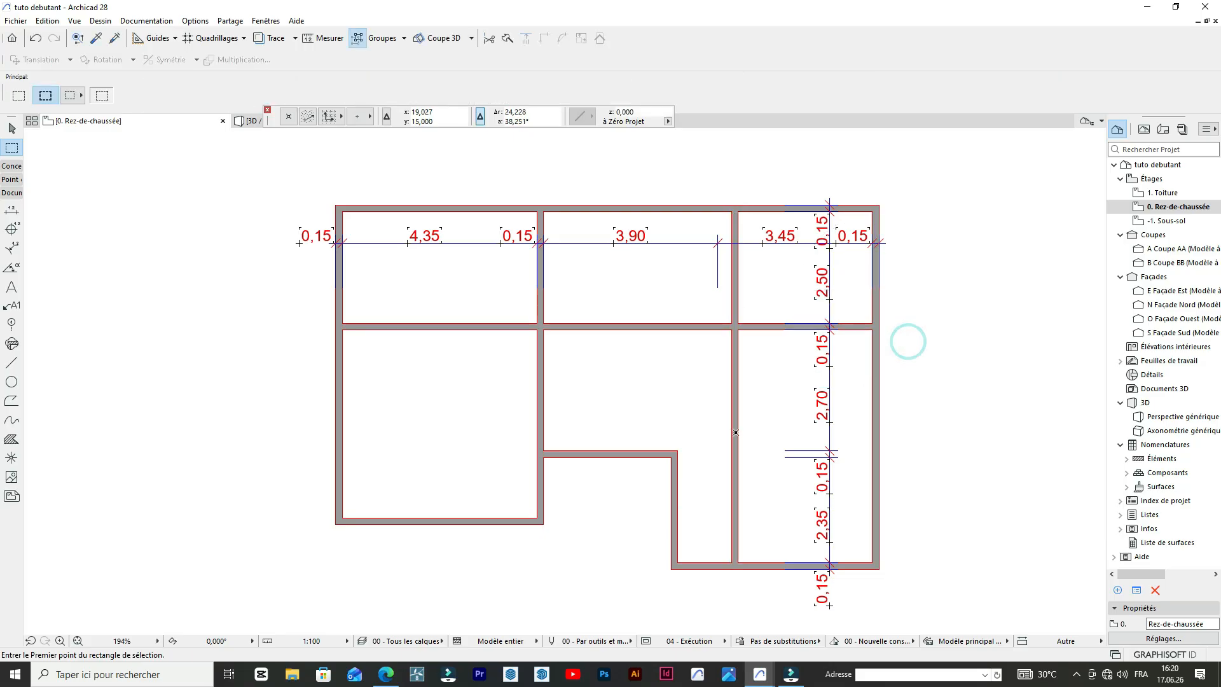
scroll(738, 426, up, 2)
scroll(741, 380, down, 2)
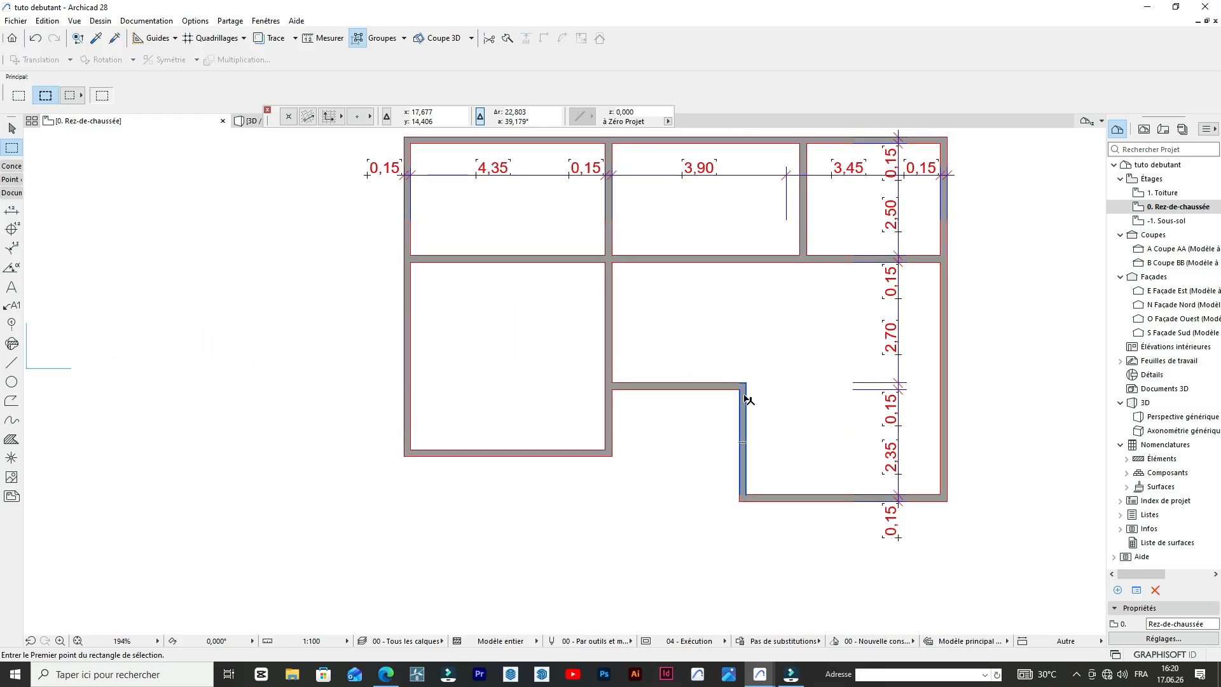
- Stretch the recess's short vertical wall up to the long horizontal partition and deselect it
click(748, 399)
click(743, 386)
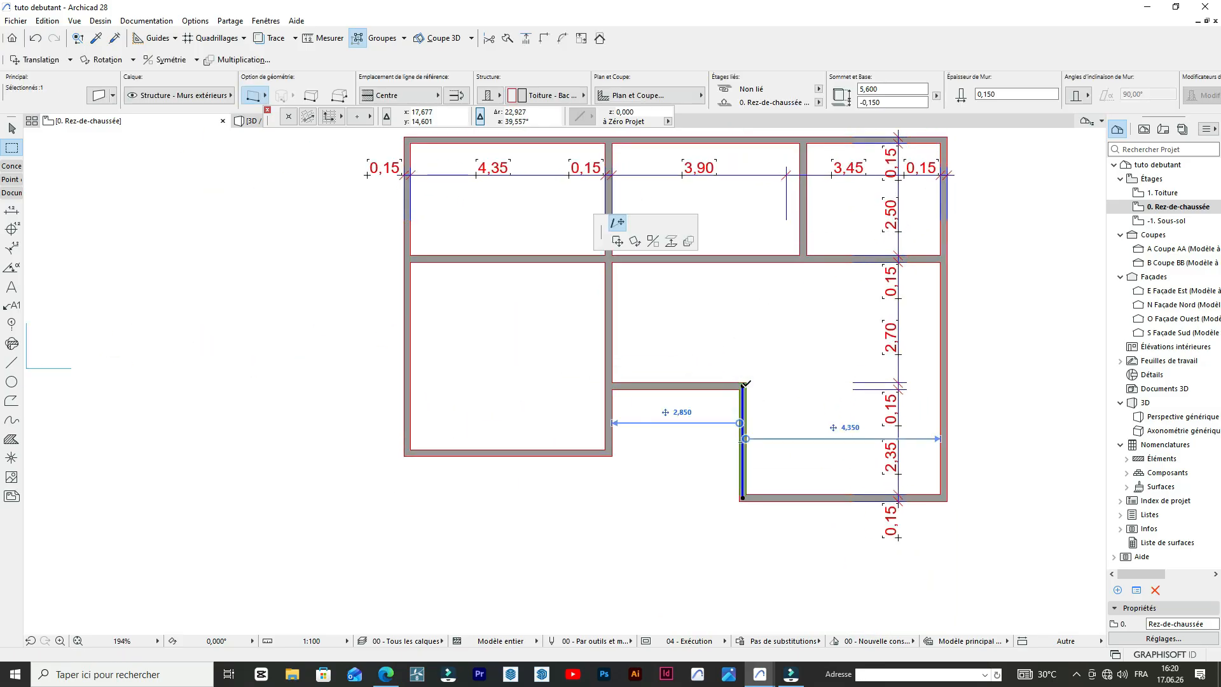
click(743, 321)
click(744, 257)
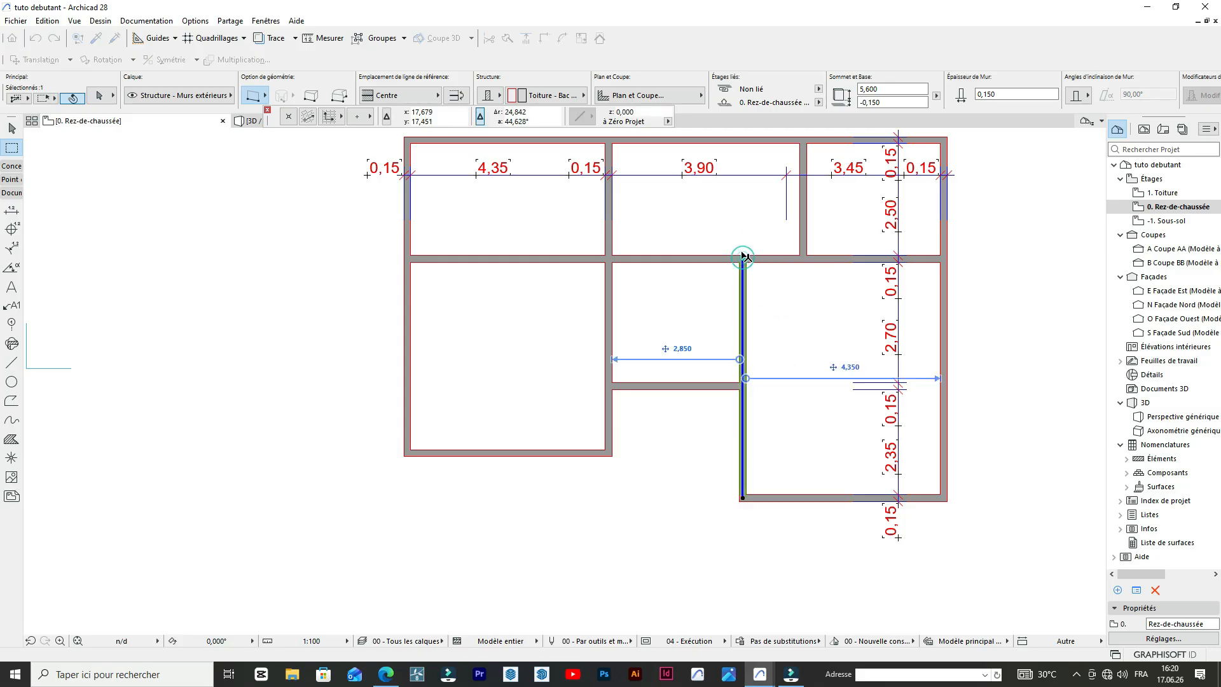
click(743, 232)
scroll(707, 288, down, 6)
scroll(707, 288, up, 5)
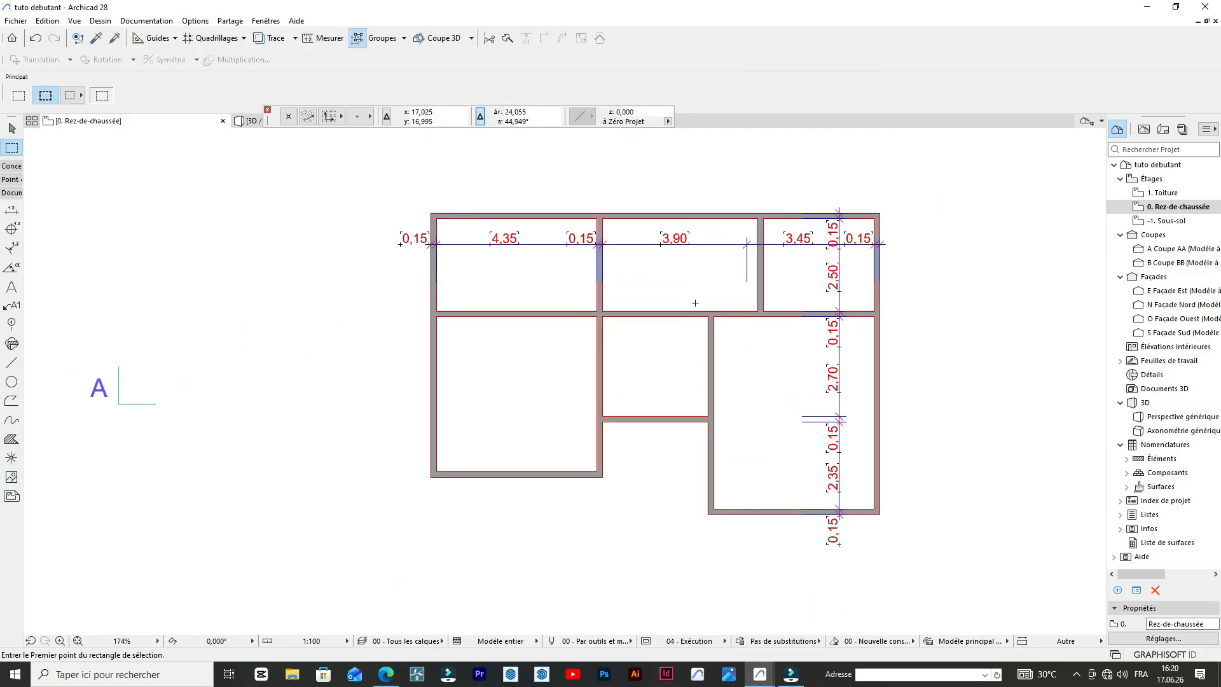
- Copy the long horizontal partition straight down, leaving a clear gap of 1,350 m between it and the copy
scroll(699, 292, down, 3)
scroll(703, 256, up, 6)
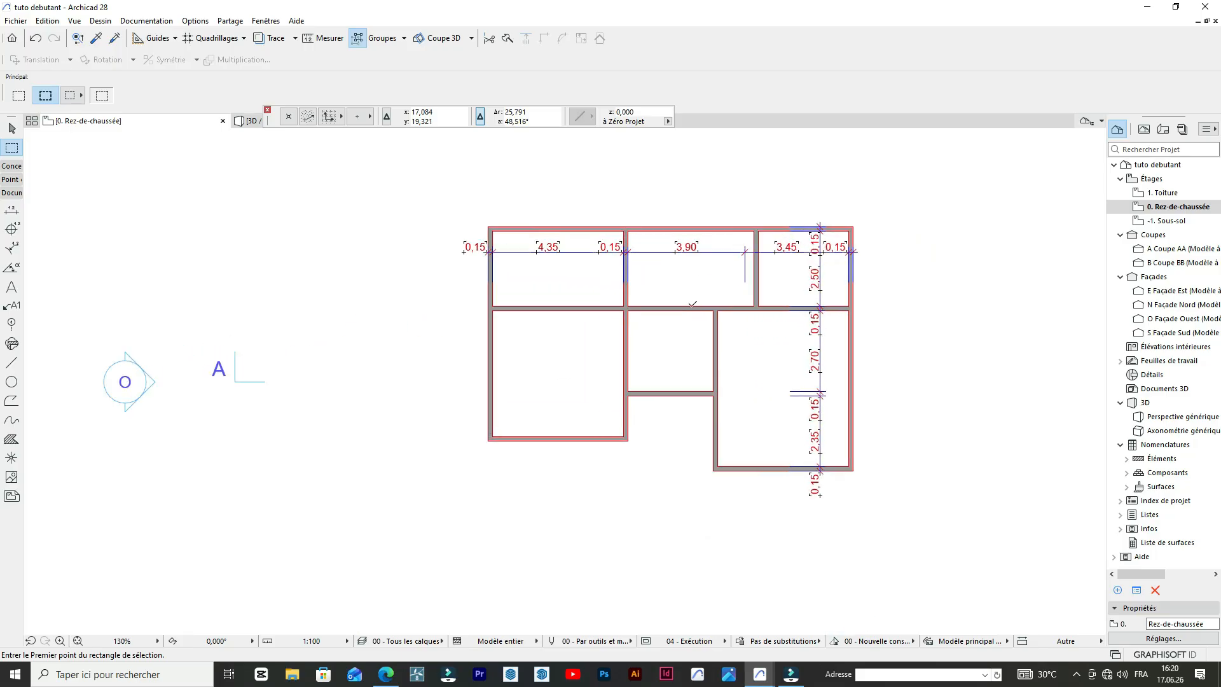
click(685, 294)
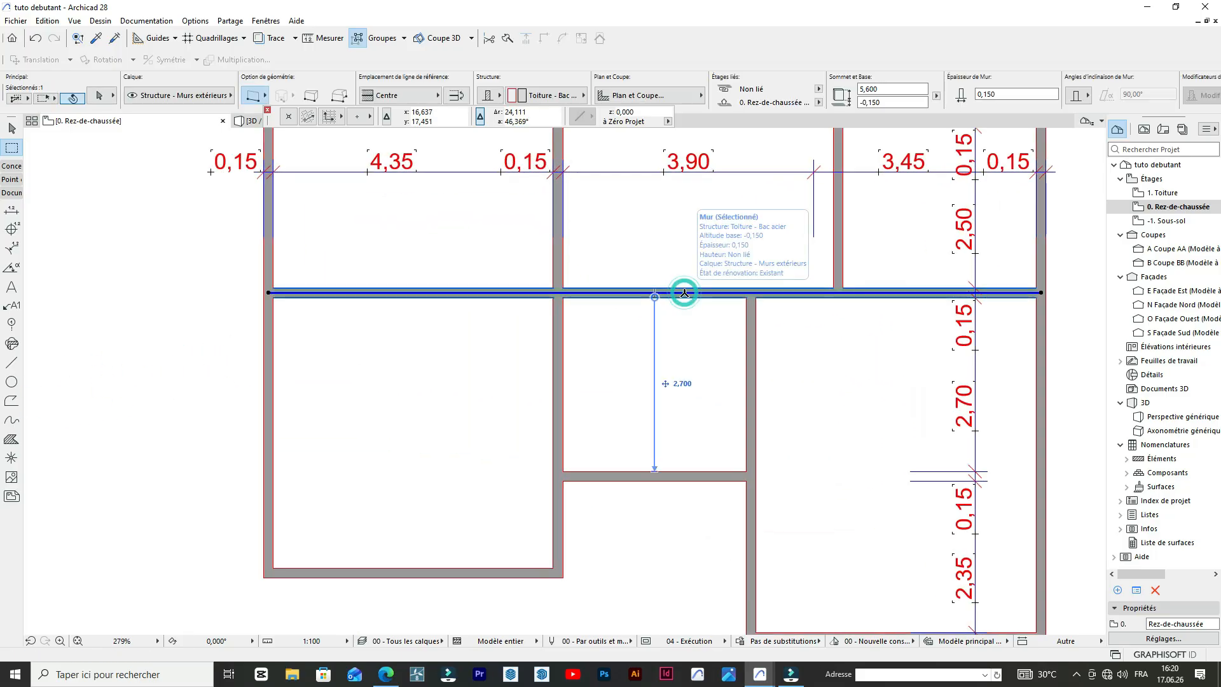
key(ctrl+shift+d)
click(685, 293)
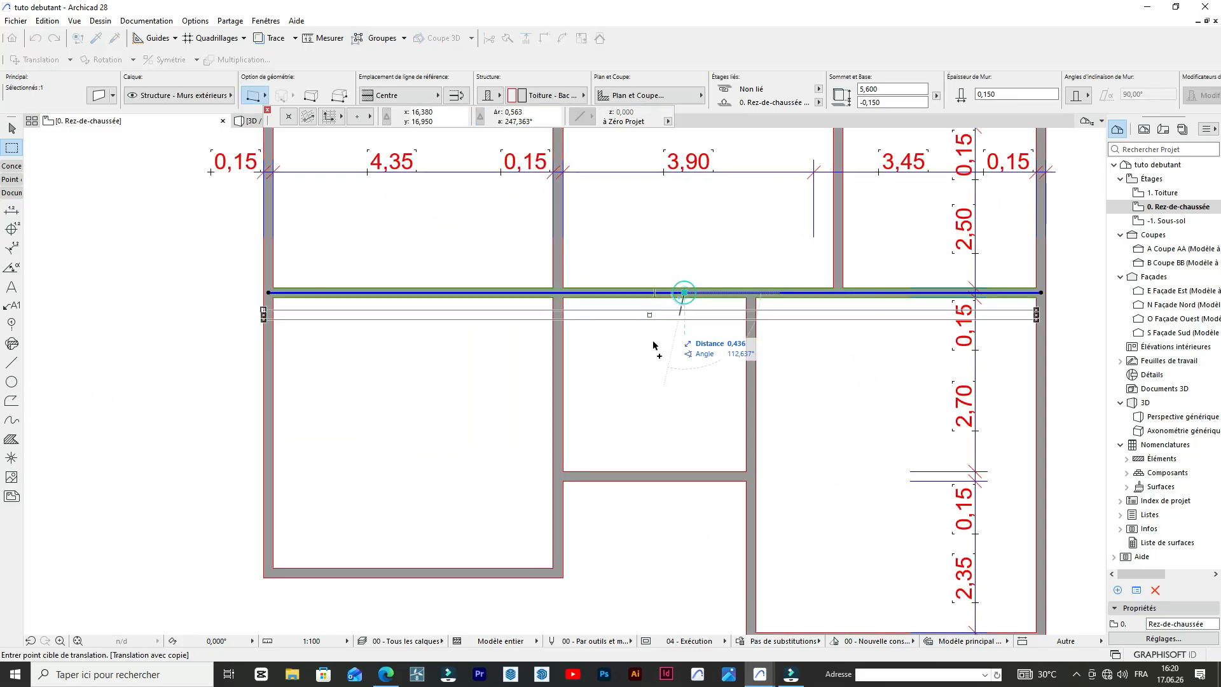
scroll(649, 363, down, 2)
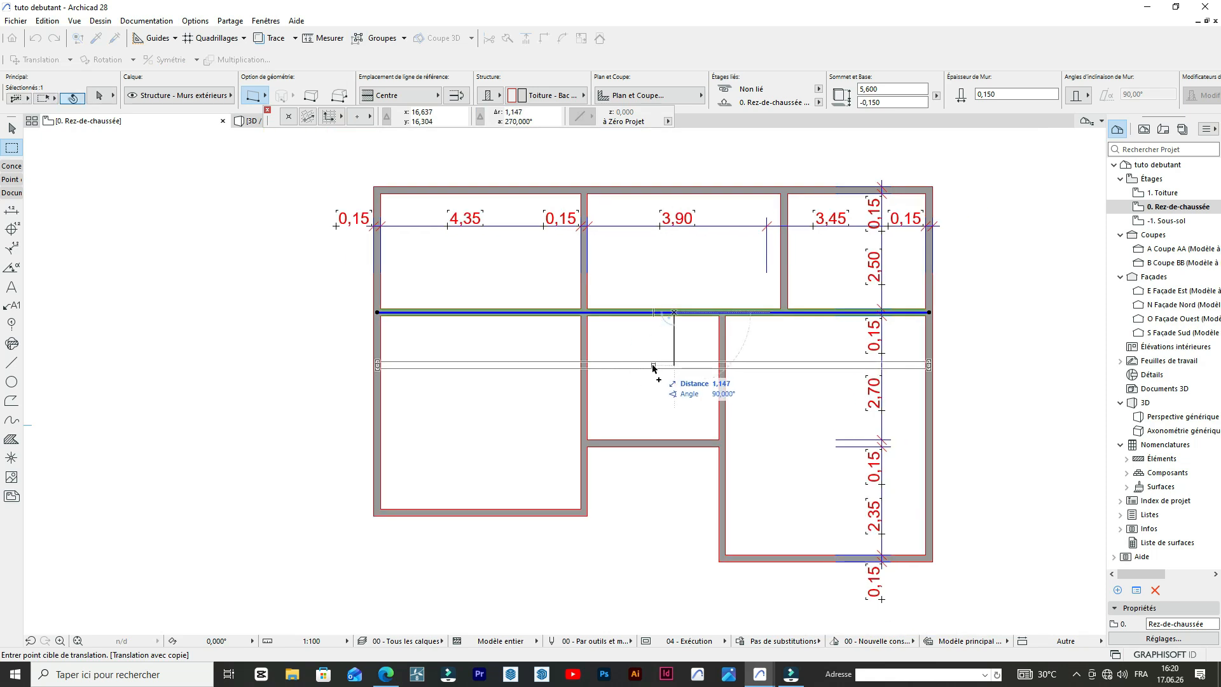
scroll(649, 372, up, 3)
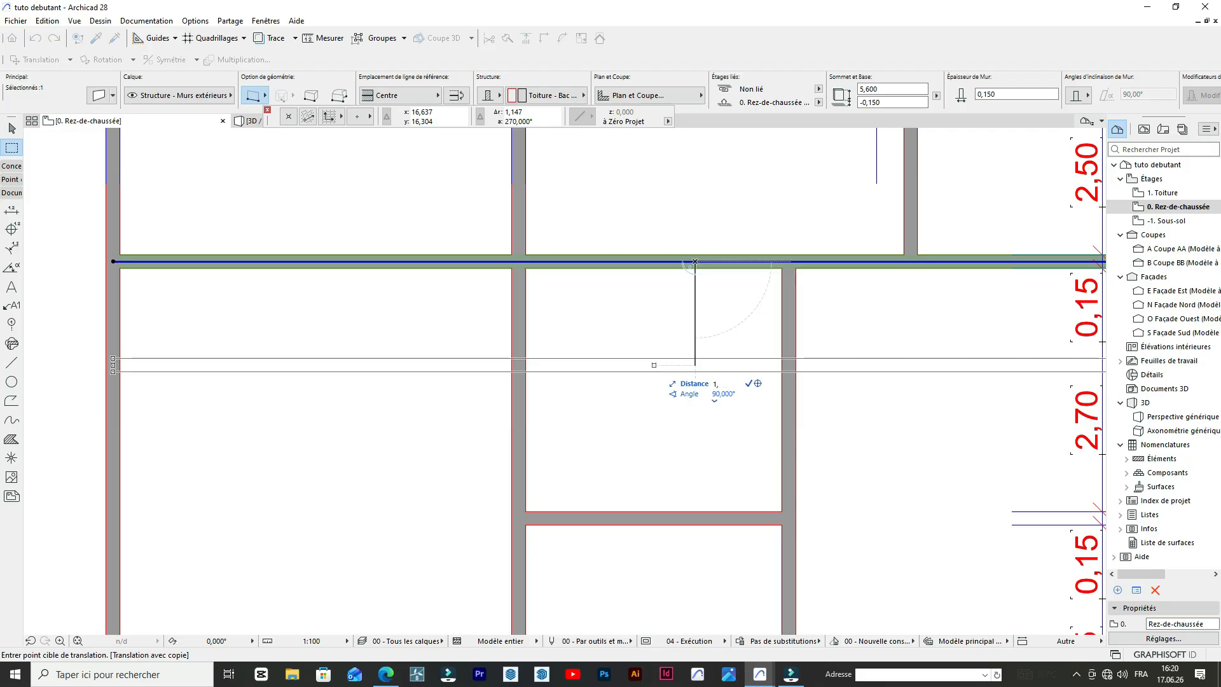
key(Return)
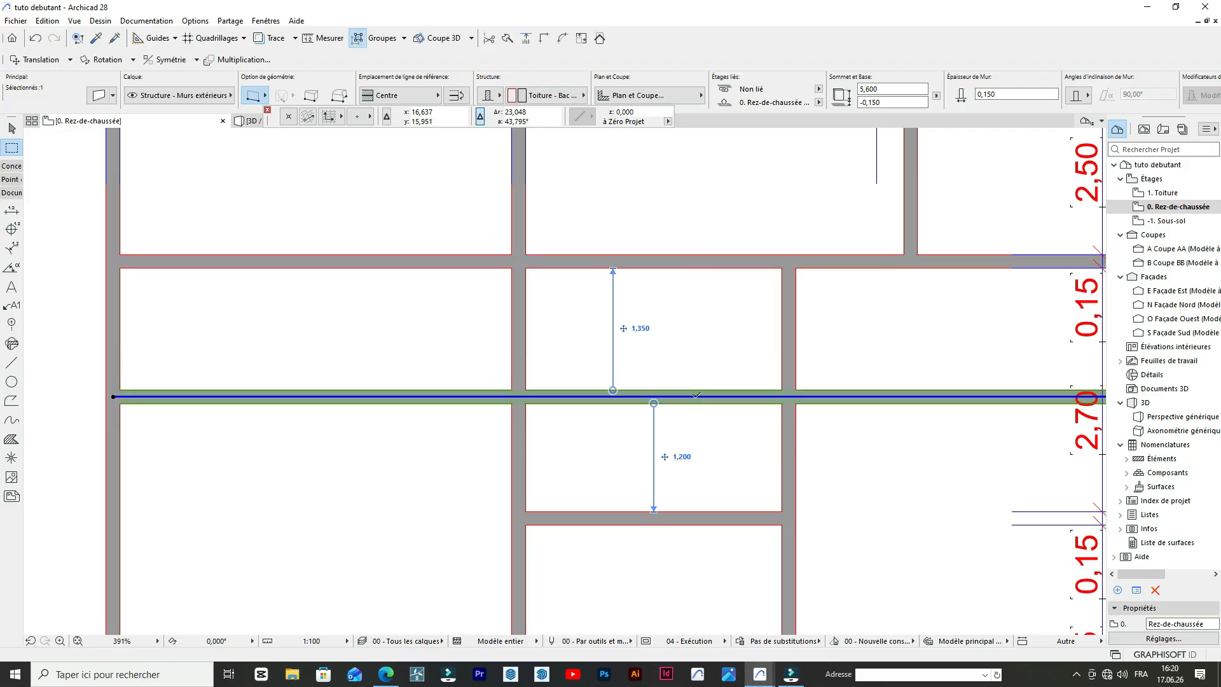
- Move the copied horizontal partition 0,3 m back up
scroll(585, 383, down, 3)
scroll(674, 394, up, 2)
key(ctrl+d)
click(673, 394)
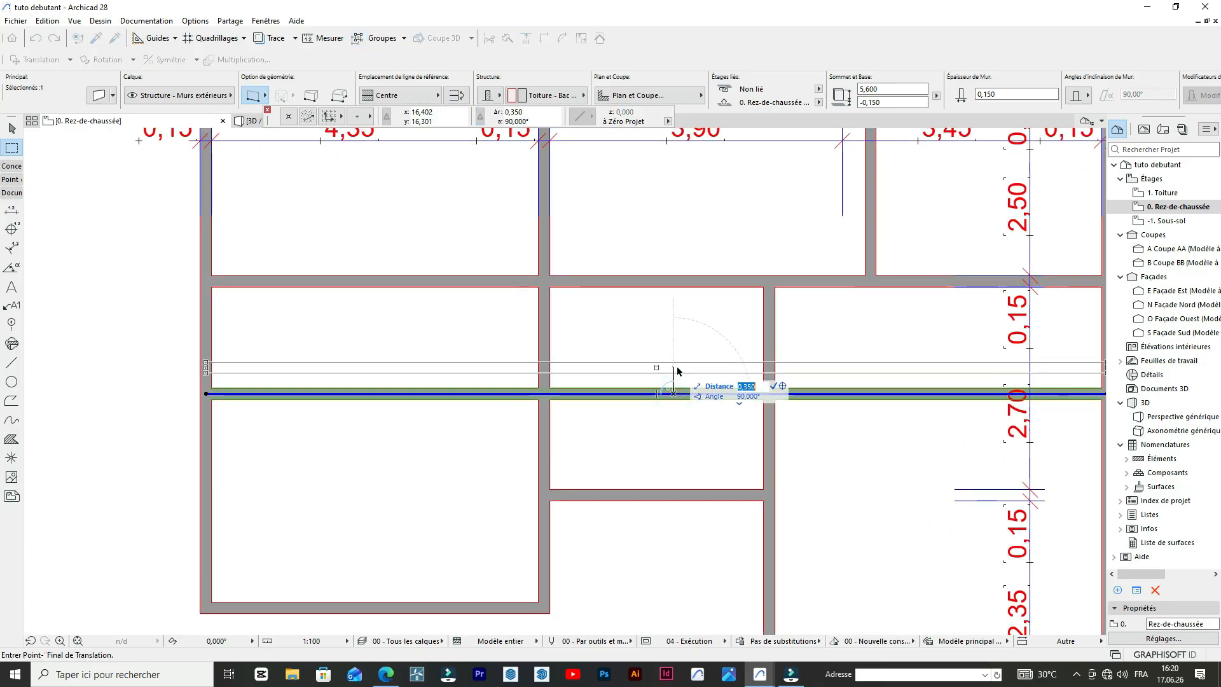
text(0,3)
key(Return)
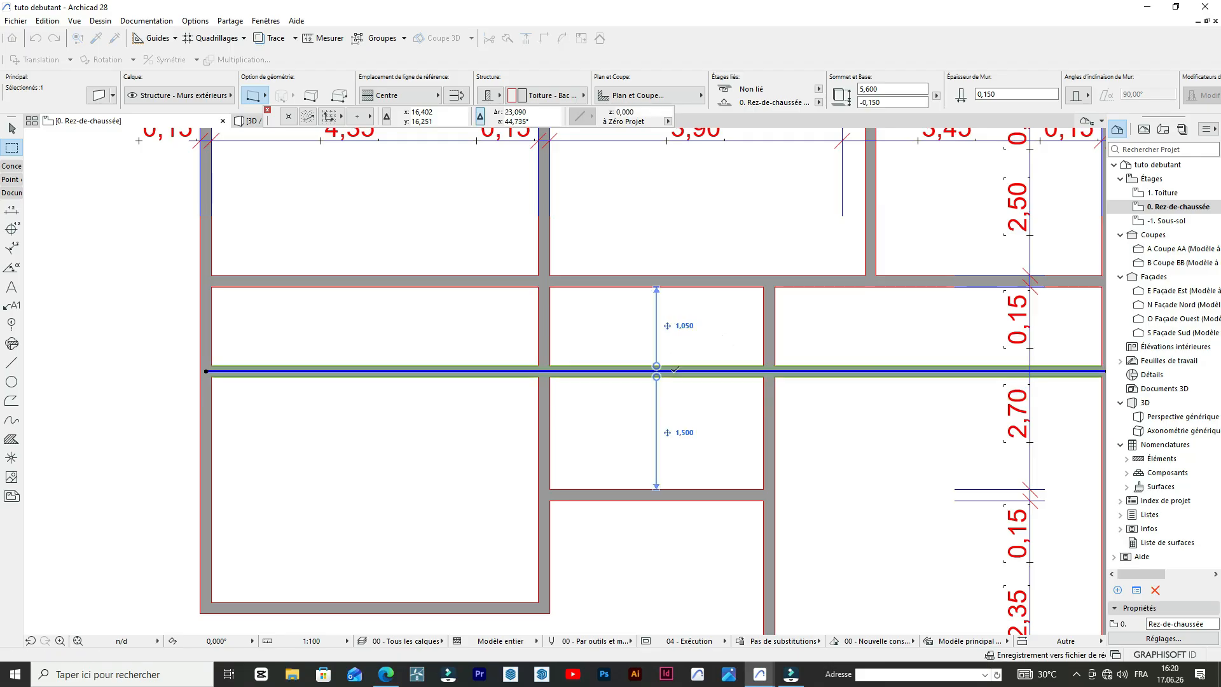
- Trim the copied horizontal partition out of the large east and west rooms, keeping only its middle segment
scroll(785, 344, down, 3)
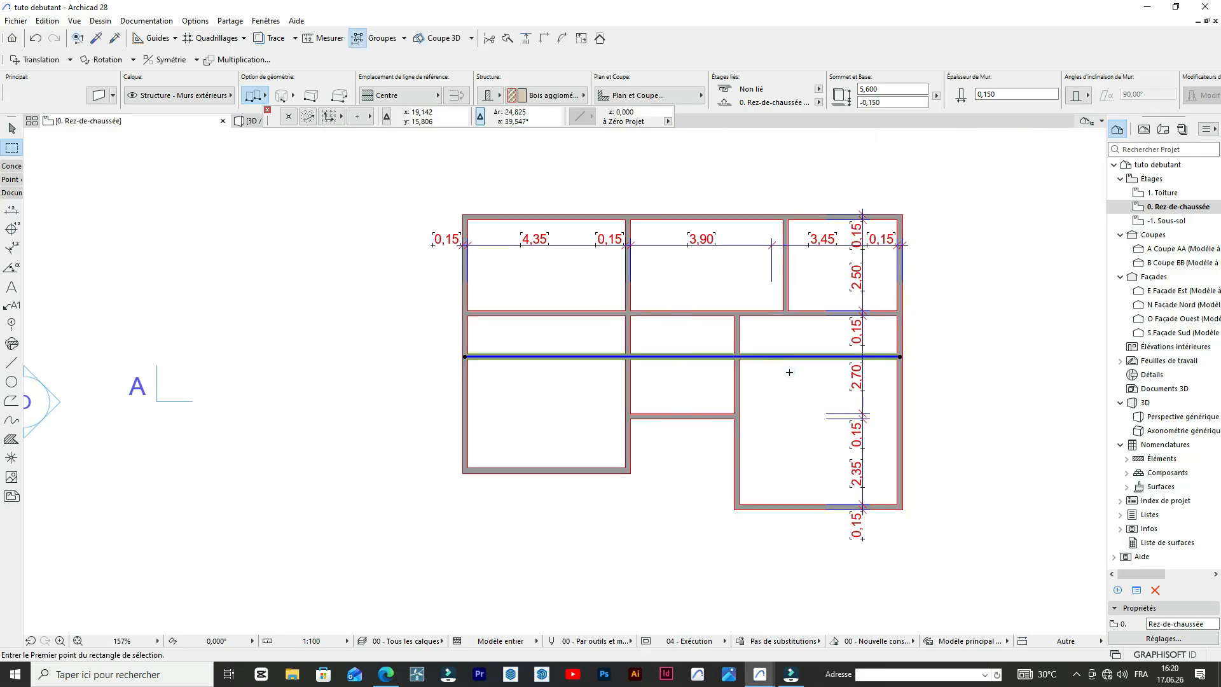
click(788, 371)
scroll(821, 363, up, 2)
scroll(820, 351, down, 2)
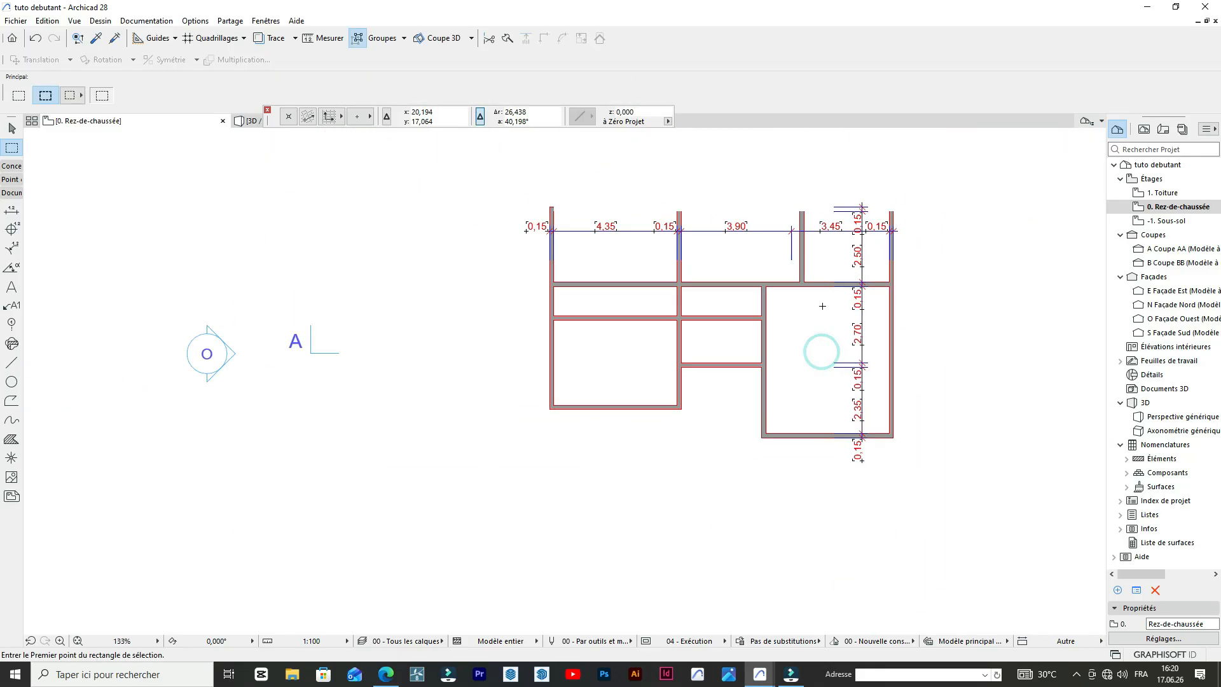
scroll(662, 295, up, 2)
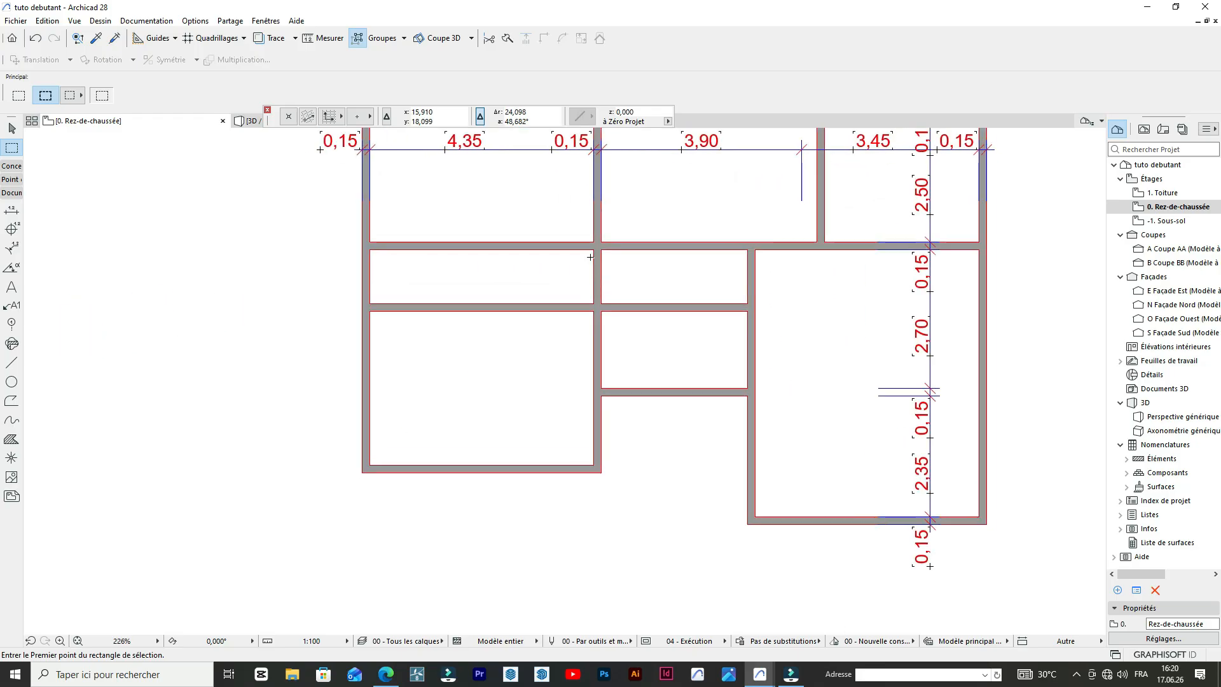
click(551, 312)
scroll(343, 334, down, 5)
scroll(736, 286, up, 6)
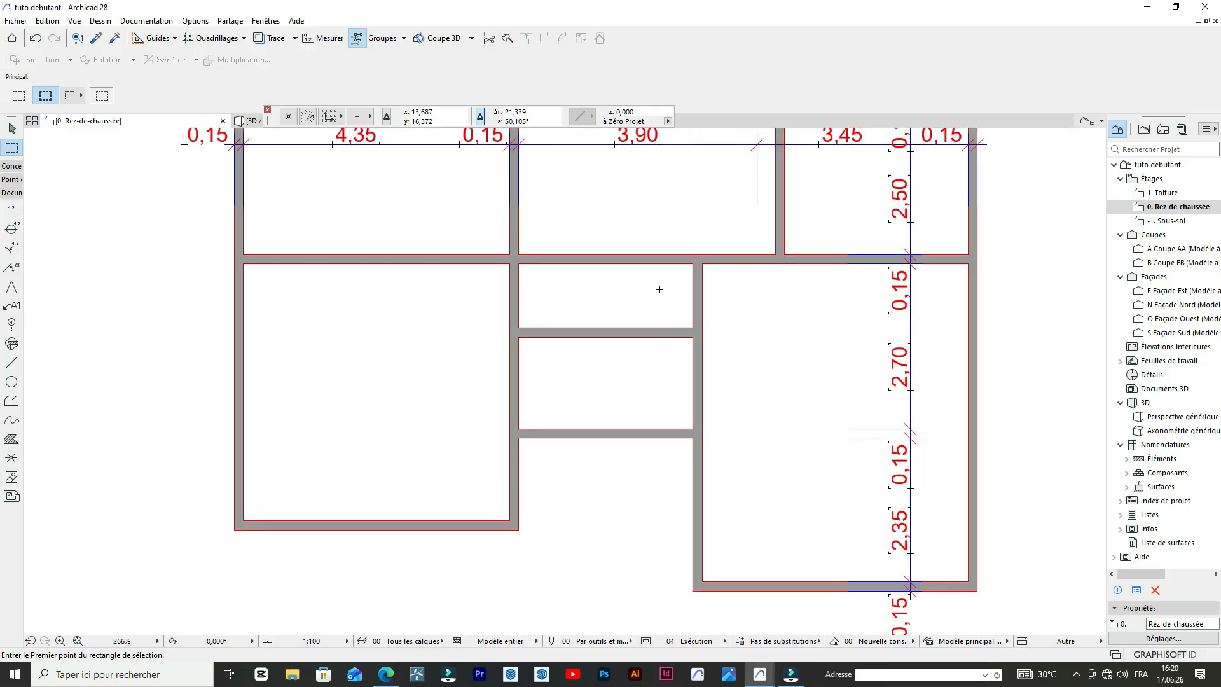
- Trim the vertical partition's segment between the long horizontal partition and the small central room
scroll(722, 287, down, 5)
scroll(692, 306, up, 3)
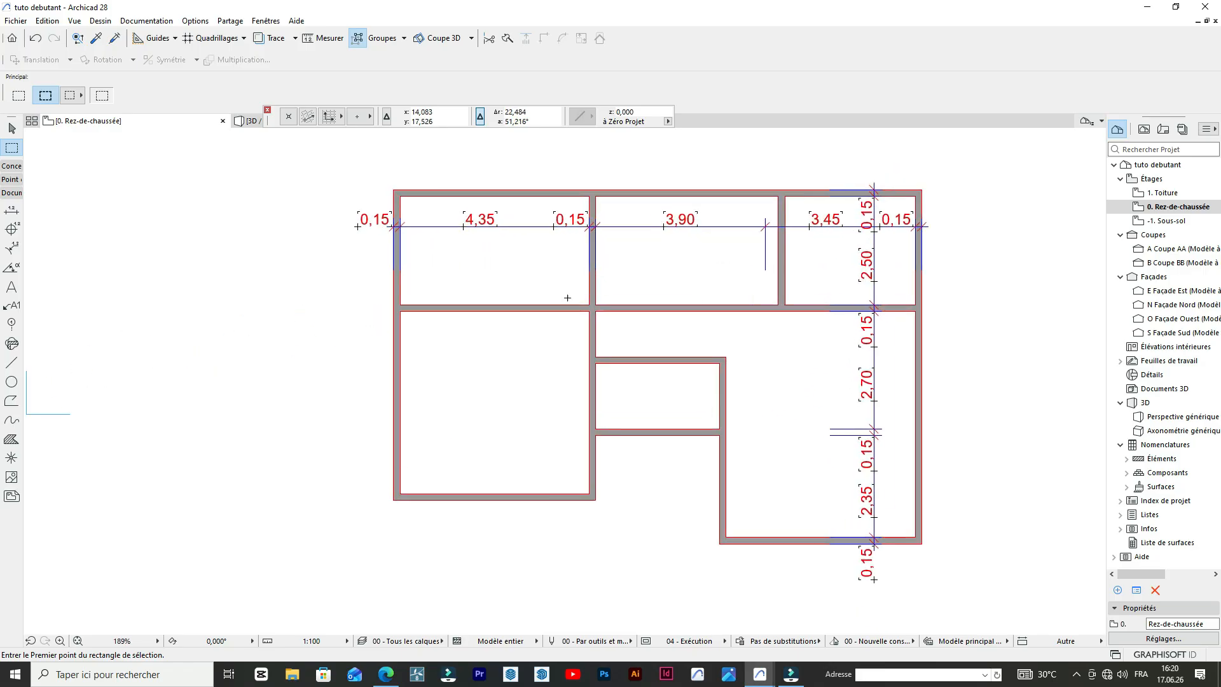
scroll(731, 261, up, 3)
scroll(740, 257, down, 4)
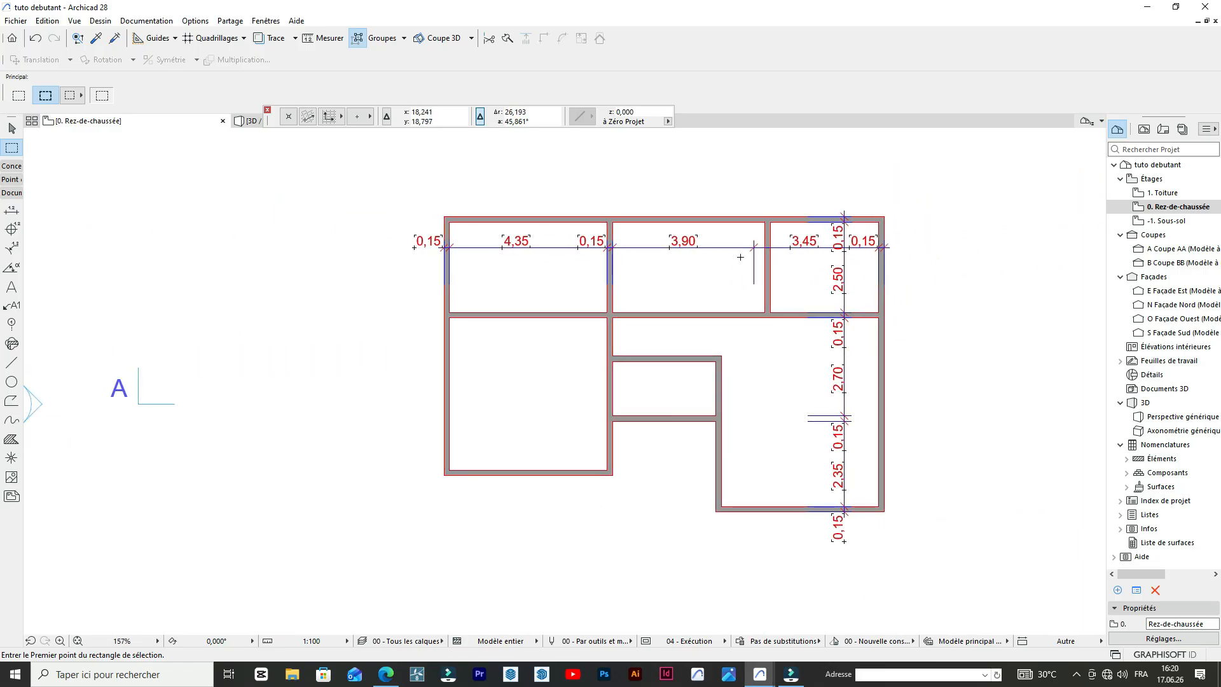
scroll(741, 257, up, 4)
click(789, 208)
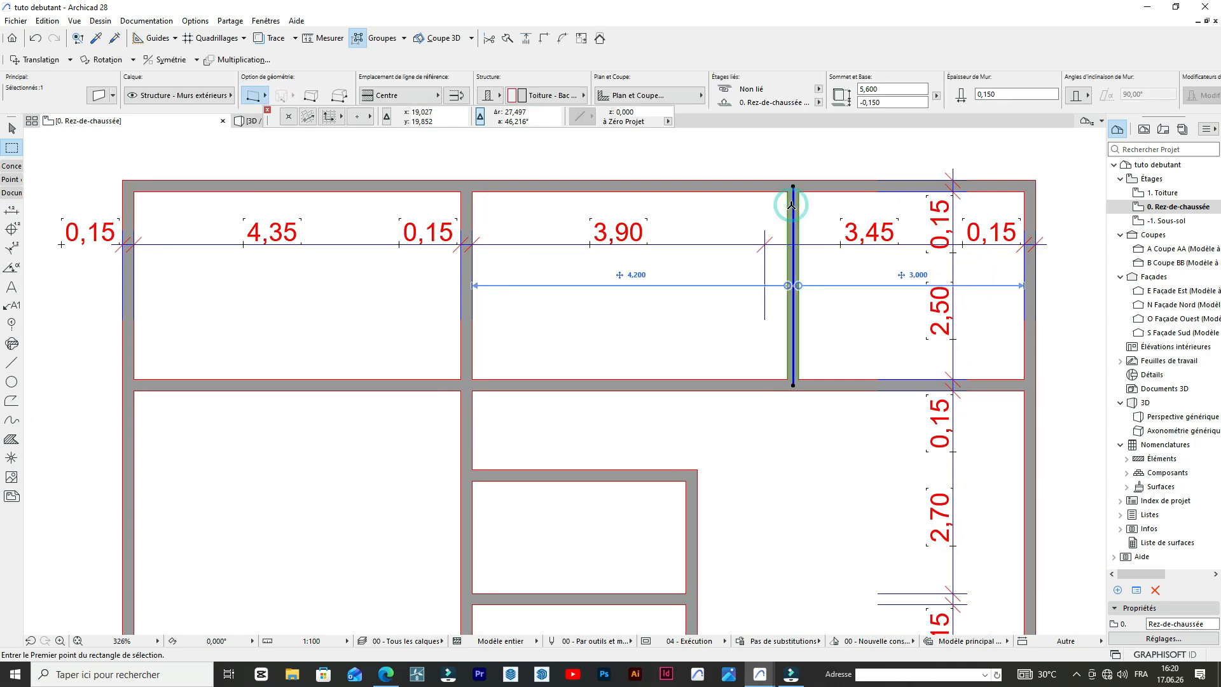
key(ctrl+d)
click(791, 205)
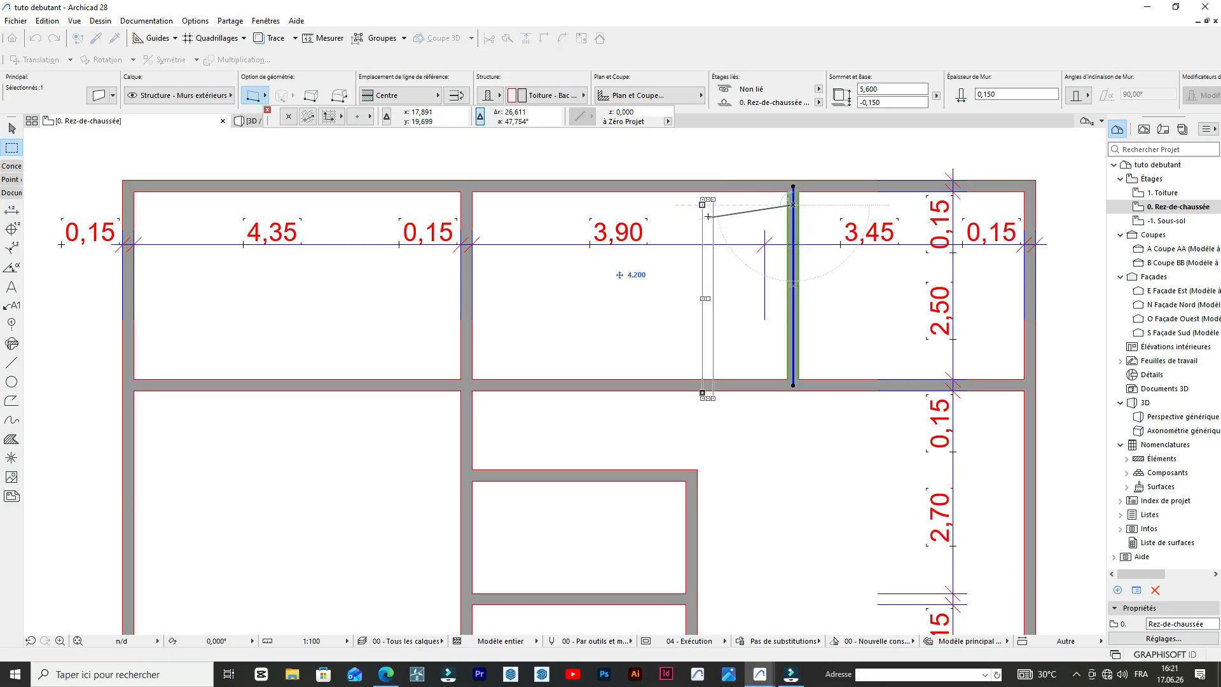
key(Escape)
key(Escape)
scroll(737, 409, down, 2)
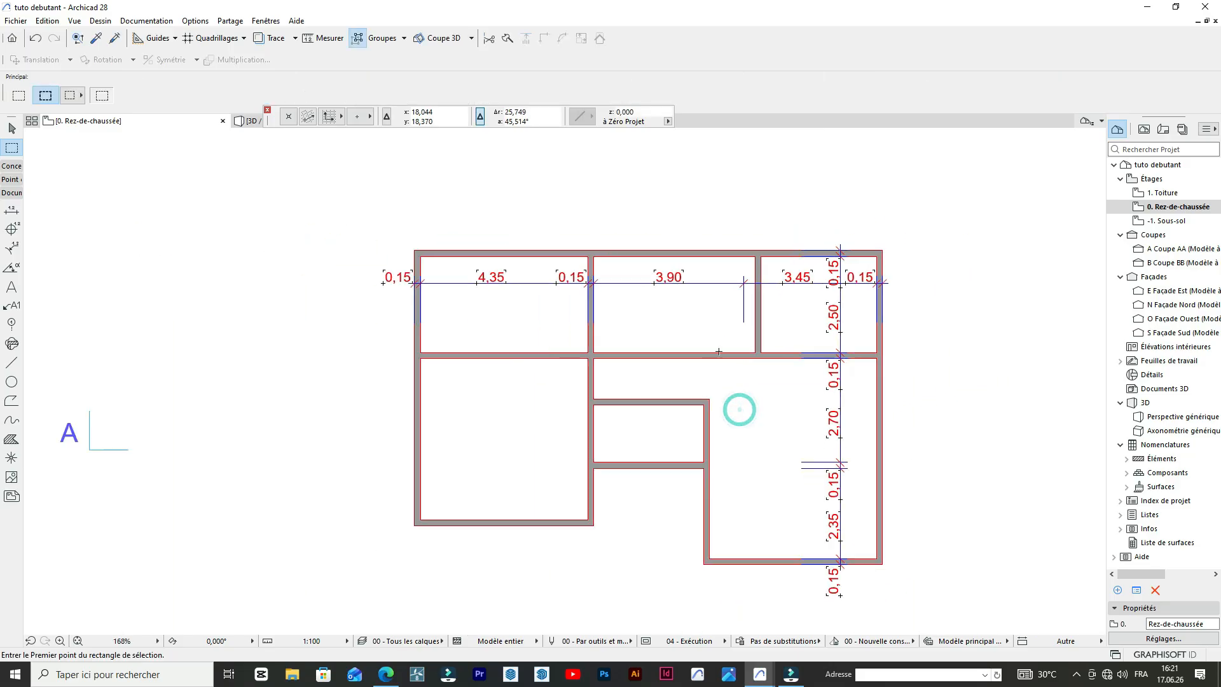
scroll(706, 367, down, 1)
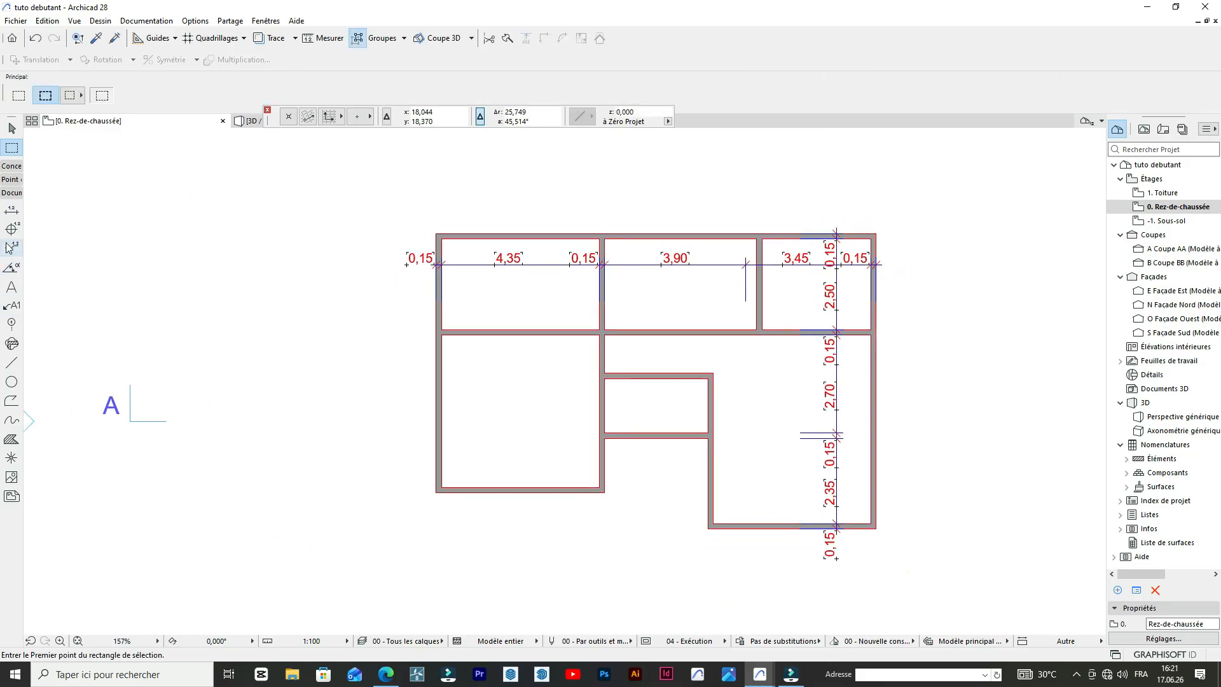
- Dimension the upper row of rooms with a second horizontal chain from the west exterior wall to the eastern vertical partition
click(13, 216)
scroll(720, 248, up, 5)
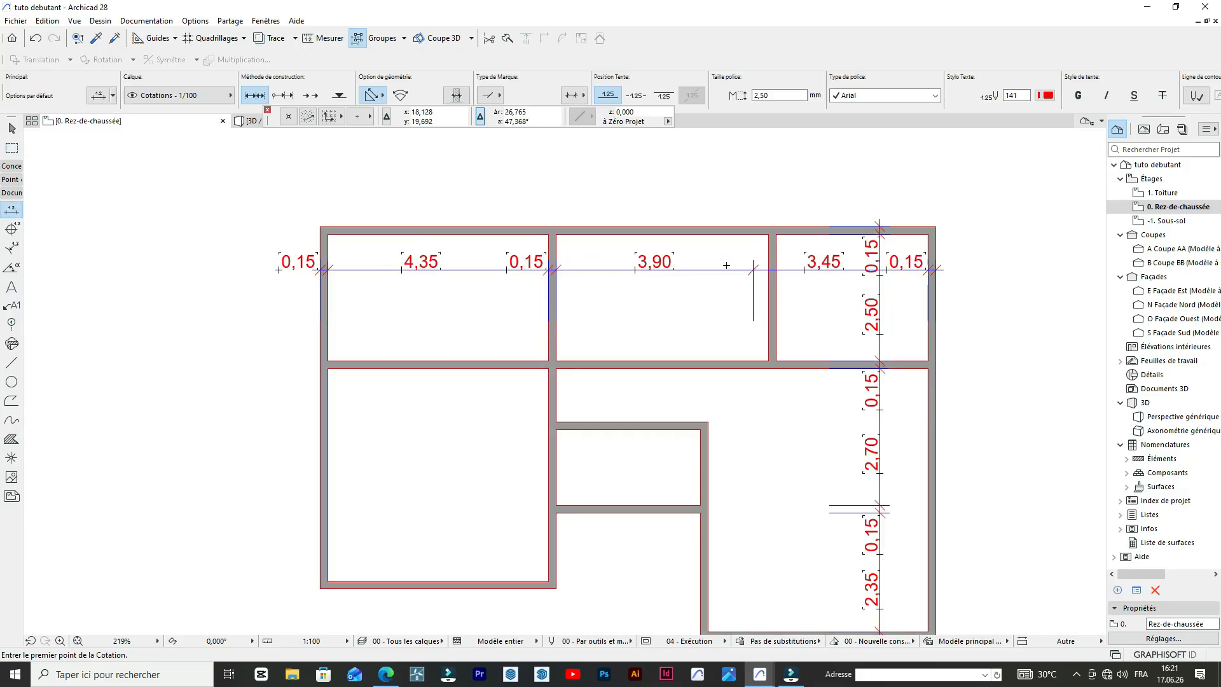
scroll(580, 288, down, 4)
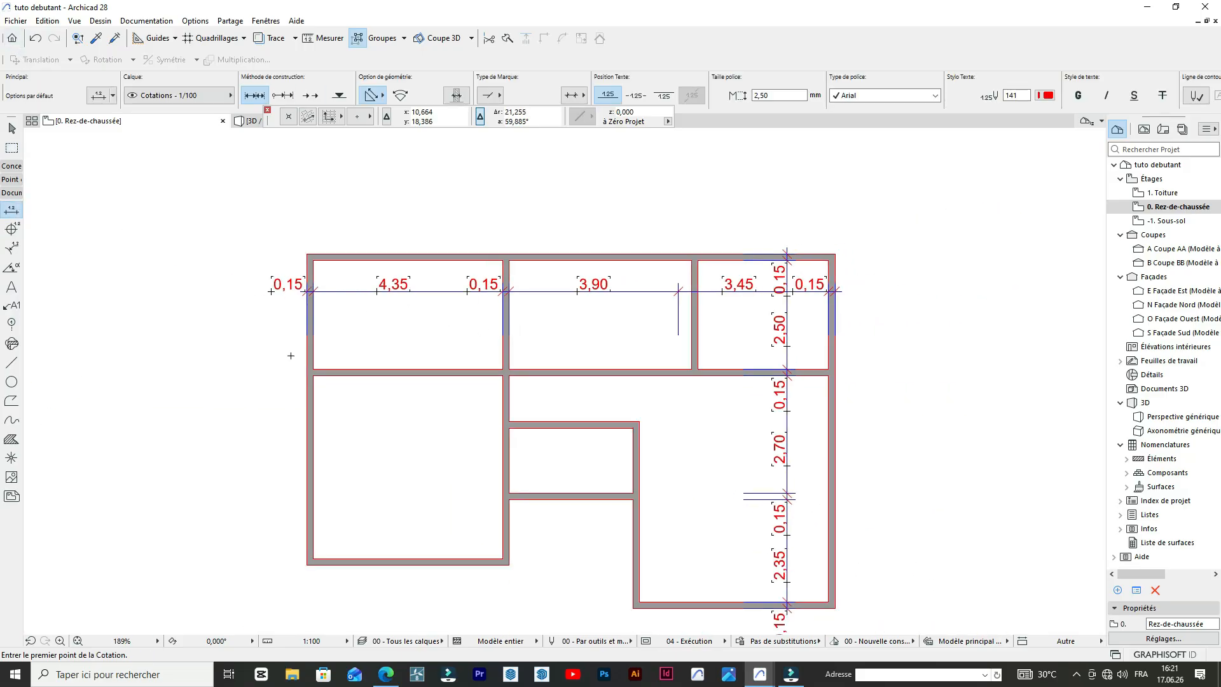
click(311, 345)
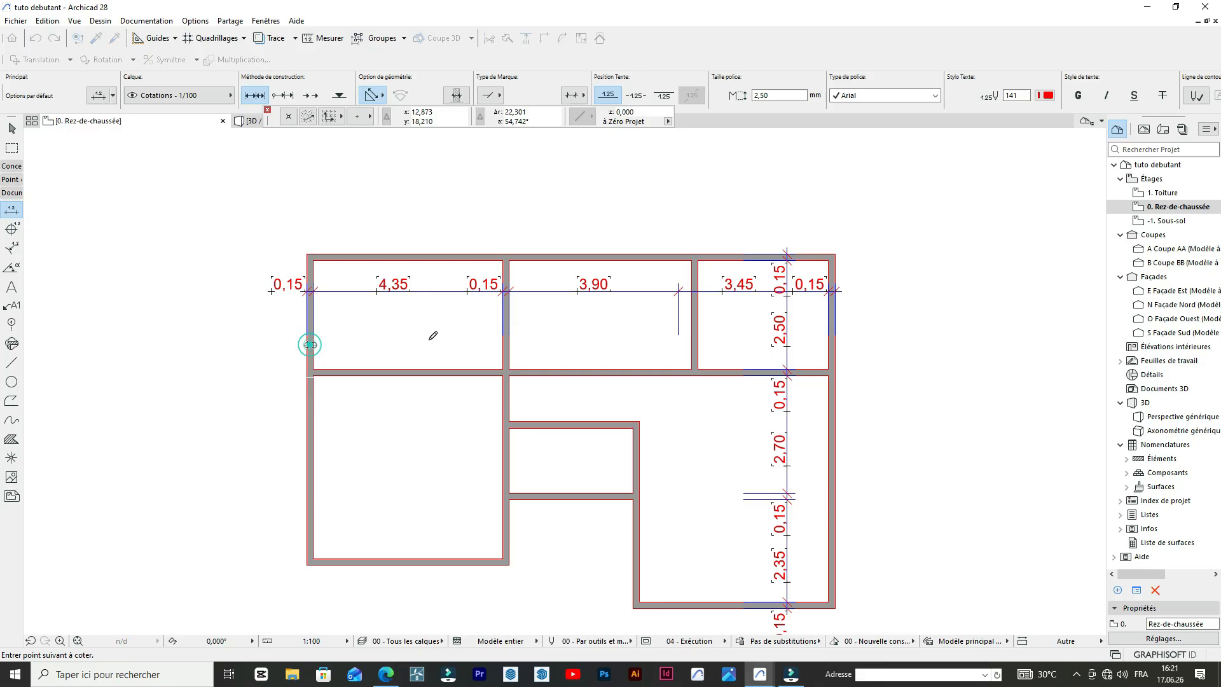
click(506, 350)
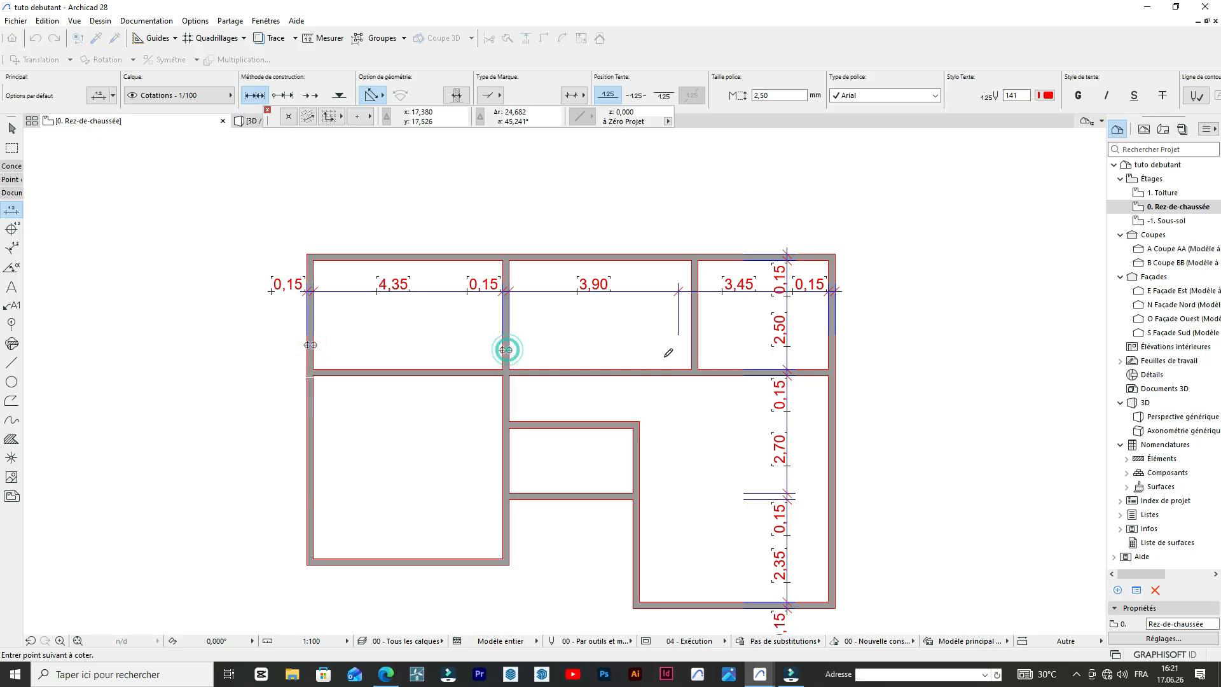
scroll(668, 318, up, 3)
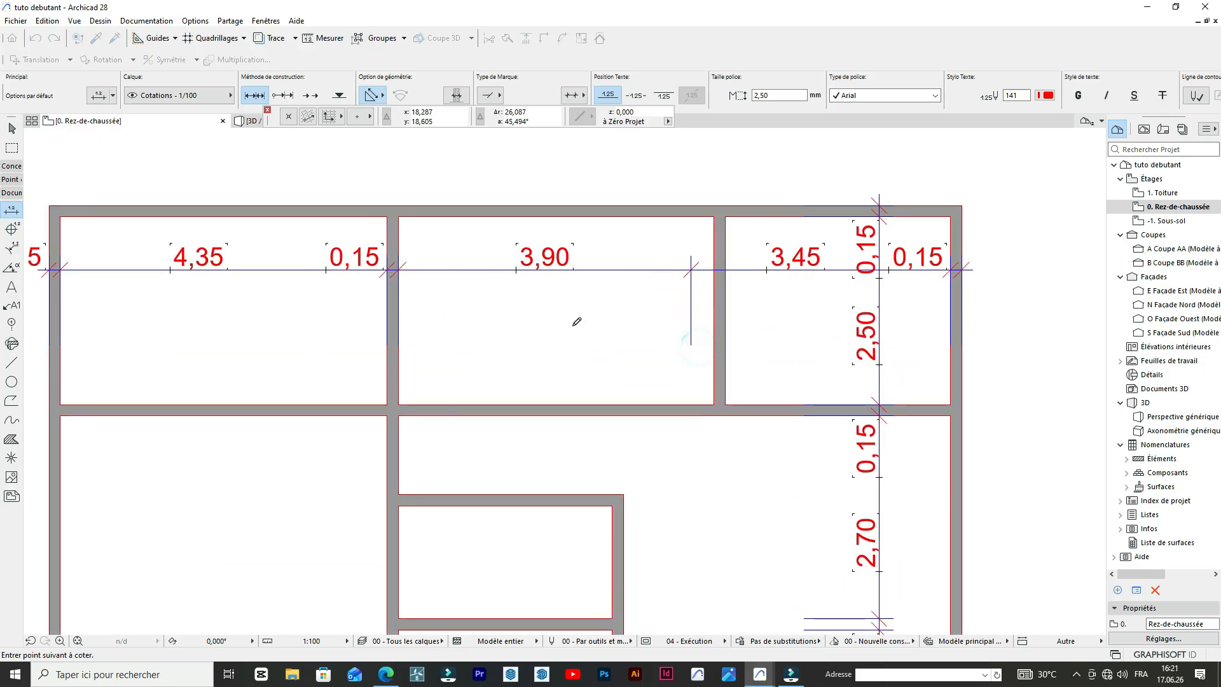
double_click(506, 332)
click(506, 332)
scroll(584, 328, down, 3)
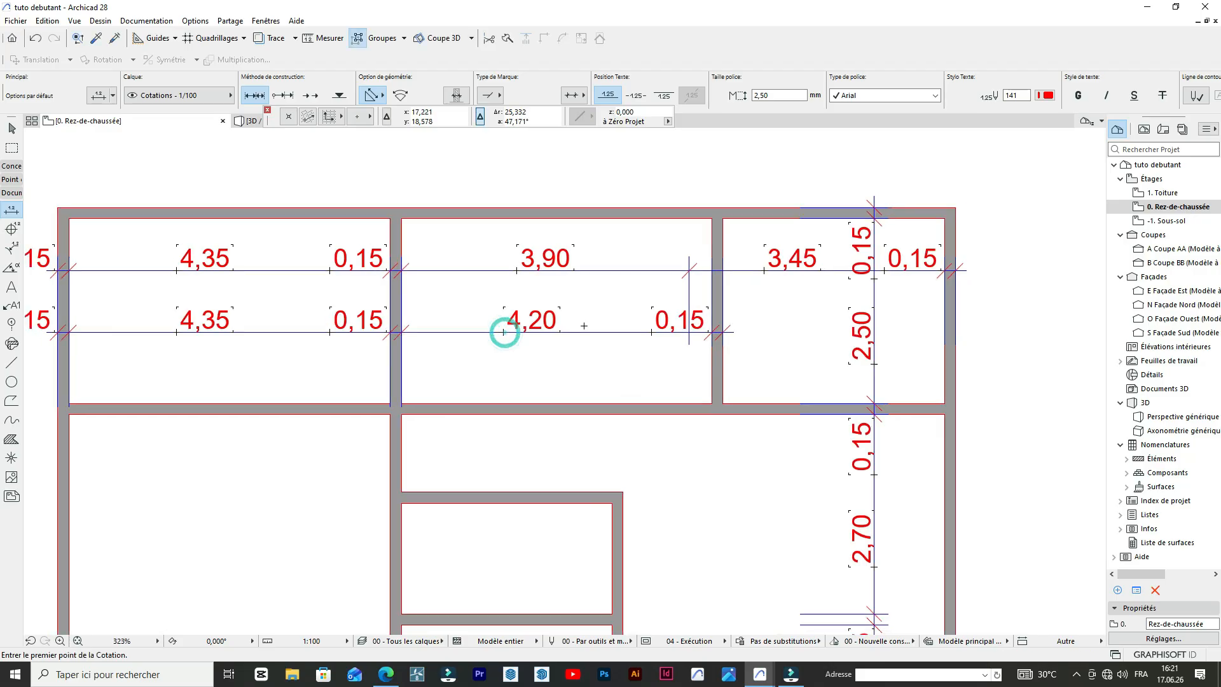
- Examine the partitions and clear distances around the small central room
scroll(535, 335, up, 3)
scroll(627, 344, down, 3)
scroll(636, 350, up, 3)
shift+click(623, 415)
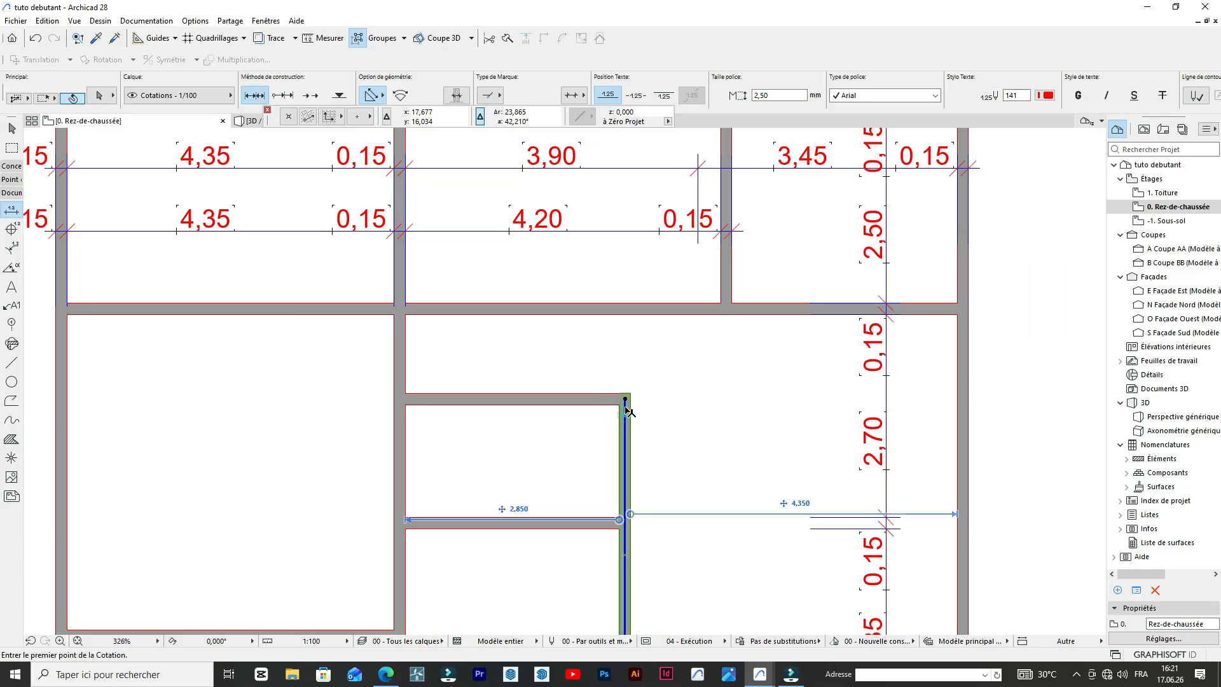
key(Escape)
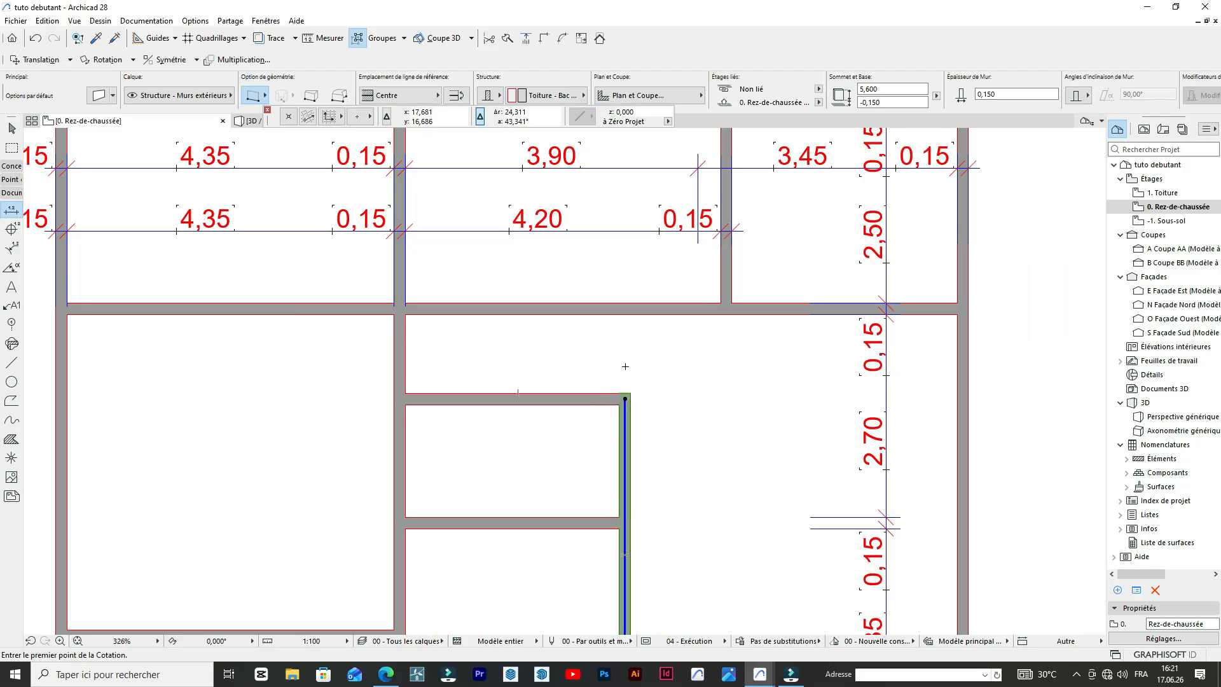
scroll(624, 363, down, 5)
scroll(662, 339, up, 4)
scroll(594, 349, down, 1)
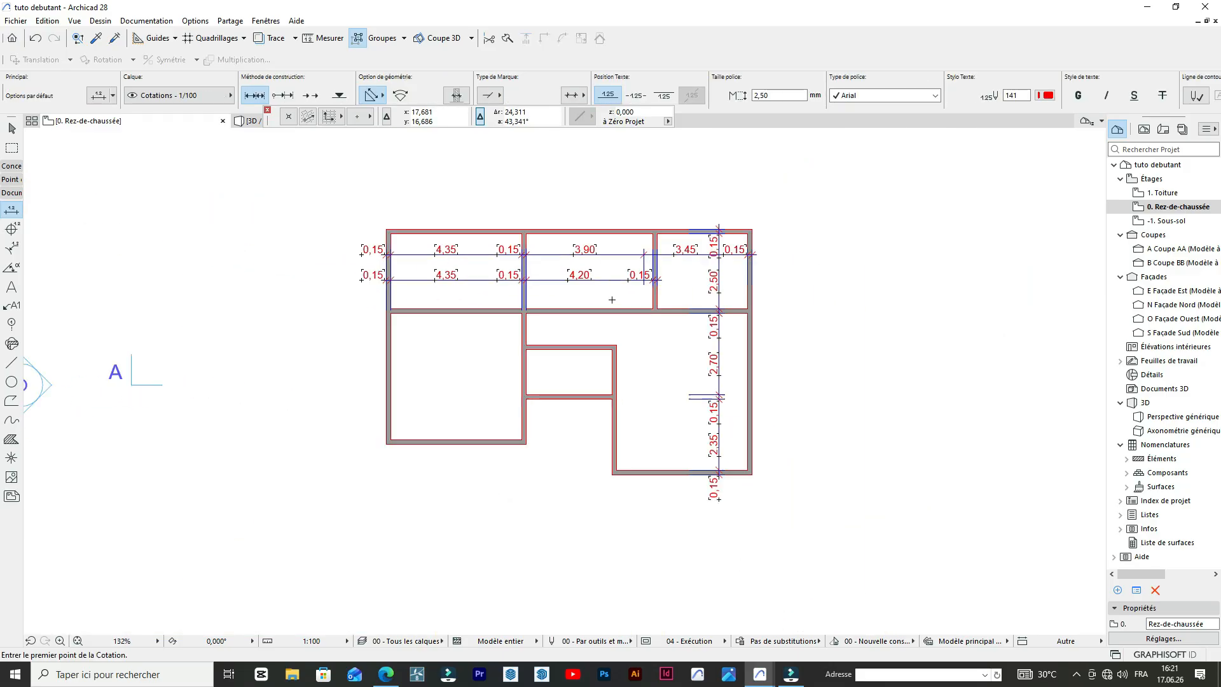
scroll(545, 346, up, 5)
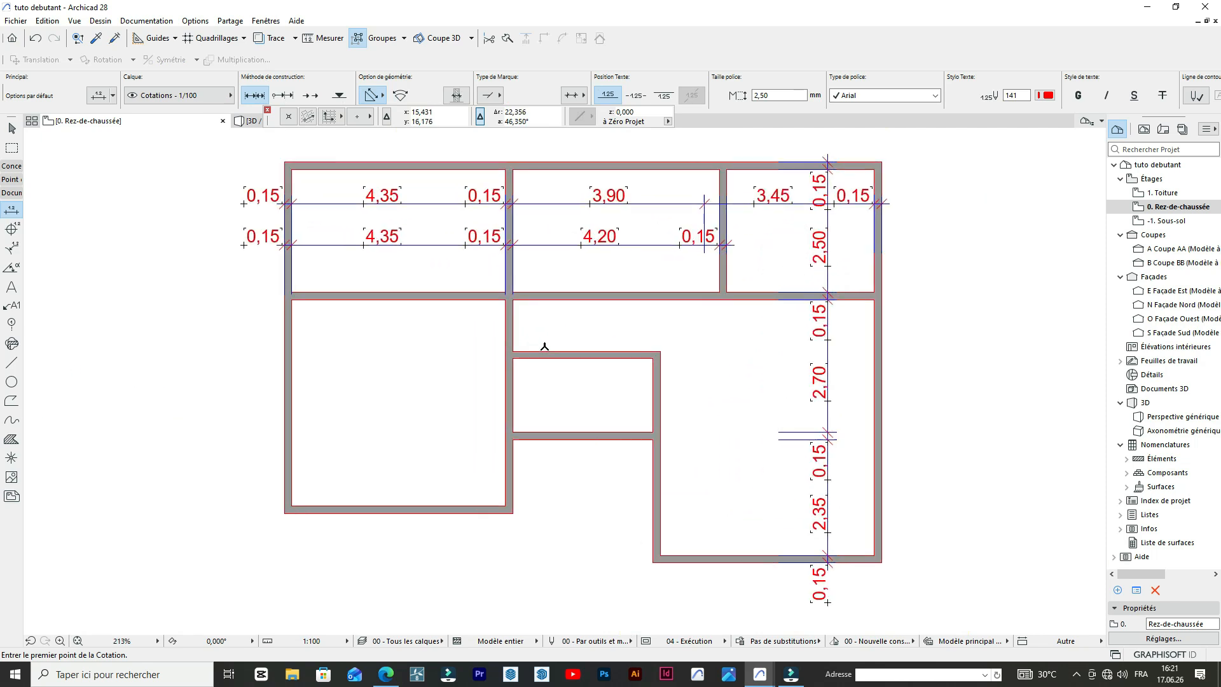
scroll(602, 375, down, 6)
scroll(601, 392, up, 6)
scroll(560, 372, down, 5)
scroll(553, 366, up, 4)
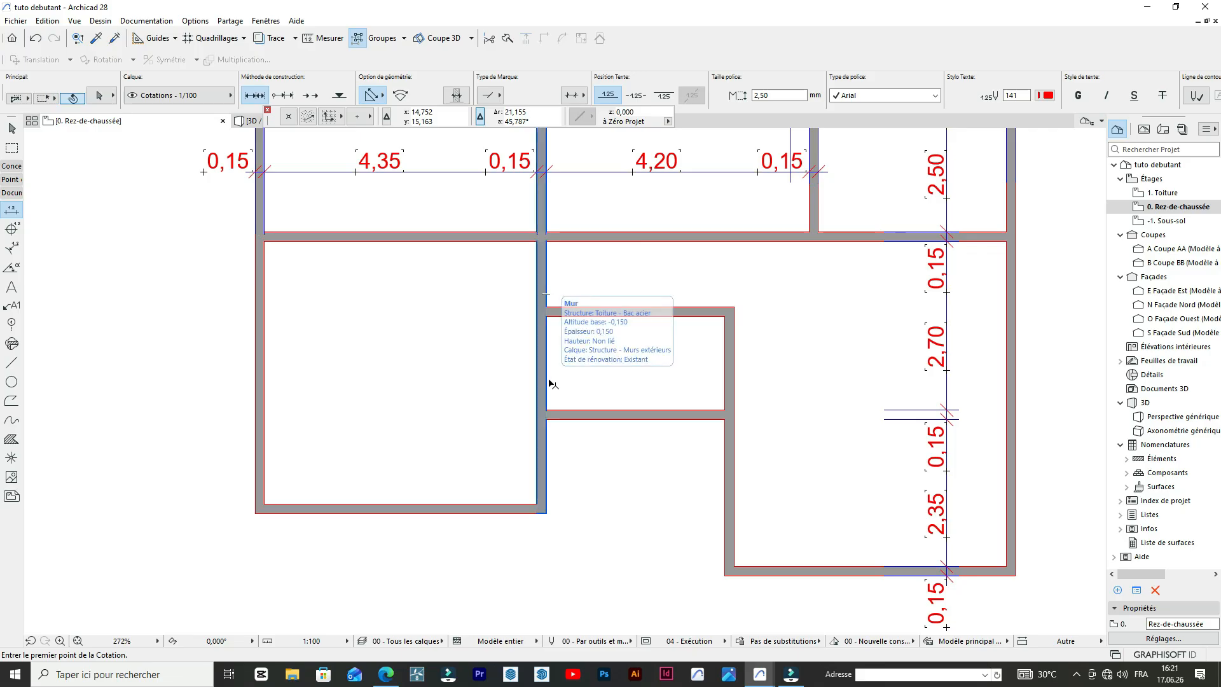
shift+click(543, 375)
key(Escape)
scroll(588, 359, down, 4)
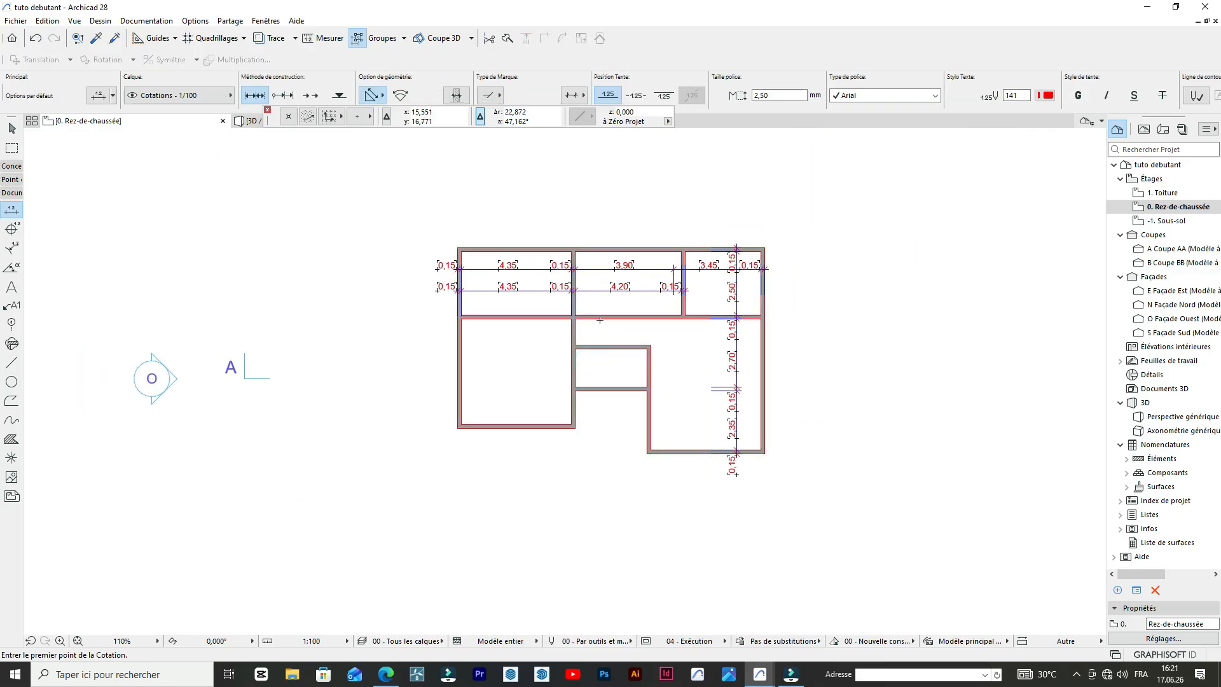
scroll(594, 337, up, 3)
scroll(618, 374, down, 2)
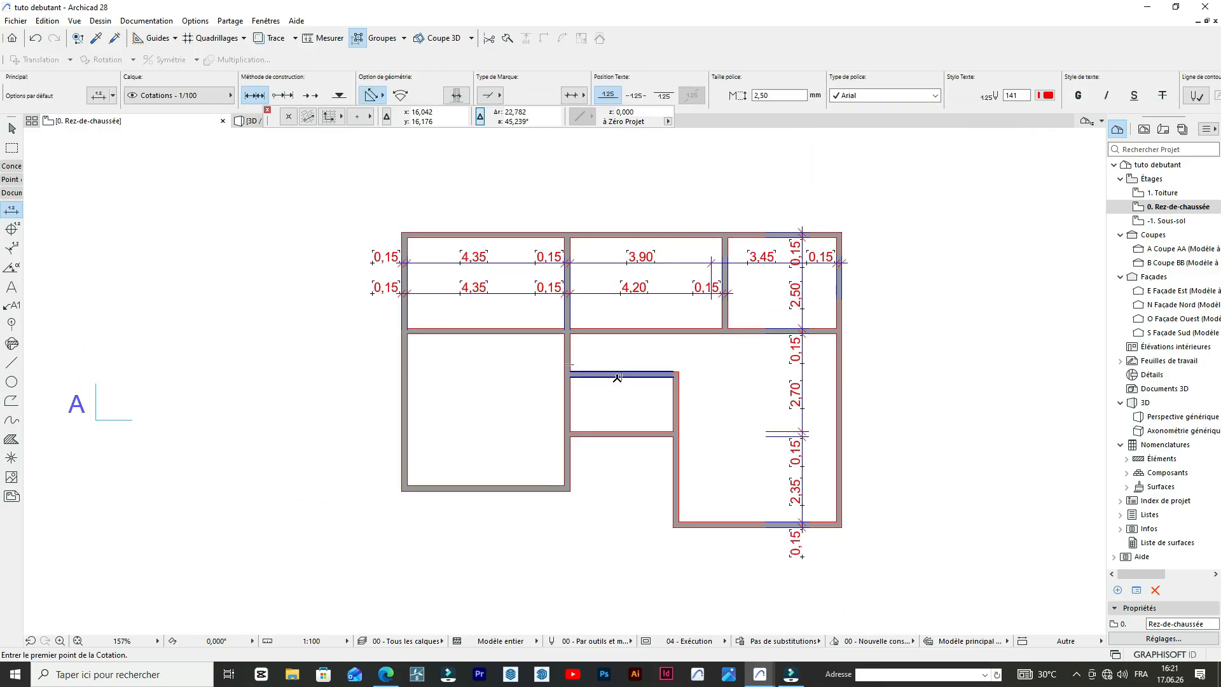
scroll(580, 431, up, 6)
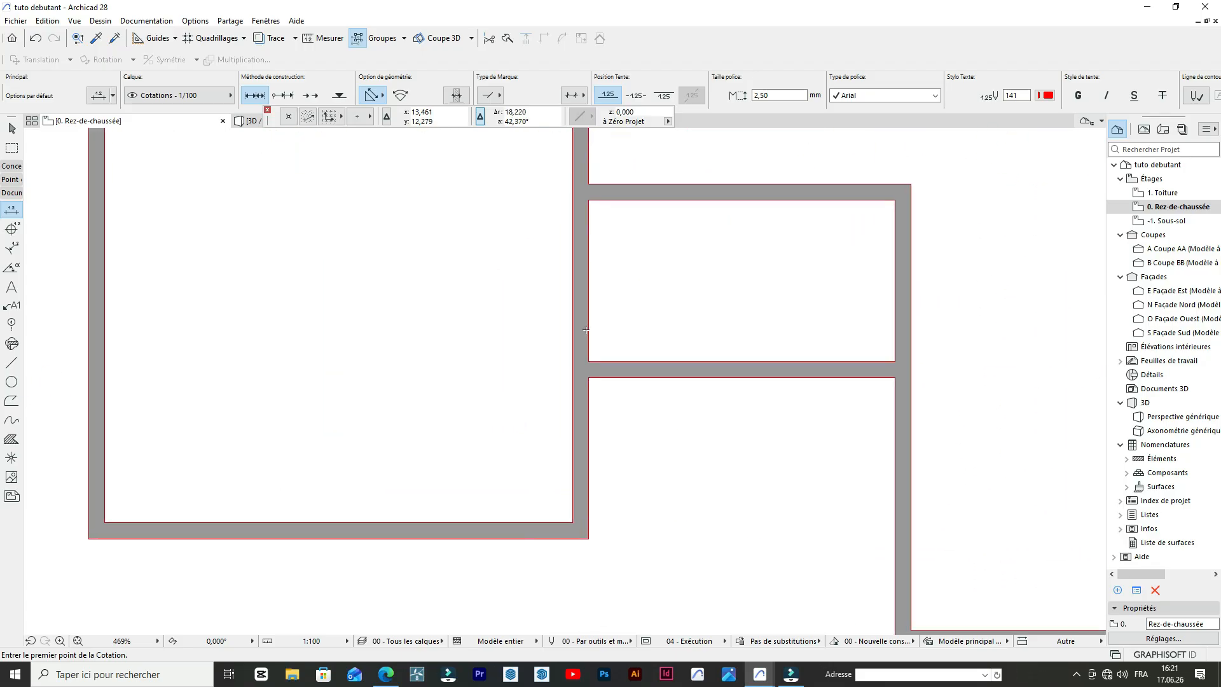
shift+click(643, 376)
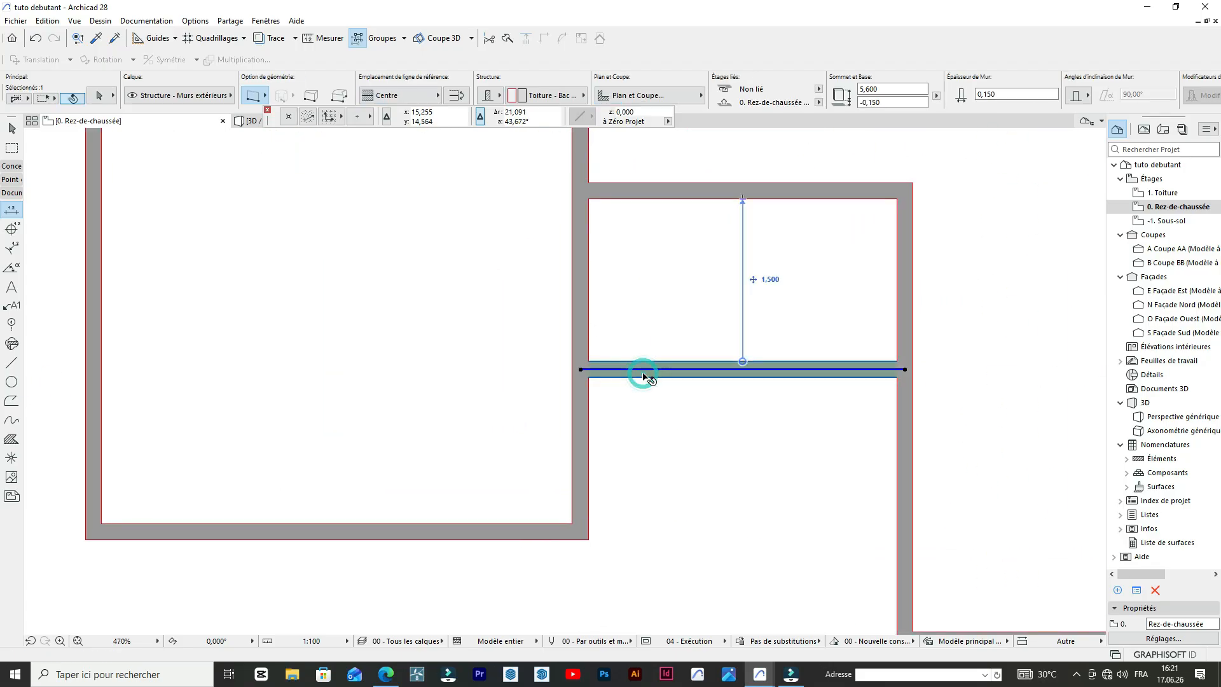
key(ctrl+shift+d)
click(643, 373)
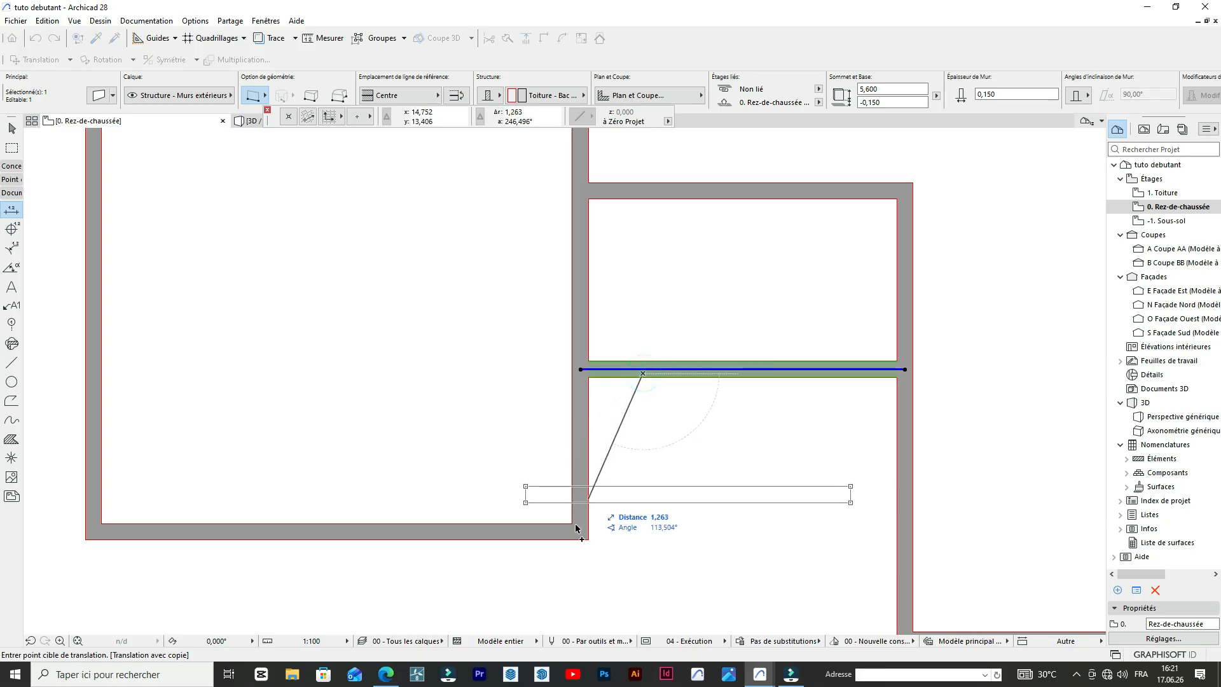
scroll(642, 454, down, 5)
scroll(635, 471, up, 4)
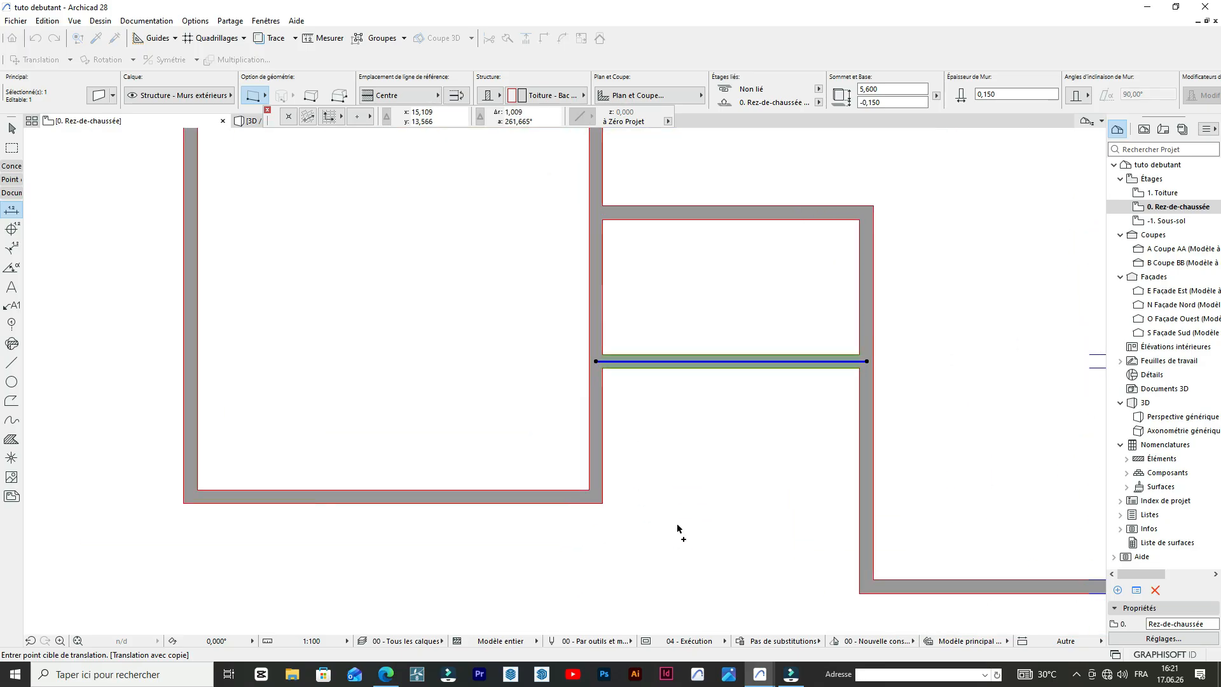
key(Escape)
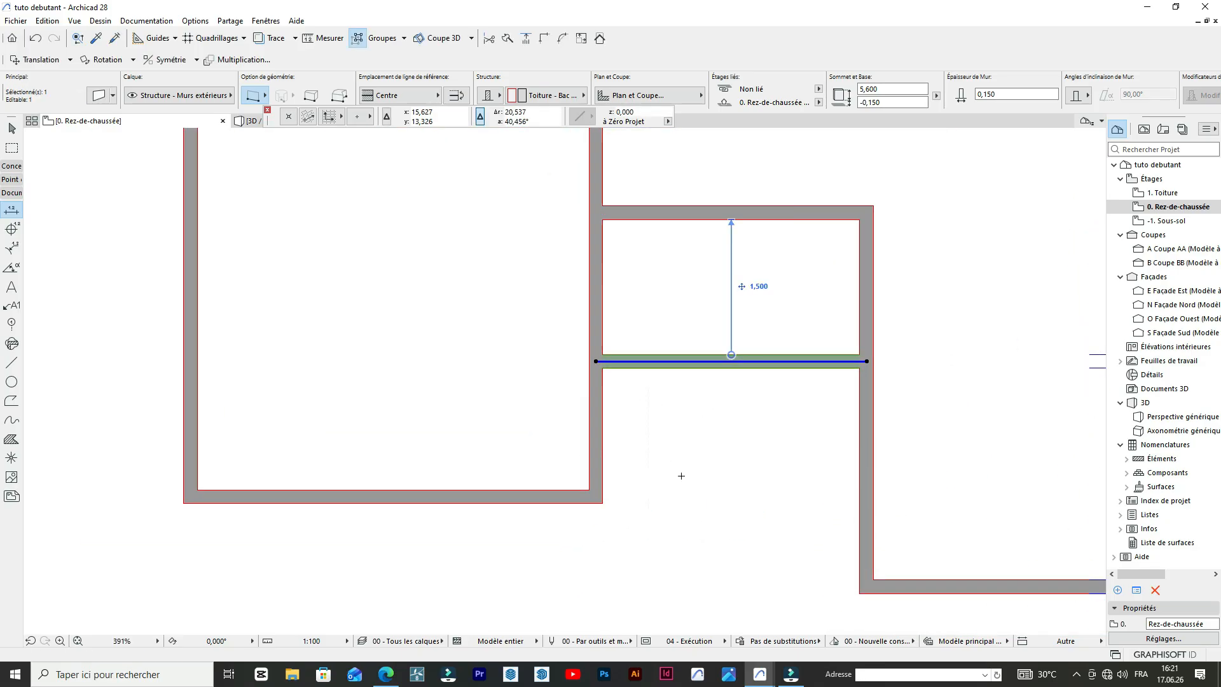
click(702, 429)
- Extend the southwest room's lower exterior wall 3,000 m east to the vertical wall, closing off a second small central room
click(569, 495)
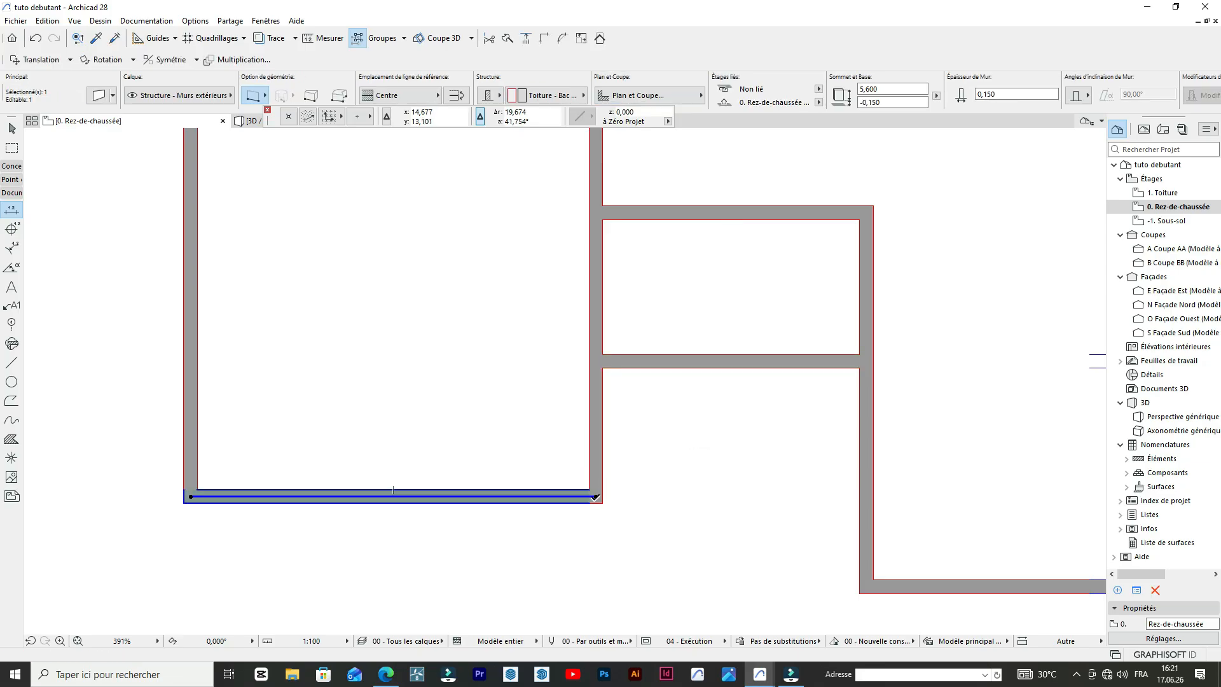
click(595, 496)
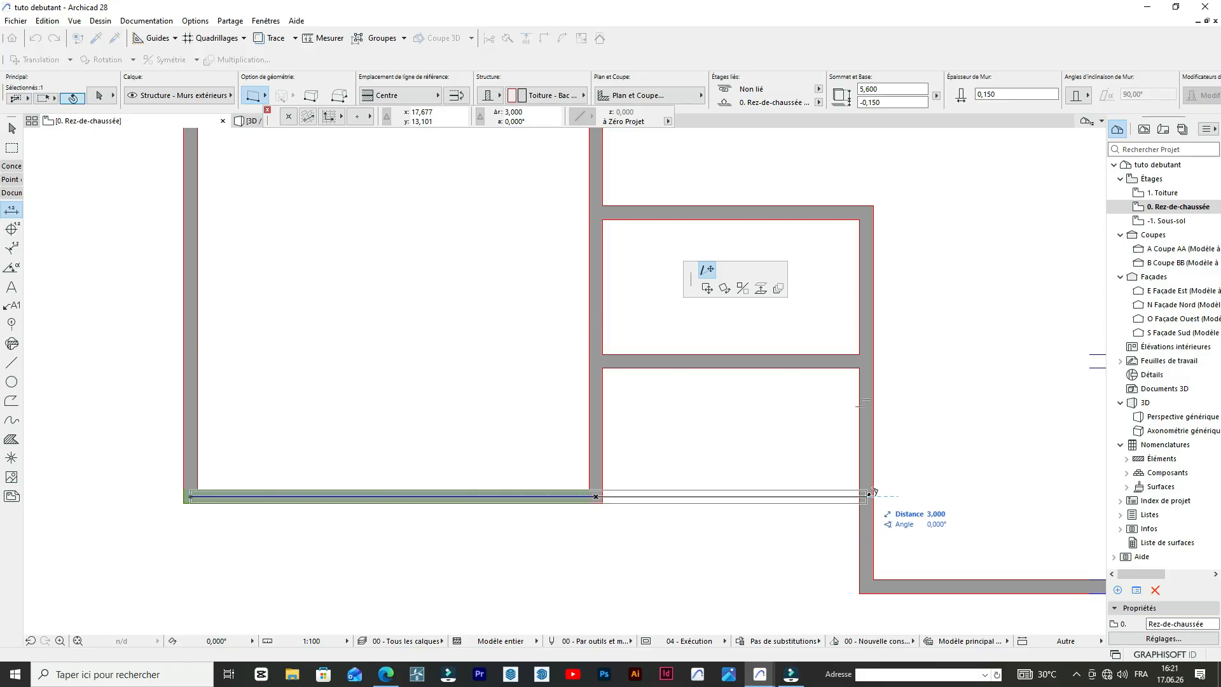
click(870, 494)
click(974, 239)
- Delete the lower horizontal dimension chain in the upper row of rooms
scroll(800, 340, down, 7)
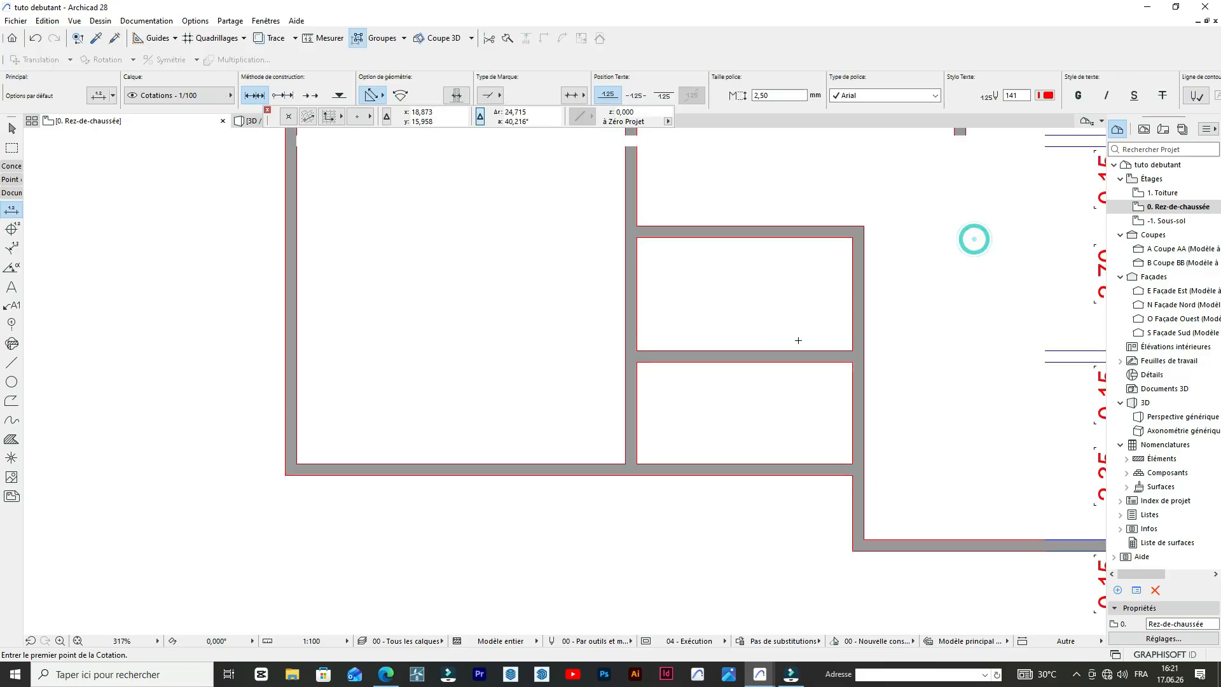
scroll(824, 273, up, 3)
scroll(825, 270, up, 3)
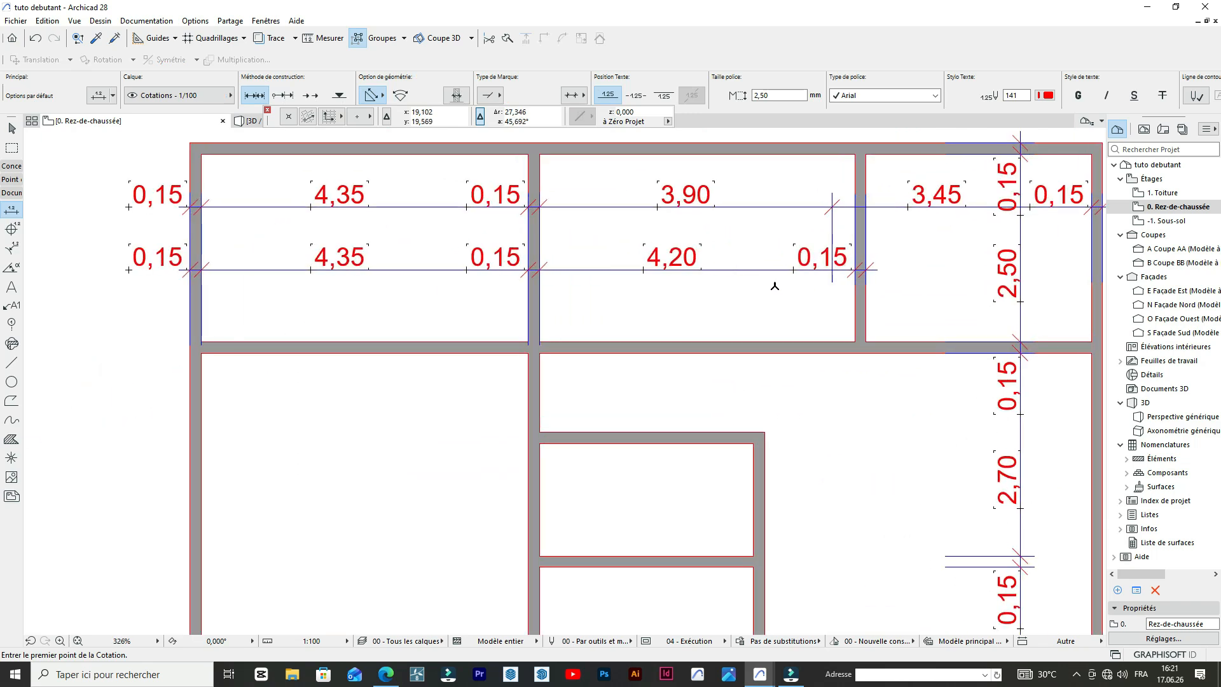
scroll(846, 277, down, 4)
click(740, 268)
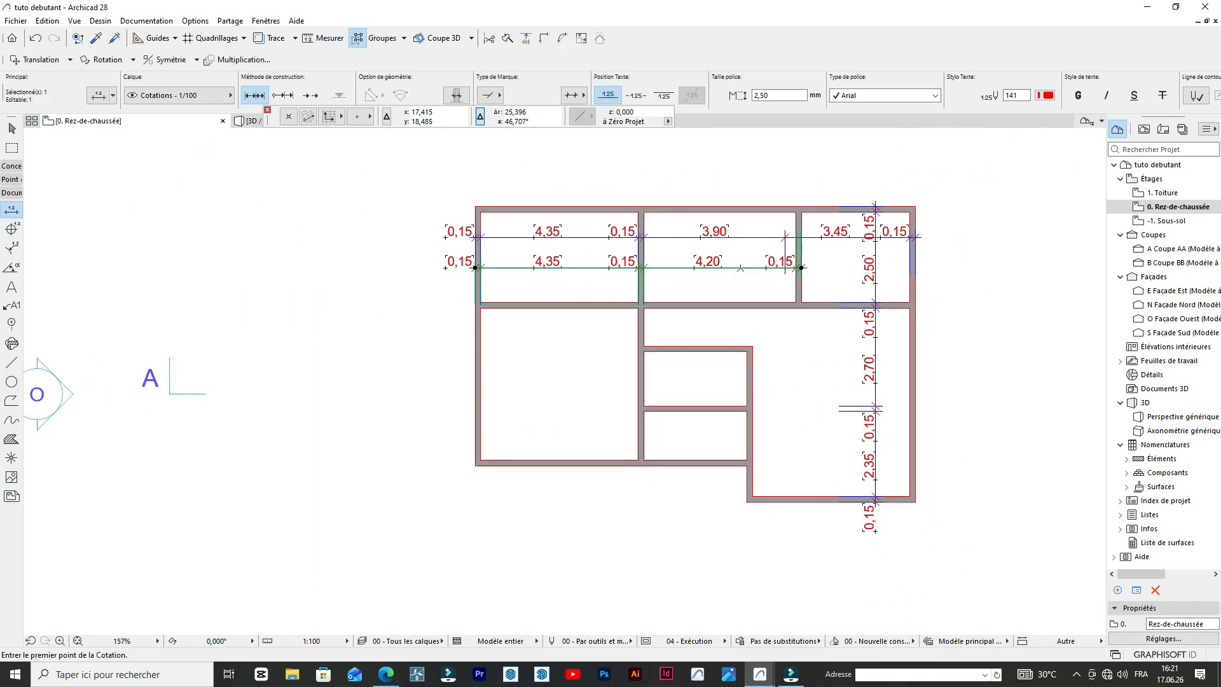
key(Delete)
- Examine the ground floor's room layout and partition positions against the dimension chains
scroll(740, 269, down, 2)
scroll(762, 276, up, 4)
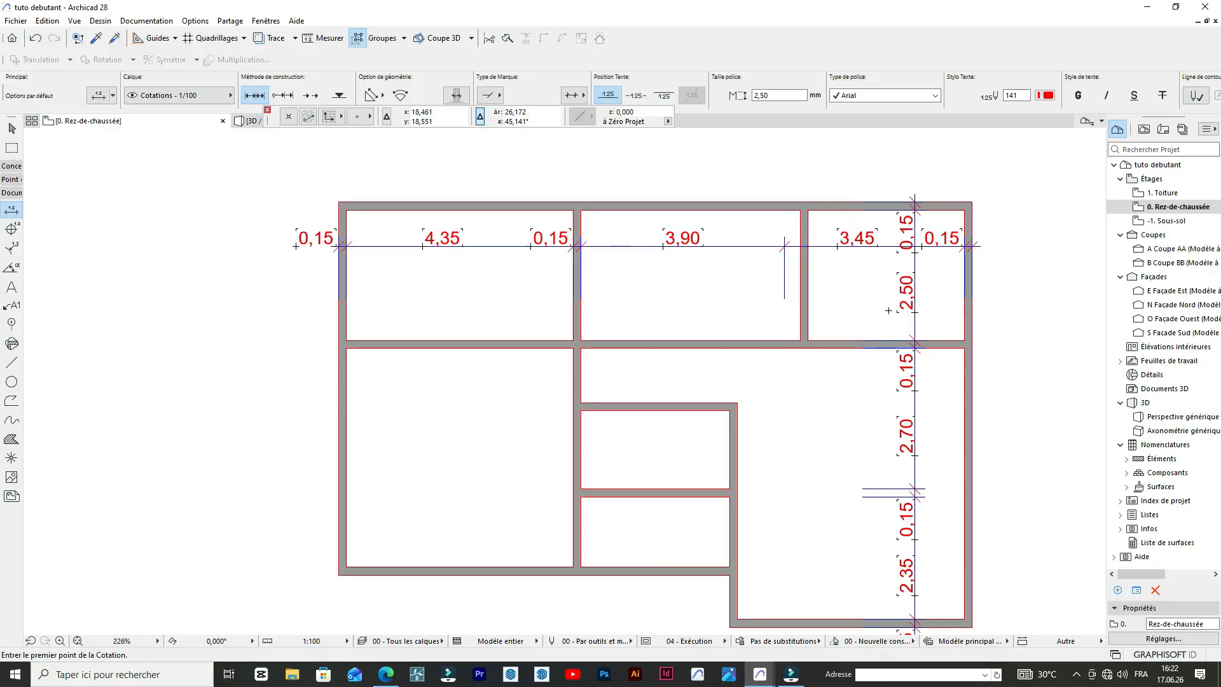
scroll(827, 356, down, 3)
scroll(747, 337, up, 3)
scroll(748, 338, down, 4)
scroll(589, 322, up, 3)
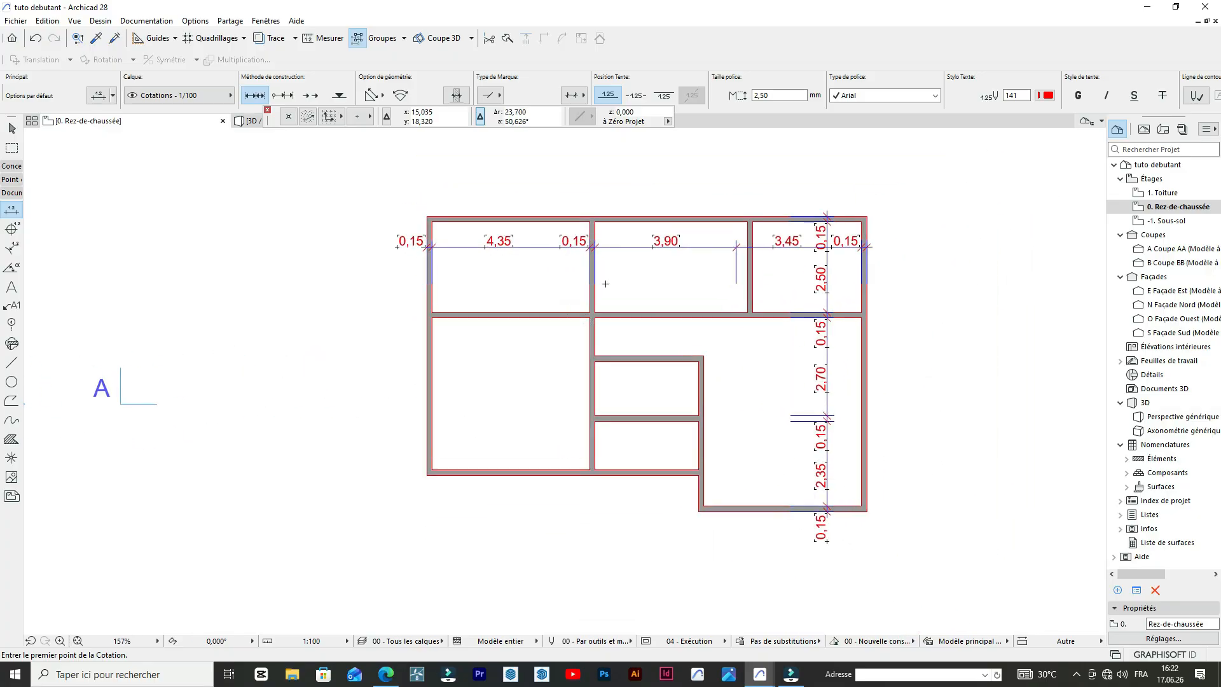
scroll(746, 311, up, 2)
scroll(942, 508, down, 1)
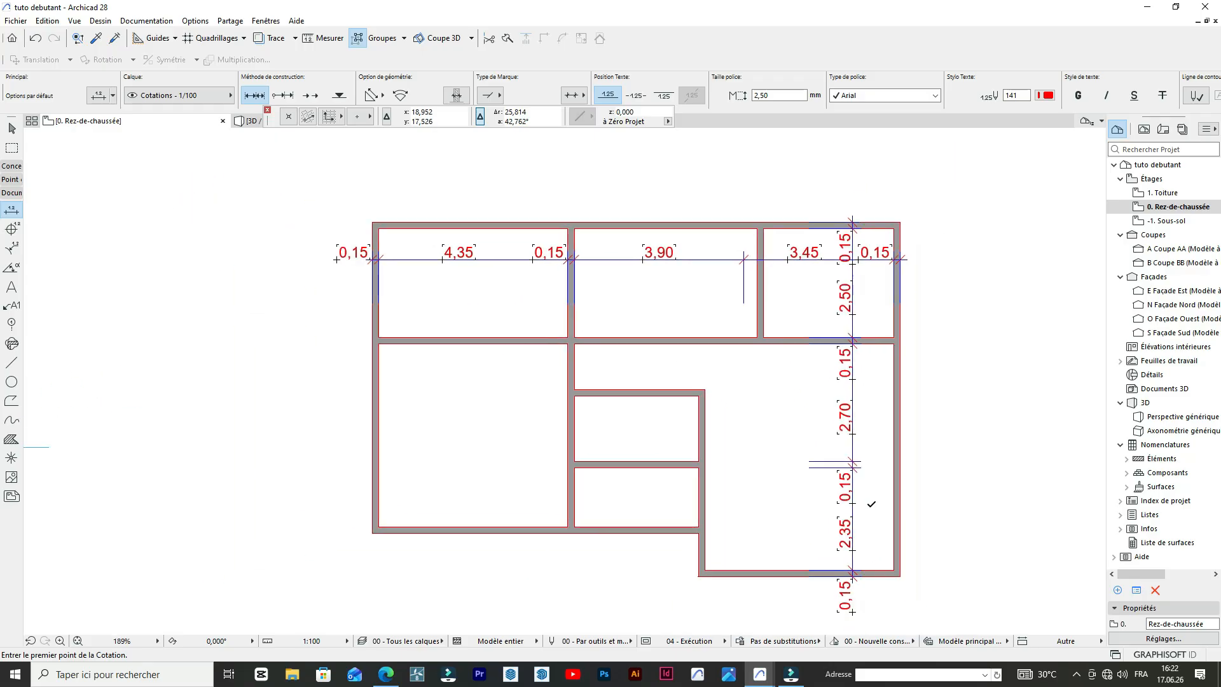
scroll(610, 418, up, 3)
scroll(738, 305, down, 4)
scroll(764, 501, up, 2)
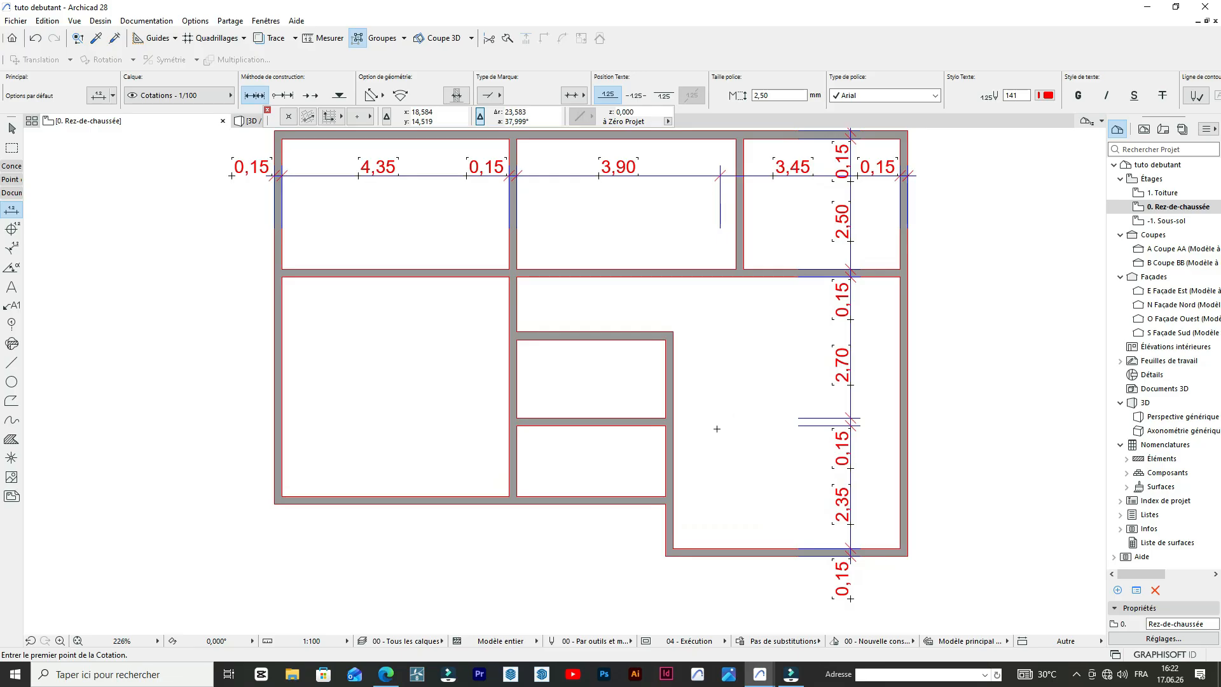
scroll(356, 328, up, 2)
scroll(655, 341, down, 3)
scroll(654, 318, up, 1)
scroll(693, 277, up, 1)
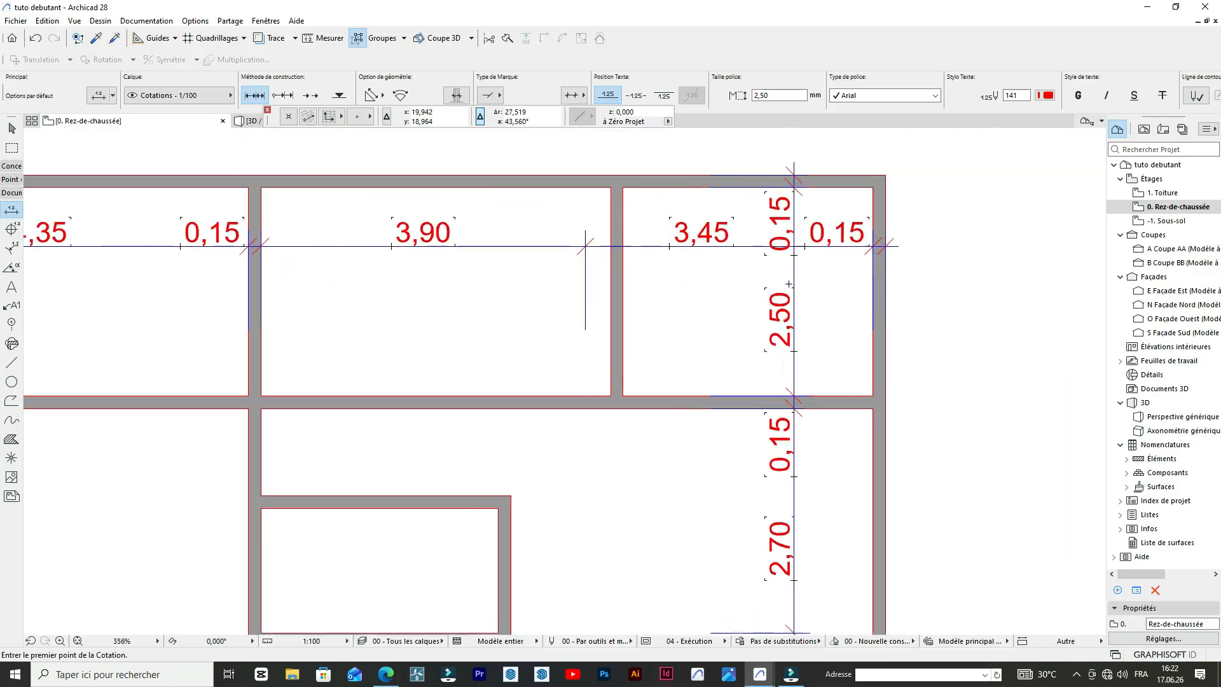
scroll(853, 267, down, 2)
scroll(778, 405, up, 2)
scroll(791, 390, down, 3)
scroll(834, 262, up, 2)
scroll(834, 262, up, 1)
scroll(833, 261, down, 3)
scroll(851, 316, up, 3)
scroll(850, 344, down, 4)
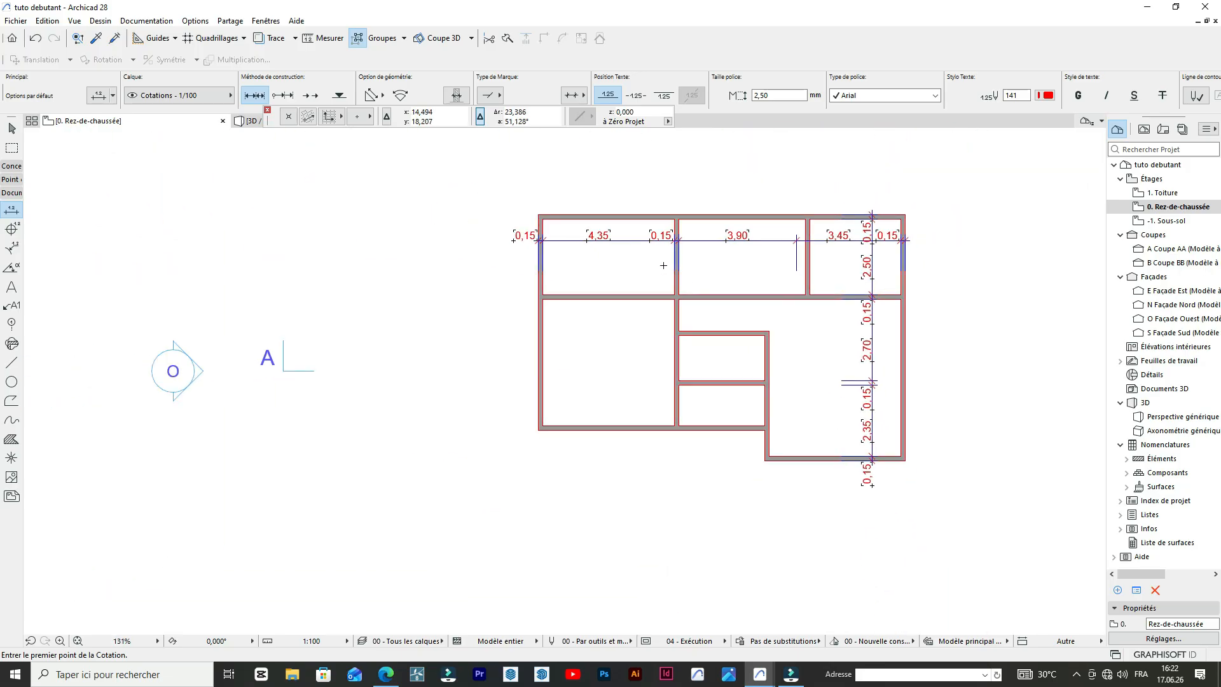
- Copy the vertical wall separating the west rooms from the centre 0,5 m to the west
scroll(663, 265, up, 3)
scroll(594, 280, down, 3)
scroll(694, 267, up, 2)
scroll(642, 265, up, 3)
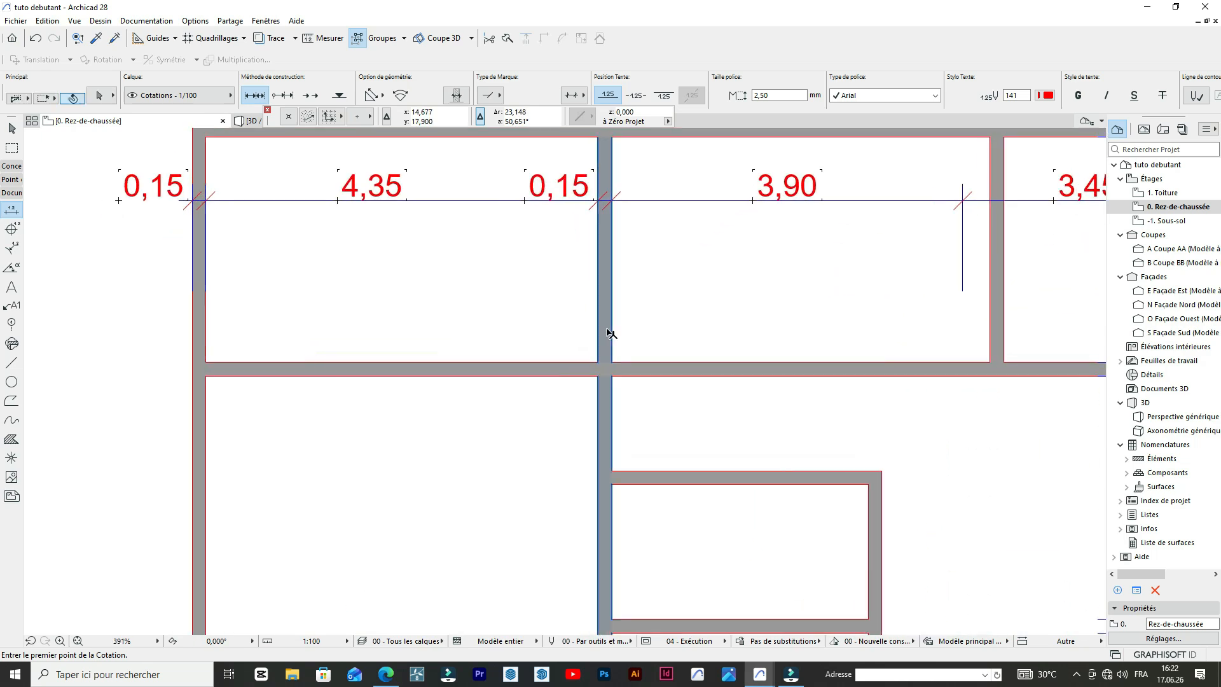
shift+click(610, 332)
key(ctrl+d)
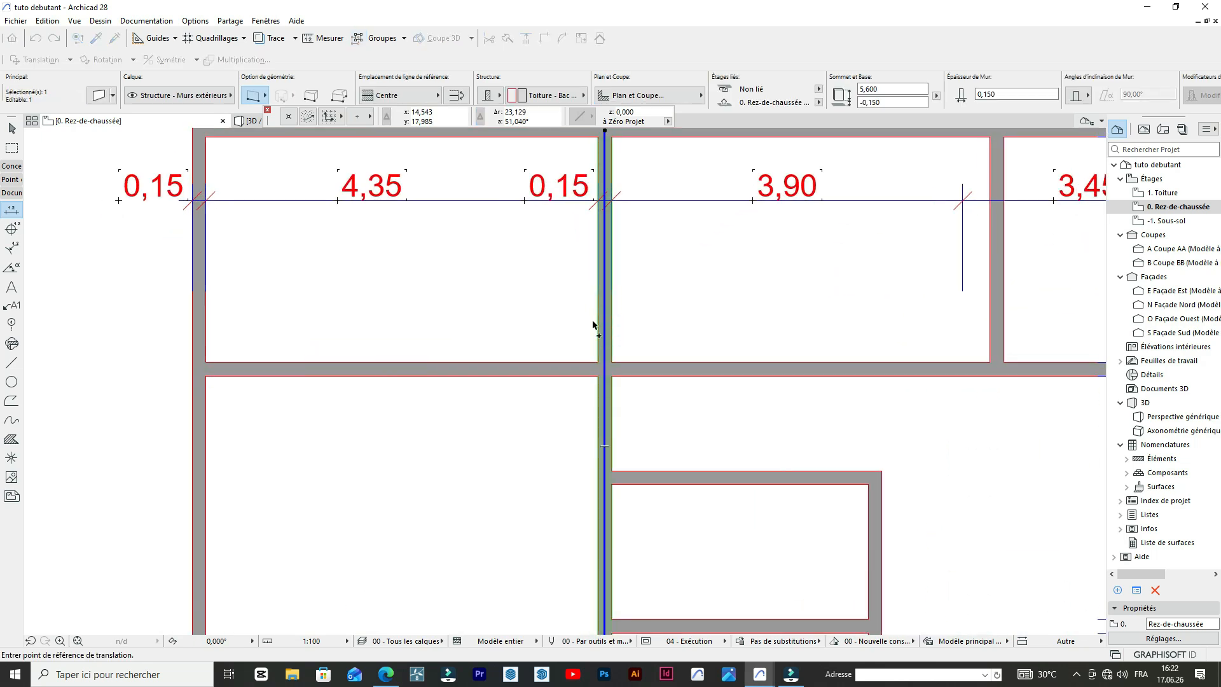
click(607, 320)
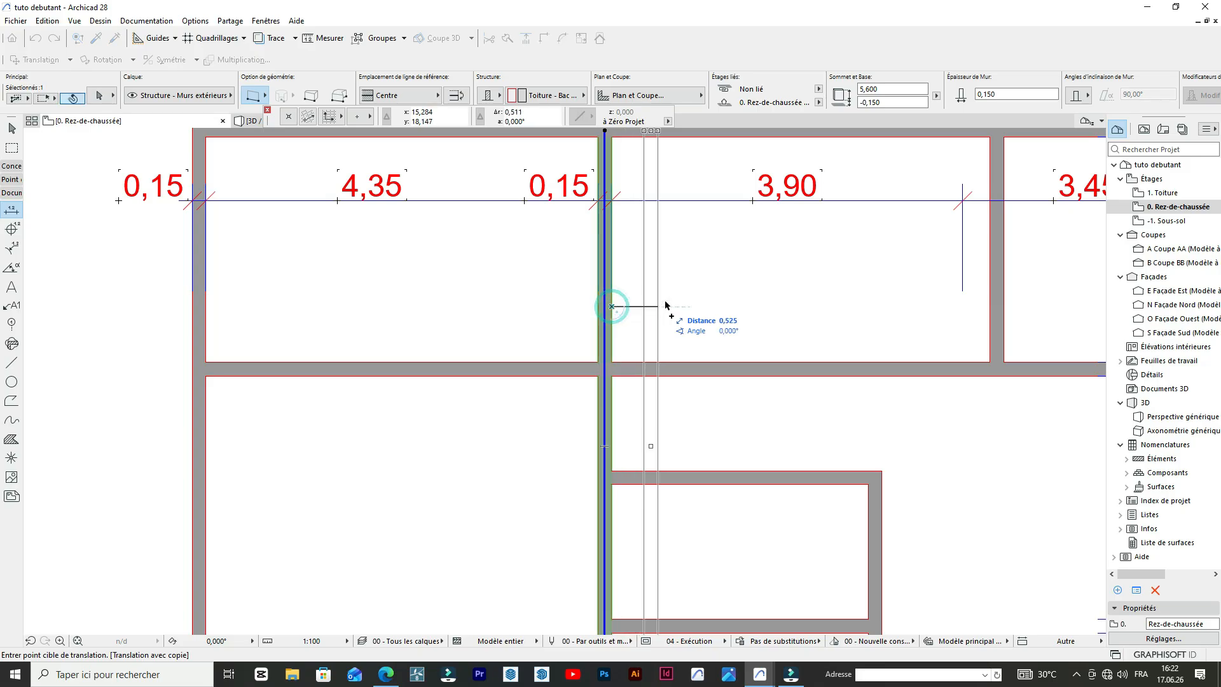
scroll(680, 299, down, 3)
scroll(621, 298, up, 3)
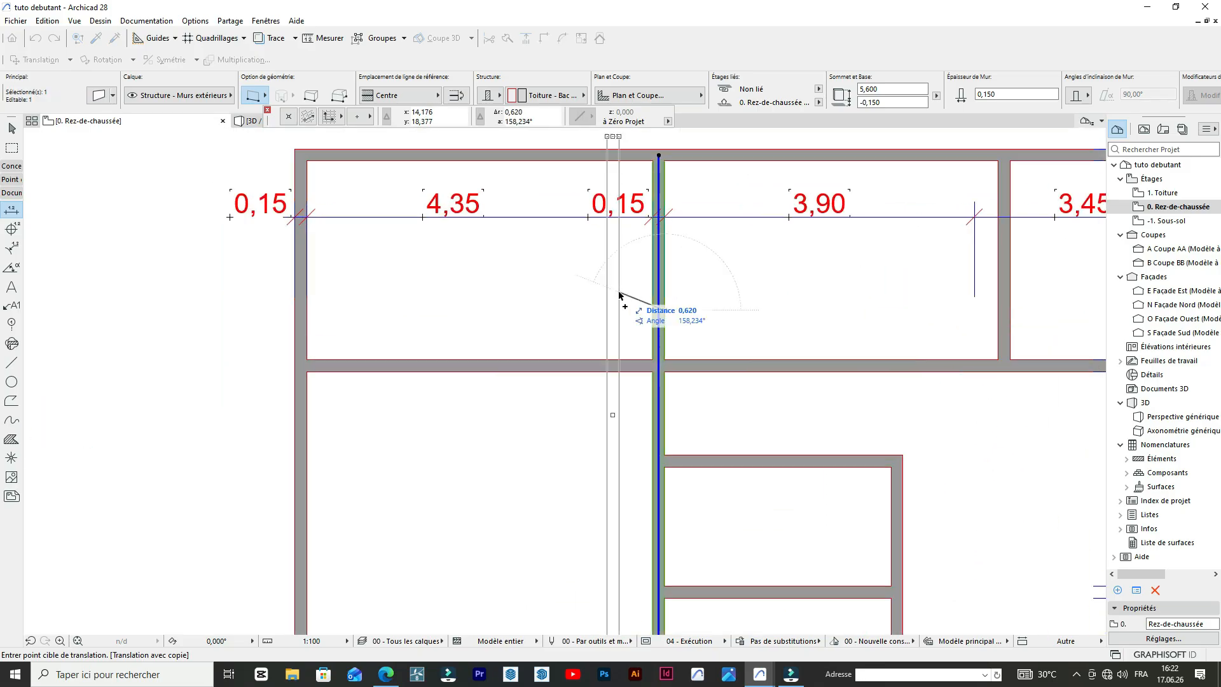
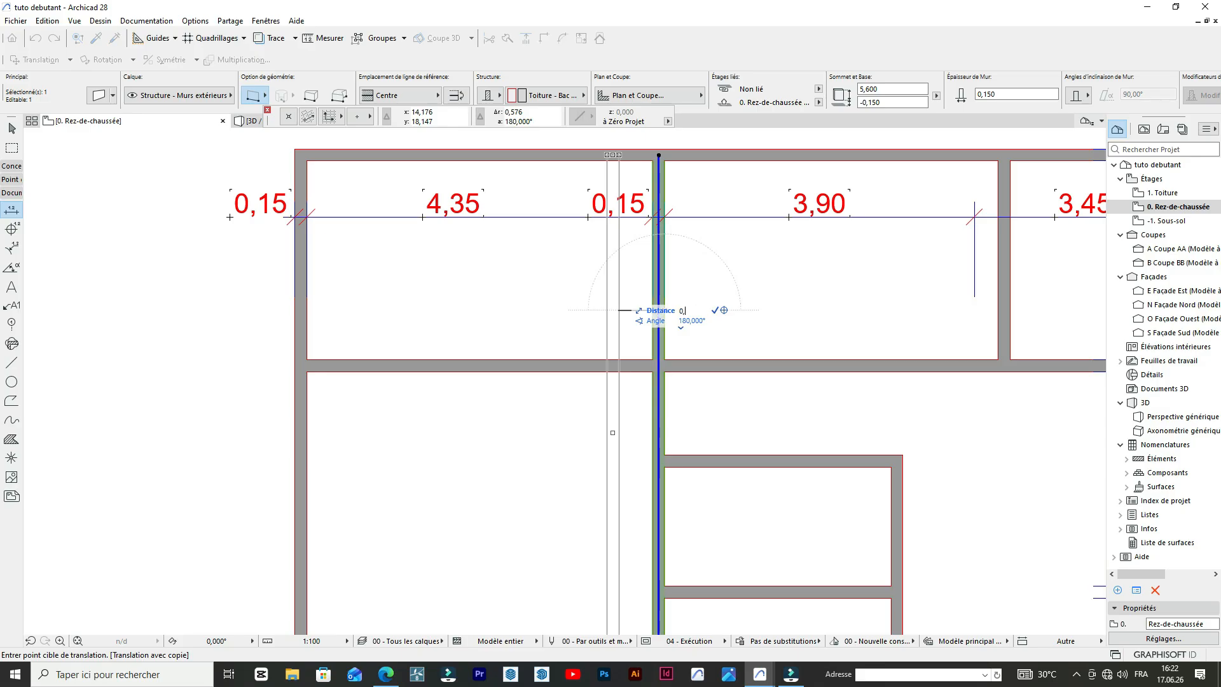
text(0,5)
key(Return)
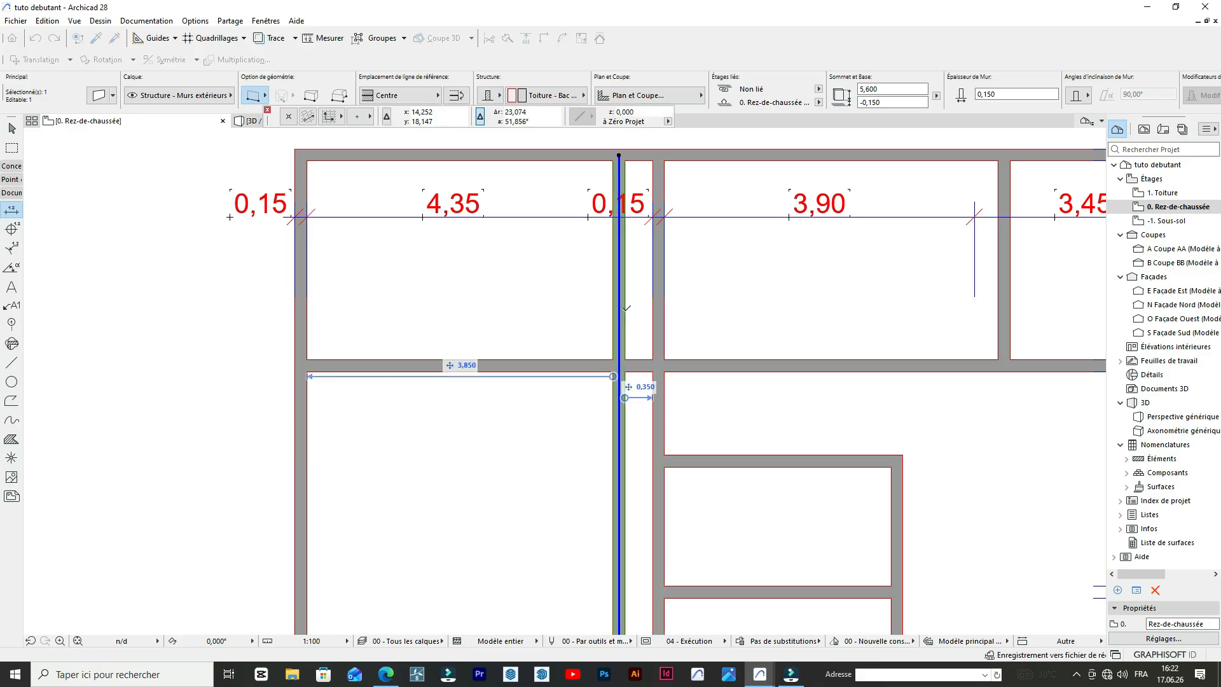
- Copy the new vertical wall 1 m to the east, placing it beyond the original wall
key(ctrl+d)
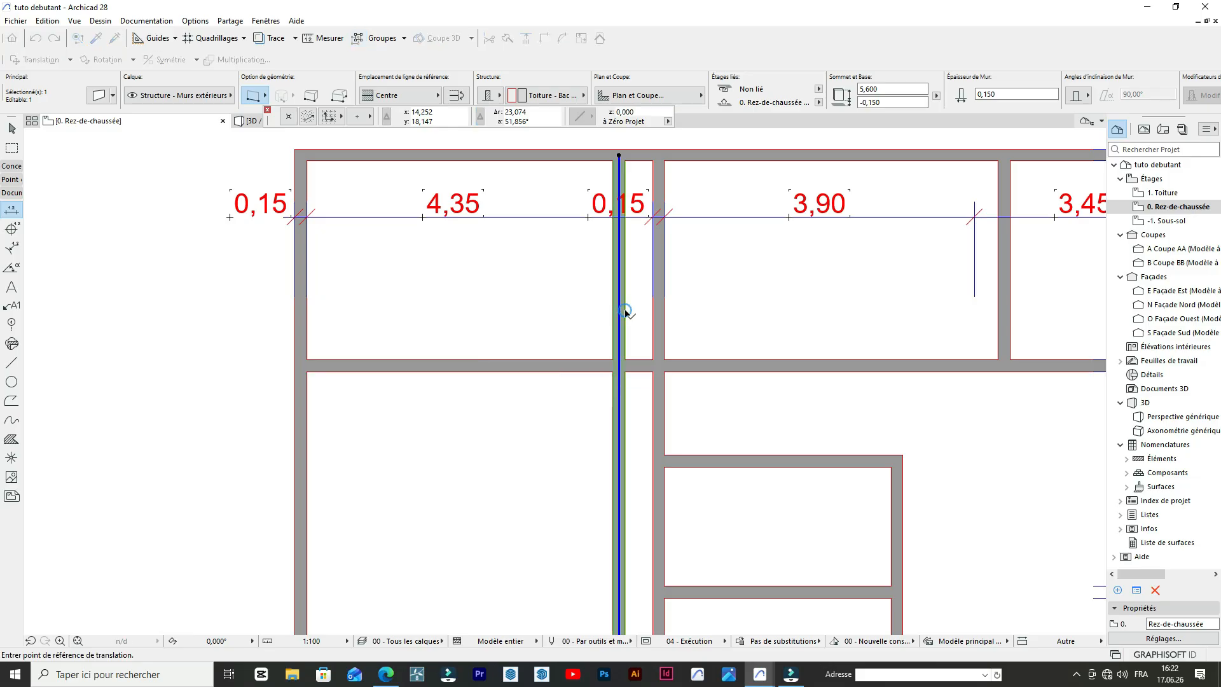
click(626, 311)
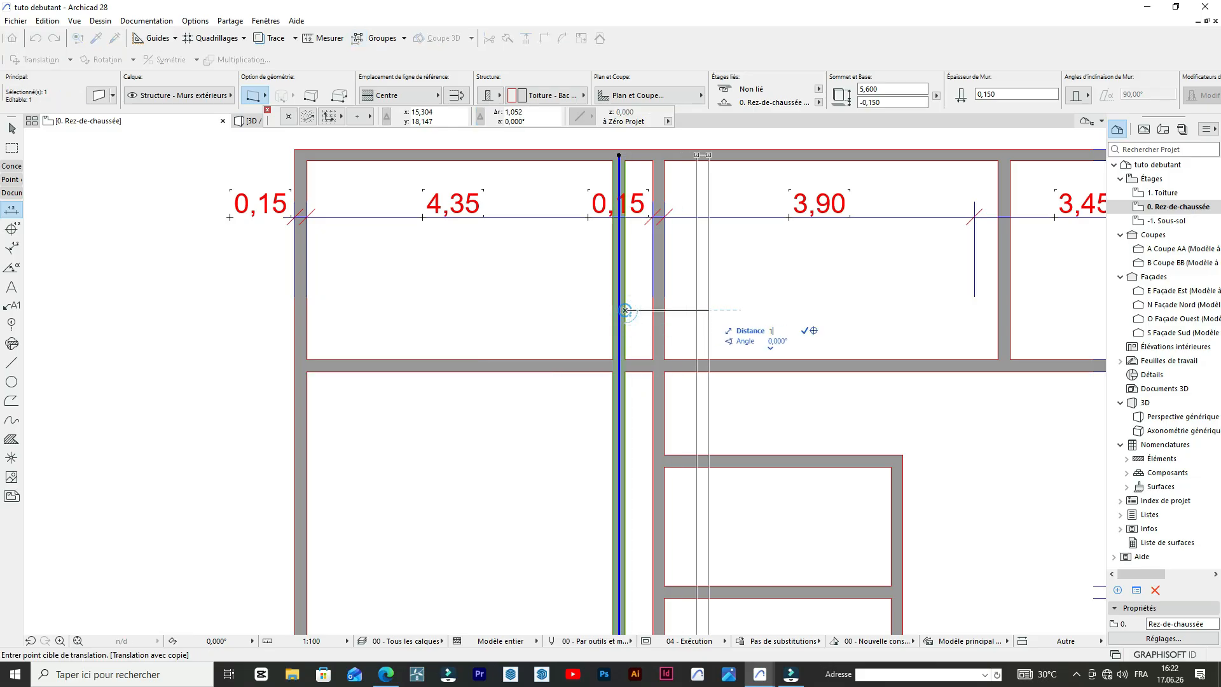
click(705, 312)
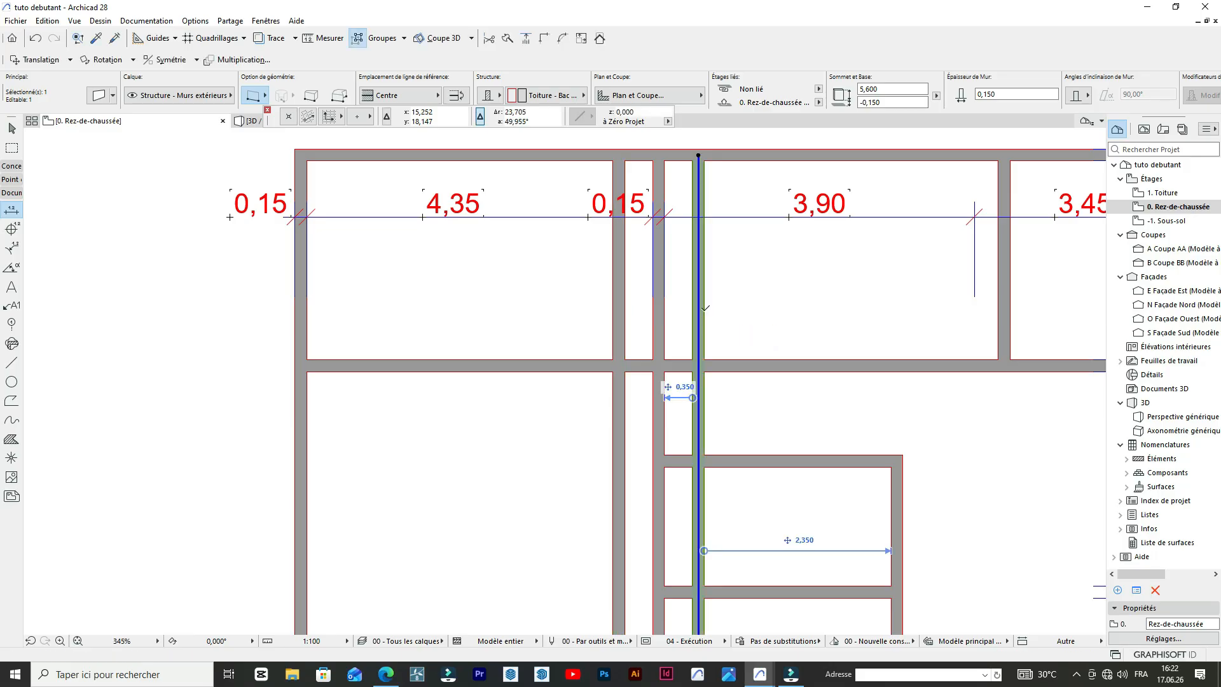
- Move the eastern wall copy another 0,5 m east
scroll(762, 244, down, 4)
scroll(725, 261, up, 3)
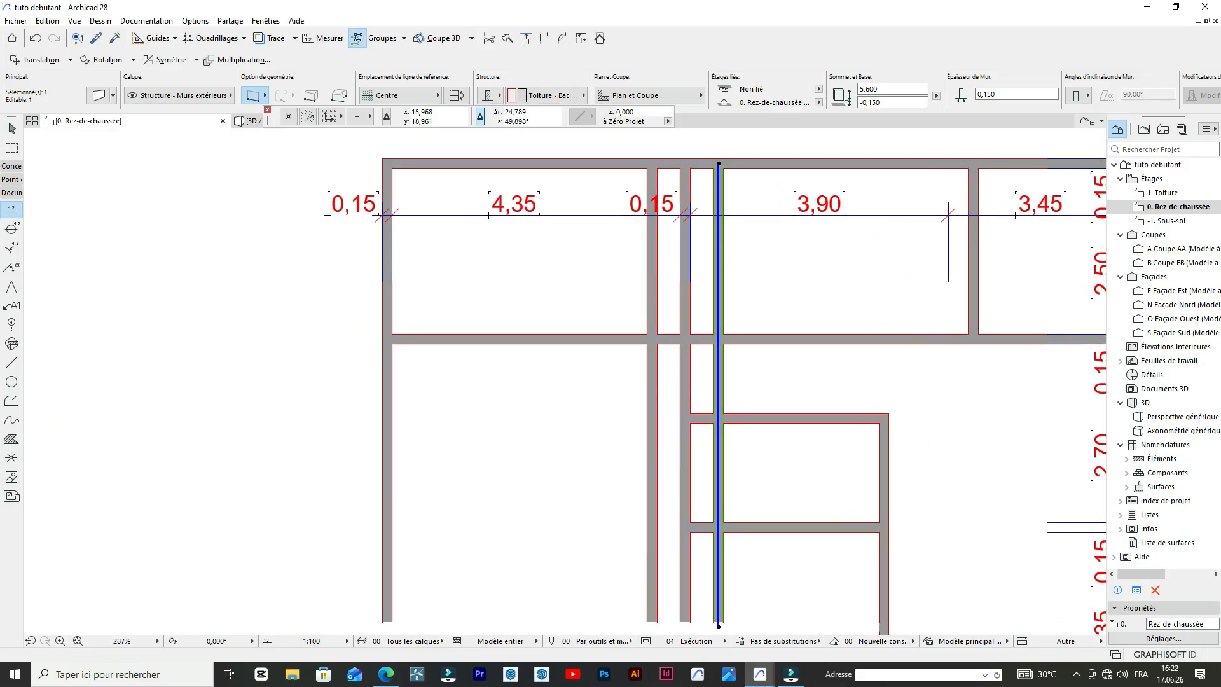
key(ctrl+d)
click(722, 265)
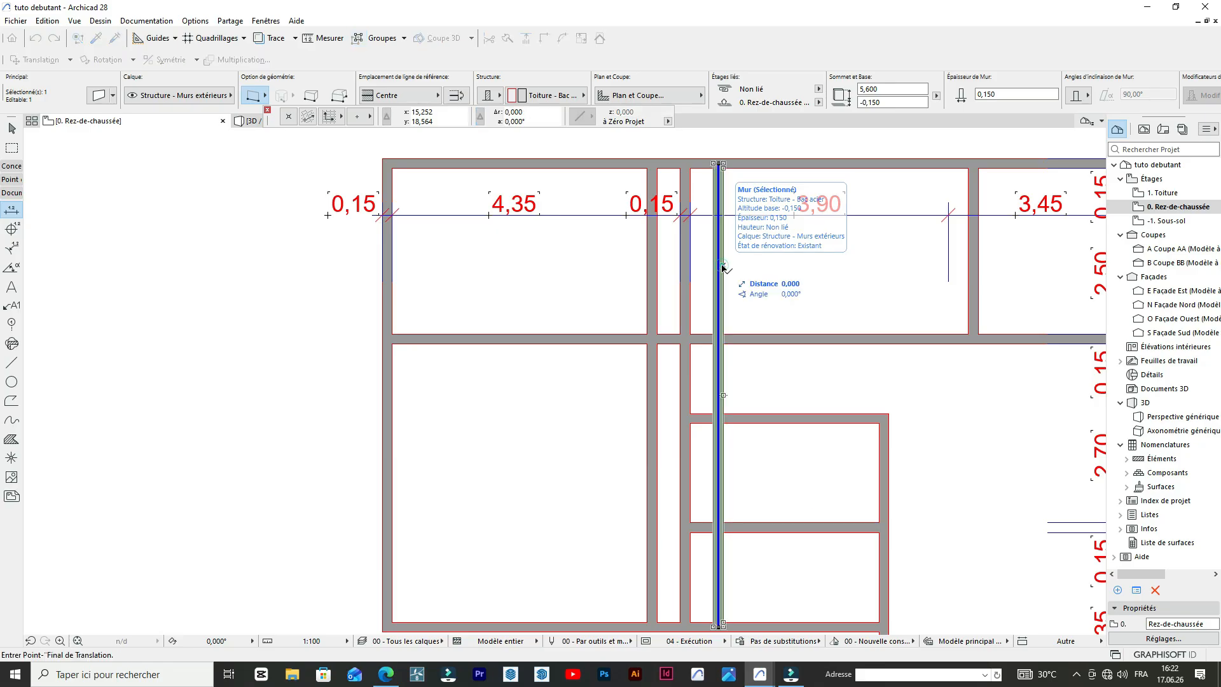
click(755, 266)
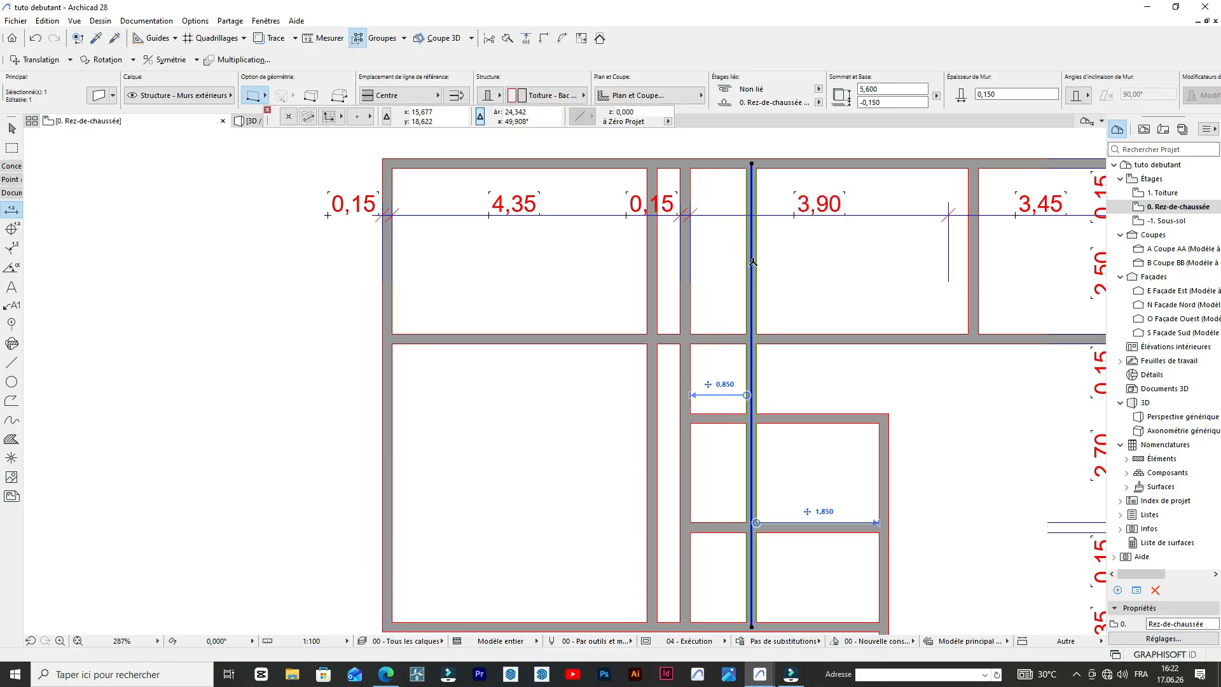
- Move the western and eastern wall copies together 0,25 m west
scroll(738, 254, down, 3)
scroll(722, 238, up, 4)
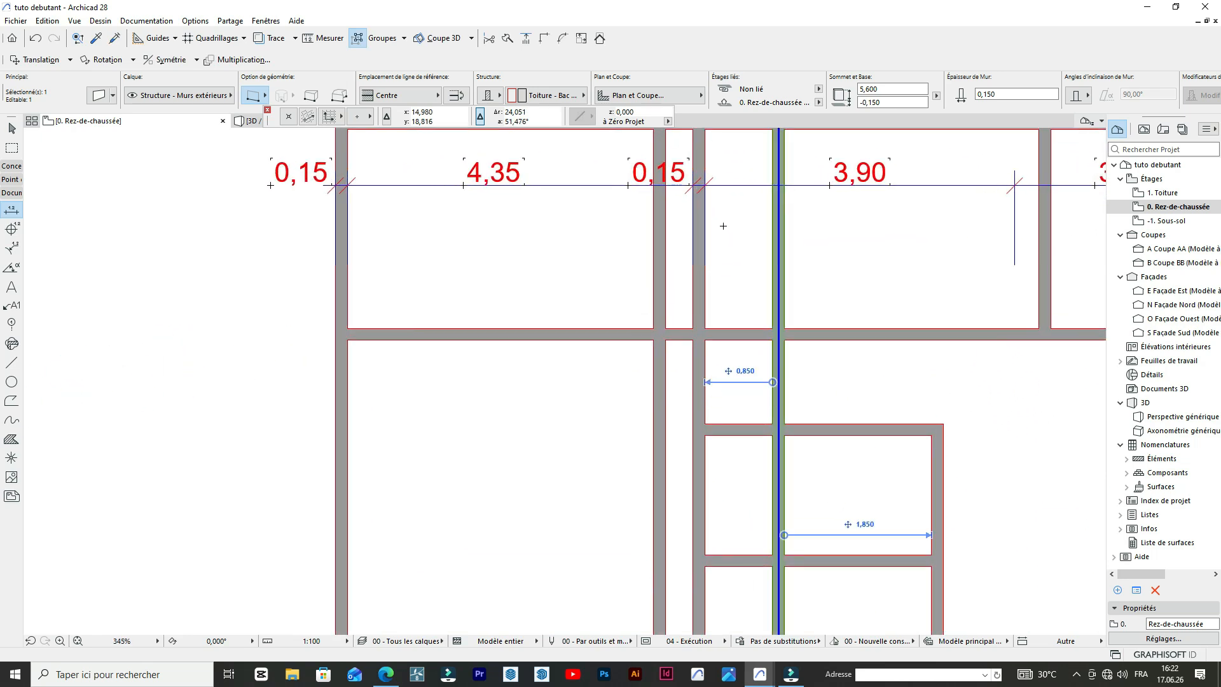
scroll(723, 226, down, 3)
scroll(706, 226, up, 3)
shift+click(681, 224)
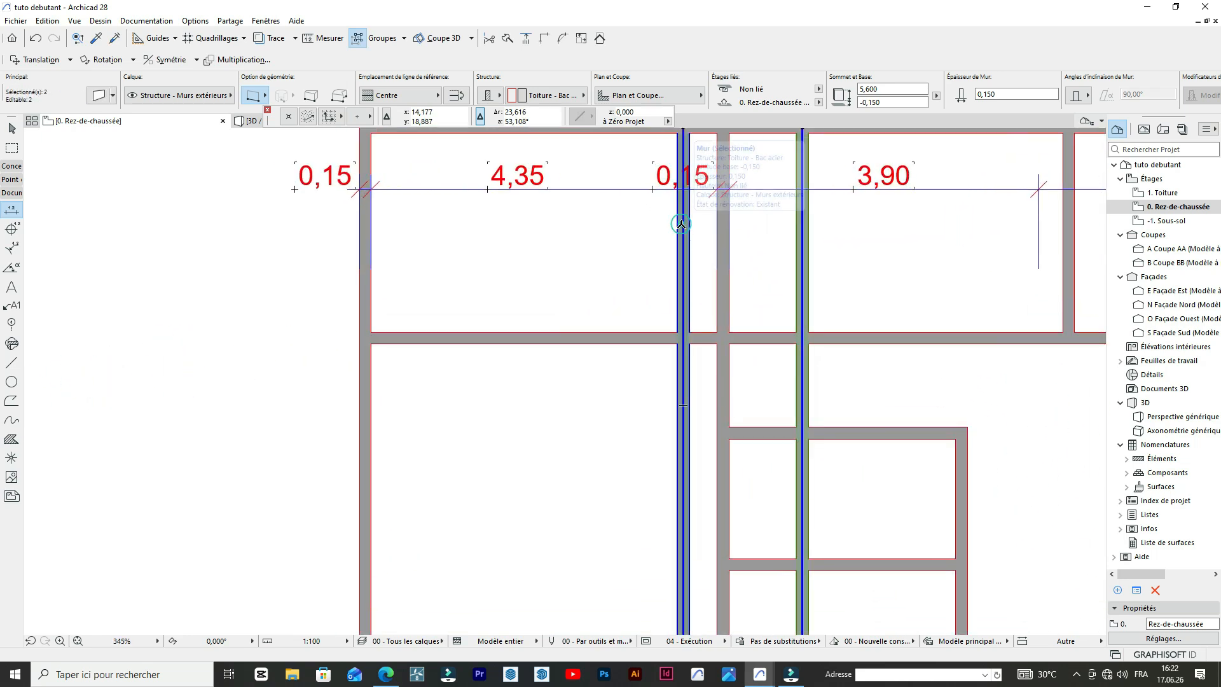
key(ctrl+d)
click(681, 224)
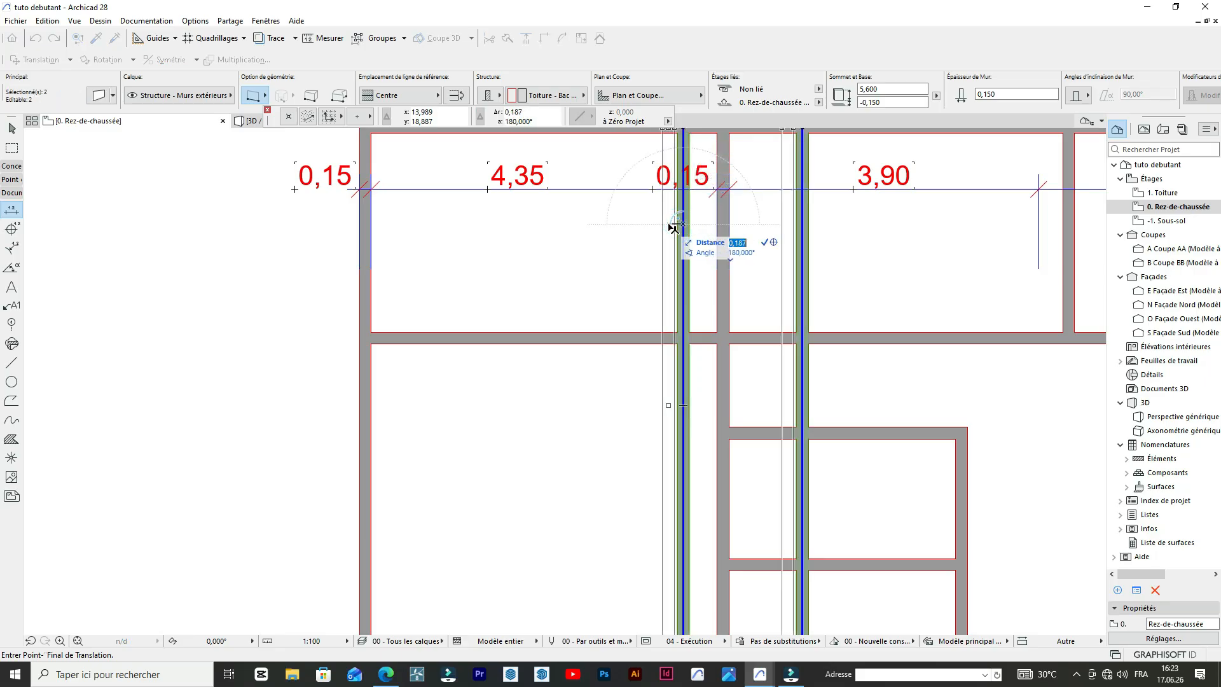
text(0,25)
key(Return)
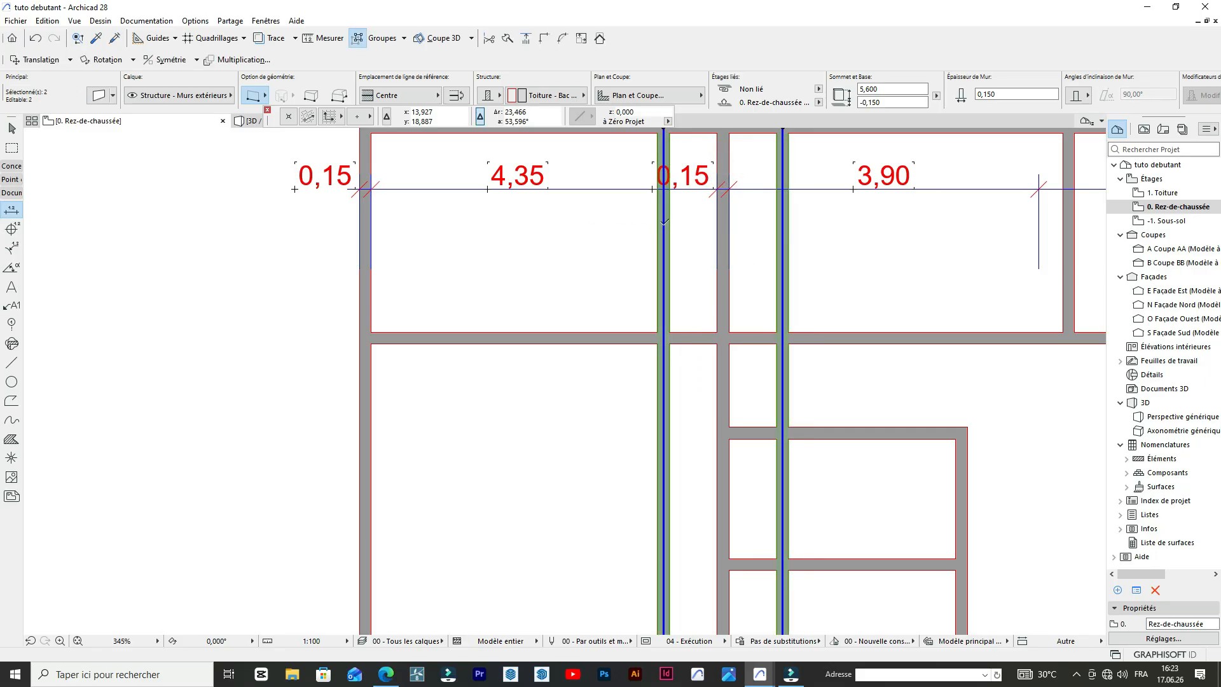
- Trim away the eastern wall copy's segments below the upper row, through the corridor and both small central rooms
scroll(792, 318, down, 3)
key(Escape)
scroll(793, 318, up, 3)
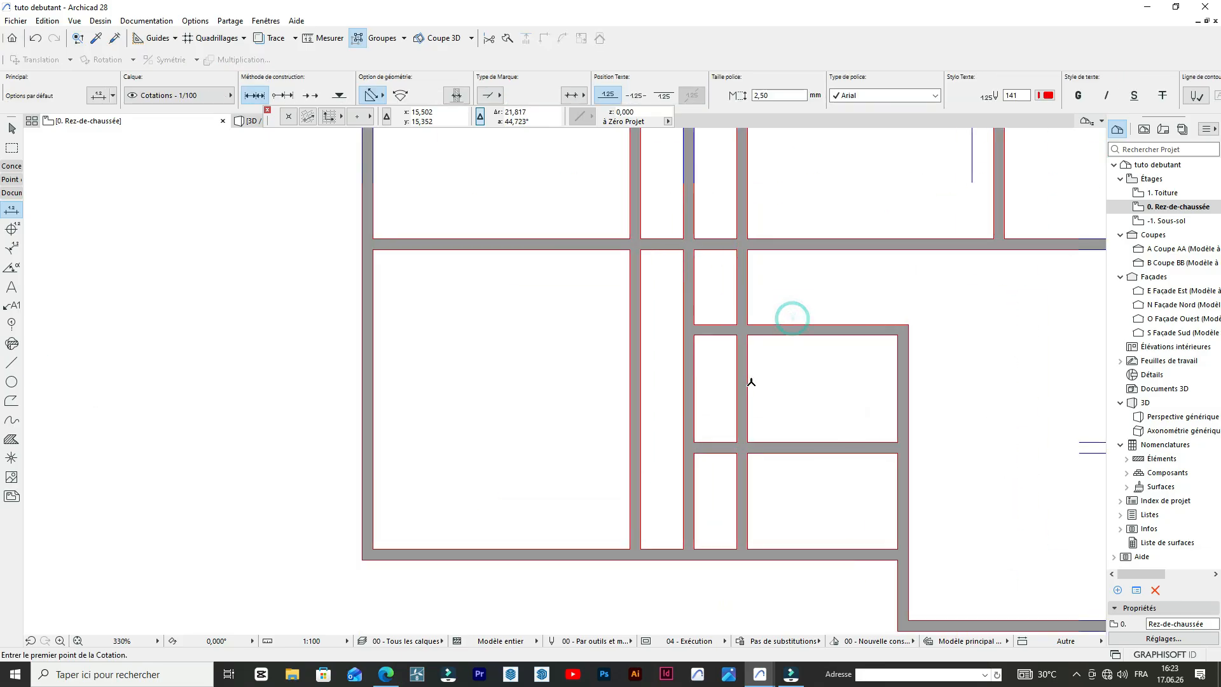
shift+click(742, 502)
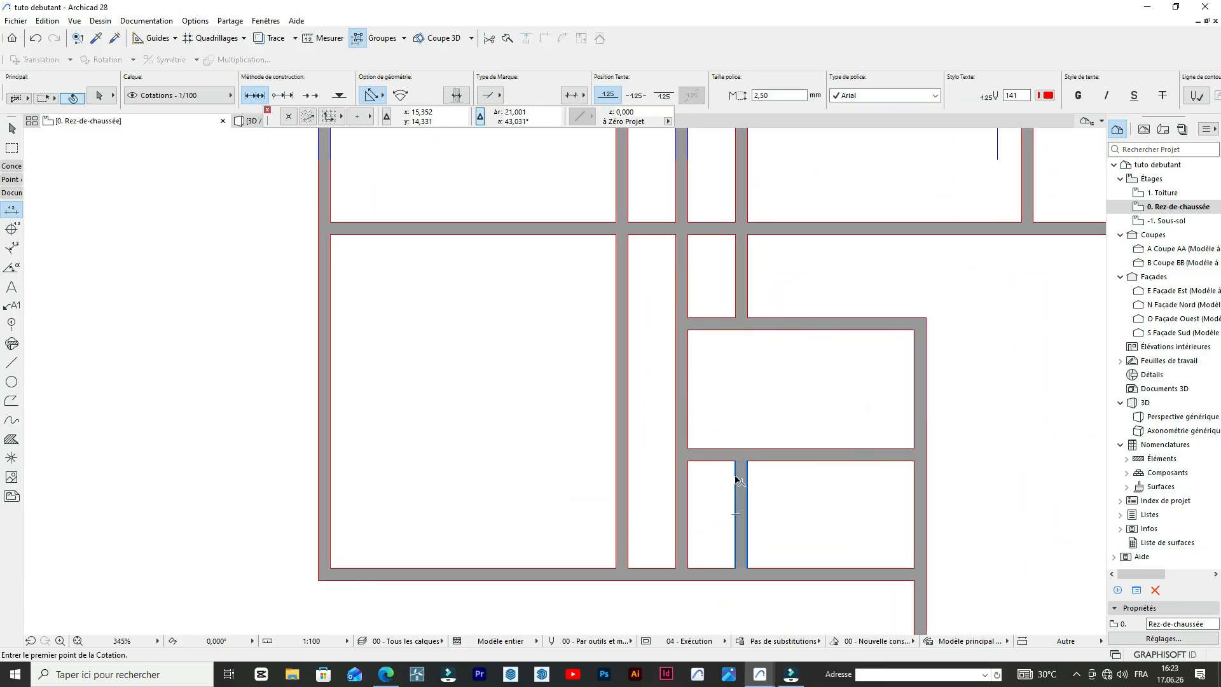
key(Delete)
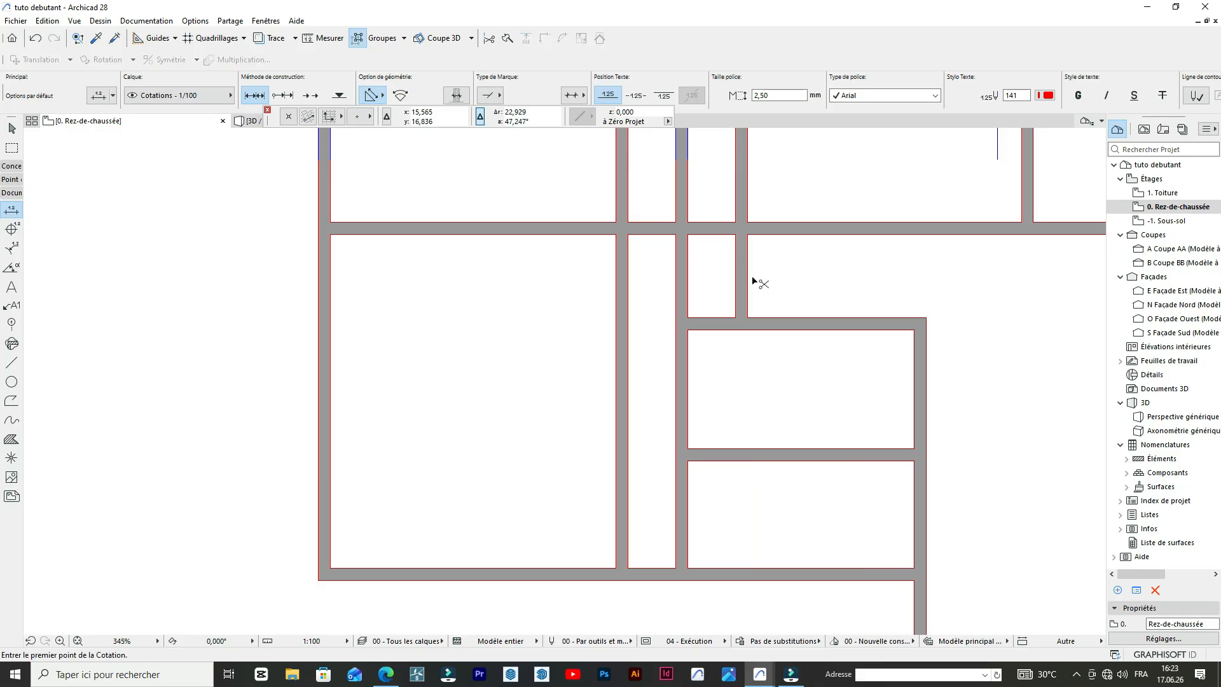
scroll(741, 289, down, 5)
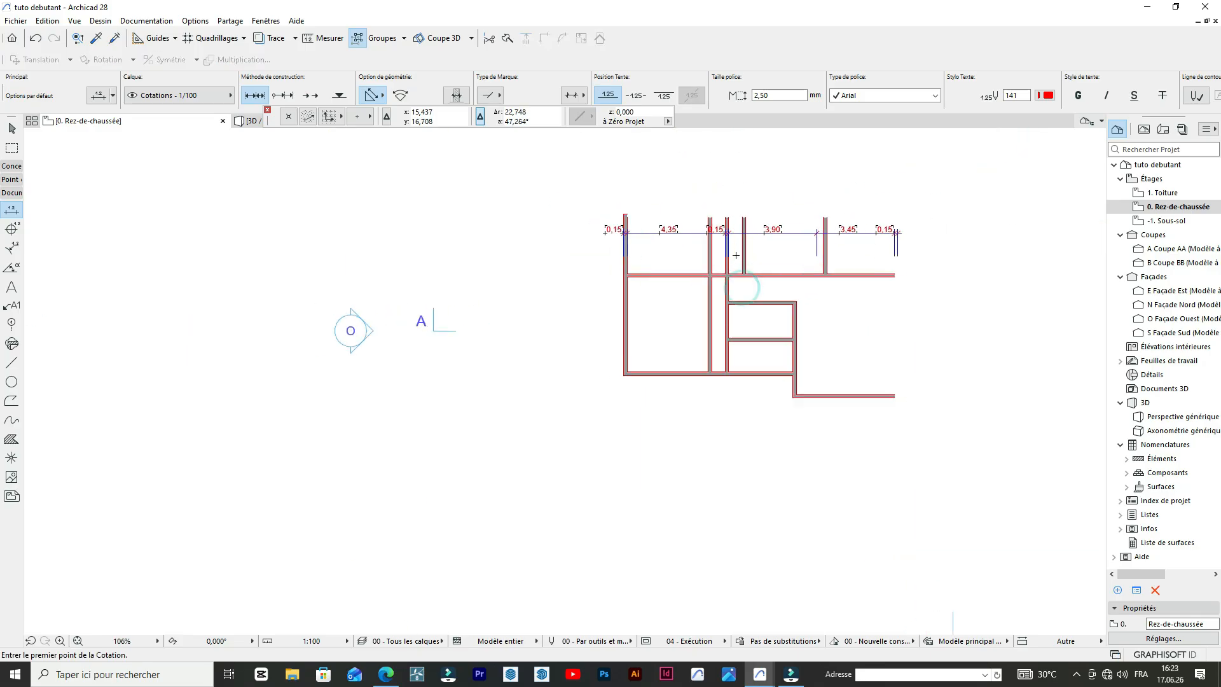
- Trim away the original central vertical wall's segment in the upper row of rooms
scroll(678, 335, up, 4)
scroll(678, 335, down, 3)
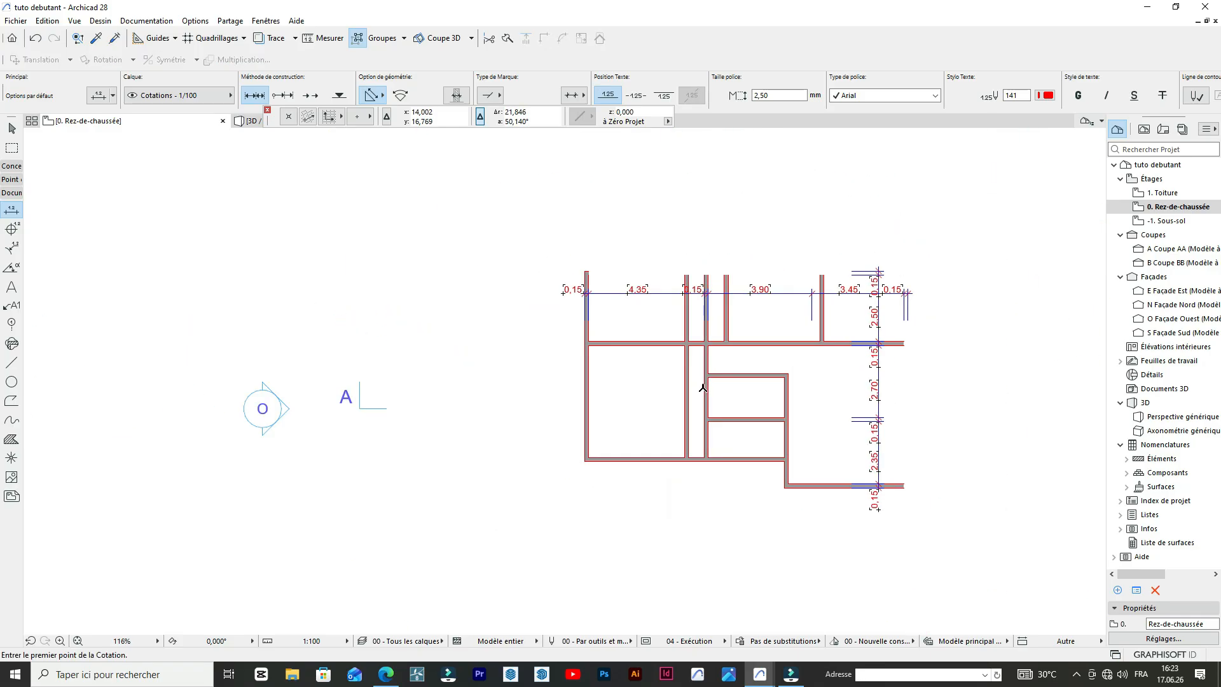
scroll(715, 347, up, 2)
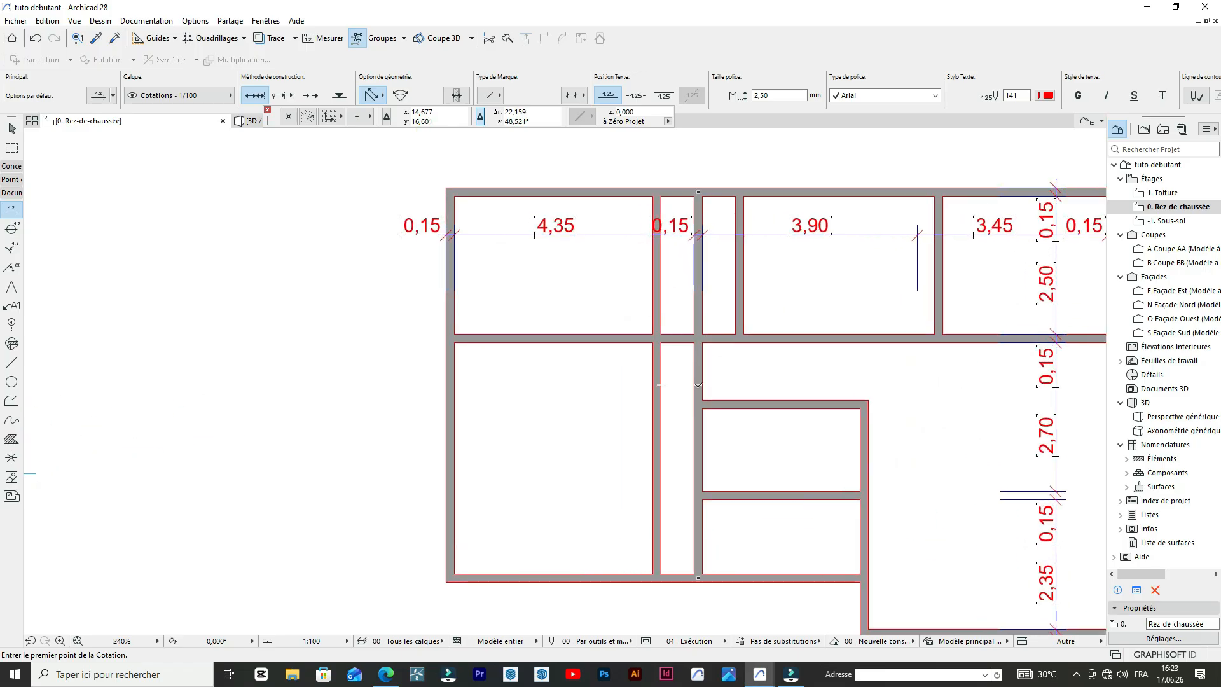
scroll(698, 385, up, 4)
scroll(670, 384, down, 7)
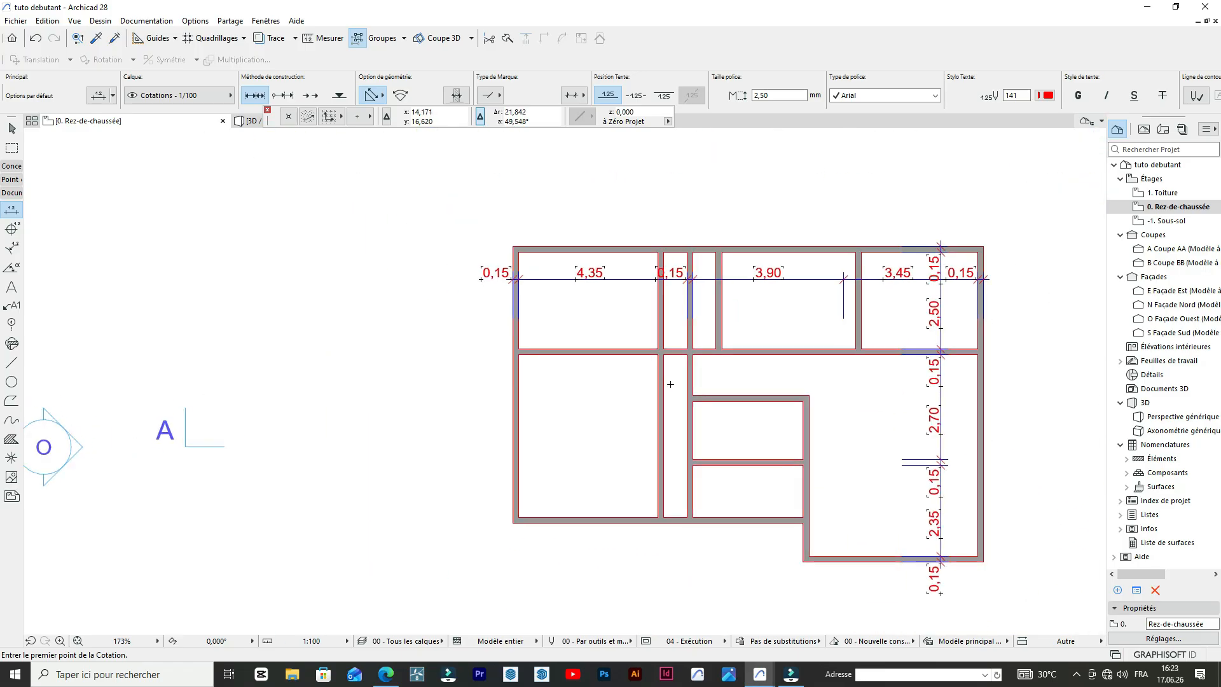
scroll(670, 384, up, 2)
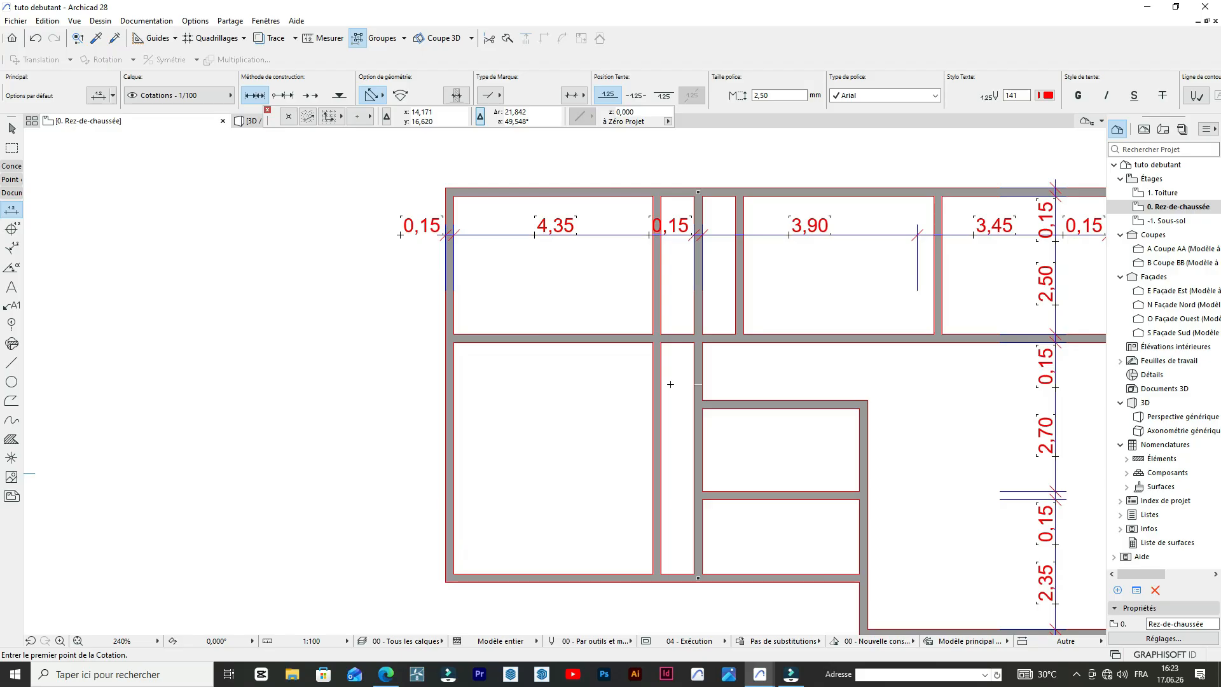
scroll(724, 285, up, 2)
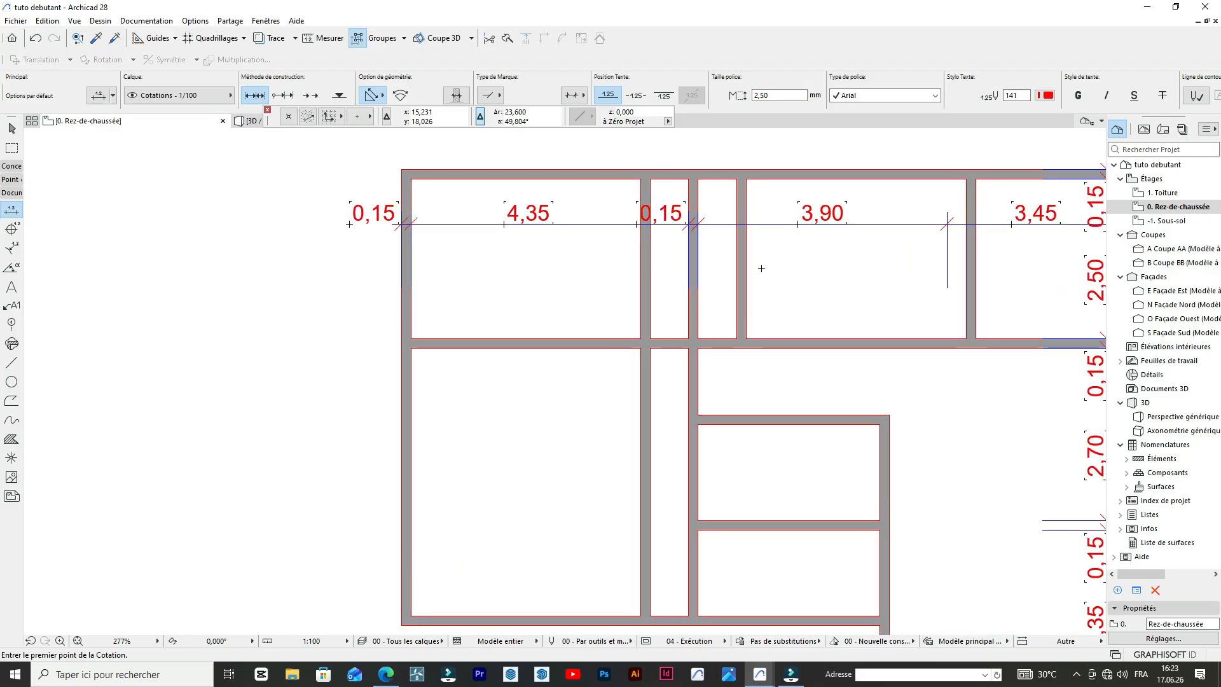
scroll(684, 320, down, 2)
scroll(682, 300, up, 2)
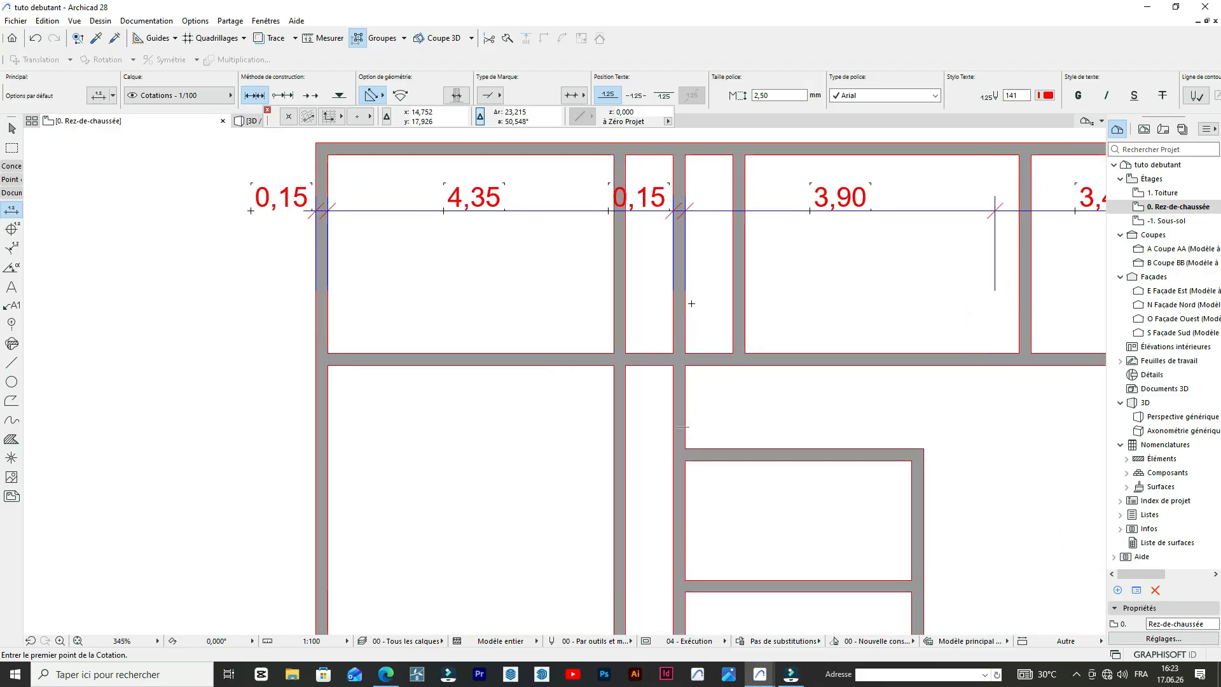
ctrl+click(682, 314)
- Extend the upper and middle horizontal walls of the small central rooms west to the new vertical wall using Adjust
scroll(704, 287, down, 5)
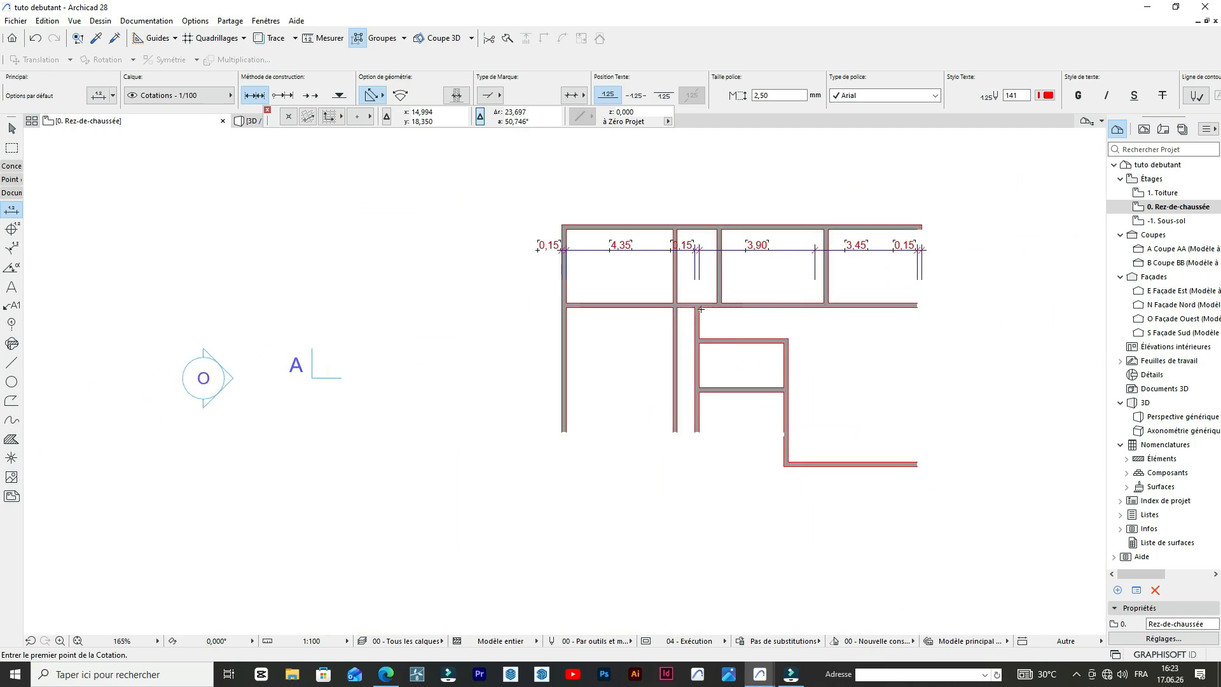
scroll(701, 314, up, 4)
scroll(706, 360, down, 3)
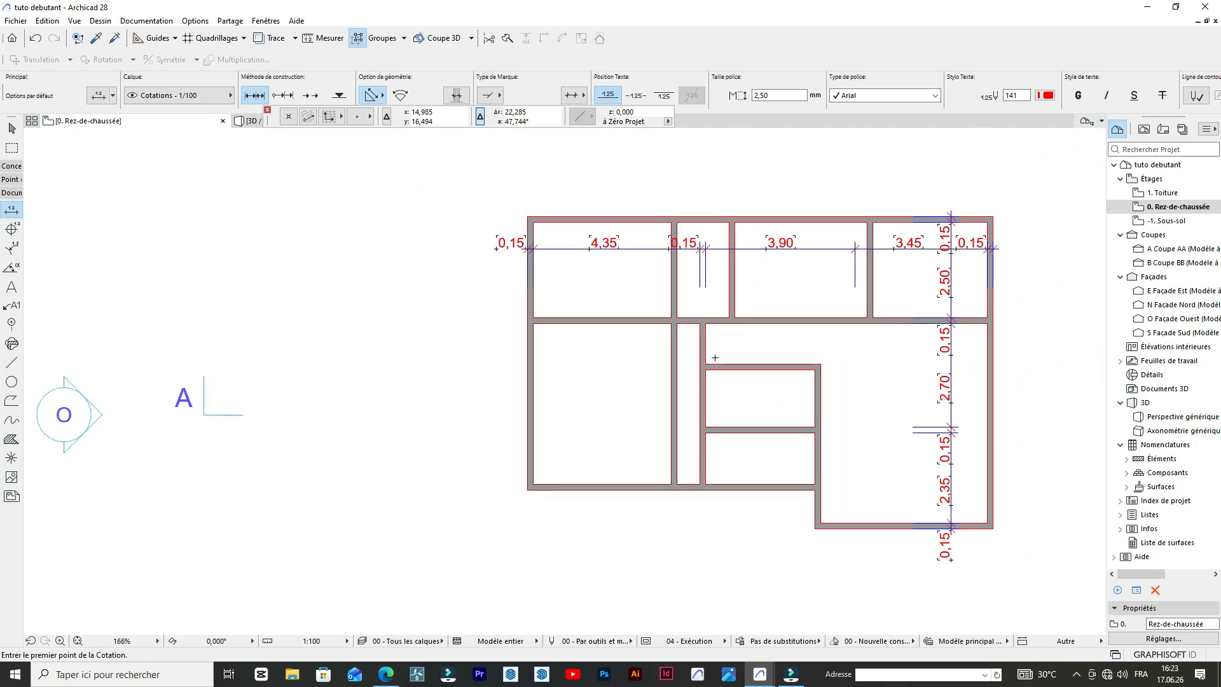
scroll(718, 350, up, 2)
scroll(725, 350, down, 2)
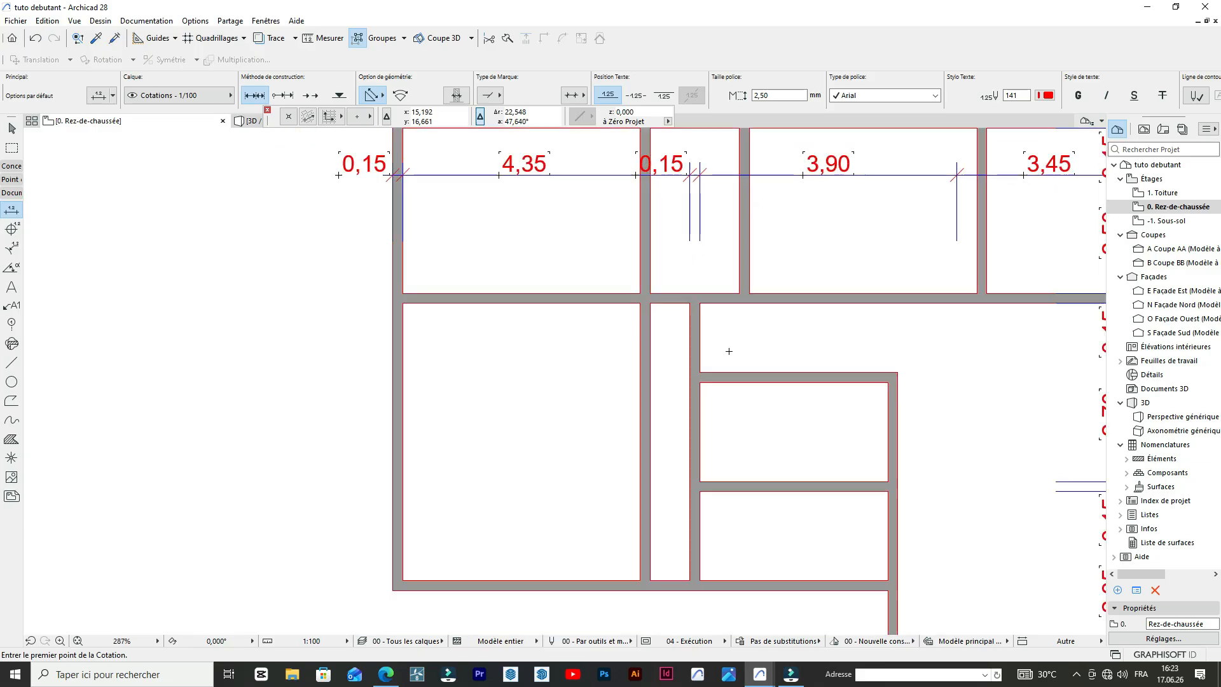
scroll(719, 349, up, 3)
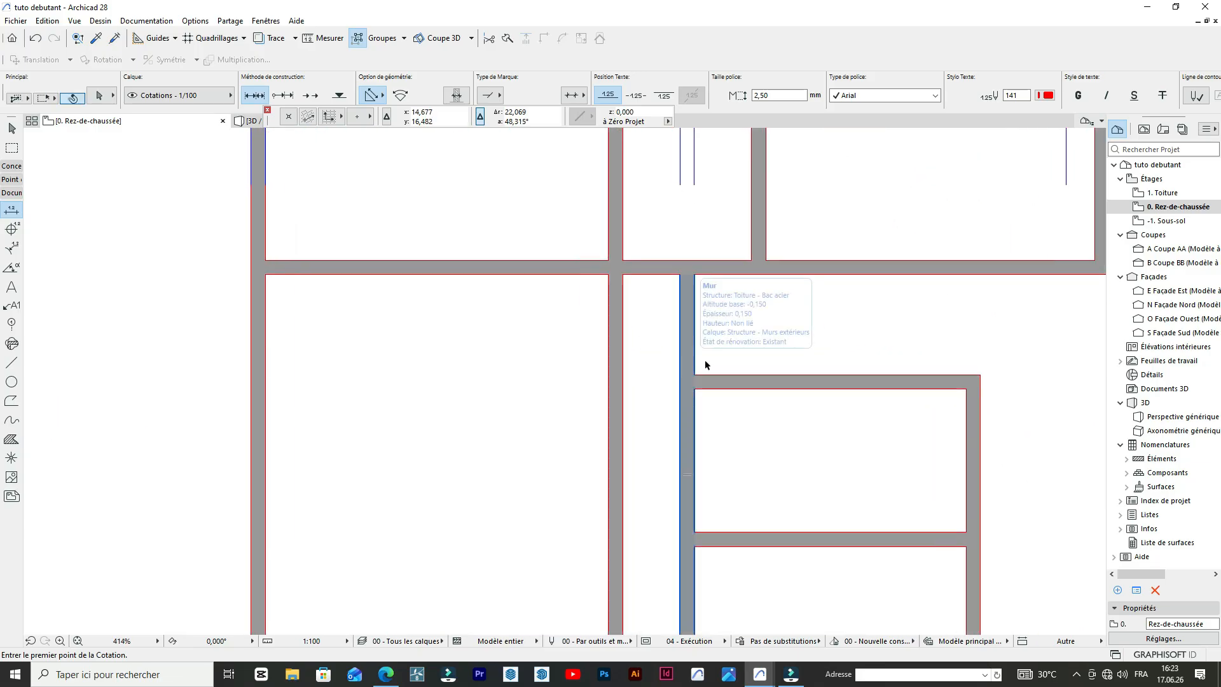
scroll(705, 361, down, 3)
scroll(701, 371, up, 2)
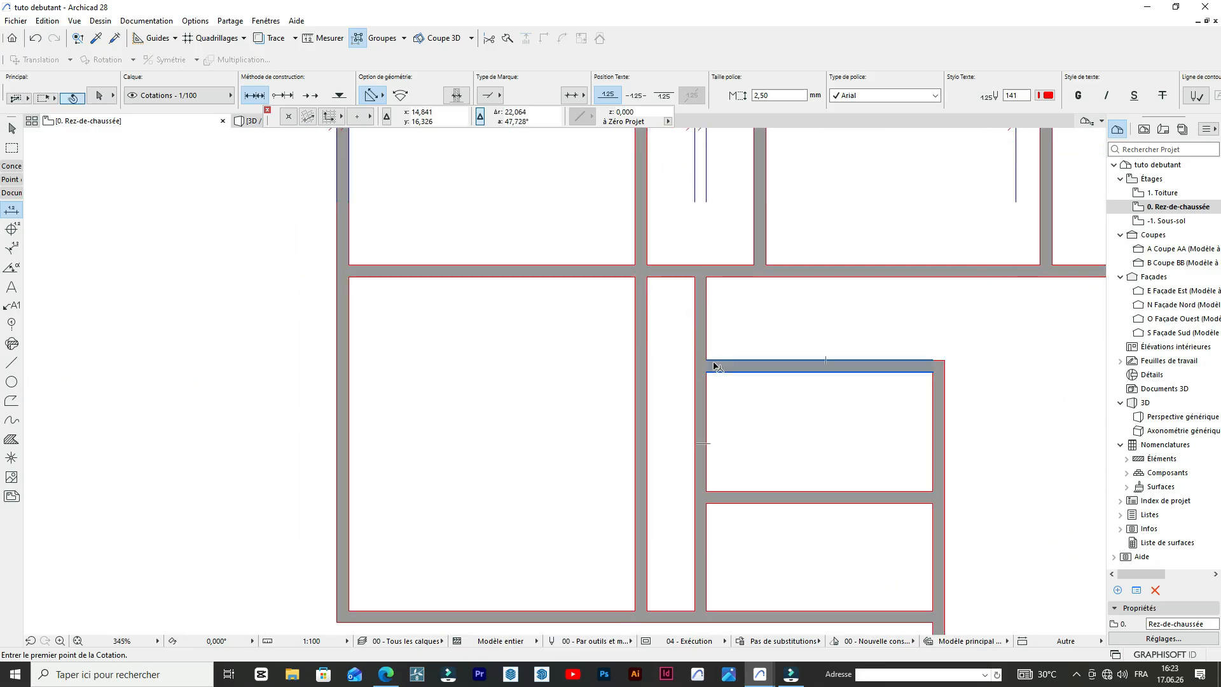
shift+click(716, 366)
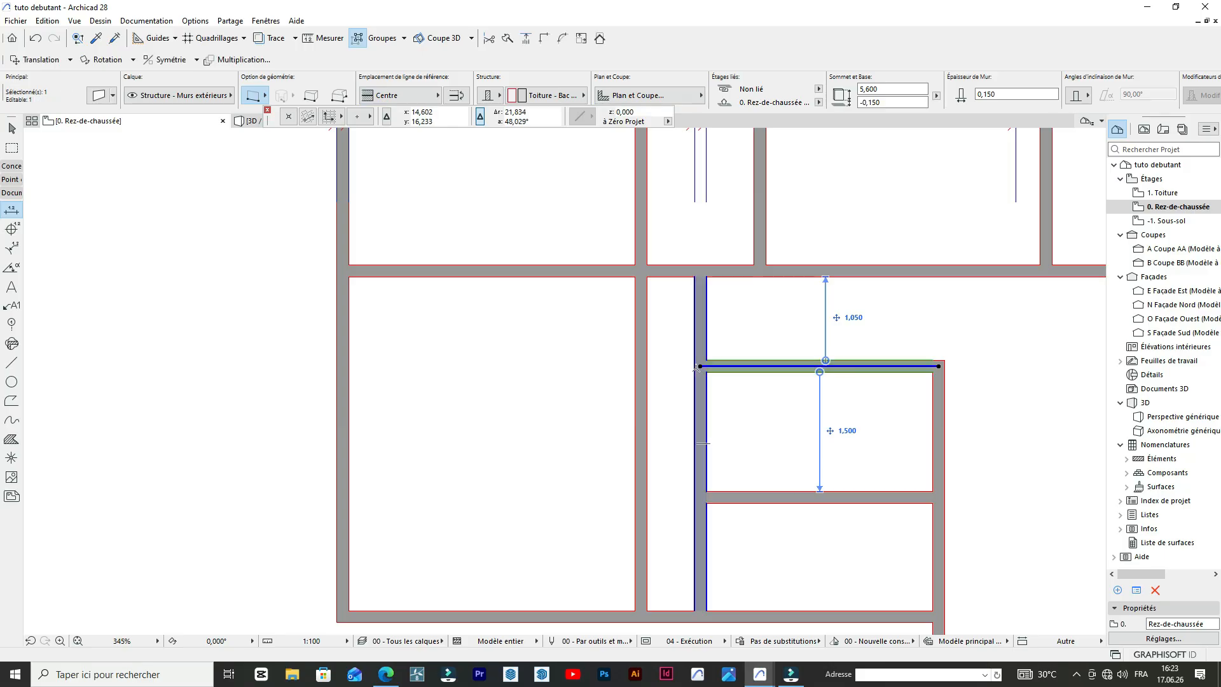
shift+click(738, 503)
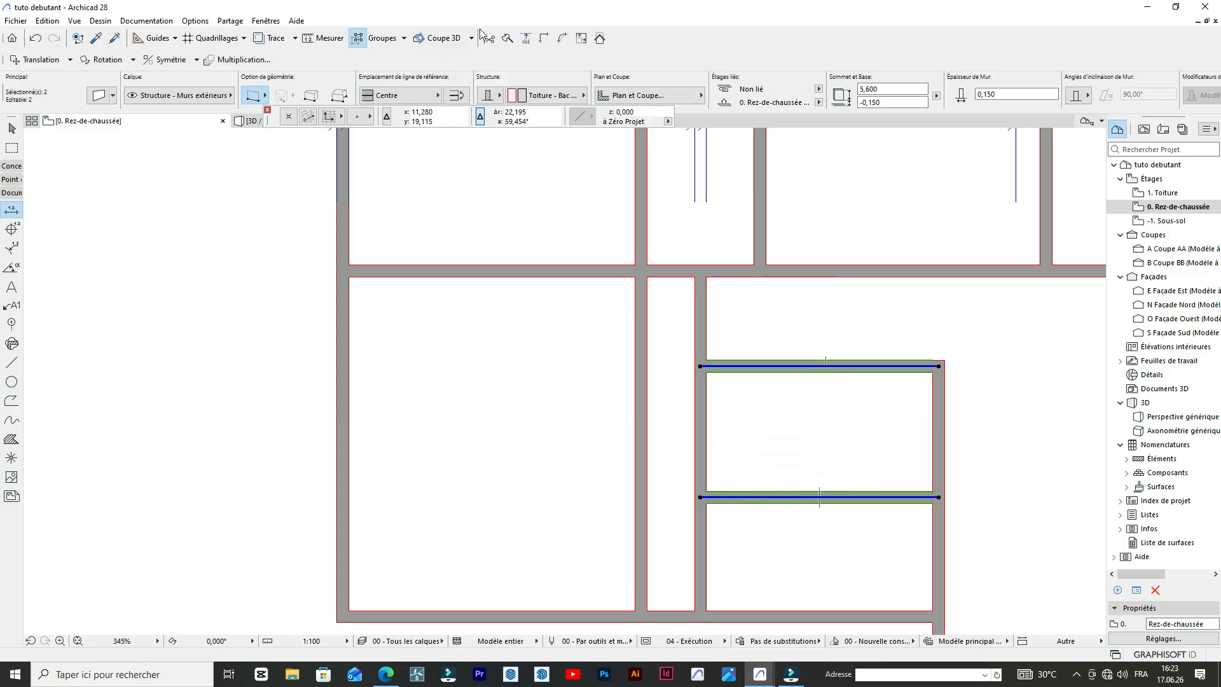
click(527, 39)
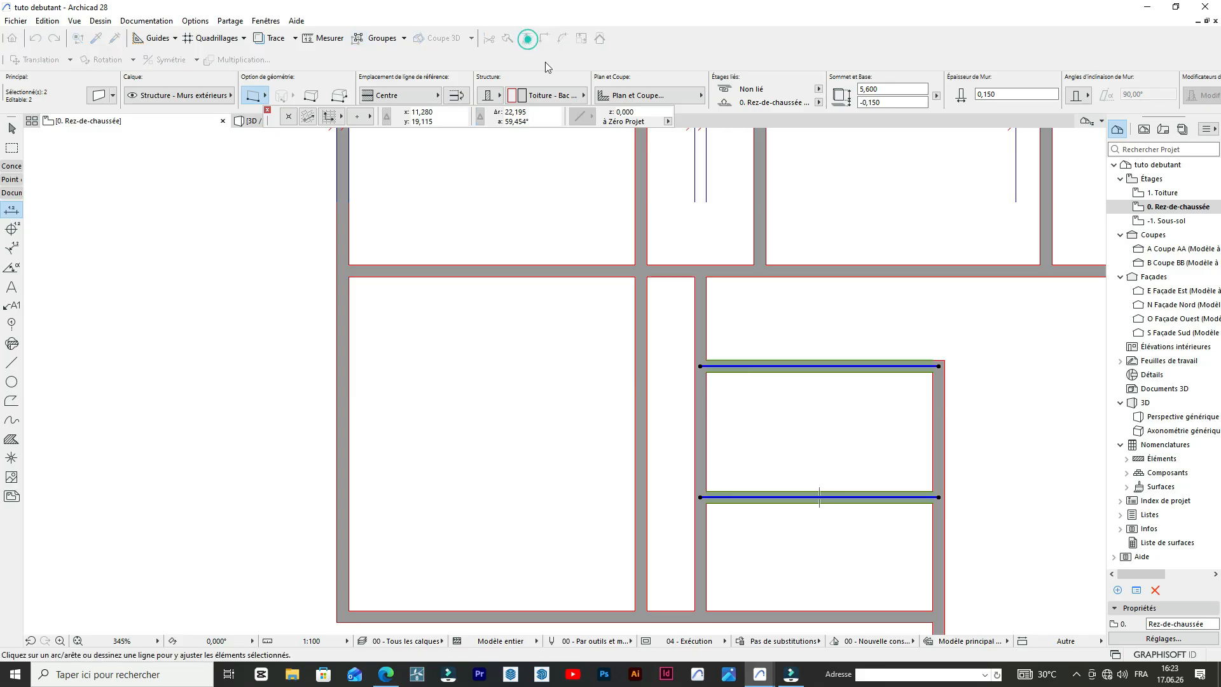
click(647, 370)
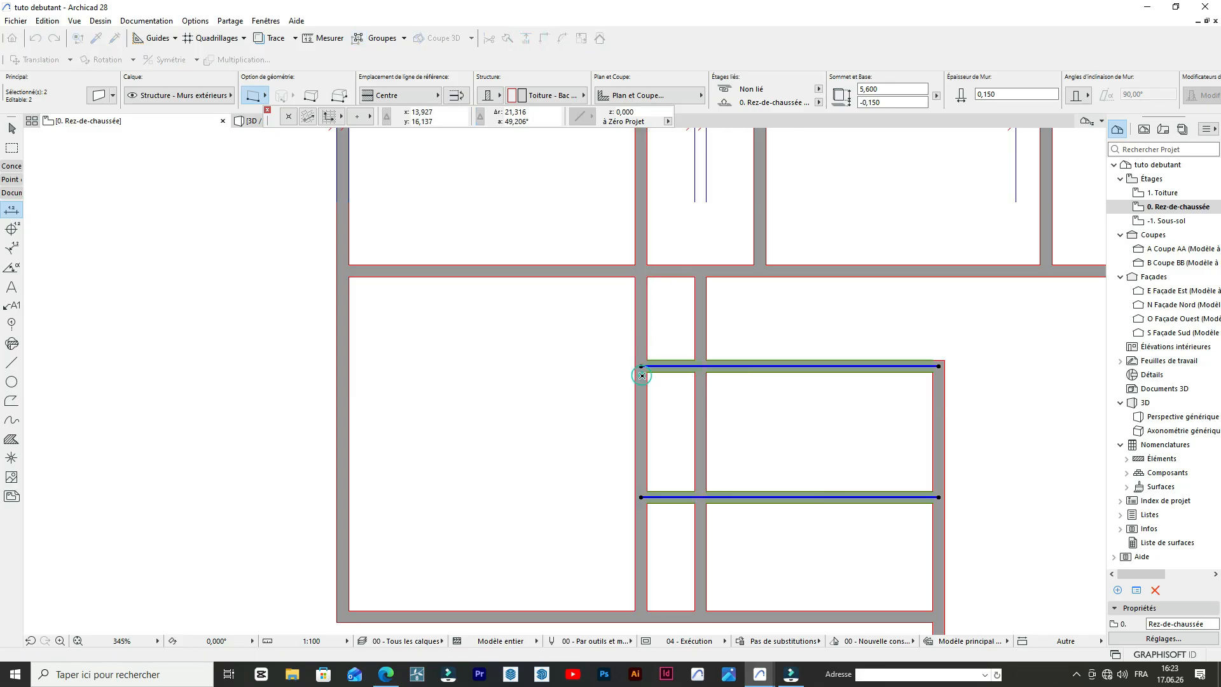
- Delete the original central vertical wall that runs from the corridor down through the two small central rooms
scroll(744, 342, down, 3)
key(Escape)
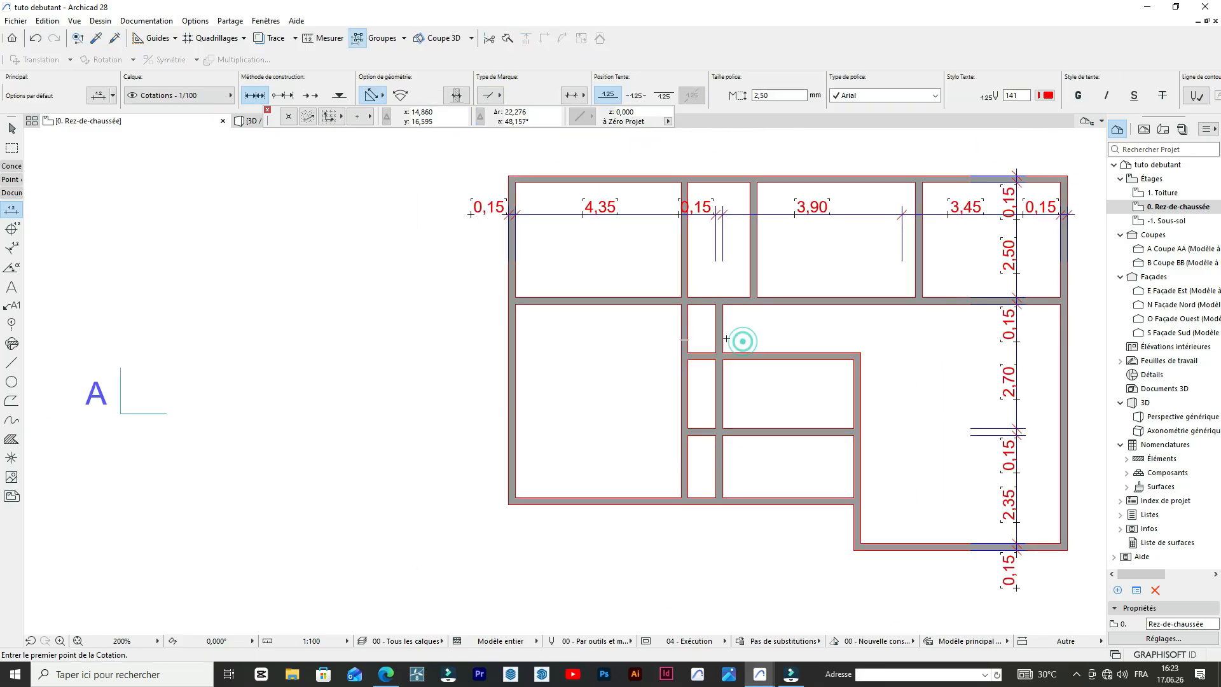
shift+click(721, 336)
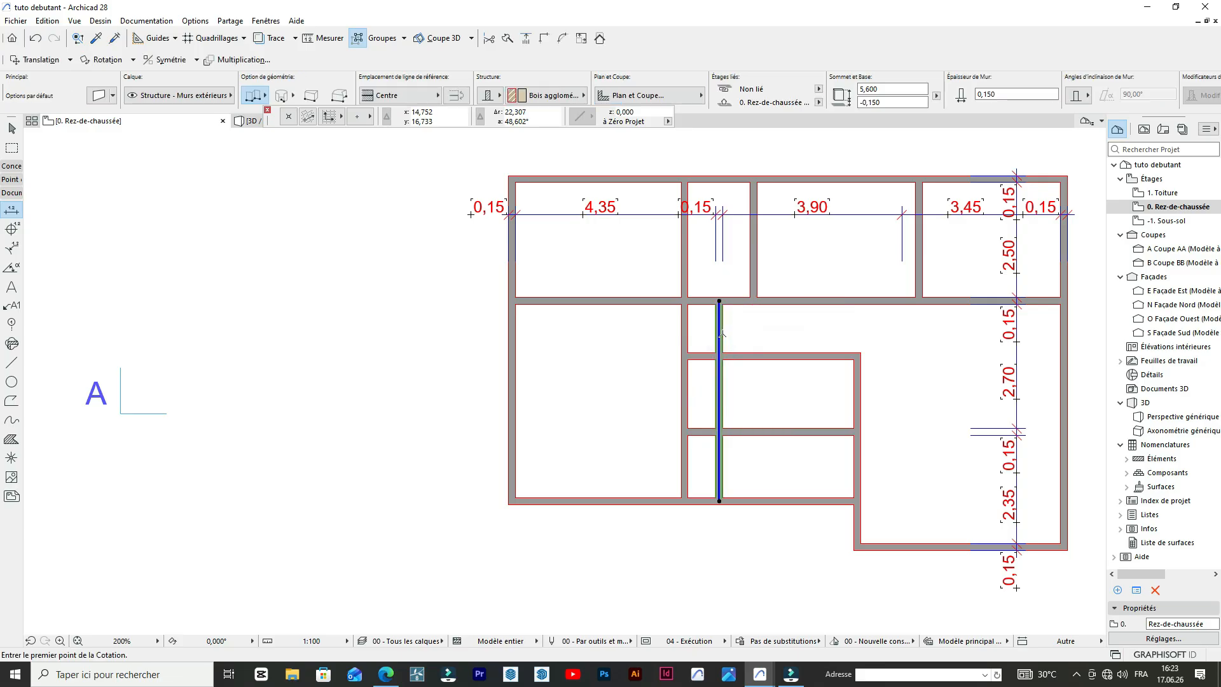
key(Delete)
- Set the thickness of the horizontal wall between the two small central rooms to 0,1 m
scroll(719, 288, up, 3)
scroll(728, 292, down, 5)
scroll(763, 250, up, 4)
scroll(761, 309, down, 4)
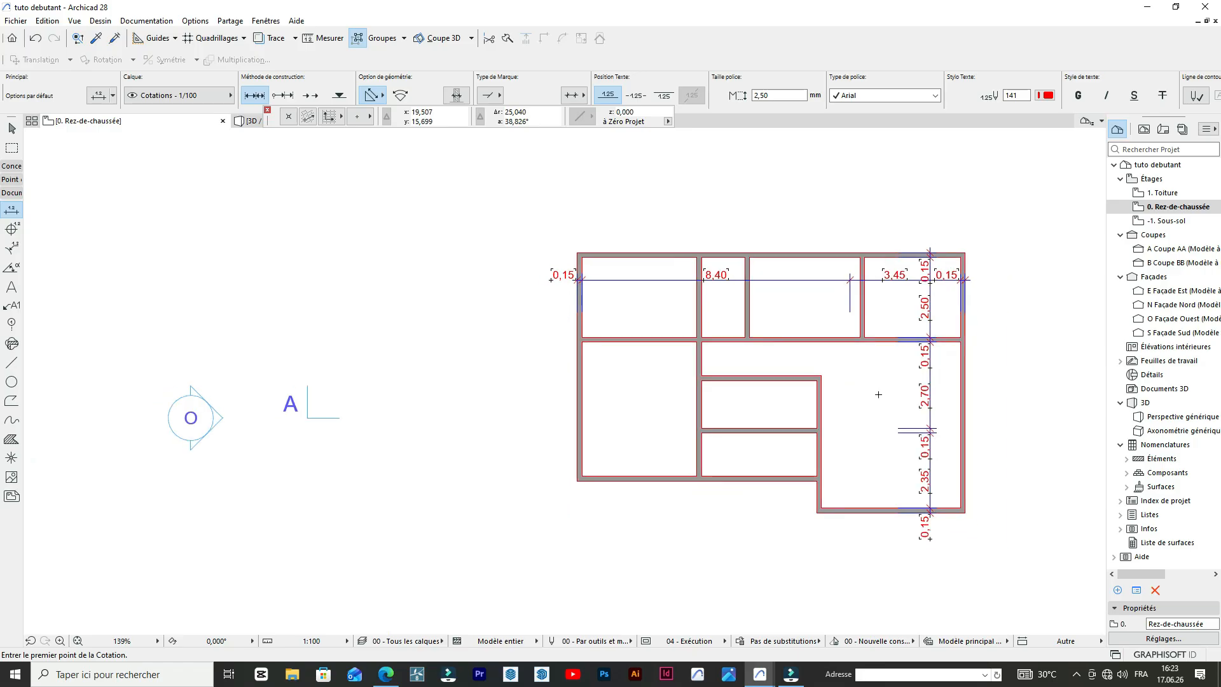
scroll(796, 414, up, 5)
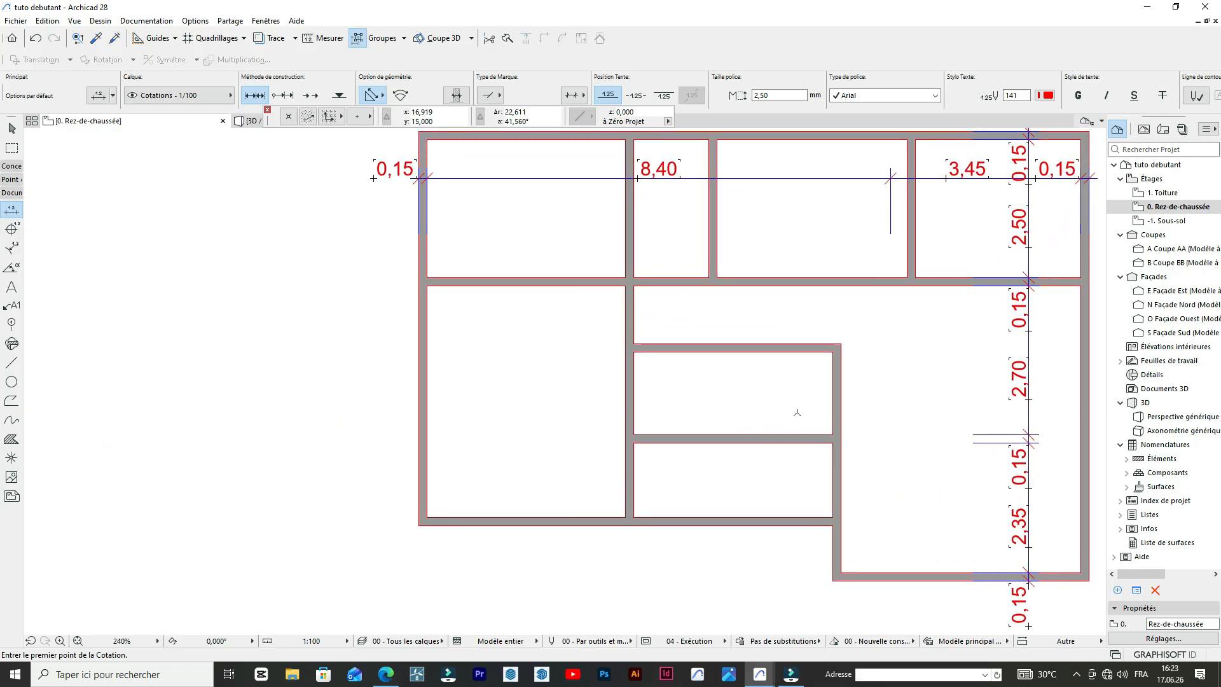
scroll(751, 465, down, 2)
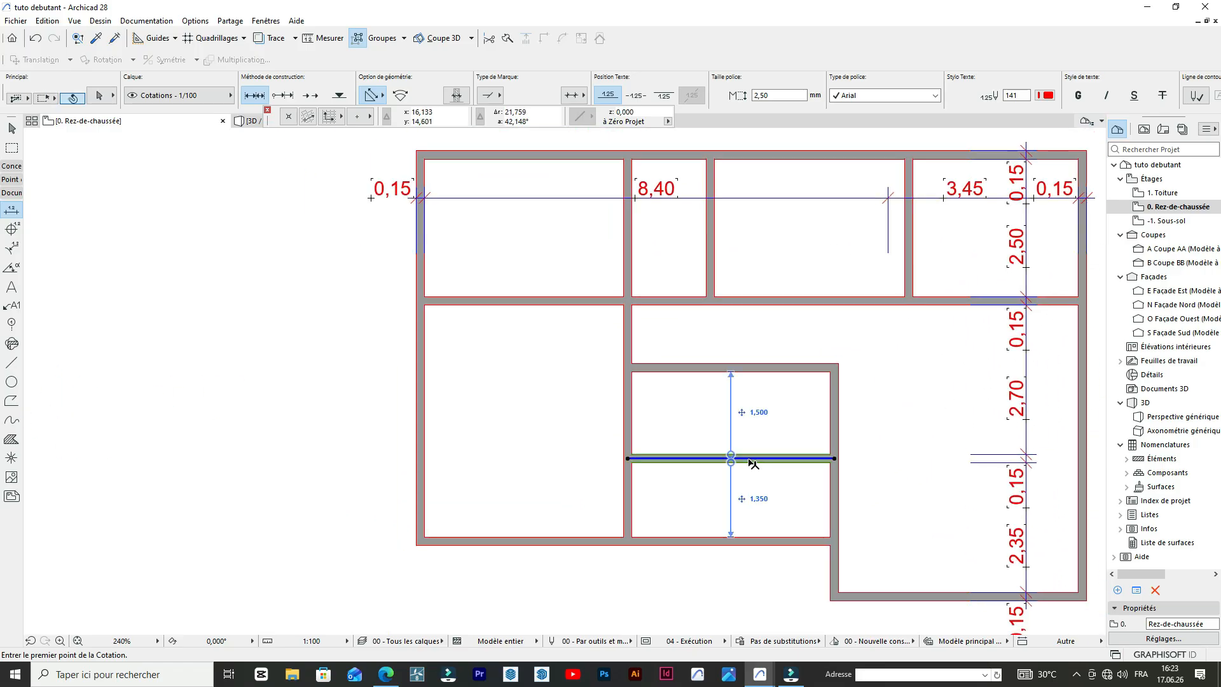
scroll(762, 345, up, 1)
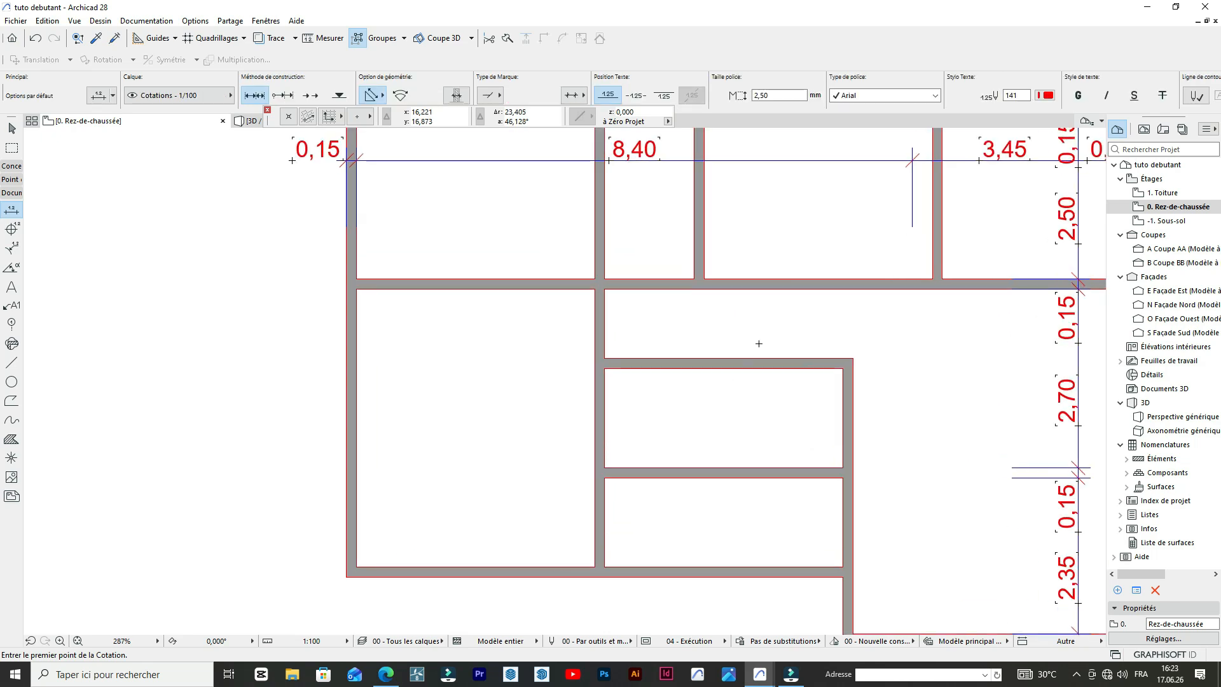
click(731, 472)
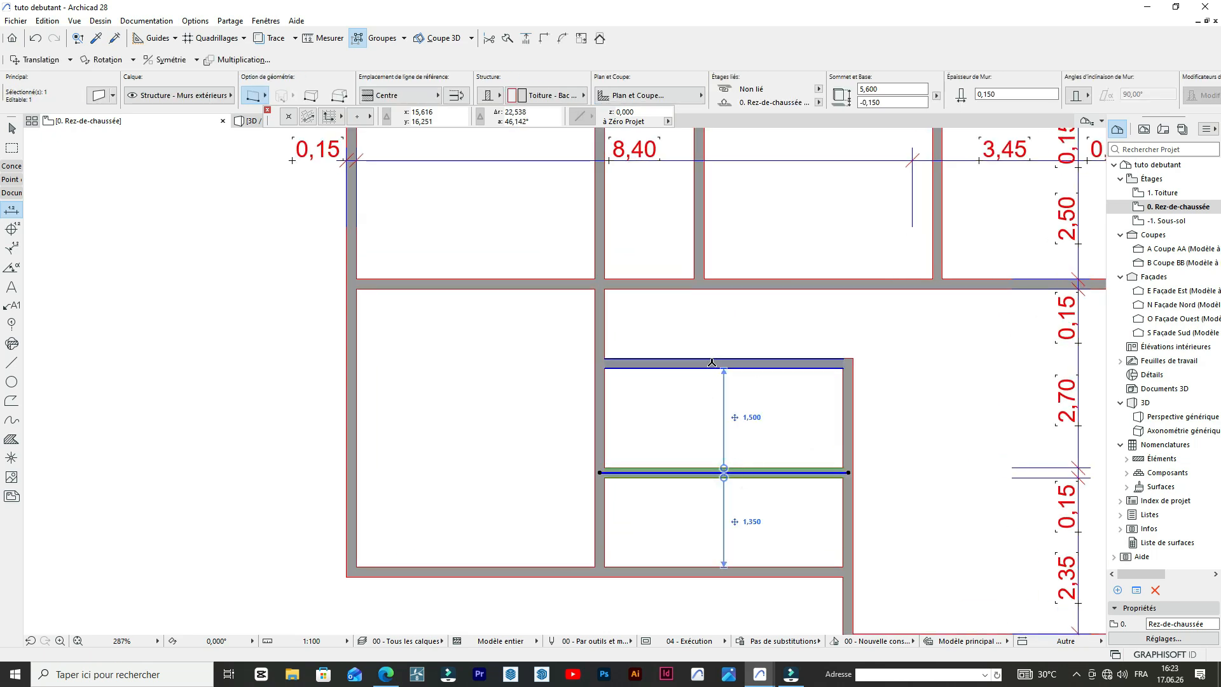
scroll(716, 360, down, 3)
scroll(727, 354, up, 3)
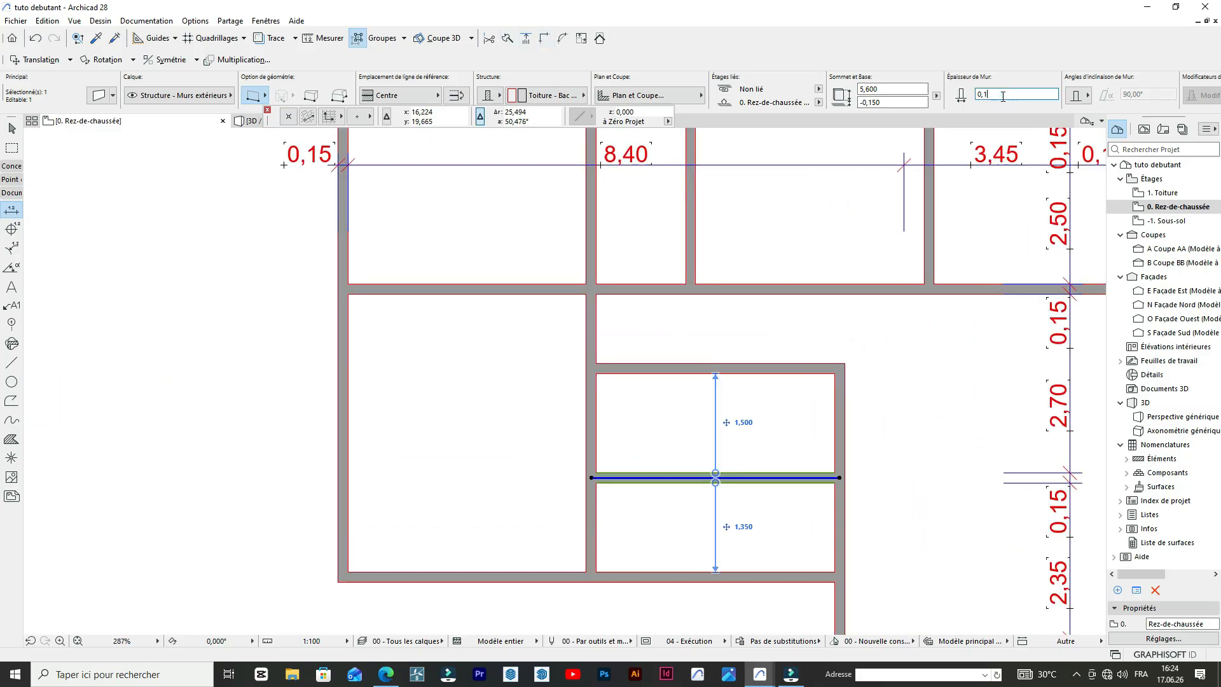
key(Return)
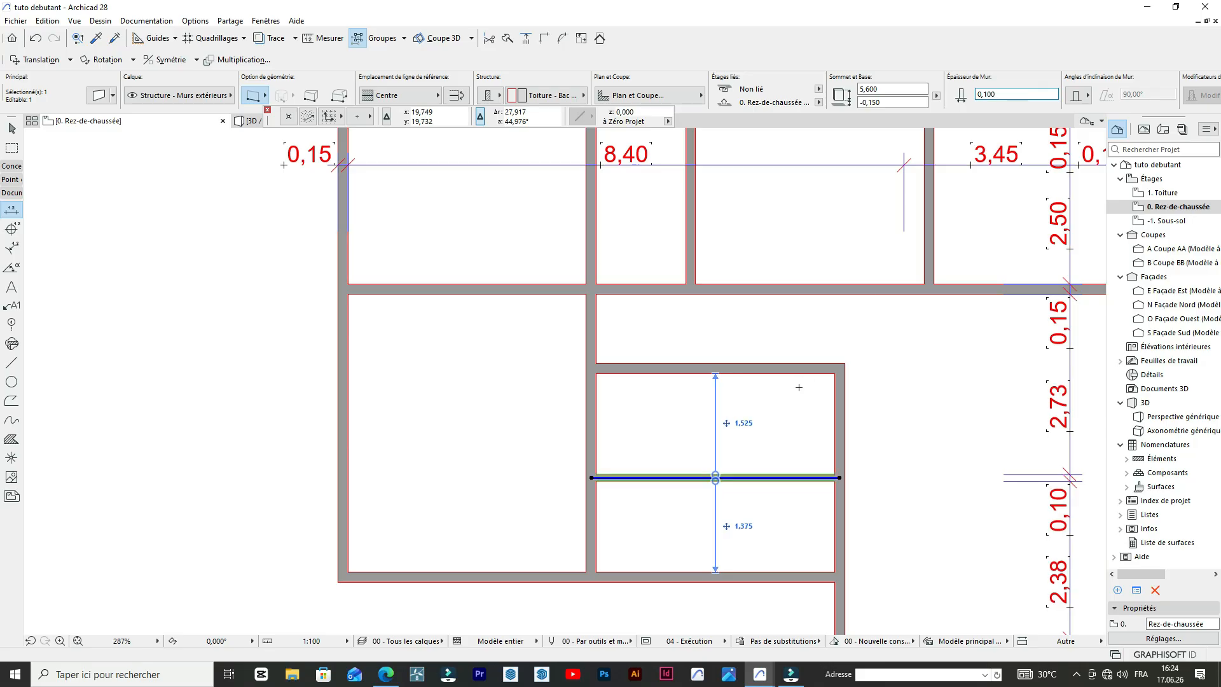
key(Escape)
- Examine the revised room layout, especially the central partitions in the upper row of rooms
scroll(794, 356, down, 4)
scroll(780, 367, up, 3)
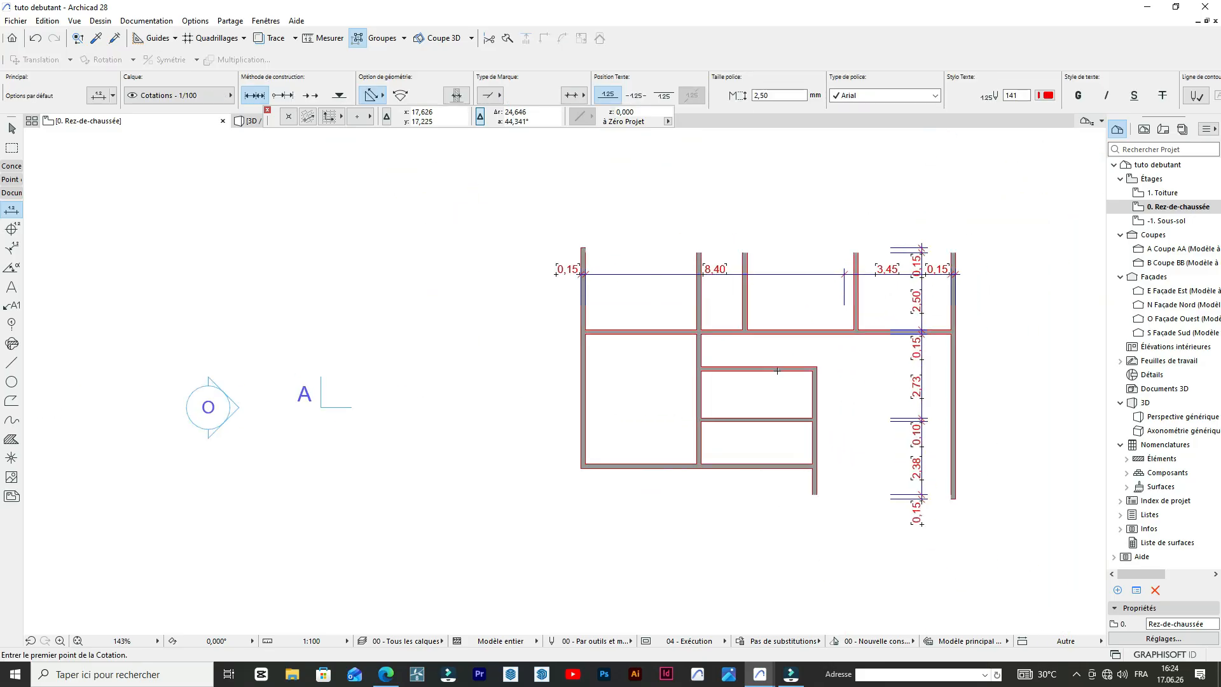
scroll(690, 379, up, 2)
scroll(699, 356, down, 4)
scroll(723, 323, up, 2)
scroll(723, 323, up, 2)
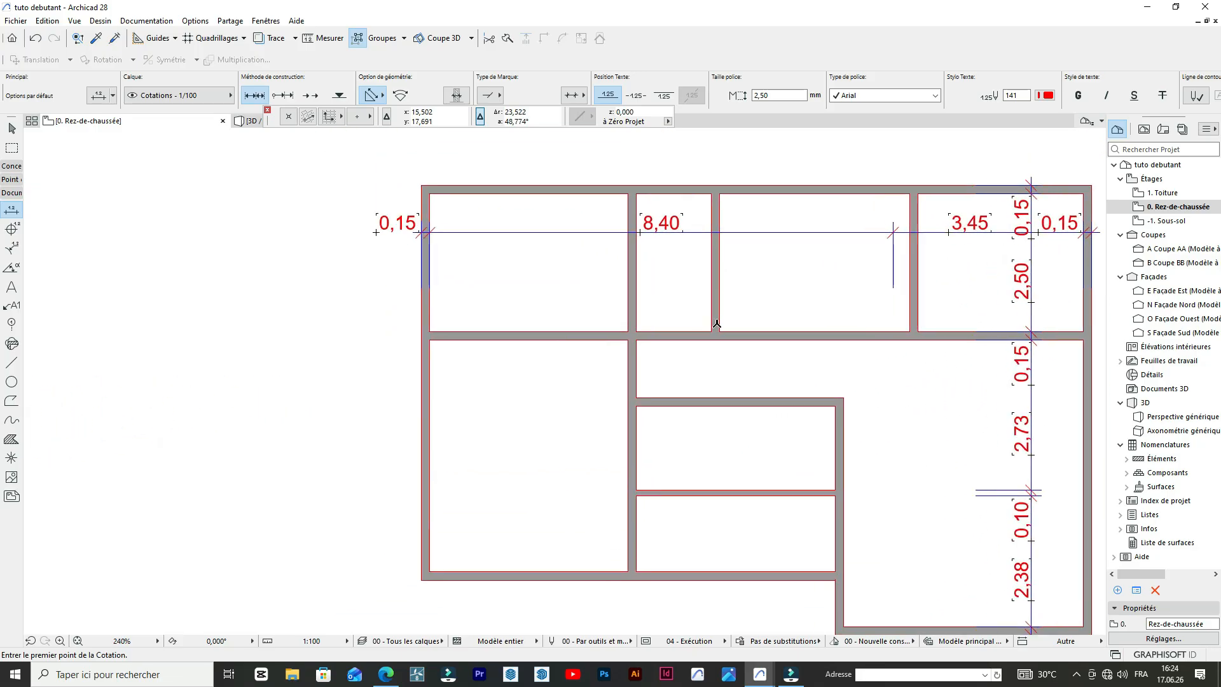
scroll(716, 280, down, 4)
scroll(723, 292, up, 4)
scroll(726, 342, down, 3)
scroll(726, 342, up, 5)
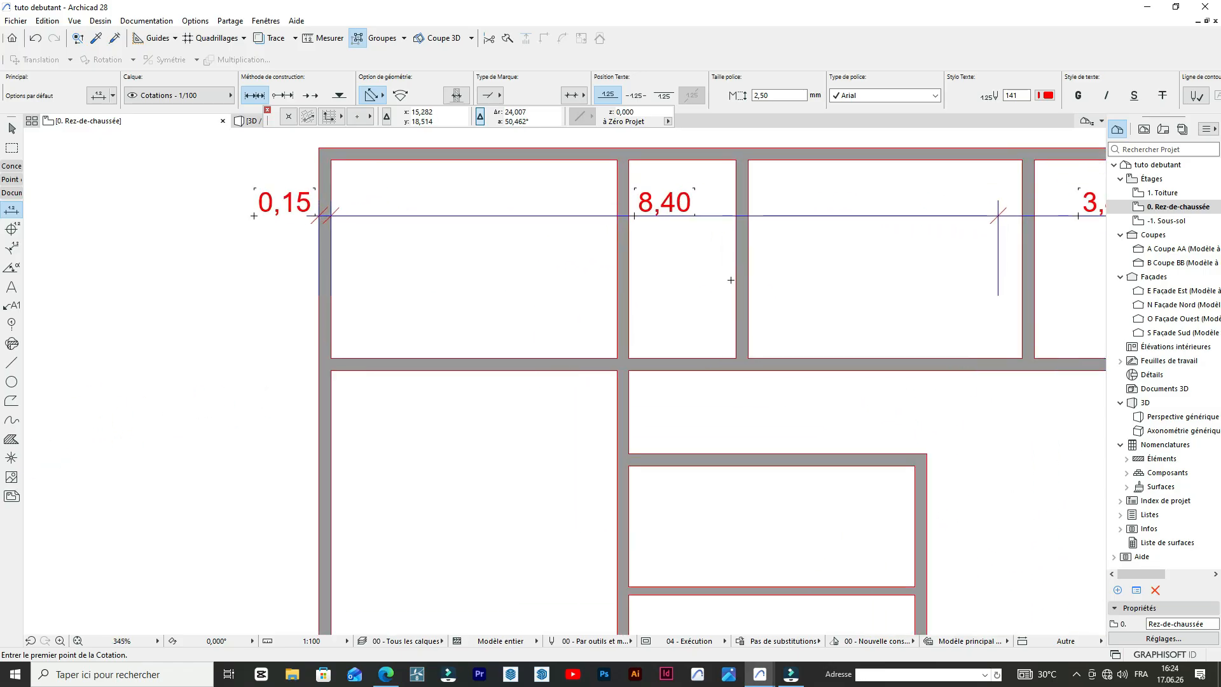
scroll(728, 269, down, 4)
scroll(731, 265, up, 3)
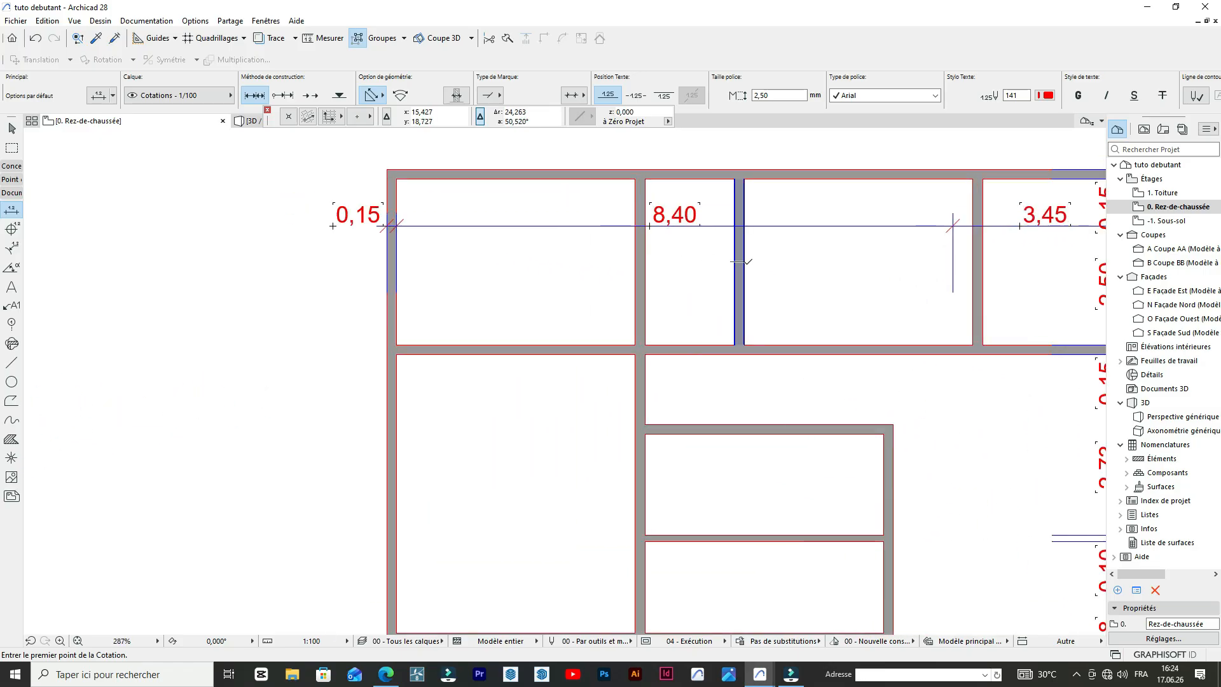
scroll(739, 263, down, 2)
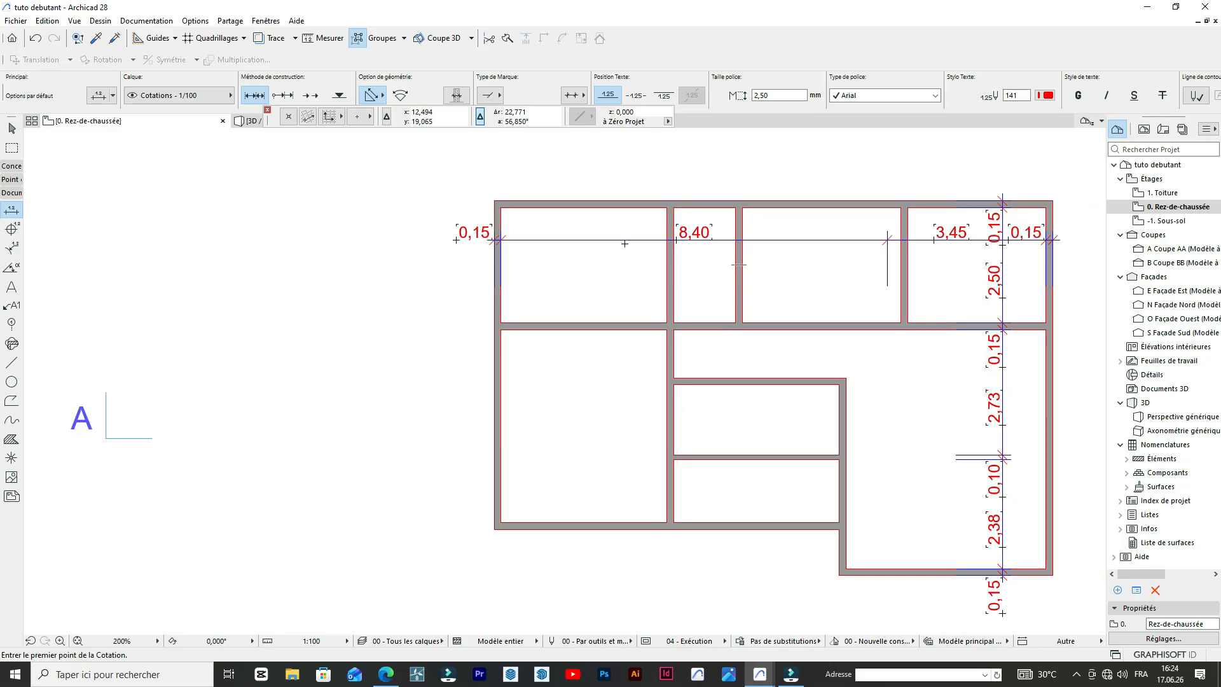
- Add dimension points for both faces of the long central vertical wall to the horizontal dimension chain in the upper row
scroll(625, 244, up, 3)
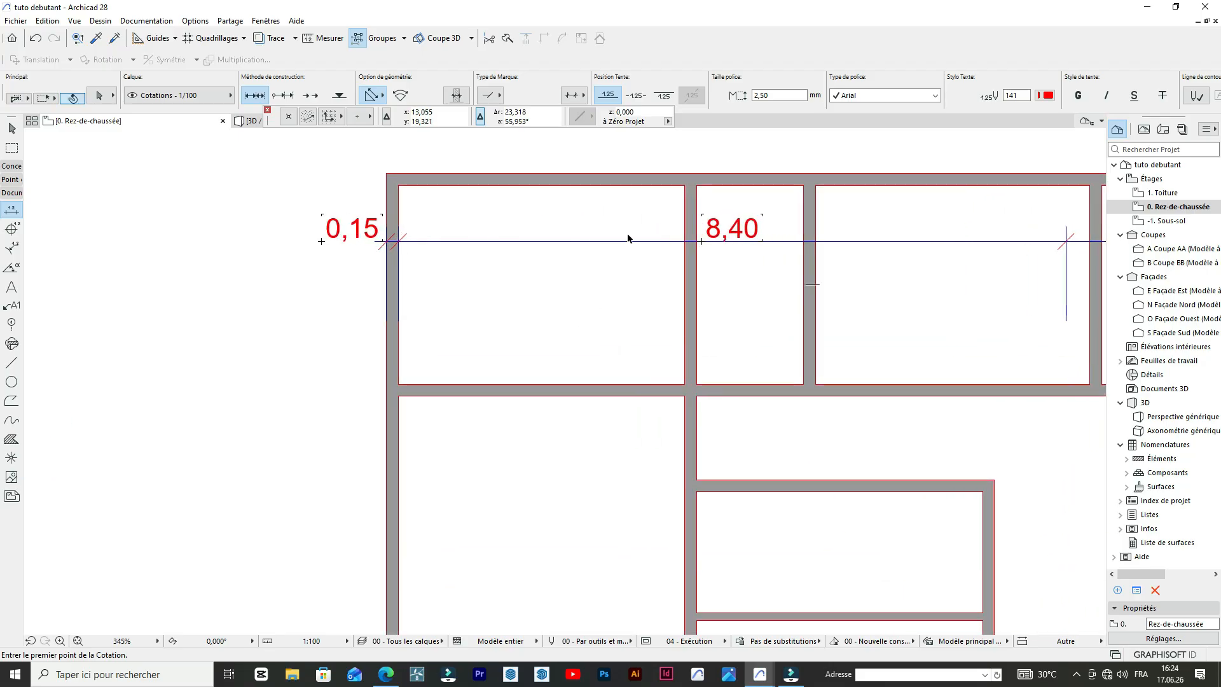
shift+click(622, 241)
click(653, 242)
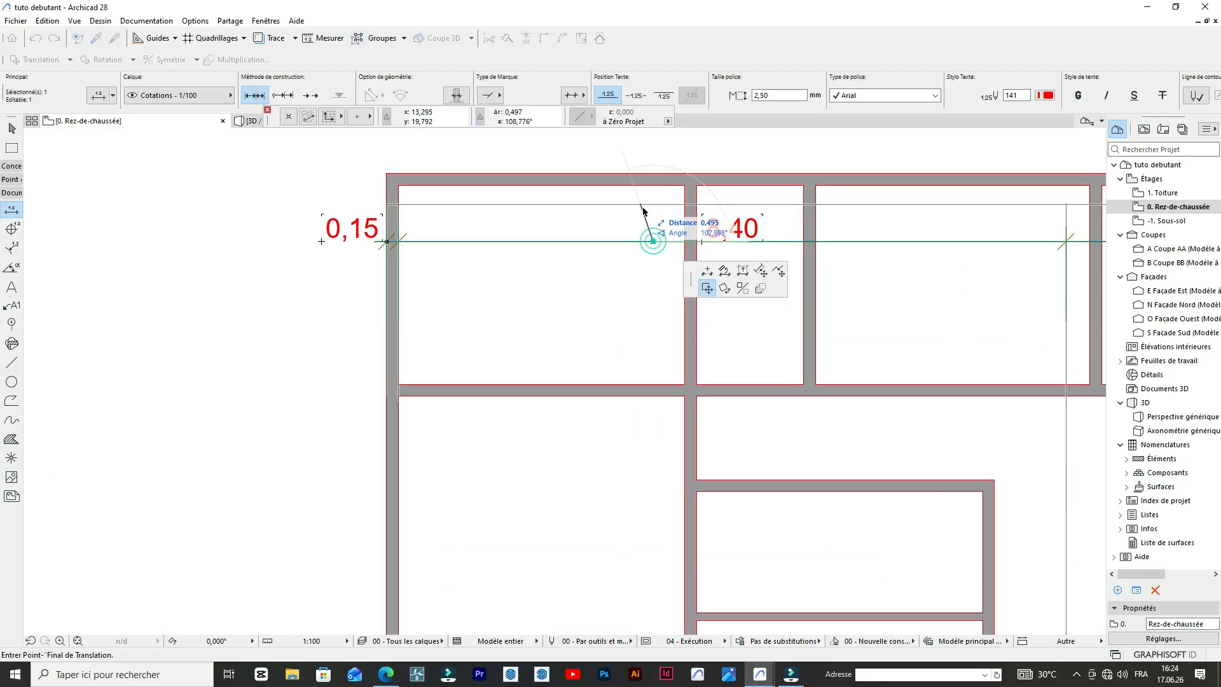
click(708, 273)
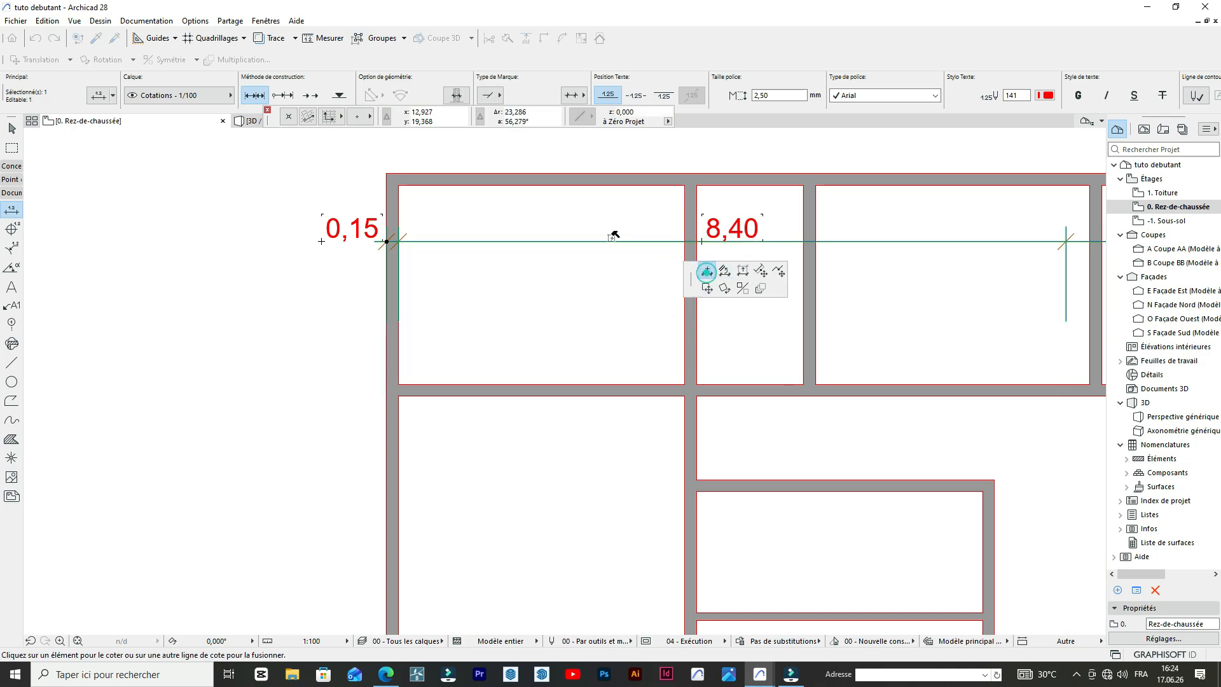
click(684, 185)
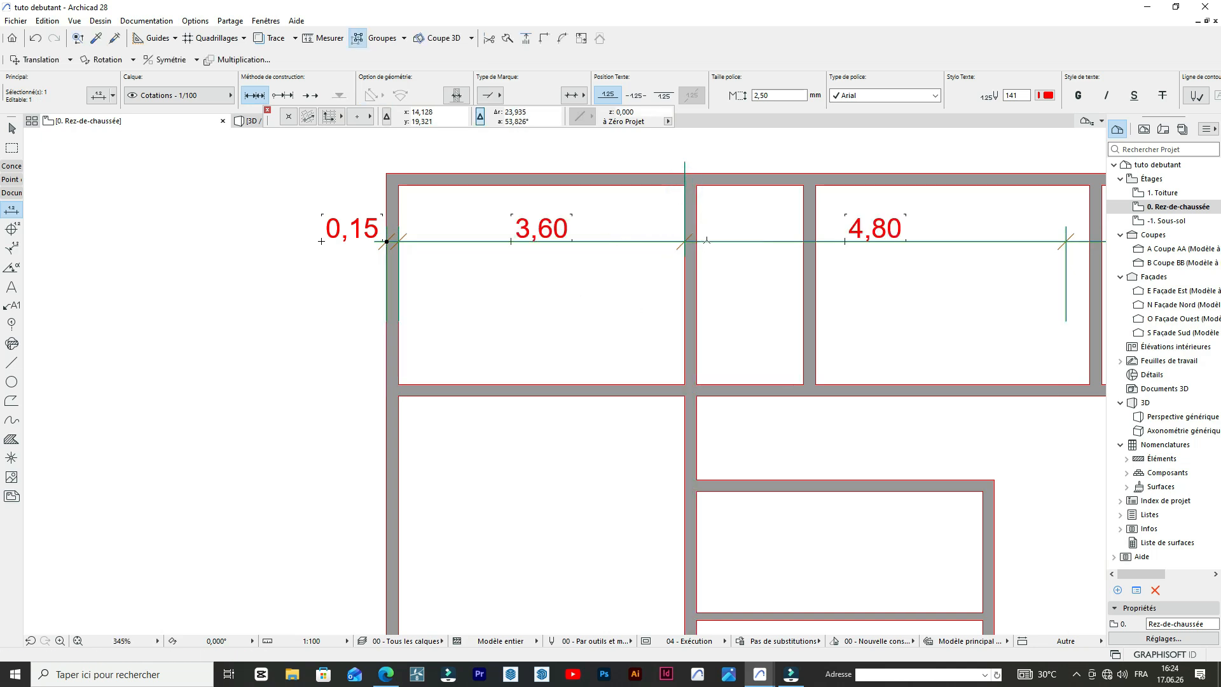
click(707, 240)
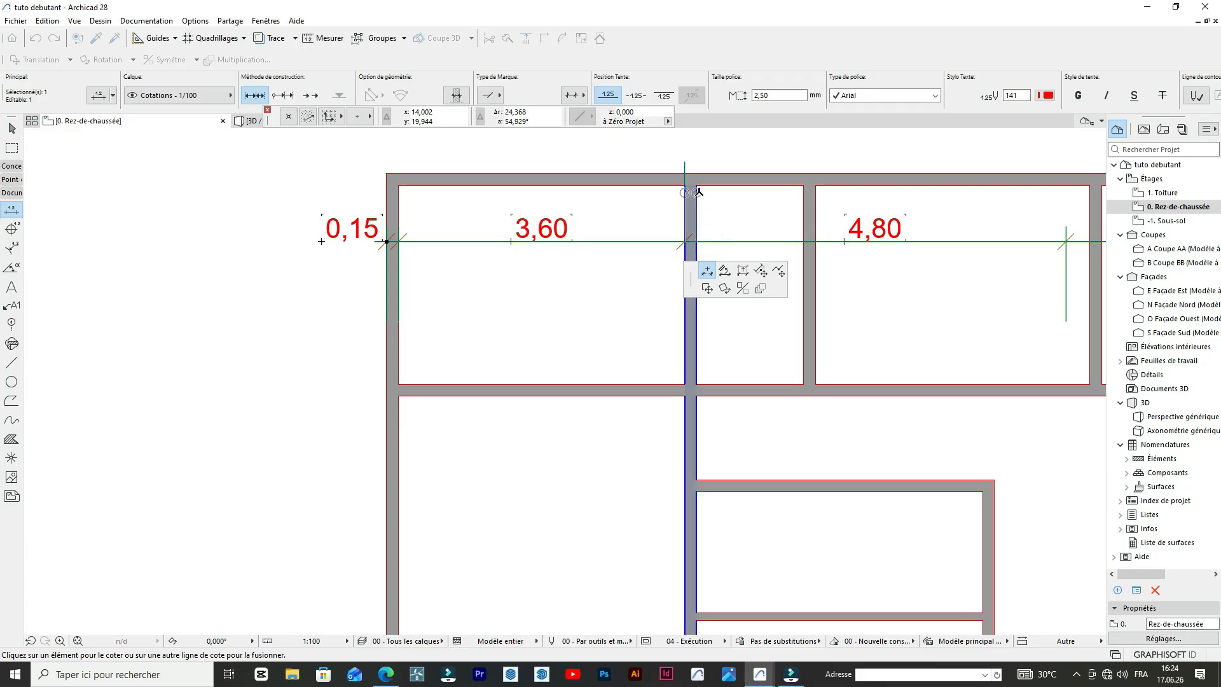
click(697, 190)
- Add both faces of the short partition east of the long central wall to the upper horizontal dimension chain
scroll(735, 255, down, 3)
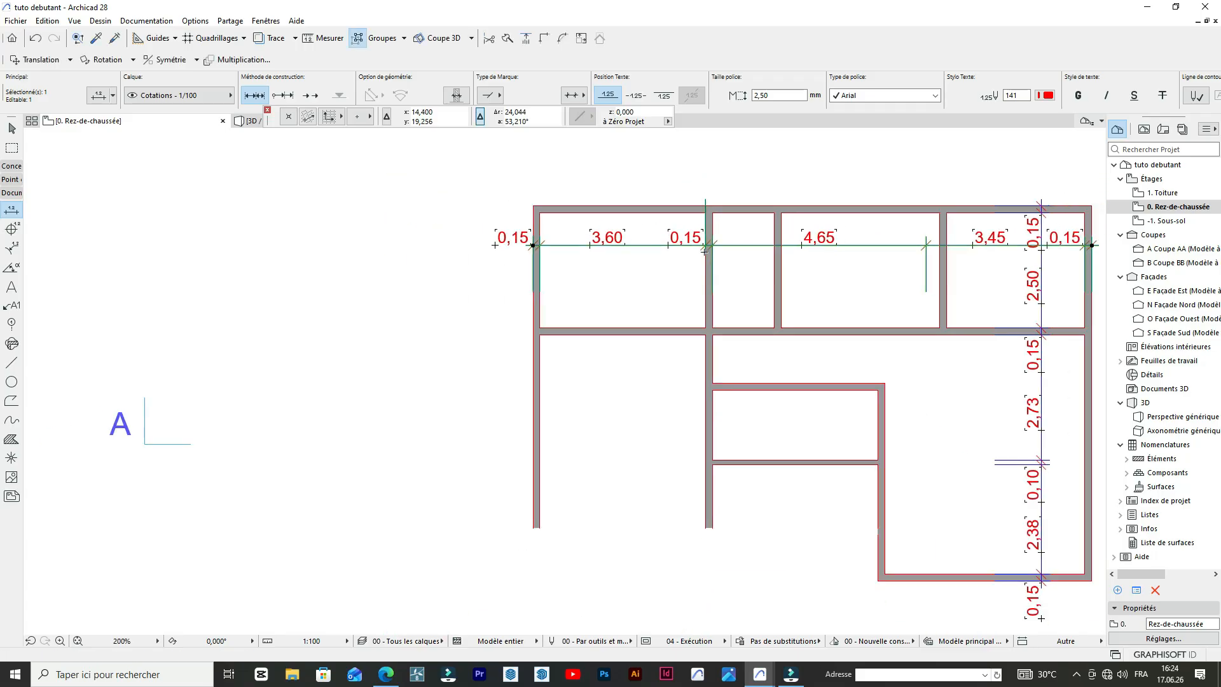
scroll(739, 259, up, 3)
click(839, 233)
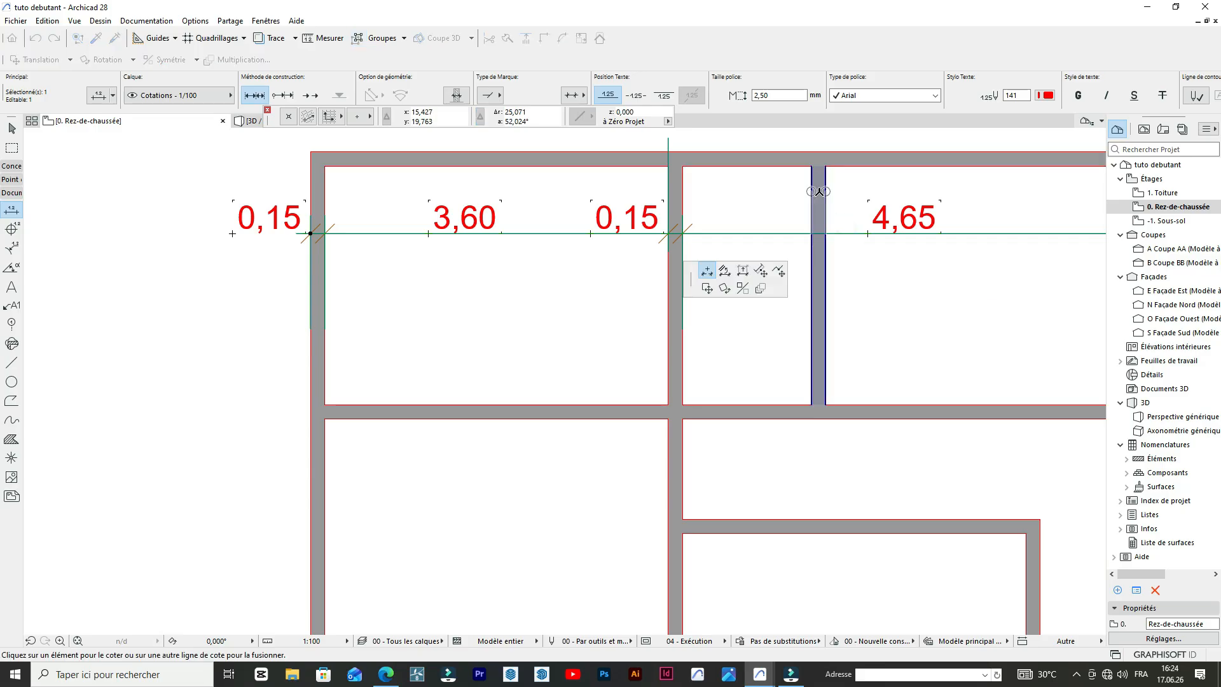
click(824, 172)
scroll(795, 286, down, 3)
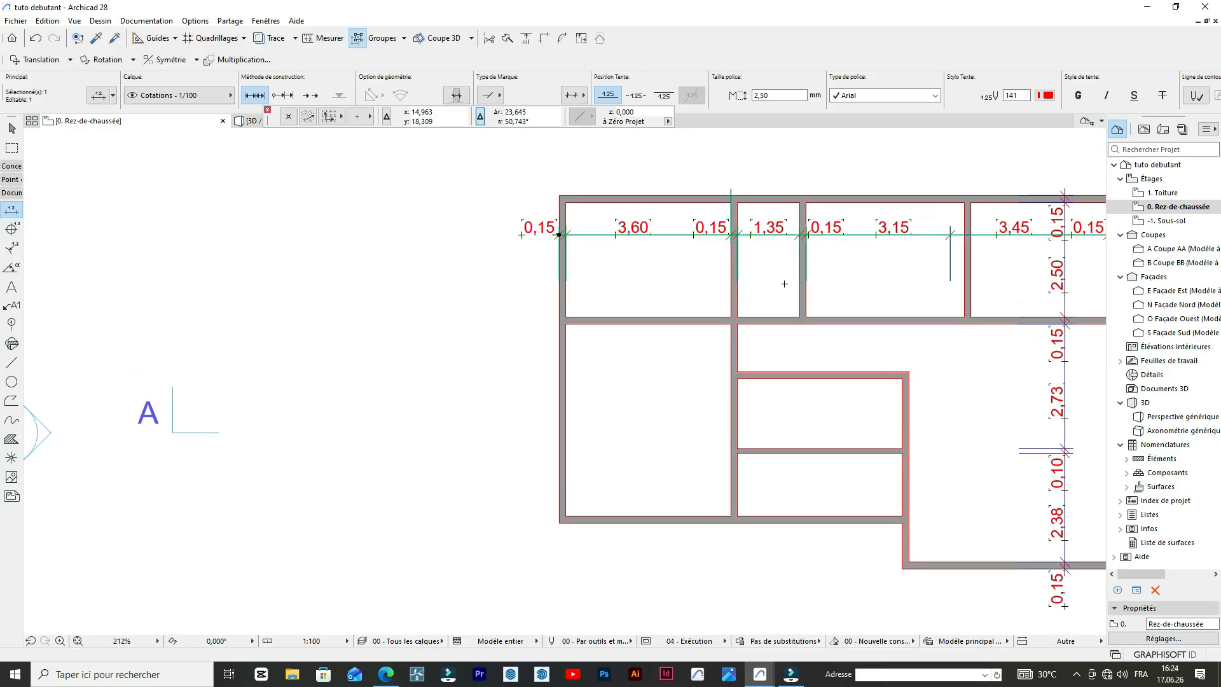
scroll(785, 284, up, 3)
scroll(797, 307, down, 4)
scroll(771, 291, up, 3)
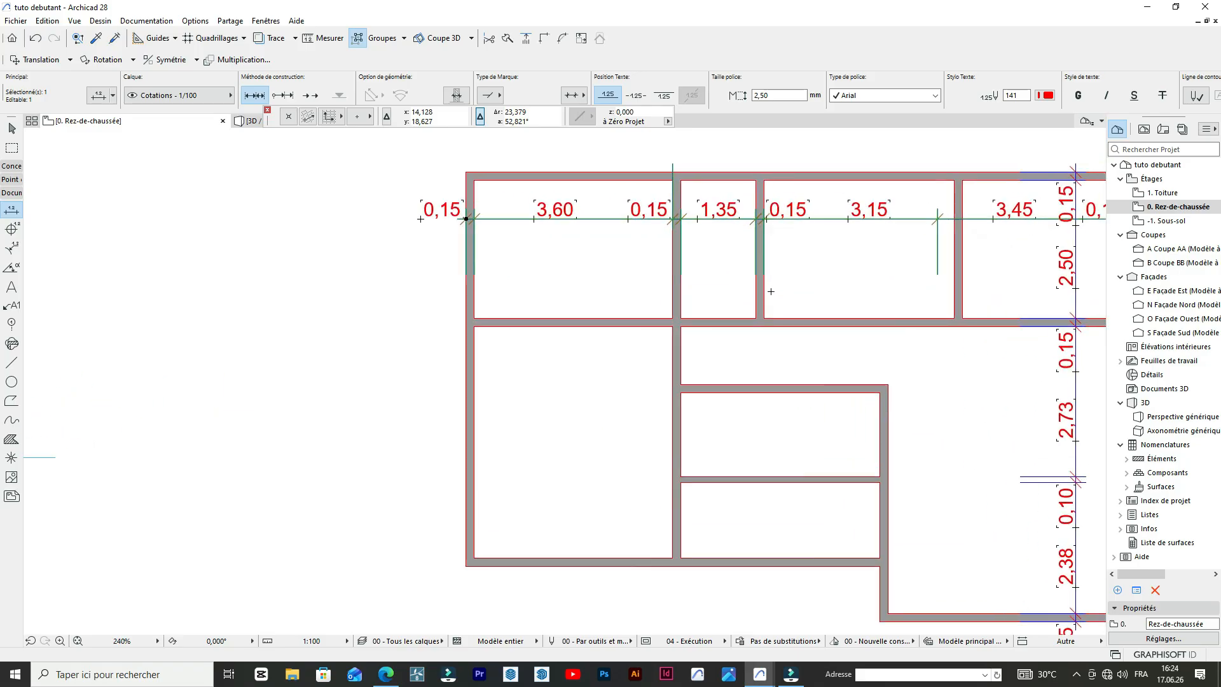
scroll(758, 275, up, 3)
click(690, 278)
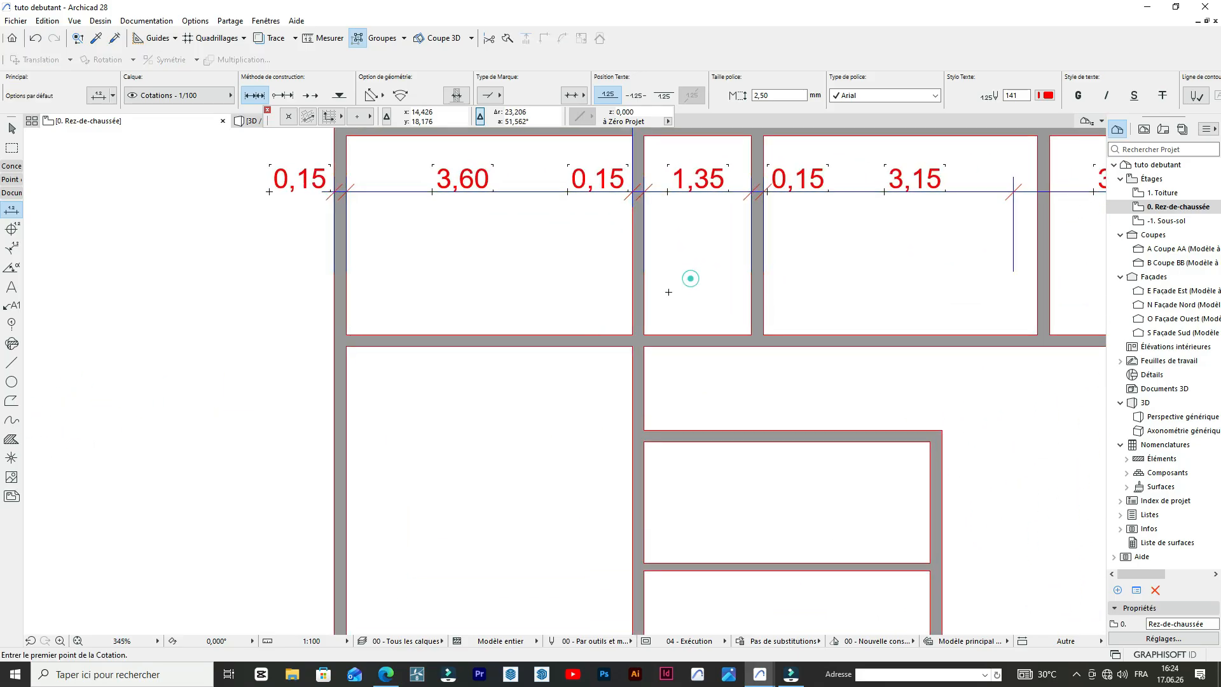
- Move the long central vertical wall 0,35 m west
scroll(650, 311, down, 4)
shift+click(643, 300)
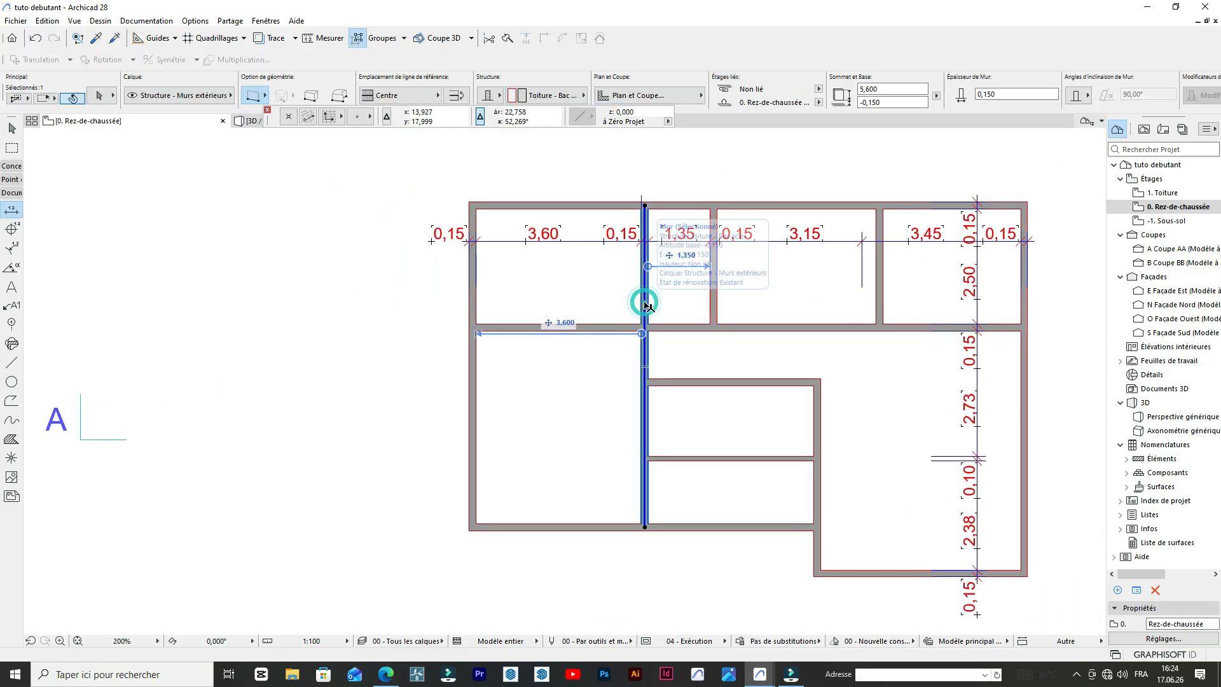
click(645, 301)
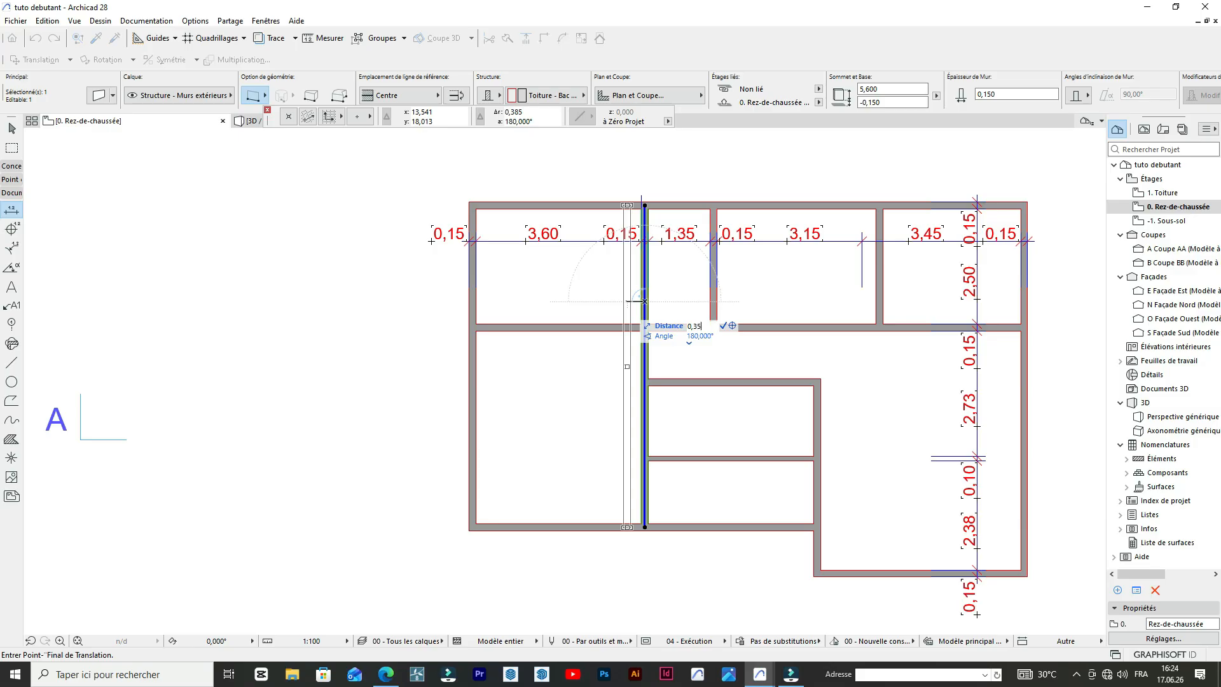
key(Return)
scroll(625, 407, up, 2)
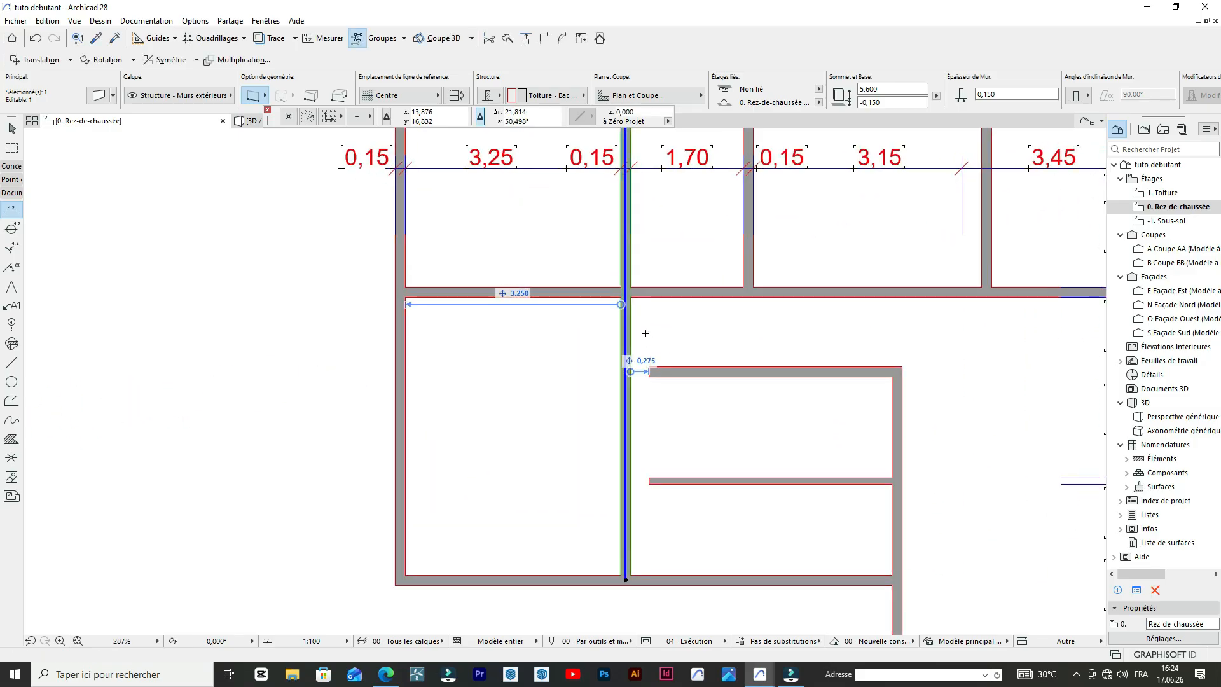
- Move the long central vertical wall and the short upper-row partition beside it together 0,15 m east
scroll(646, 334, down, 3)
scroll(645, 337, up, 3)
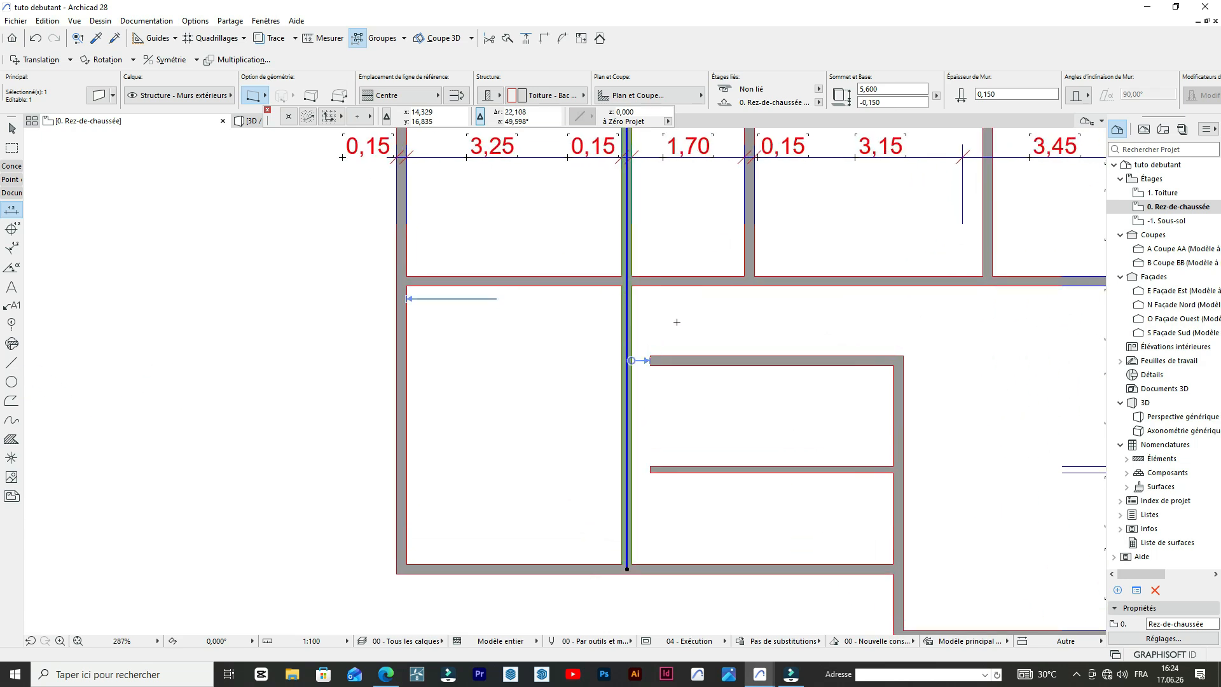
scroll(676, 322, down, 2)
scroll(741, 233, up, 4)
scroll(737, 230, down, 3)
scroll(734, 228, up, 2)
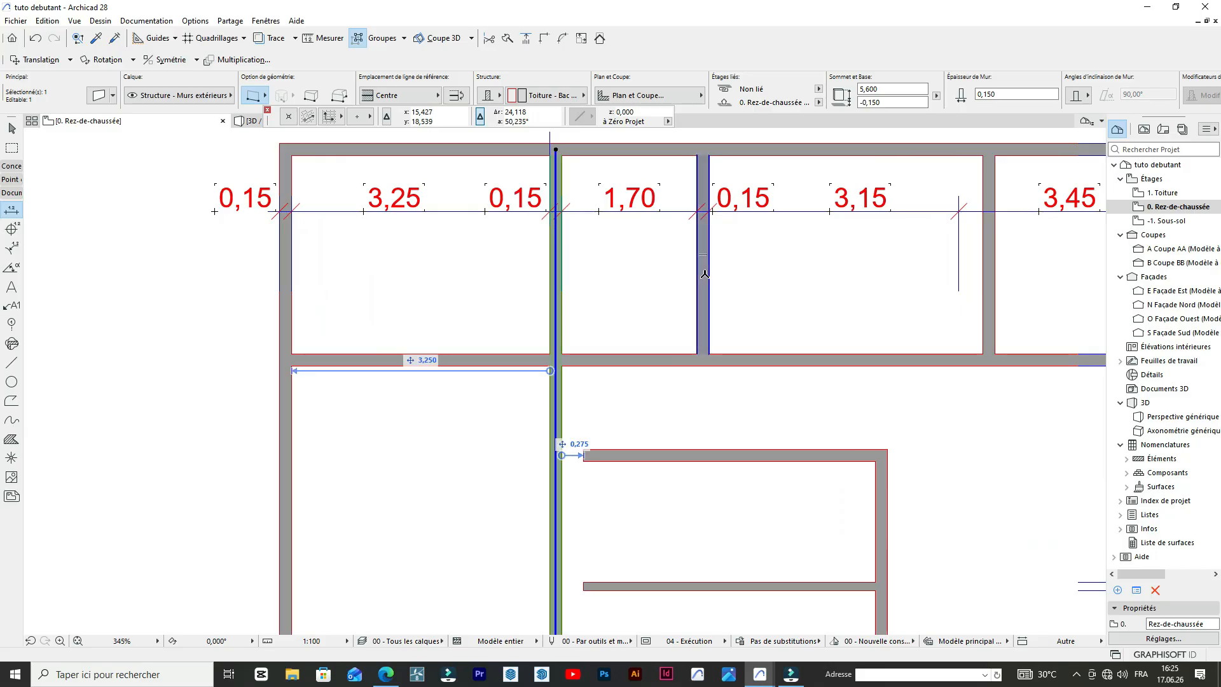
shift+click(705, 277)
key(ctrl+d)
click(704, 274)
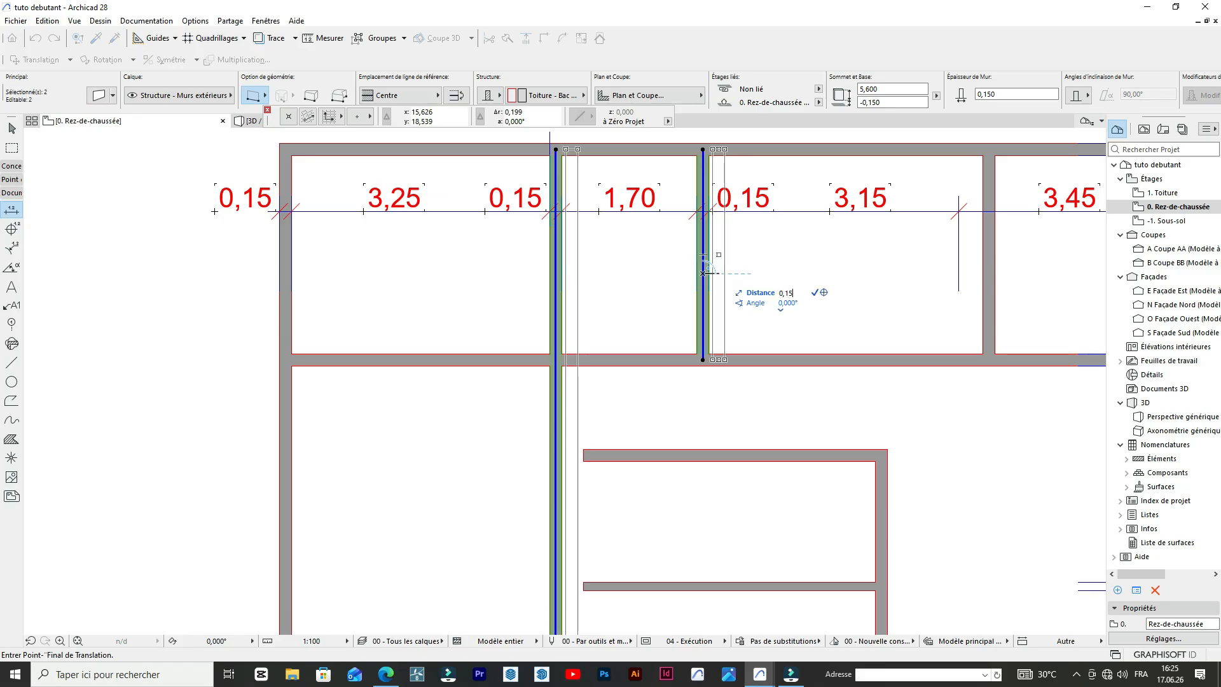
text(0,15)
key(Return)
scroll(717, 274, down, 4)
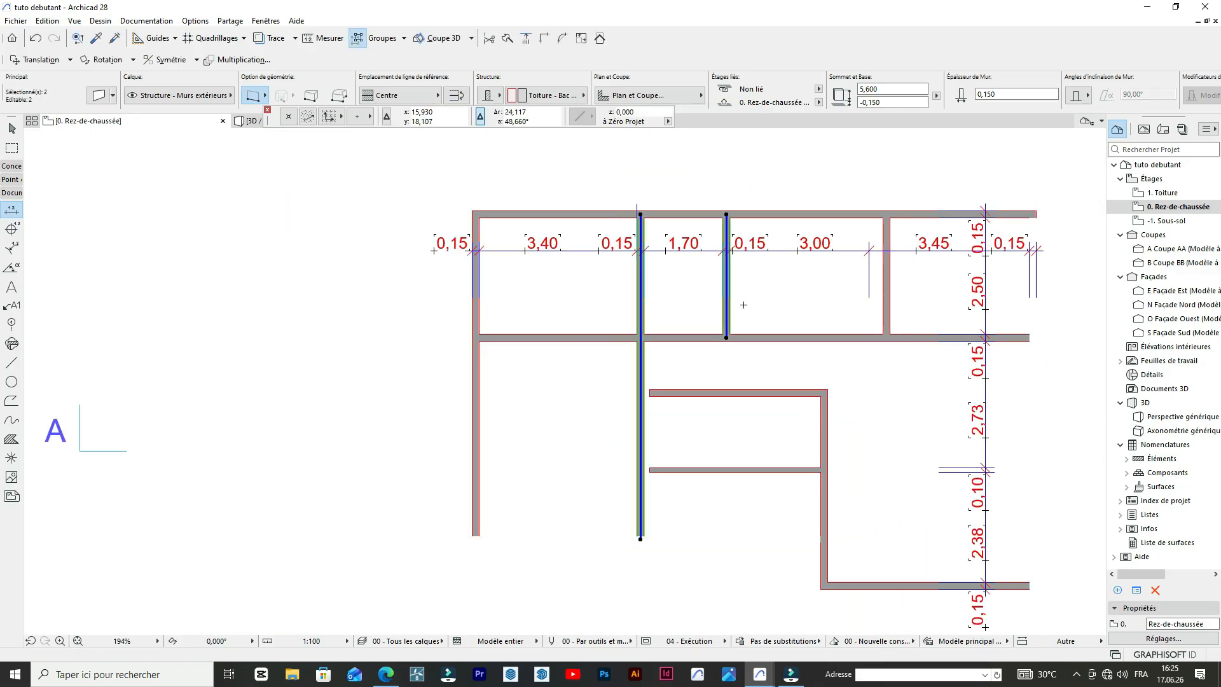
scroll(765, 400, up, 3)
key(Escape)
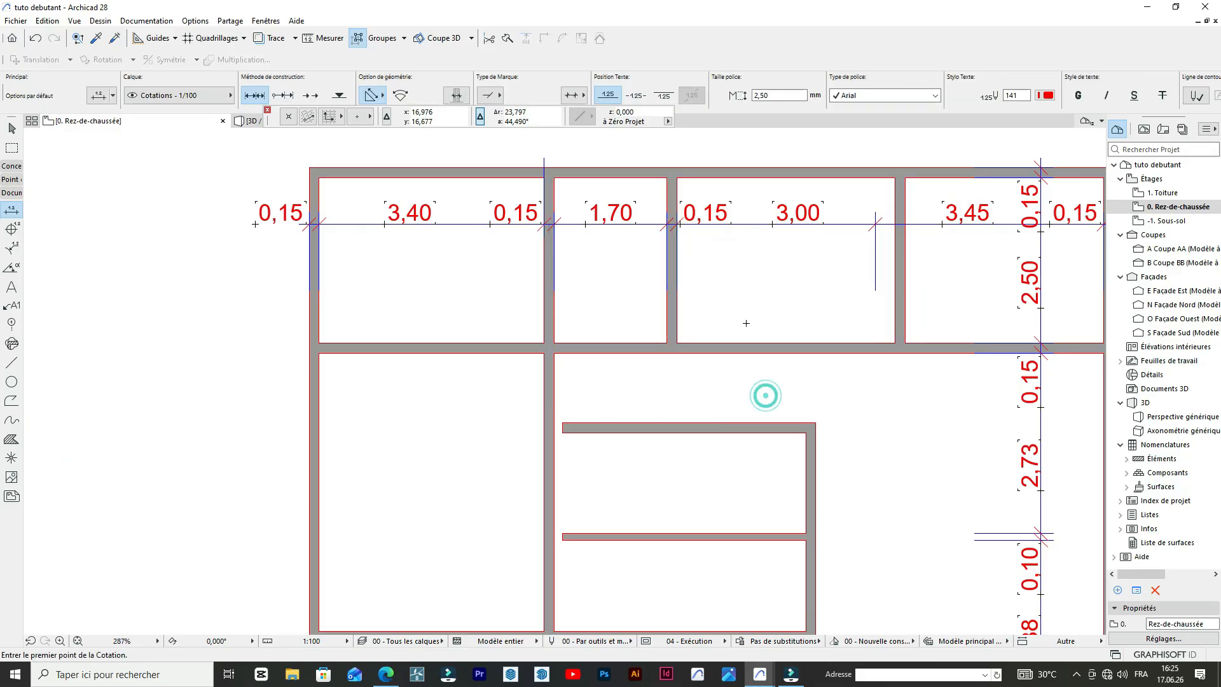
- Stretch the upper horizontal wall of the small central rooms west until it joins the long central vertical wall
scroll(765, 395, down, 5)
scroll(668, 341, up, 6)
scroll(693, 378, down, 1)
scroll(692, 379, down, 4)
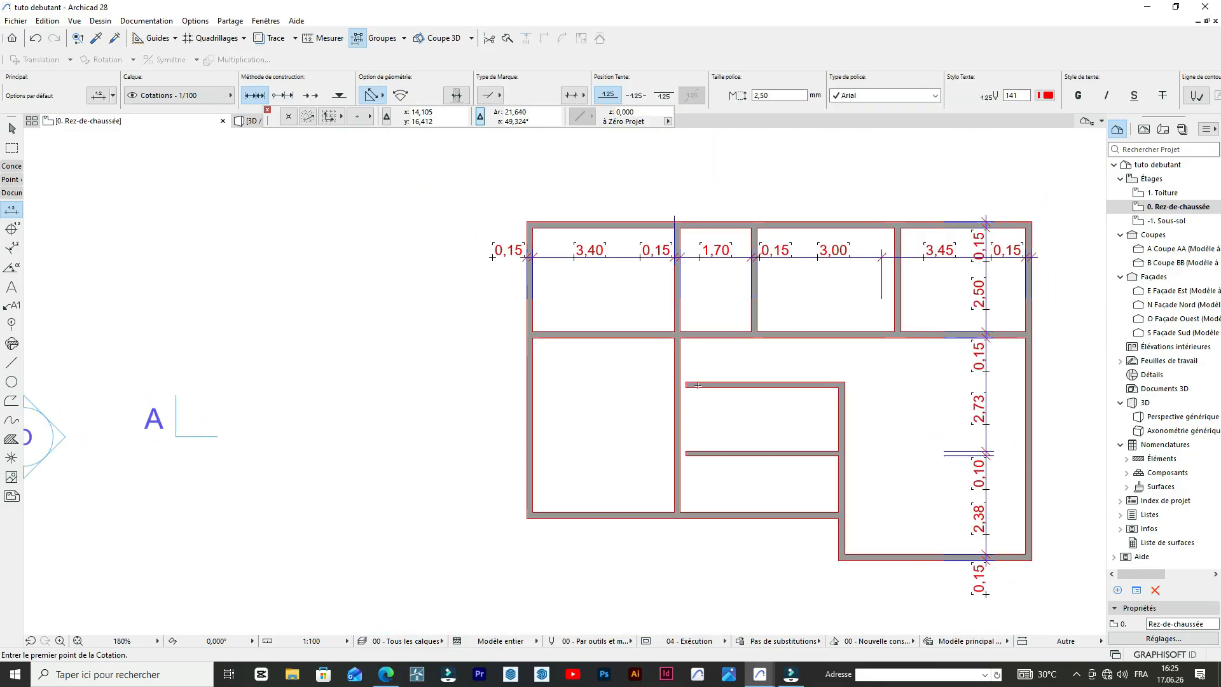
scroll(684, 385, up, 7)
shift+click(674, 391)
click(669, 386)
click(654, 385)
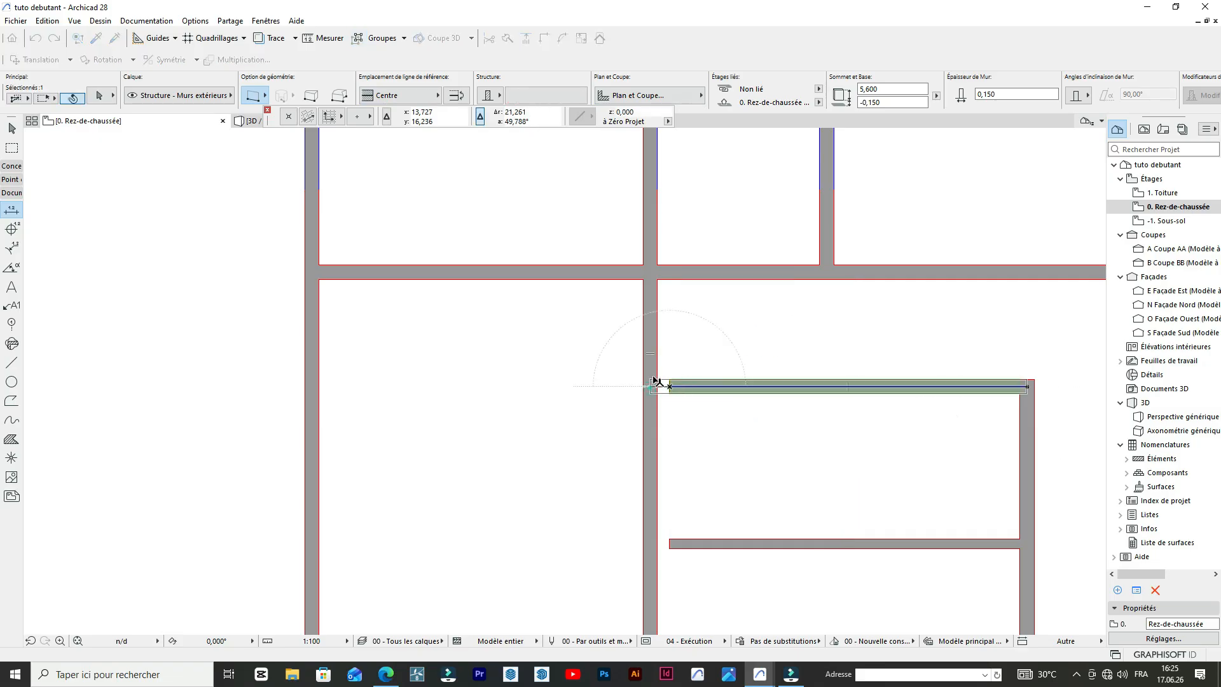
scroll(717, 313, down, 4)
click(813, 314)
scroll(793, 295, up, 3)
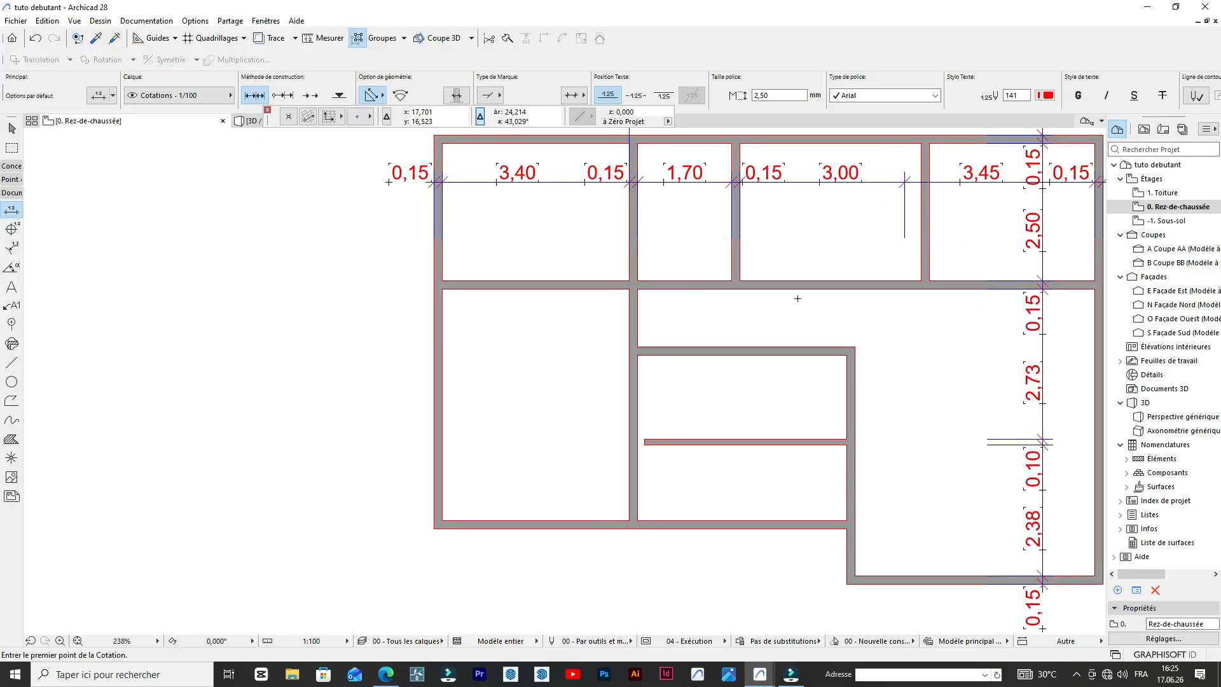
- Copy the long horizontal wall below the upper rooms 0,90 m north
scroll(790, 297, down, 4)
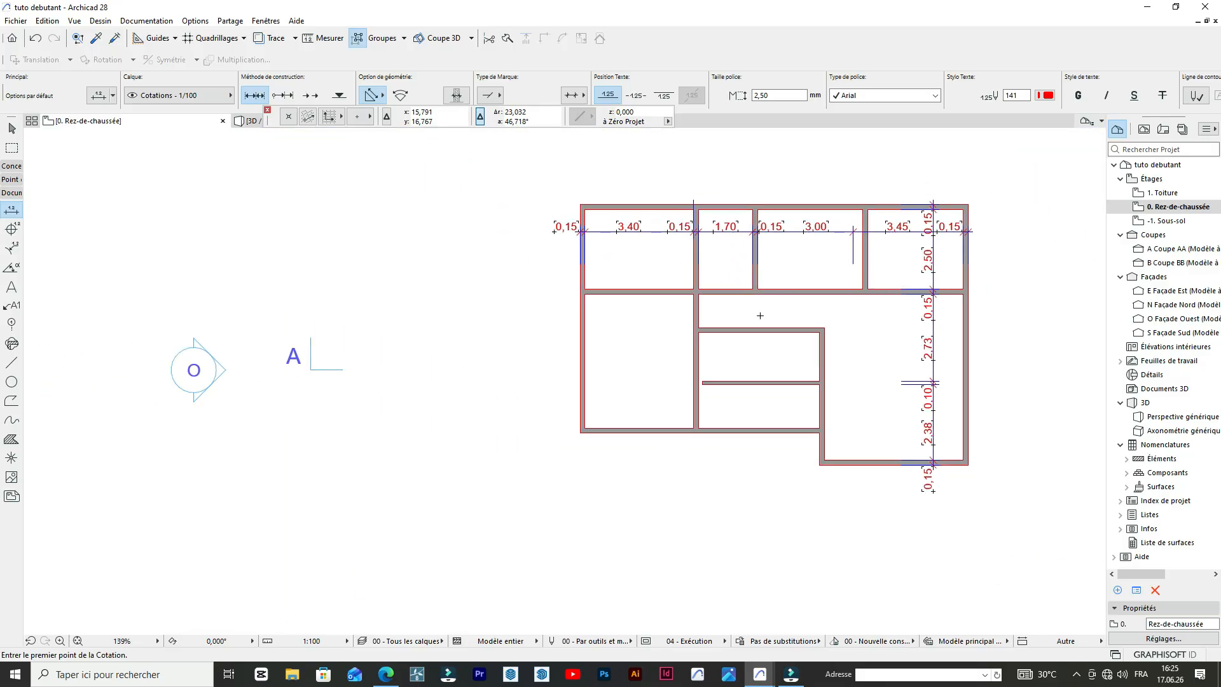
scroll(731, 326, up, 3)
scroll(685, 298, down, 1)
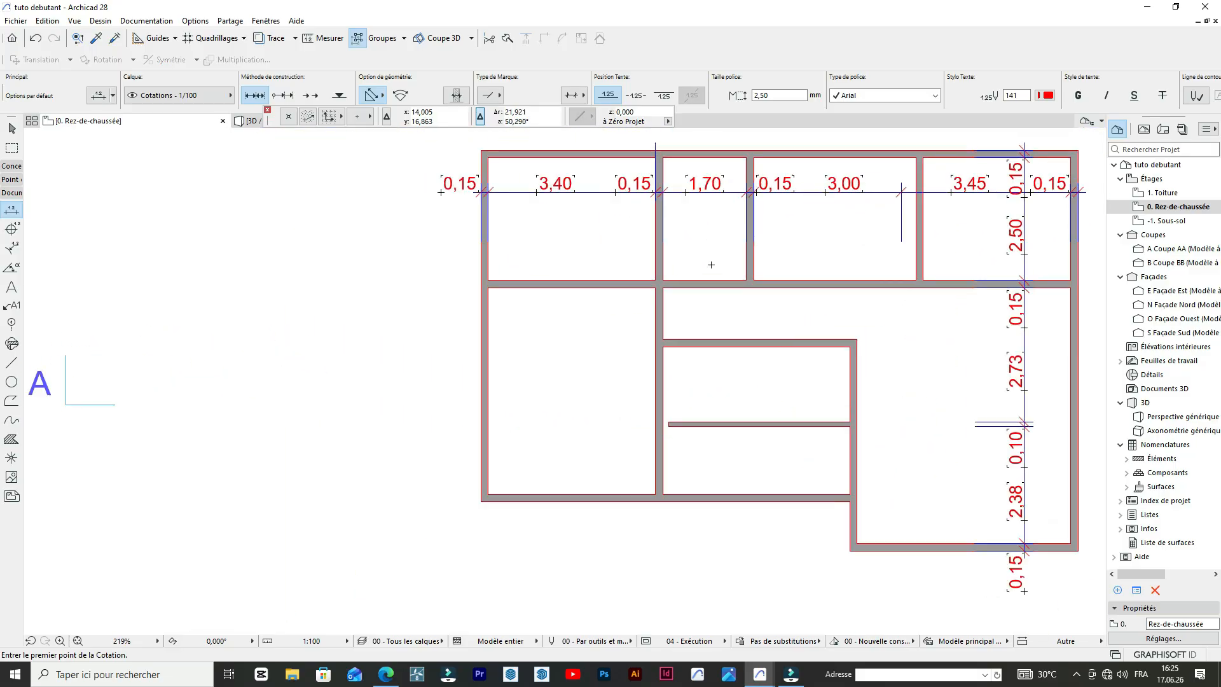
scroll(715, 261, up, 1)
scroll(722, 261, down, 2)
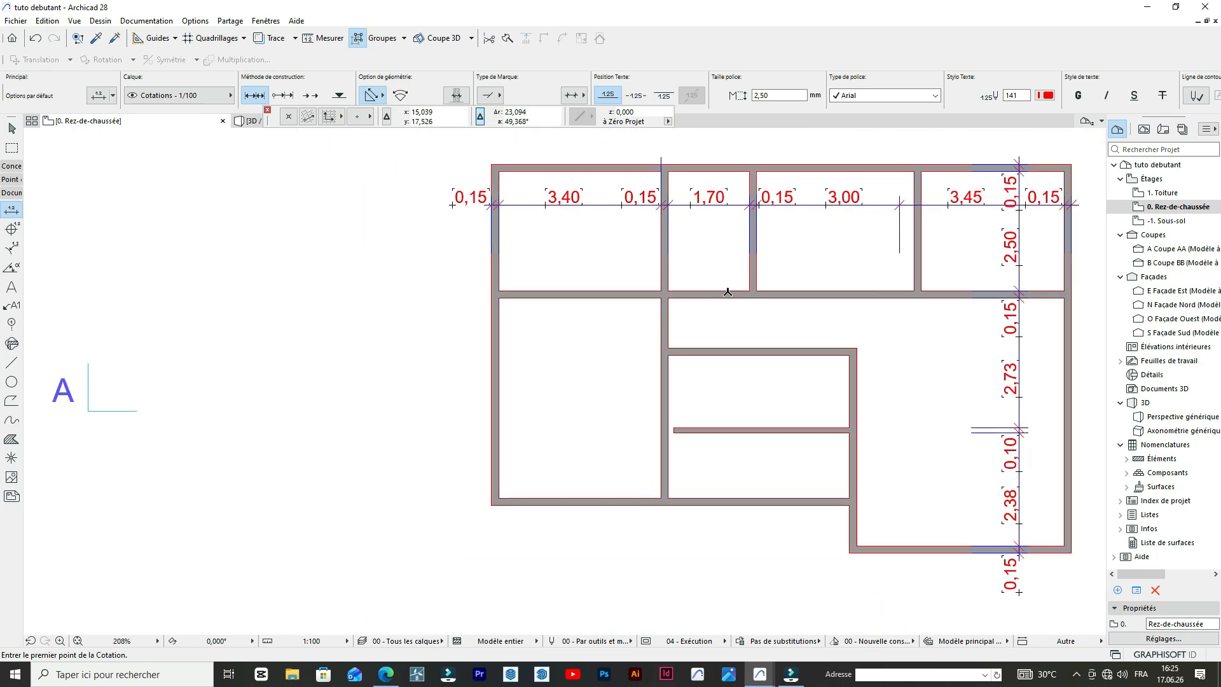
scroll(743, 260, up, 3)
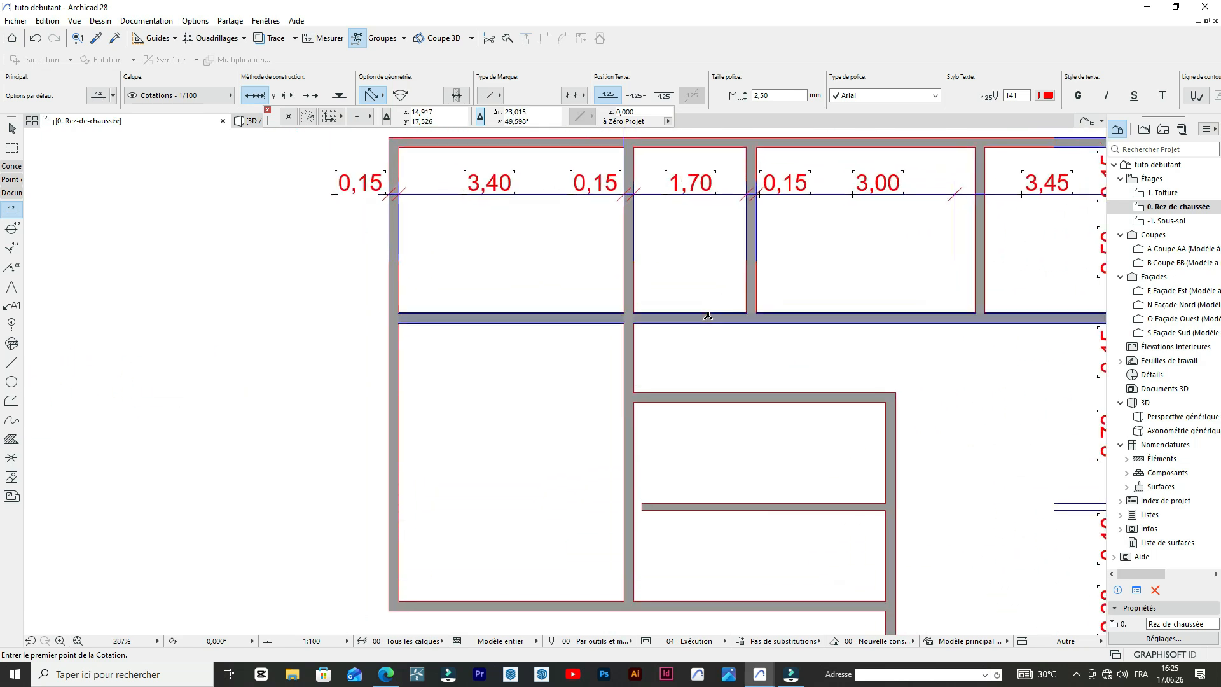
shift+click(708, 315)
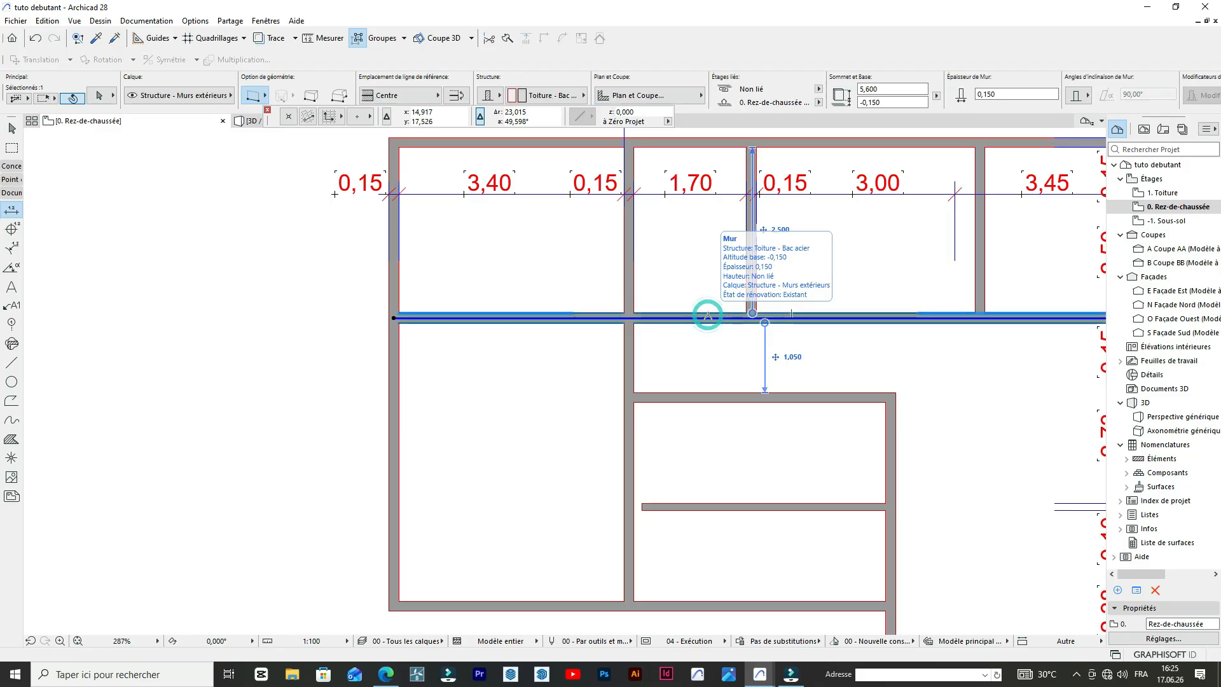
key(ctrl+shift+d)
click(708, 316)
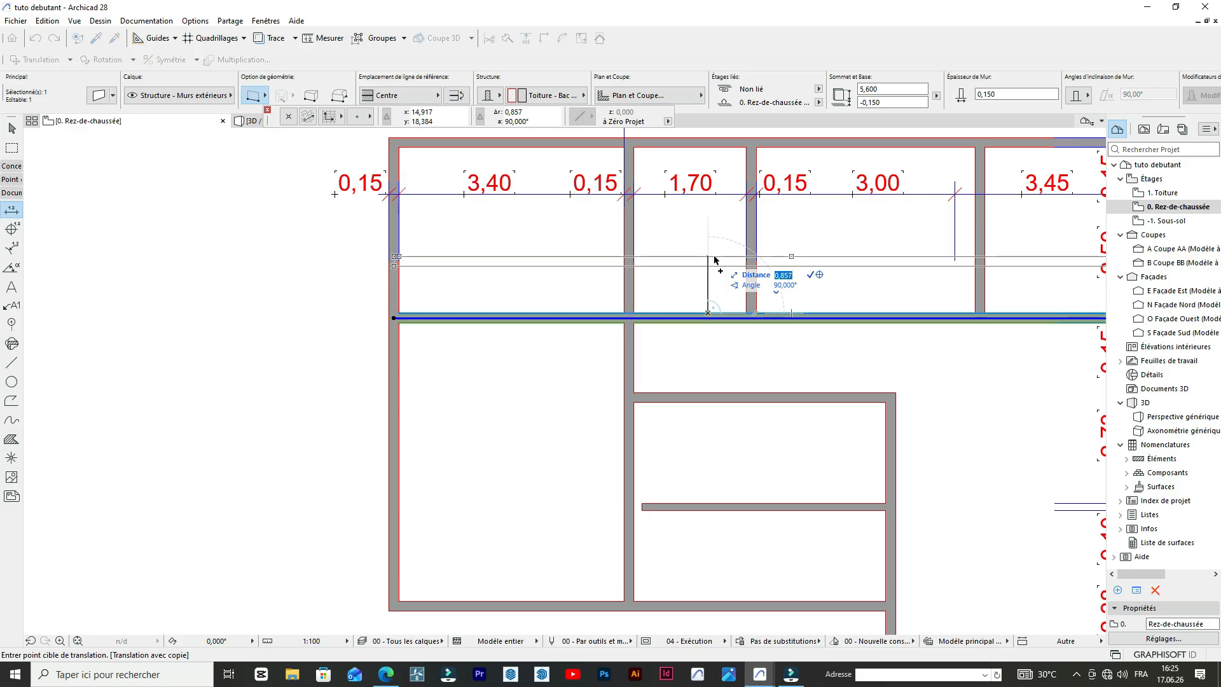
key(Return)
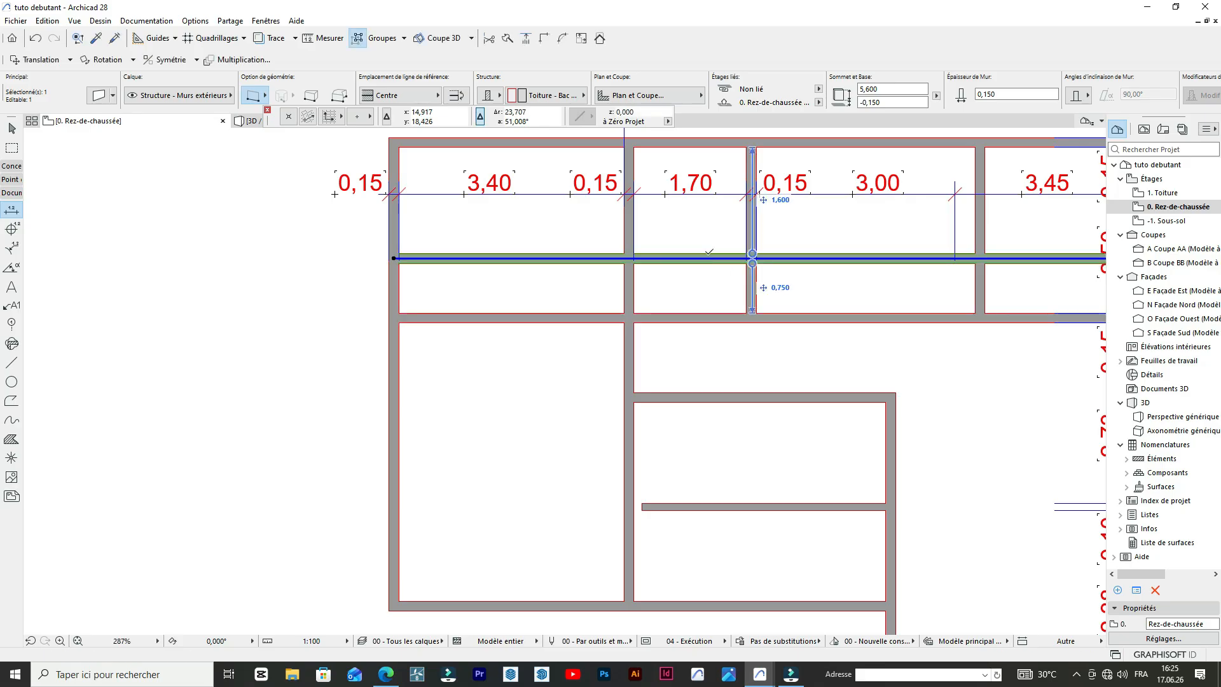
- Shorten the copied wall's east end to the partition east of the 1,70 m room and trim away its part in the northwest room
scroll(762, 280, down, 1)
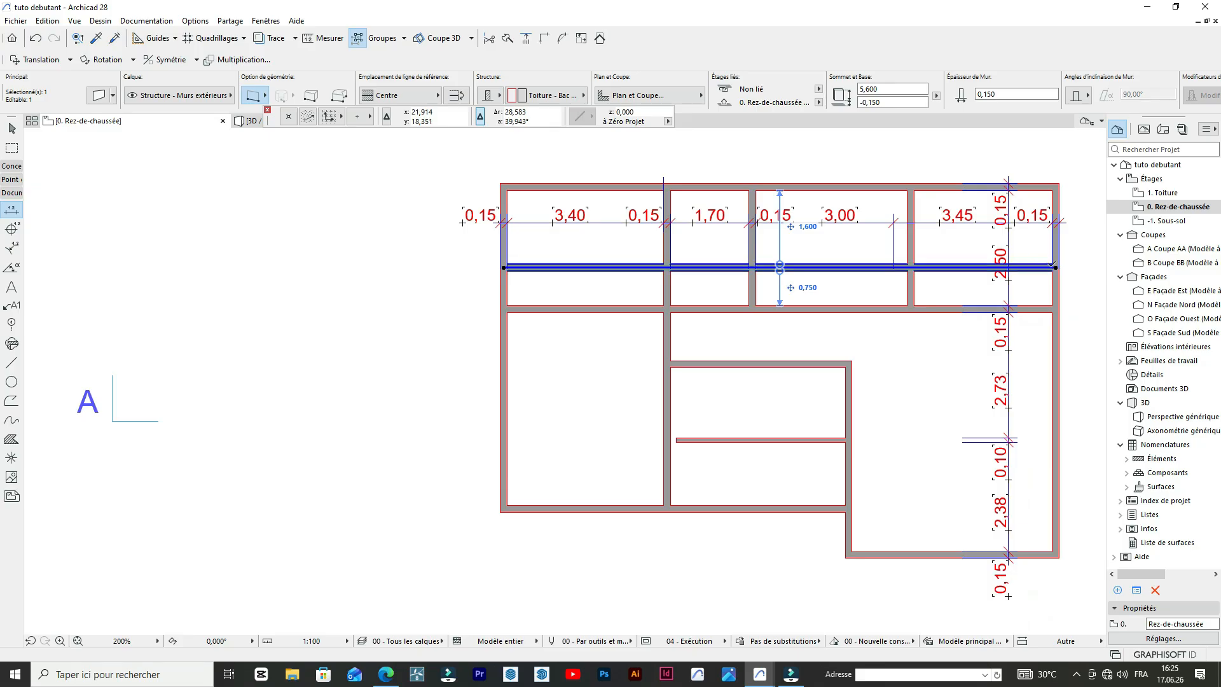
click(1055, 266)
scroll(754, 266, up, 2)
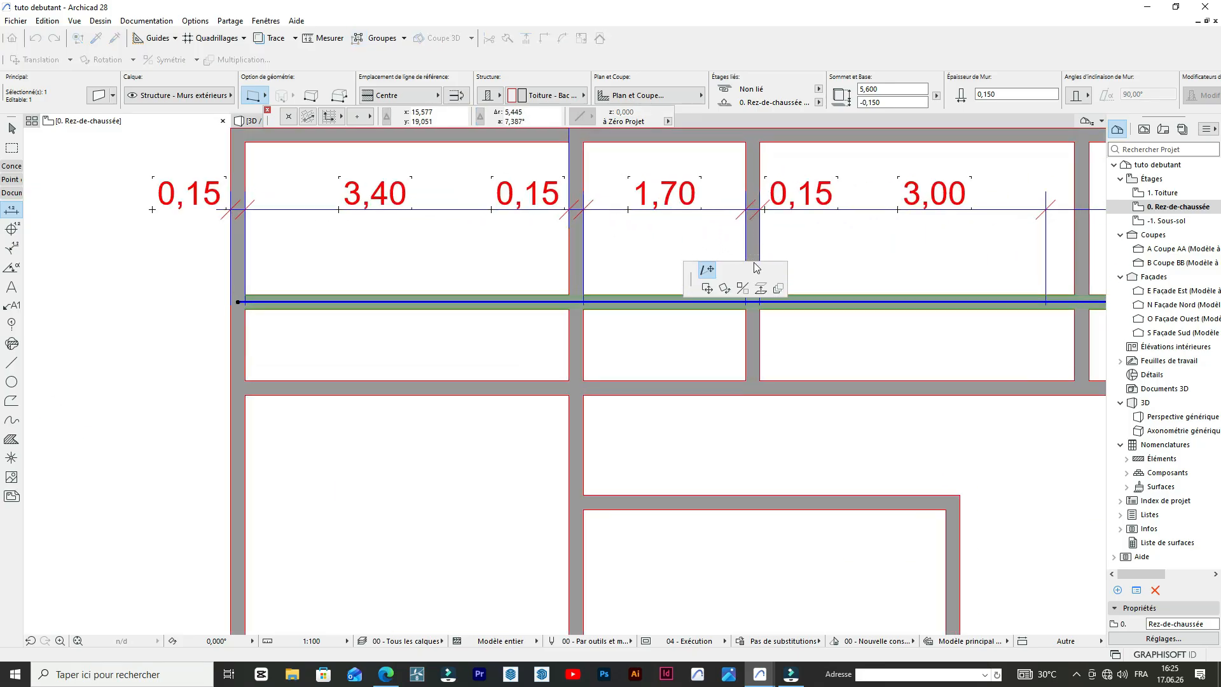
click(754, 303)
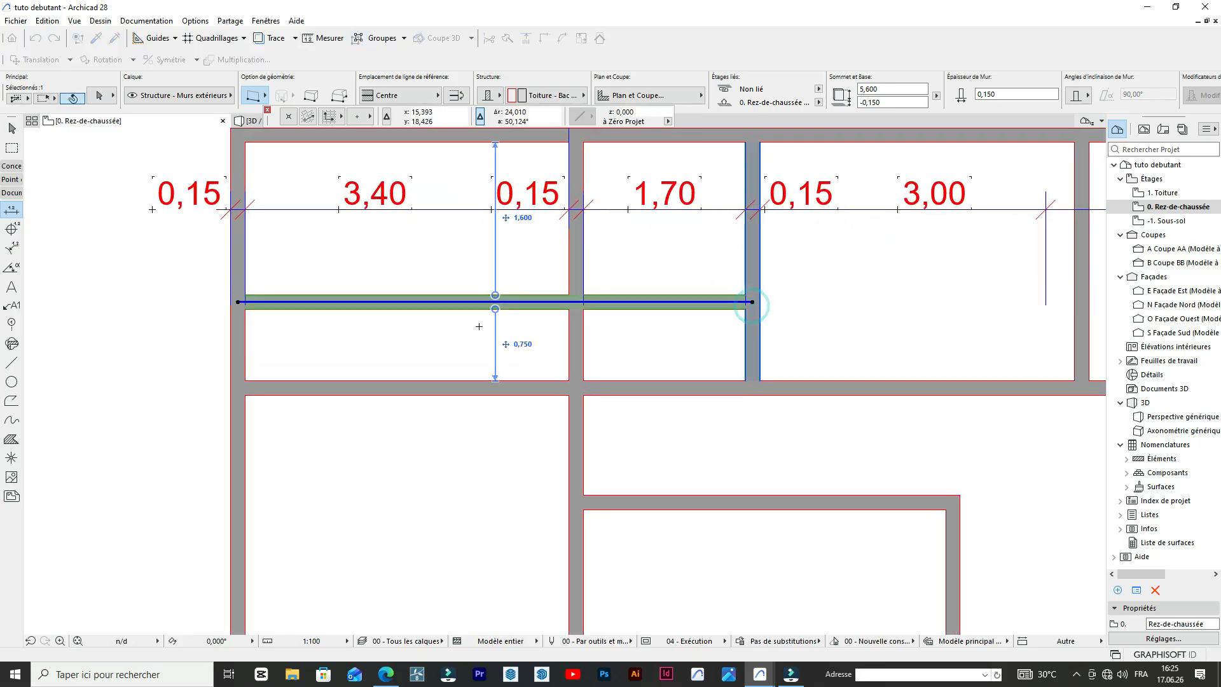
key(Escape)
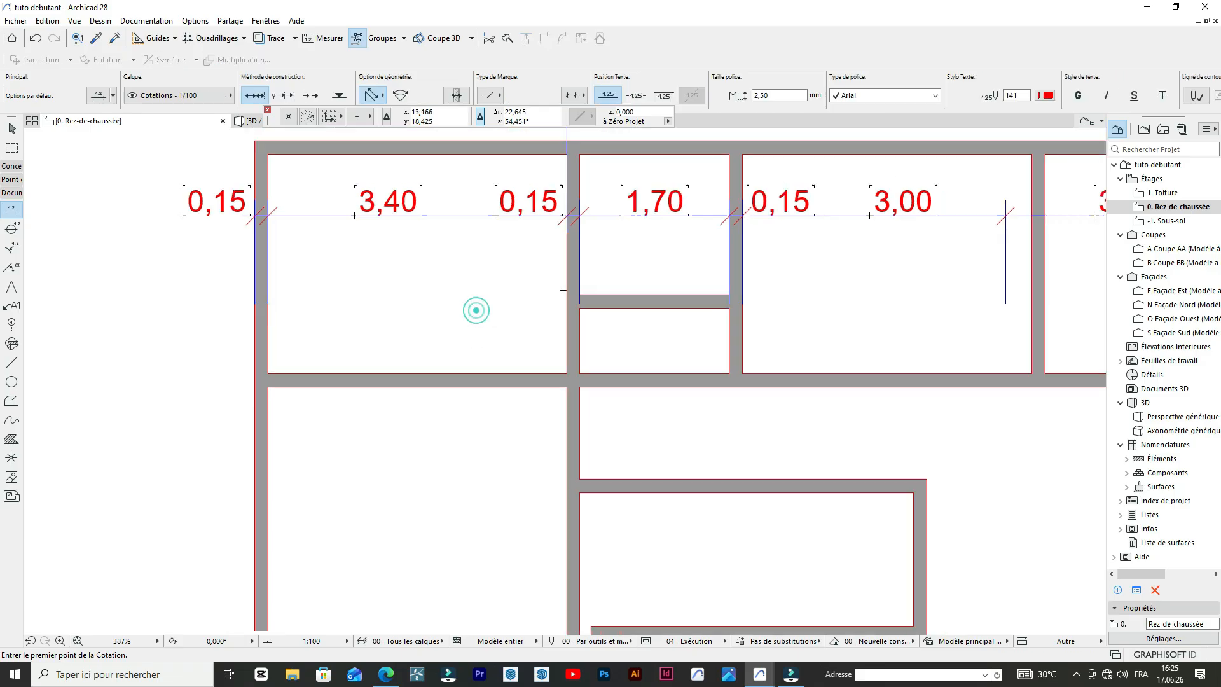
- Trim away the original horizontal wall segment between the long central vertical wall and the partition east of the 1,70 m room
scroll(611, 346, down, 3)
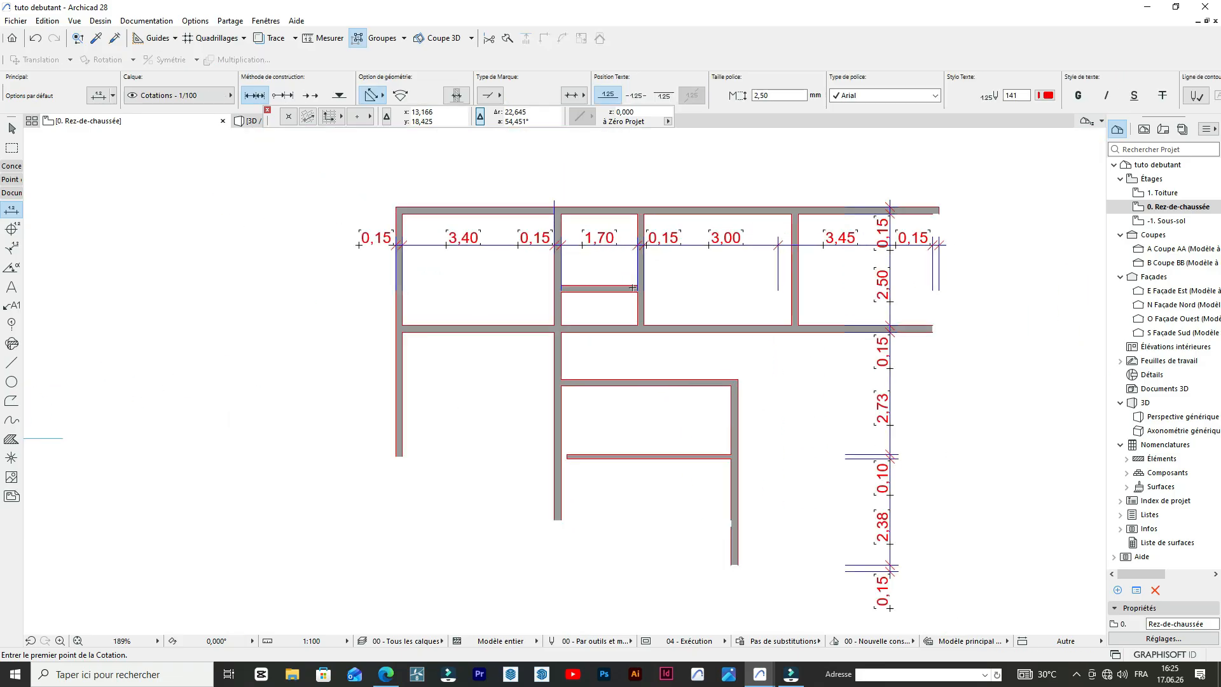
scroll(611, 346, up, 1)
ctrl+click(606, 352)
scroll(606, 347, down, 4)
scroll(622, 346, up, 3)
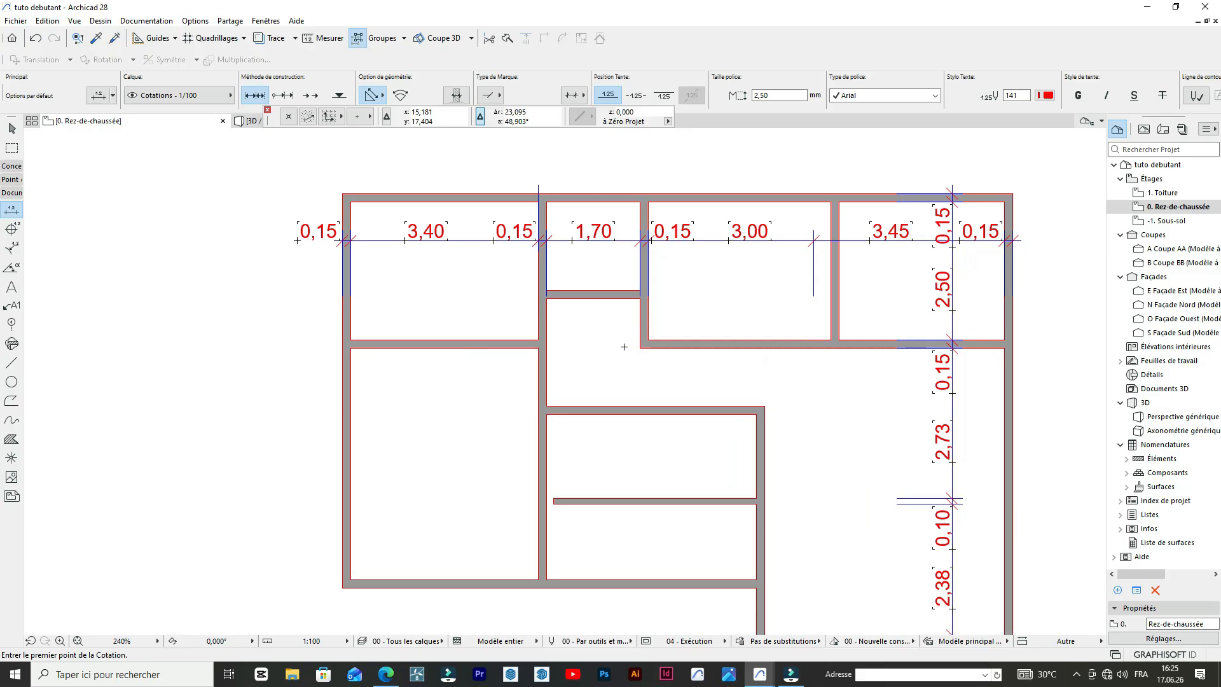
scroll(624, 347, down, 2)
scroll(624, 347, up, 2)
scroll(636, 353, down, 2)
scroll(623, 359, up, 3)
scroll(620, 347, down, 4)
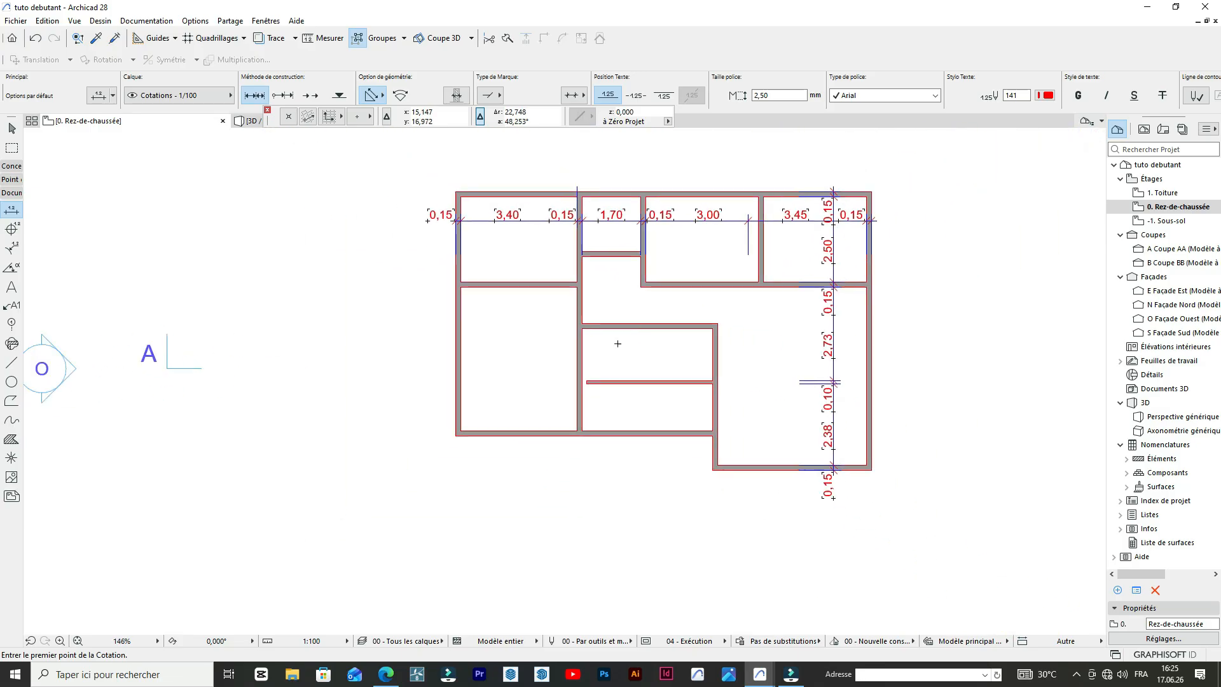
scroll(617, 343, up, 5)
click(575, 397)
key(Escape)
scroll(674, 281, down, 5)
scroll(680, 274, up, 5)
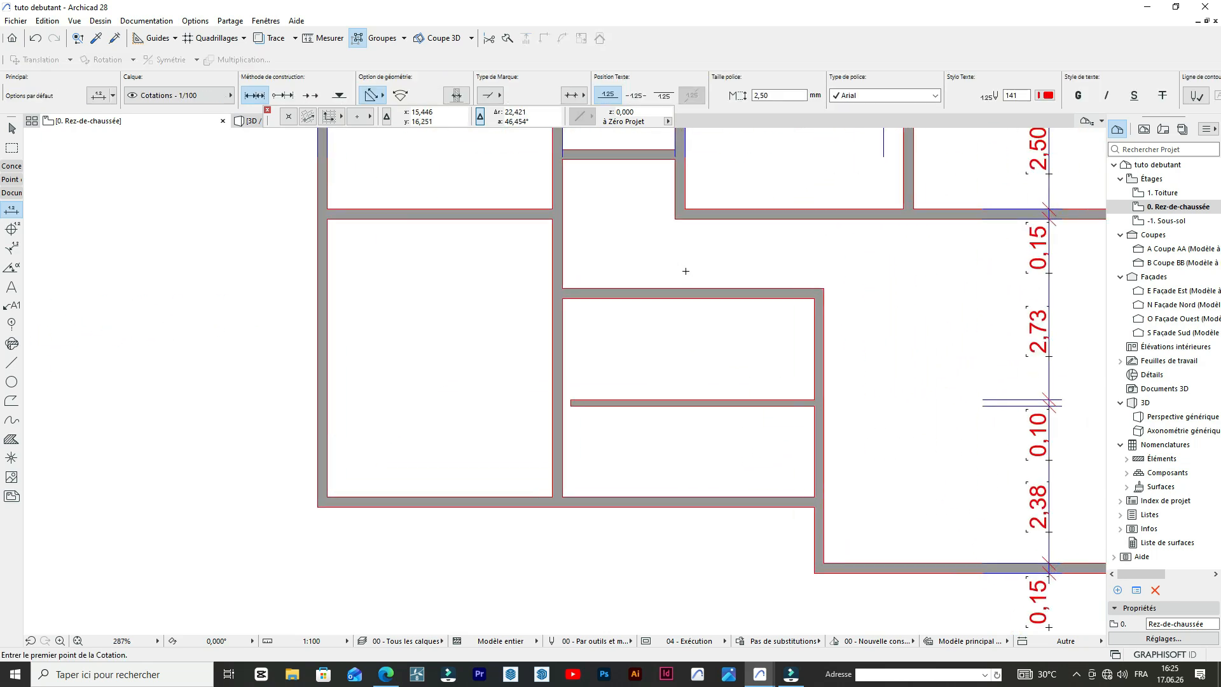
scroll(684, 262, down, 6)
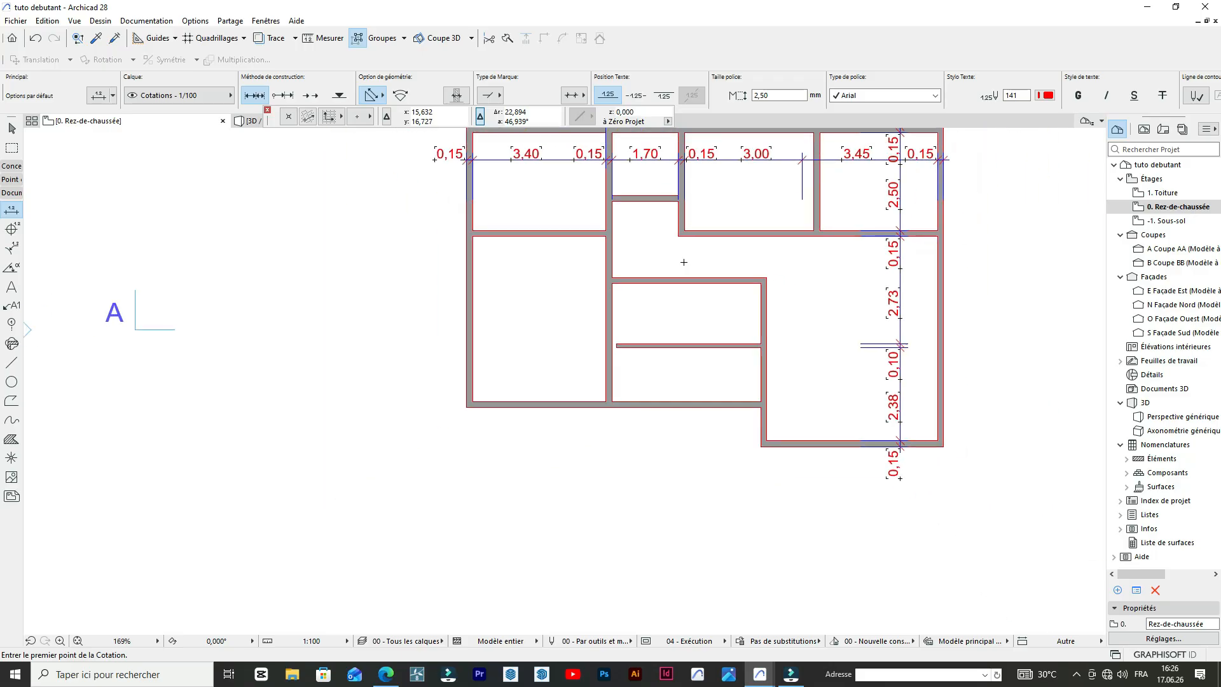
scroll(762, 255, up, 5)
shift+click(777, 287)
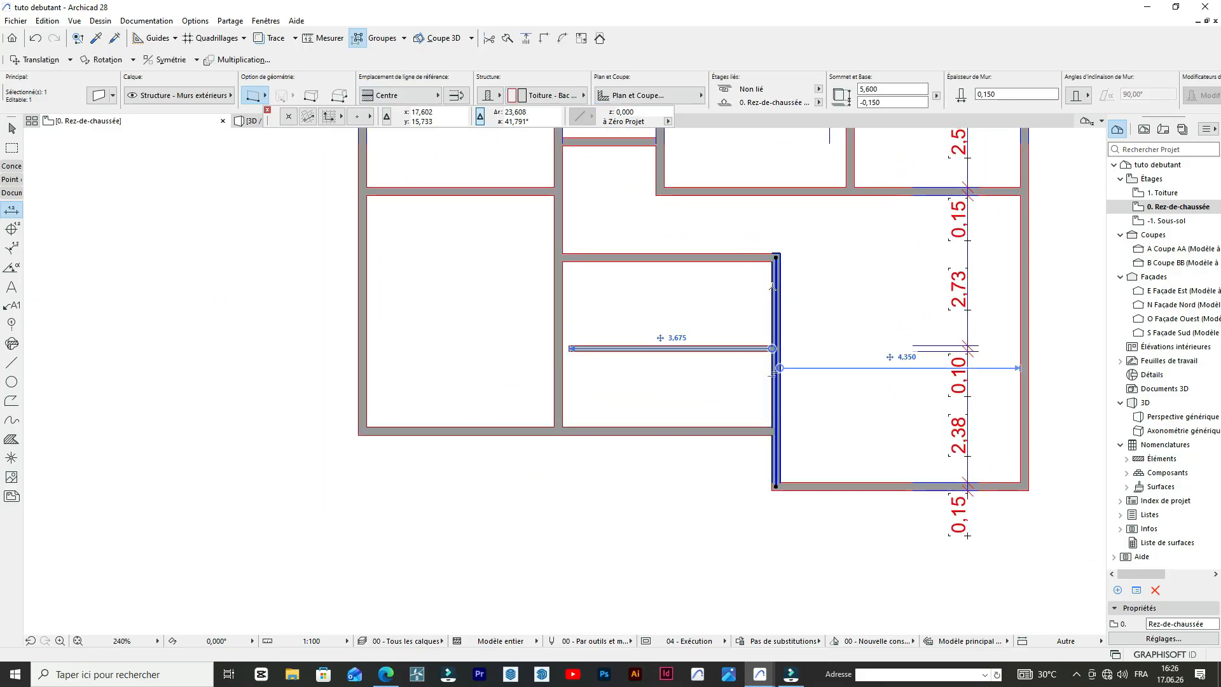
scroll(772, 287, down, 2)
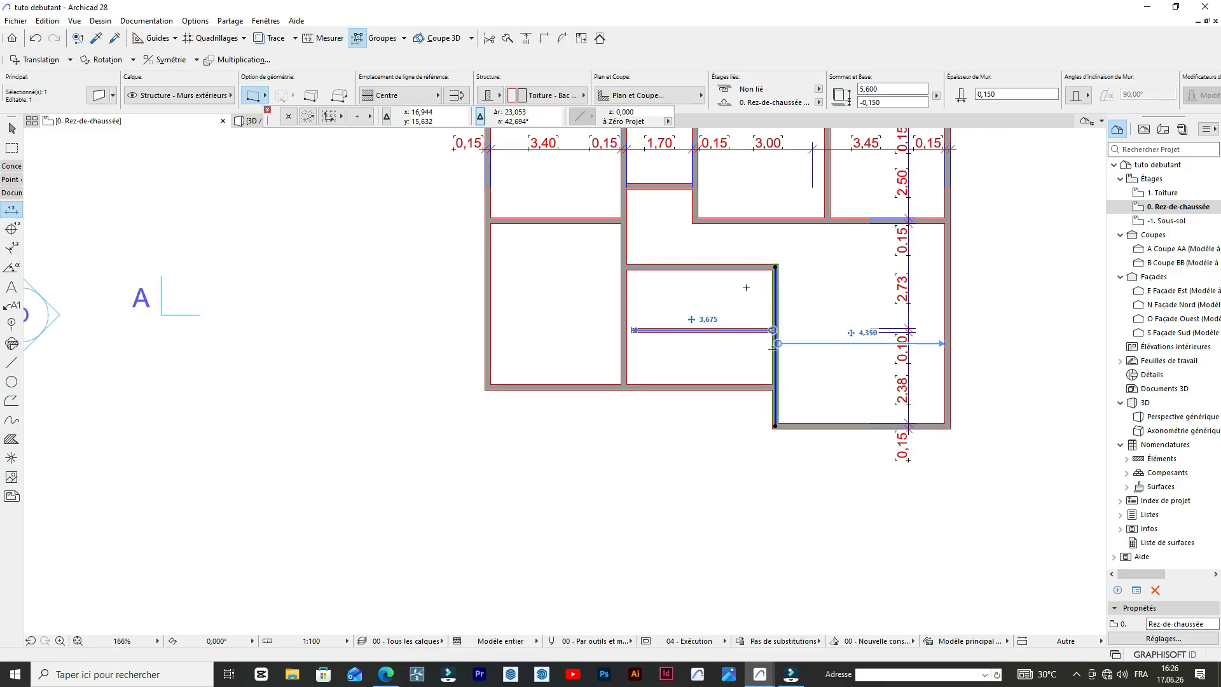
key(Escape)
scroll(653, 321, up, 3)
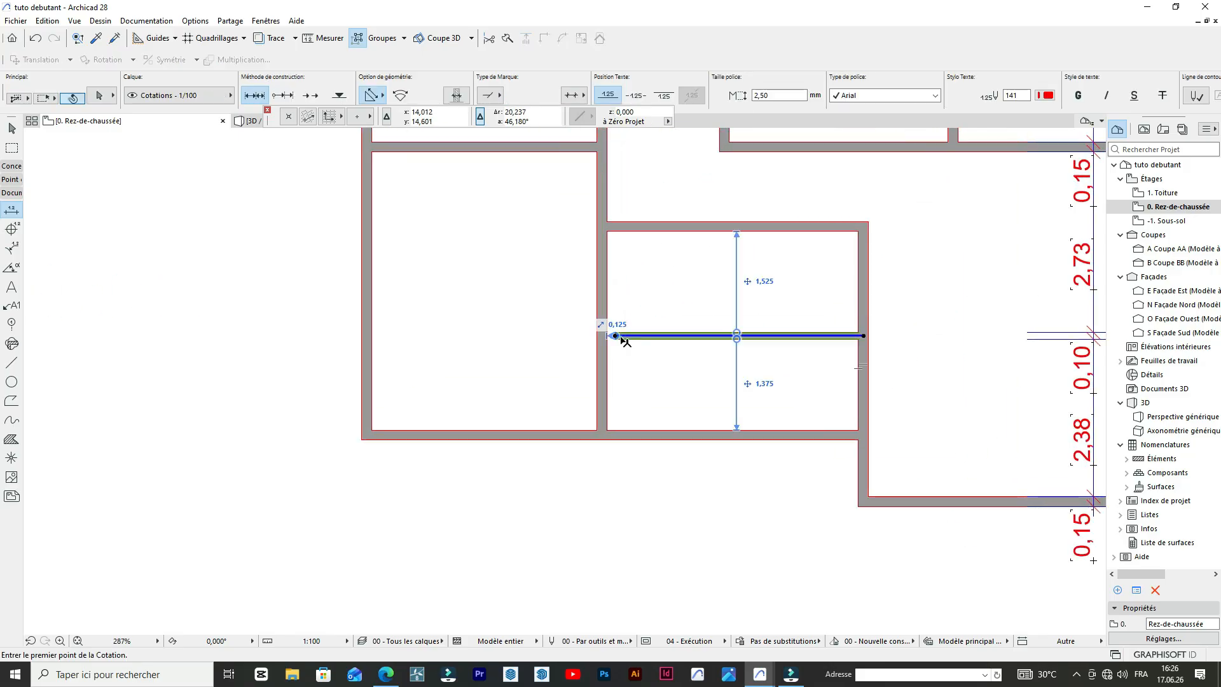
shift+click(620, 337)
shift+click(616, 336)
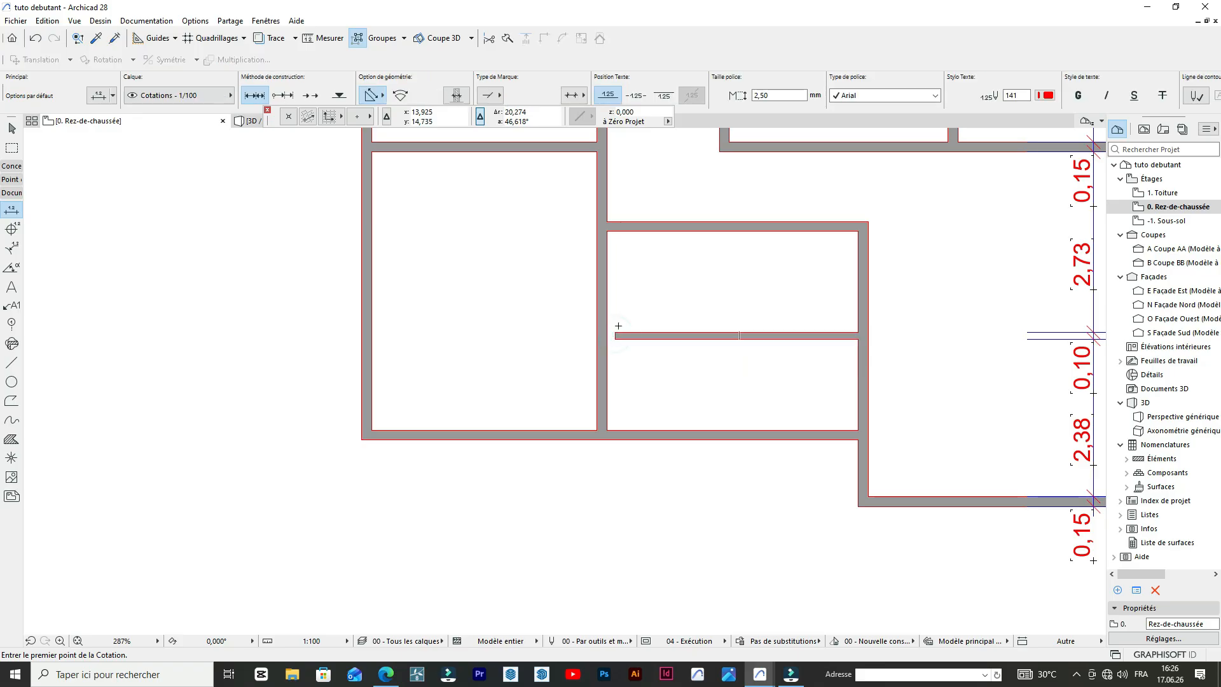
shift+click(616, 338)
shift+click(615, 337)
scroll(649, 321, down, 5)
scroll(647, 330, up, 4)
scroll(648, 341, down, 2)
scroll(650, 353, down, 1)
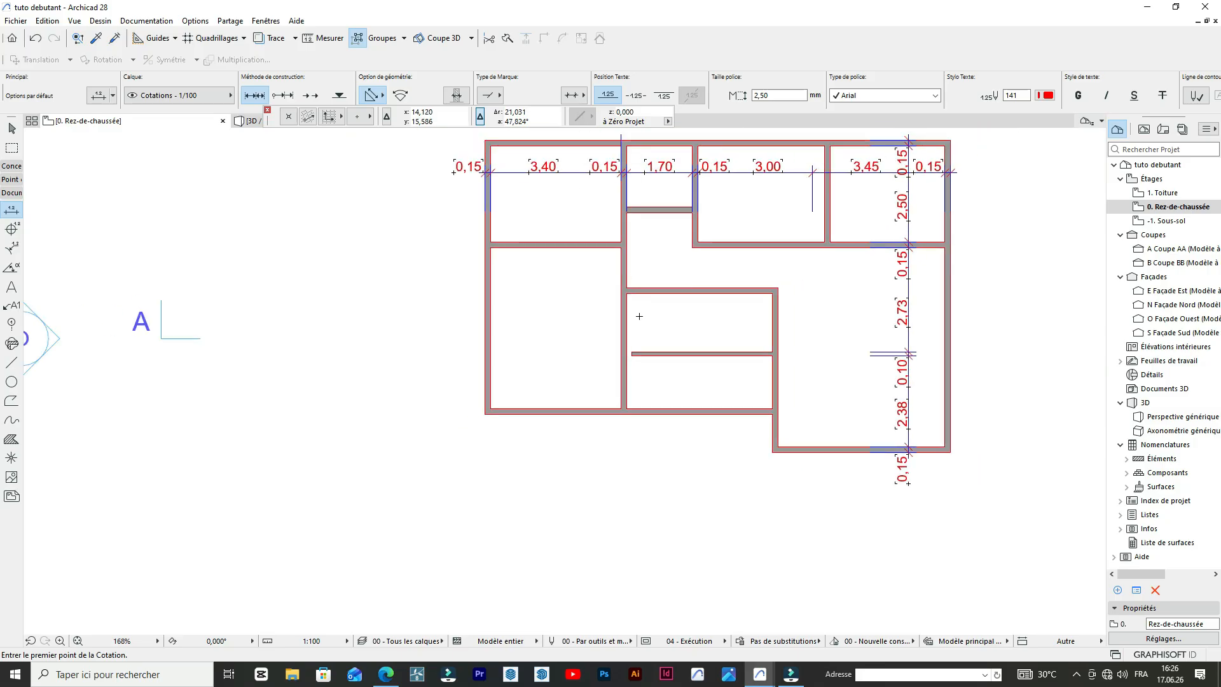
scroll(639, 316, up, 2)
scroll(639, 316, down, 3)
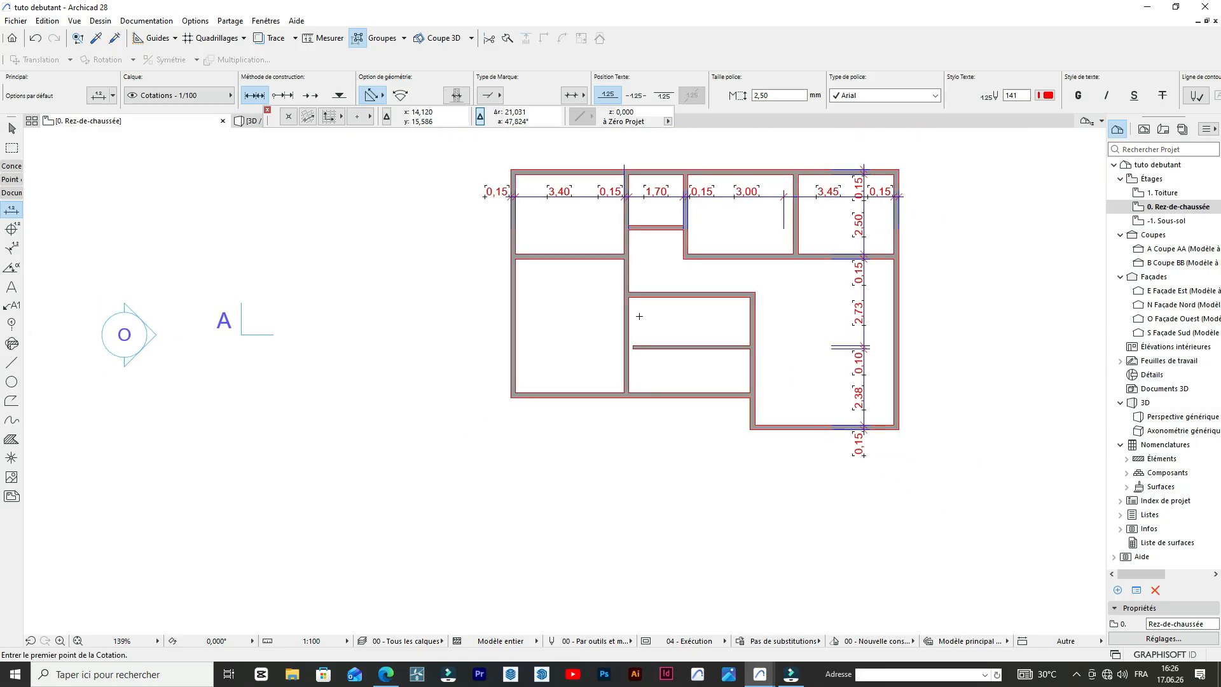
- Stretch the free end of the thin horizontal partition to meet the long interior vertical wall
scroll(639, 316, up, 3)
shift+click(632, 348)
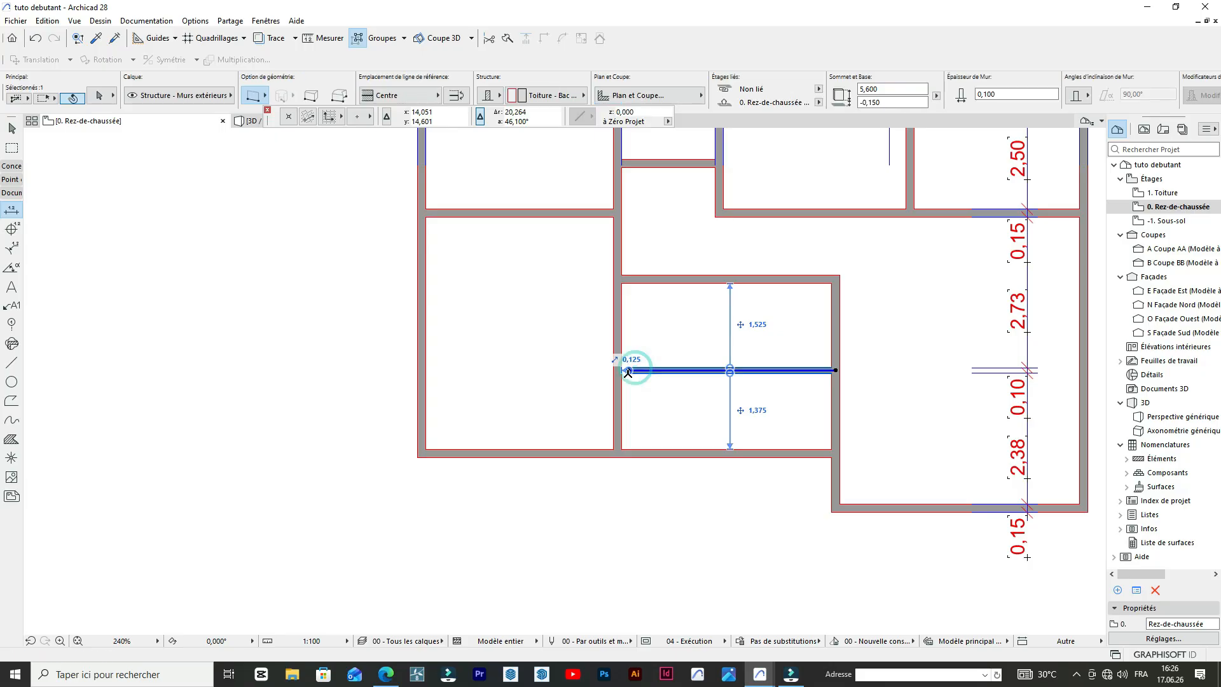
scroll(628, 372, up, 4)
click(628, 371)
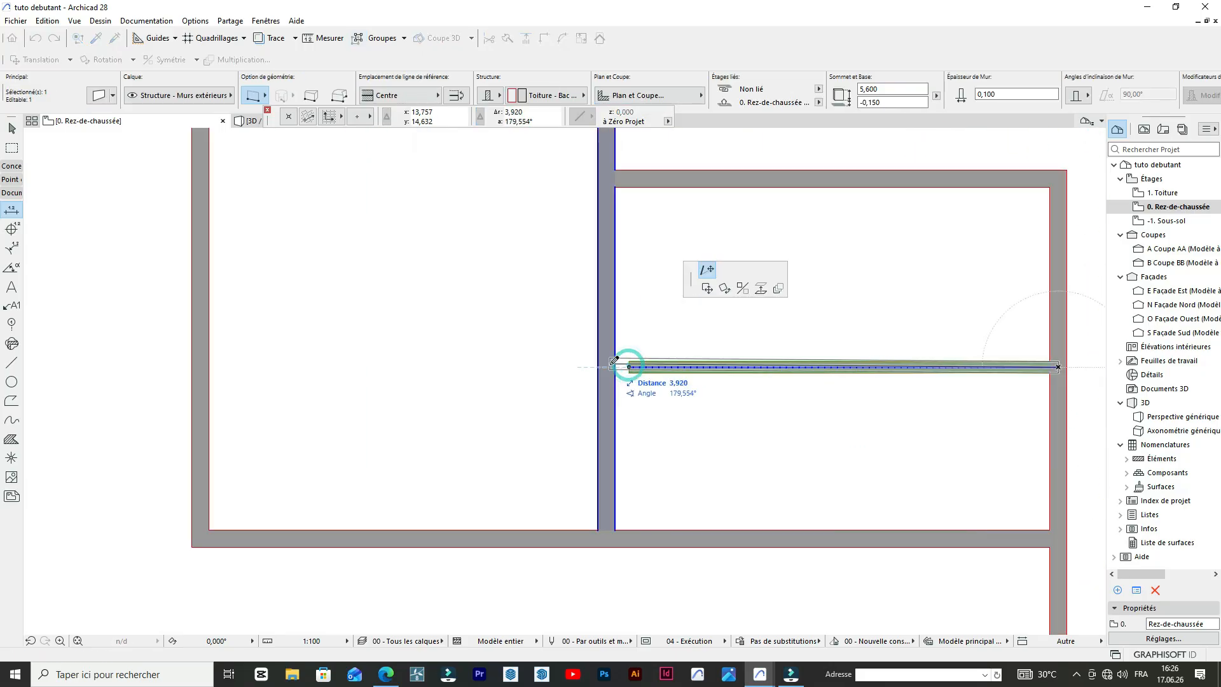
click(614, 365)
key(Escape)
scroll(699, 321, down, 5)
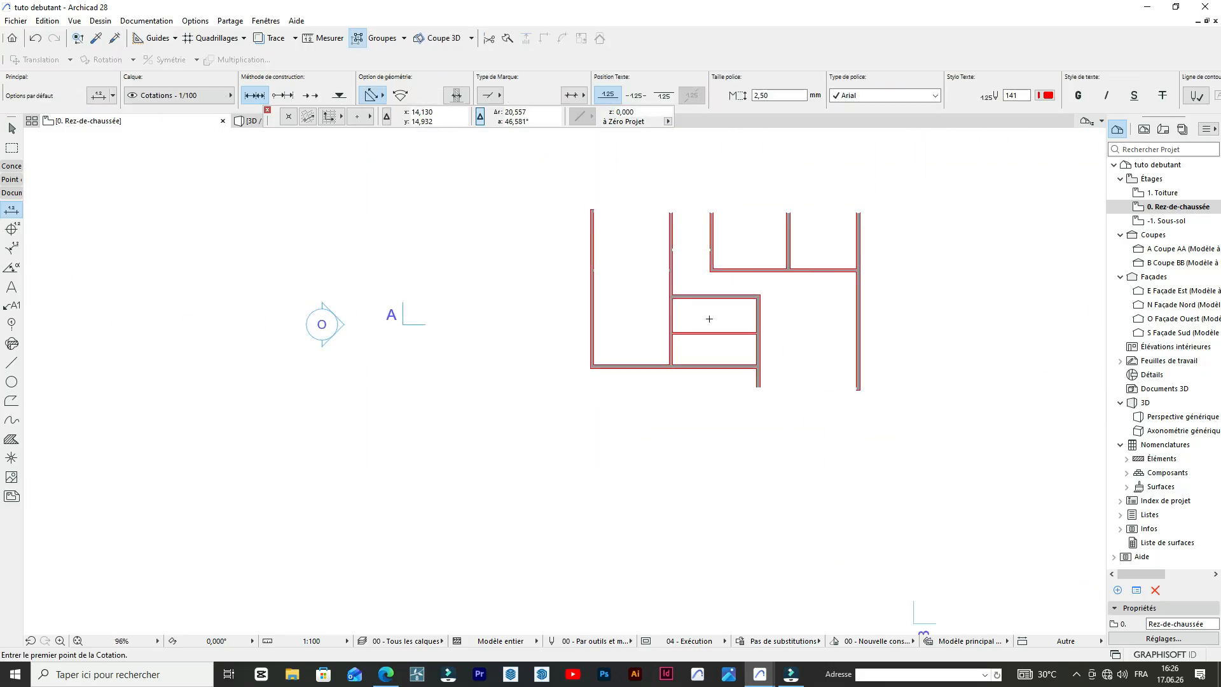
- Extend the horizontal wall above the thin partition across the large room to the left exterior wall
scroll(749, 233, up, 2)
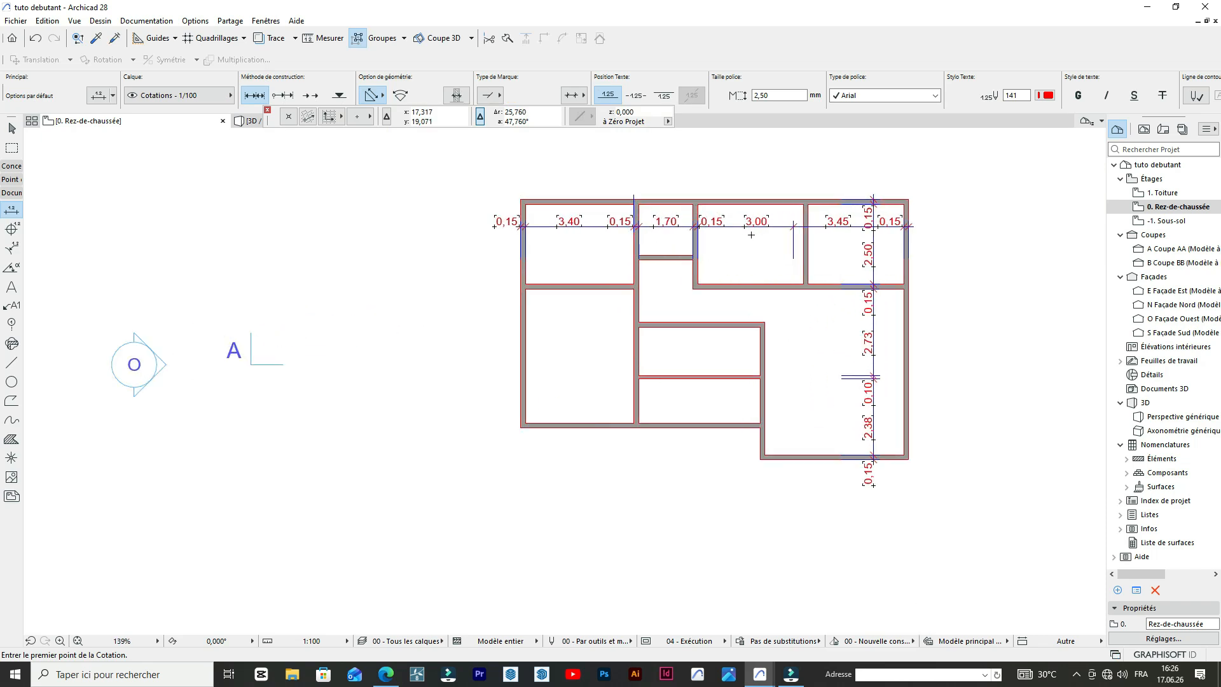
scroll(638, 256, up, 2)
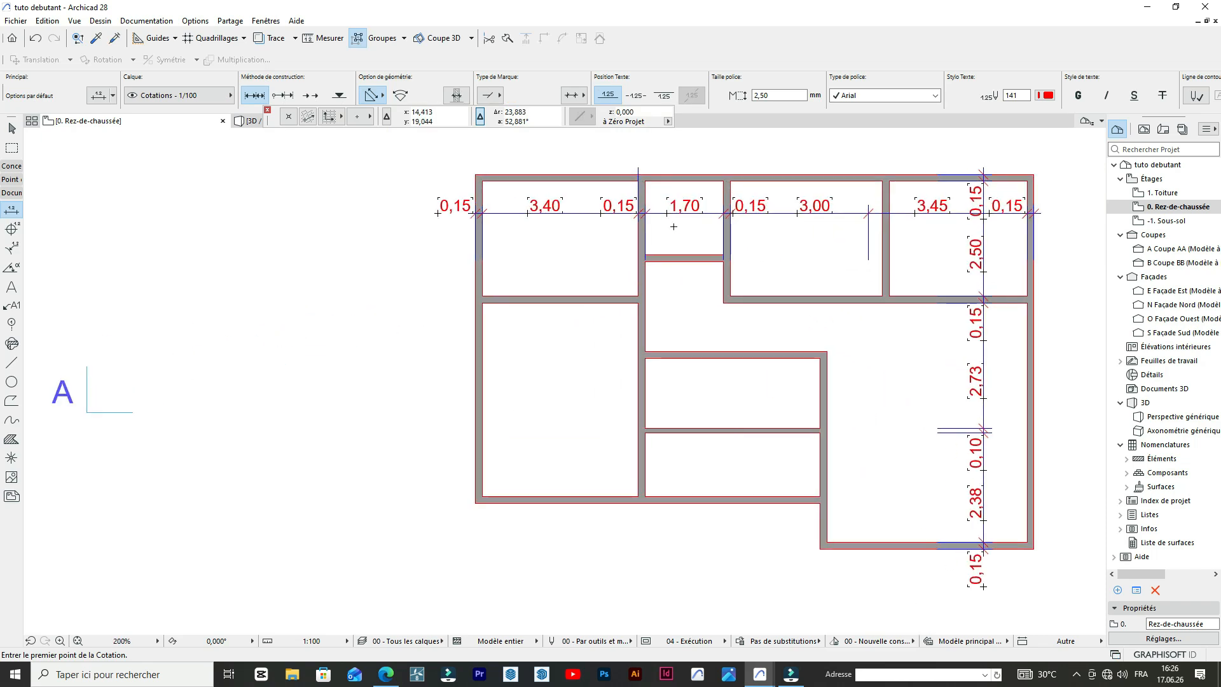
shift+click(646, 352)
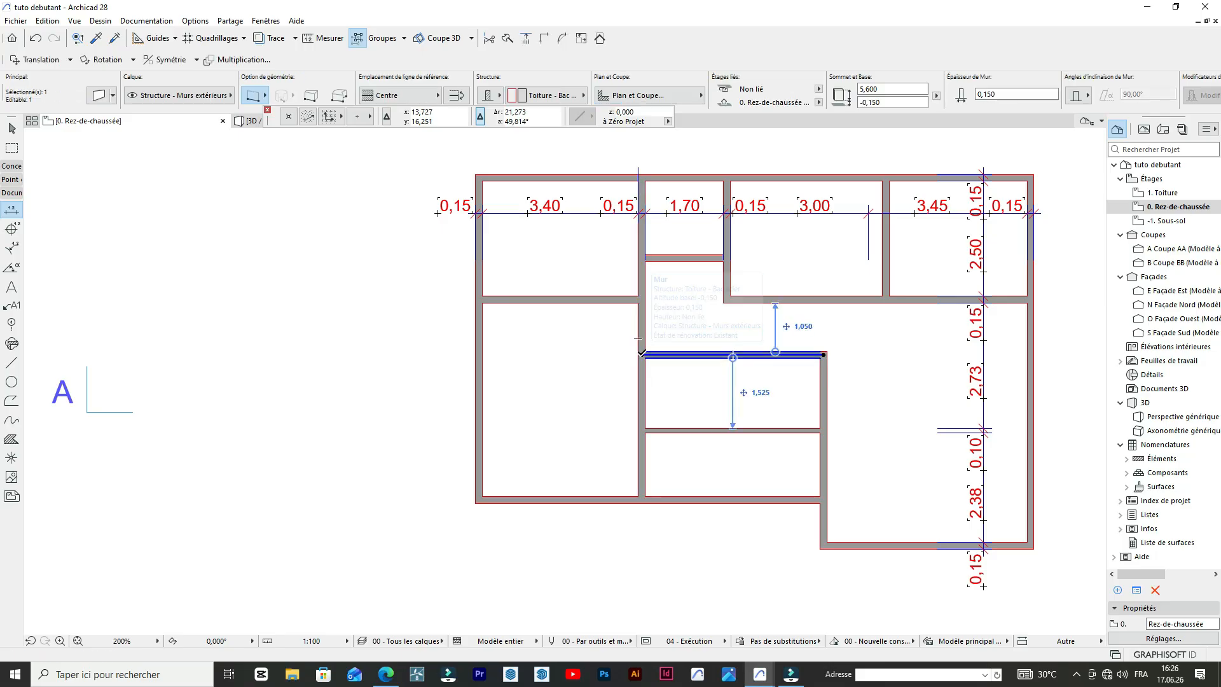
click(641, 354)
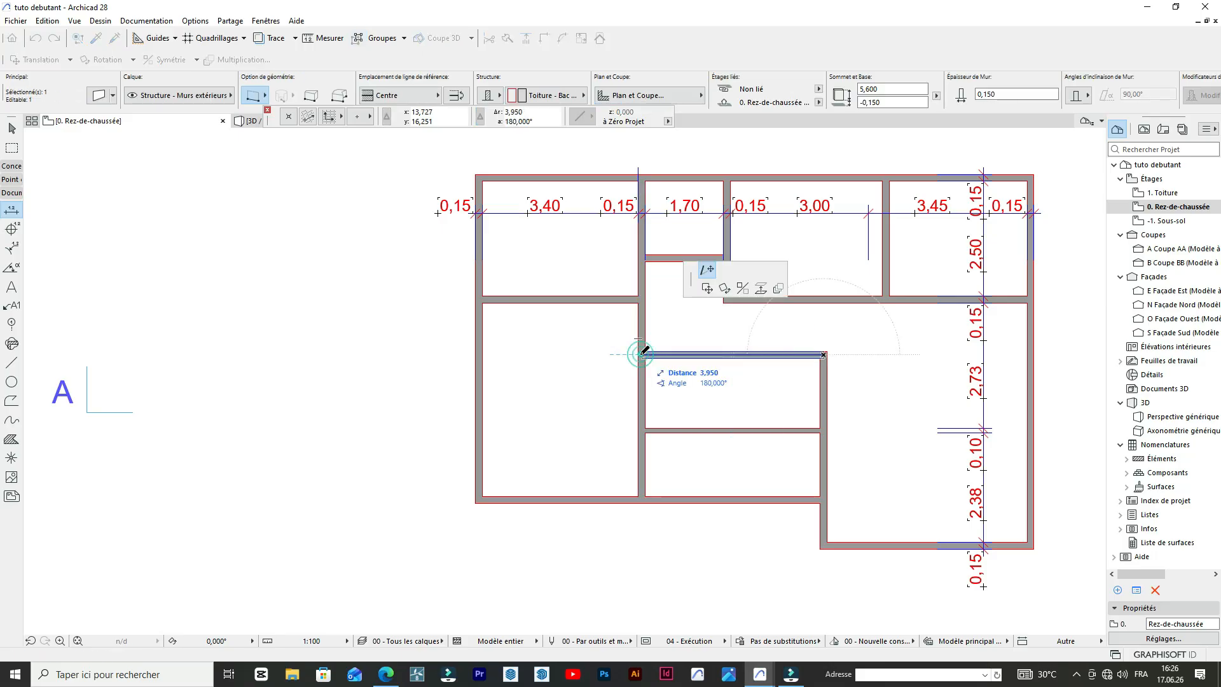
click(483, 354)
key(Escape)
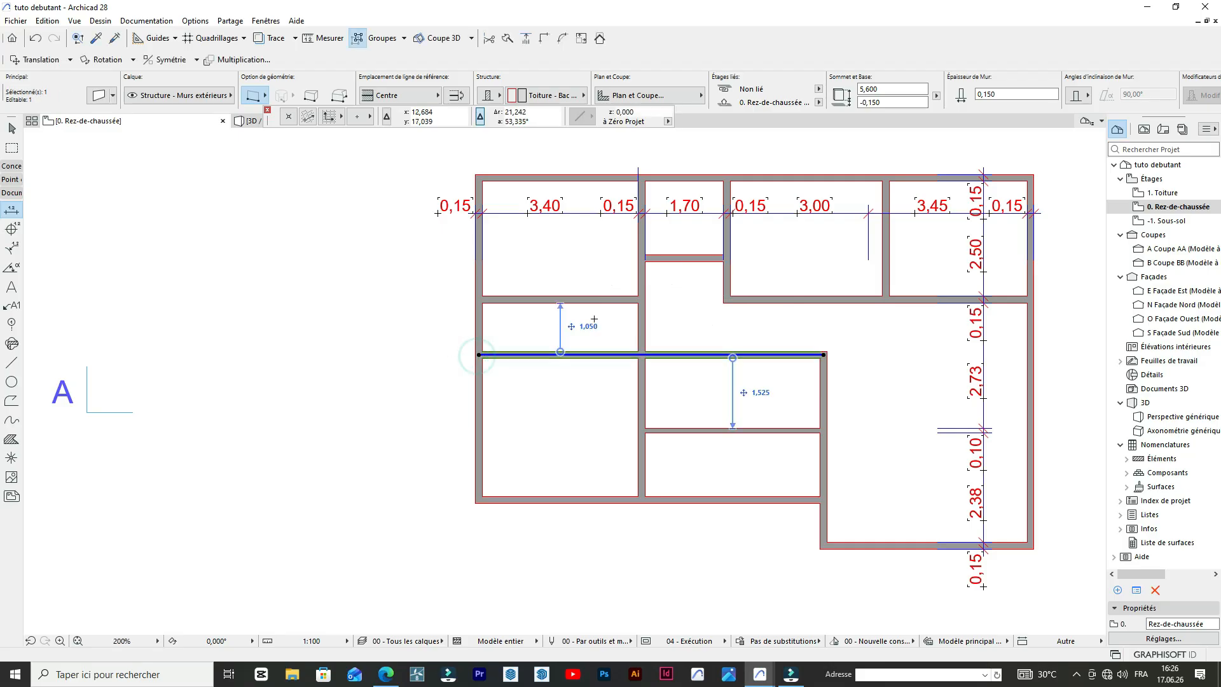
scroll(661, 299, down, 4)
scroll(661, 300, up, 4)
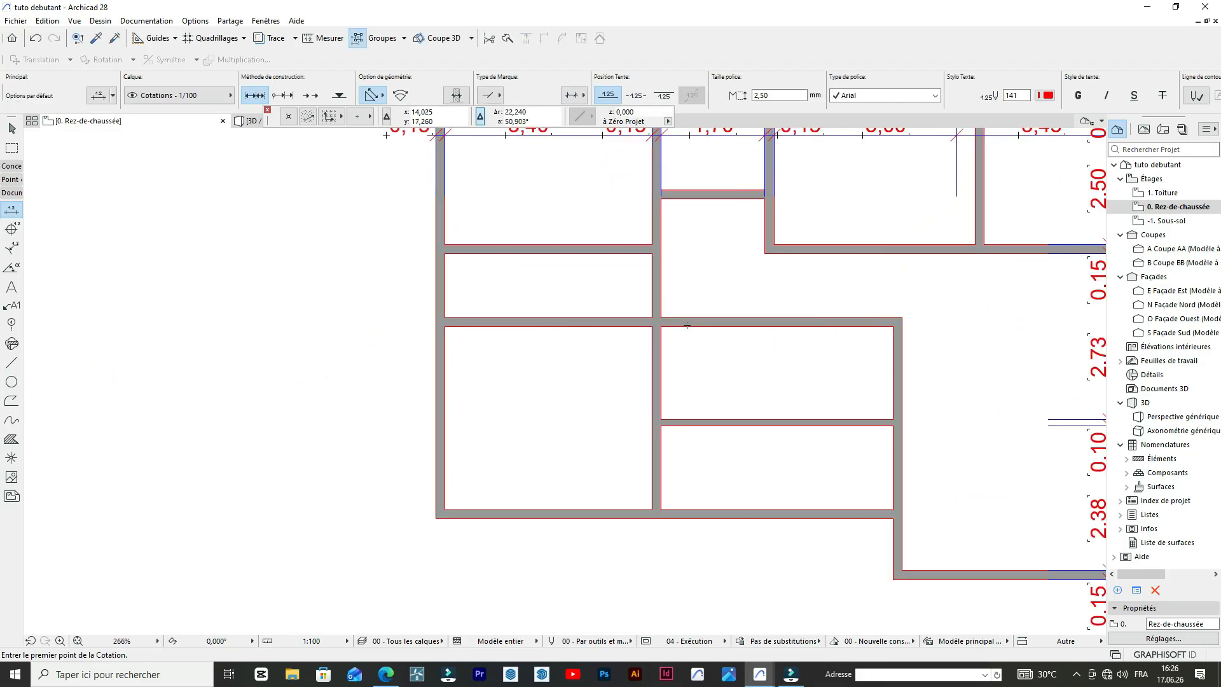
- Extend the vertical wall on the right side of the 1,70 room down to the thin horizontal partition
scroll(685, 341, down, 3)
scroll(788, 357, up, 3)
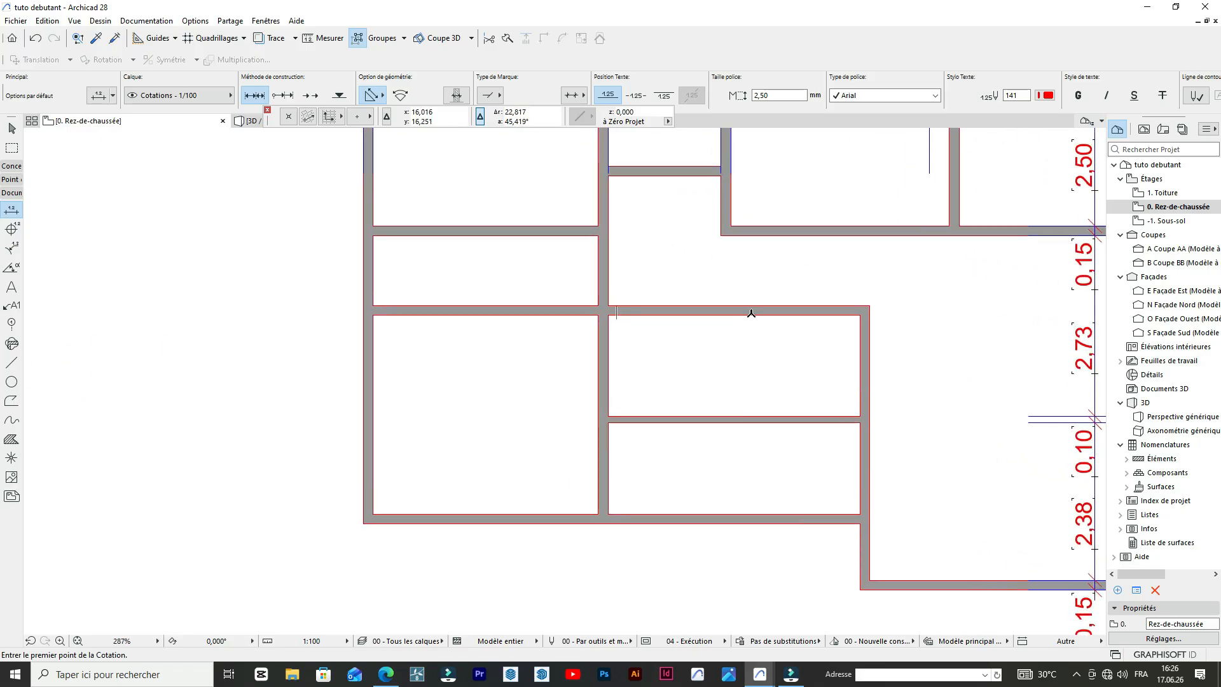
scroll(722, 349, up, 1)
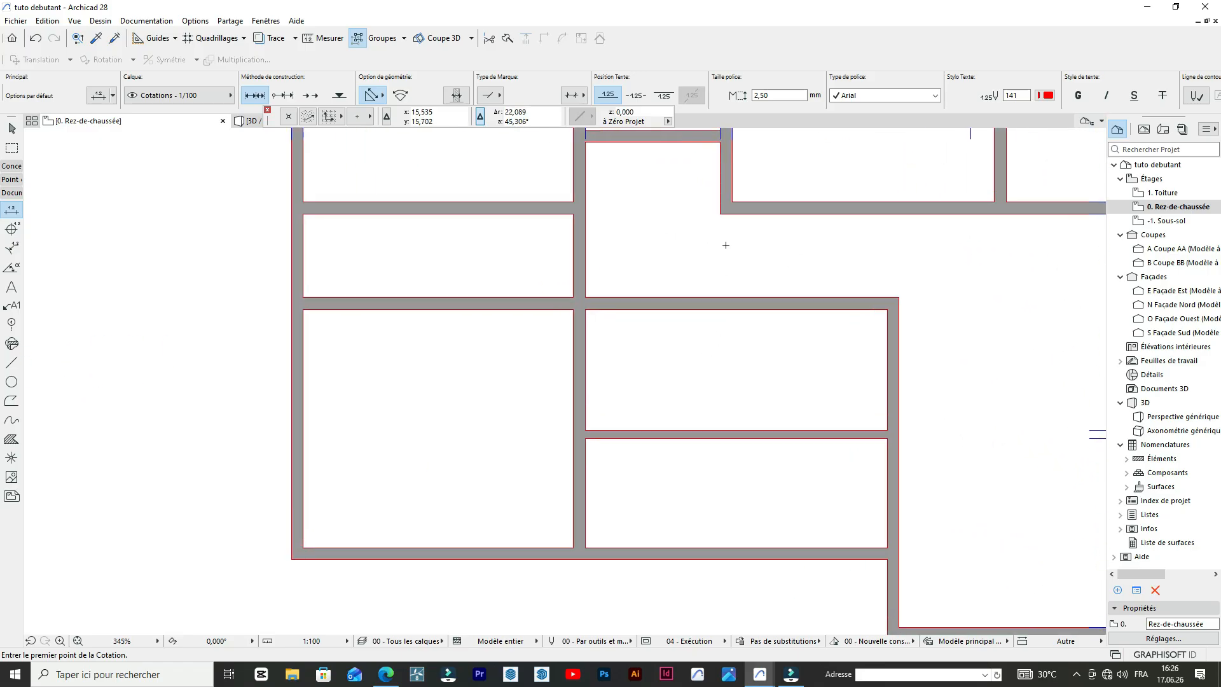
shift+click(731, 195)
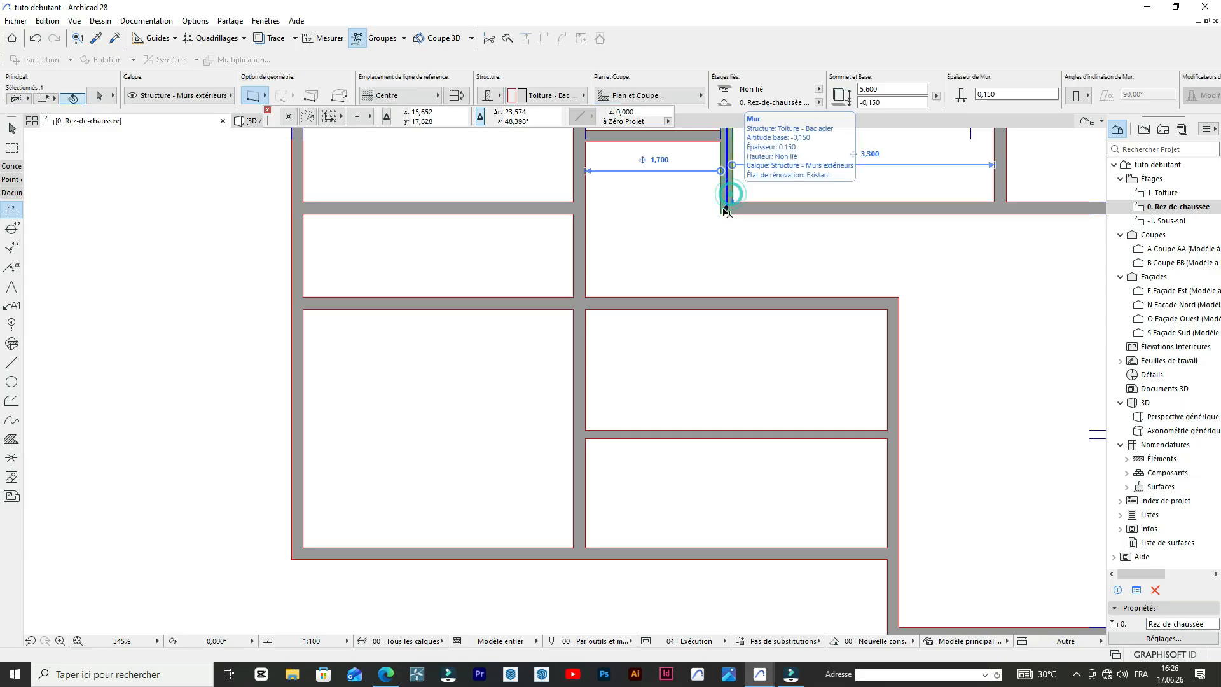
click(725, 208)
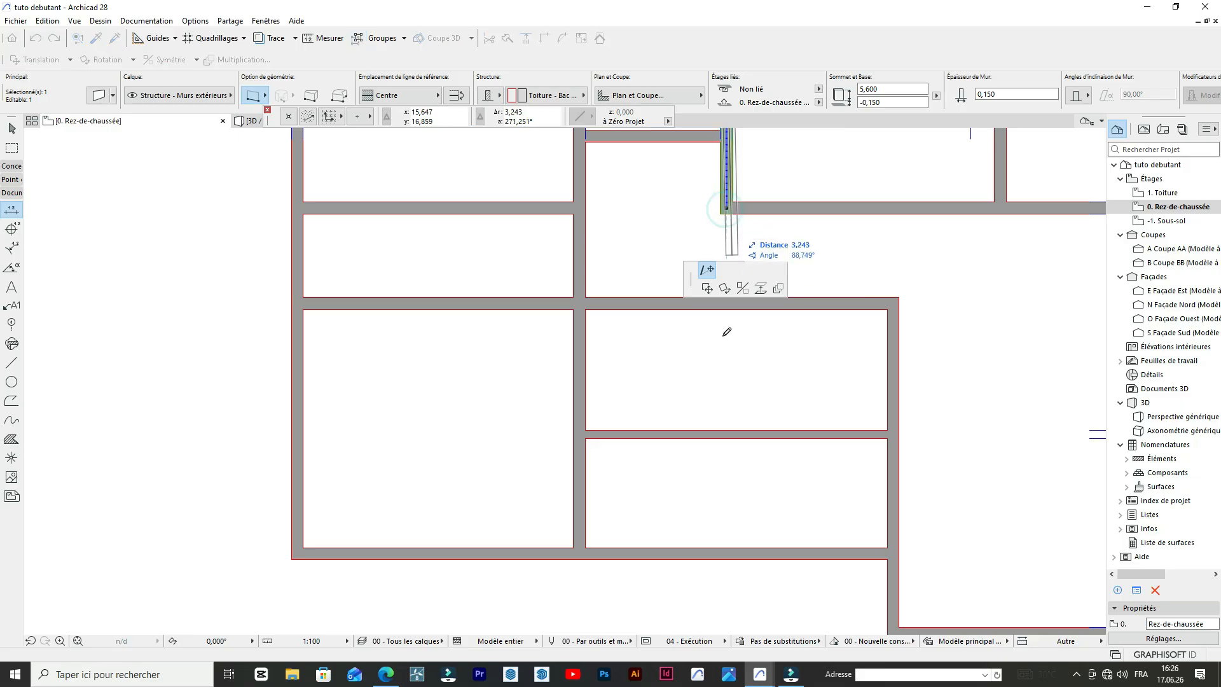
click(723, 433)
- Trim away the extended vertical wall's section crossing the corridor and the horizontal wall section closing the space below it
click(758, 272)
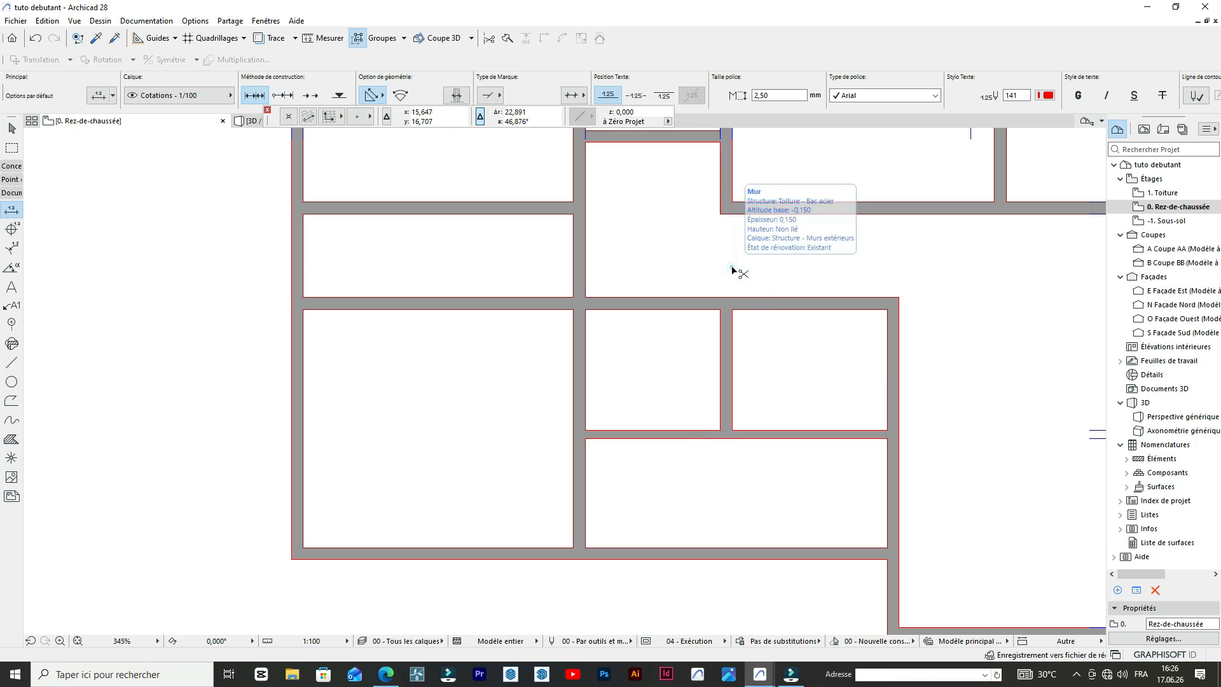
scroll(671, 328, up, 3)
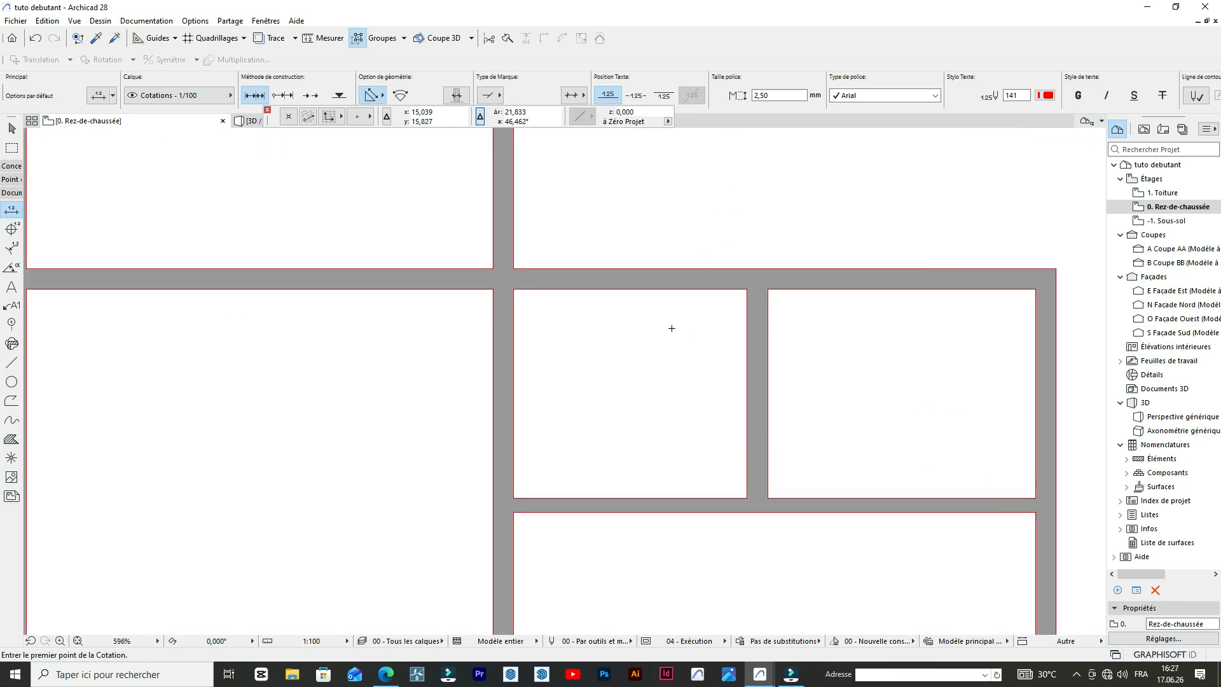
ctrl+click(674, 291)
scroll(675, 288, down, 2)
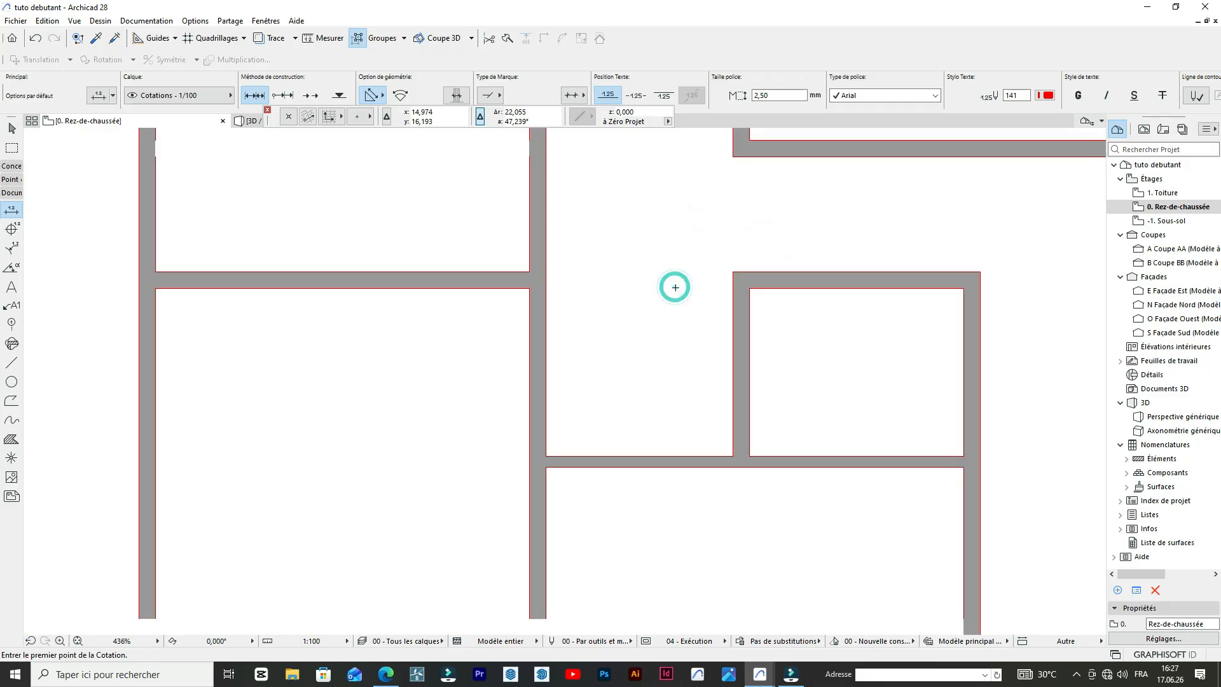
- Examine the revised room layout and the existing dimension chains across the ground-floor plan
scroll(675, 287, down, 5)
scroll(677, 238, up, 3)
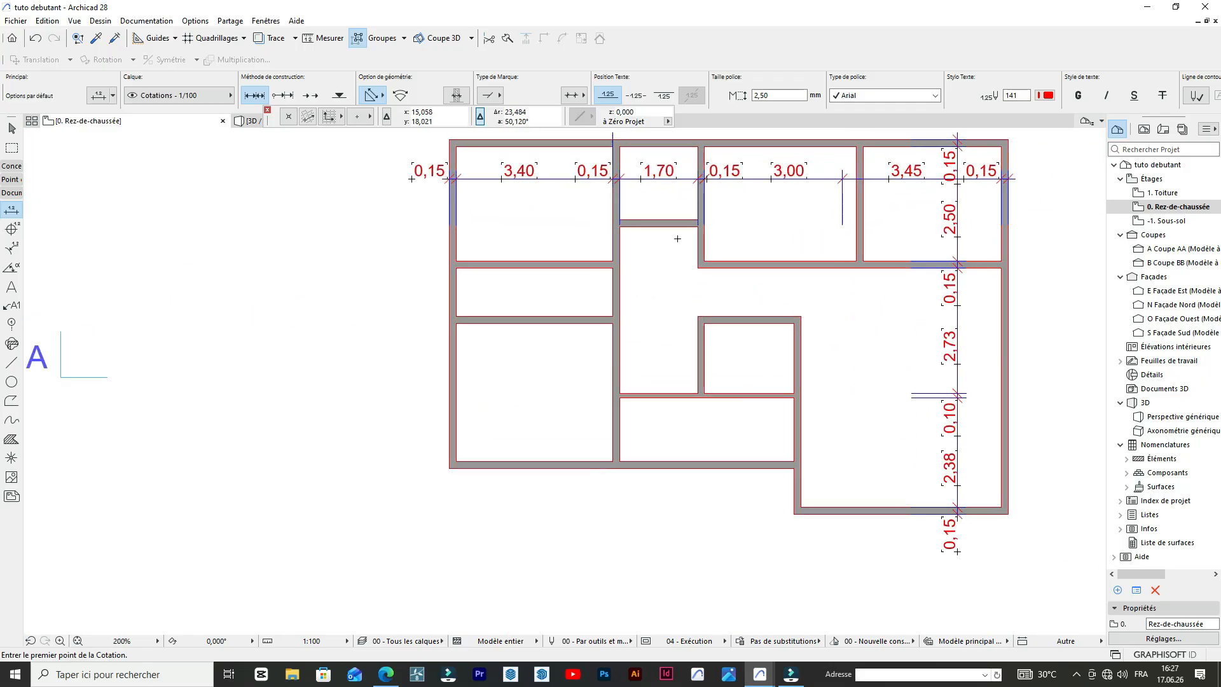
scroll(720, 362, down, 3)
scroll(718, 343, up, 3)
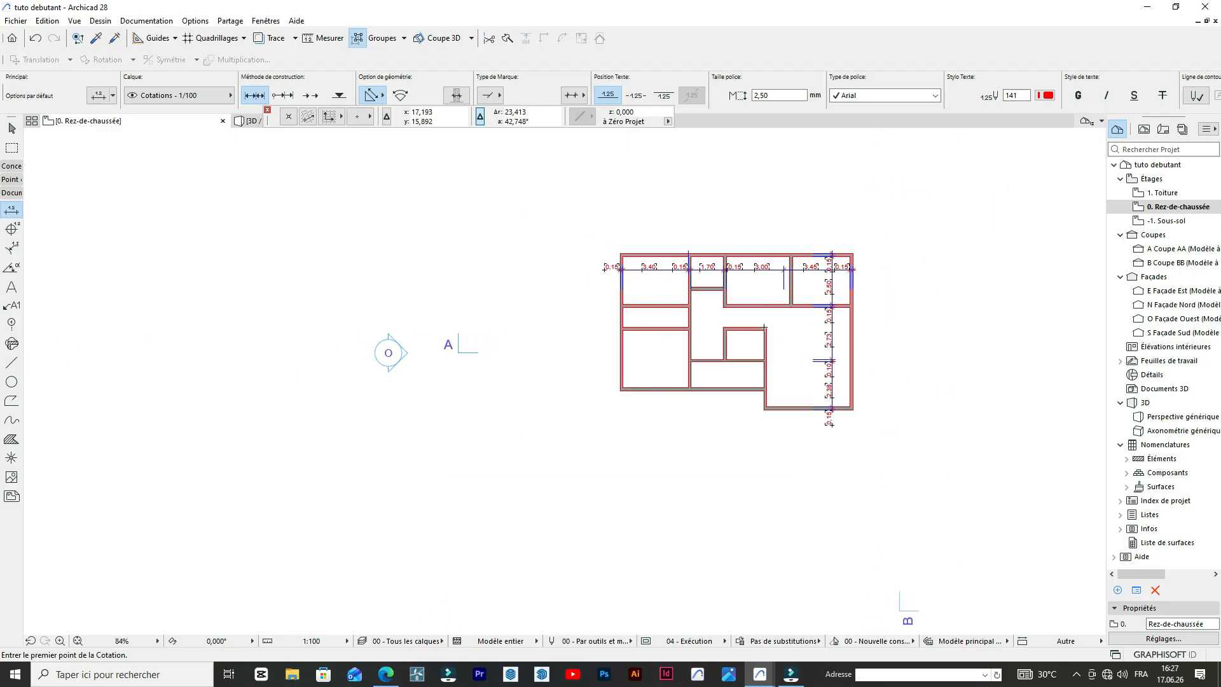
scroll(718, 341, up, 2)
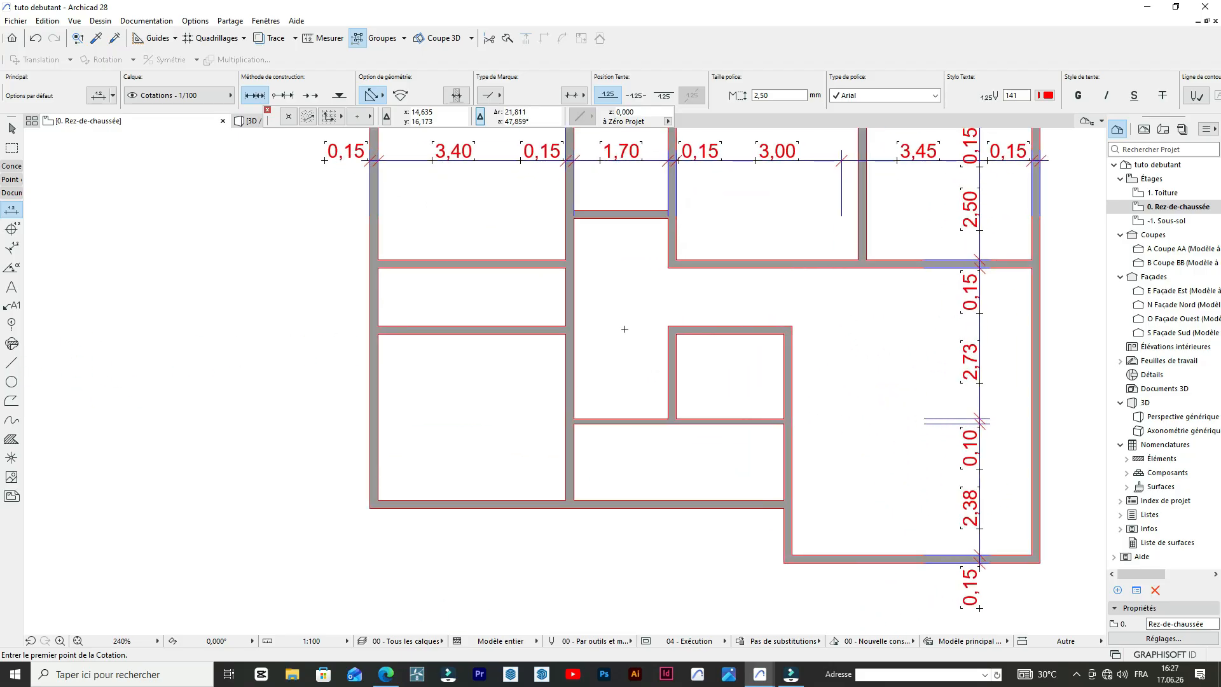
scroll(624, 329, down, 4)
scroll(566, 289, up, 4)
scroll(575, 292, down, 1)
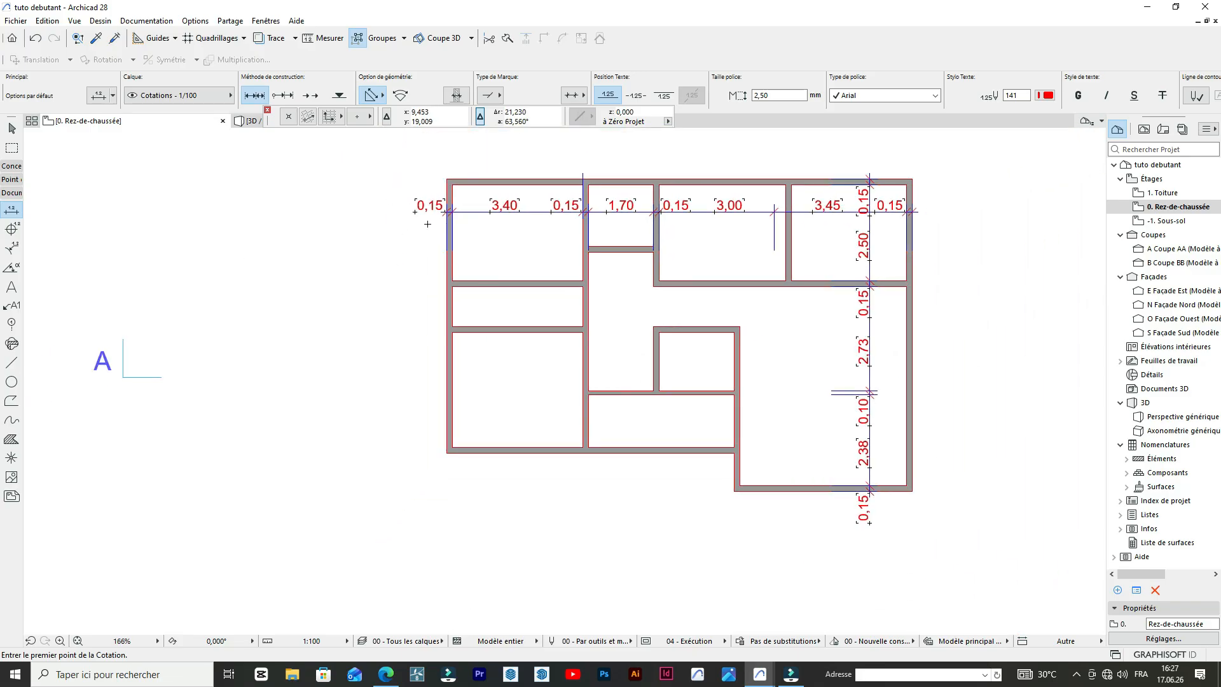
scroll(706, 366, up, 1)
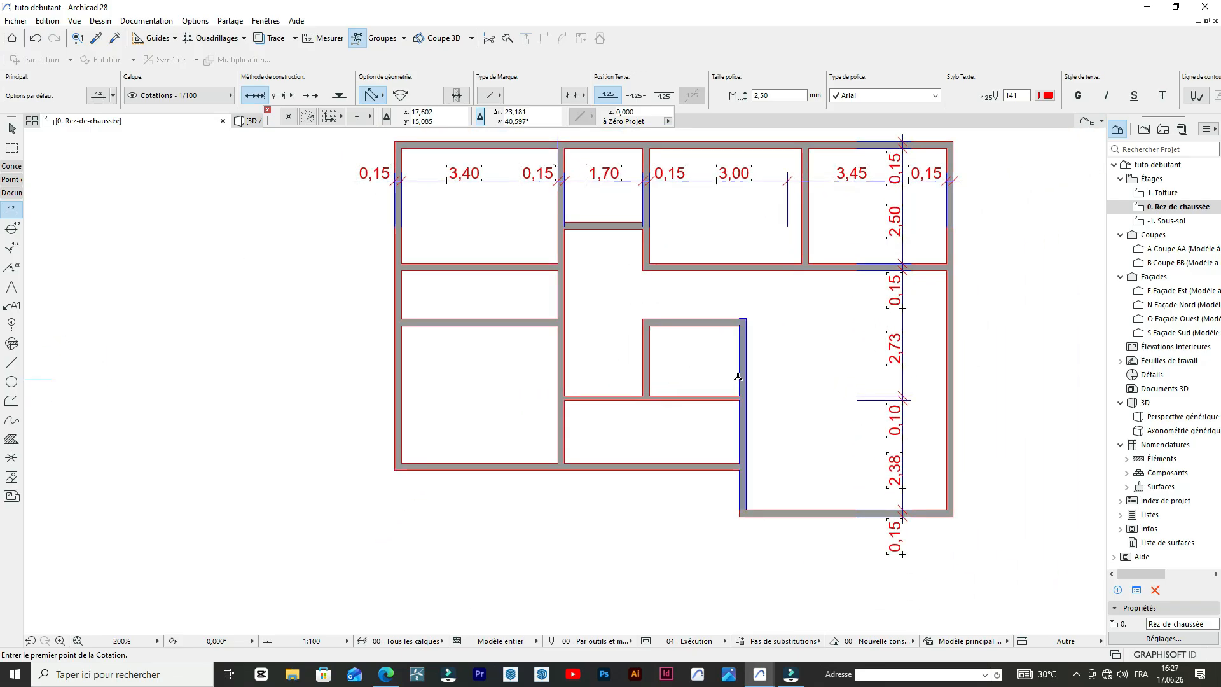
scroll(738, 375, down, 2)
scroll(698, 405, up, 1)
scroll(685, 401, down, 2)
scroll(531, 317, up, 2)
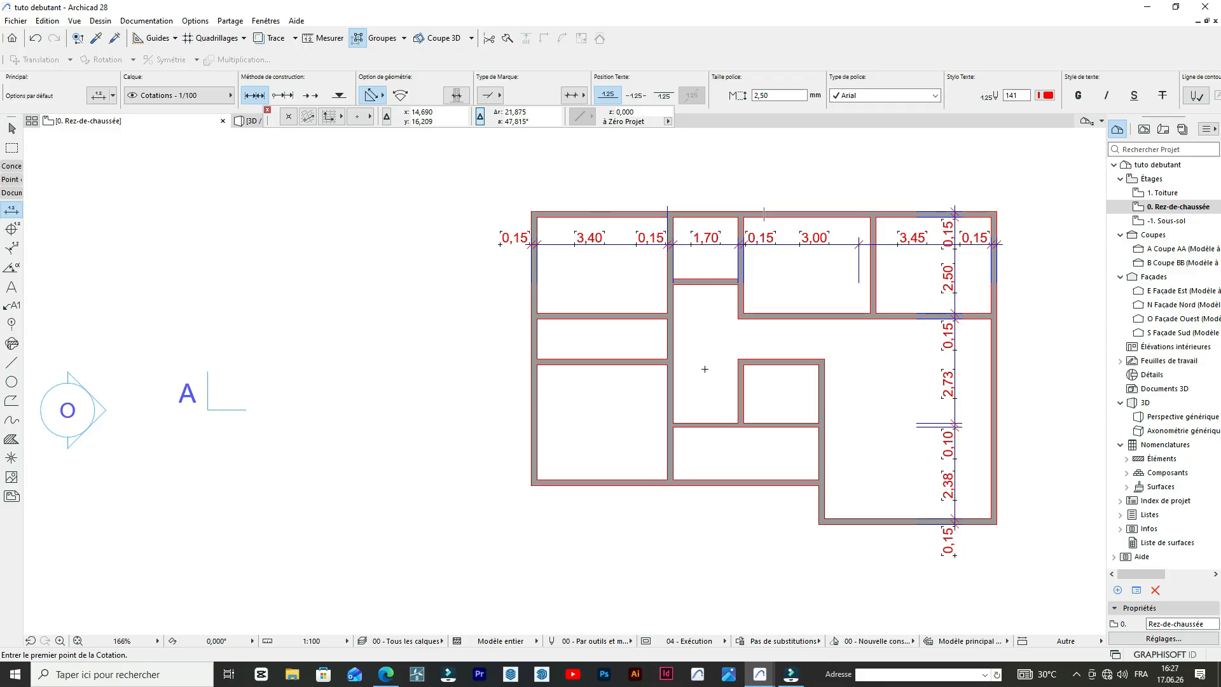
scroll(705, 369, up, 1)
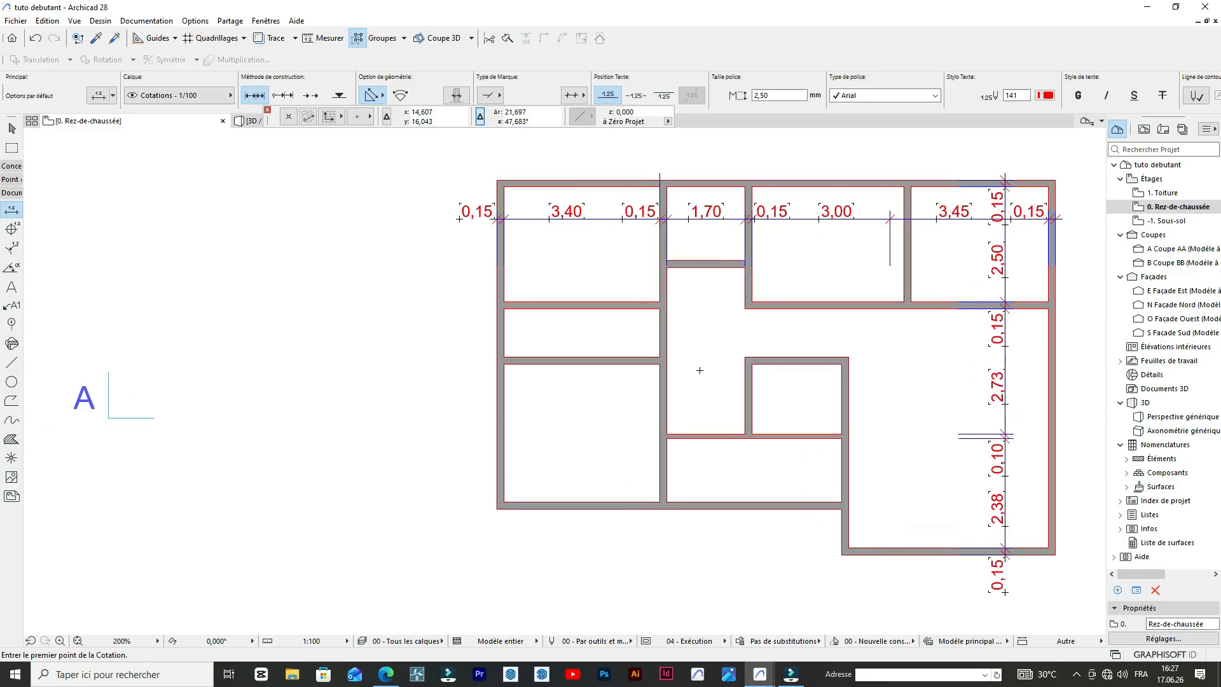
- Add a vertical dimension chain inside the left-hand rooms, covering the top exterior wall, both intermediate horizontal walls and the bottom exterior wall
click(603, 181)
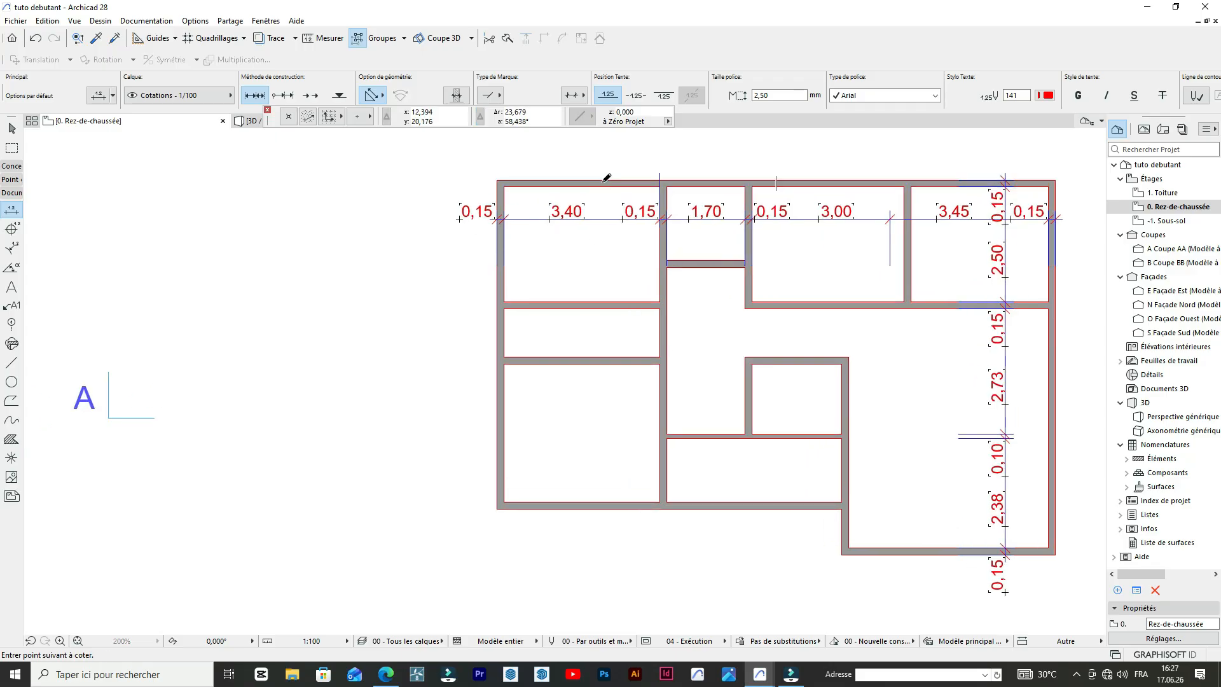
click(585, 361)
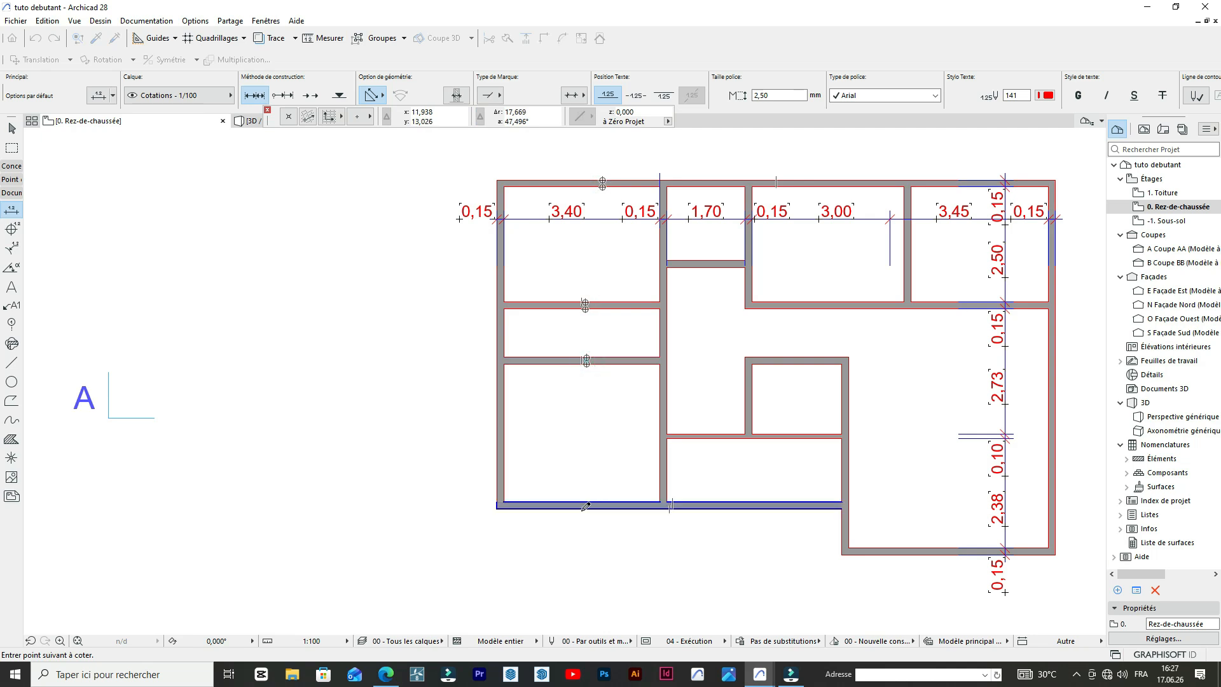
click(590, 504)
double_click(689, 335)
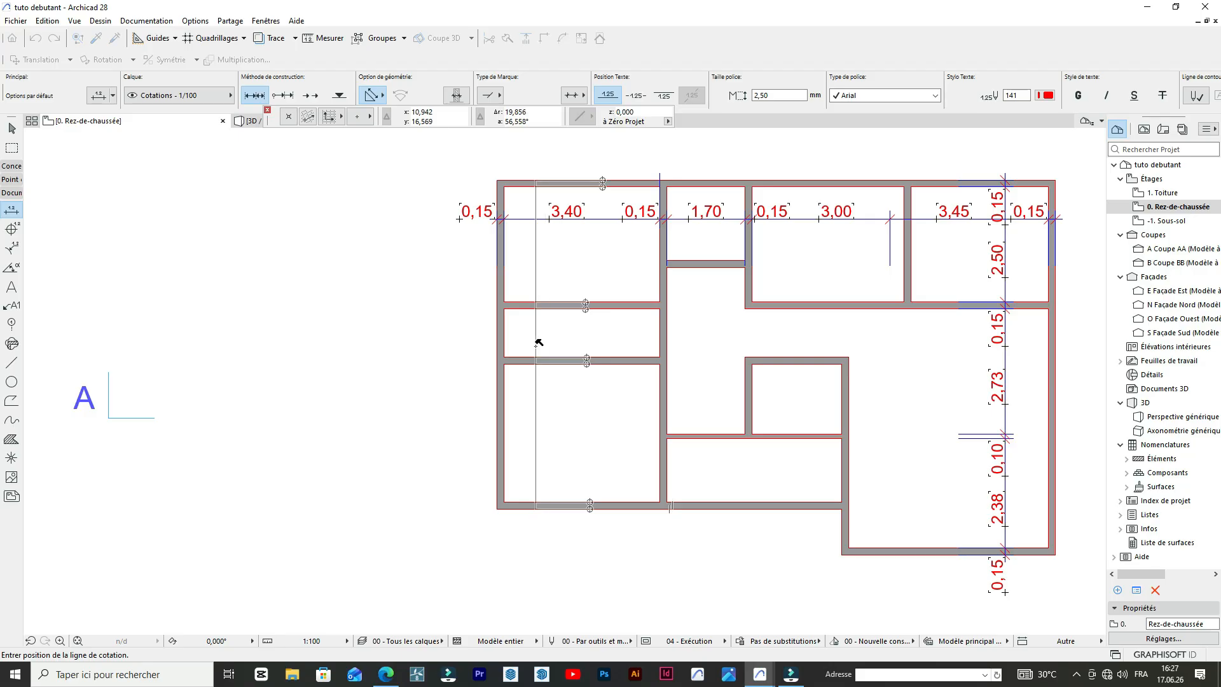
click(538, 343)
scroll(592, 343, up, 3)
scroll(616, 308, down, 4)
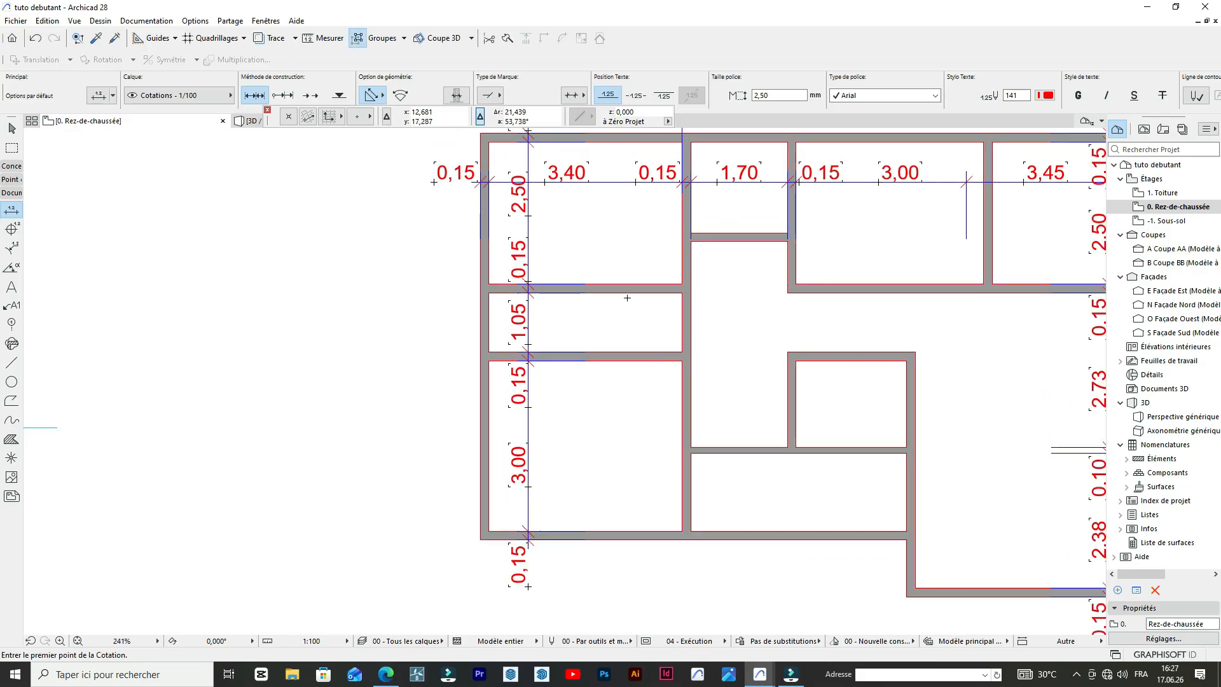
scroll(565, 295, up, 3)
scroll(565, 295, up, 1)
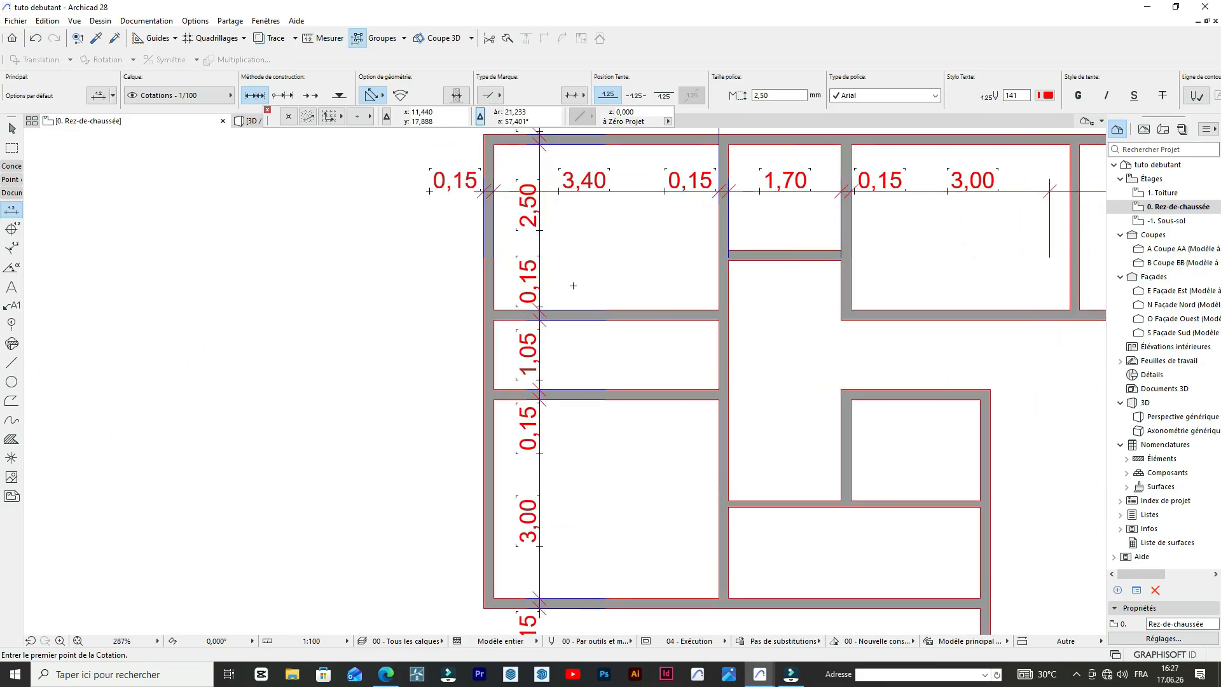
- Move the bottom exterior wall below the left-hand rooms down by 3 m
scroll(575, 309, down, 5)
scroll(730, 462, up, 4)
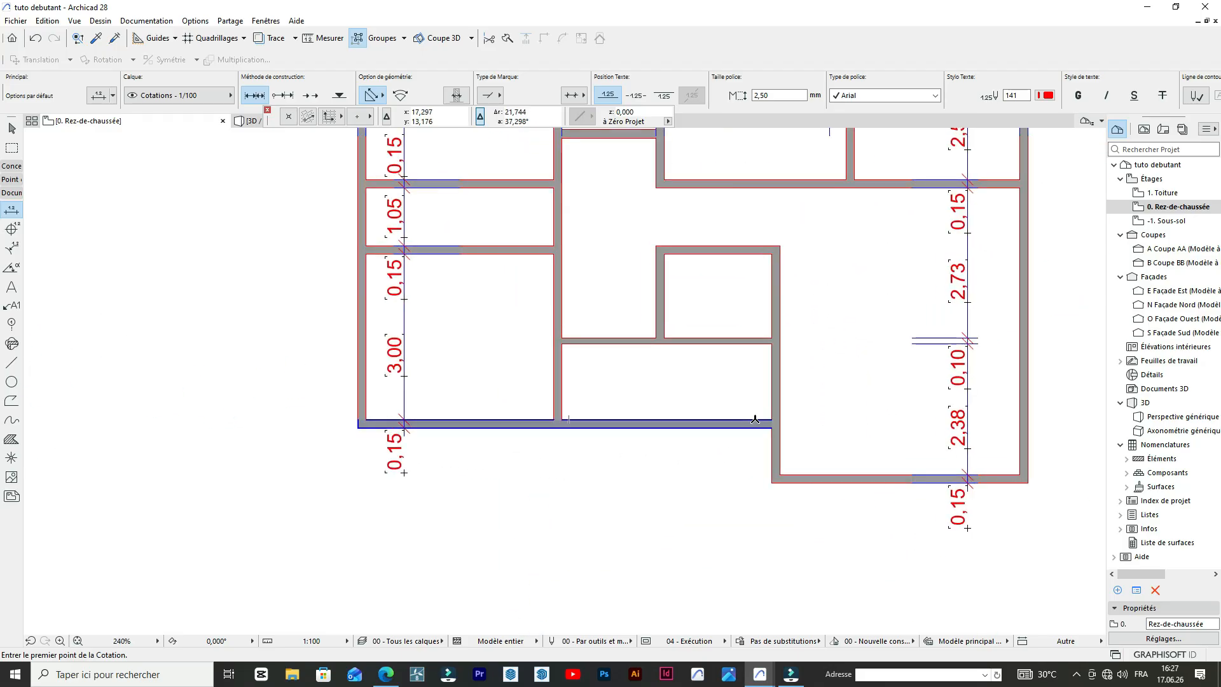
shift+click(755, 419)
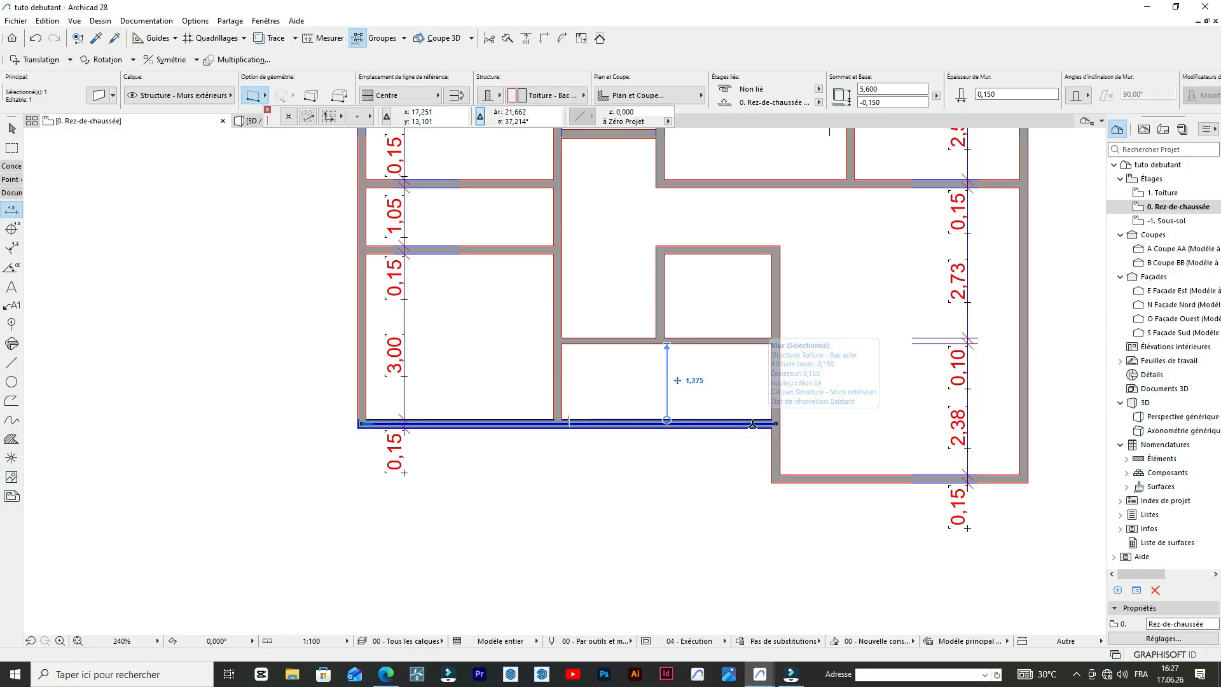
scroll(752, 424, down, 3)
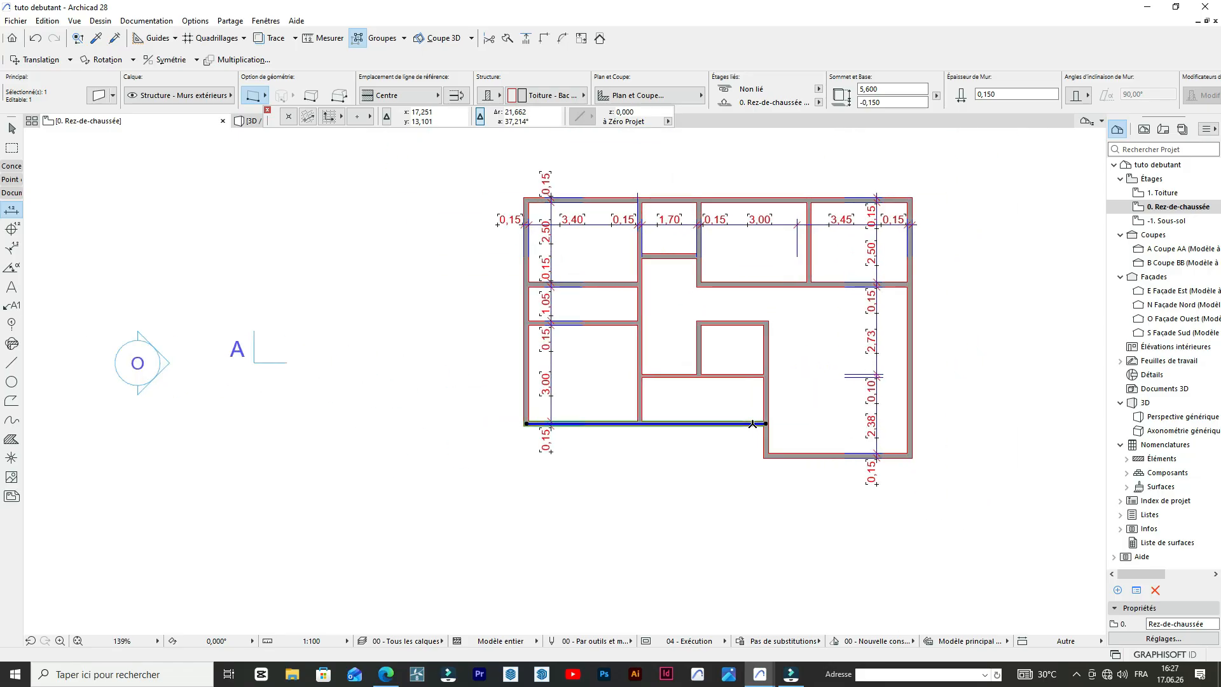
key(ctrl+d)
click(752, 423)
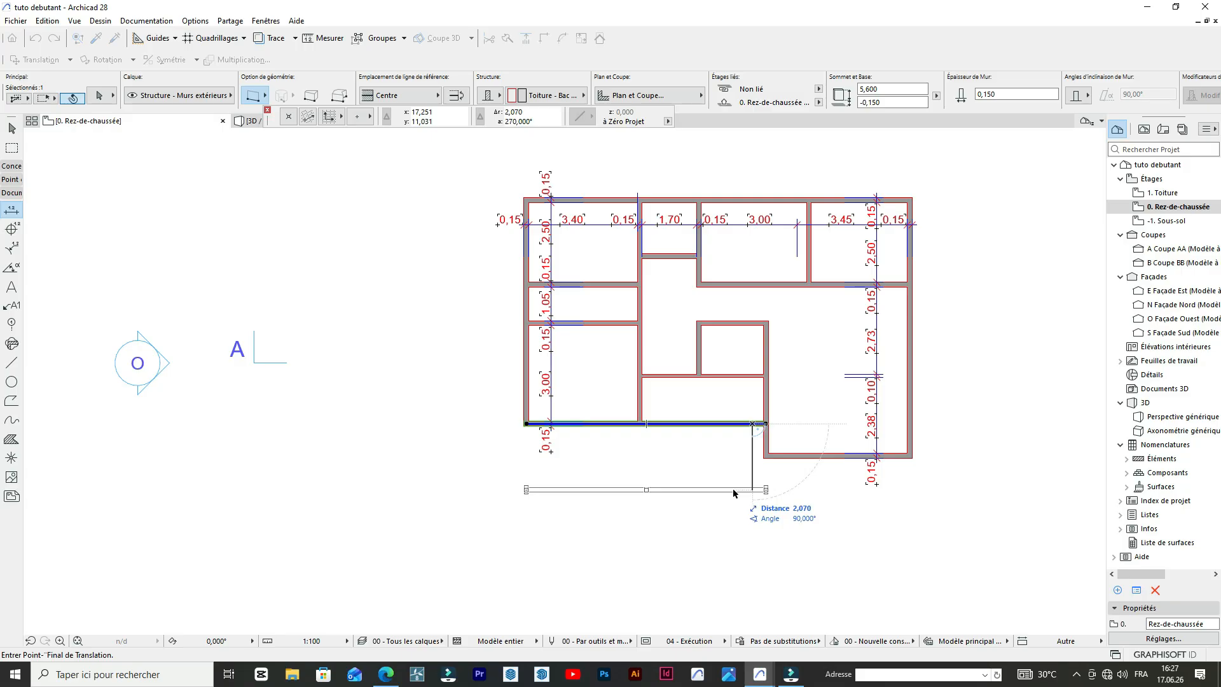
key(Tab)
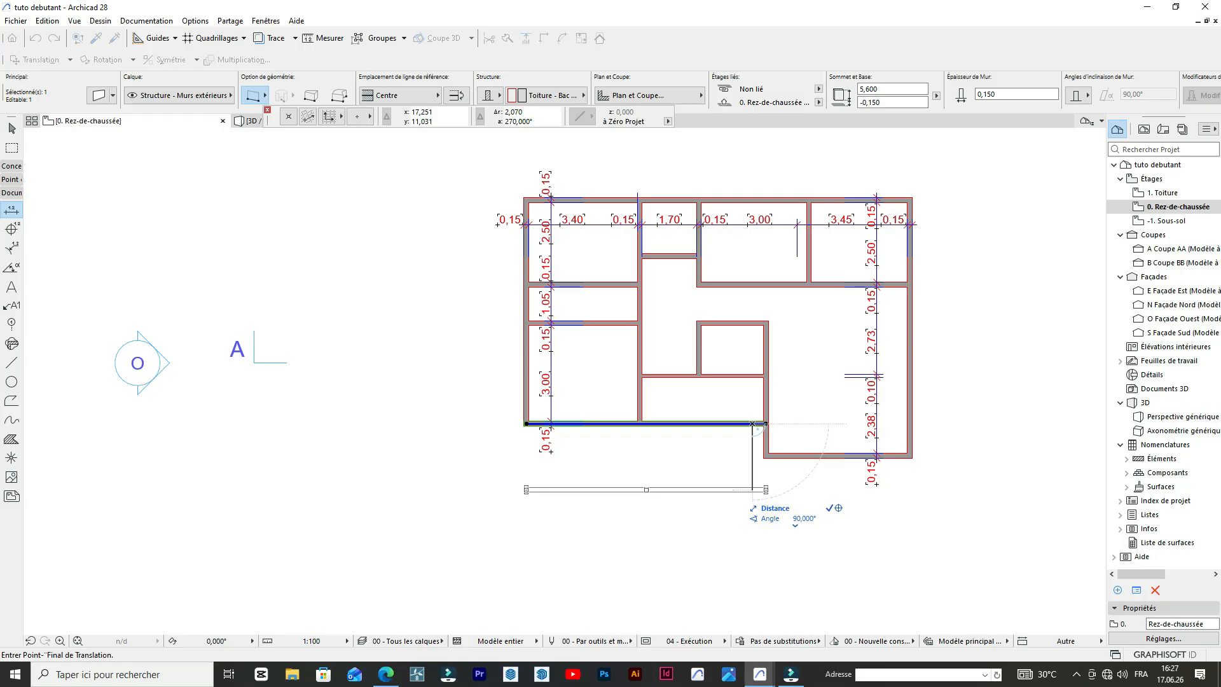
key(Return)
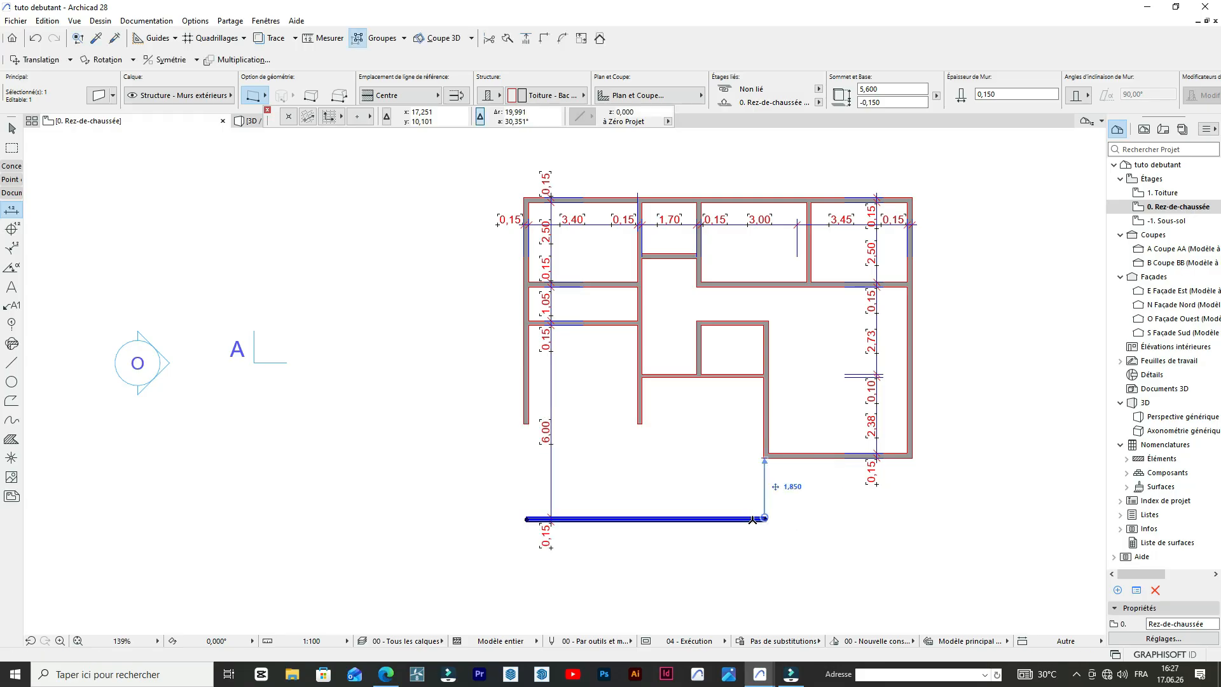
- Extend the left exterior wall and the vertical wall at the opposite end down to the moved bottom wall using Intersection
scroll(606, 390, up, 3)
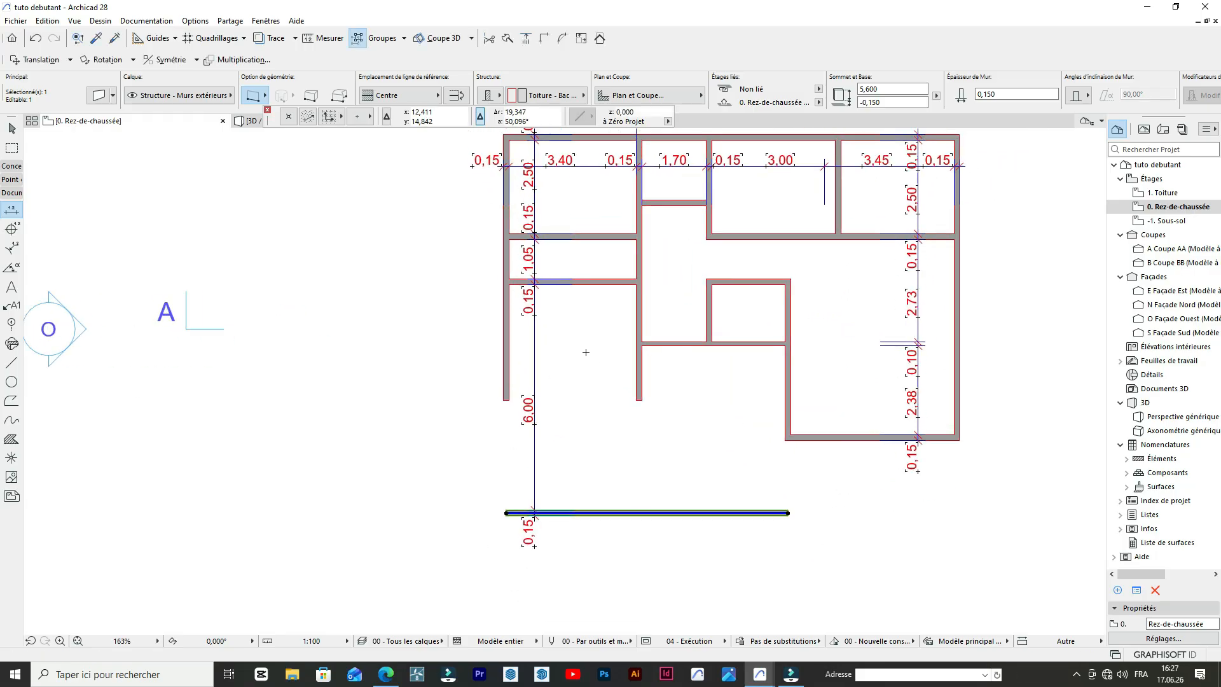
shift+click(505, 381)
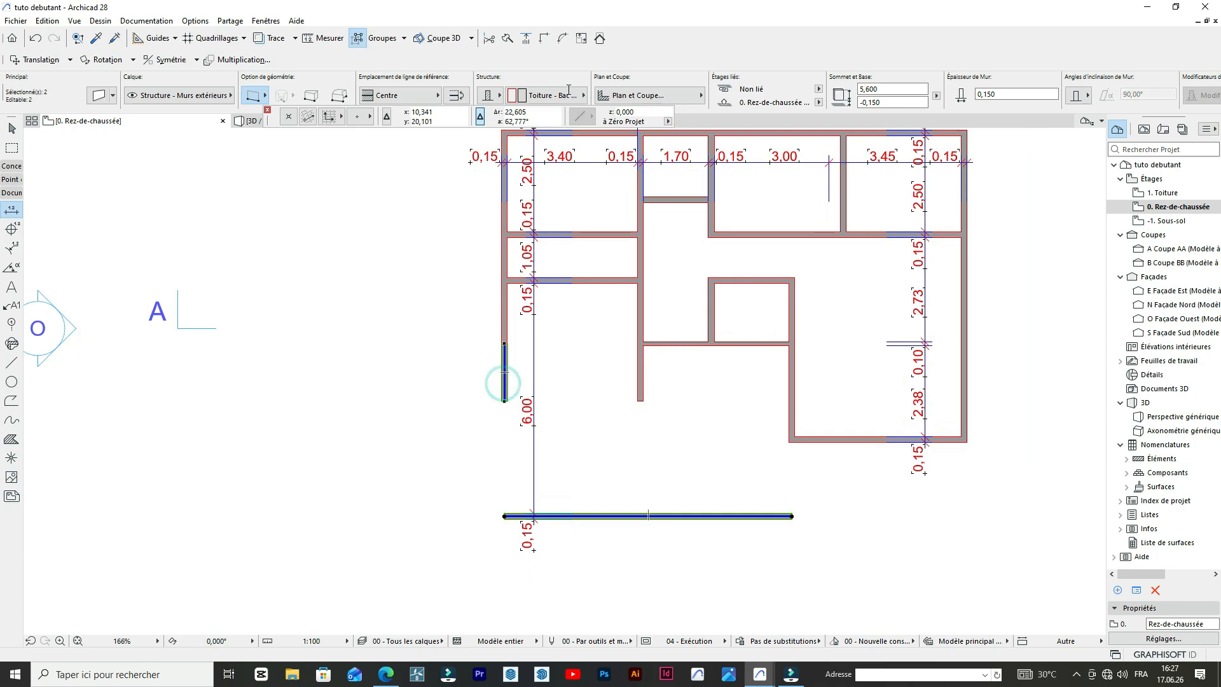
click(547, 40)
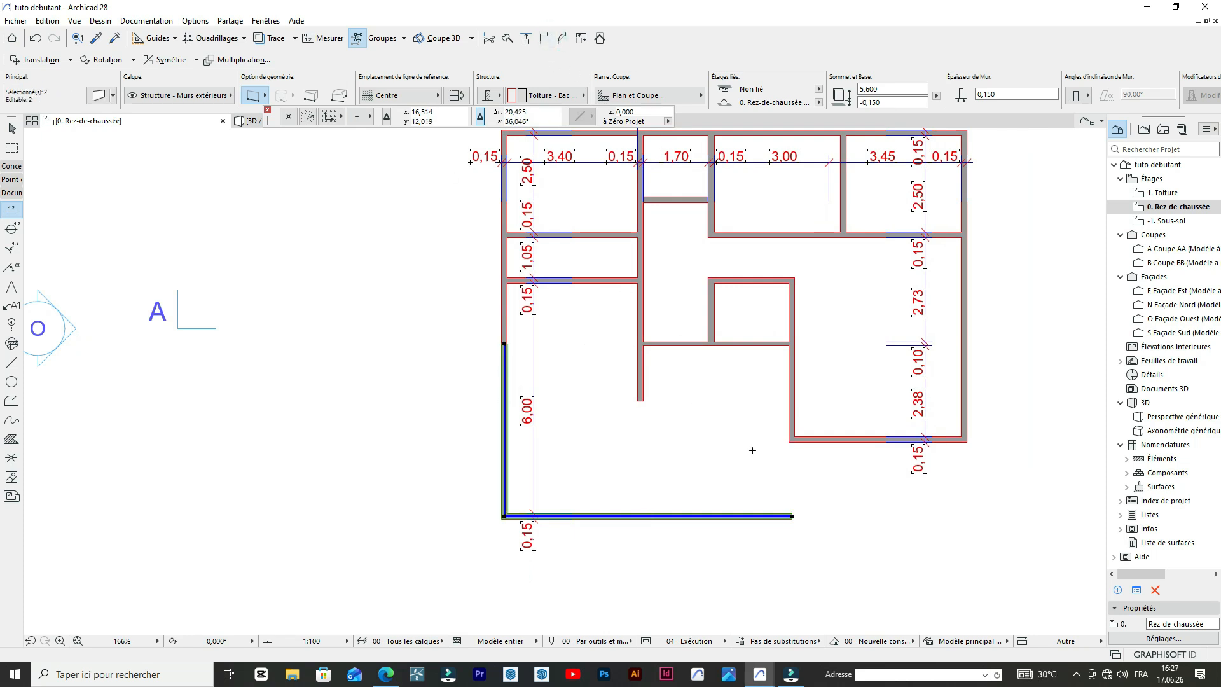
shift+click(790, 422)
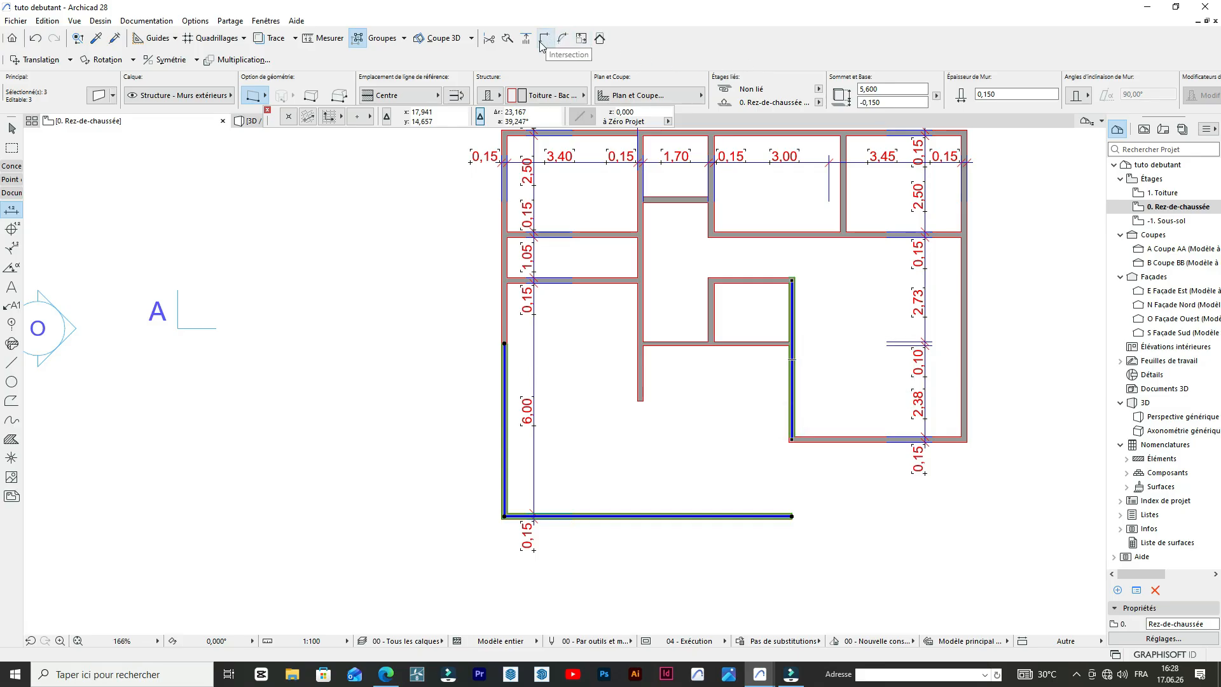
click(681, 441)
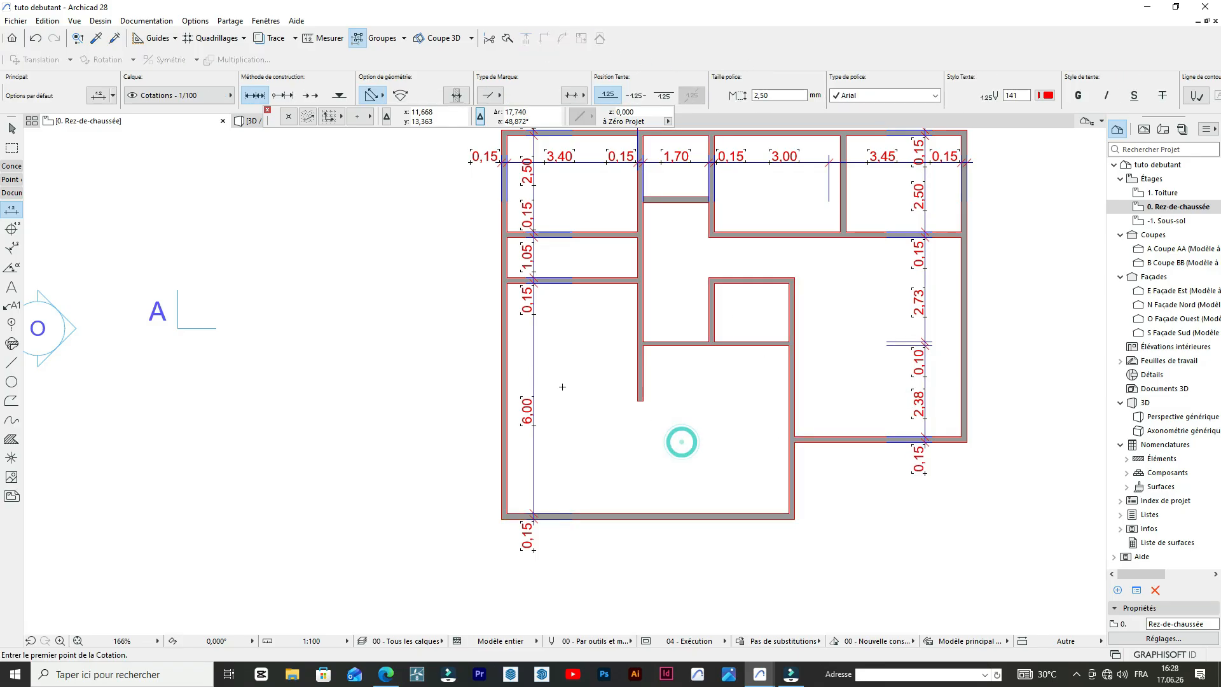
- Move the horizontal wall between the 1,05 room and the lower-left room down by 1,50 m
scroll(555, 392, up, 2)
scroll(620, 304, down, 2)
shift+click(624, 246)
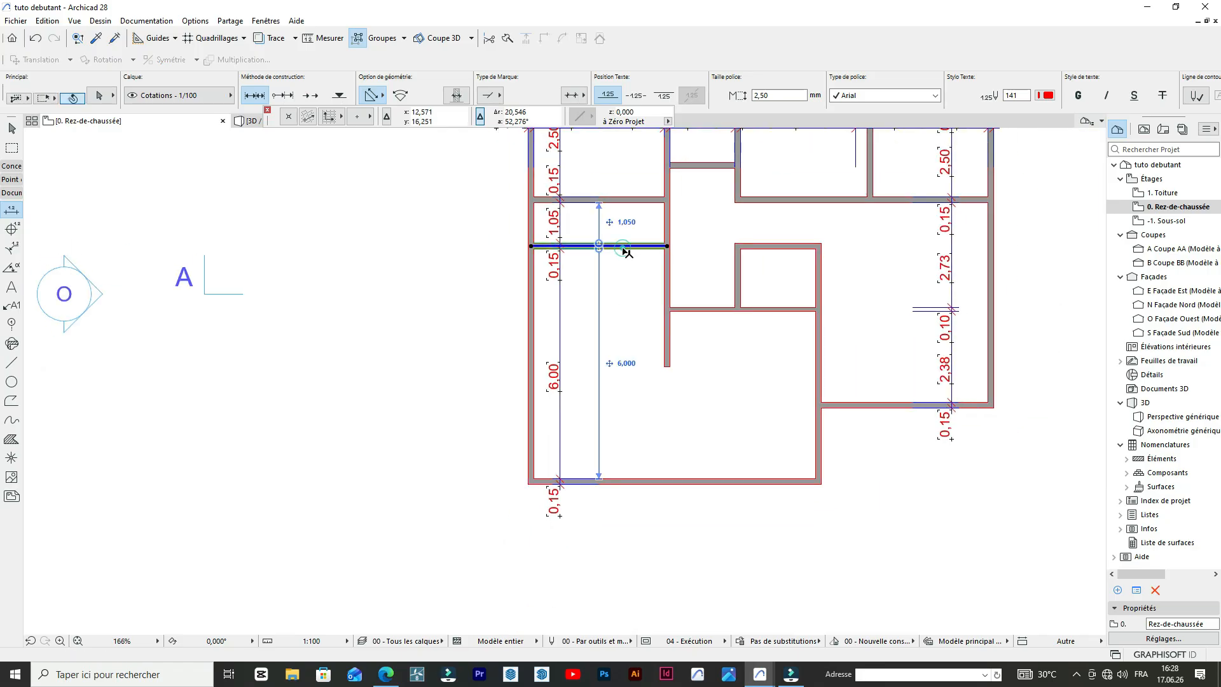
key(ctrl+d)
click(629, 246)
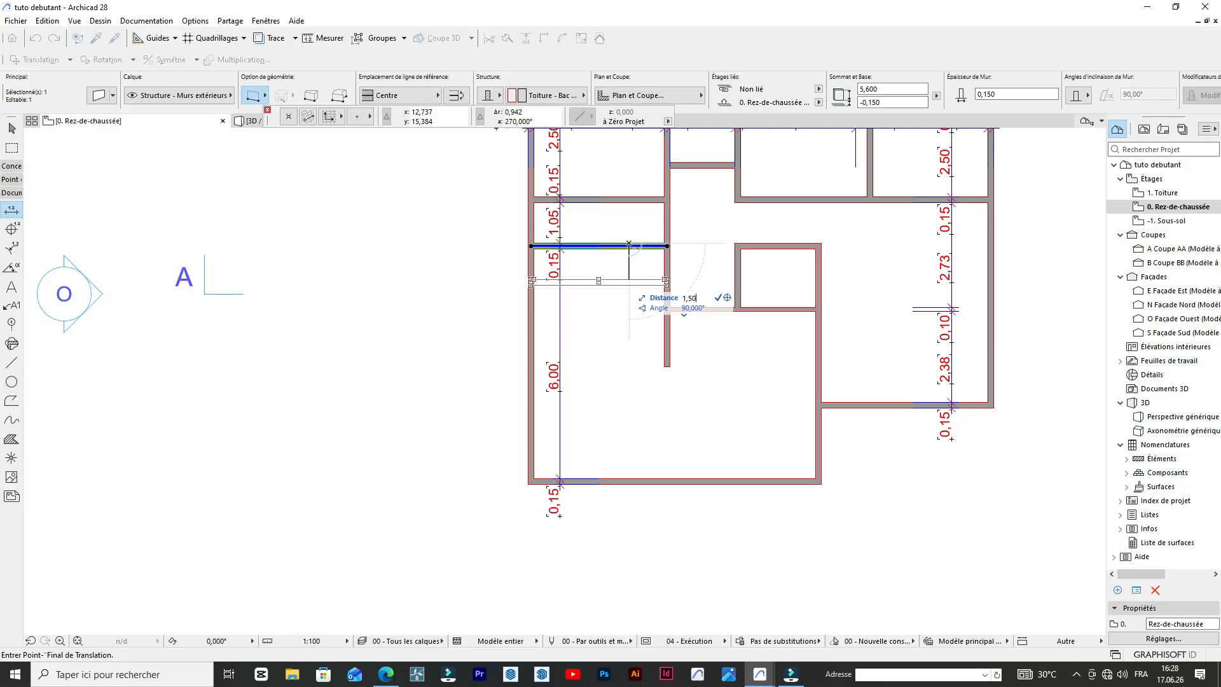
key(Return)
scroll(621, 319, up, 3)
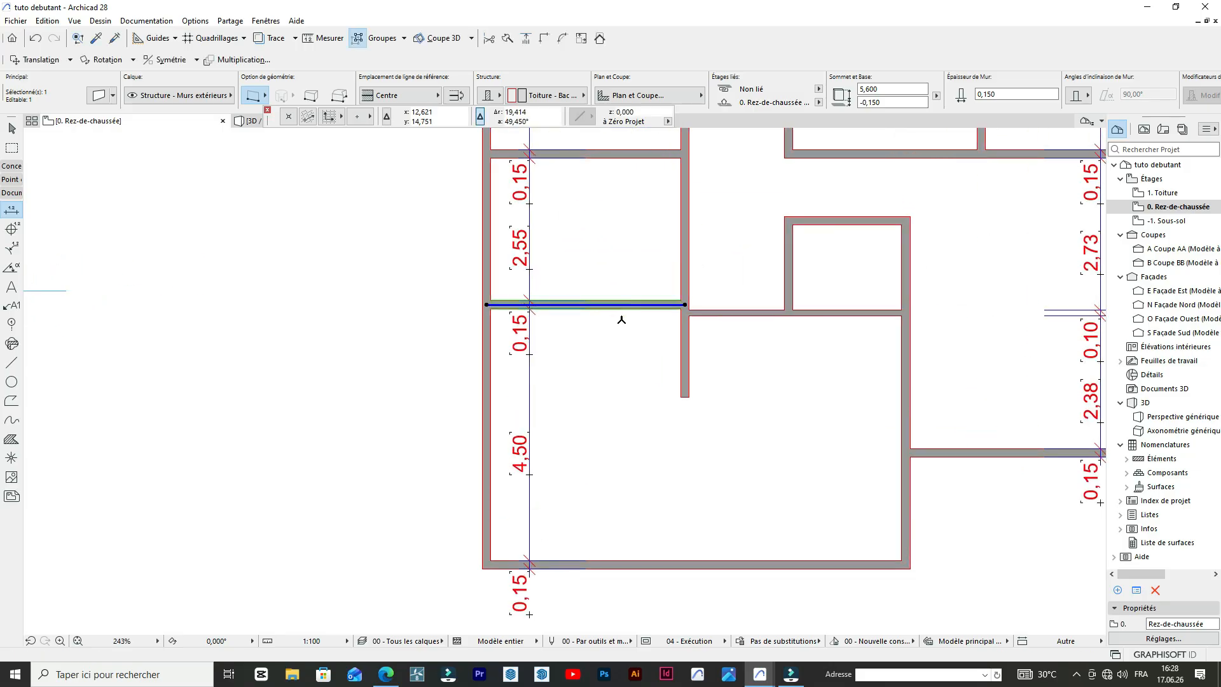
- Stretch the thin horizontal partition across to the left exterior wall and delete the parallel wall just above it
scroll(744, 327, down, 3)
scroll(714, 350, up, 2)
click(714, 362)
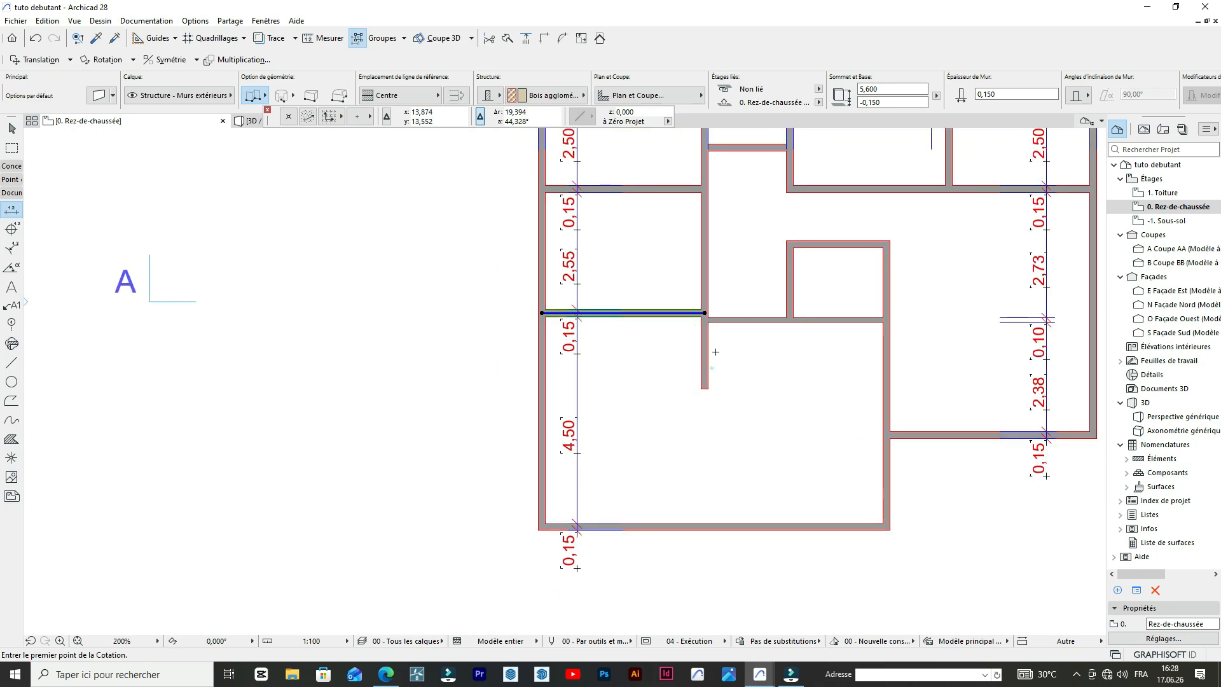
click(733, 319)
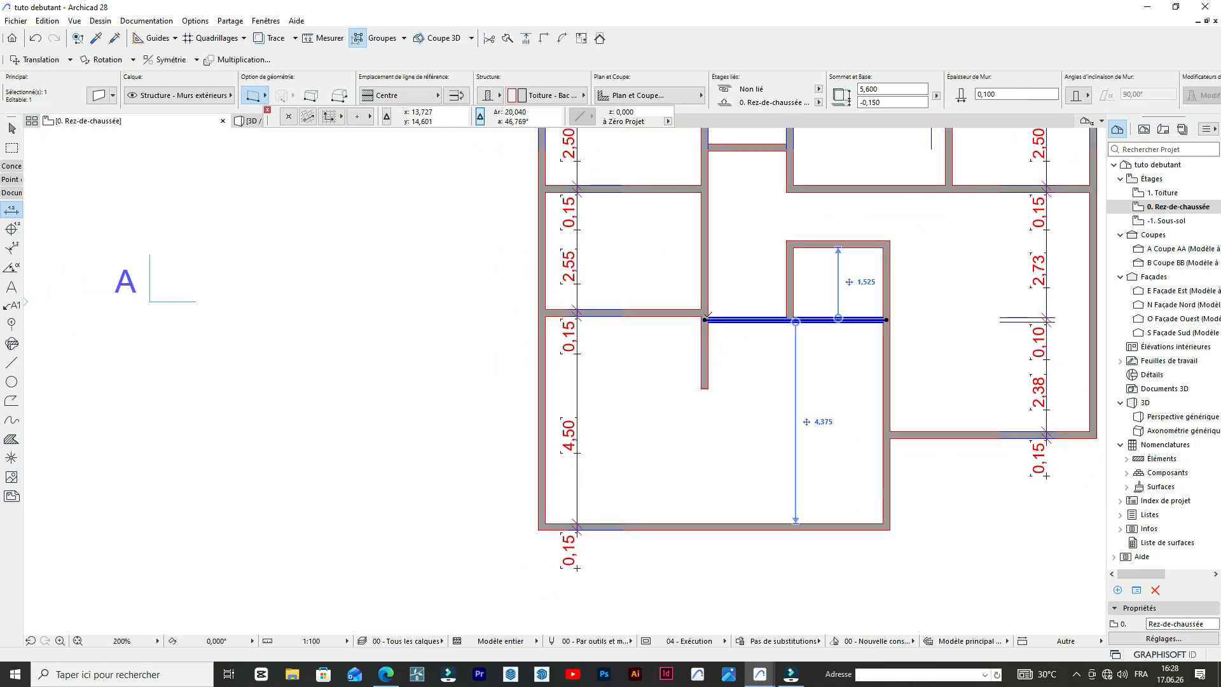
click(704, 320)
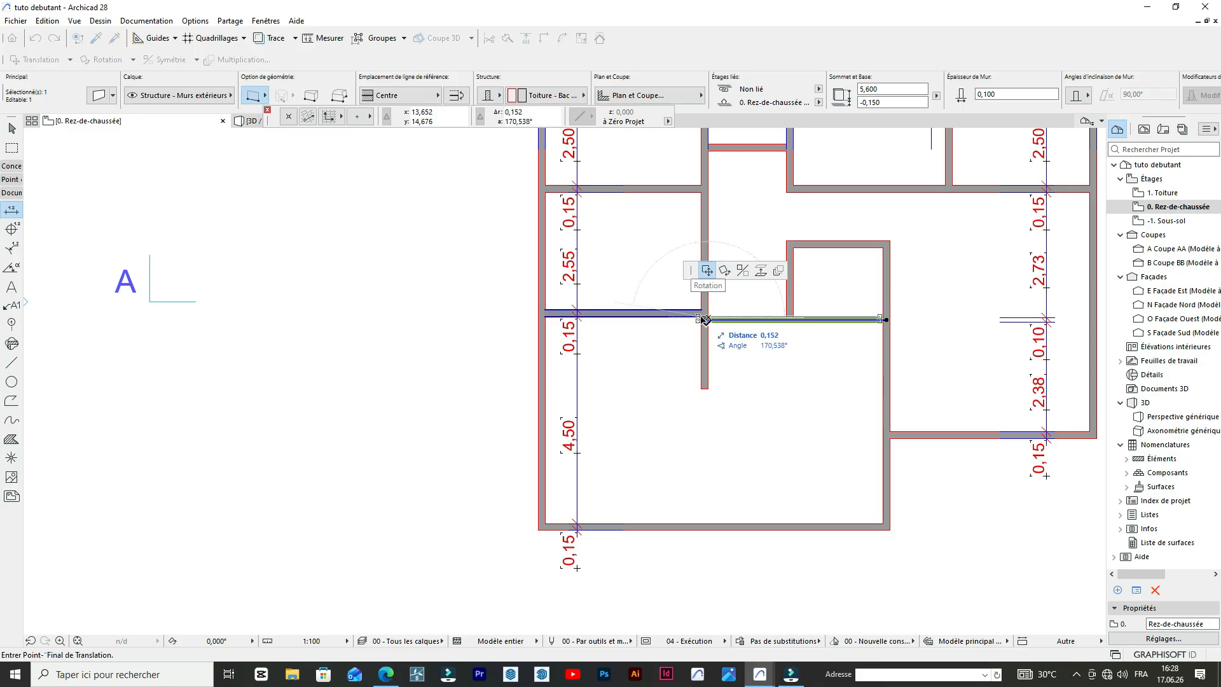
scroll(706, 315, up, 5)
click(708, 321)
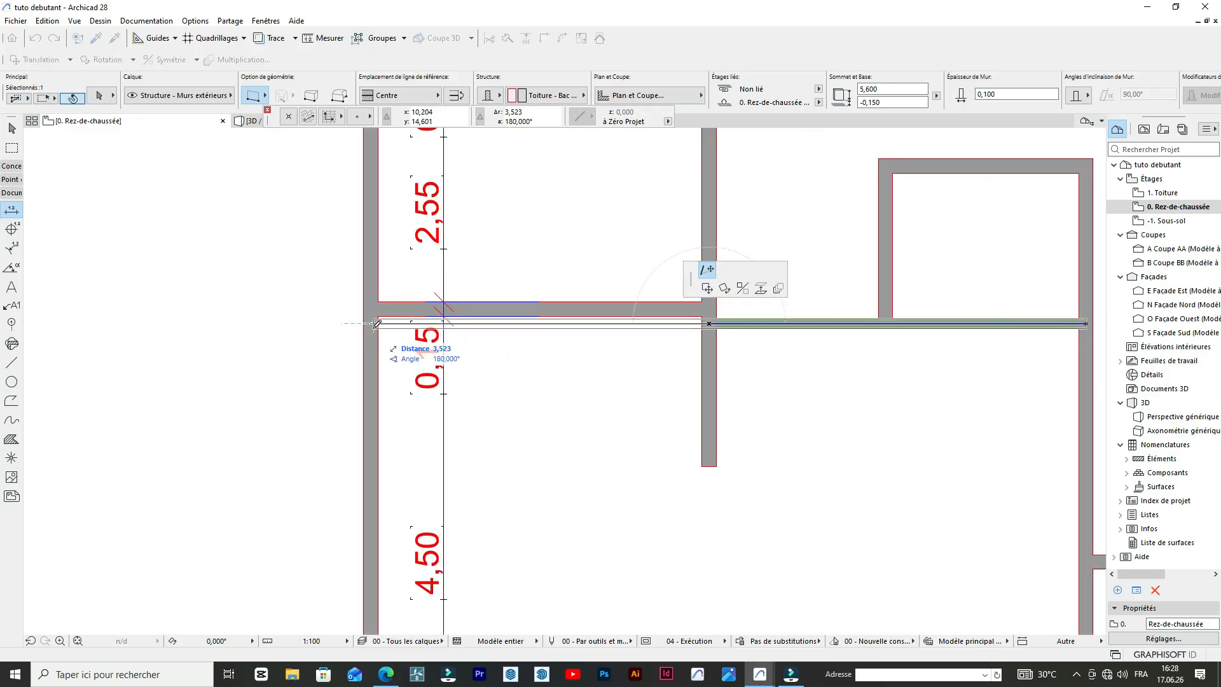
click(377, 323)
key(Escape)
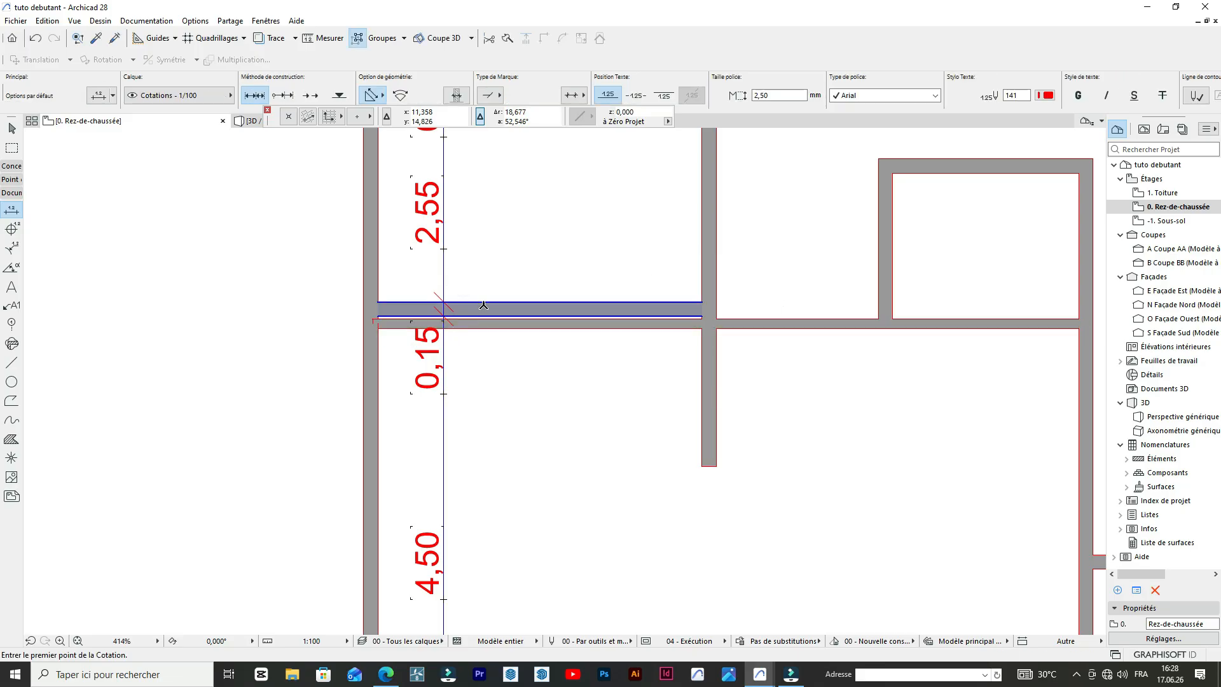
scroll(560, 302, down, 11)
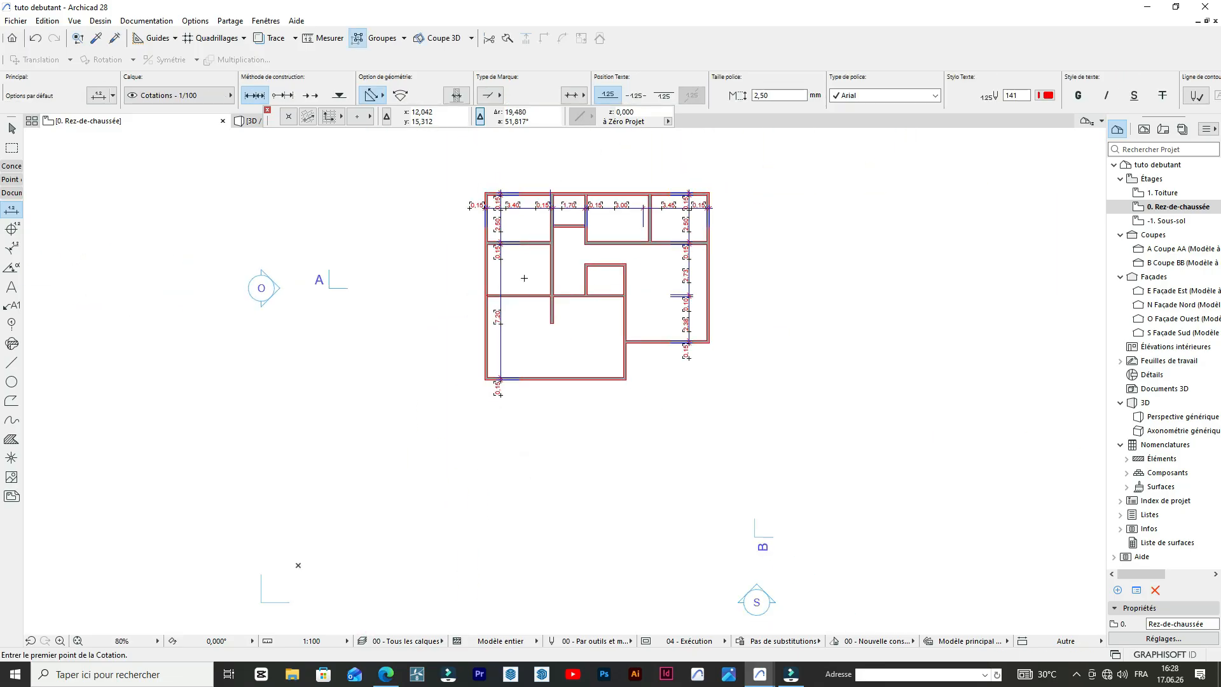
- Examine the ground-floor layout around the lengthened thin partition and the vertical wall stub below it
scroll(524, 278, up, 8)
scroll(604, 332, down, 7)
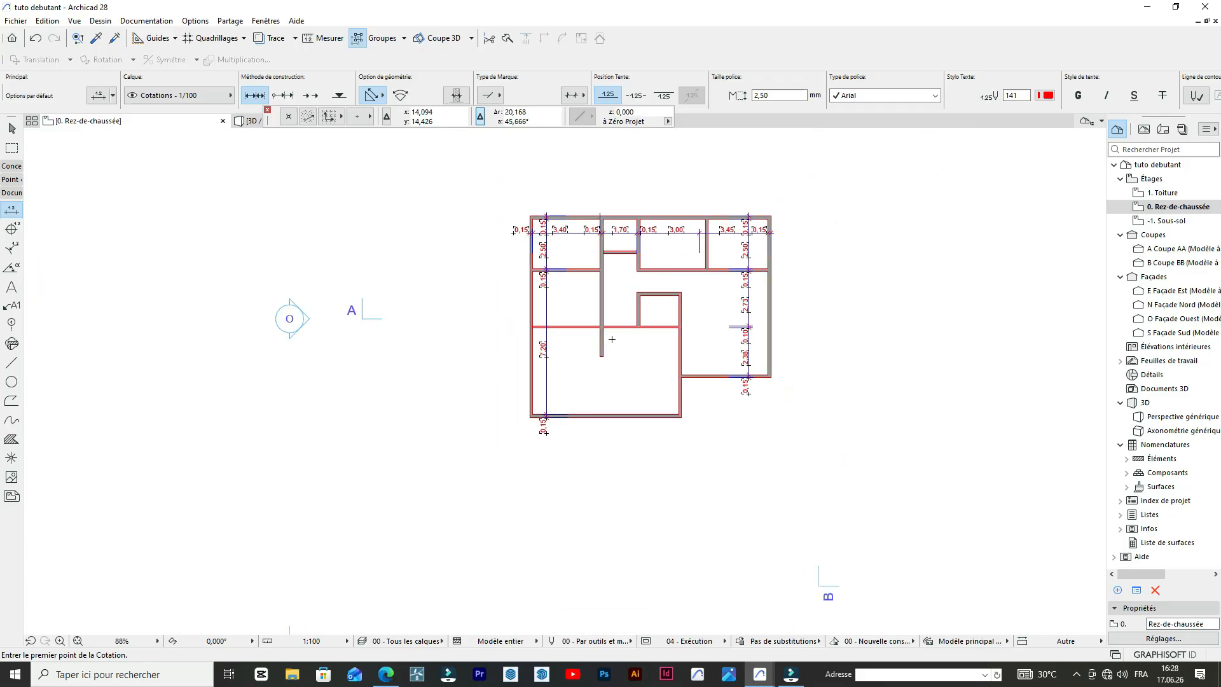
scroll(611, 339, up, 6)
scroll(603, 344, down, 6)
scroll(616, 307, up, 5)
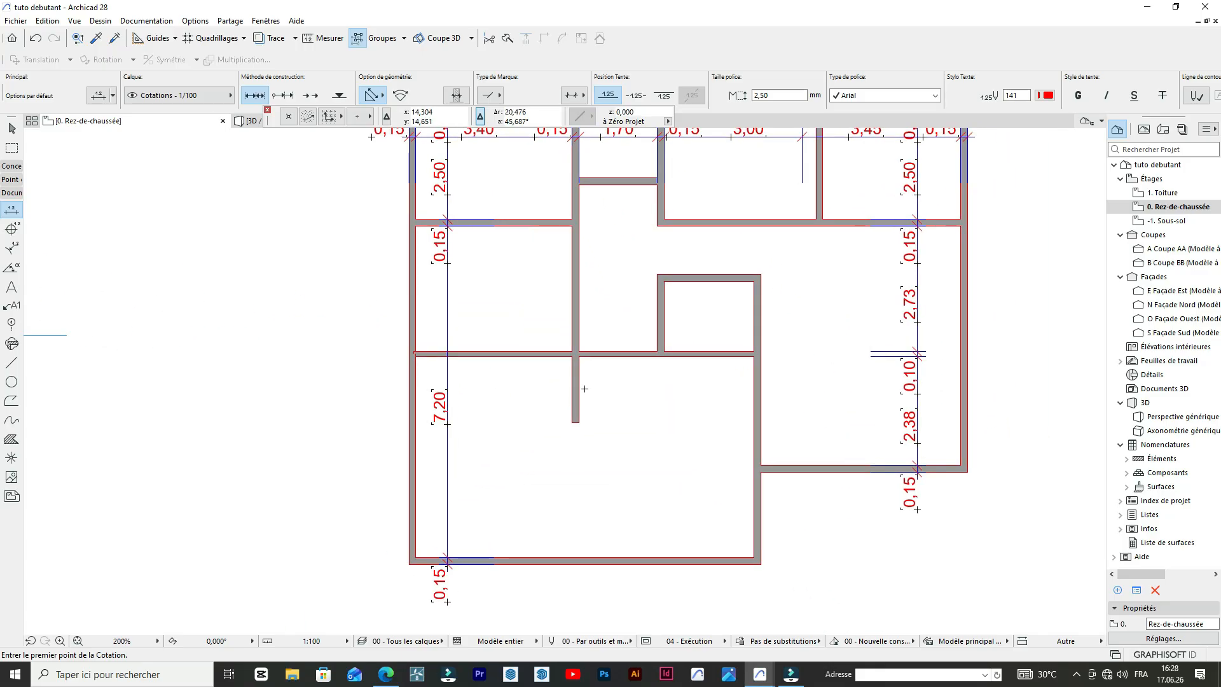
scroll(592, 387, down, 3)
scroll(594, 381, up, 1)
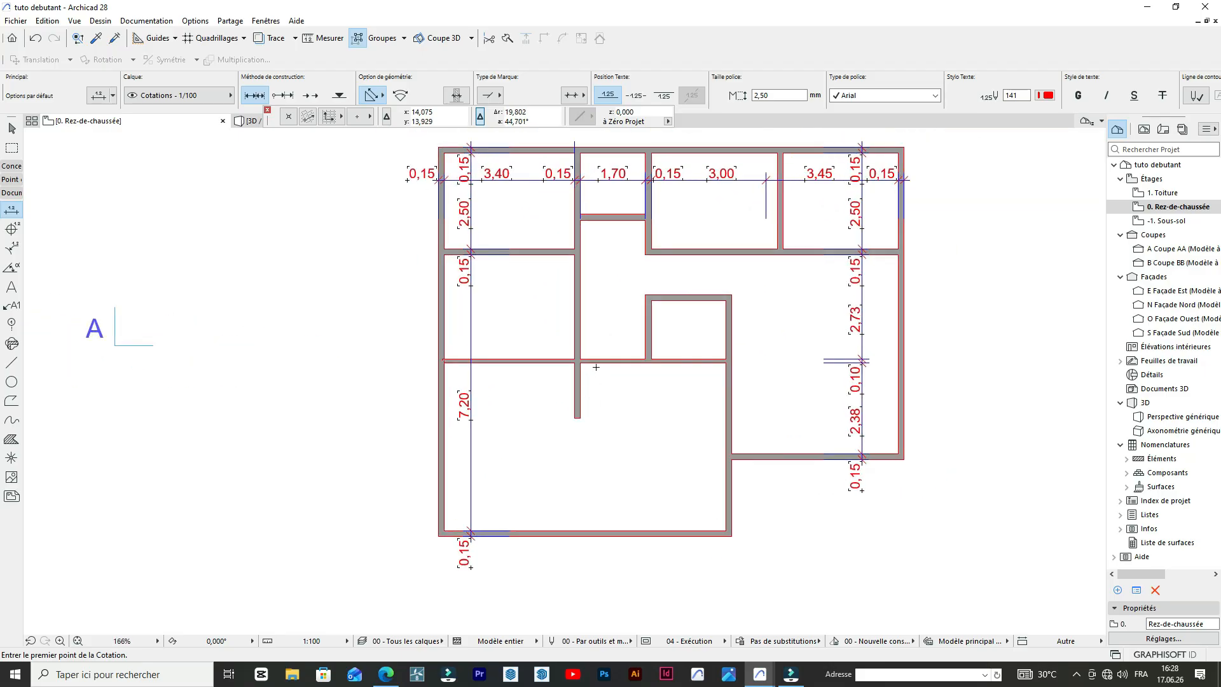
scroll(597, 343, down, 1)
scroll(524, 338, up, 2)
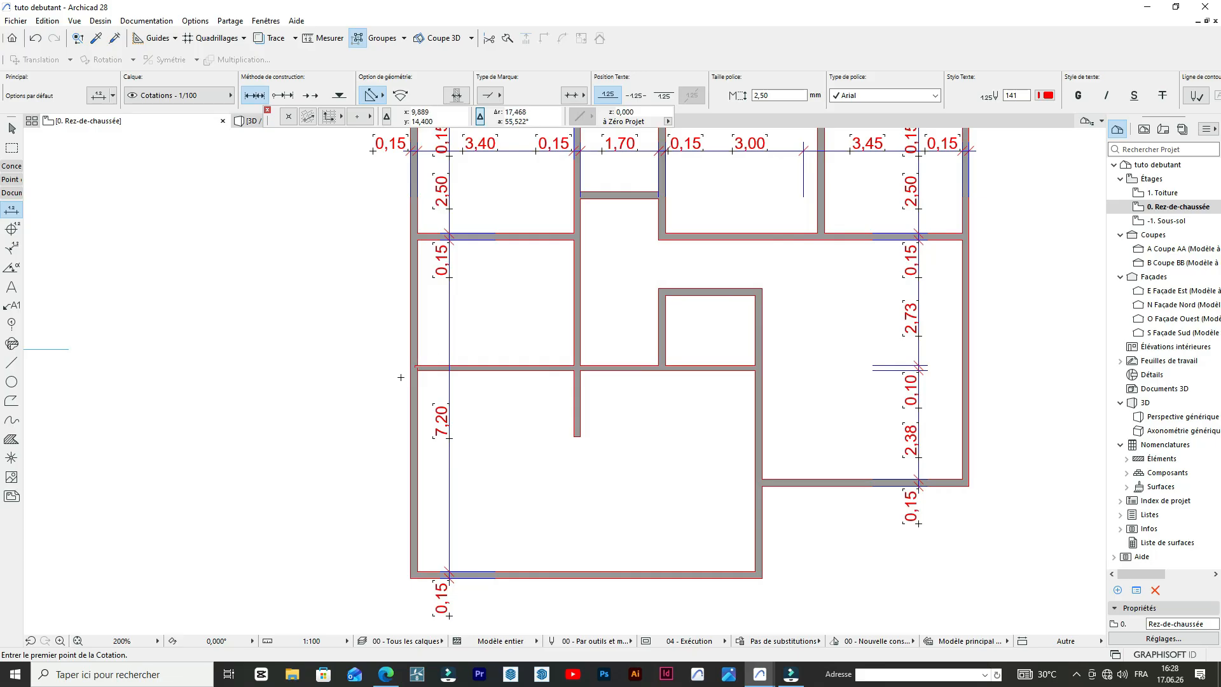
- Copy the settings of the 0,150 m thick vertical wall onto the thin horizontal partition
scroll(425, 360, up, 3)
click(96, 39)
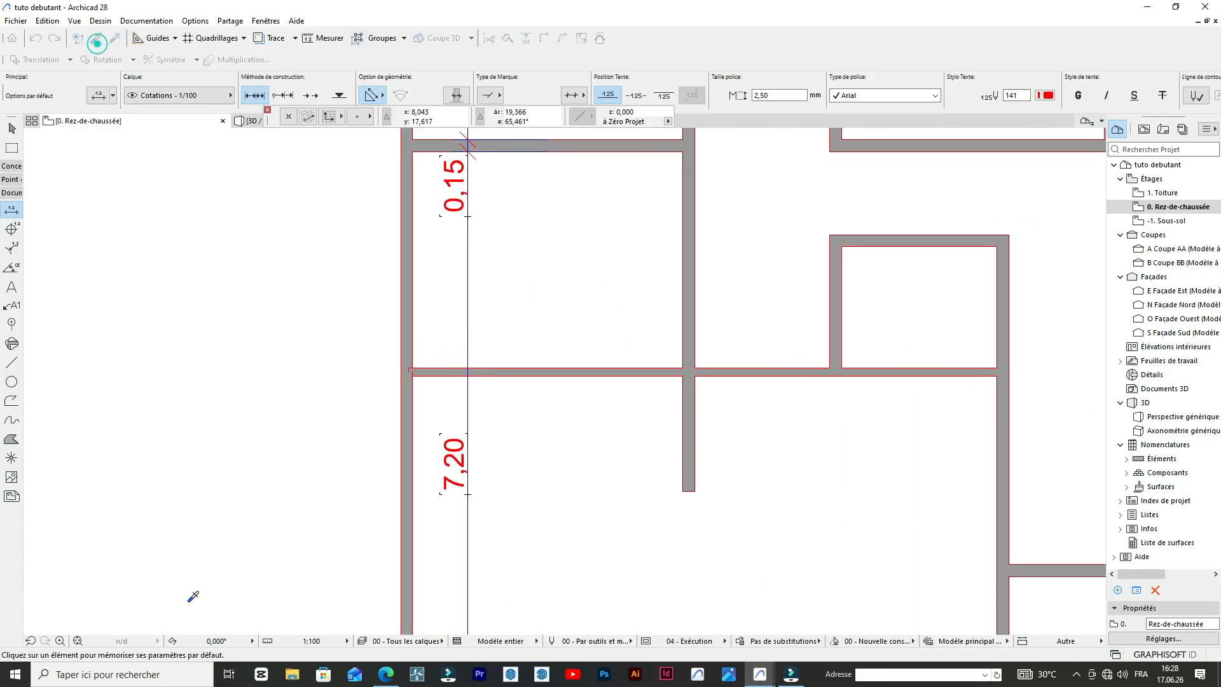
click(690, 324)
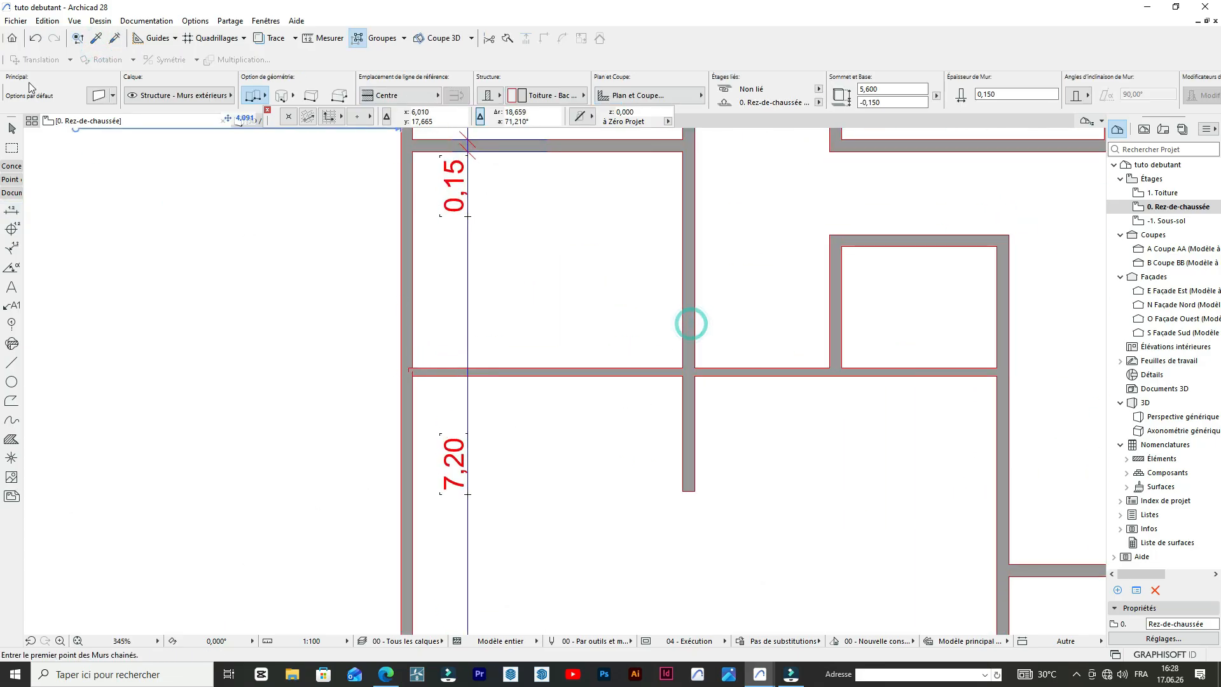
click(113, 38)
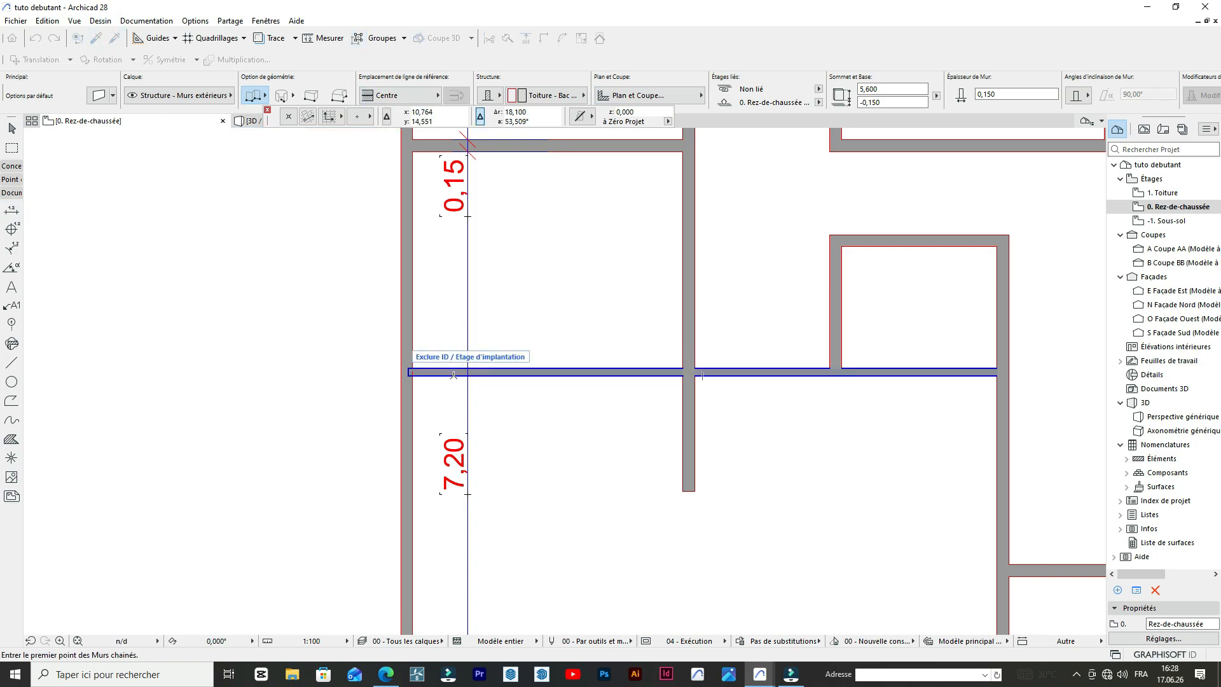
- Stretch the left end of the thickened horizontal partition farther into the left exterior wall
scroll(499, 365, up, 3)
shift+click(510, 362)
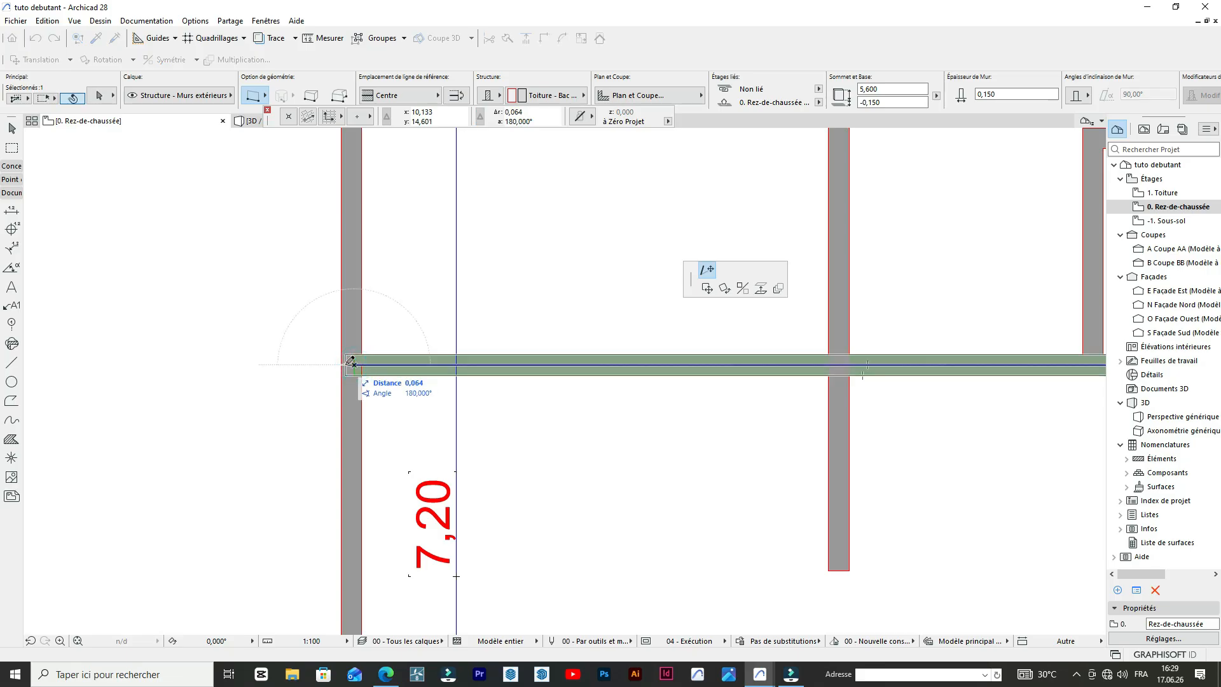
click(346, 363)
scroll(663, 259, down, 3)
scroll(566, 278, up, 3)
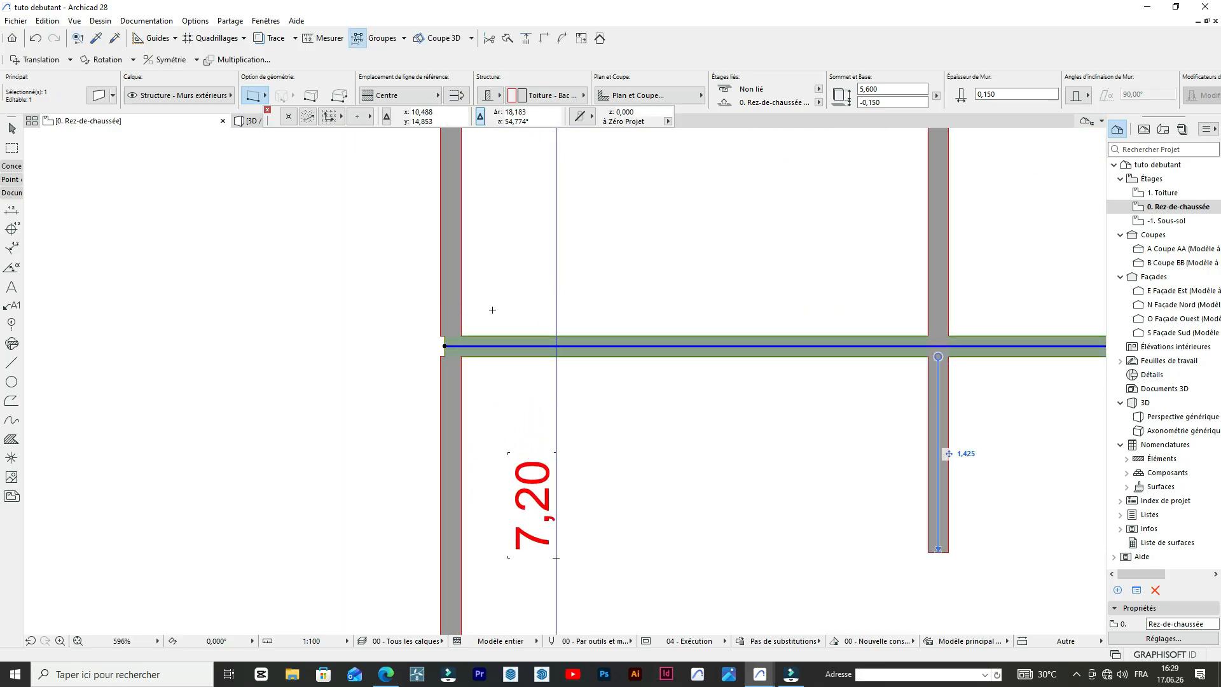
- Extend the upper segment of the left exterior wall down to the bottom exterior wall using Intersection
click(490, 310)
scroll(490, 311, down, 3)
click(465, 310)
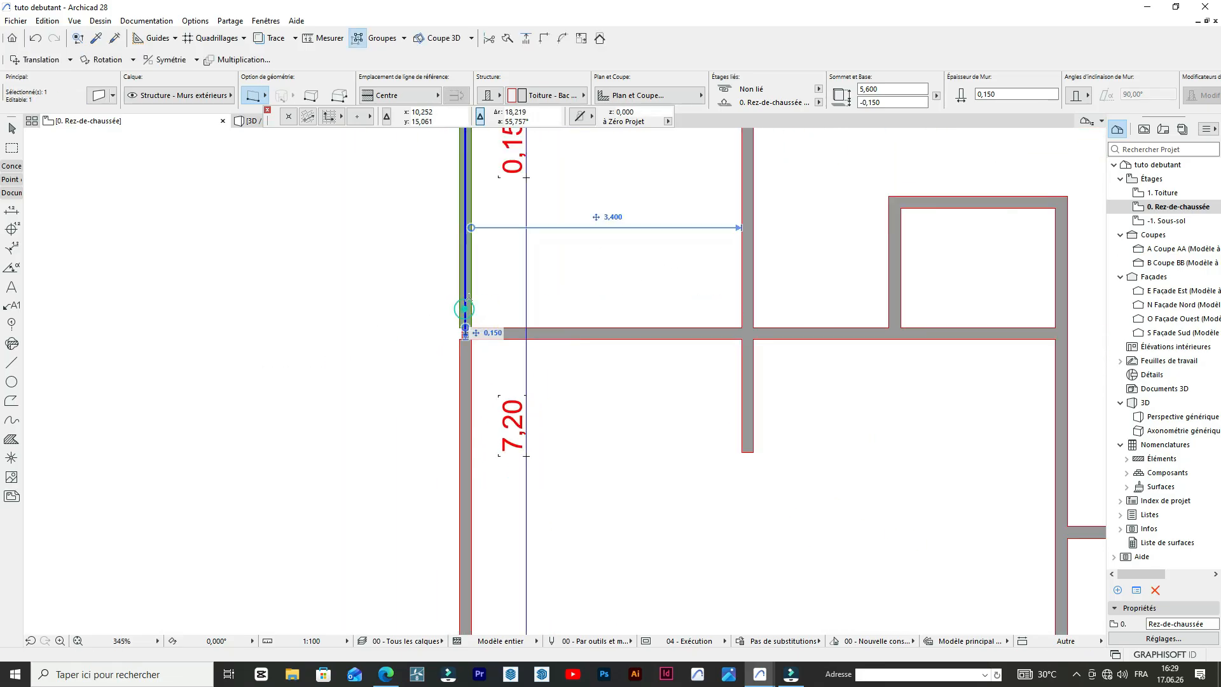
scroll(467, 318, down, 4)
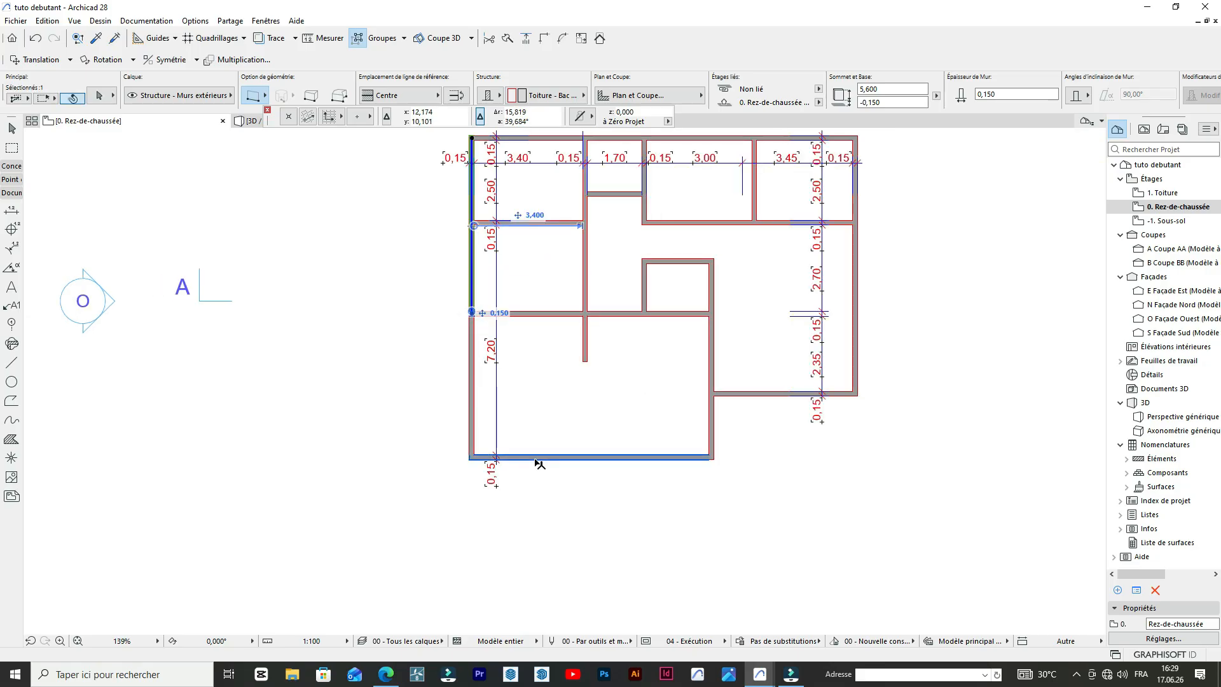
shift+click(535, 458)
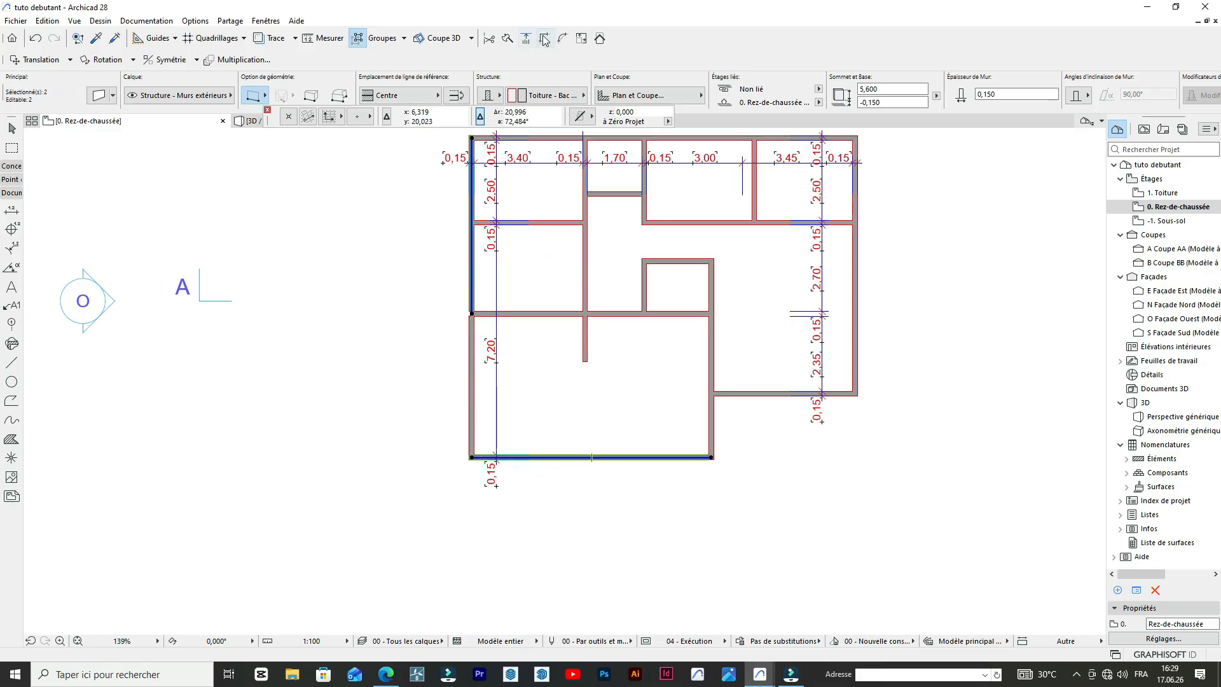
scroll(503, 340, up, 7)
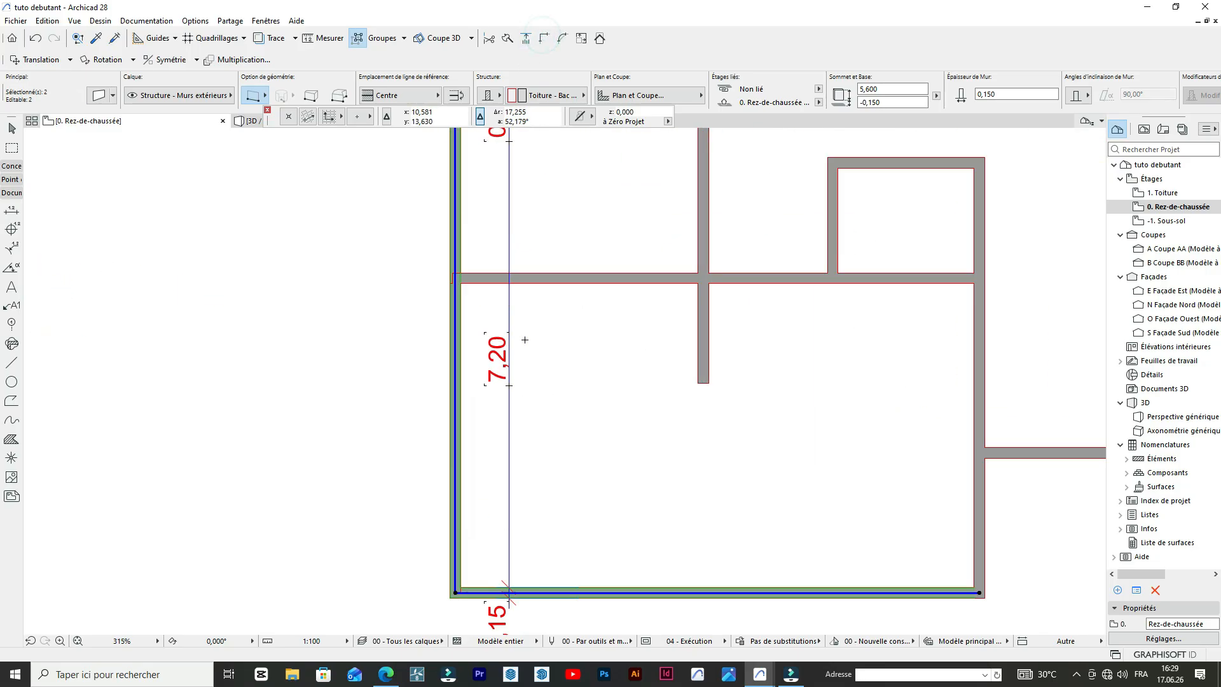
click(563, 305)
click(361, 202)
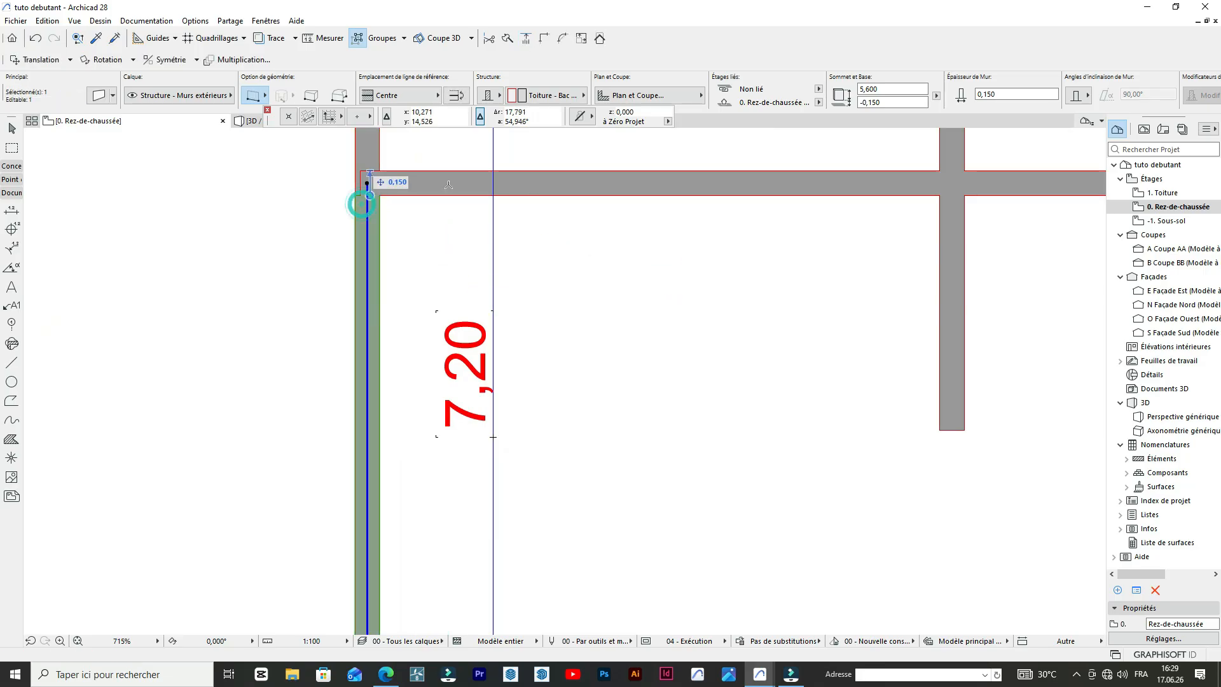
scroll(449, 185, down, 3)
key(Escape)
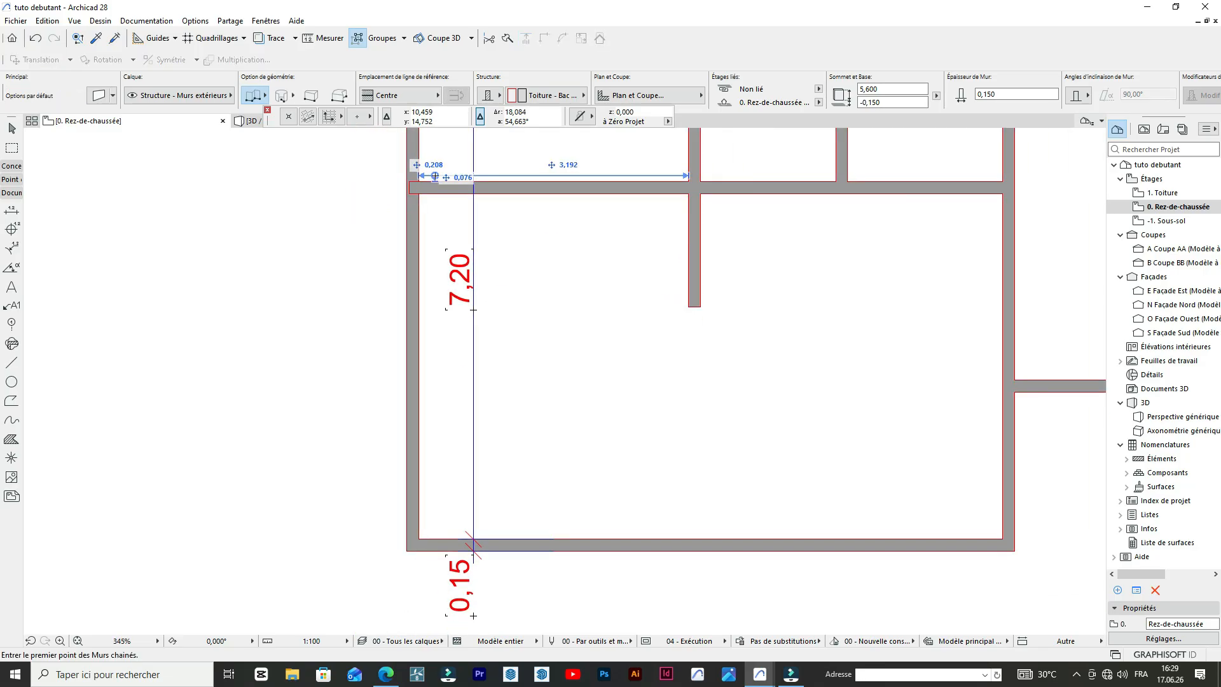
- Stretch the left end of the thickened horizontal partition onto the centre line of the left exterior wall
scroll(435, 176, up, 5)
click(434, 184)
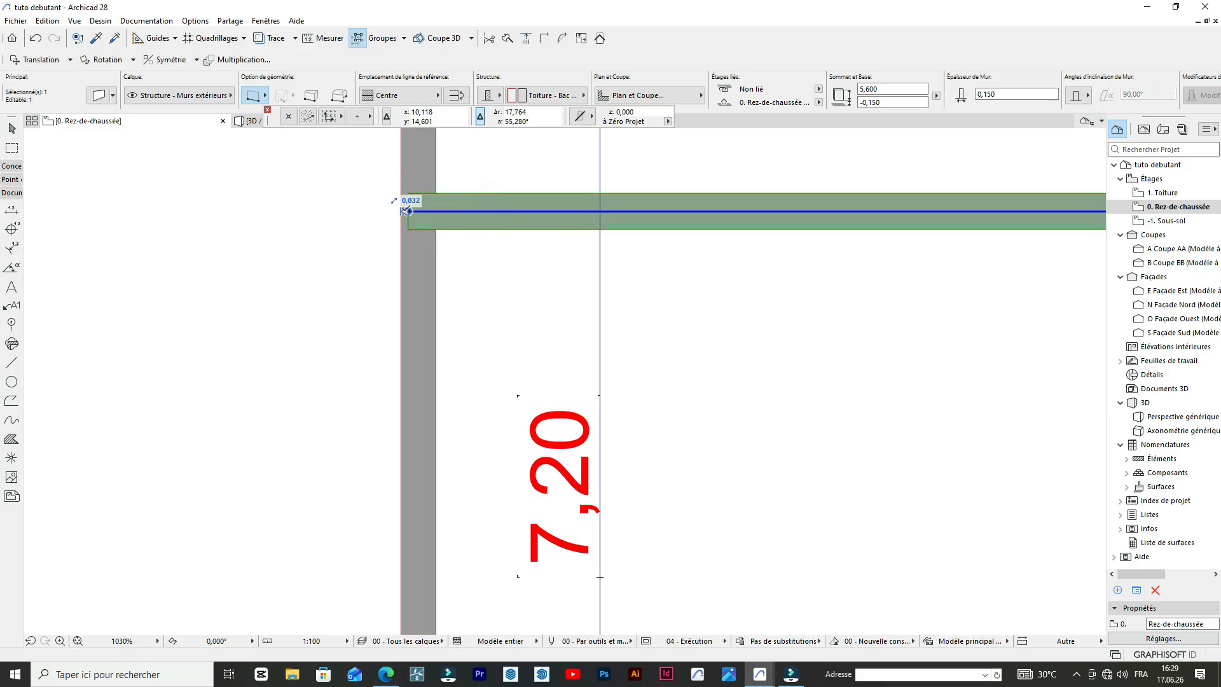
click(408, 210)
key(Escape)
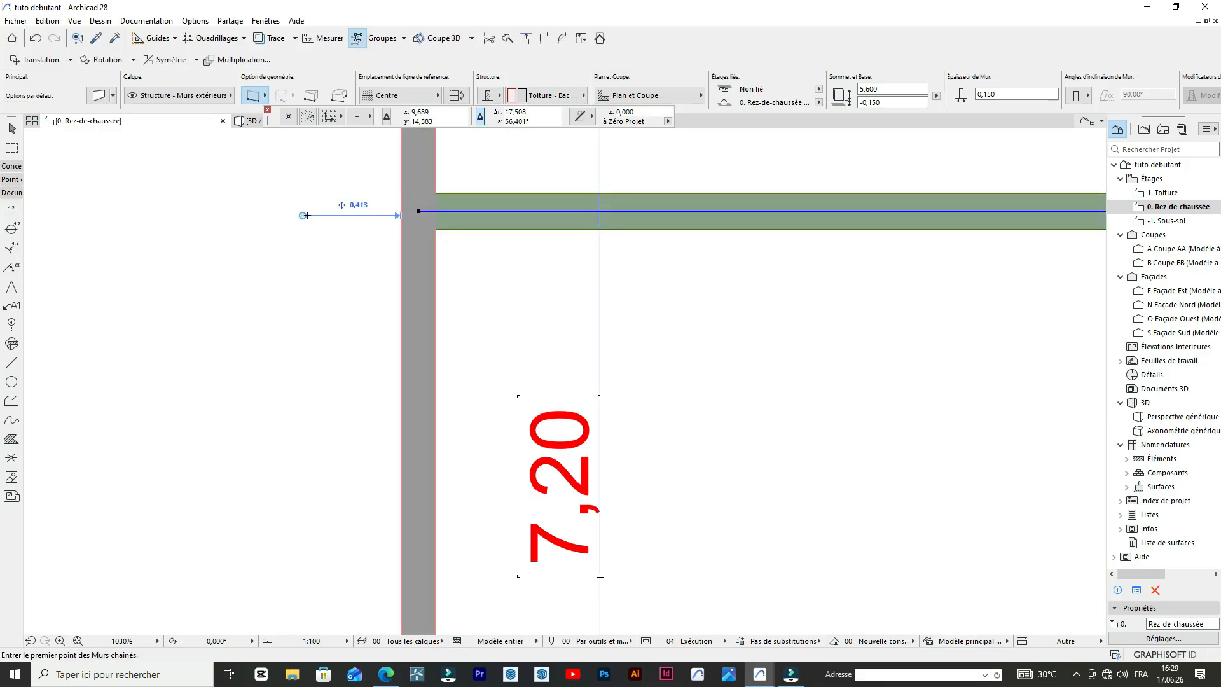
- Move the long horizontal partition 1,20 m straight down between the left exterior wall and the vertical wall opposite
scroll(302, 216, down, 5)
scroll(484, 290, down, 6)
scroll(490, 239, up, 5)
scroll(657, 340, down, 5)
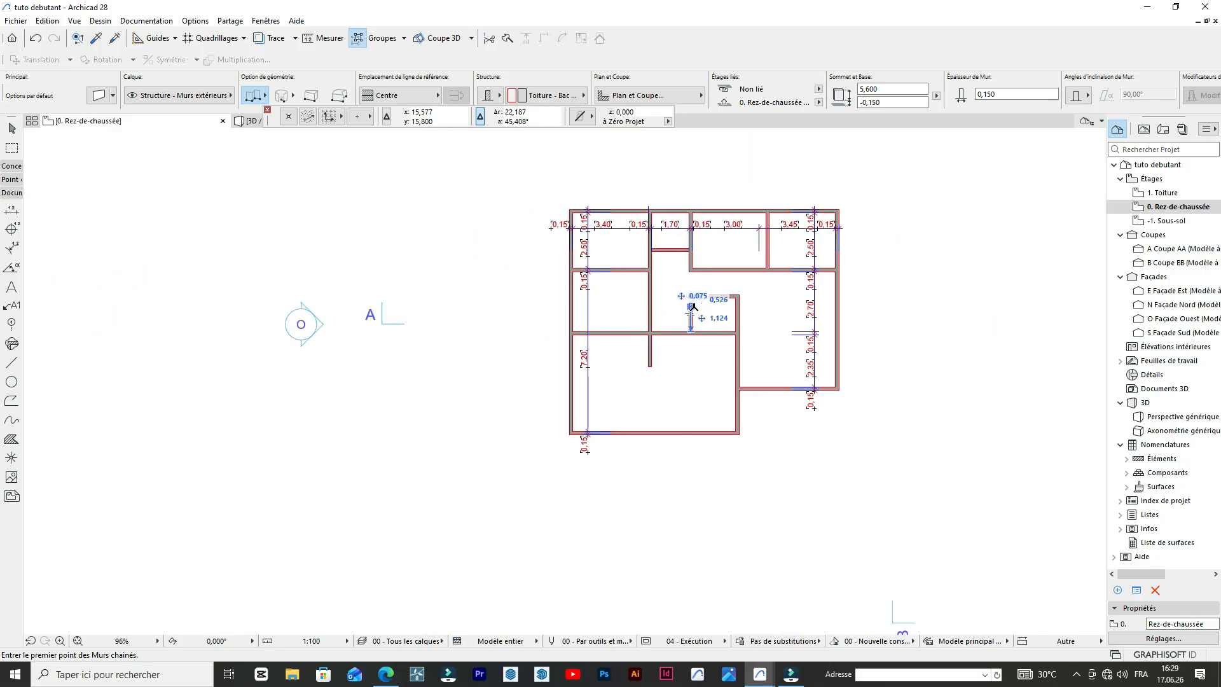
scroll(664, 312, up, 5)
shift+click(580, 362)
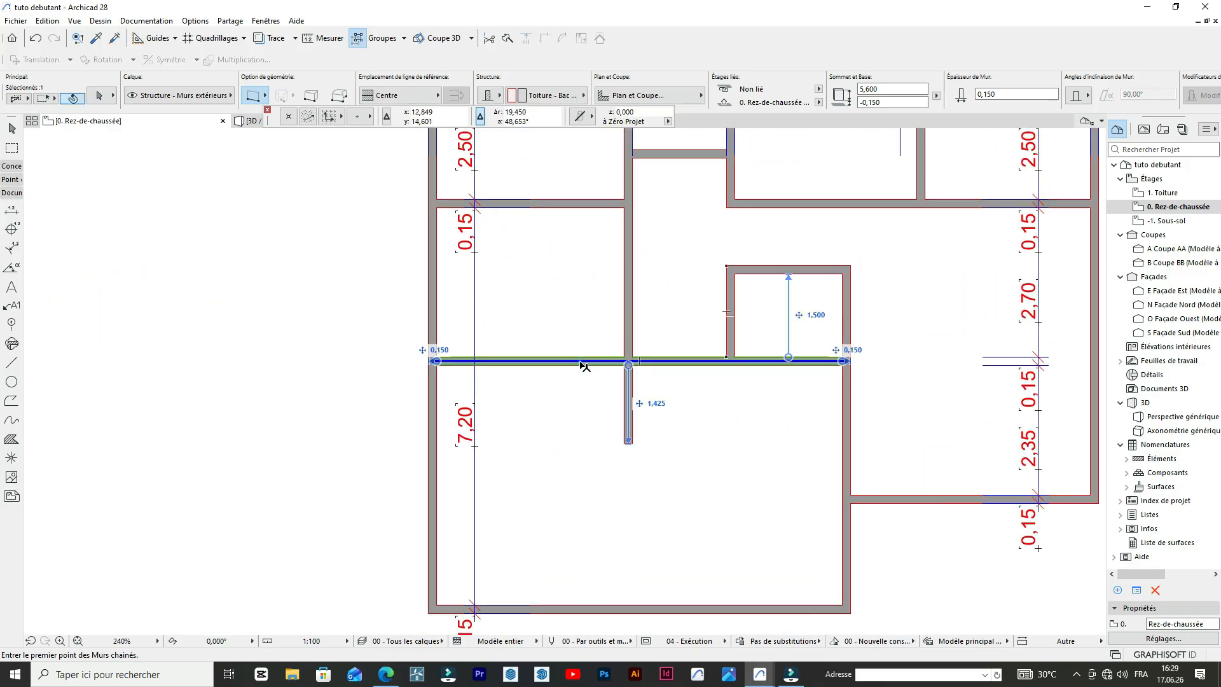
key(ctrl+d)
click(580, 362)
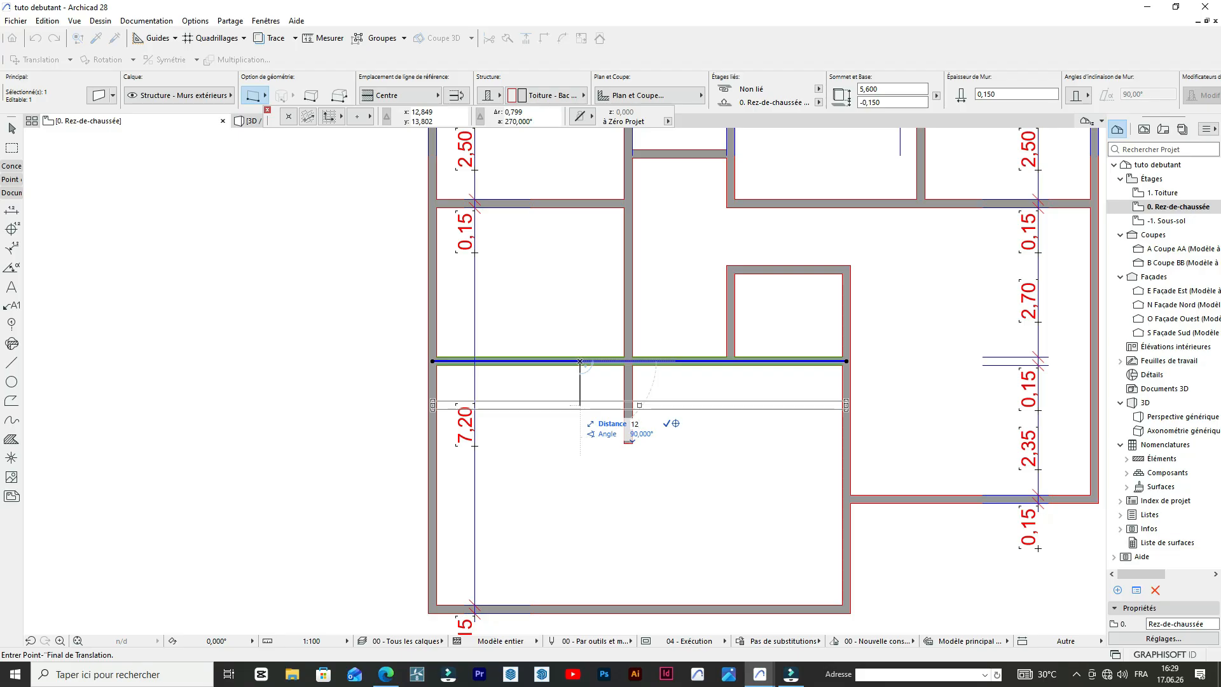
key(Return)
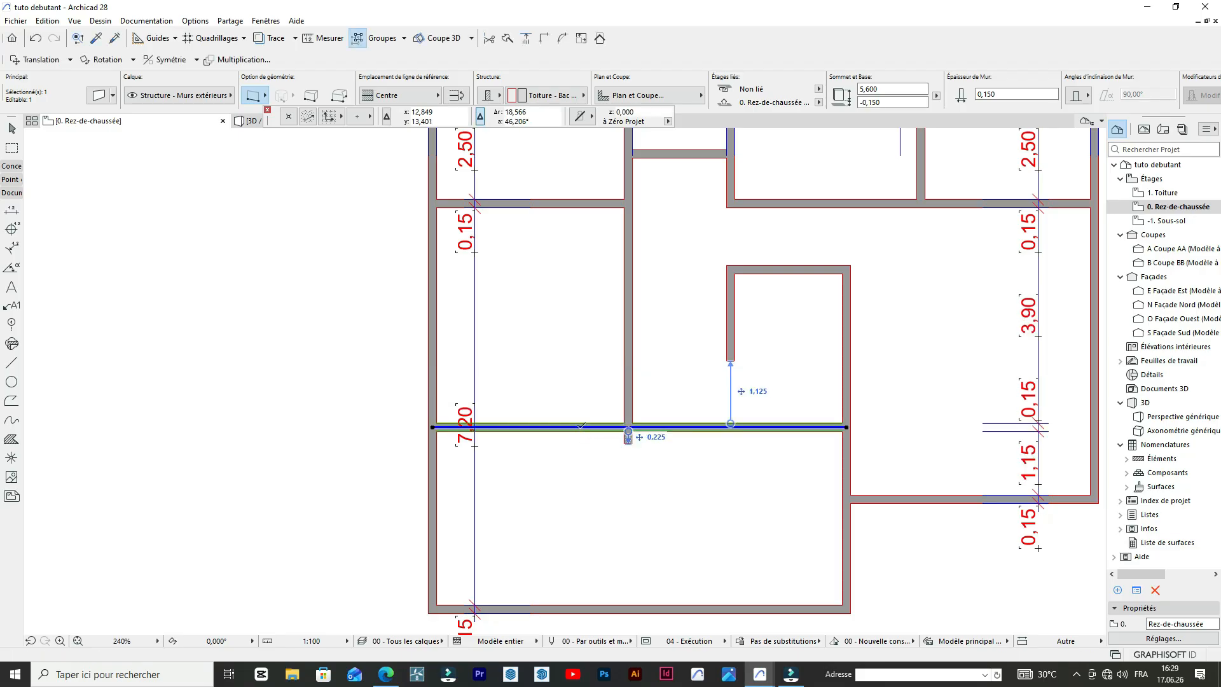
- Extend the lower end of the small room's left vertical wall down to the moved horizontal partition
scroll(437, 247, down, 4)
scroll(655, 338, up, 7)
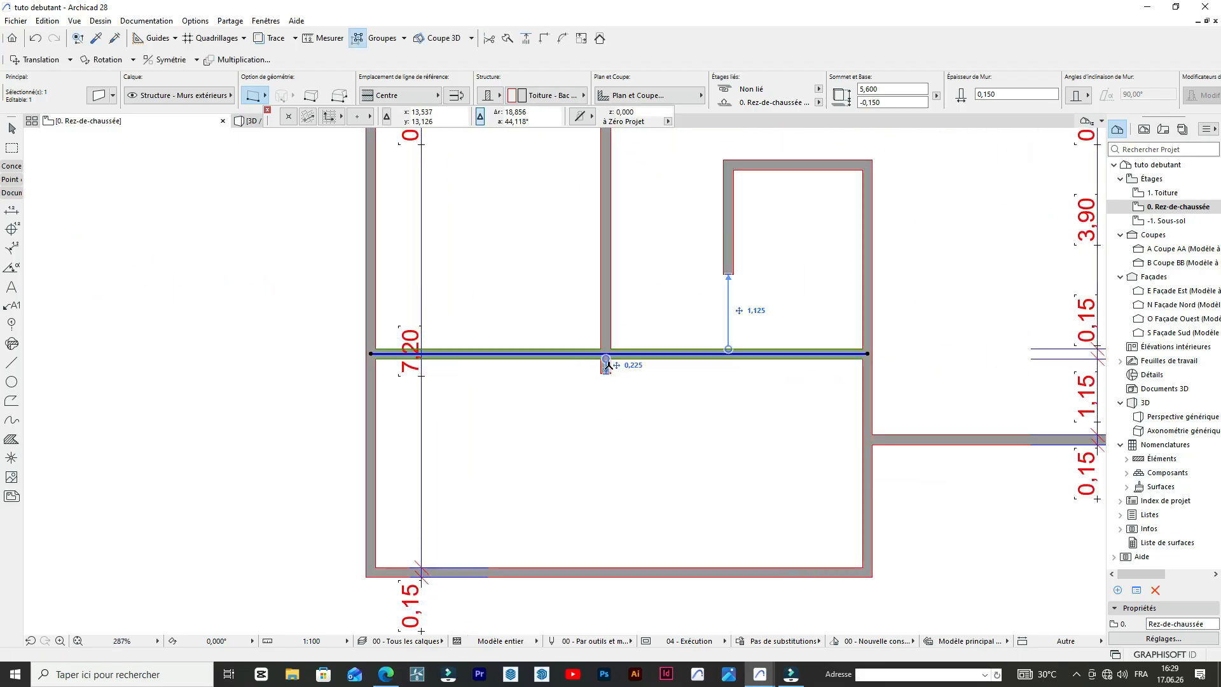
scroll(619, 365, down, 6)
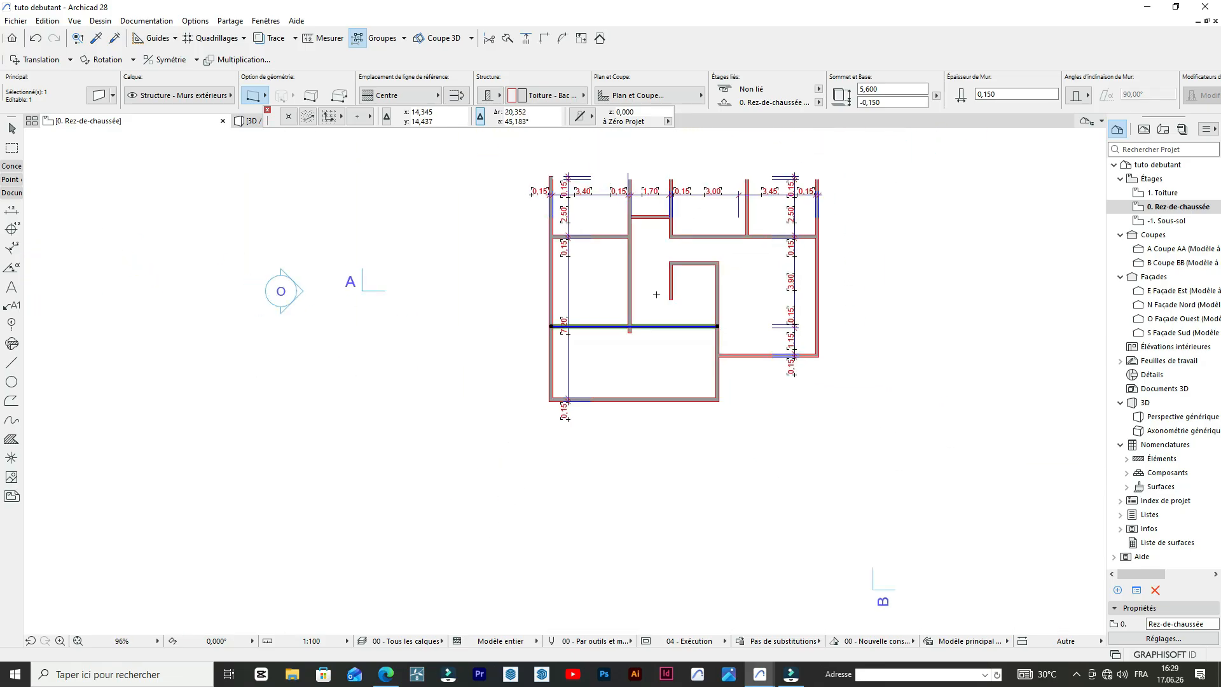
click(683, 291)
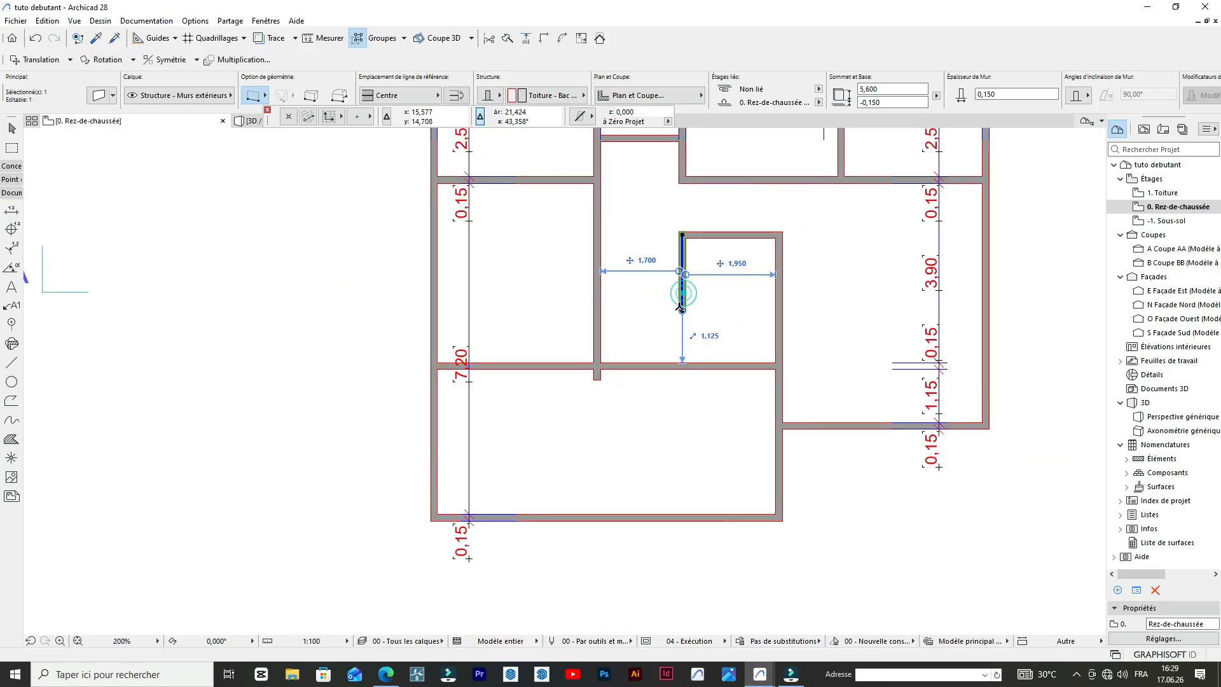
click(682, 310)
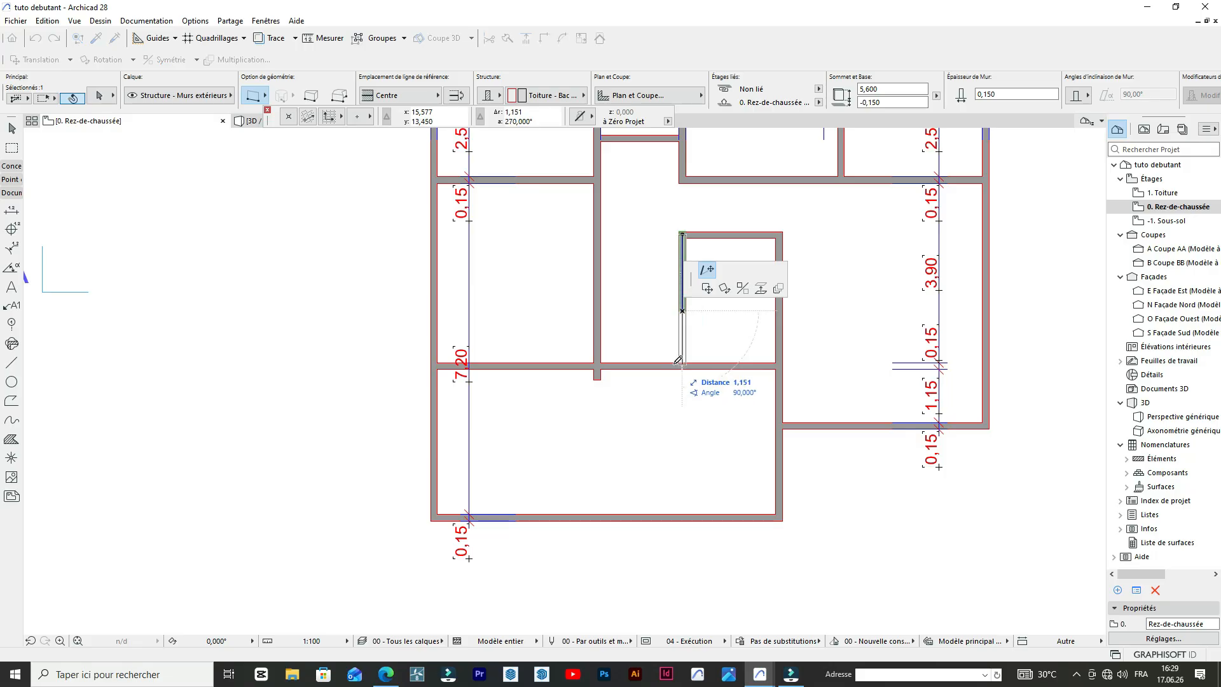
click(681, 364)
key(Escape)
- Extend the same vertical wall past the horizontal partition down to the bottom exterior wall
scroll(619, 382, up, 5)
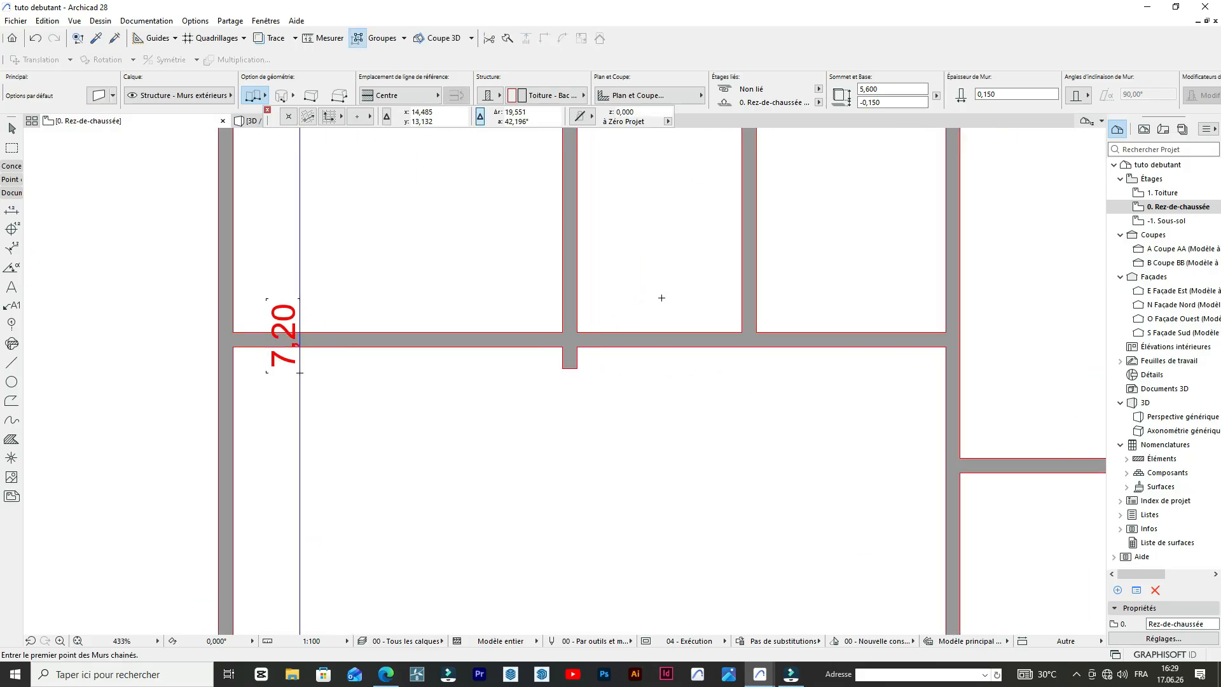
scroll(661, 297, down, 5)
click(689, 286)
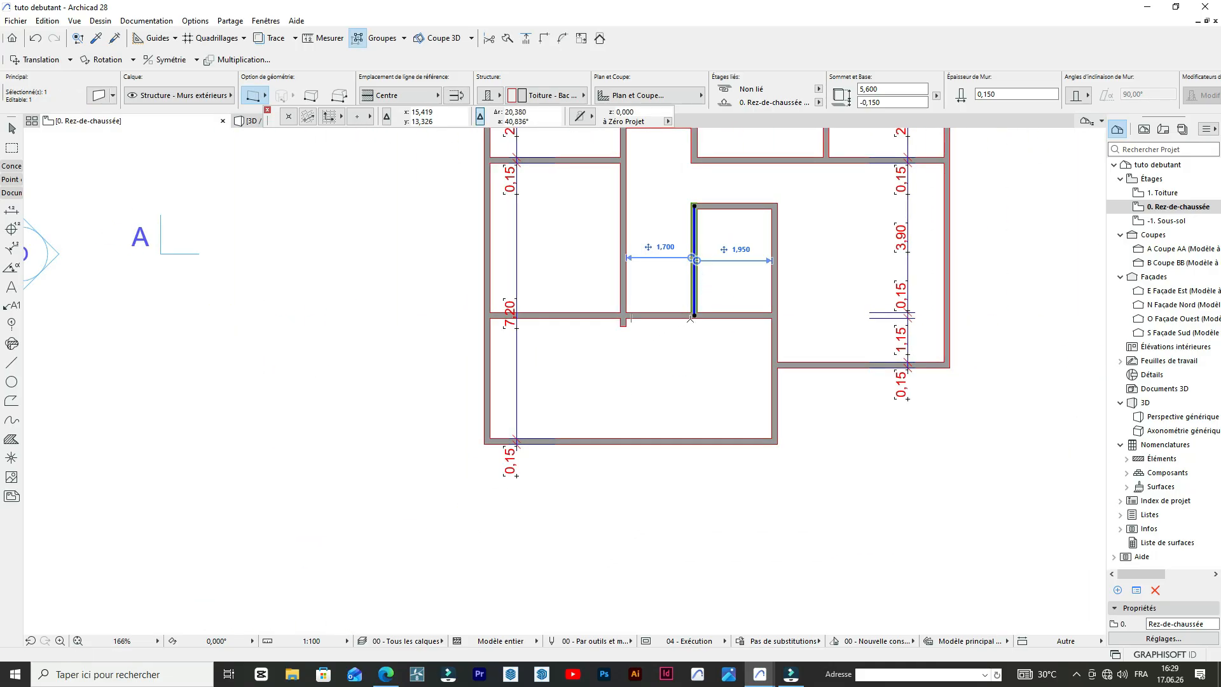
click(696, 313)
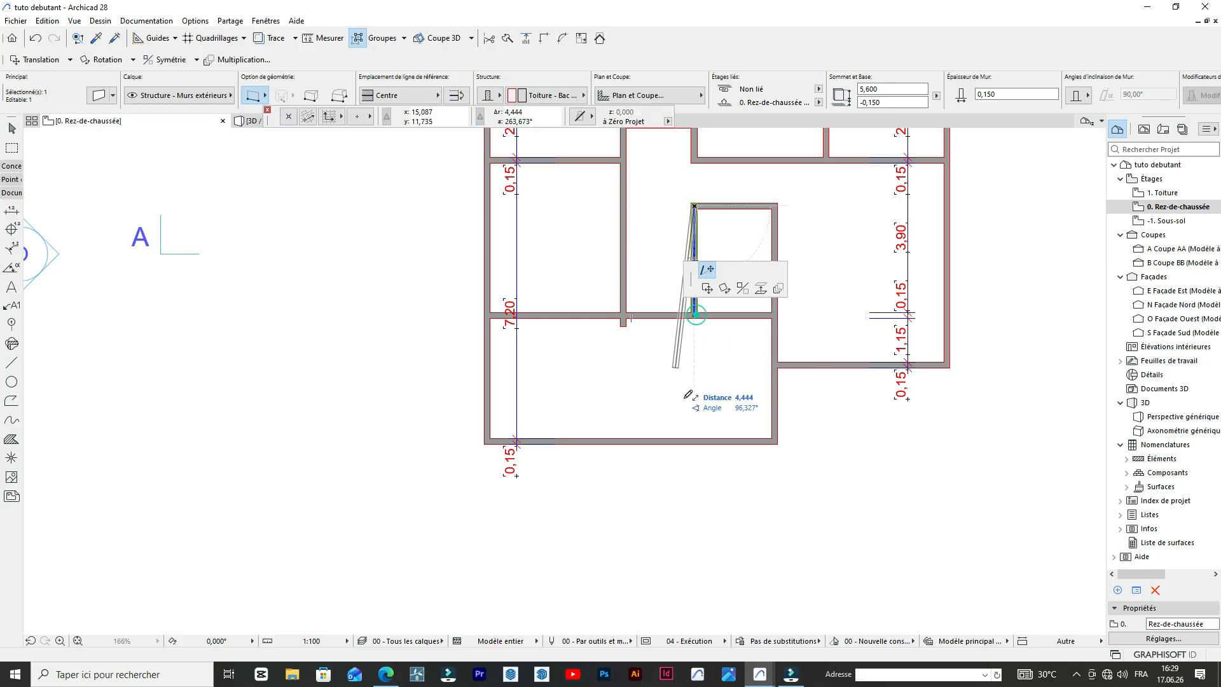
click(699, 437)
key(Escape)
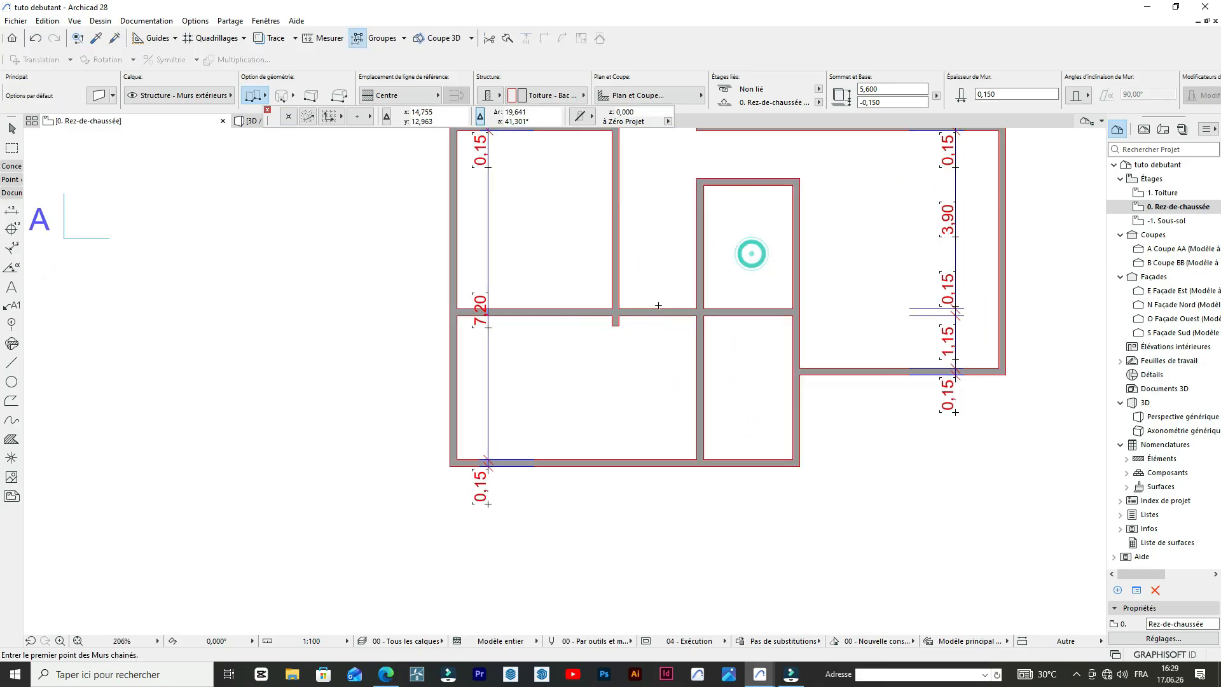
- Trim off the short vertical wall stub projecting below the horizontal partition
scroll(651, 318, up, 8)
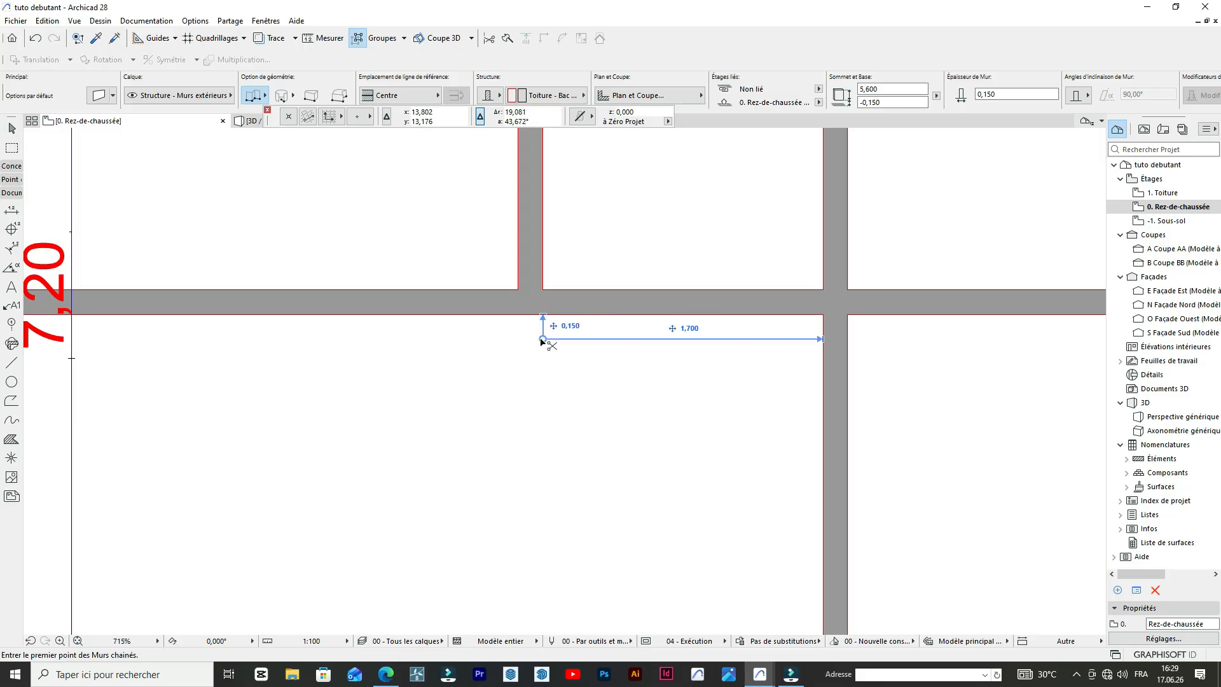
scroll(542, 342, down, 8)
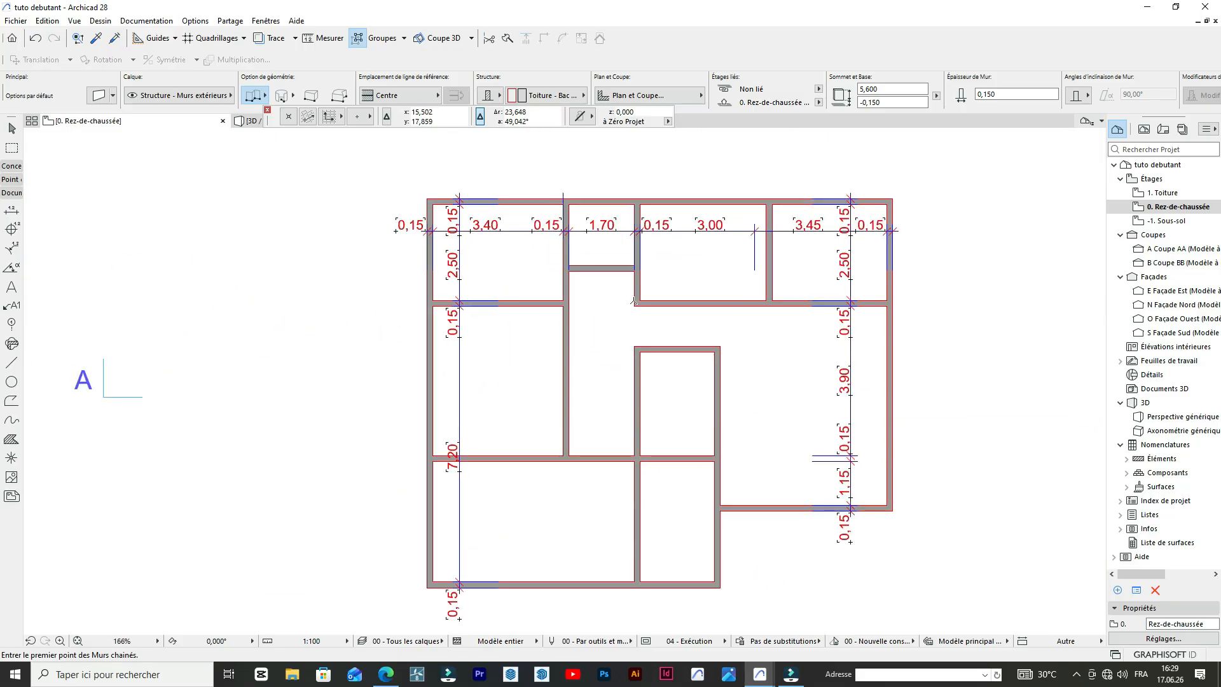
- Examine the revised room layout around the small central room, the corridor and the narrow upper room
scroll(690, 270, down, 2)
scroll(680, 324, up, 2)
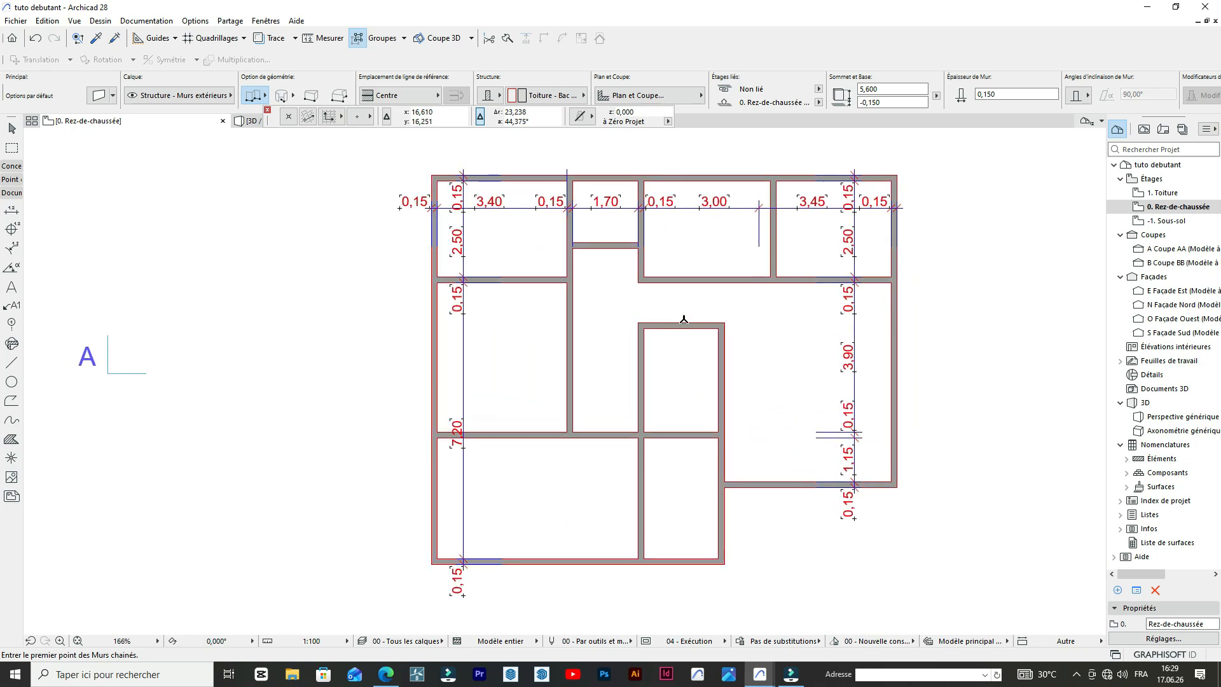
scroll(688, 292, down, 3)
scroll(676, 310, up, 4)
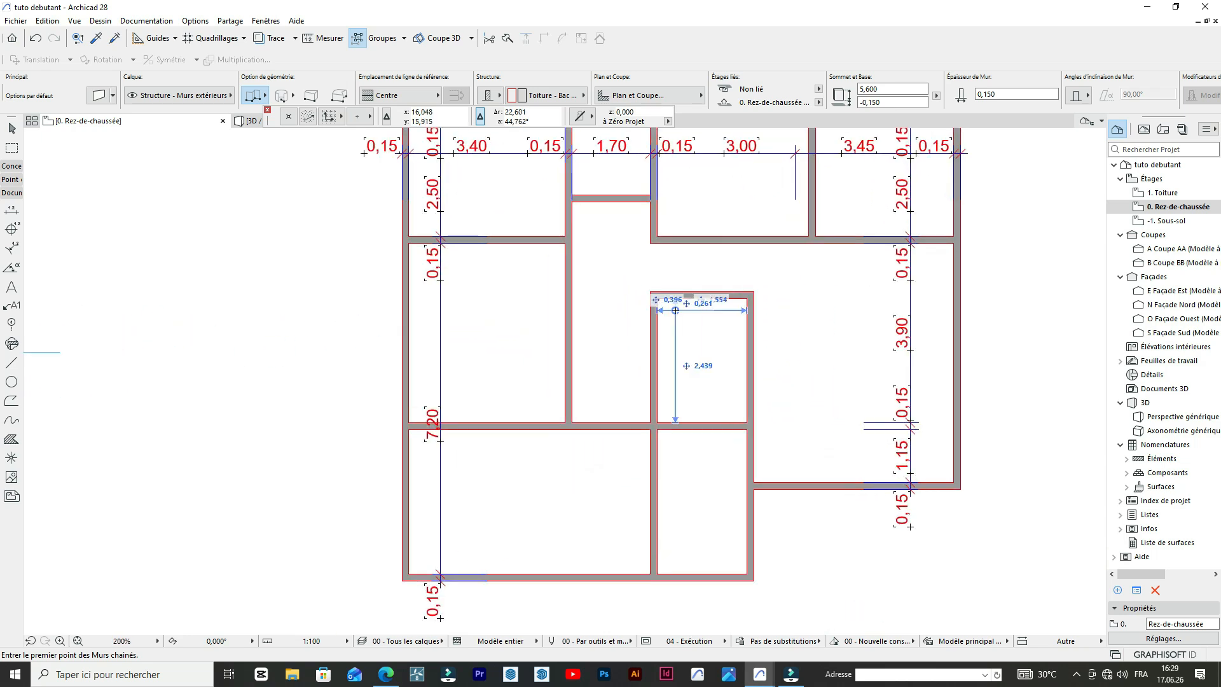
scroll(676, 310, down, 2)
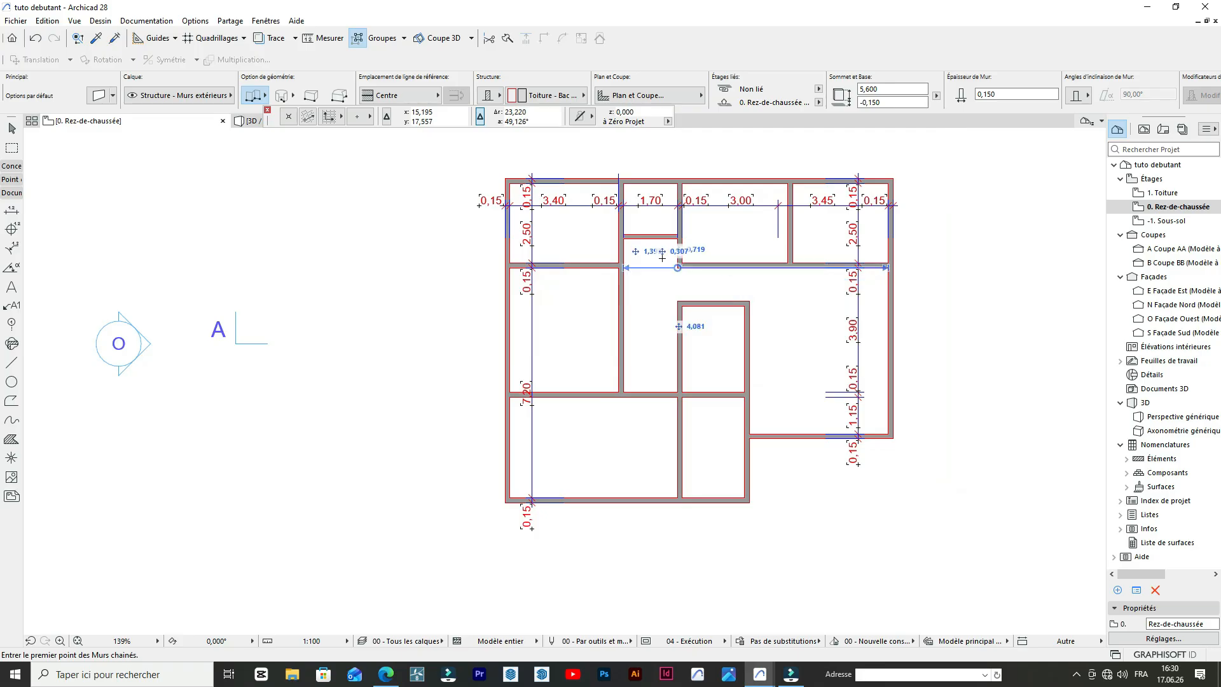
scroll(662, 257, up, 5)
scroll(689, 287, down, 6)
scroll(690, 287, up, 4)
scroll(700, 267, down, 7)
scroll(702, 265, up, 8)
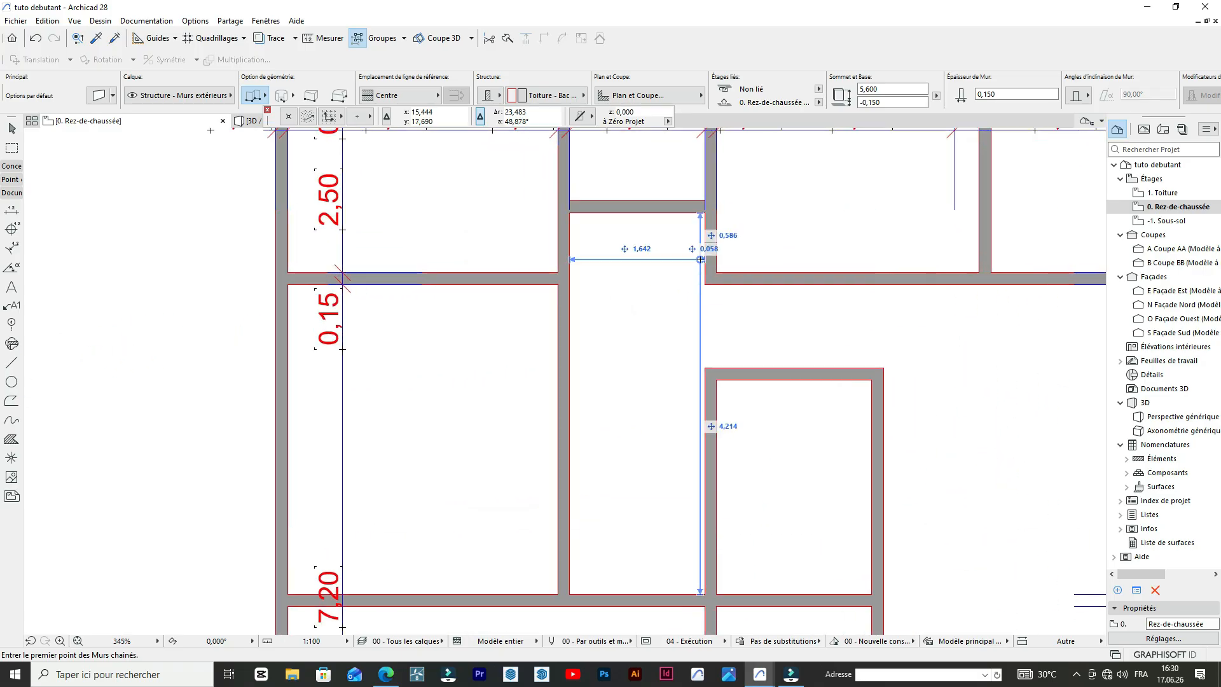
scroll(700, 259, down, 2)
scroll(700, 259, up, 2)
scroll(667, 255, down, 3)
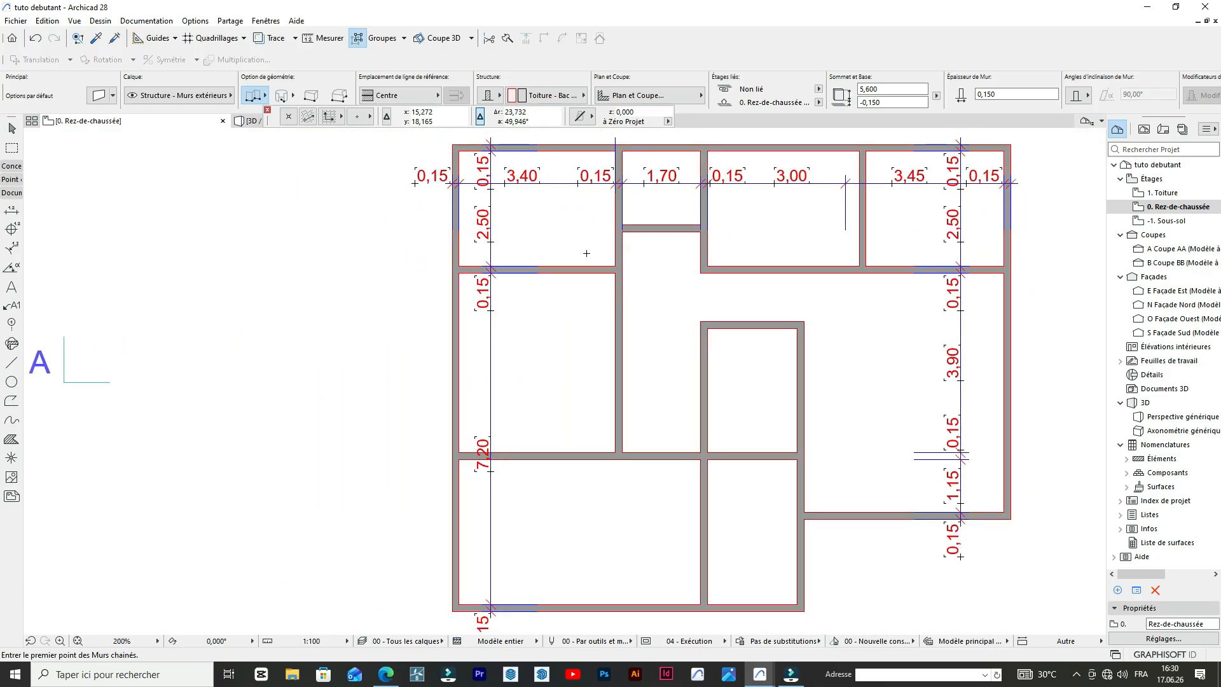
- Place a vertical dimension chain across the top exterior wall, the narrow room's short partition and the horizontal wall below
click(11, 210)
scroll(638, 154, up, 1)
click(641, 151)
click(633, 240)
scroll(636, 241, down, 3)
scroll(636, 242, up, 4)
scroll(673, 232, down, 3)
scroll(678, 229, up, 3)
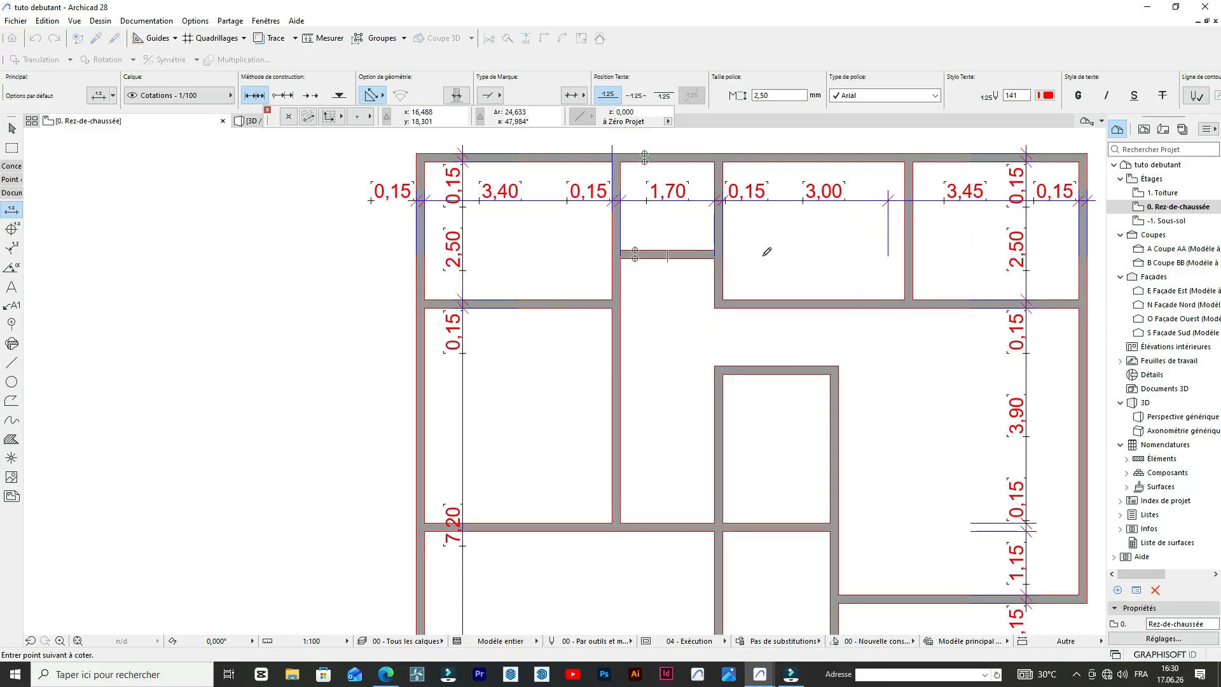
click(755, 302)
click(776, 250)
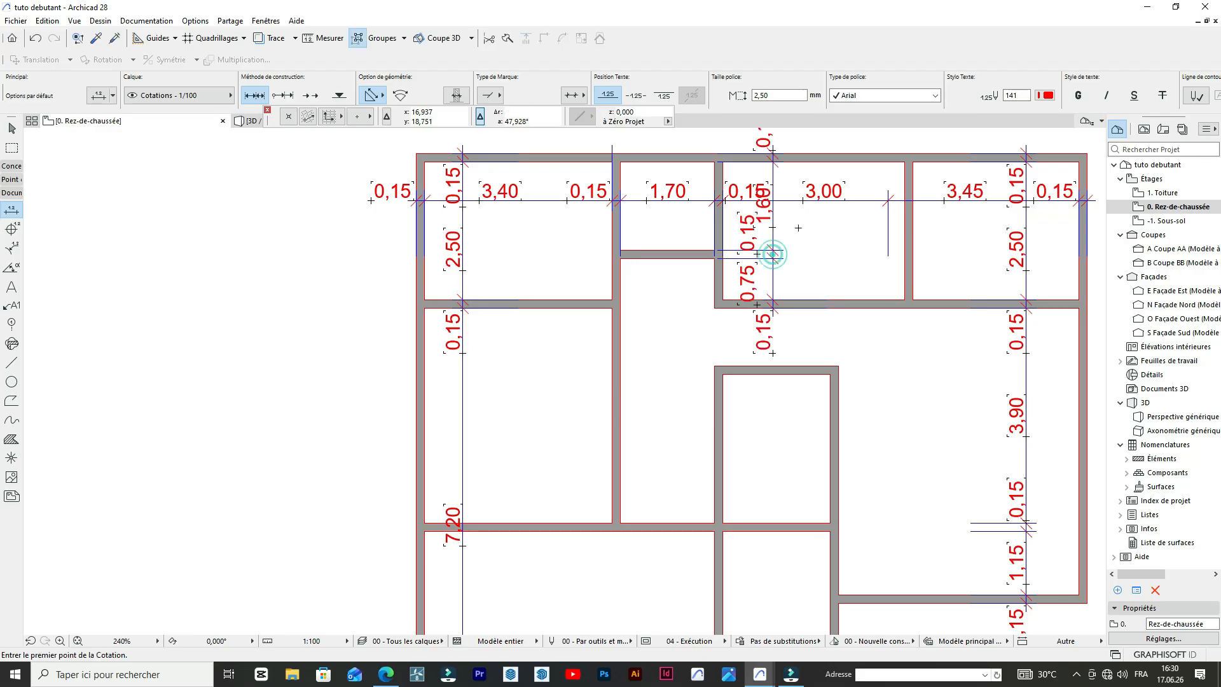
- Move the new vertical dimension chain left into the narrow upper room, beside its left wall
scroll(772, 245, up, 3)
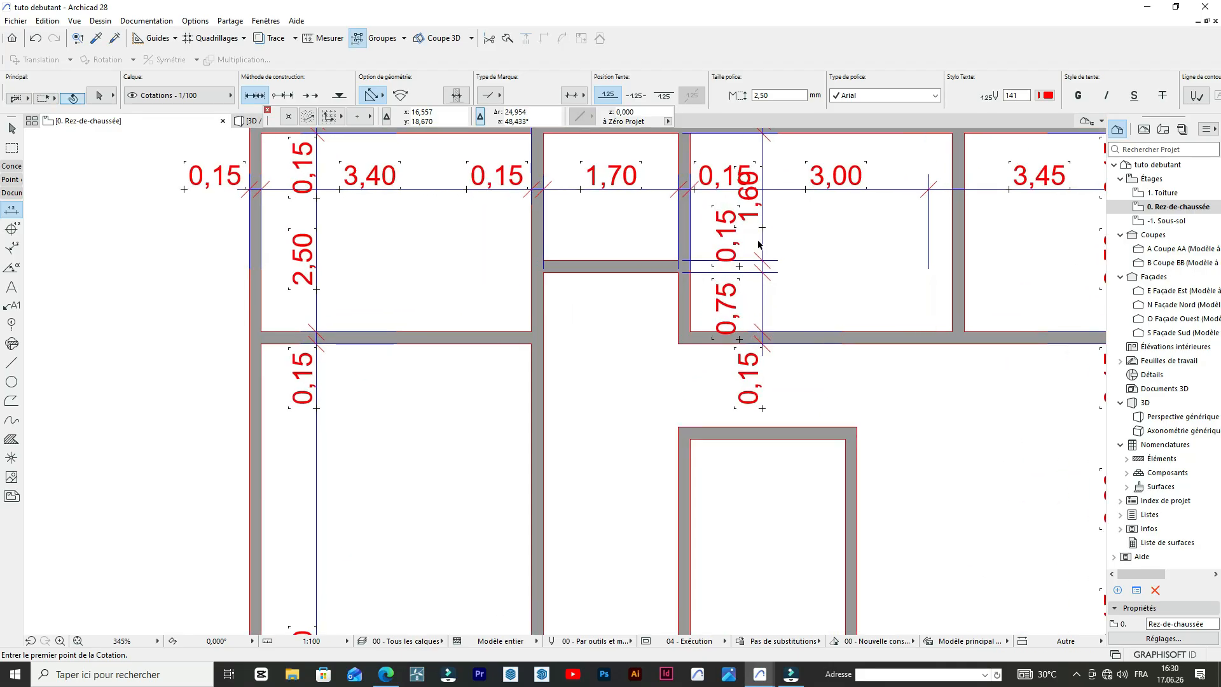
shift+click(762, 237)
drag(761, 237, 572, 237)
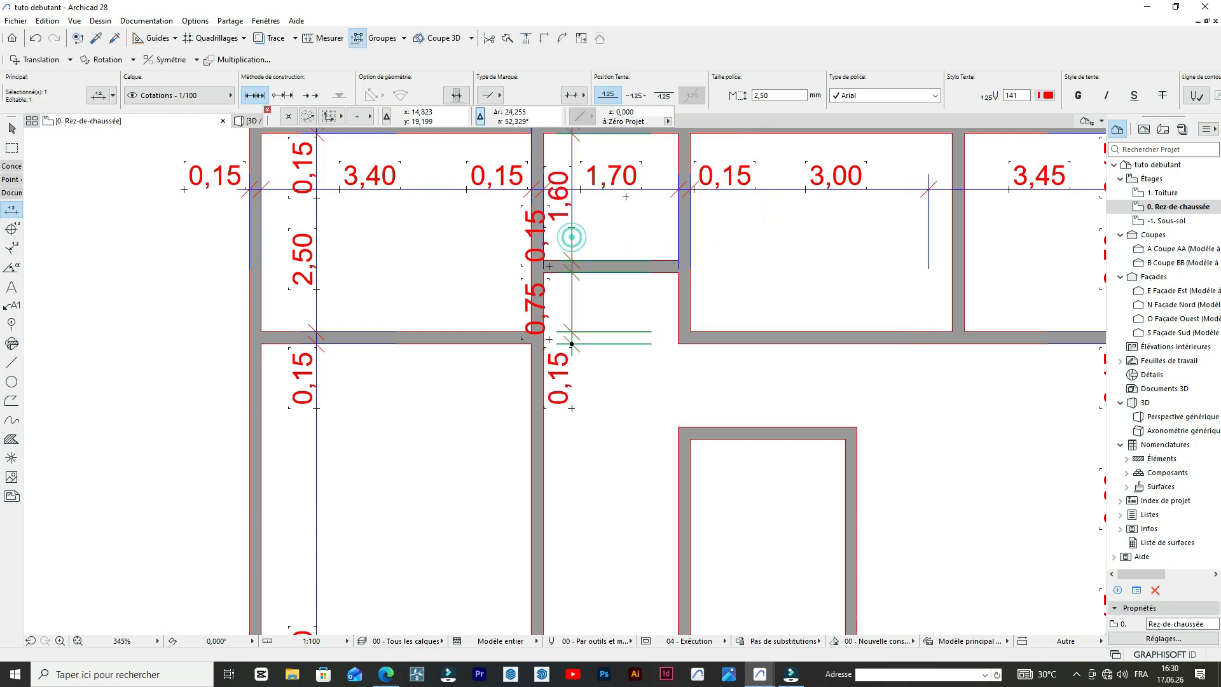
scroll(622, 202, down, 2)
scroll(614, 237, up, 2)
click(638, 223)
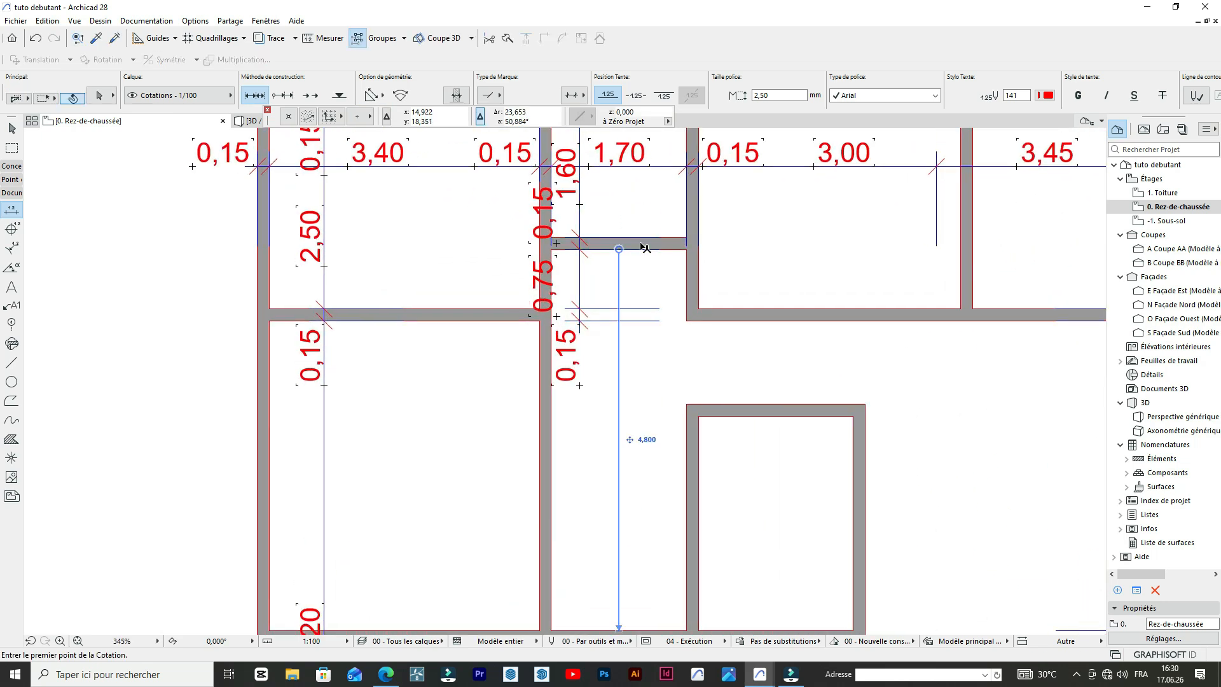
- Move the short horizontal partition of the narrow upper room 0,40 m straight down
shift+click(641, 244)
key(ctrl+d)
click(640, 244)
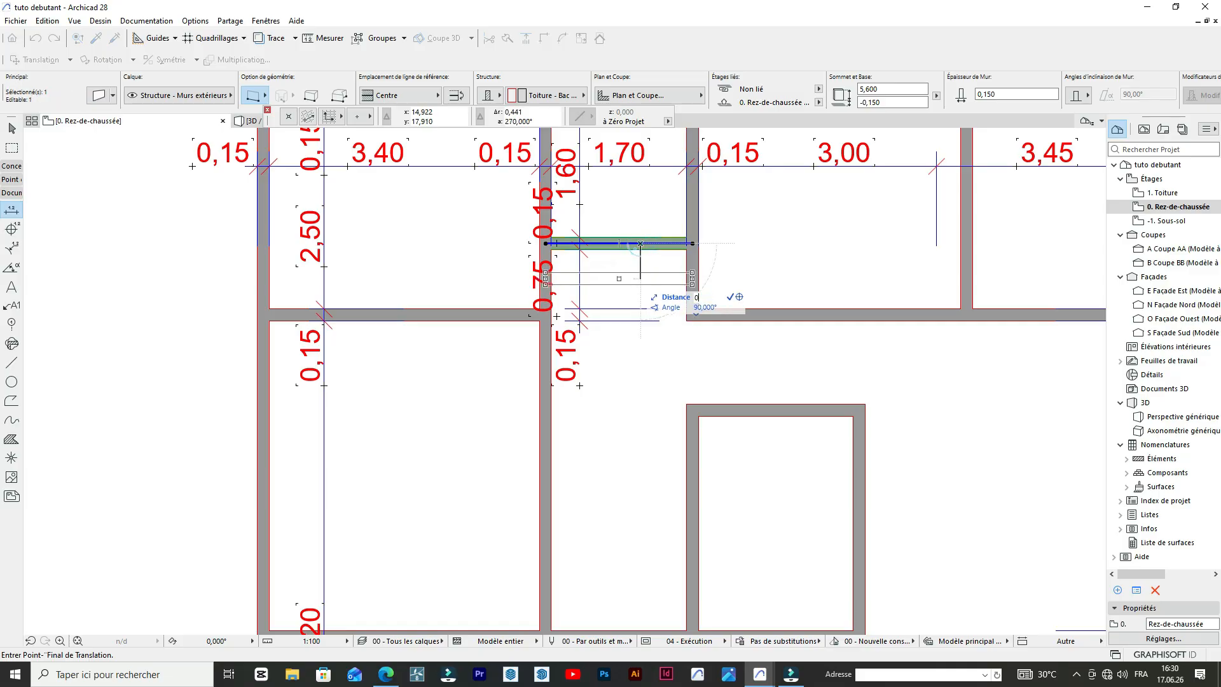
key(Return)
scroll(638, 278, down, 3)
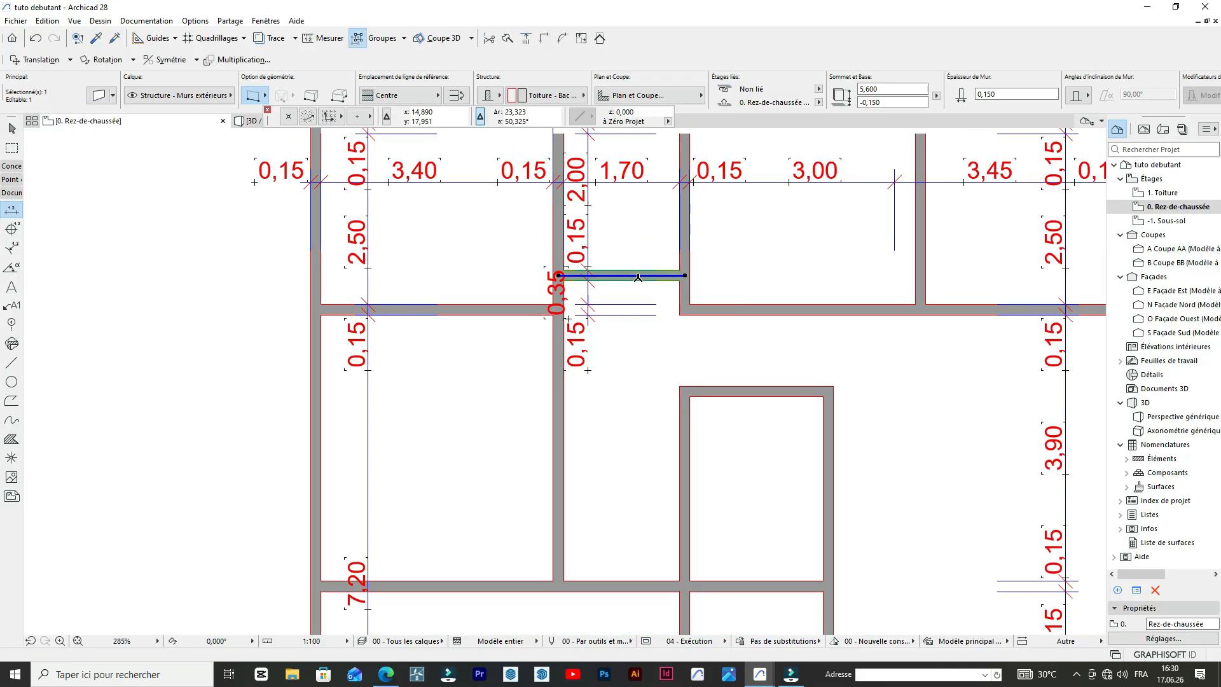
scroll(638, 278, down, 2)
scroll(636, 287, up, 5)
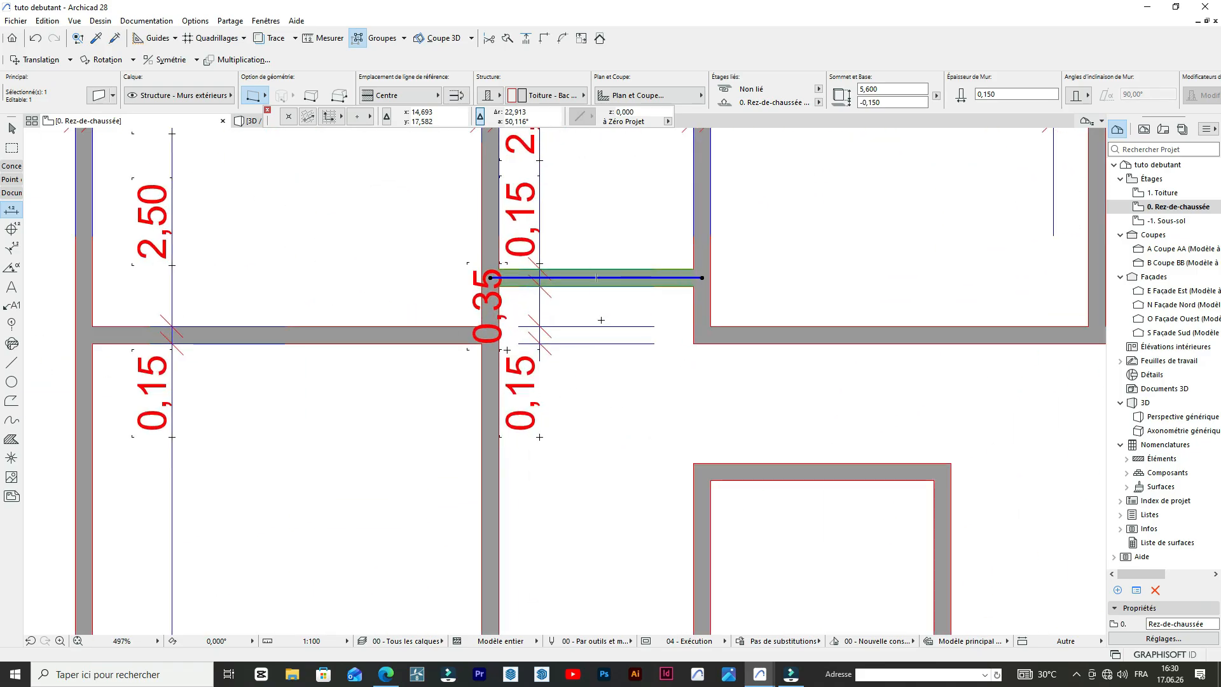
key(Escape)
- Trim the 0,35 segment below the short partition out of the narrow room's dimension chain
scroll(600, 315, down, 3)
scroll(577, 309, up, 6)
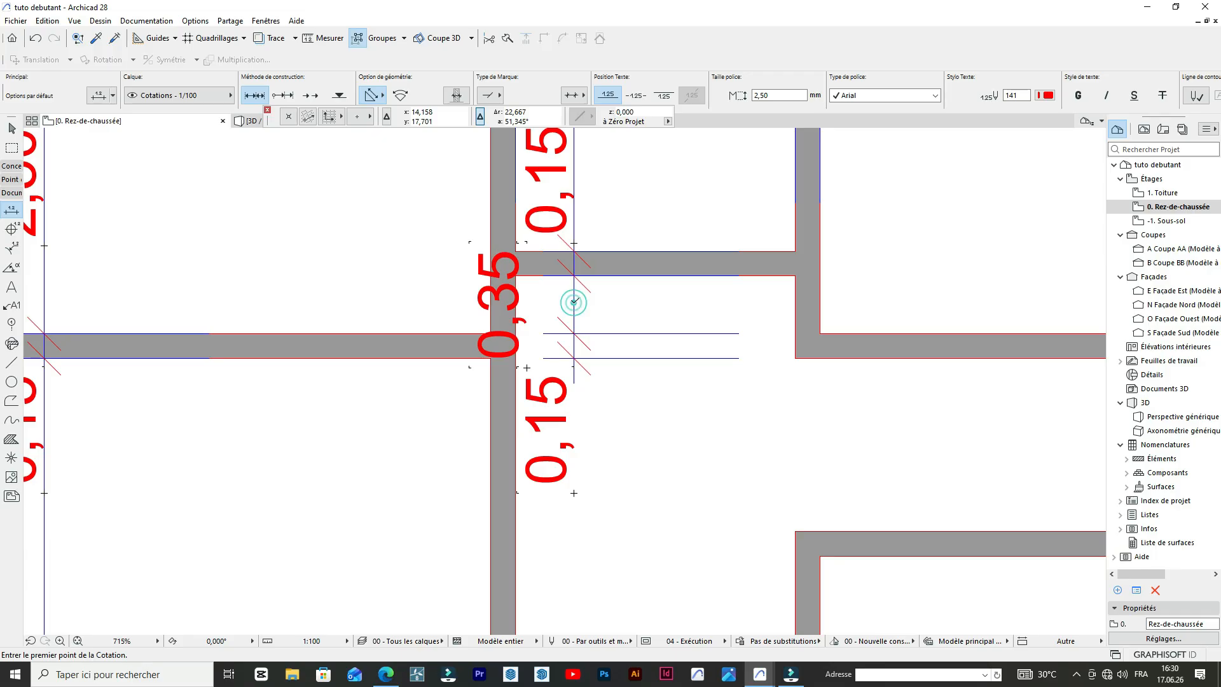
ctrl+click(574, 304)
ctrl+click(574, 310)
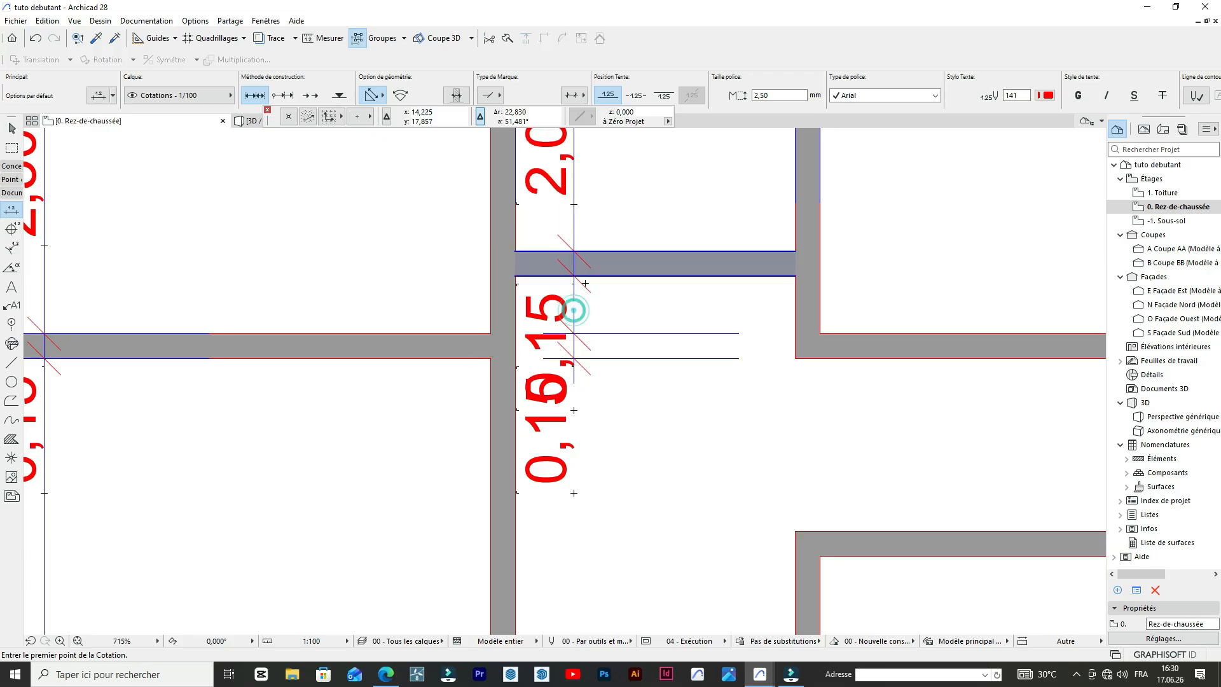
- Delete both remaining parts of the split vertical dimension chain in the narrow upper room
scroll(574, 310, down, 7)
shift+click(583, 267)
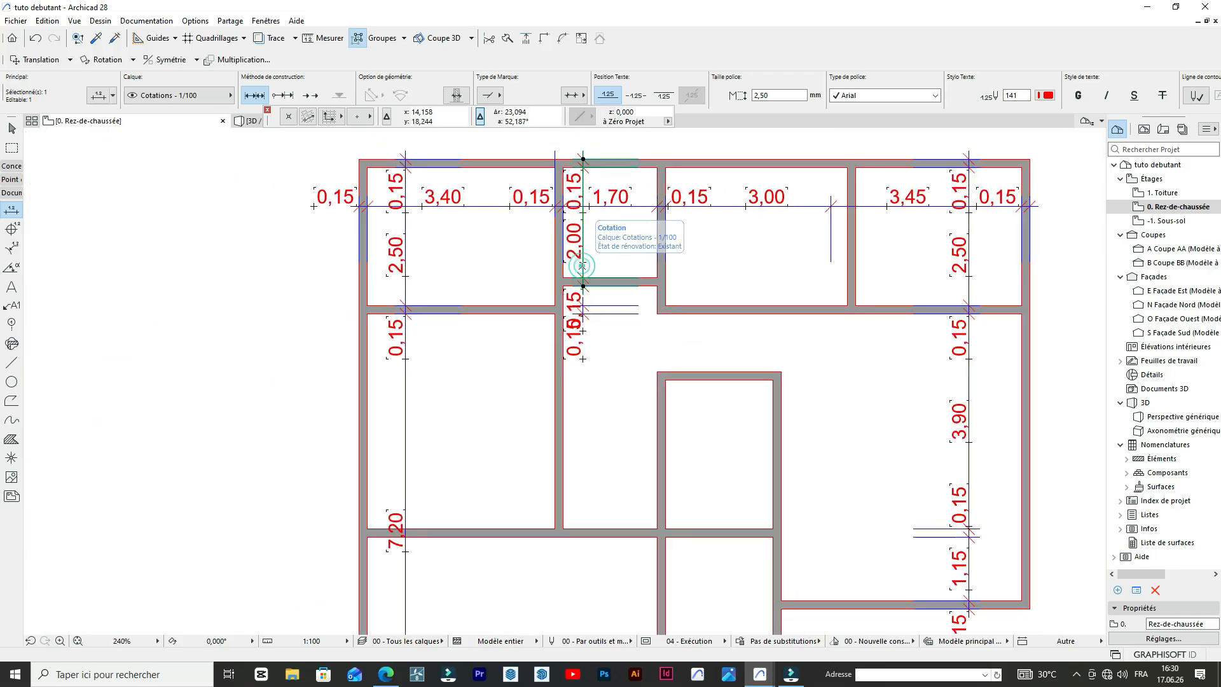
key(Escape)
scroll(594, 307, up, 7)
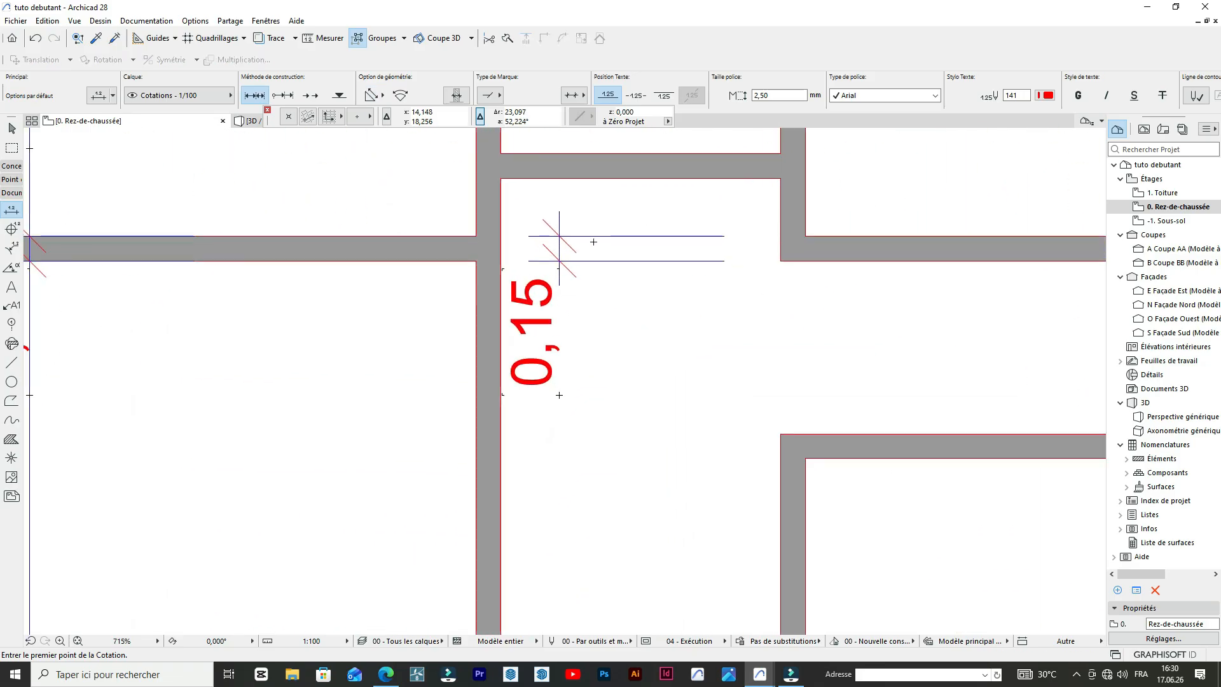
shift+click(560, 245)
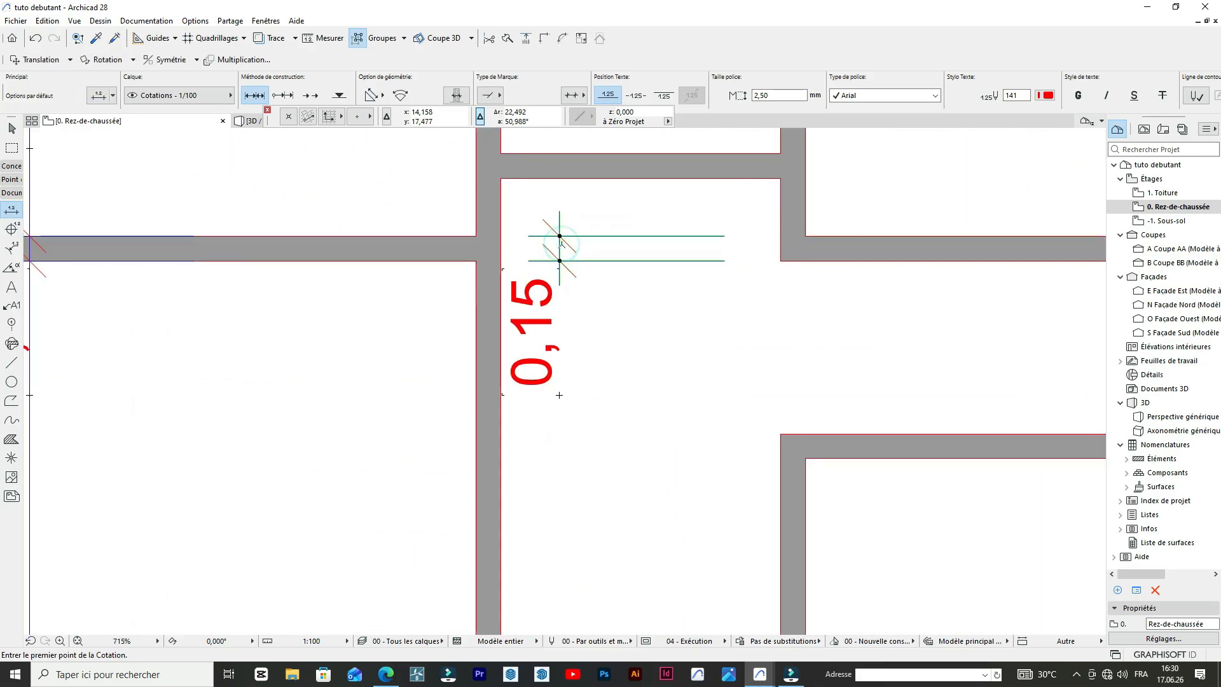
key(Delete)
scroll(751, 270, down, 12)
scroll(713, 281, up, 5)
scroll(713, 281, down, 5)
scroll(744, 289, up, 5)
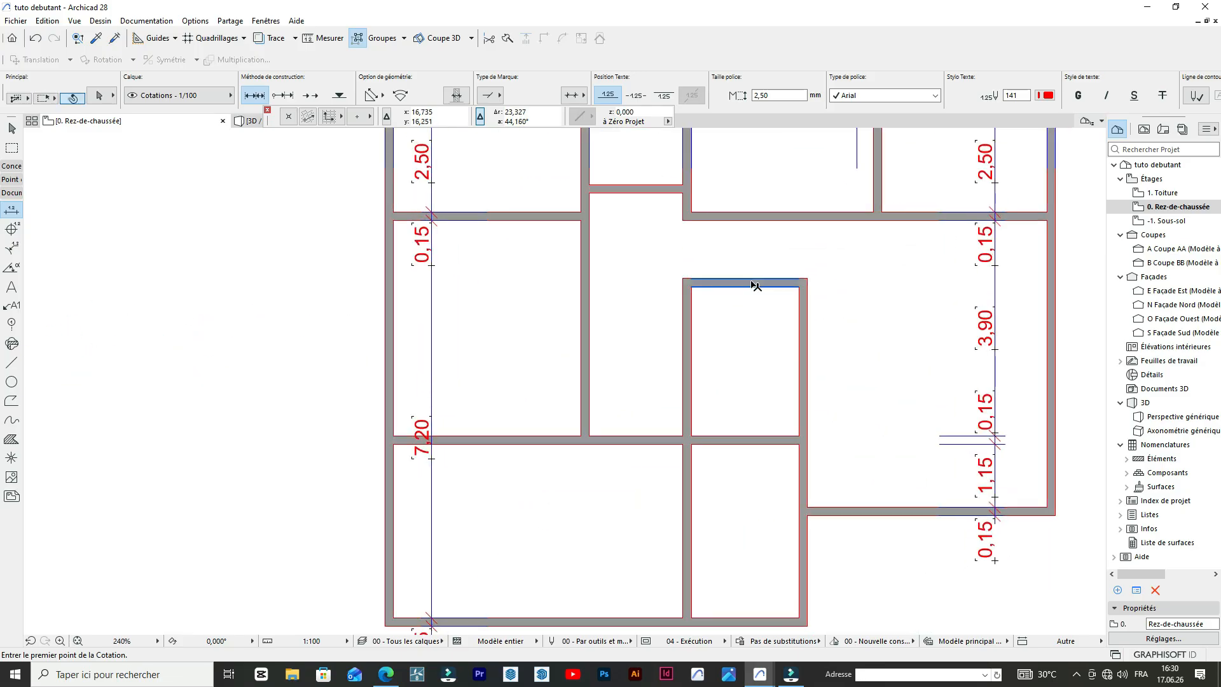
shift+click(756, 285)
drag(750, 282, 741, 330)
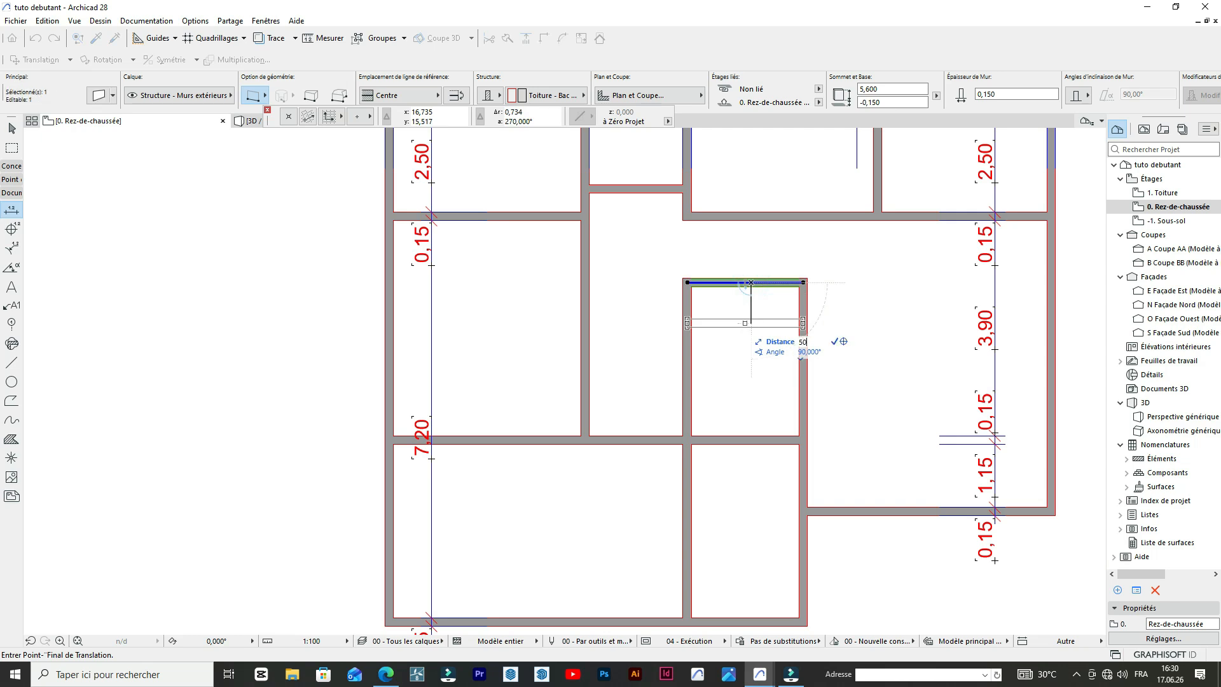
text(50,3)
key(Return)
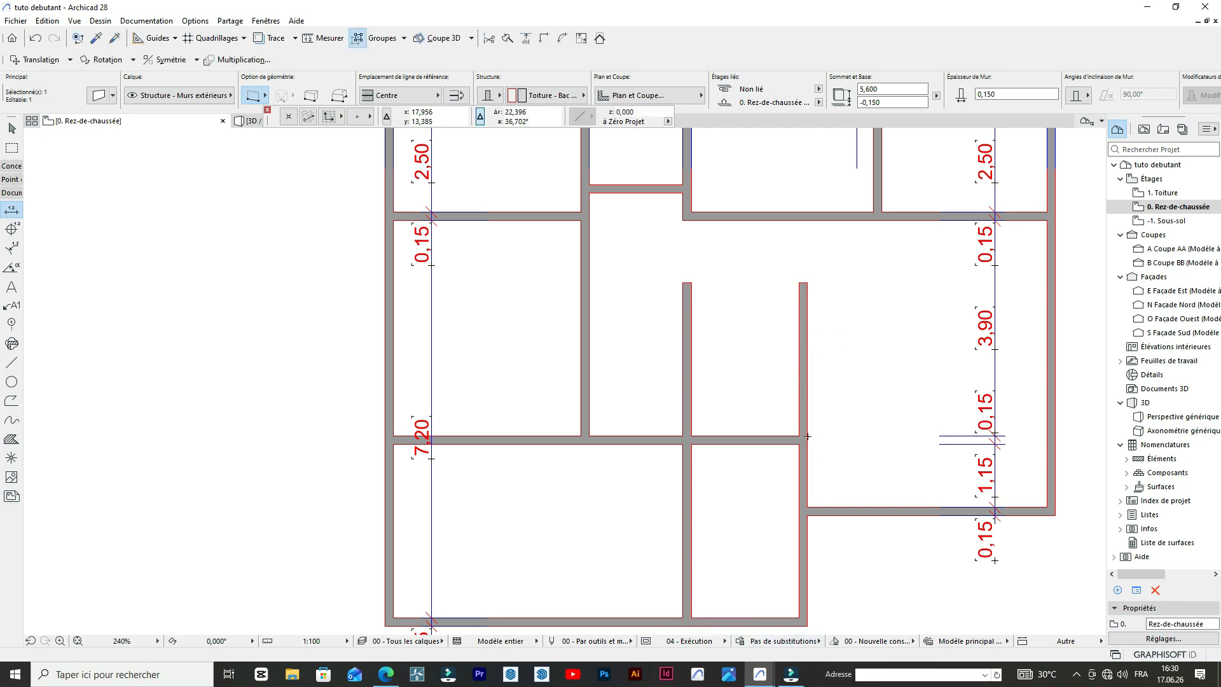
scroll(806, 433, down, 3)
key(ctrl+e)
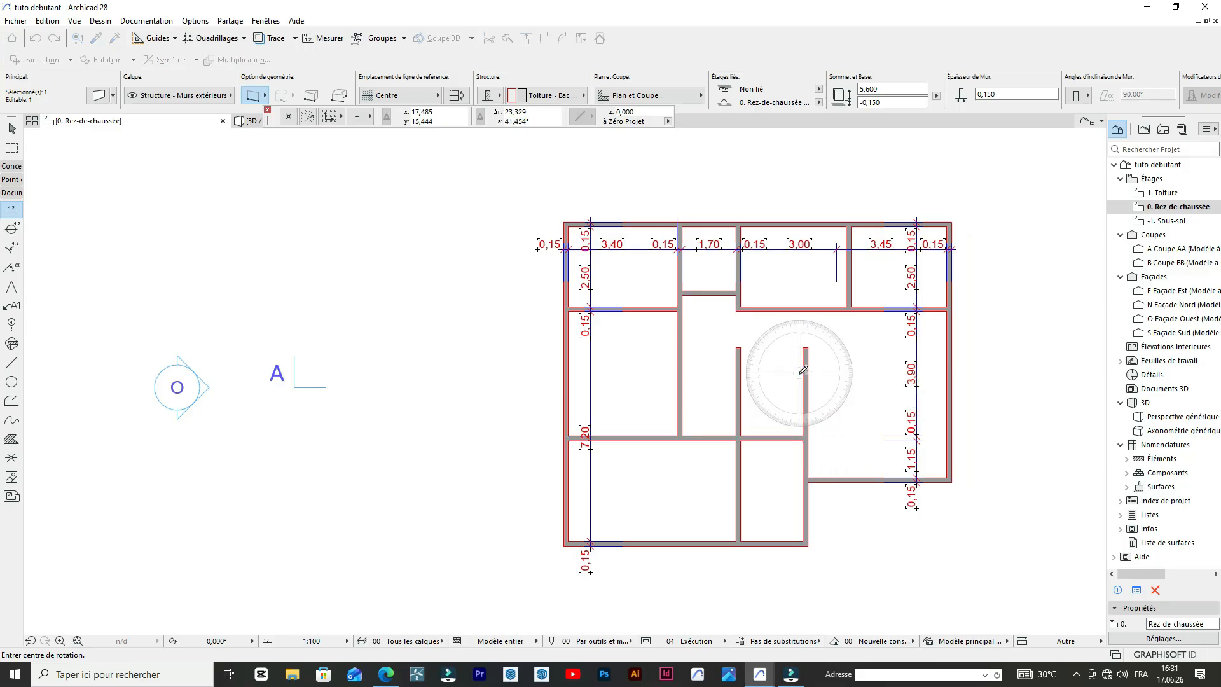
scroll(801, 371, up, 1)
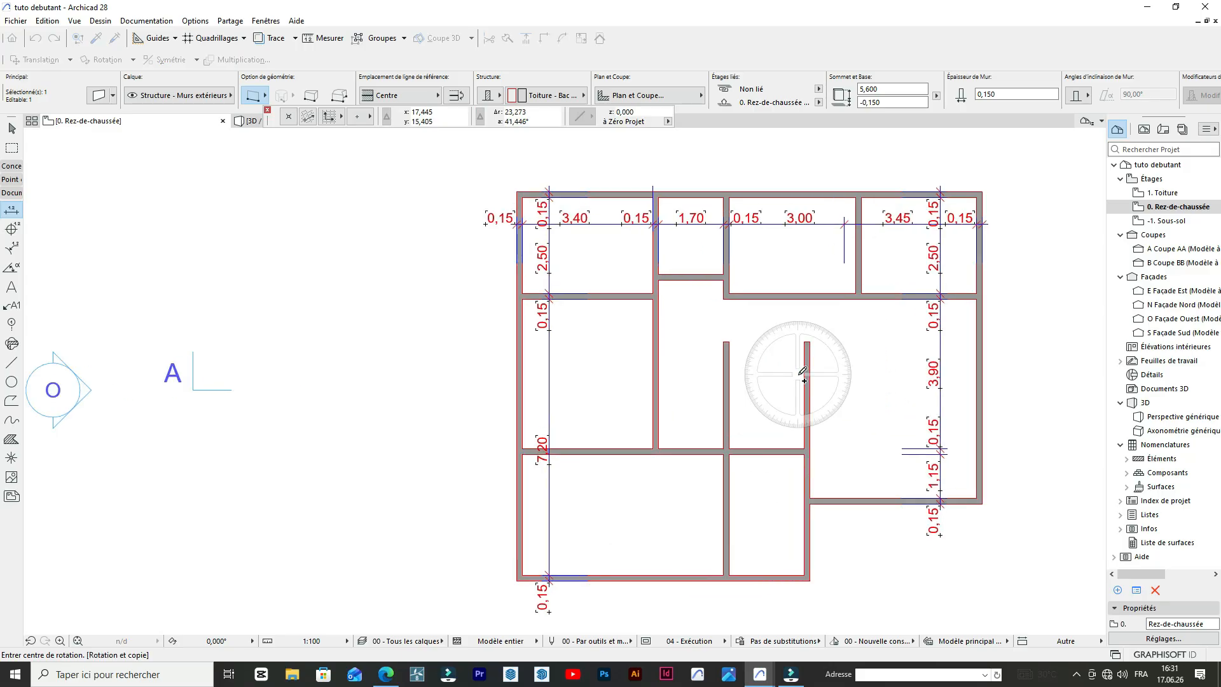
key(Escape)
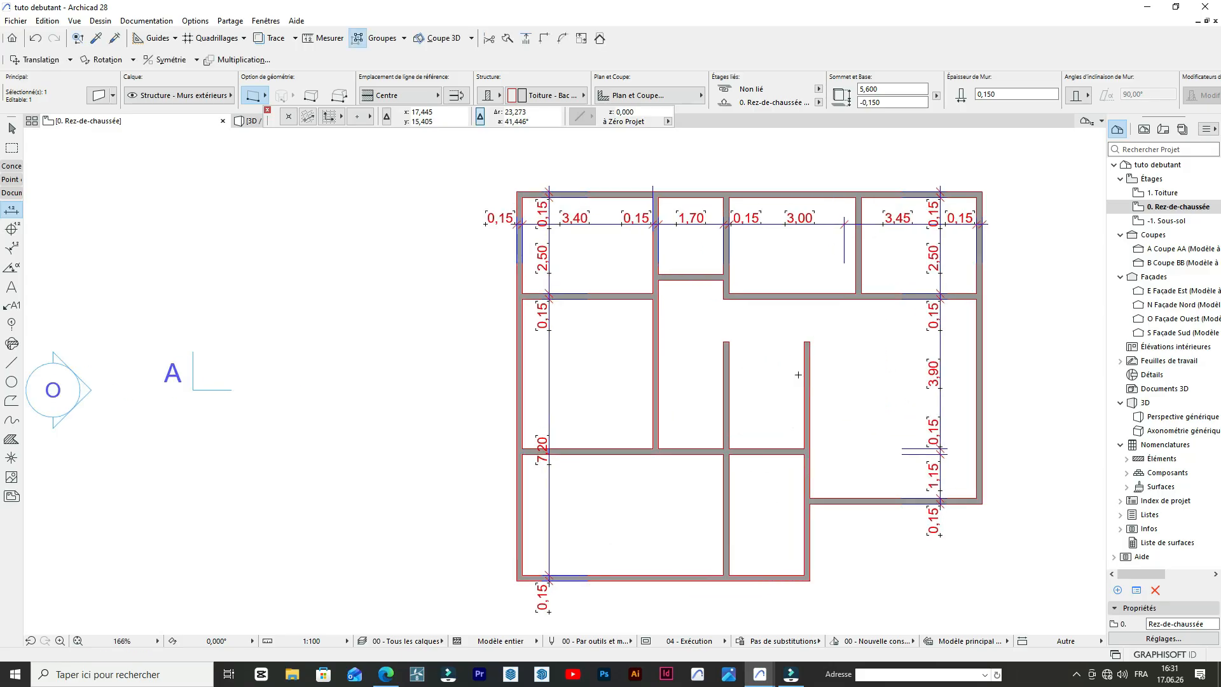
key(ctrl+z)
- Move the top wall of the small central room 0,20 m straight down
scroll(798, 374, up, 7)
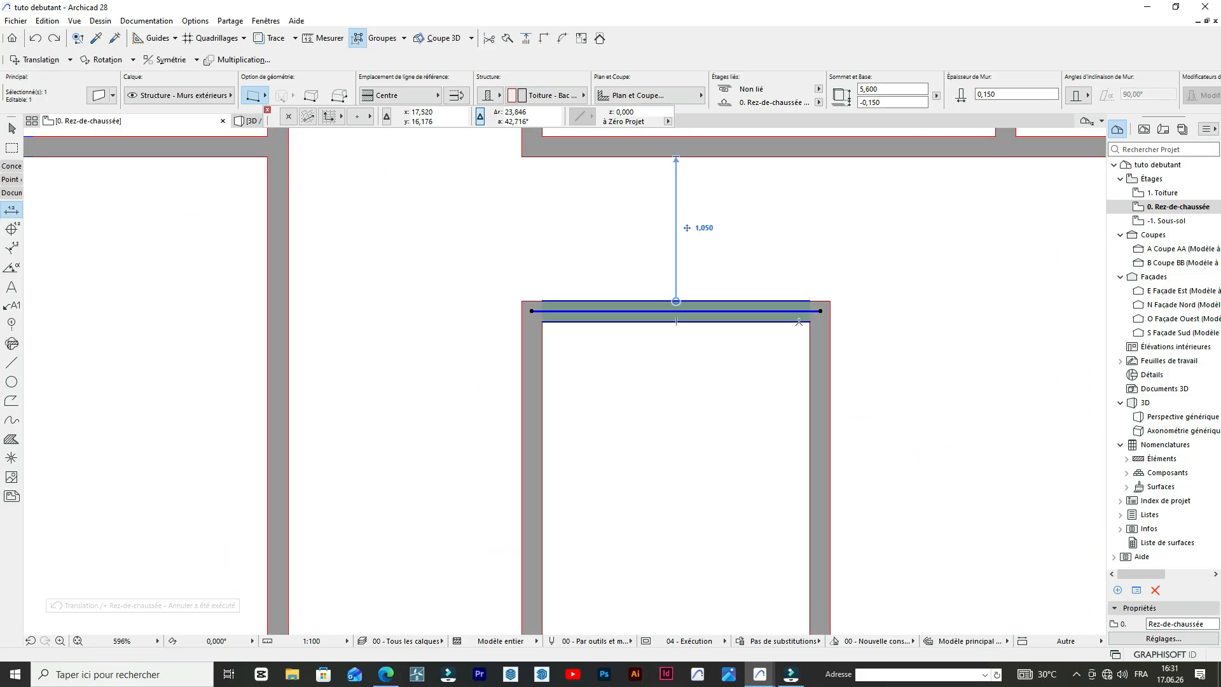
key(ctrl+d)
click(798, 316)
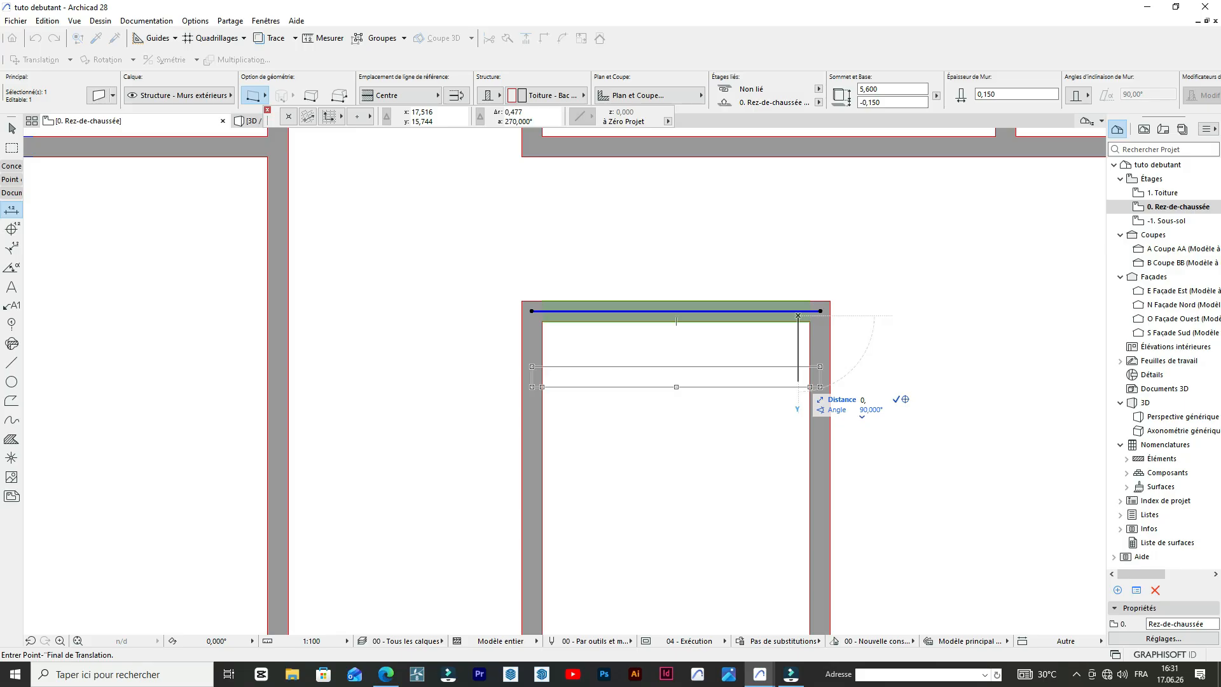
text(0,2)
key(Return)
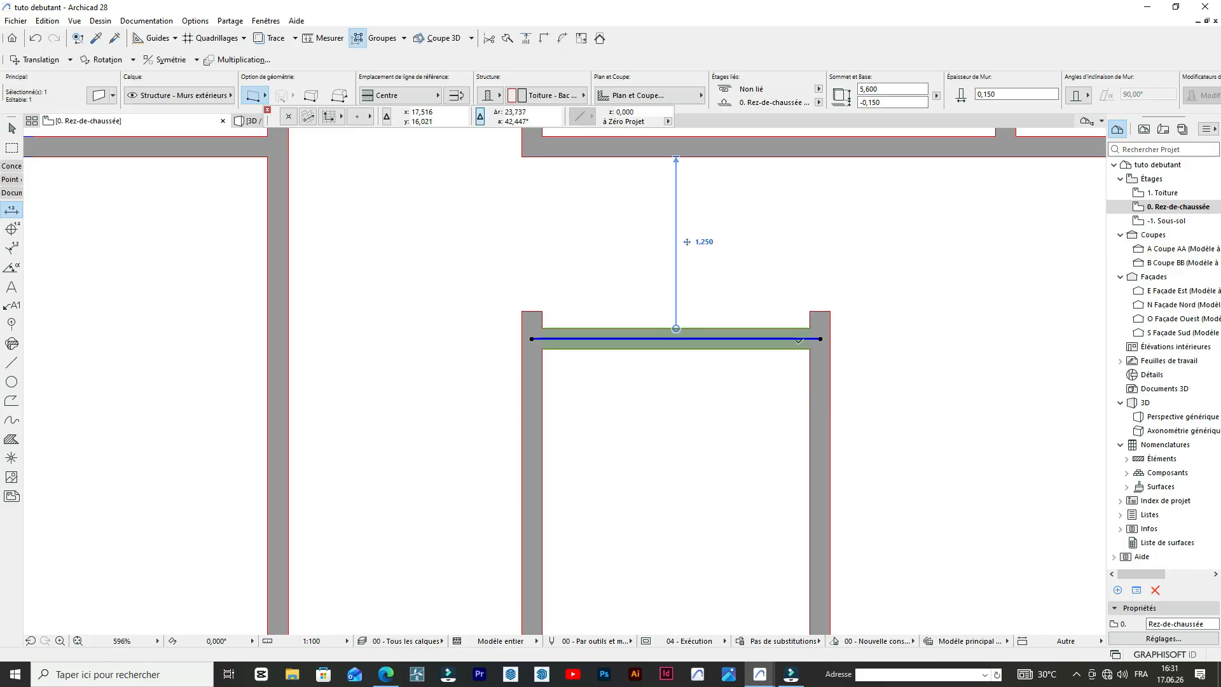
- Move the small central room's top wall down by another 0,05 m
scroll(799, 339, down, 4)
scroll(587, 266, up, 5)
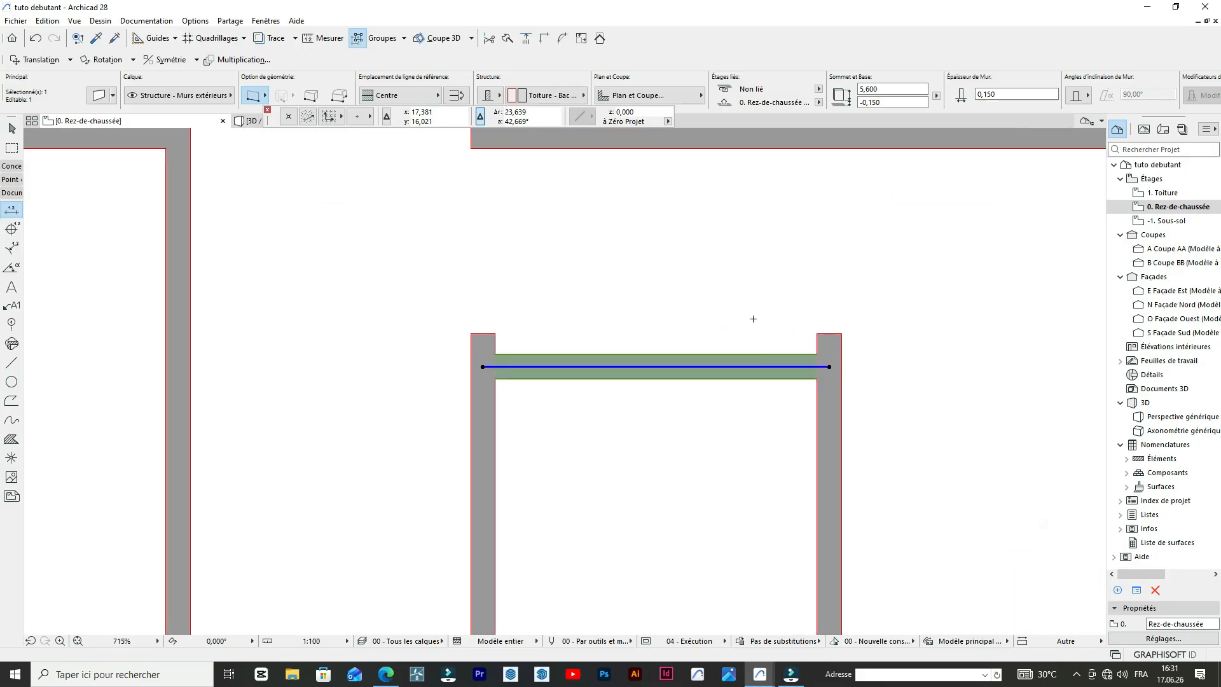
scroll(588, 266, down, 5)
scroll(589, 264, up, 4)
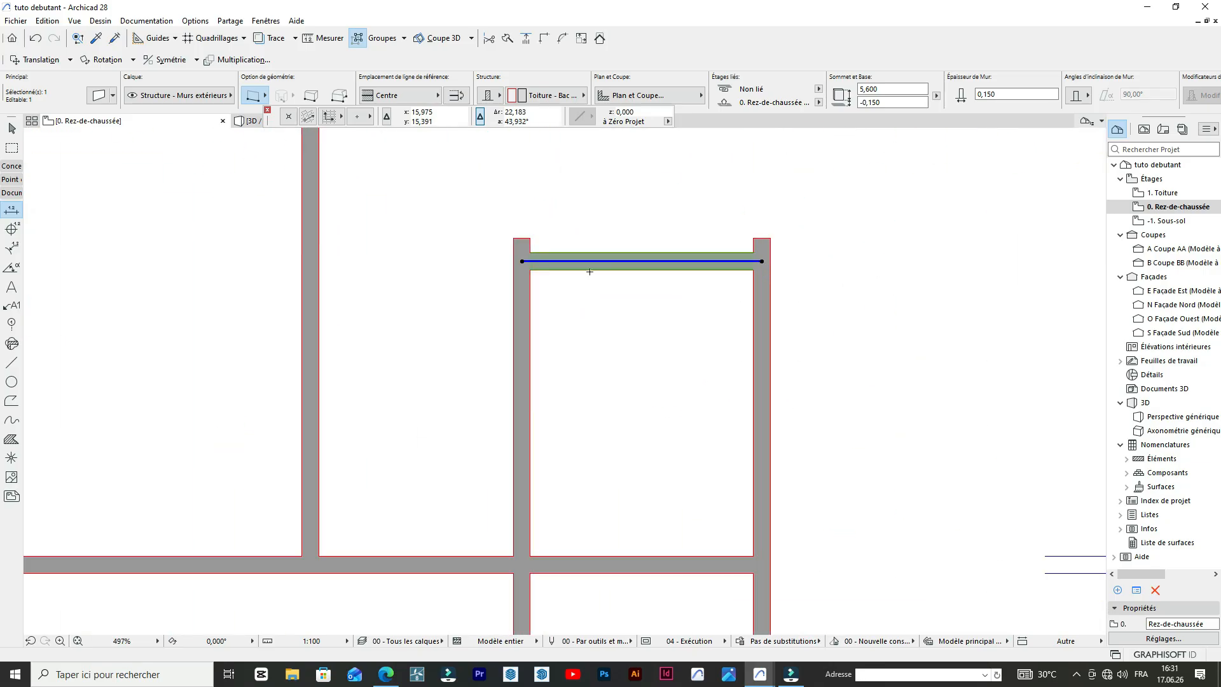
scroll(590, 267, down, 4)
scroll(599, 271, up, 3)
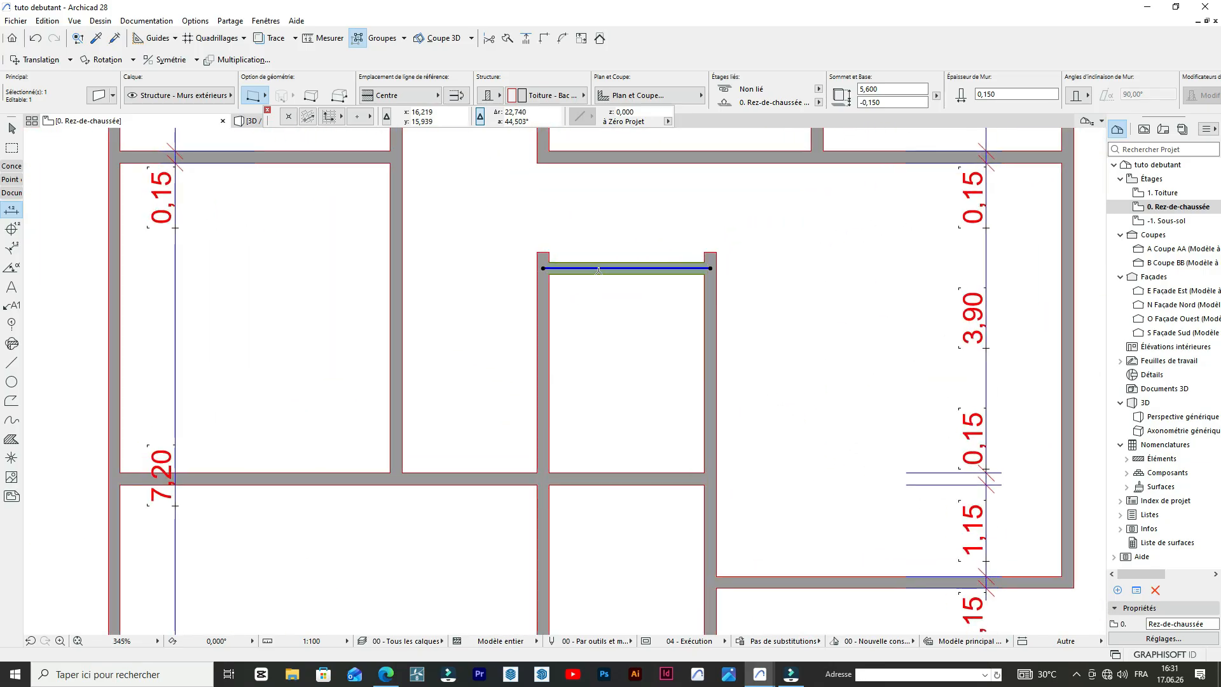
click(599, 269)
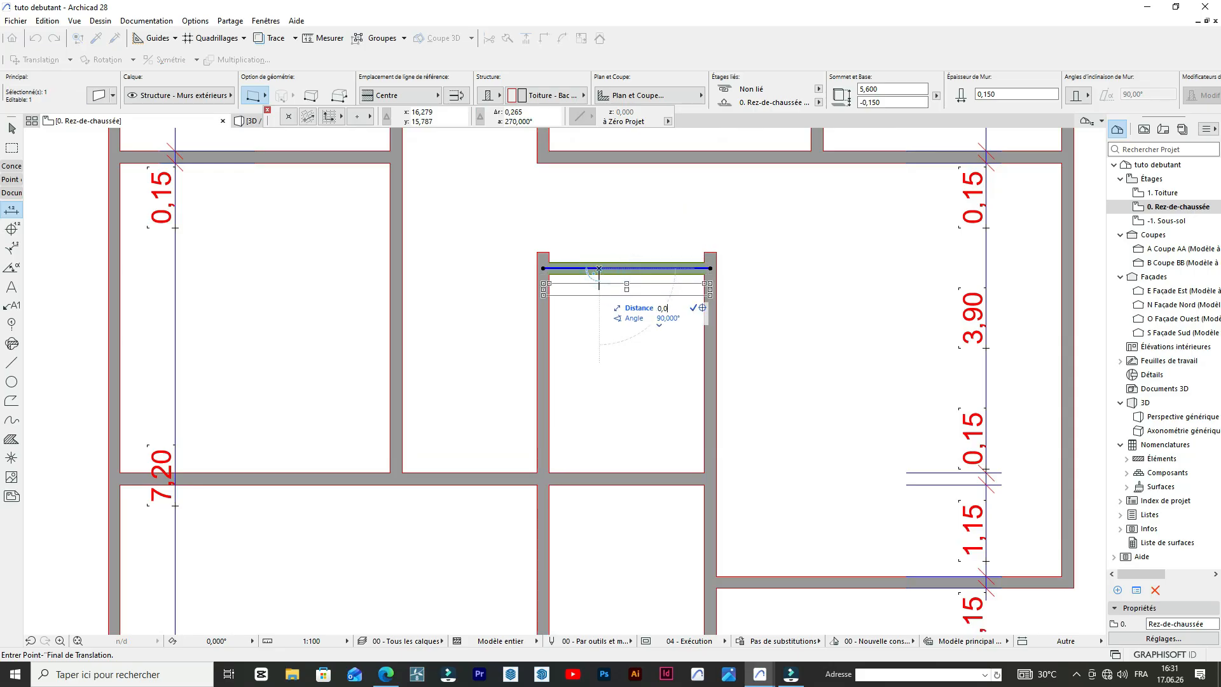
key(Return)
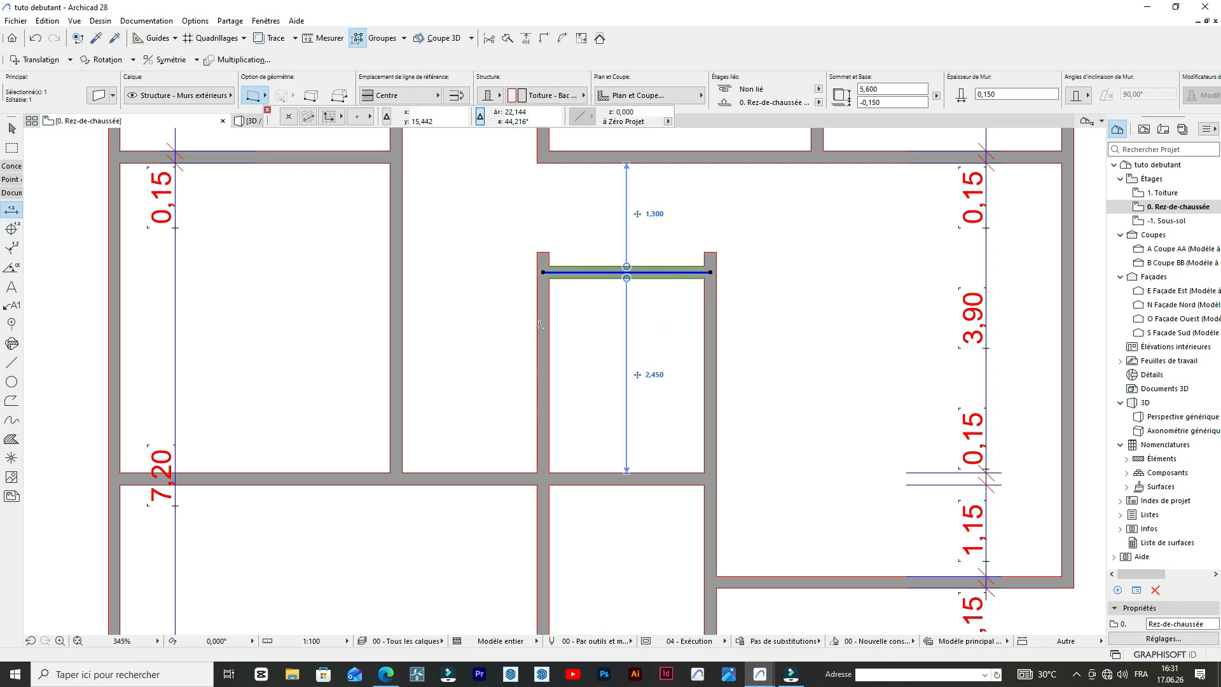
- Lower the small central room's top wall a further 0,20 m to make the passage above it 1,50 m wide
scroll(540, 294, up, 3)
shift+click(541, 234)
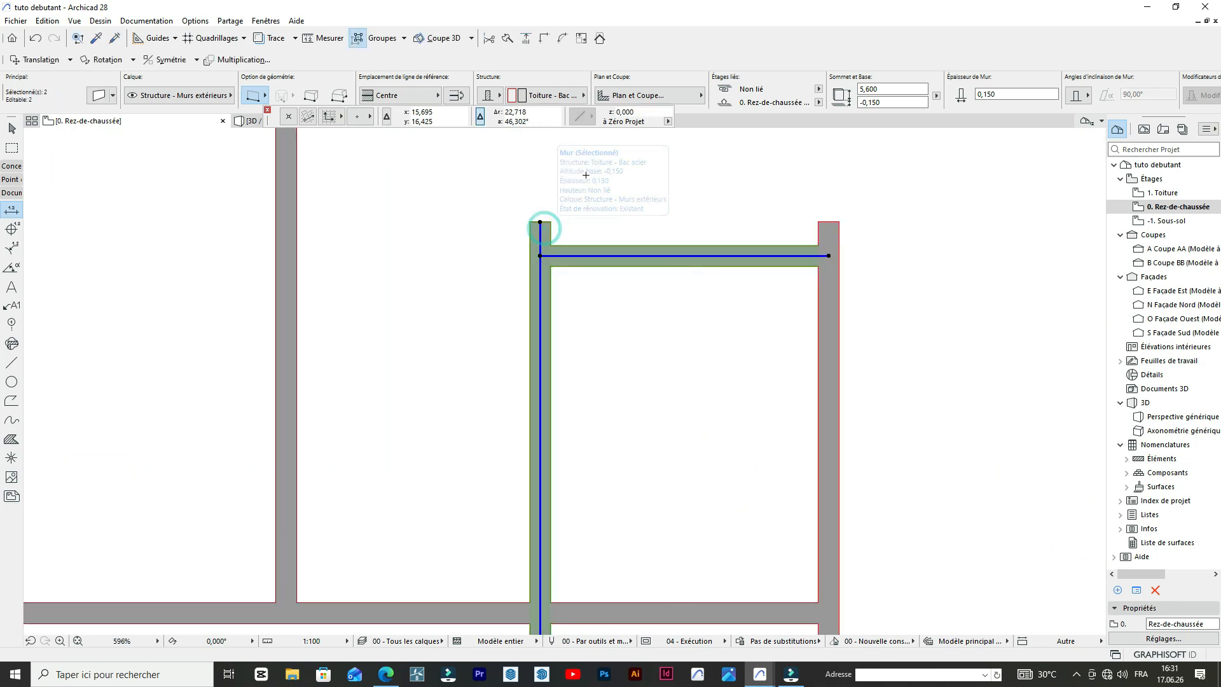
click(606, 195)
scroll(776, 228, down, 10)
scroll(774, 194, up, 7)
shift+click(735, 297)
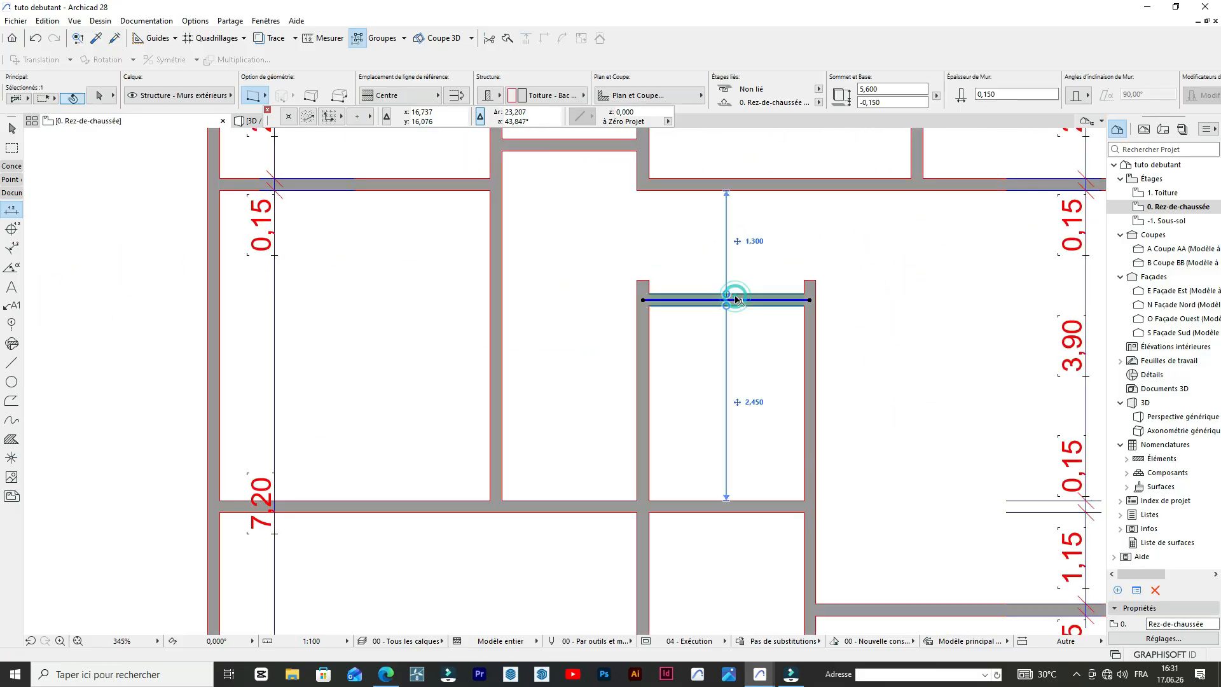
drag(736, 297, 737, 325)
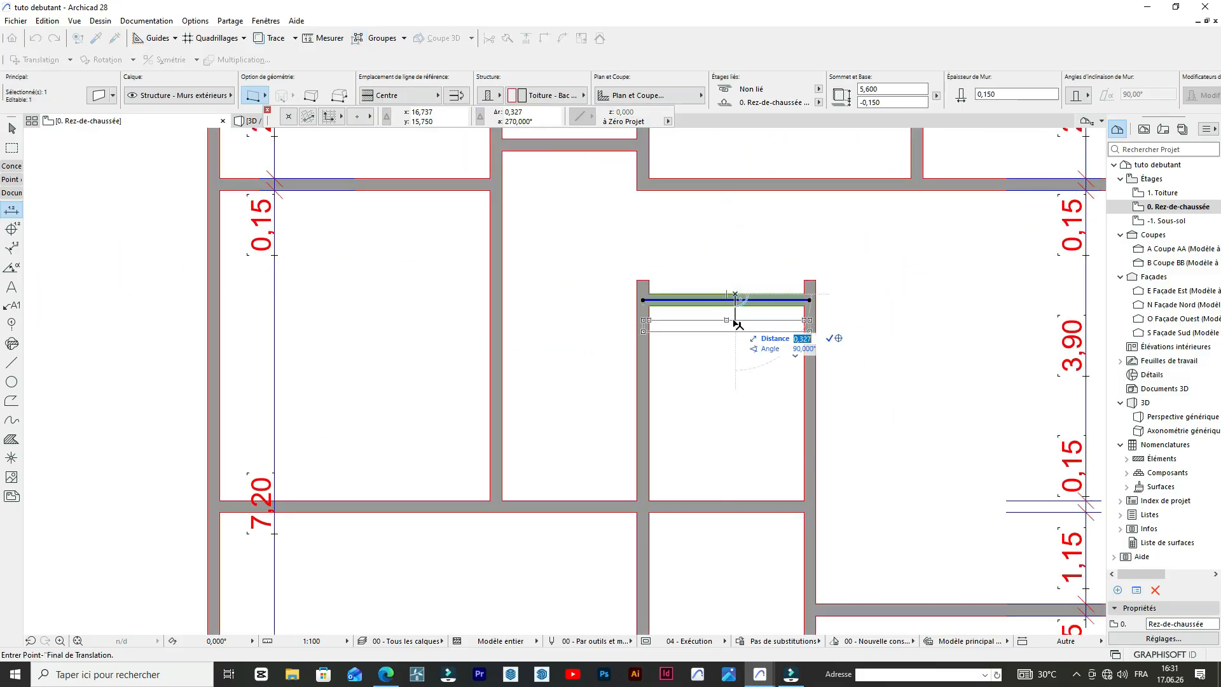
key(Return)
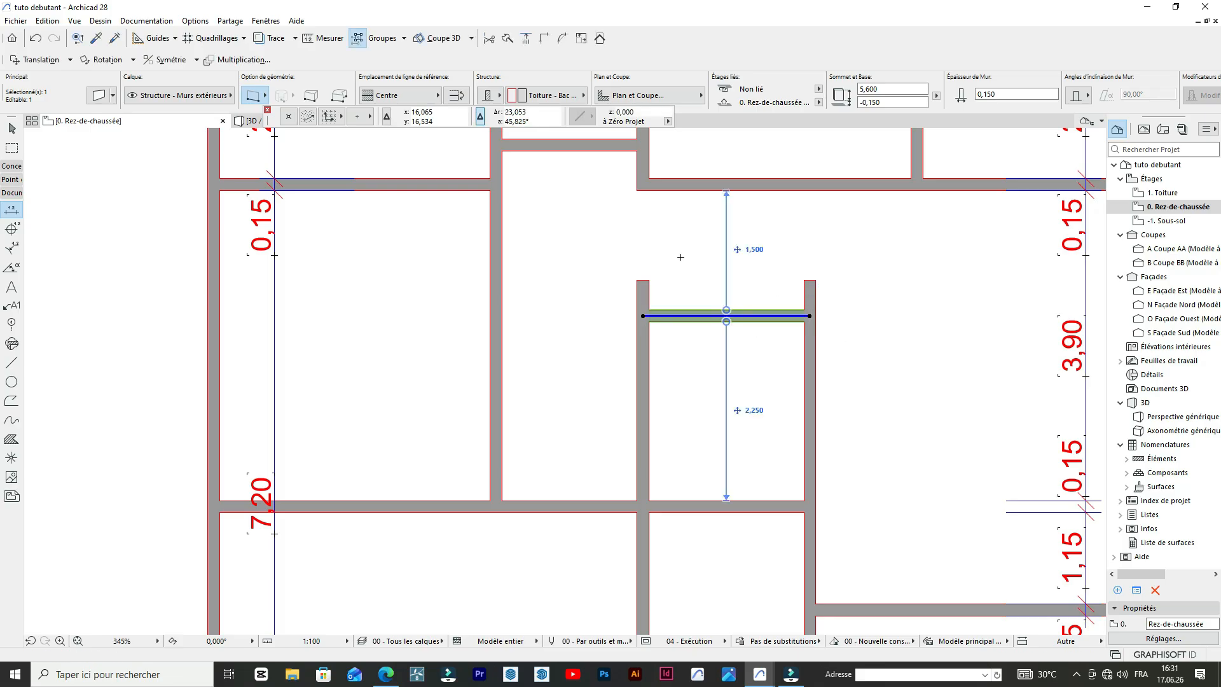
- Trim both side-wall stubs that protrude above the small central room's top wall
scroll(680, 257, up, 4)
click(667, 284)
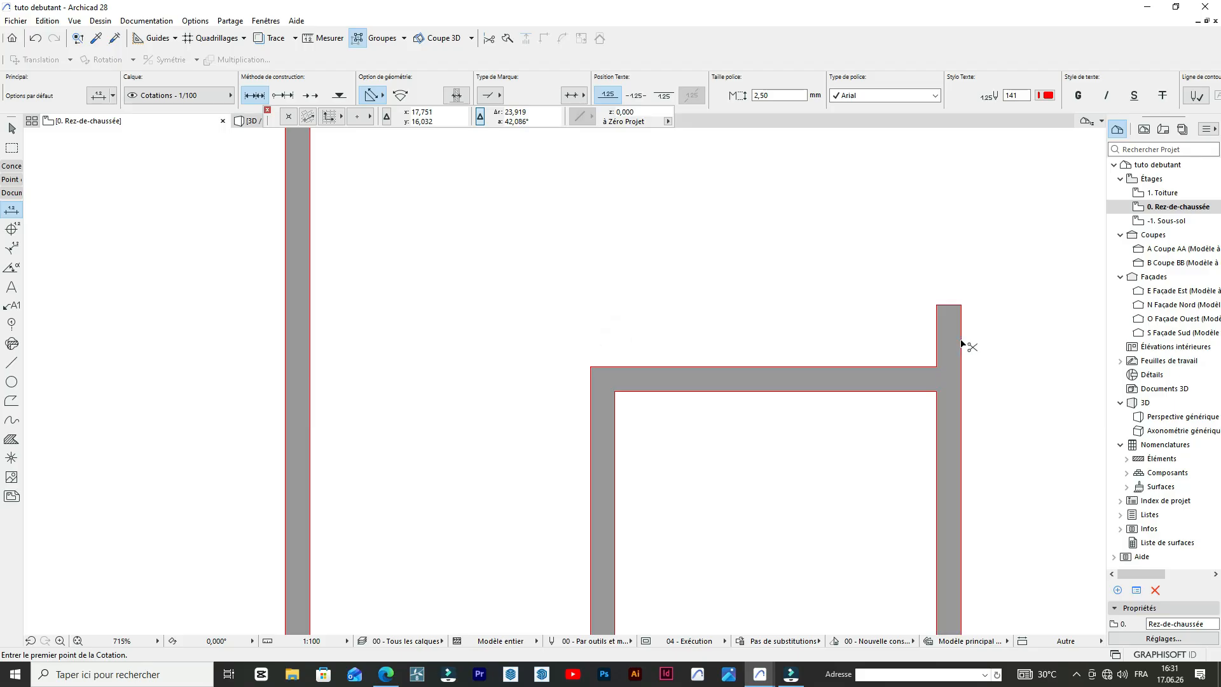
scroll(959, 342, down, 10)
- Examine the small central room and the surrounding passages and rooms across the whole ground-floor plan
scroll(761, 321, up, 4)
scroll(701, 291, down, 4)
scroll(726, 319, up, 3)
scroll(727, 320, down, 3)
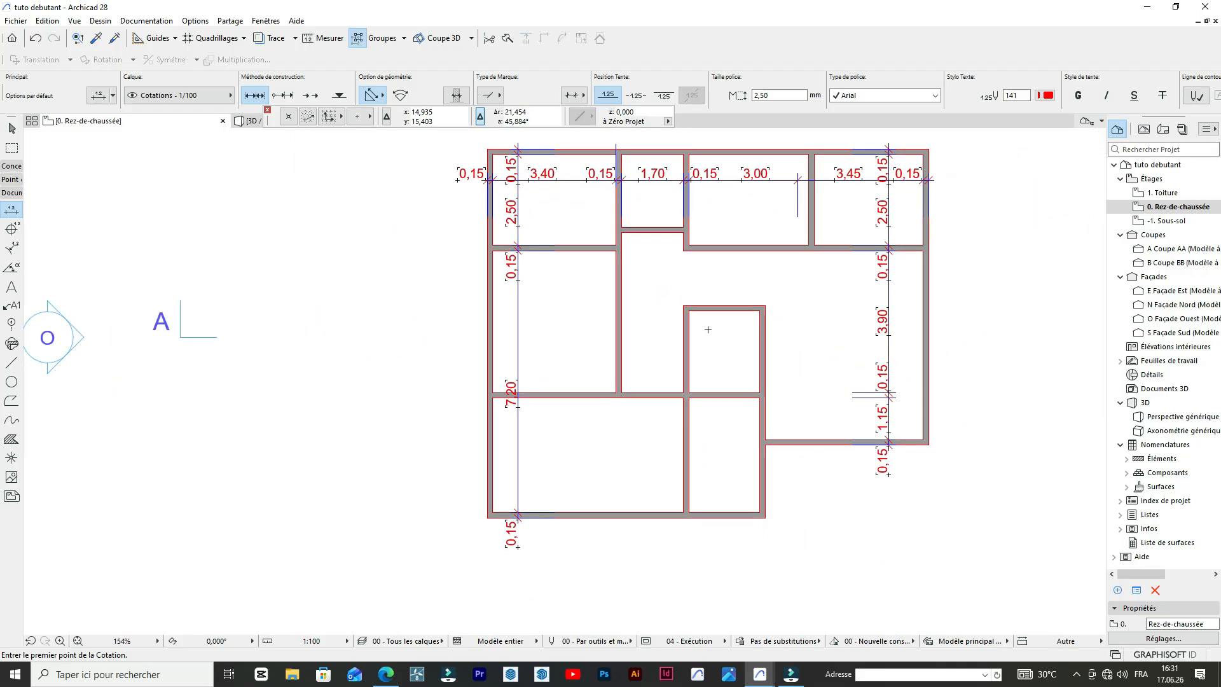
scroll(726, 337, up, 4)
scroll(717, 328, down, 4)
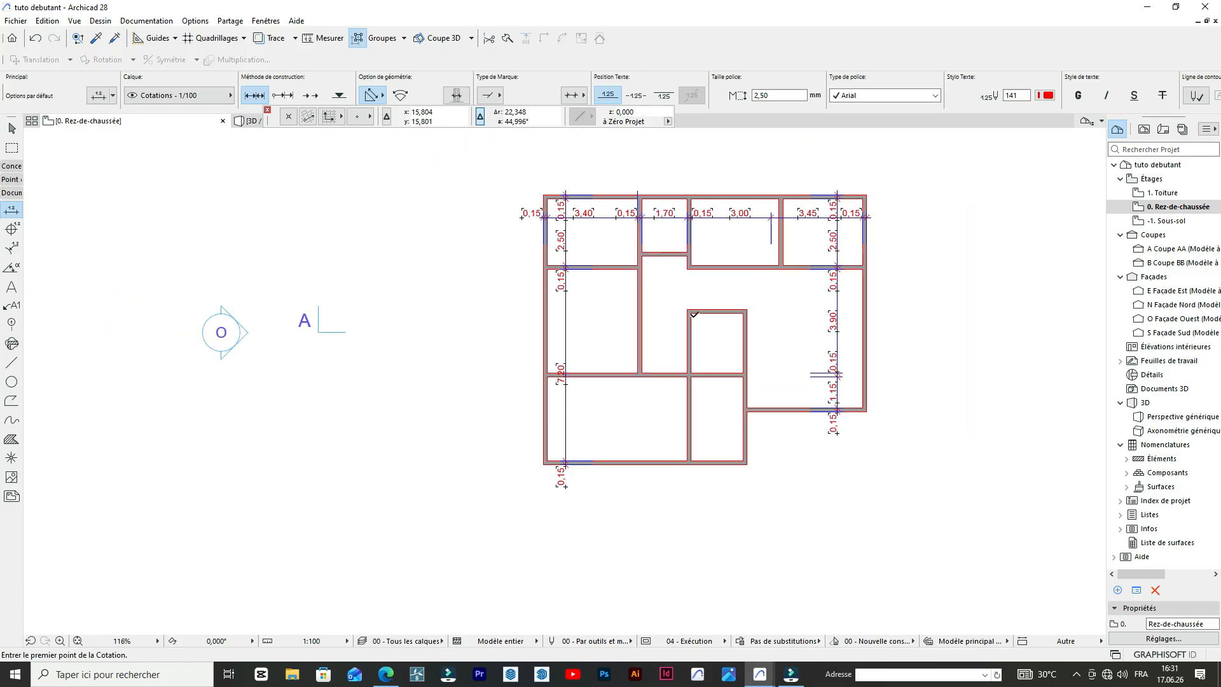
scroll(694, 313, down, 1)
scroll(713, 349, up, 2)
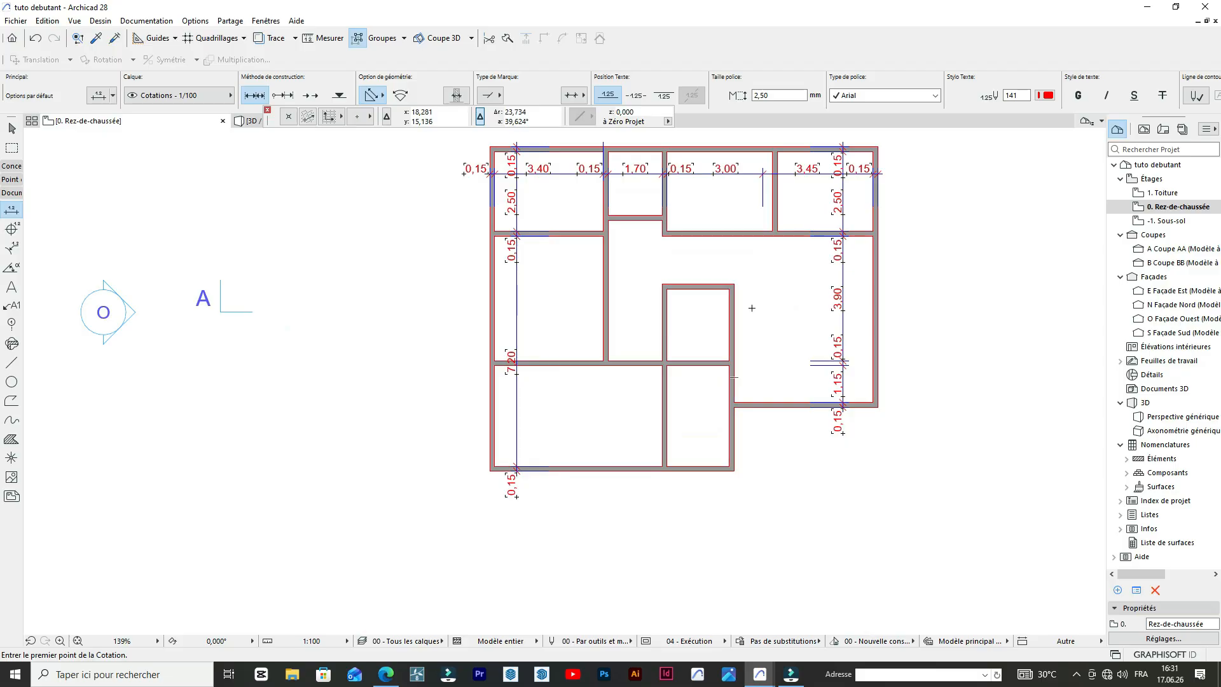
scroll(752, 307, up, 3)
scroll(673, 333, down, 4)
scroll(600, 253, up, 3)
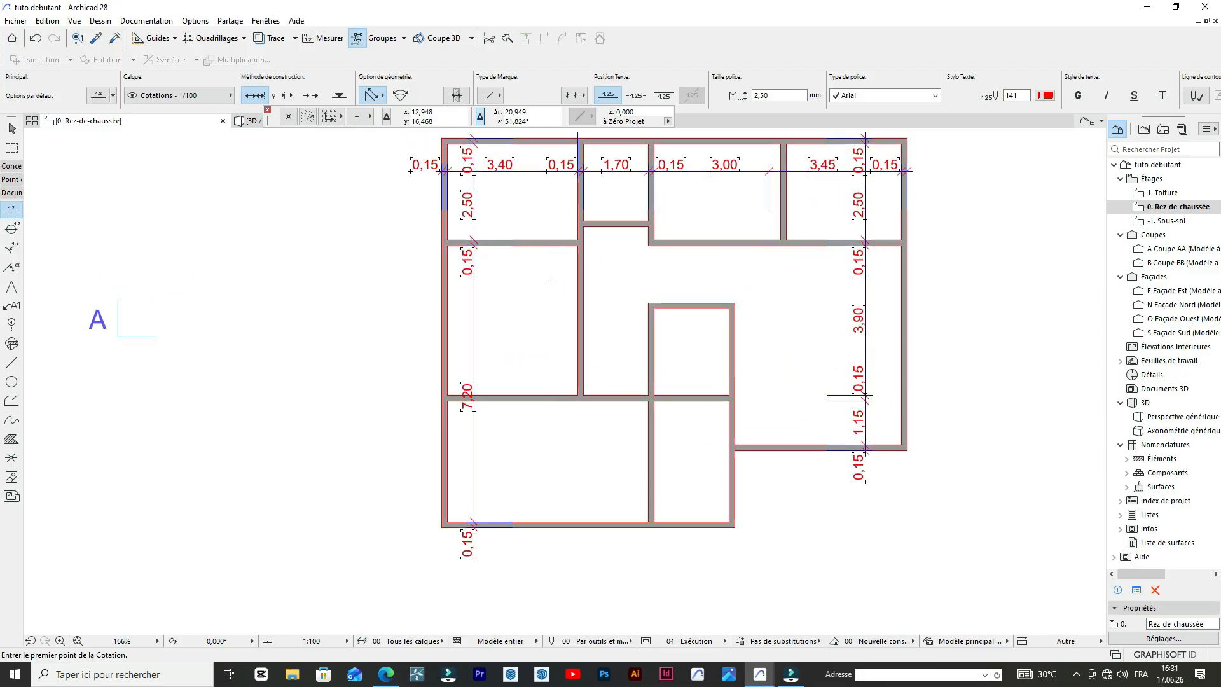
scroll(551, 280, down, 3)
scroll(588, 259, up, 3)
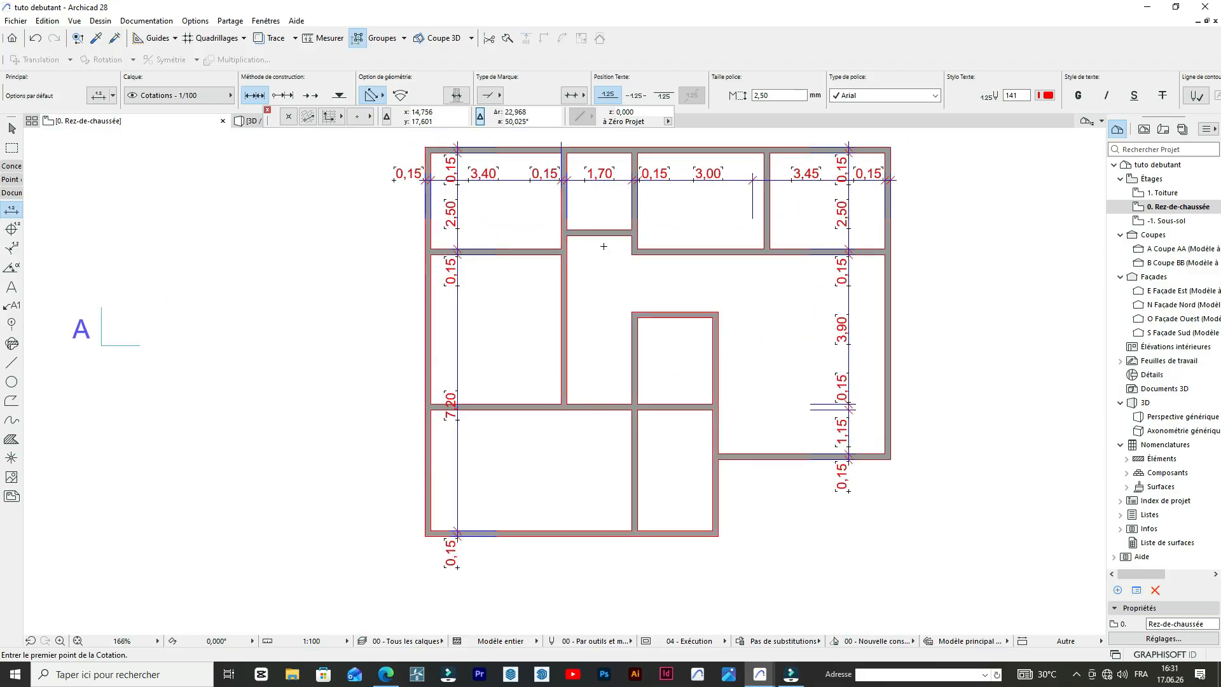
- Delete the short horizontal partition closing the bottom of the narrow upper room
scroll(603, 246, up, 6)
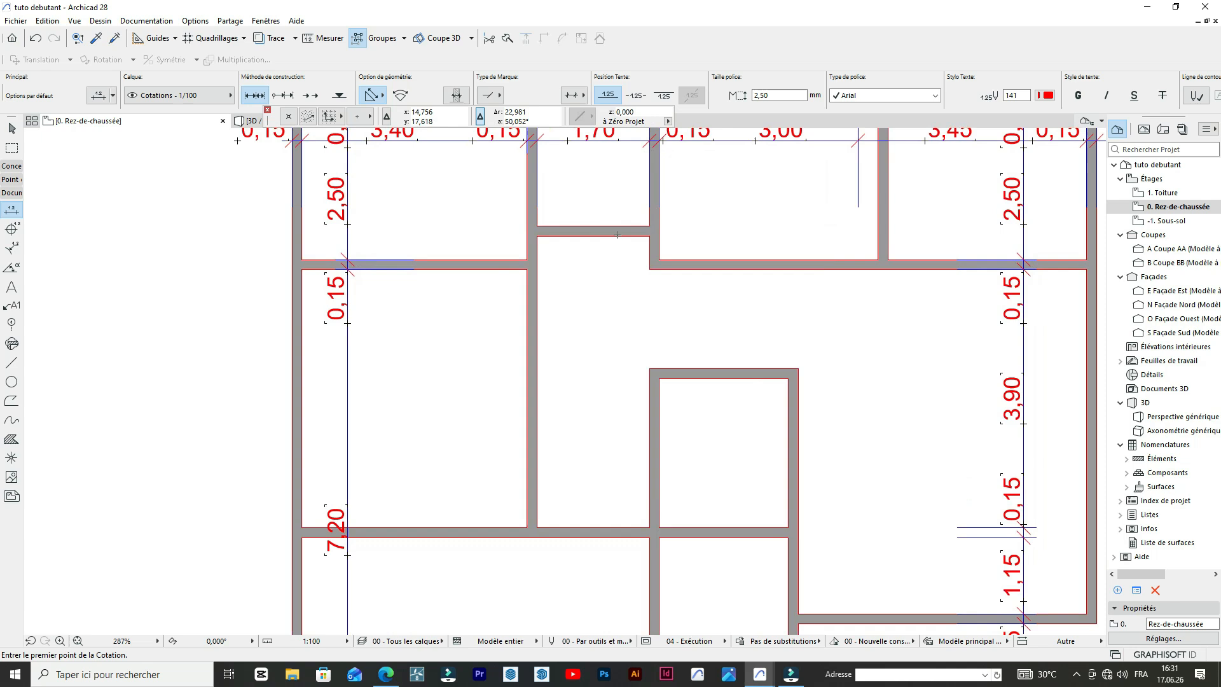
shift+click(584, 239)
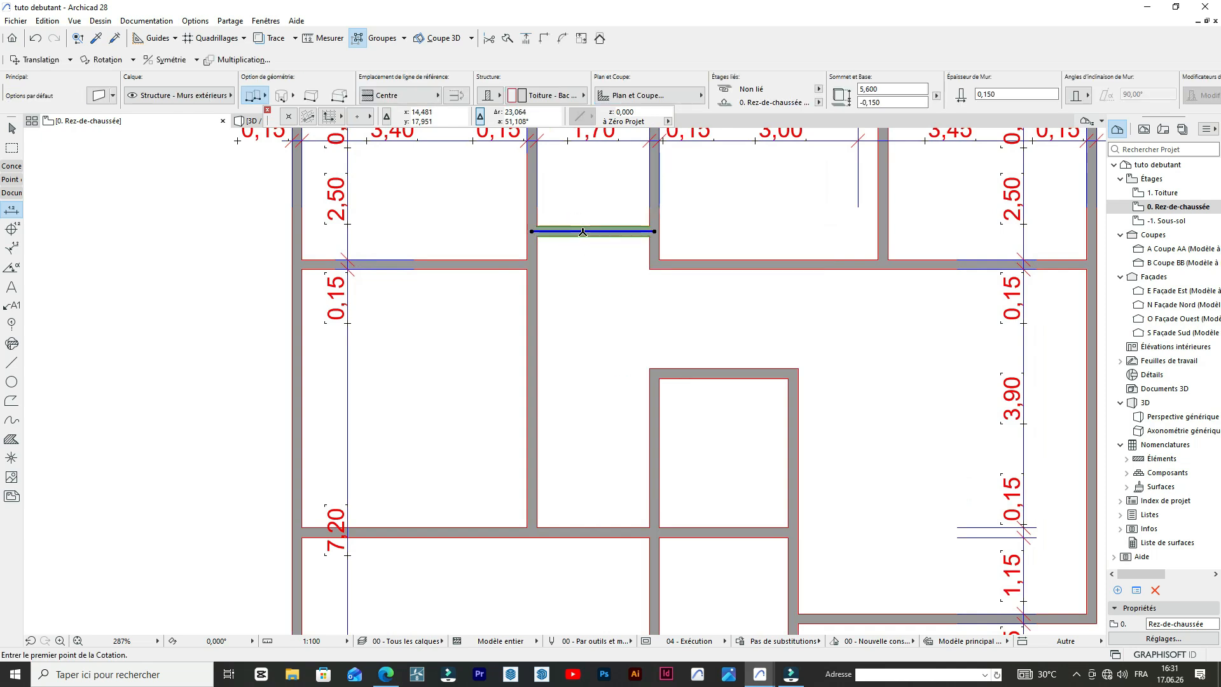
key(Delete)
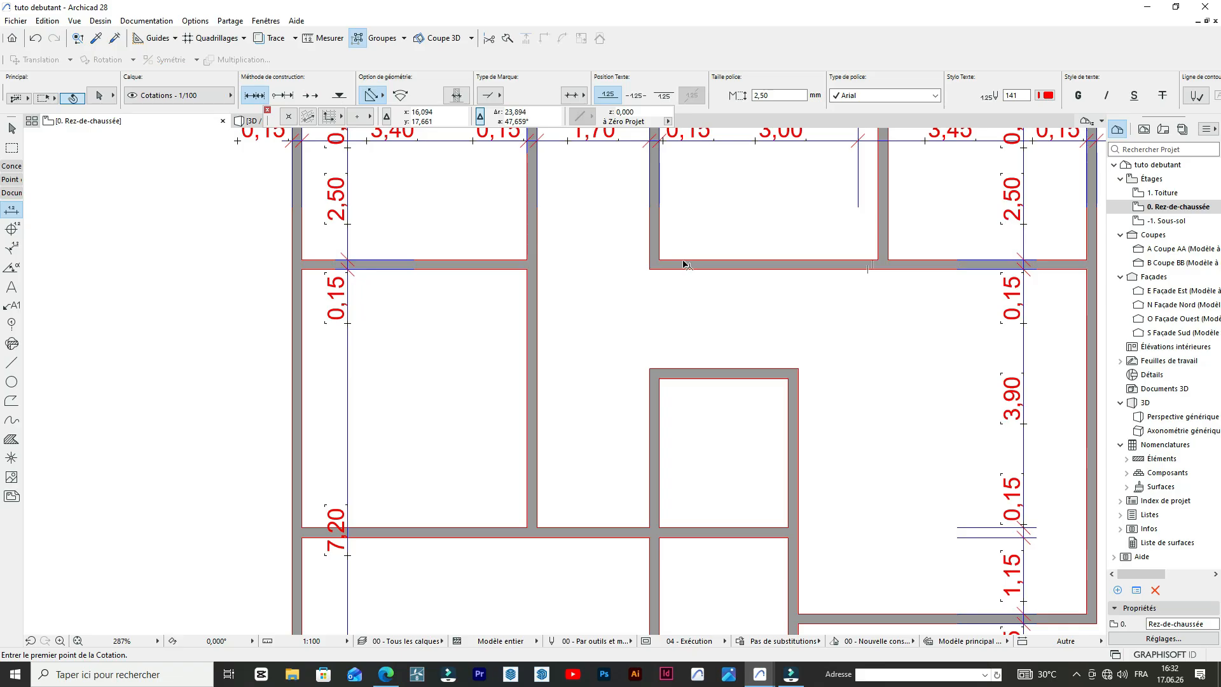
- Extend the horizontal wall below the upper-right rooms leftward to the left wall of the narrow upper room
shift+click(684, 266)
click(654, 264)
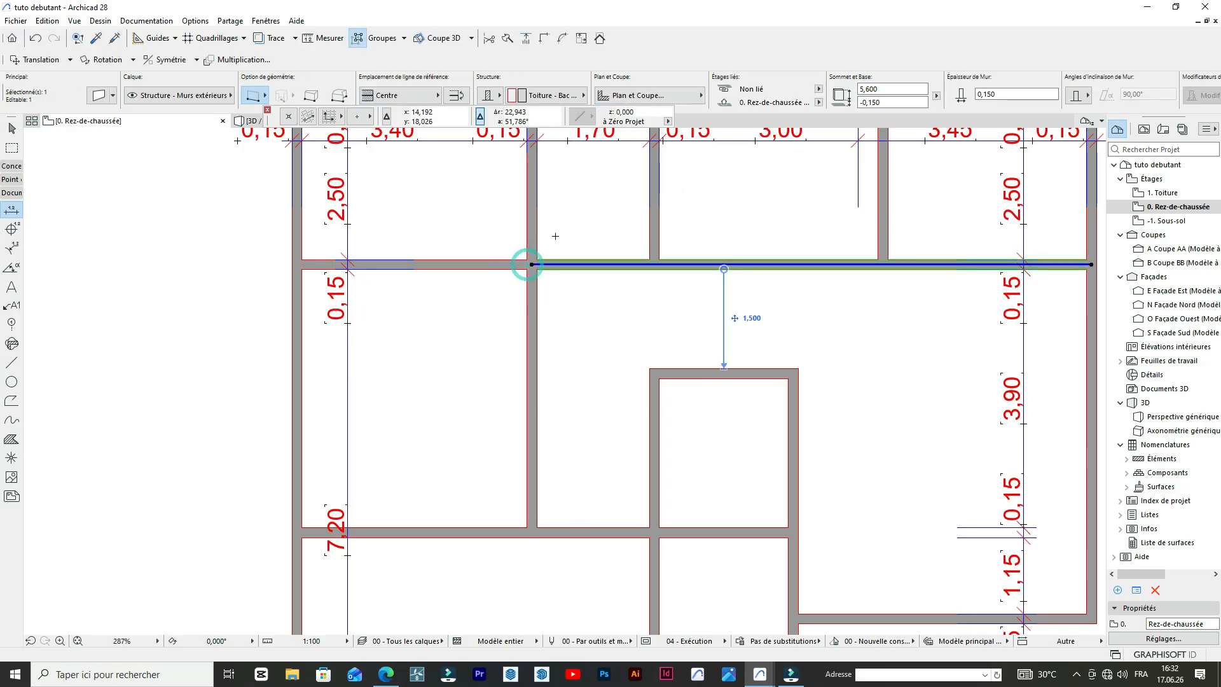
click(436, 252)
- Delete the separate horizontal wall below the upper-left room
shift+click(445, 266)
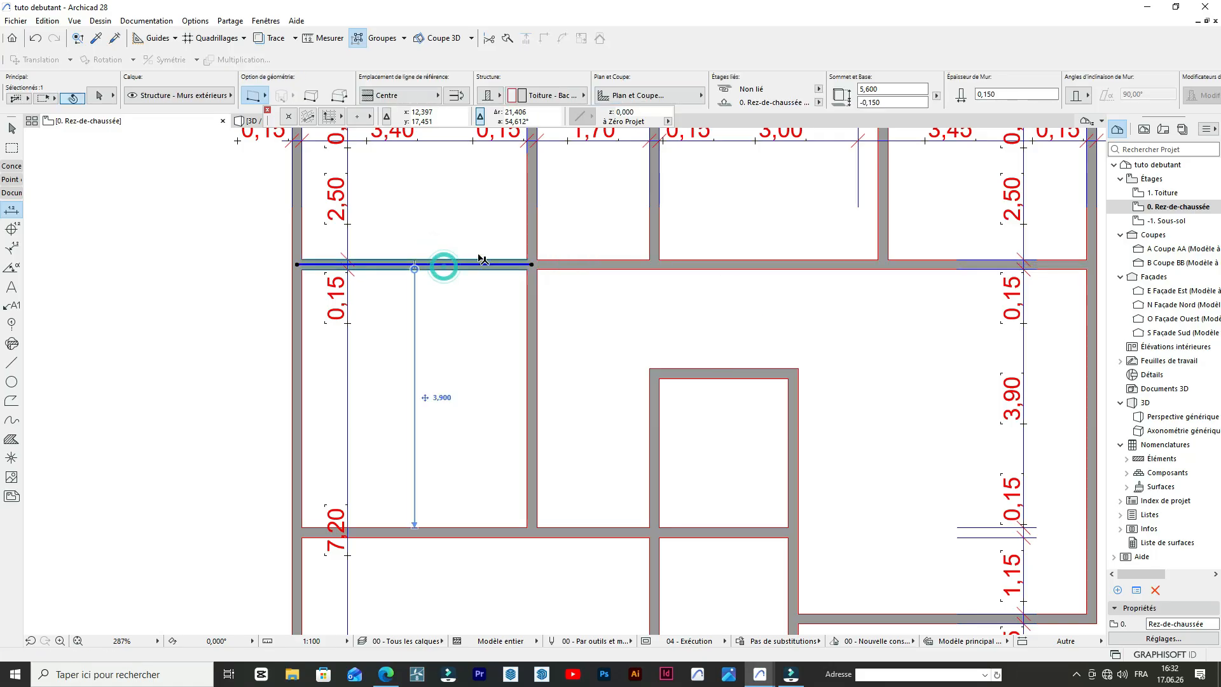
click(556, 264)
key(Delete)
- Extend the long horizontal wall below the upper rooms leftward to the left exterior wall
shift+click(568, 264)
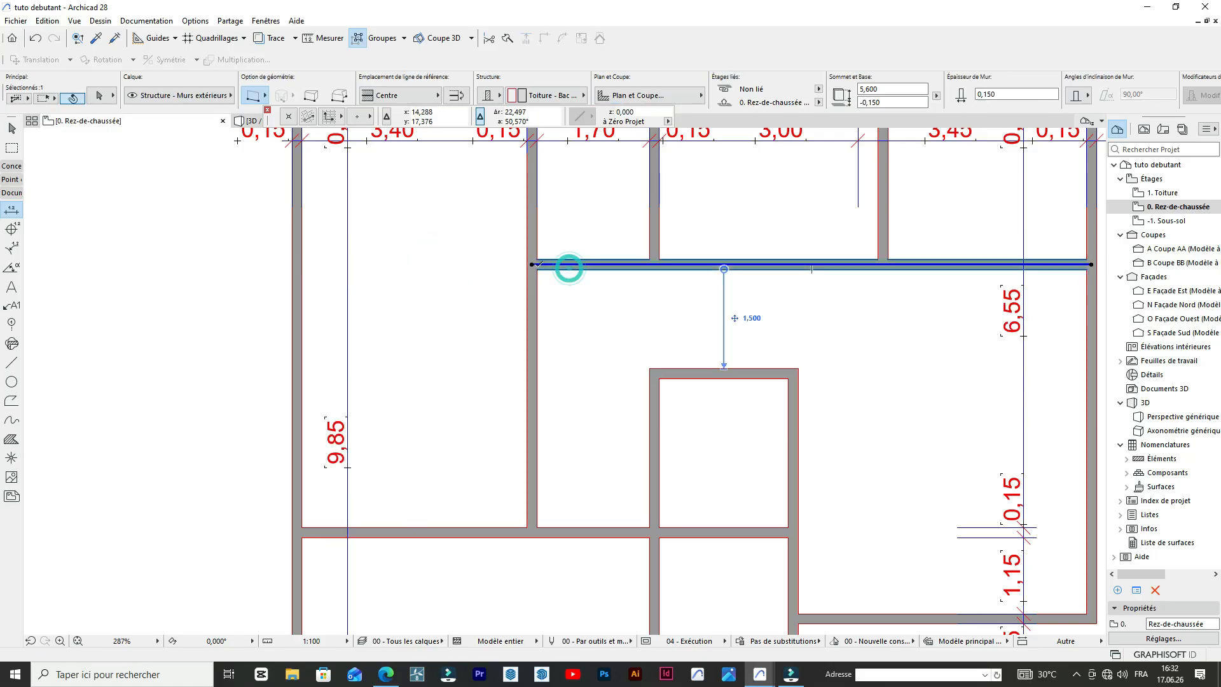
click(533, 265)
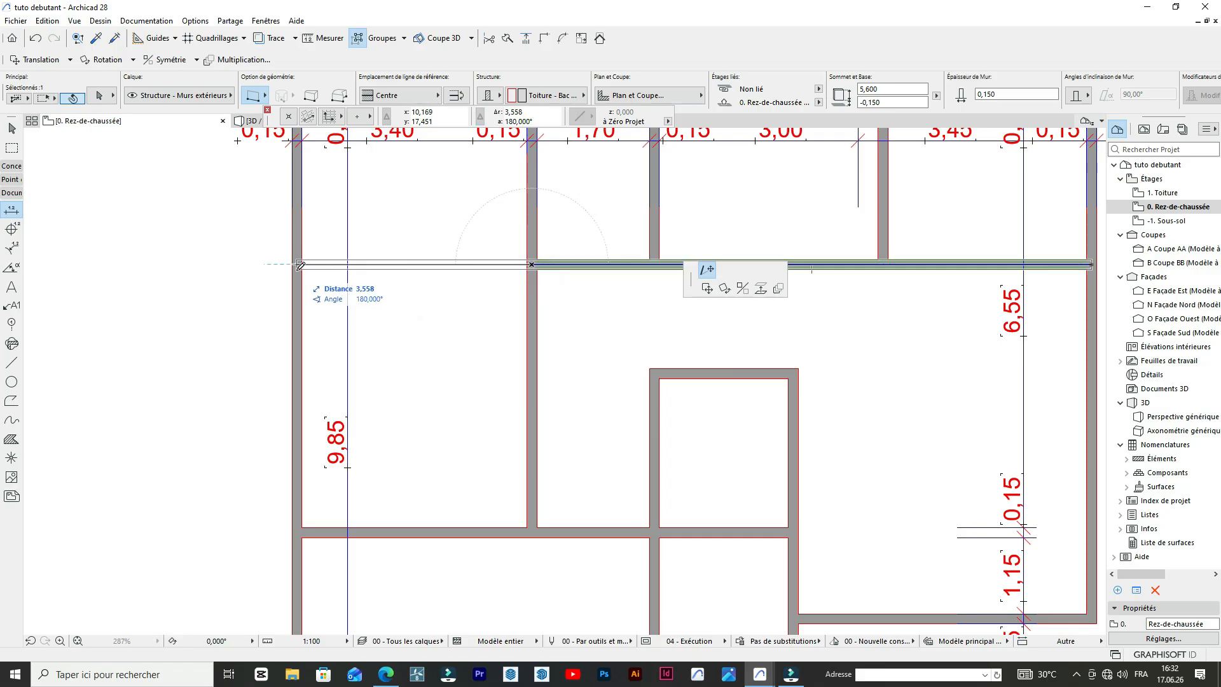
click(299, 264)
click(404, 217)
- Examine the upper row of rooms and the passage below it in the overall plan
scroll(570, 245, down, 5)
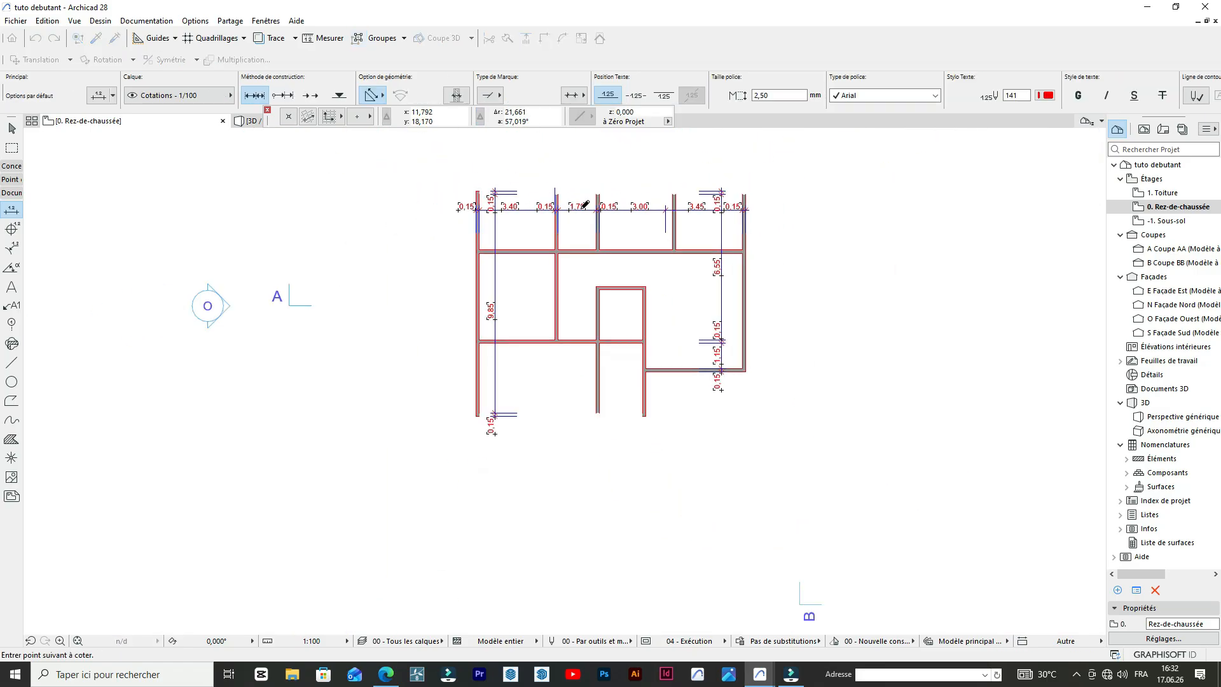
scroll(582, 207, up, 5)
scroll(579, 306, down, 5)
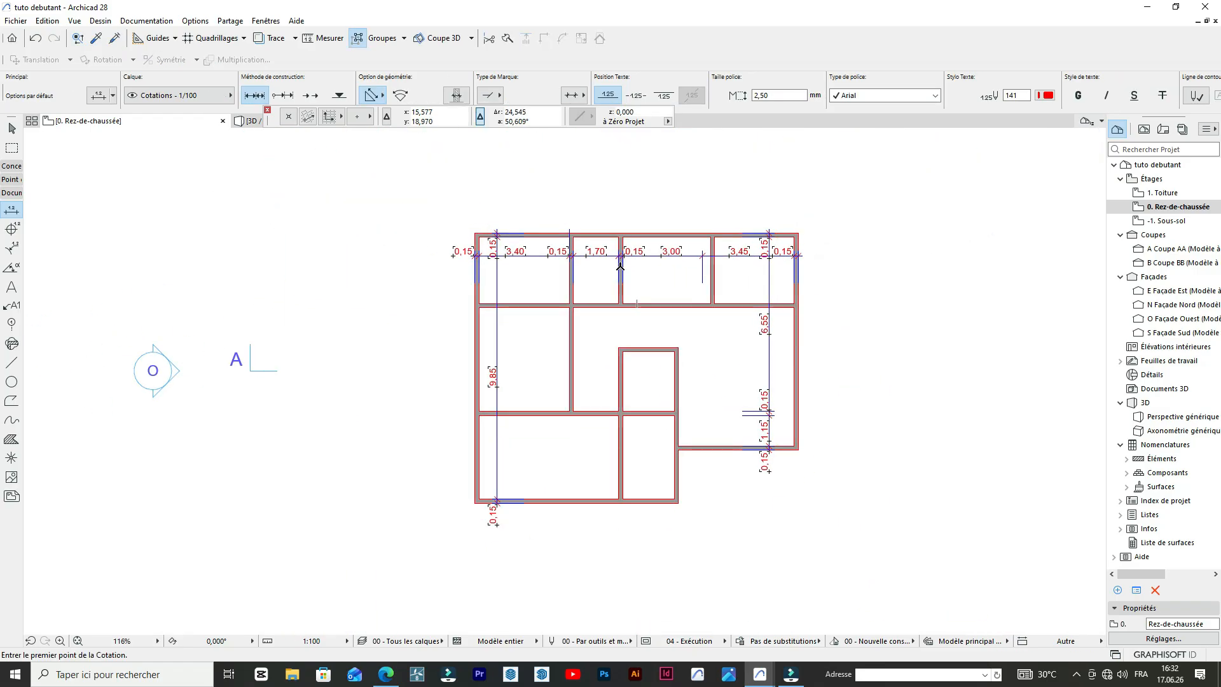
scroll(615, 265, up, 2)
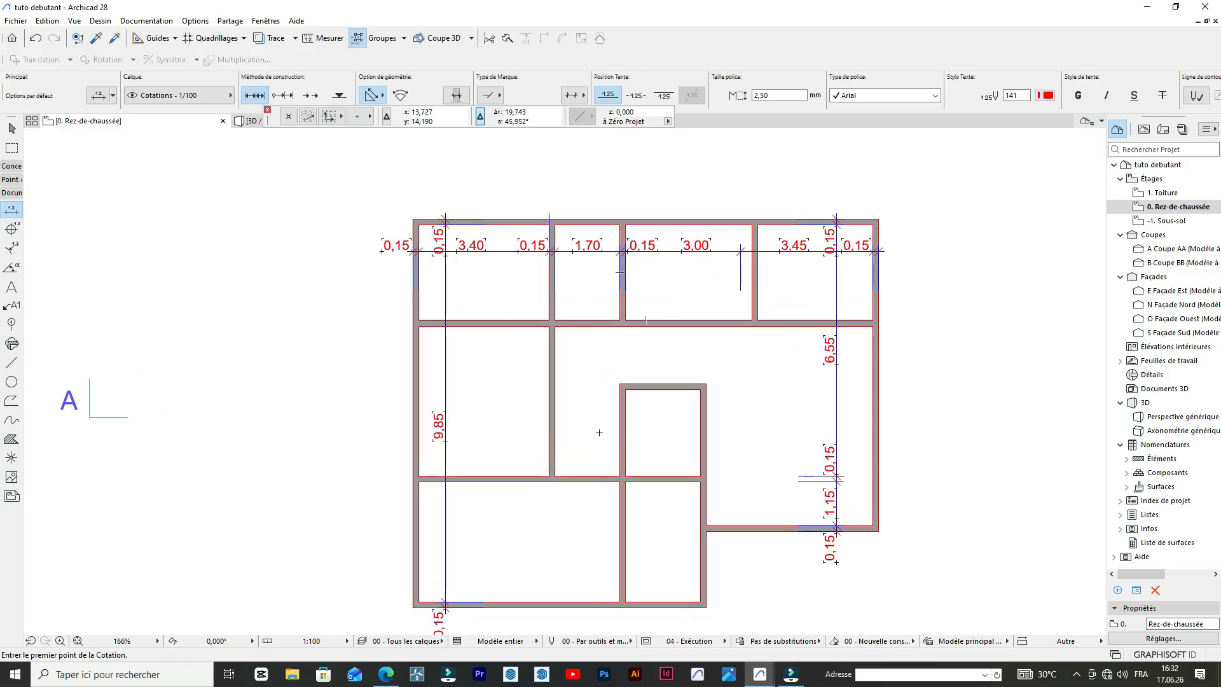
scroll(683, 310, up, 1)
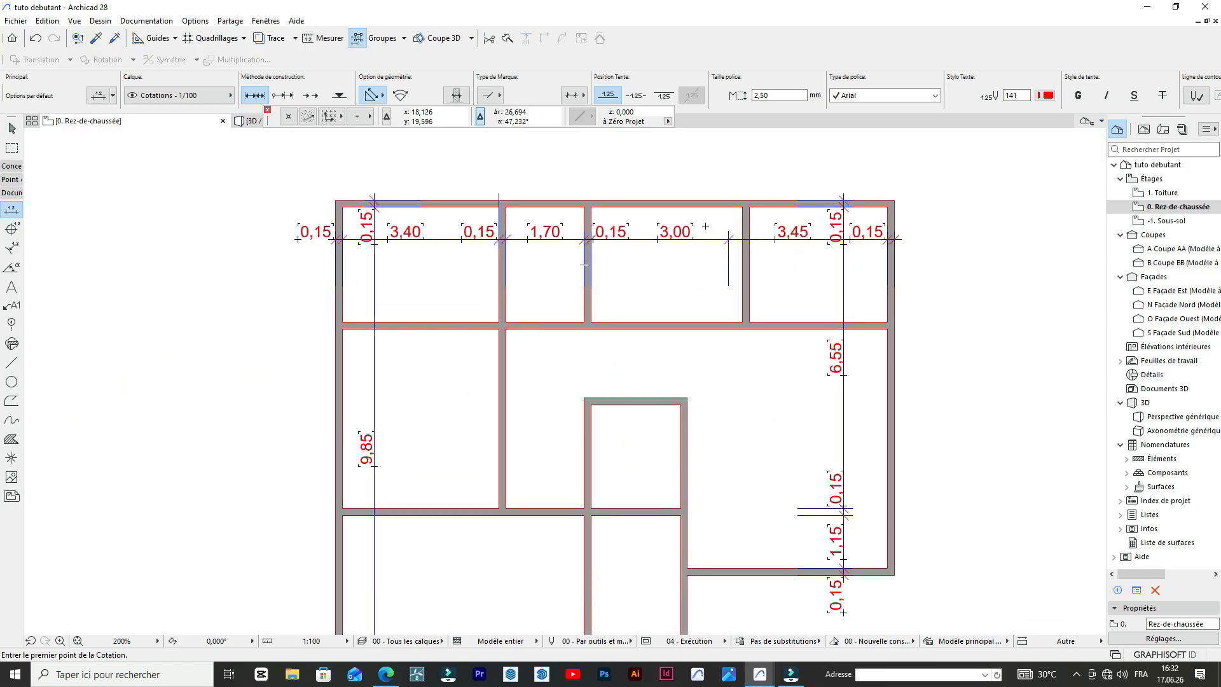
scroll(583, 264, down, 3)
scroll(614, 287, up, 2)
scroll(641, 337, down, 3)
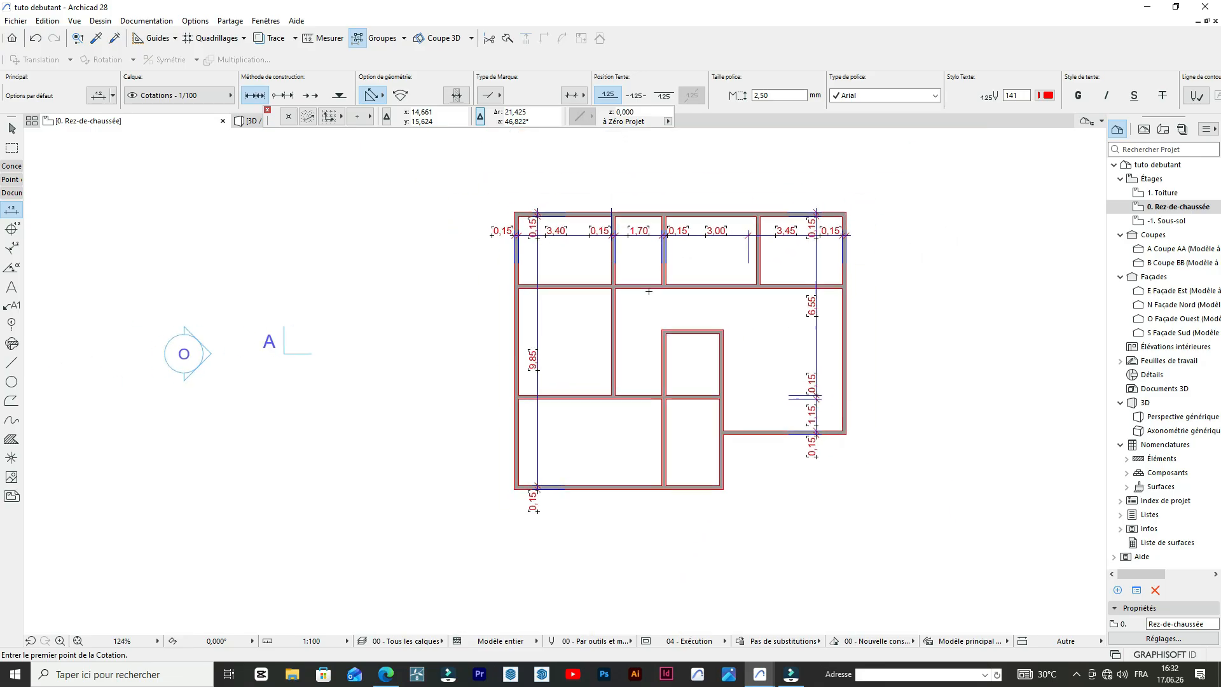
- Place a text block reading "sejour" in the large right-hand room, using the default Arial 2,00 mm text settings
scroll(628, 338, up, 2)
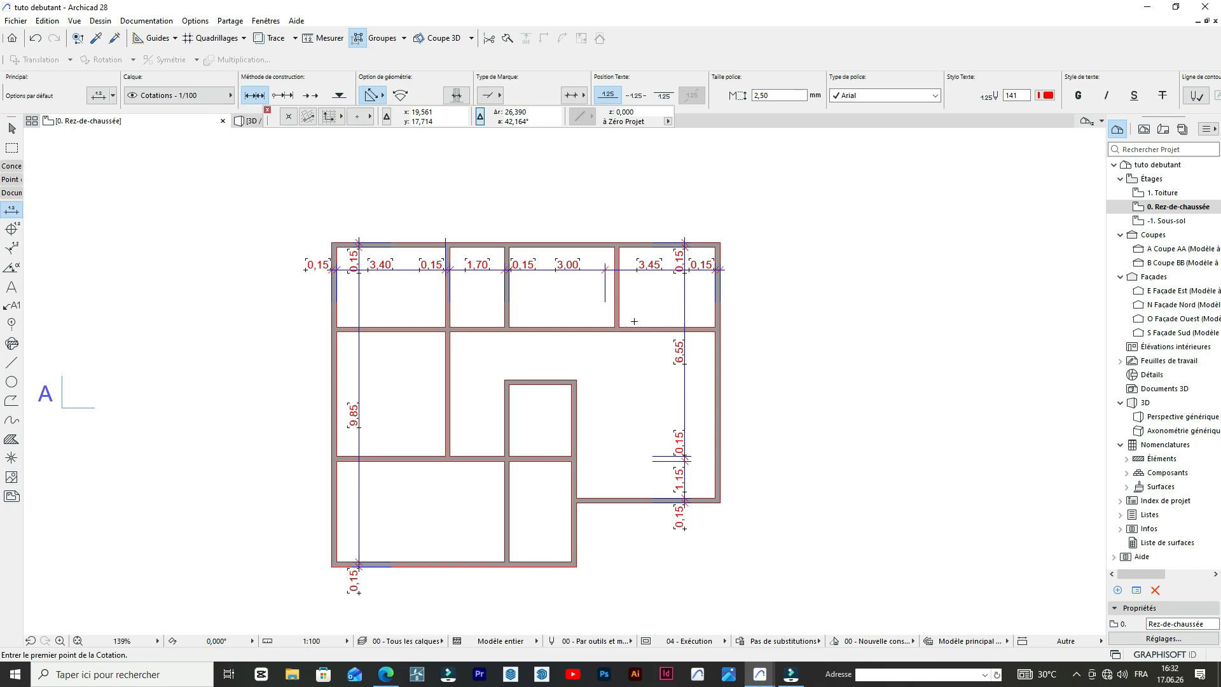
scroll(648, 328, down, 1)
scroll(697, 266, up, 1)
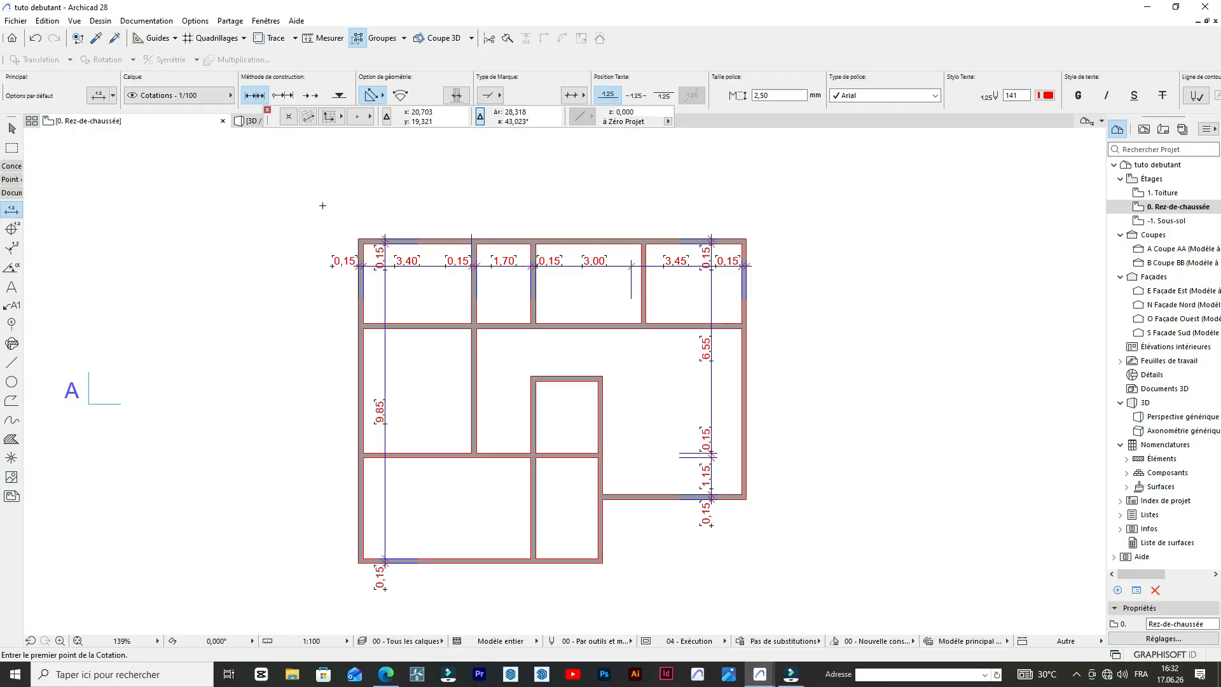
double_click(11, 290)
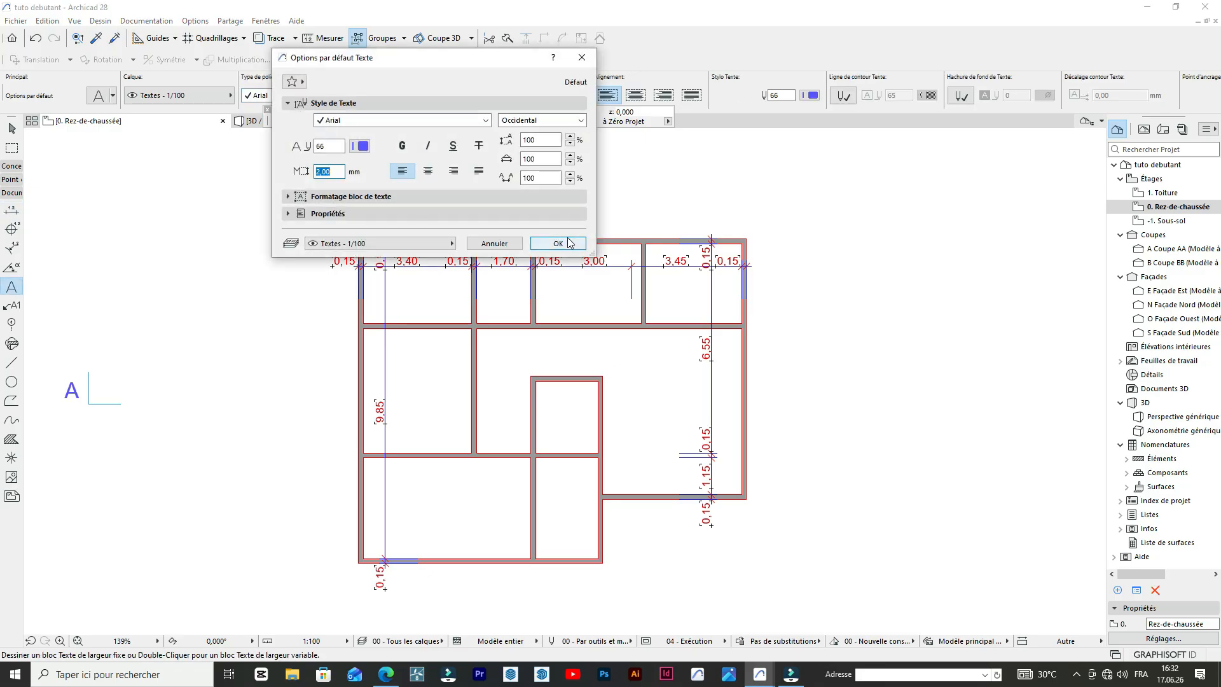
click(571, 243)
scroll(596, 330, up, 2)
click(677, 408)
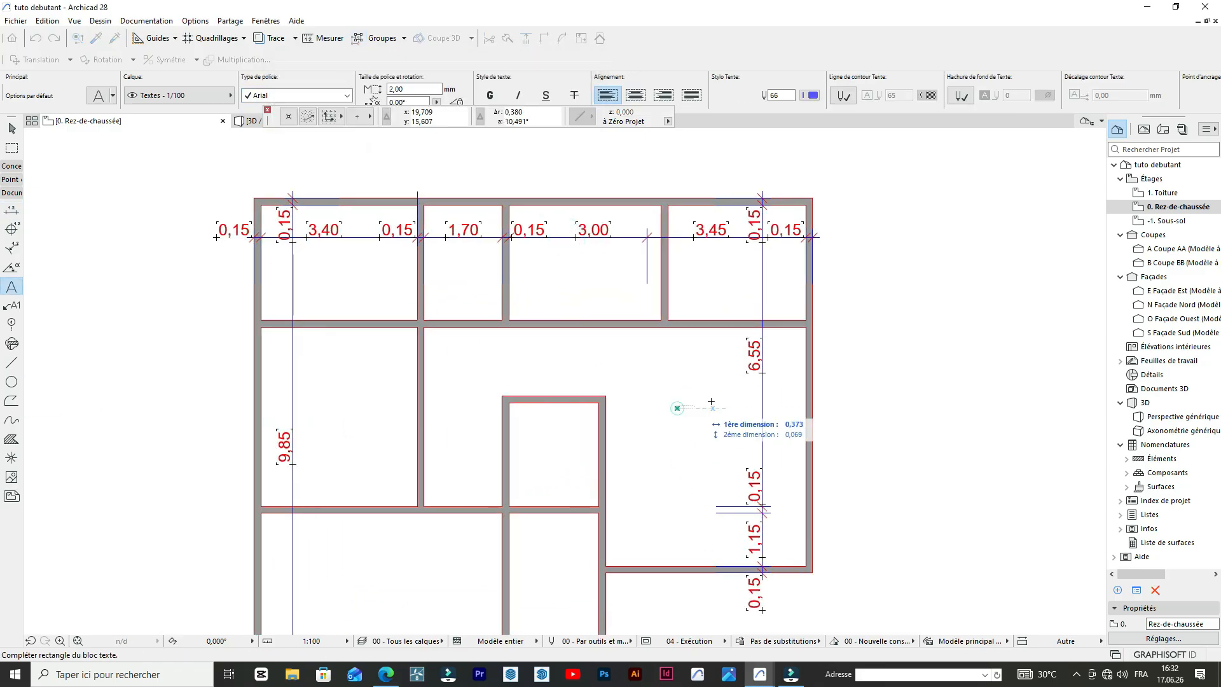
click(770, 451)
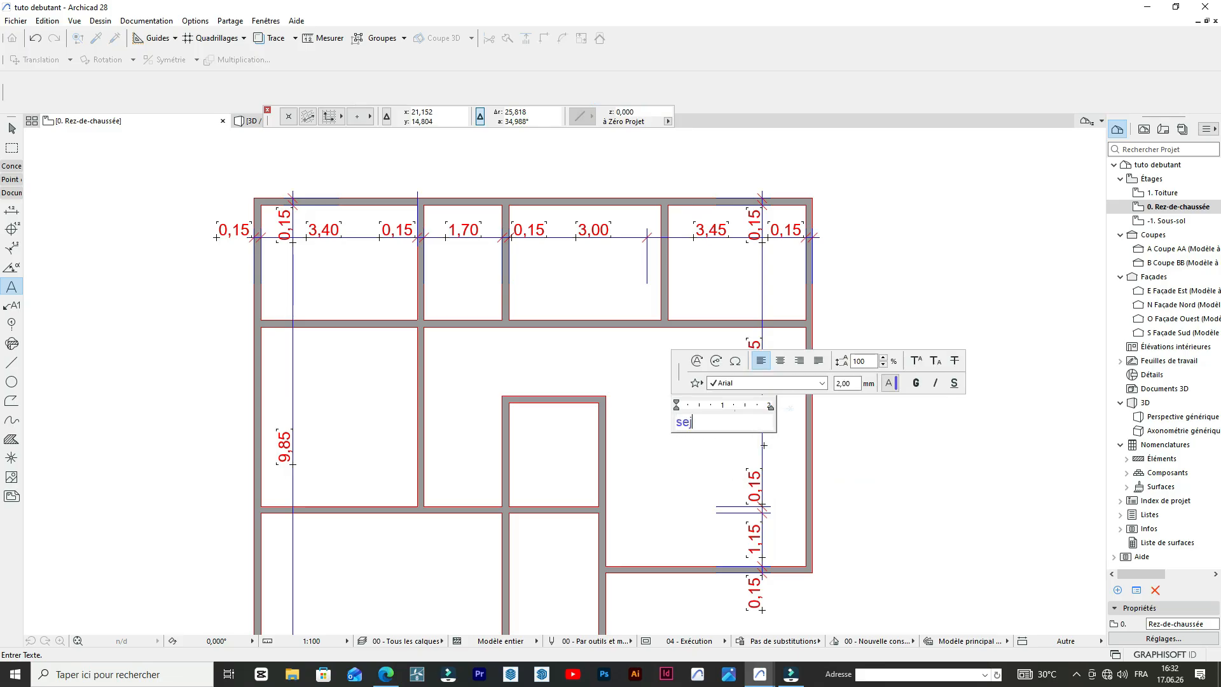
text(sejour)
click(714, 462)
- Move the "sejour" label slightly downward within its room
scroll(715, 463, down, 1)
scroll(733, 407, up, 3)
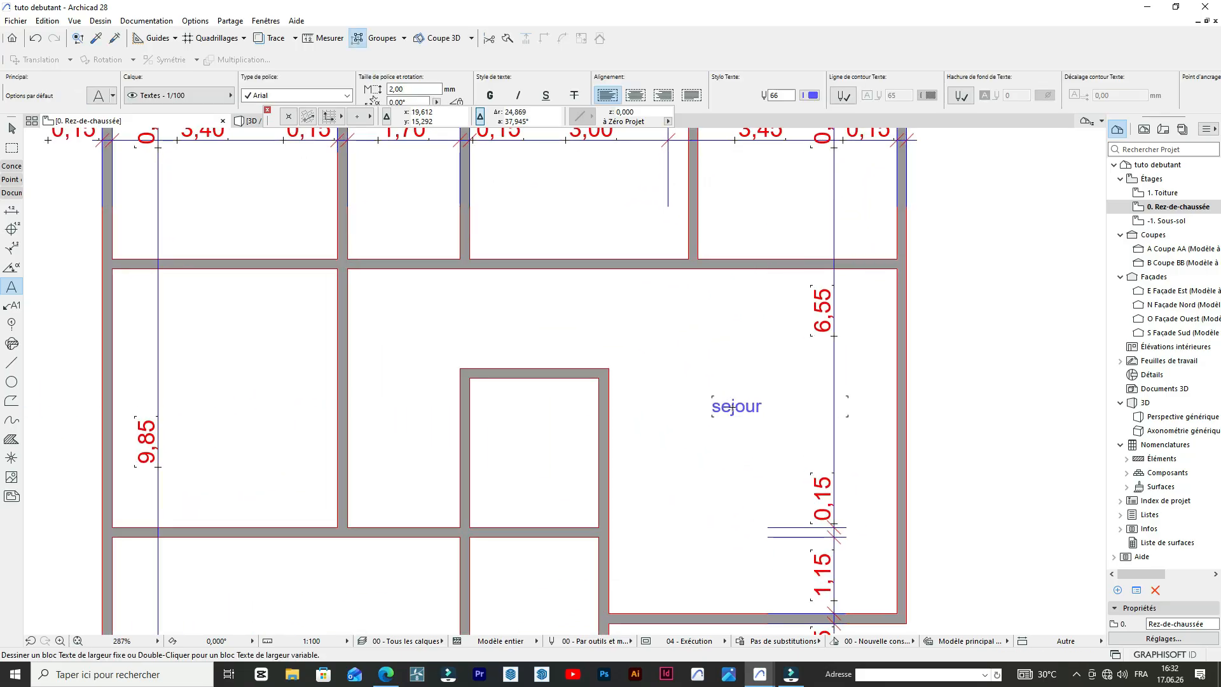
shift+click(732, 407)
key(ctrl+d)
click(732, 407)
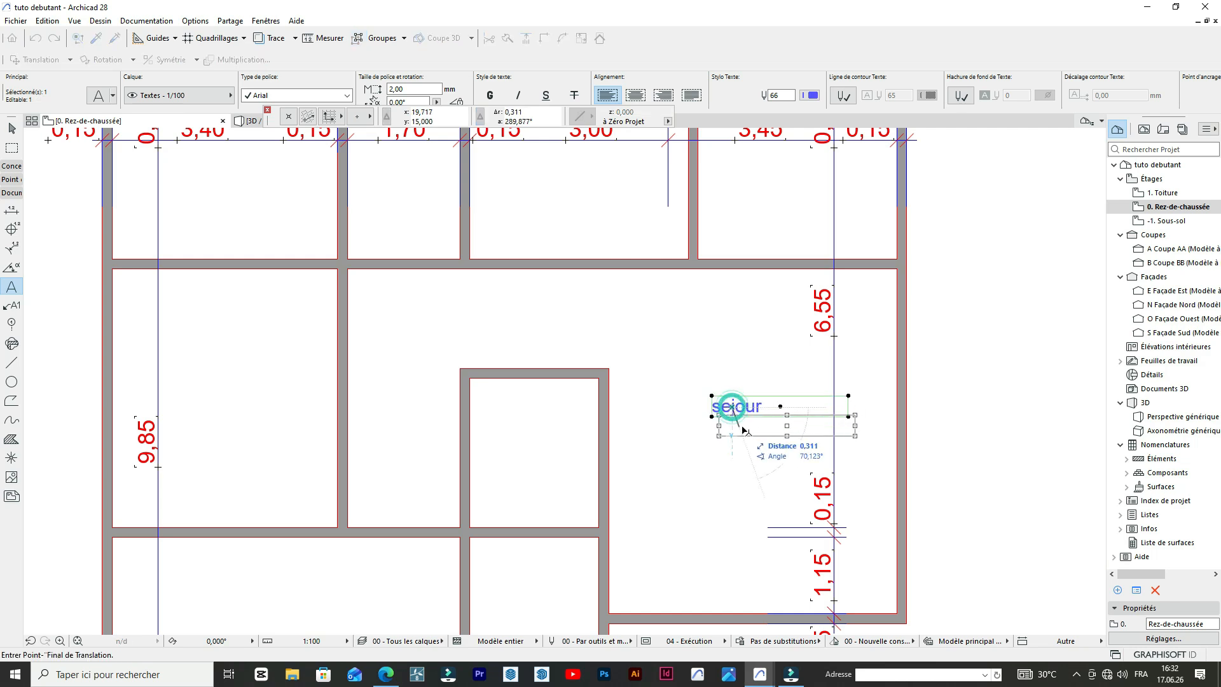
click(745, 435)
- Copy the "sejour" label into the upper-right corner room
scroll(766, 433, down, 2)
key(ctrl+shift+d)
click(761, 428)
scroll(712, 309, up, 2)
click(848, 275)
- Change the copied label in the upper-right room to "cuisine"
double_click(851, 271)
key(BackSpace)
key(BackSpace)
key(BackSpace)
key(BackSpace)
key(BackSpace)
key(BackSpace)
text(cuisin)
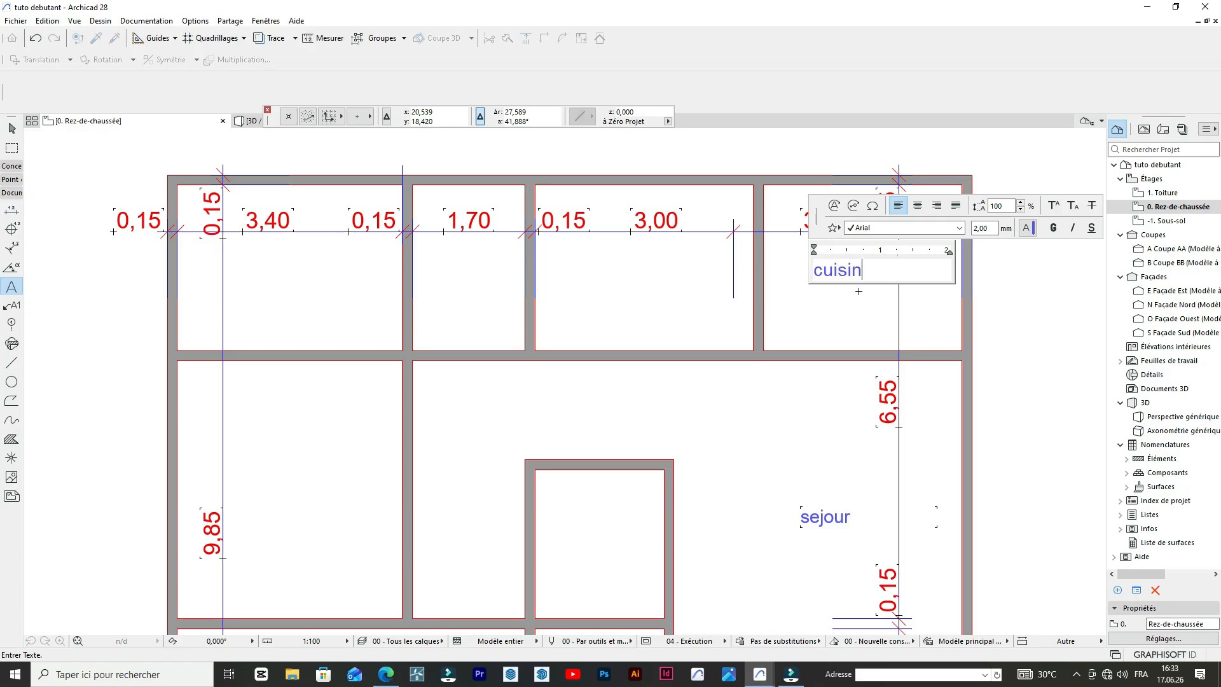
text(e)
click(940, 356)
- Copy the "cuisine" label into the large lower-left room
scroll(799, 362, down, 3)
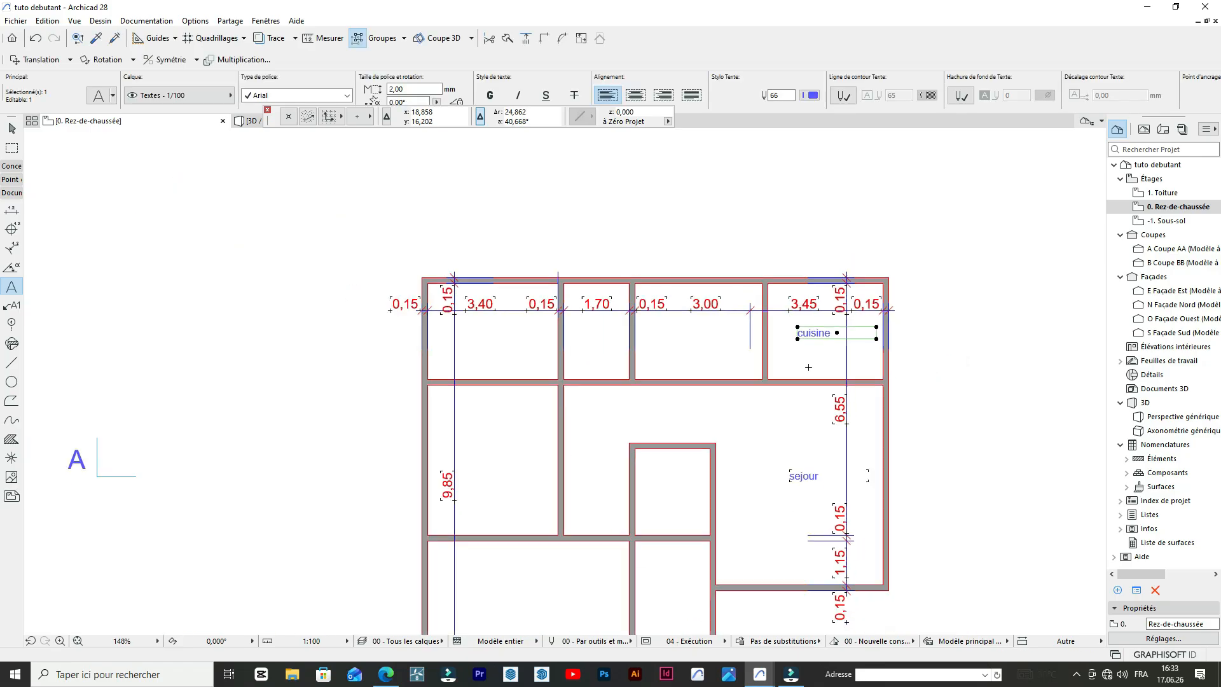
scroll(799, 363, up, 2)
key(ctrl+shift+d)
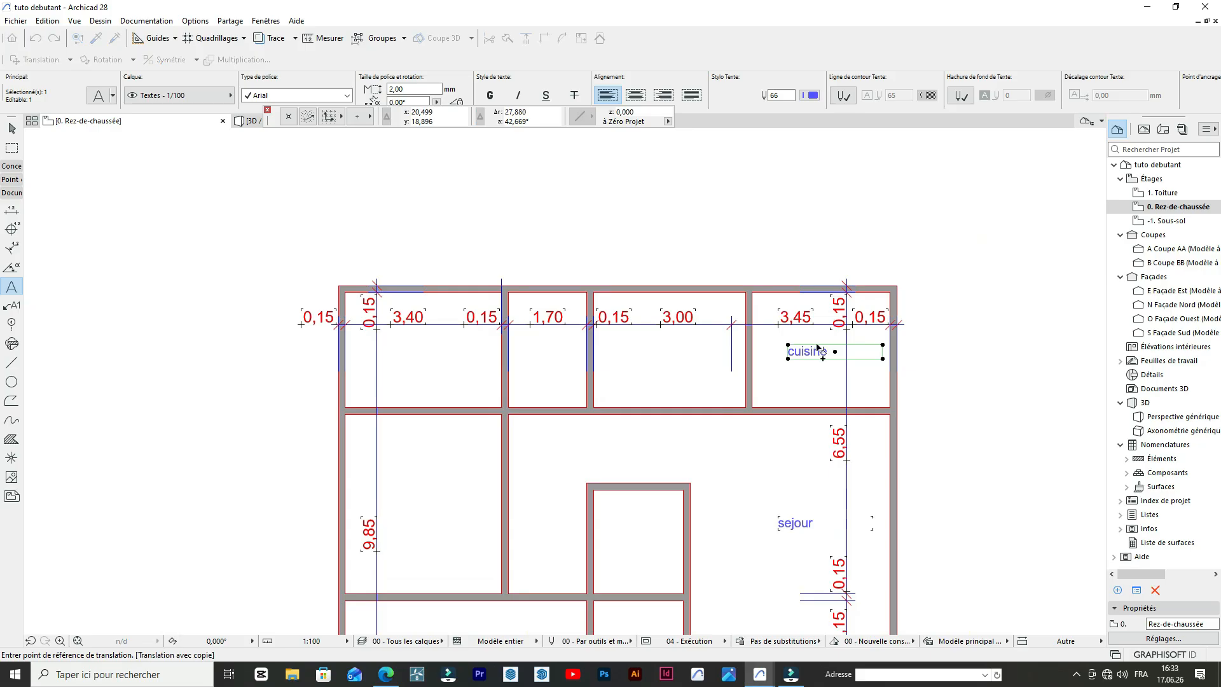
click(818, 350)
scroll(700, 444, up, 3)
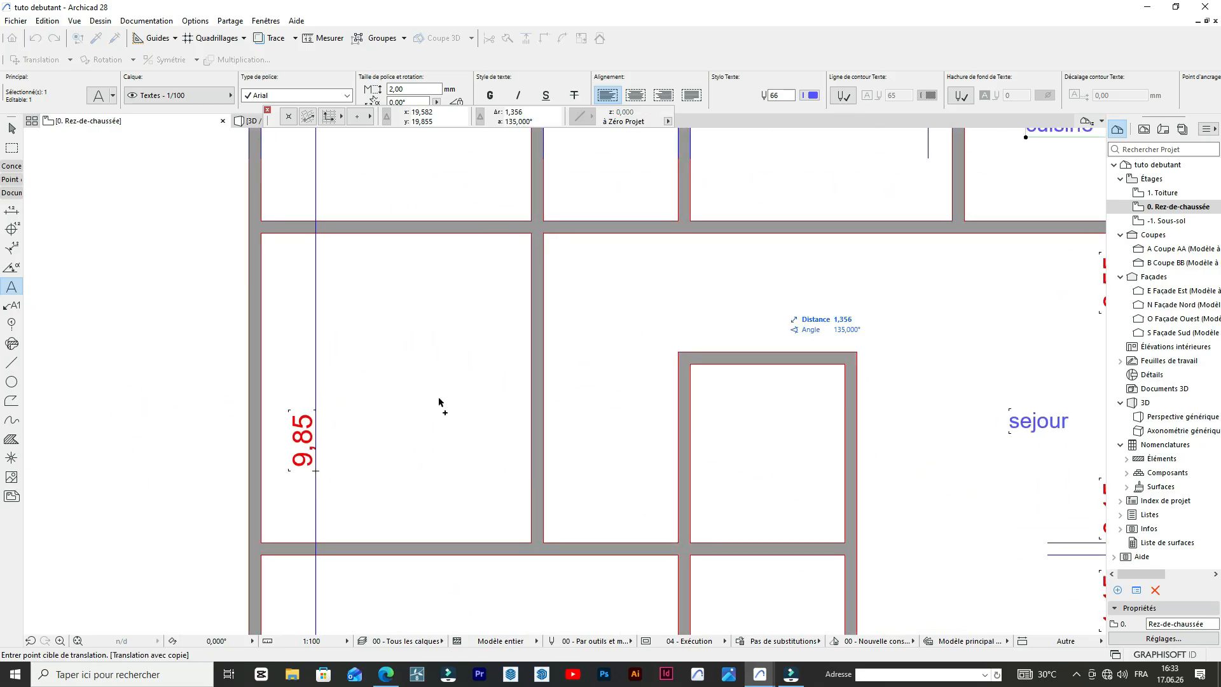
scroll(586, 269, down, 2)
click(537, 496)
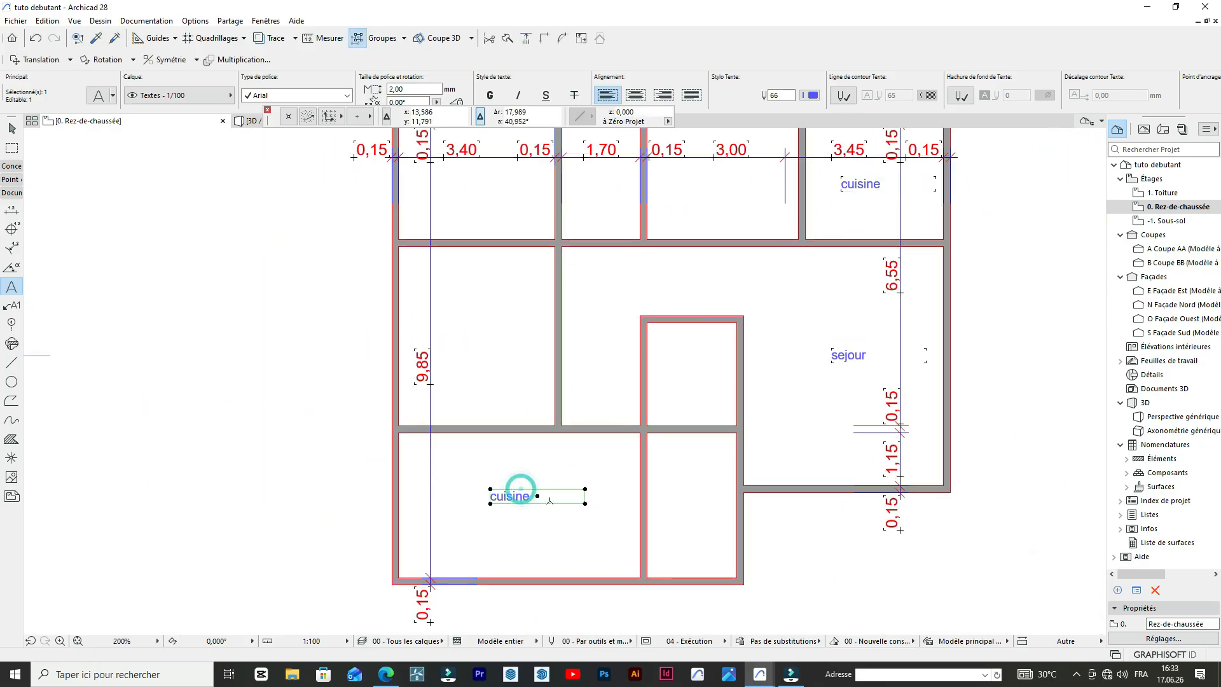
- Change the label in the lower-left room to "chambre principale"
double_click(549, 499)
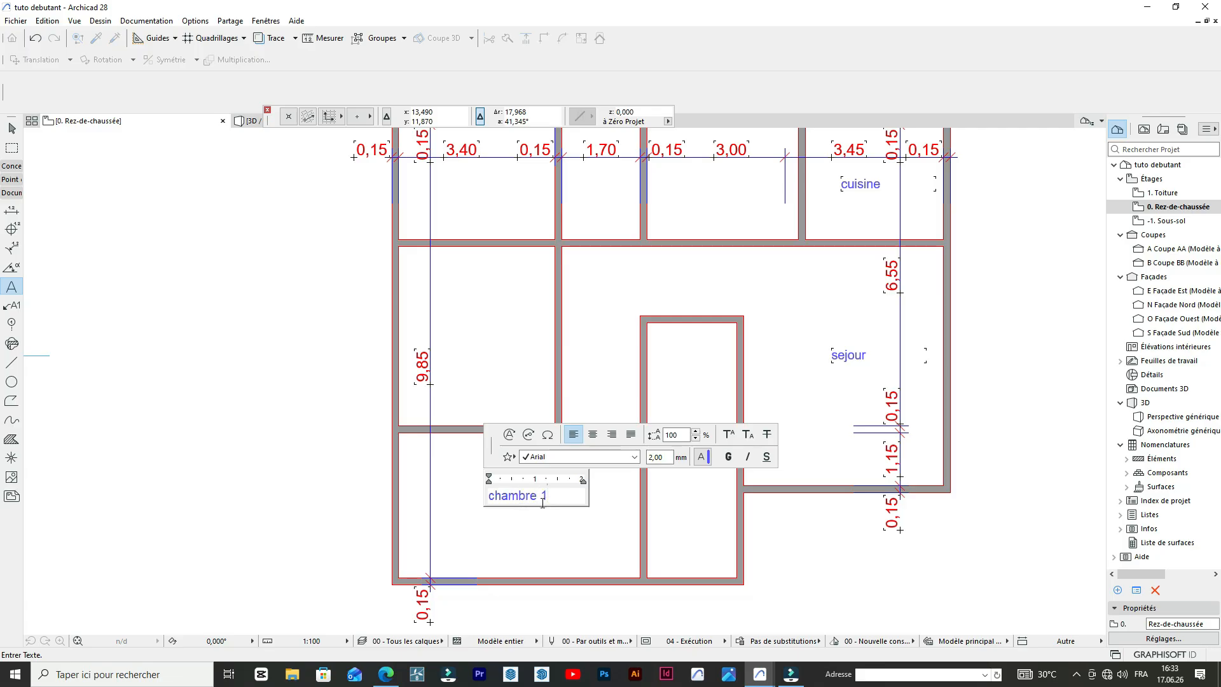
key(BackSpace)
text(principzale)
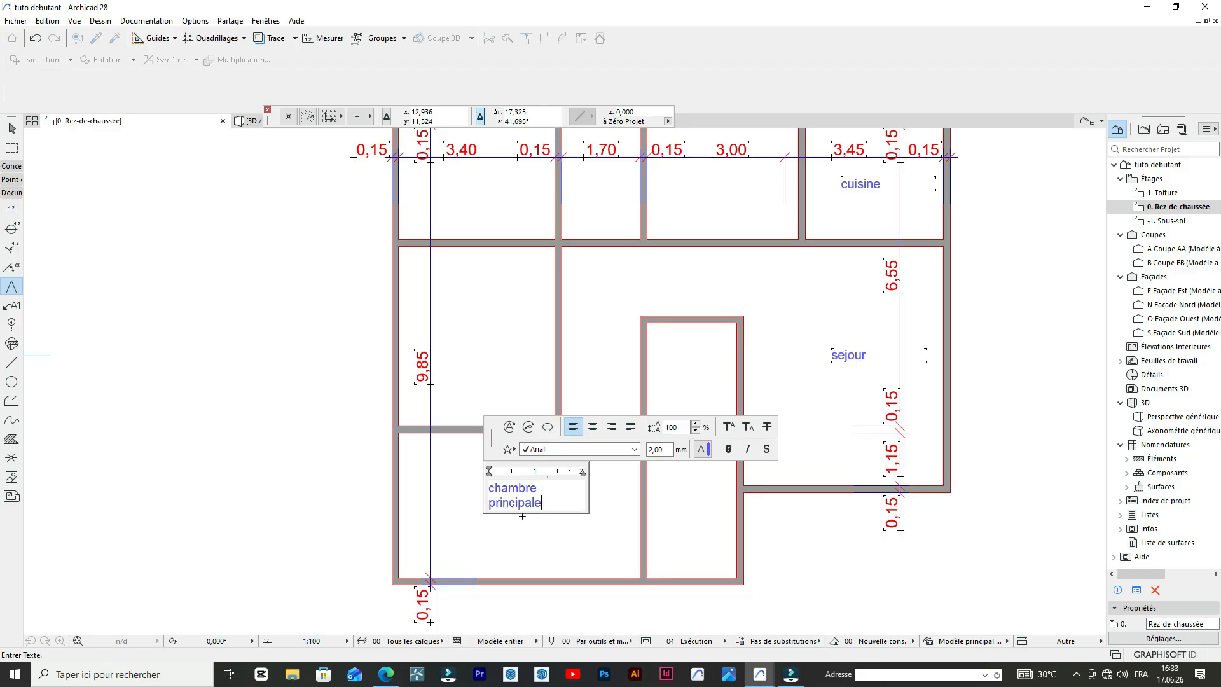
click(600, 519)
- Copy the "chambre principale" label into the middle-left room
key(ctrl+shift+d)
click(552, 505)
scroll(562, 522, down, 2)
scroll(559, 502, up, 1)
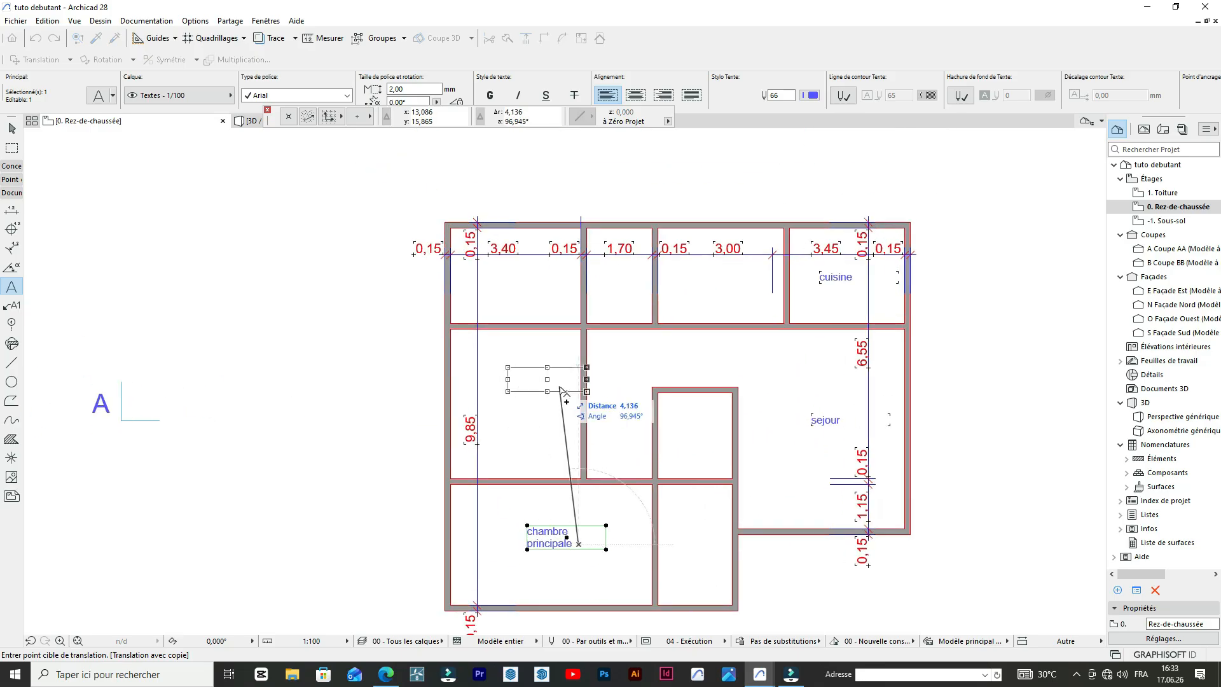
click(541, 405)
- Change the copied label in the middle-left room to "chambre 1"
scroll(541, 404, up, 2)
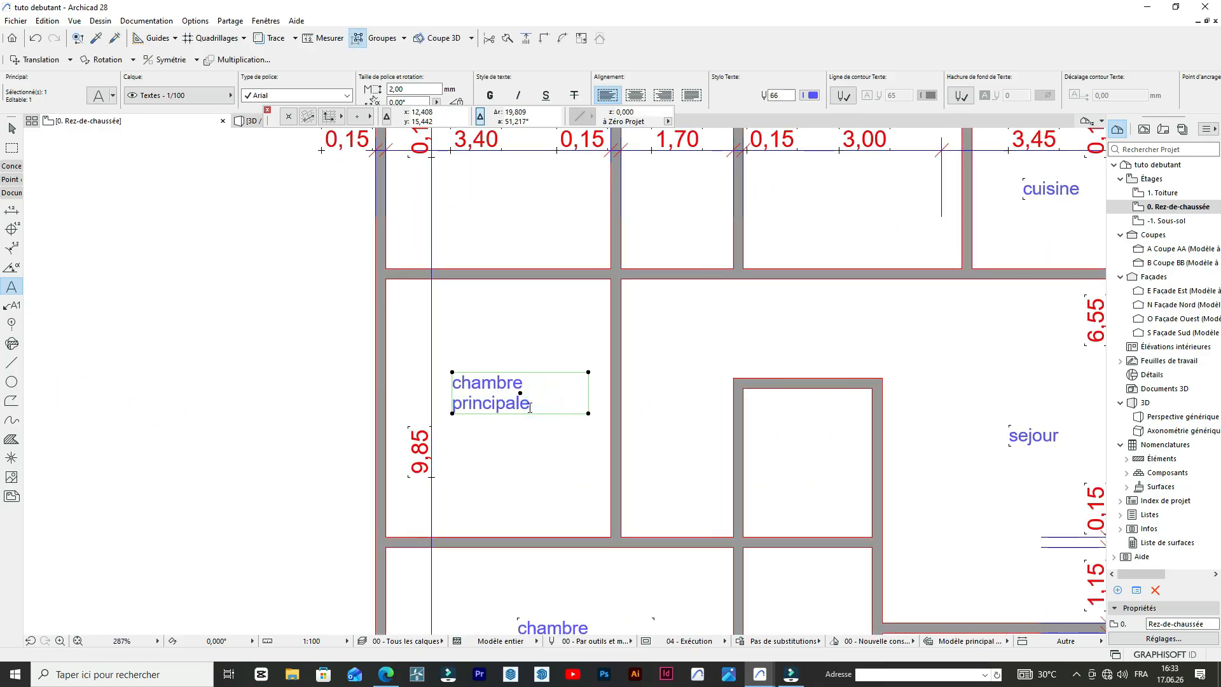
double_click(529, 407)
key(BackSpace)
key(BackSpace)
key(BackSpace)
key(BackSpace)
key(BackSpace)
key(BackSpace)
key(BackSpace)
key(BackSpace)
key(BackSpace)
key(BackSpace)
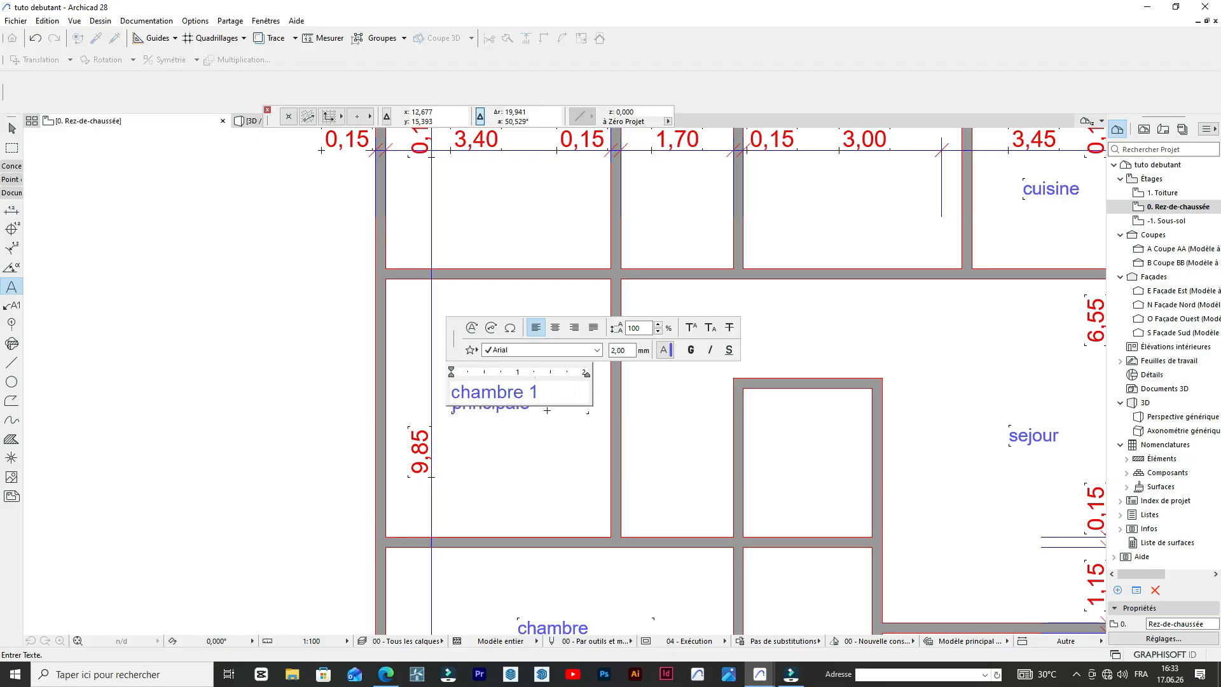
click(538, 424)
- Copy the "chambre 1" label straight up into the upper-left room and clear the selection
scroll(582, 402, down, 3)
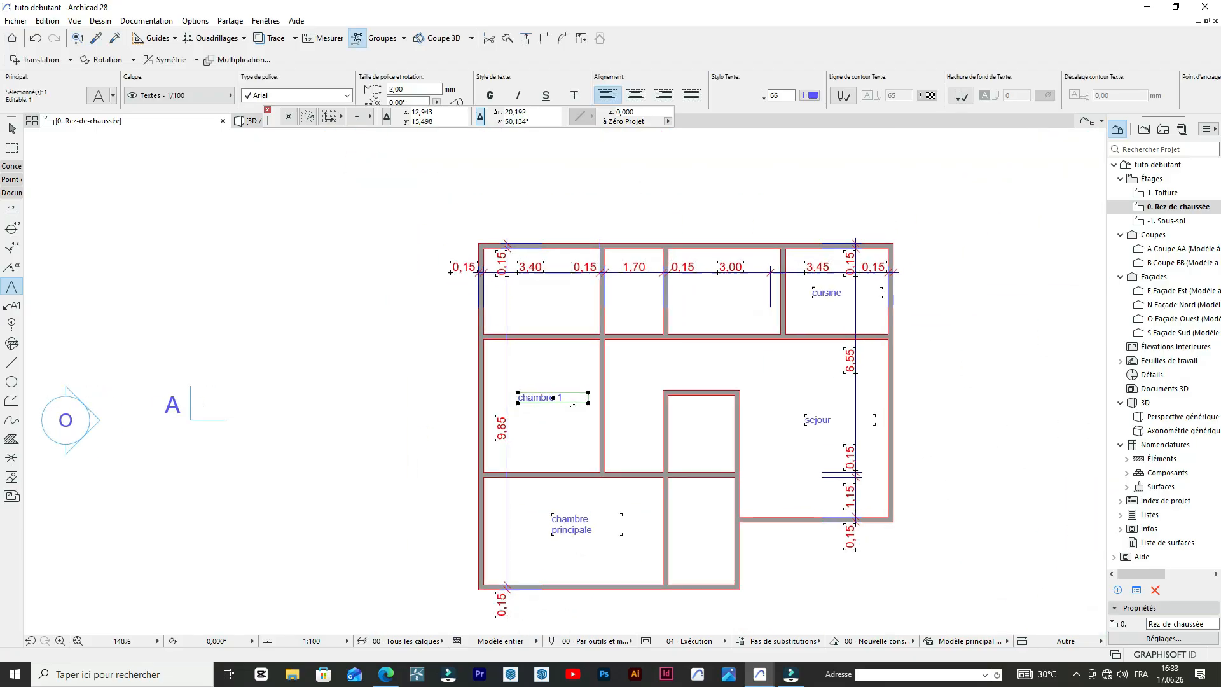
key(Escape)
key(ctrl+shift+d)
click(584, 398)
scroll(573, 279, up, 3)
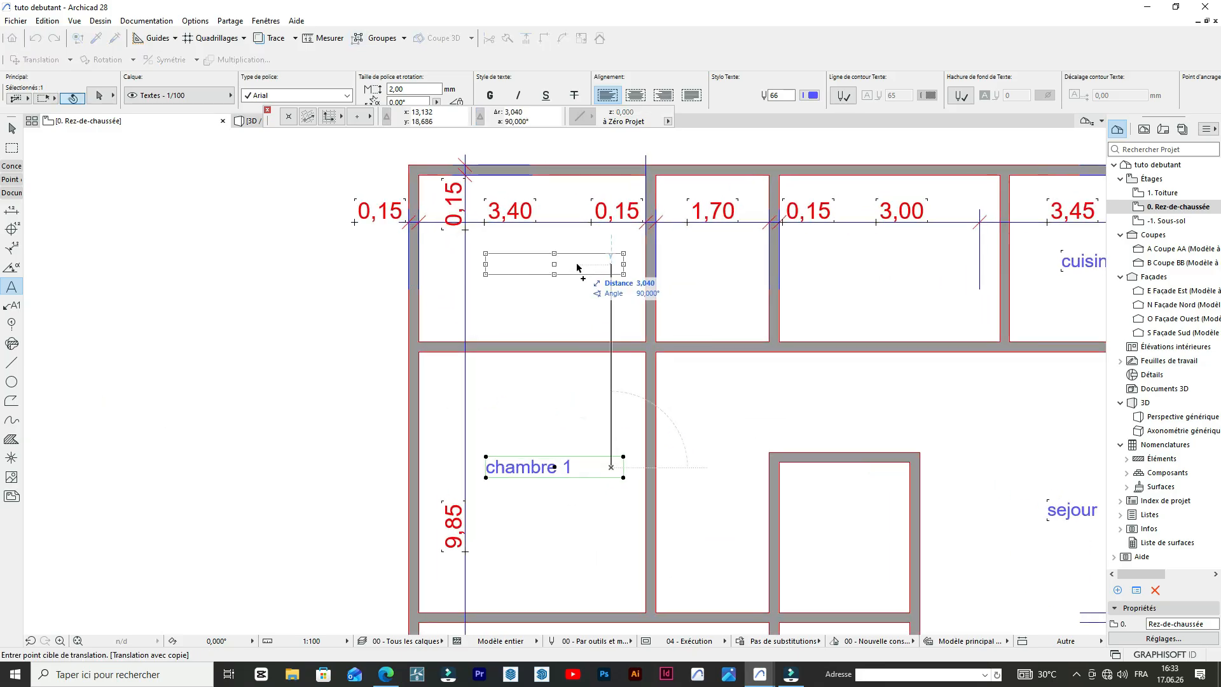
click(574, 264)
scroll(722, 283, down, 4)
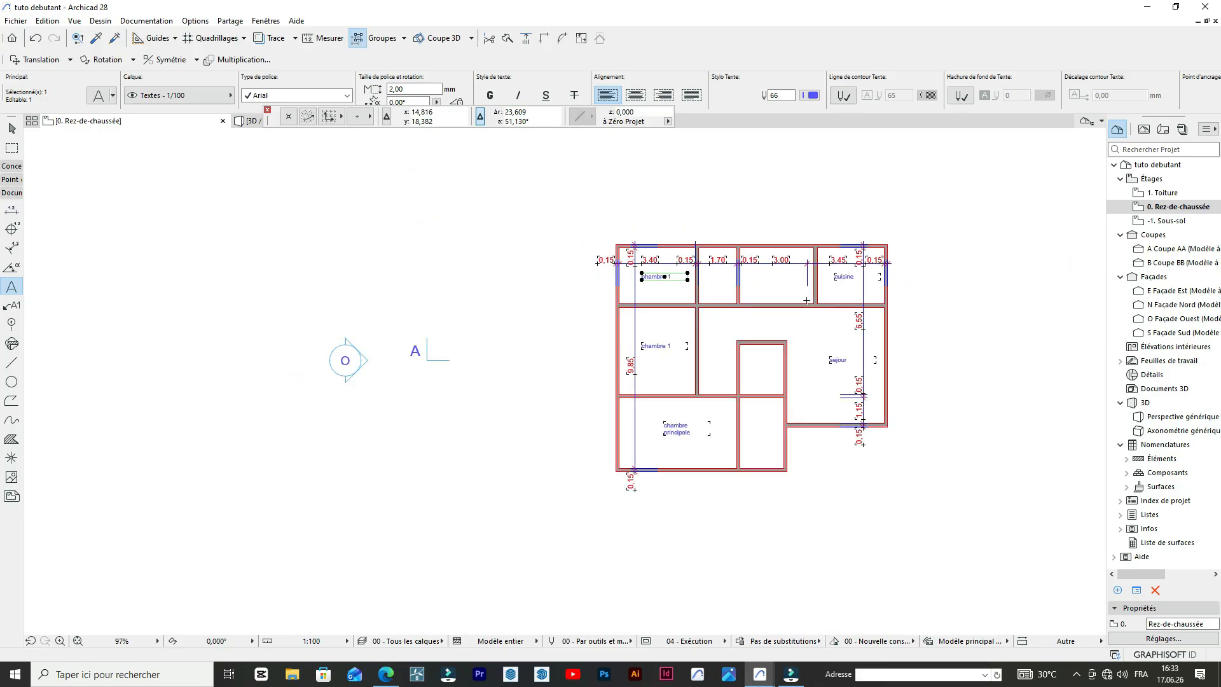
scroll(743, 270, up, 3)
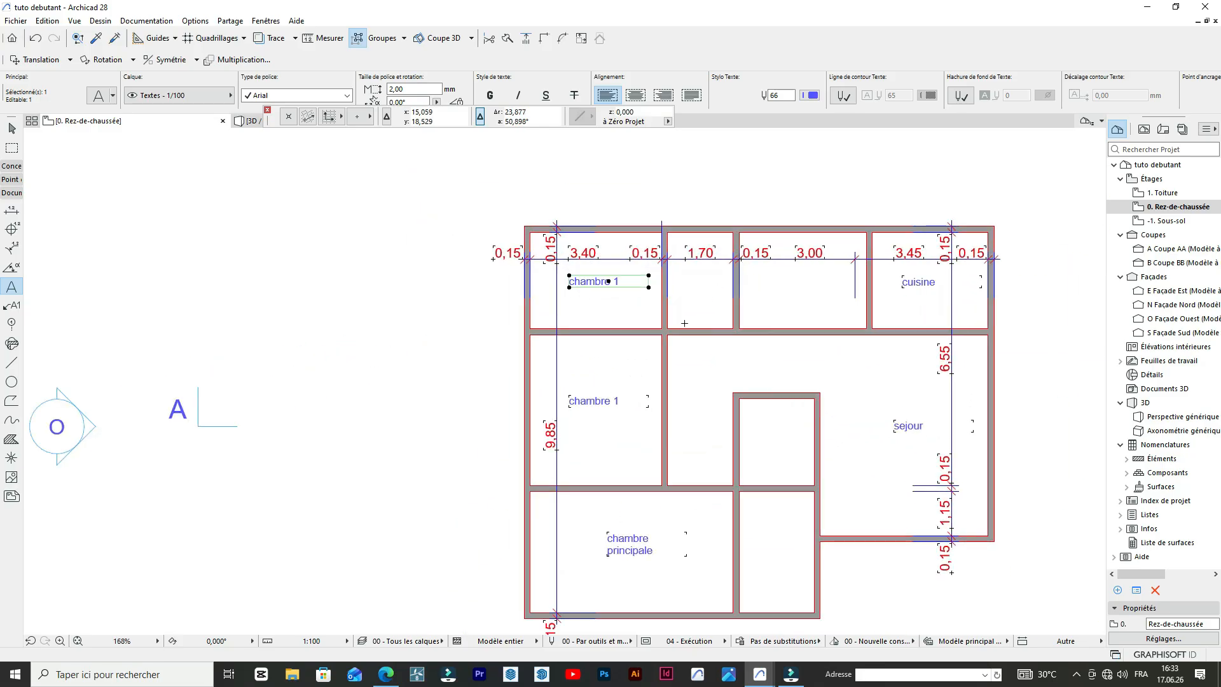
scroll(684, 323, up, 4)
key(Escape)
- Copy the long horizontal wall below the upper rooms 1,5 m straight down
scroll(649, 322, down, 5)
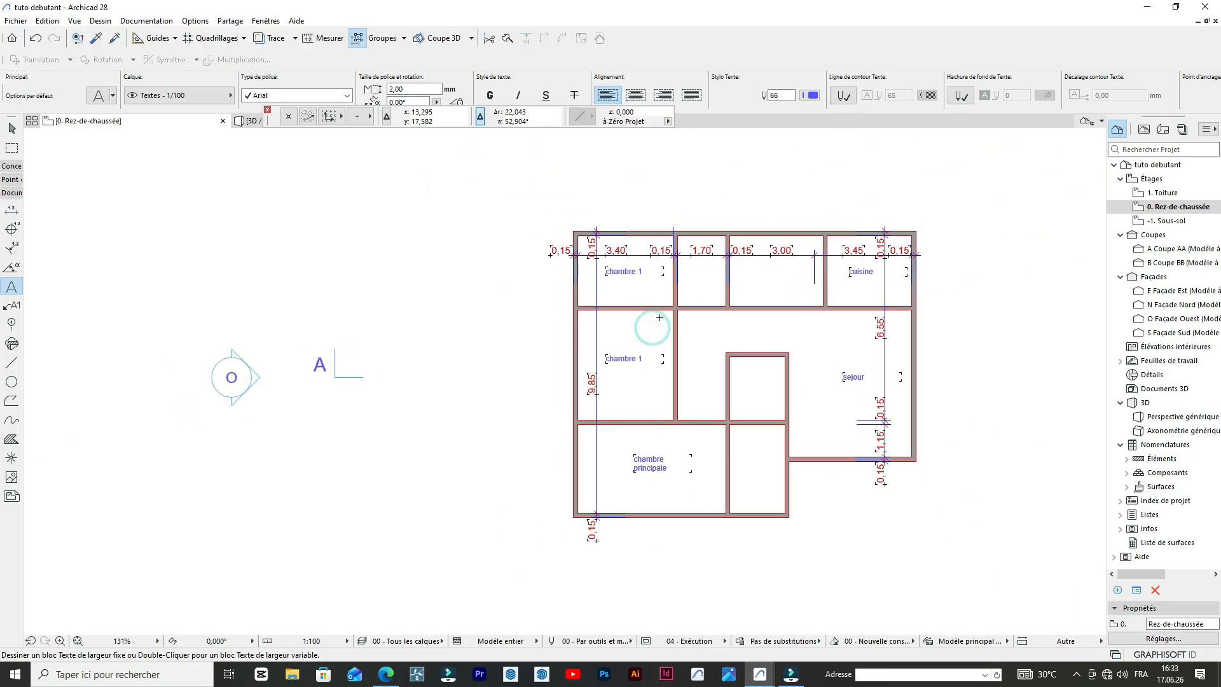
scroll(658, 320, up, 4)
shift+click(665, 297)
key(ctrl+d)
key(ctrl)
click(665, 296)
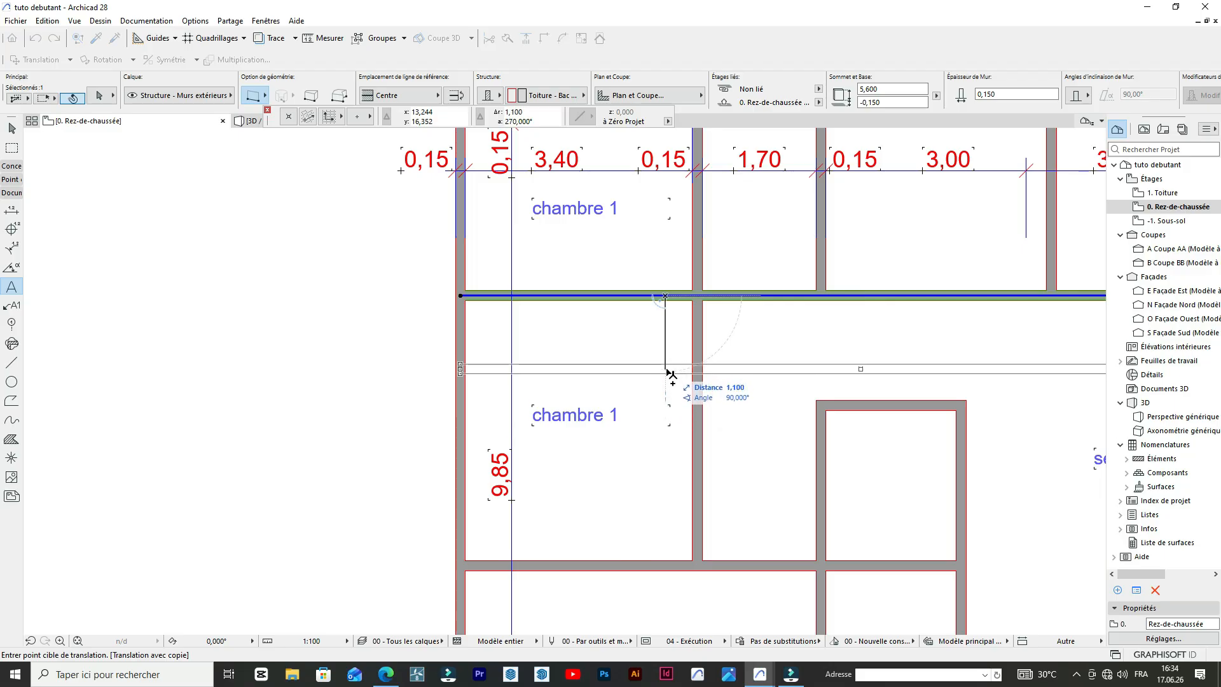
key(Tab)
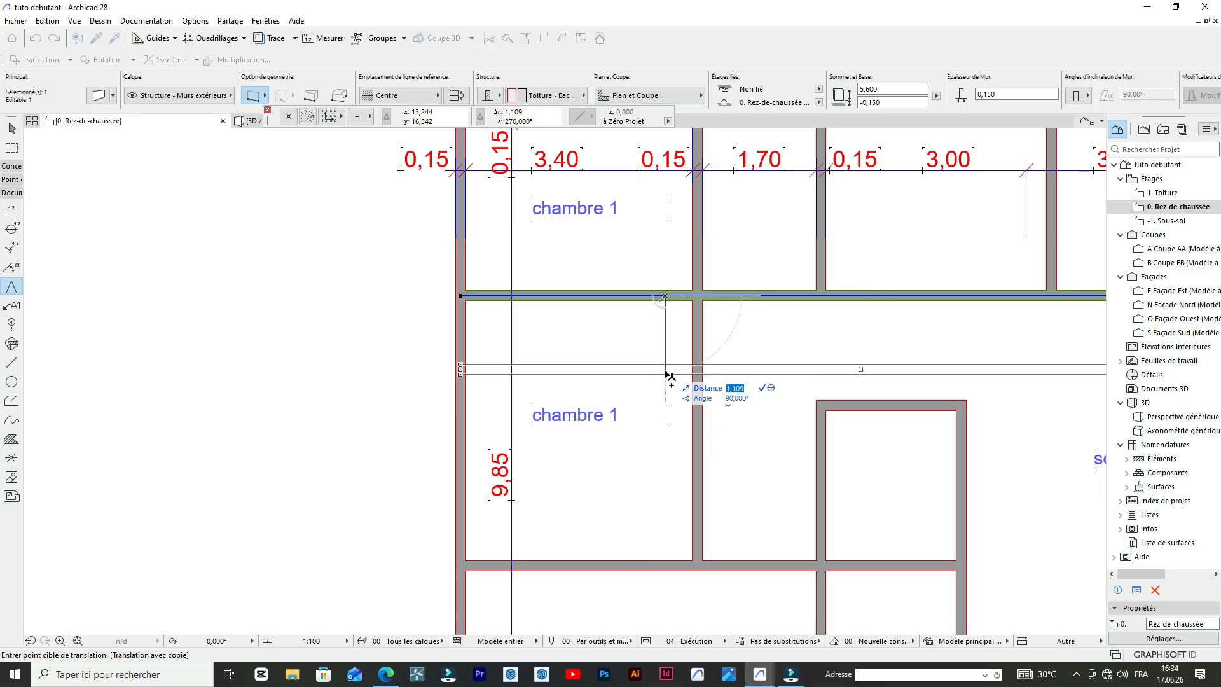
text(1,)
key(BackSpace)
text(5)
key(Return)
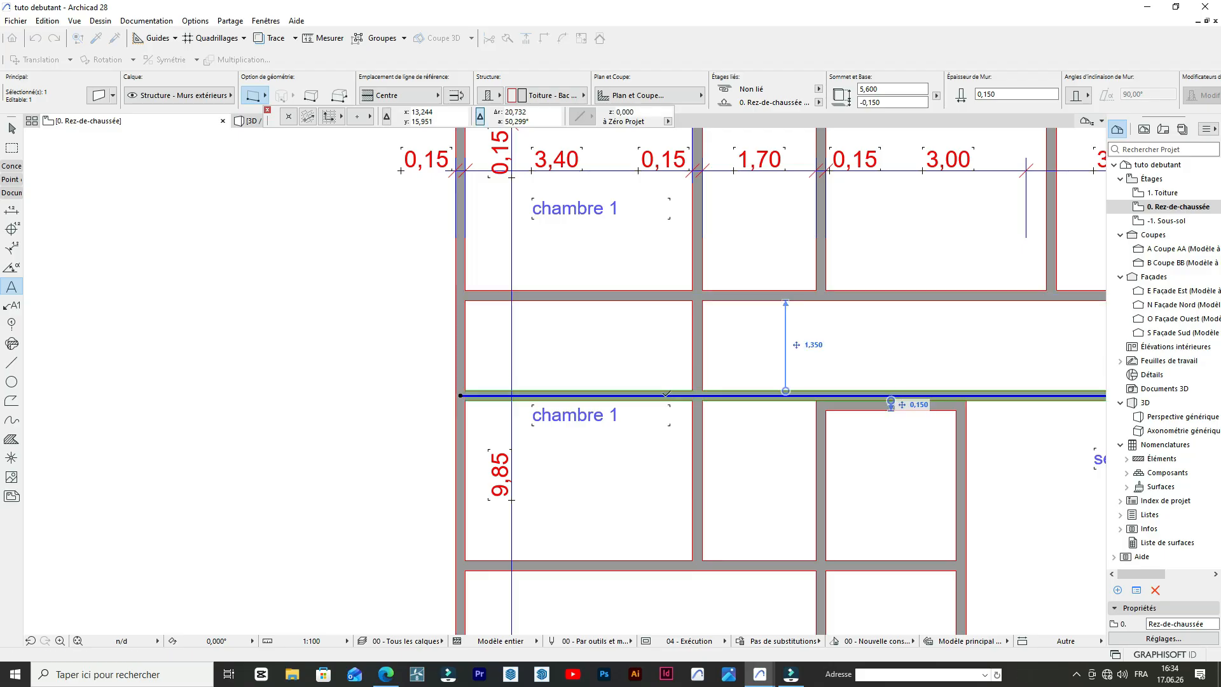
- Move the copied horizontal wall 0,3 m upward, narrowing the strip between the two long walls
scroll(688, 371, down, 5)
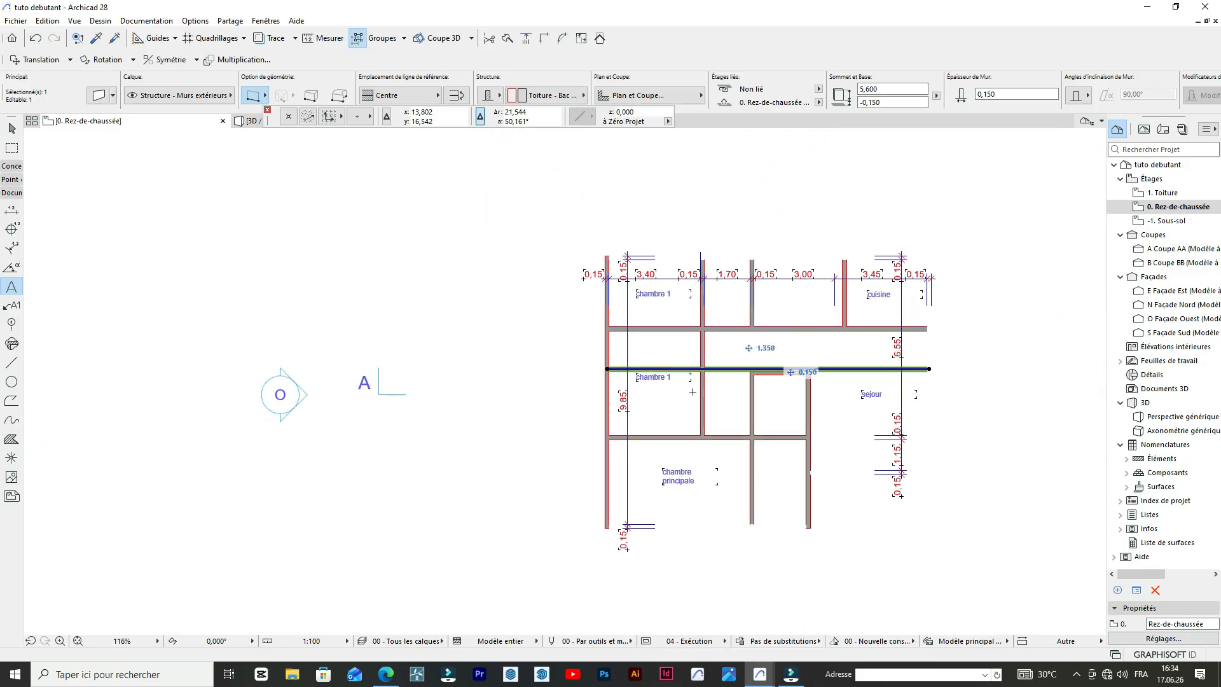
scroll(634, 401, up, 4)
scroll(636, 381, down, 4)
scroll(709, 334, up, 3)
scroll(710, 334, down, 4)
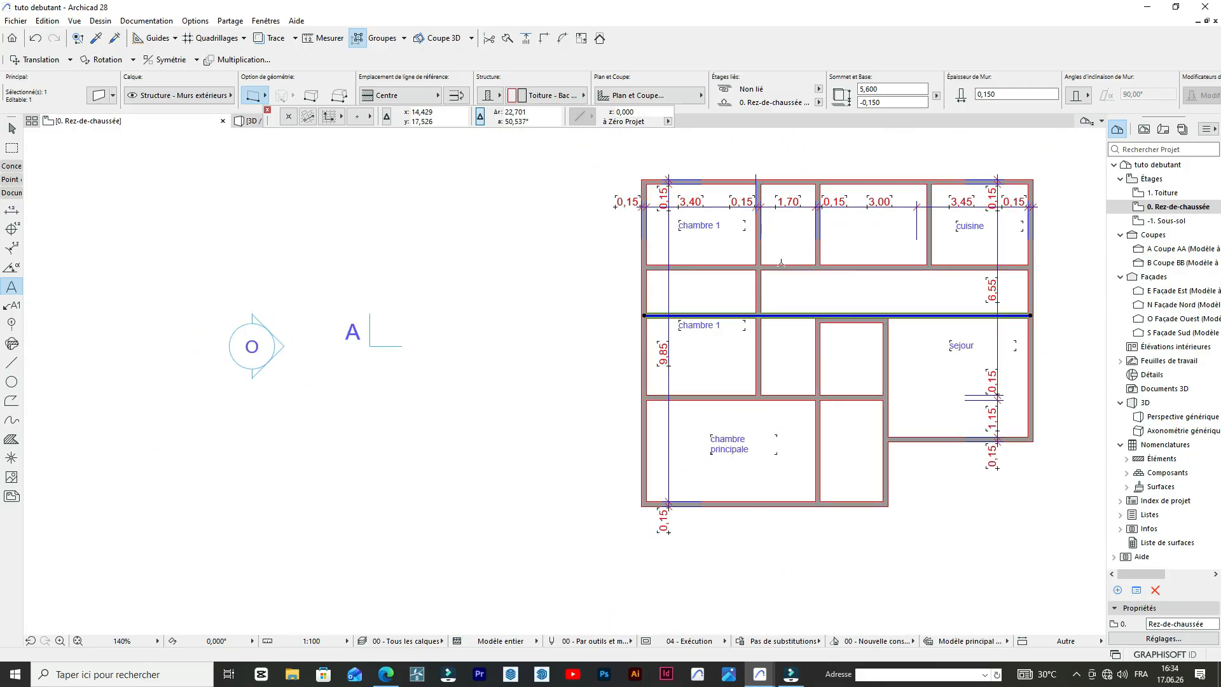
scroll(781, 263, up, 3)
scroll(780, 263, down, 3)
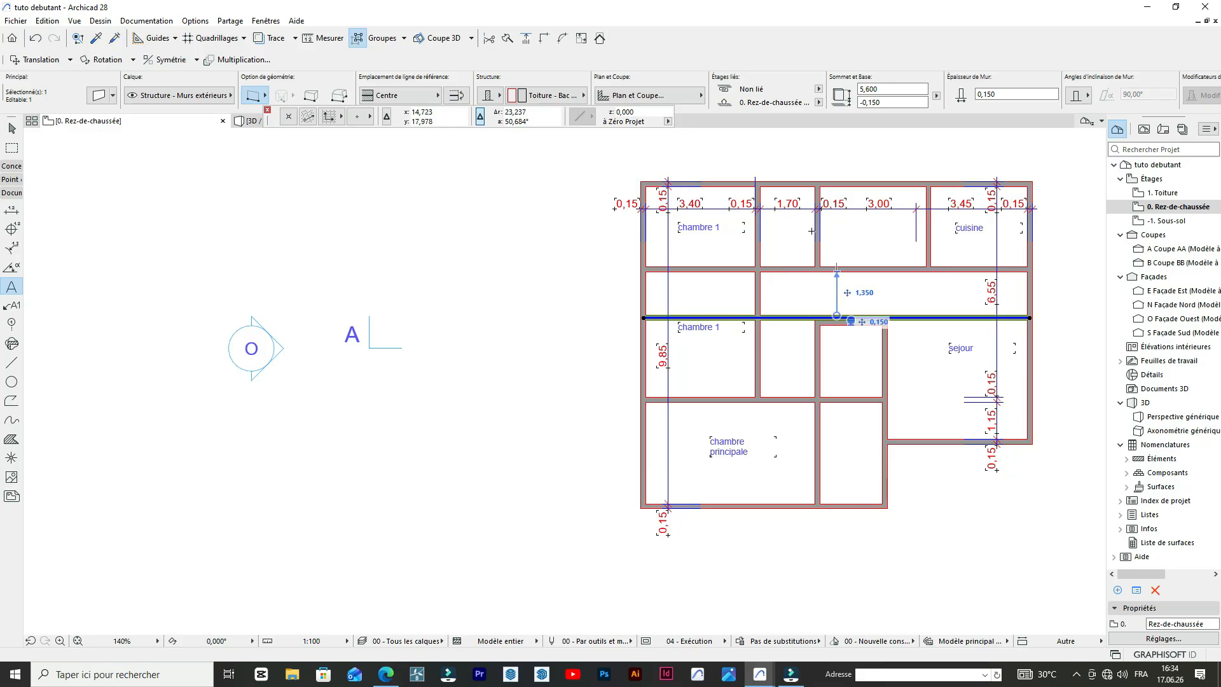
scroll(710, 369, up, 4)
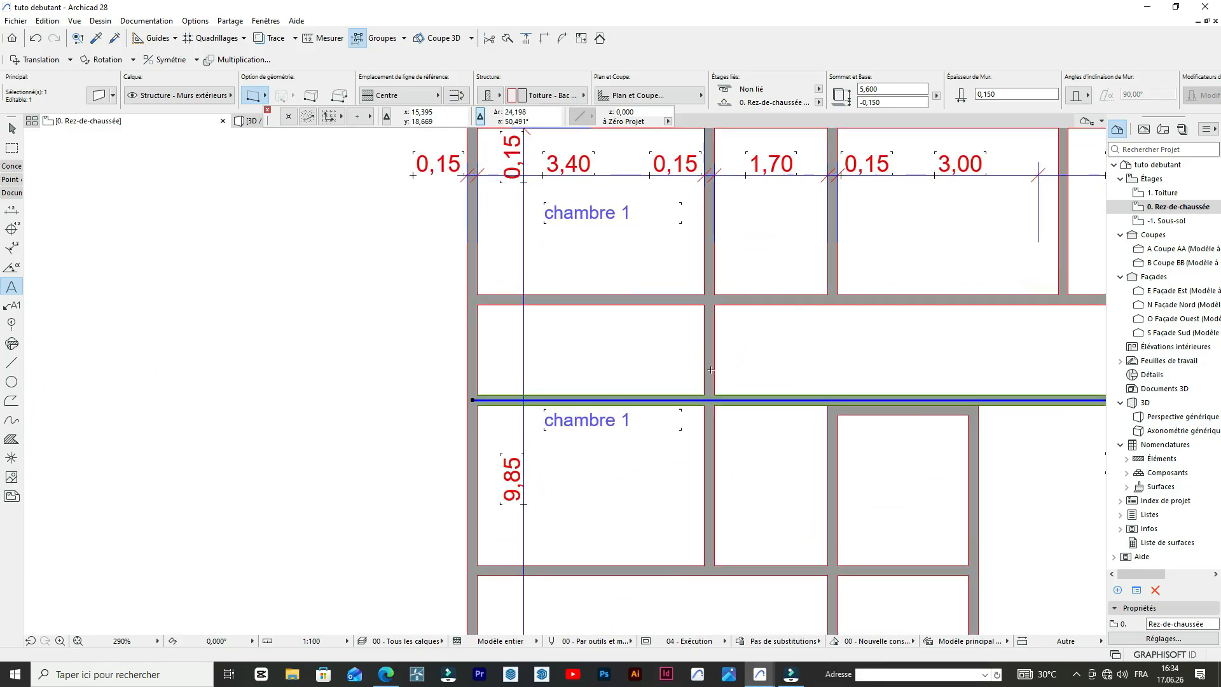
key(ctrl+d)
click(721, 401)
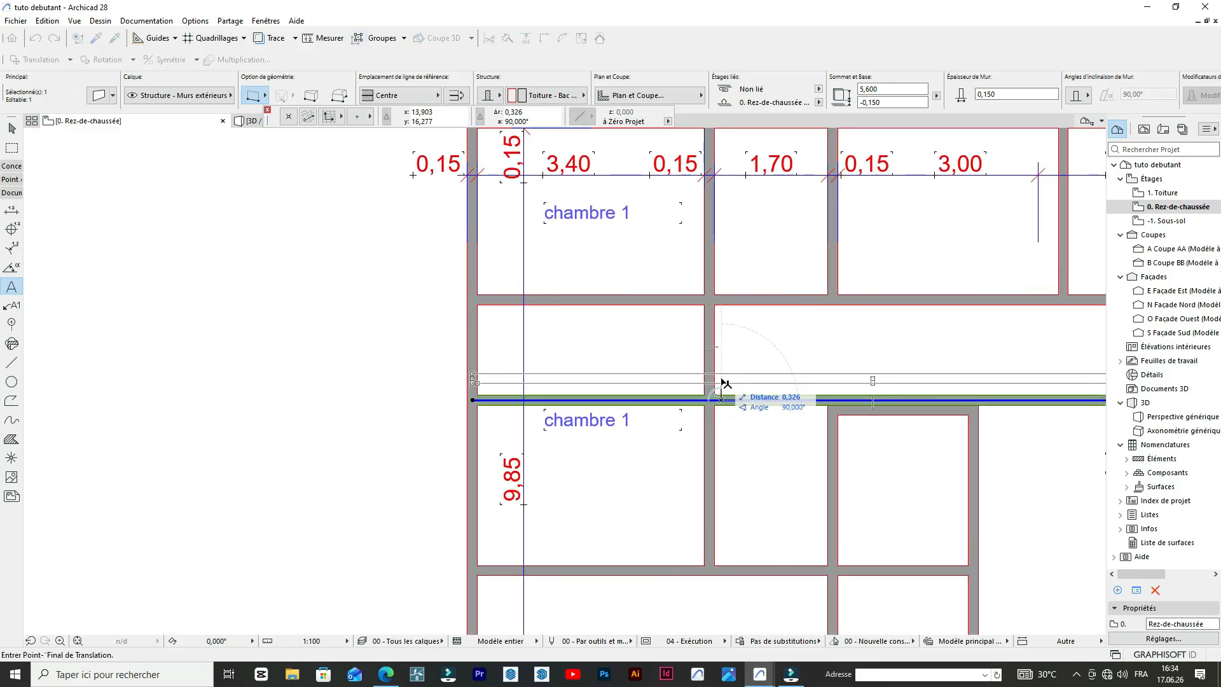
text(0,)
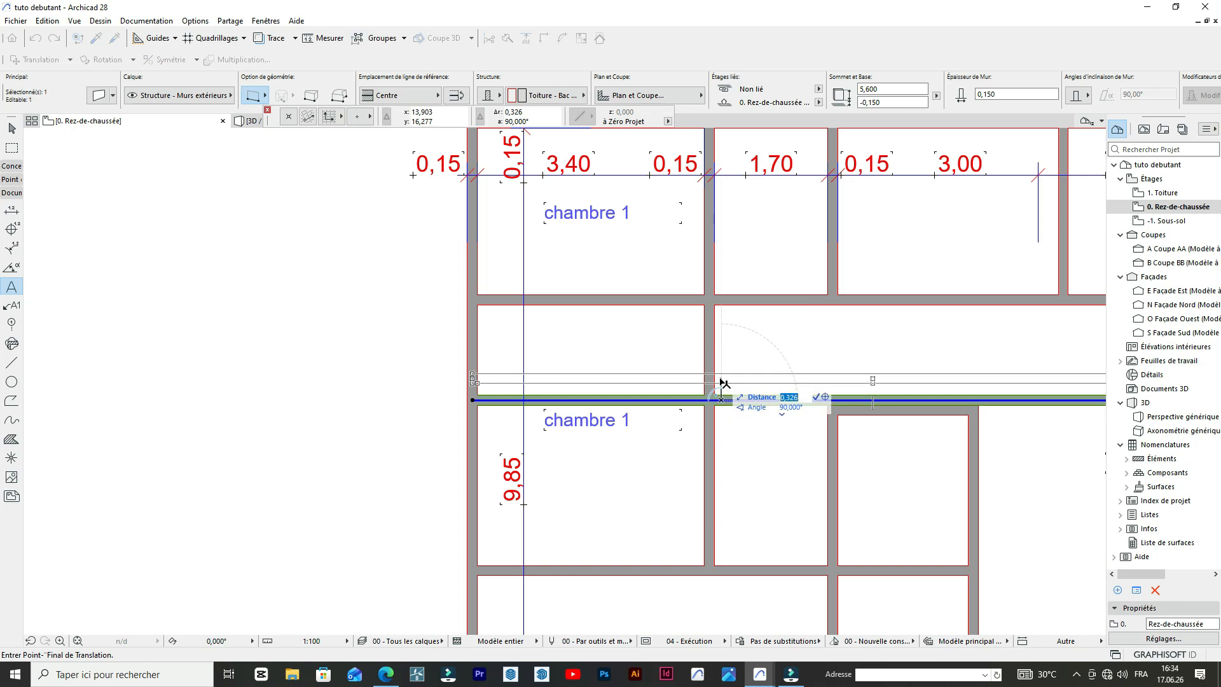
key(Return)
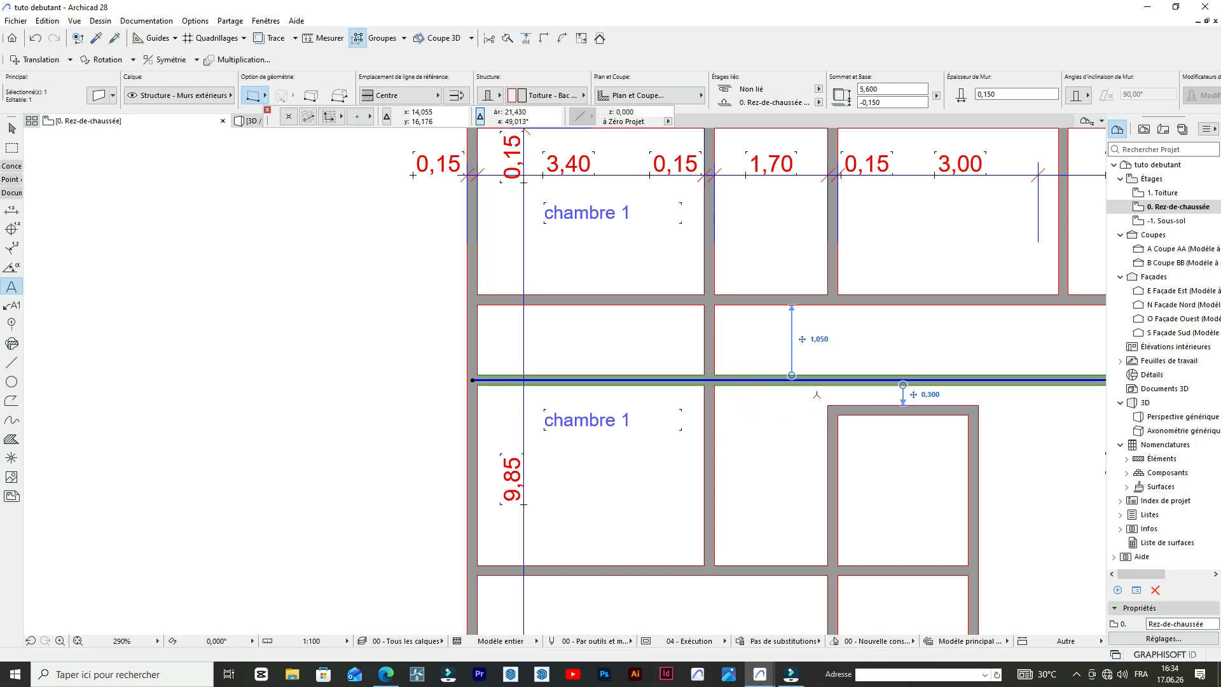
key(Escape)
- Trim away the part of the copied wall to the right of the left bedrooms' vertical wall
scroll(804, 354, down, 2)
scroll(891, 375, up, 2)
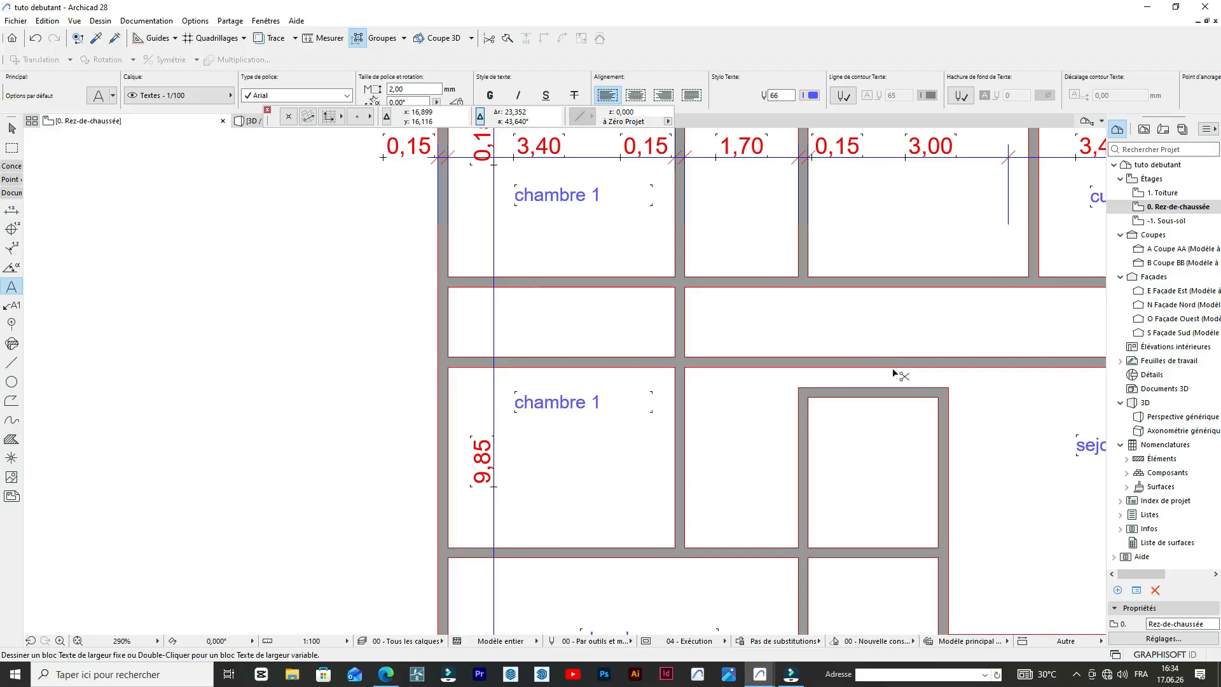
ctrl+click(901, 365)
scroll(840, 308, down, 3)
scroll(785, 244, up, 2)
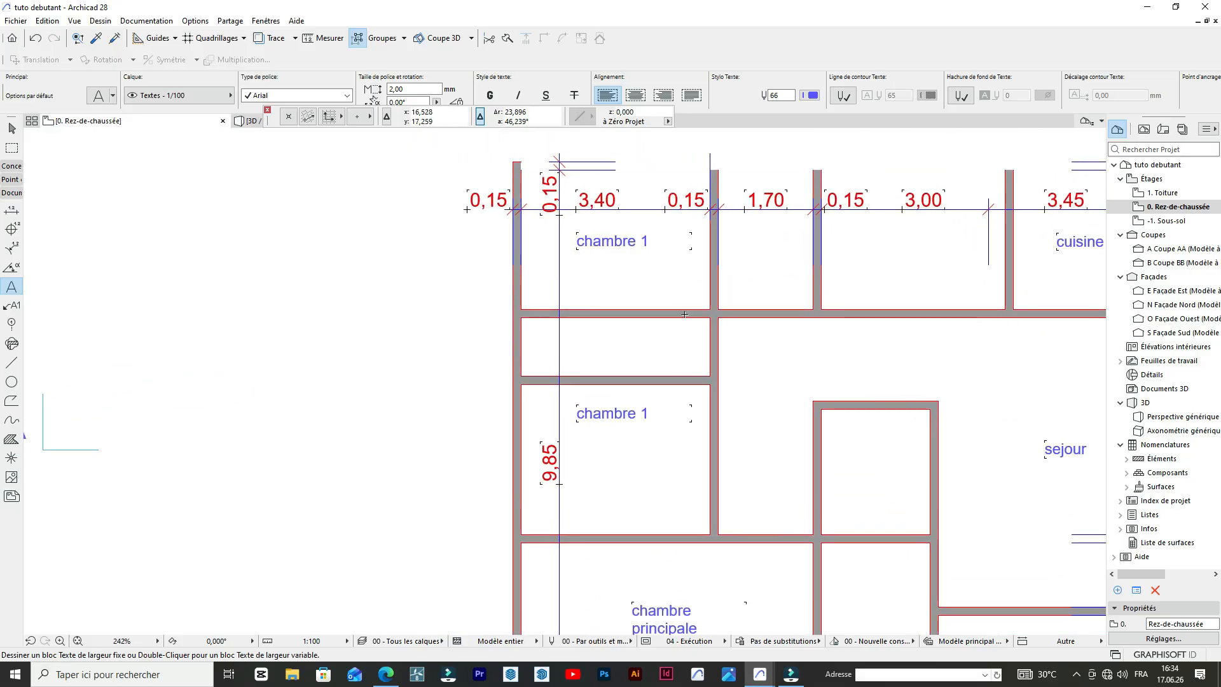
shift+click(621, 315)
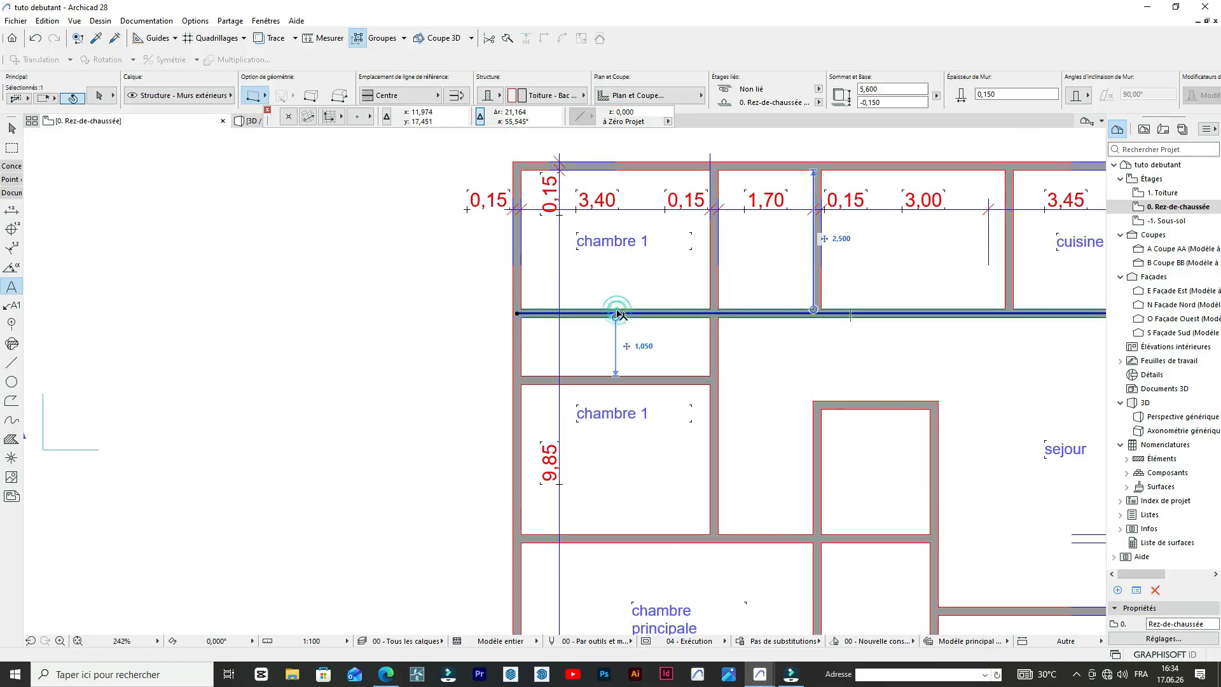
key(ctrl+d)
click(617, 313)
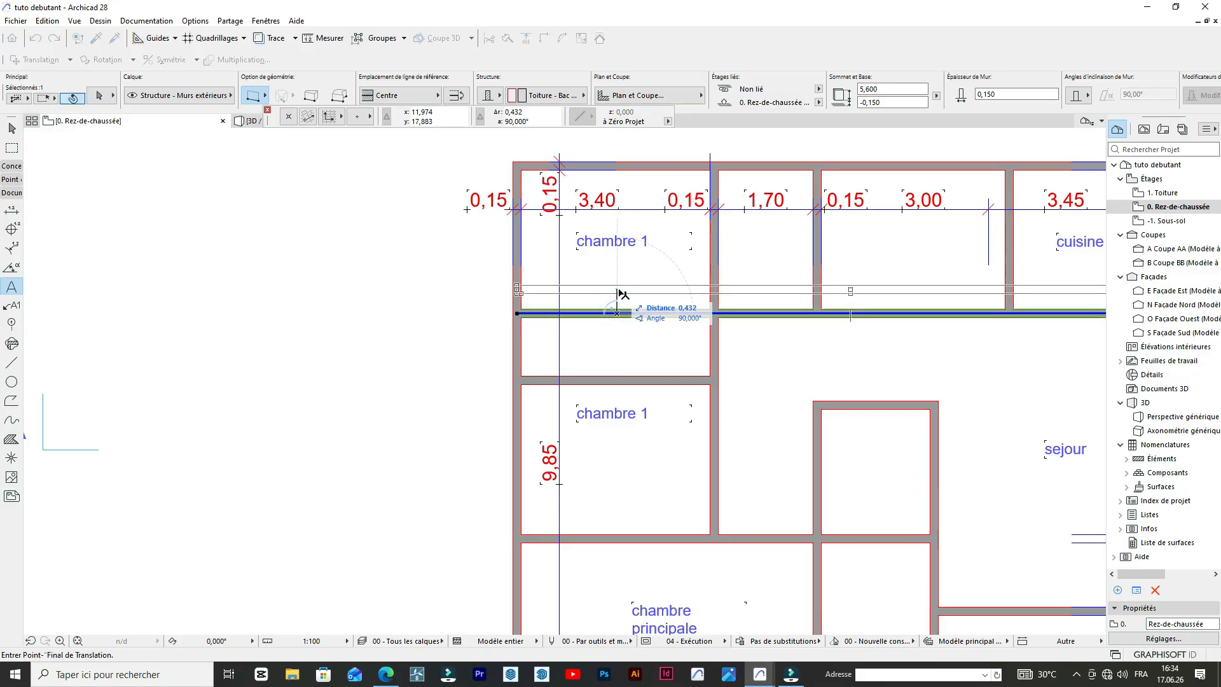
key(Tab)
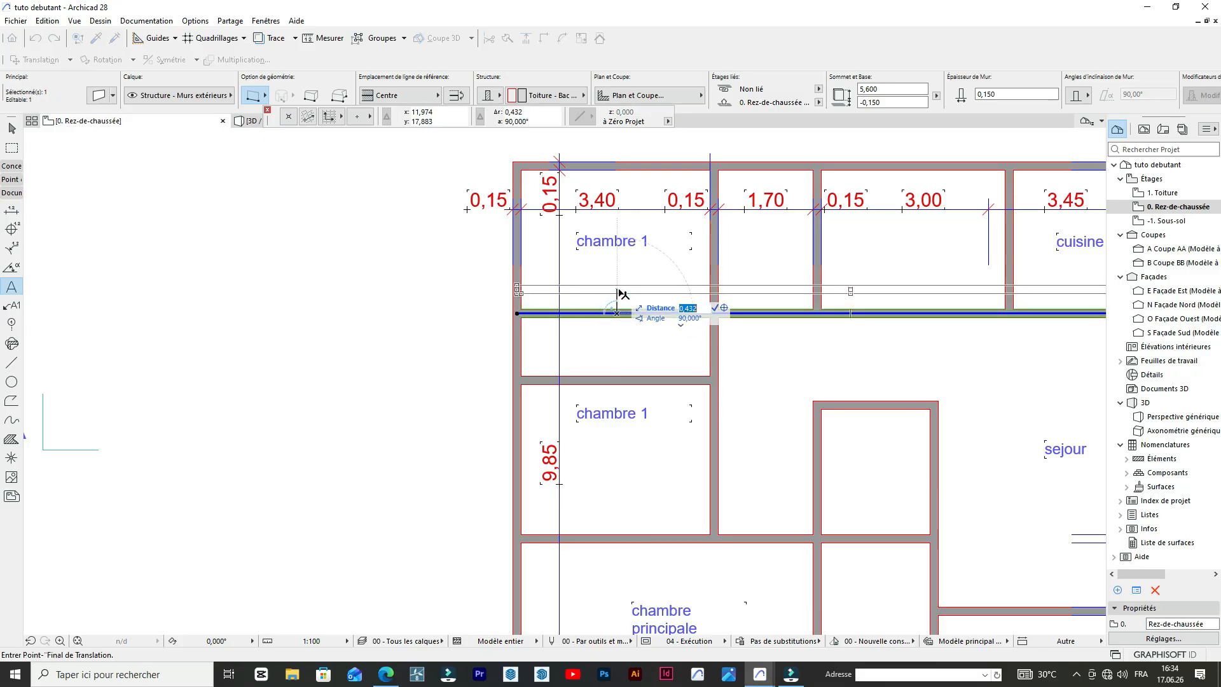
text(1,3)
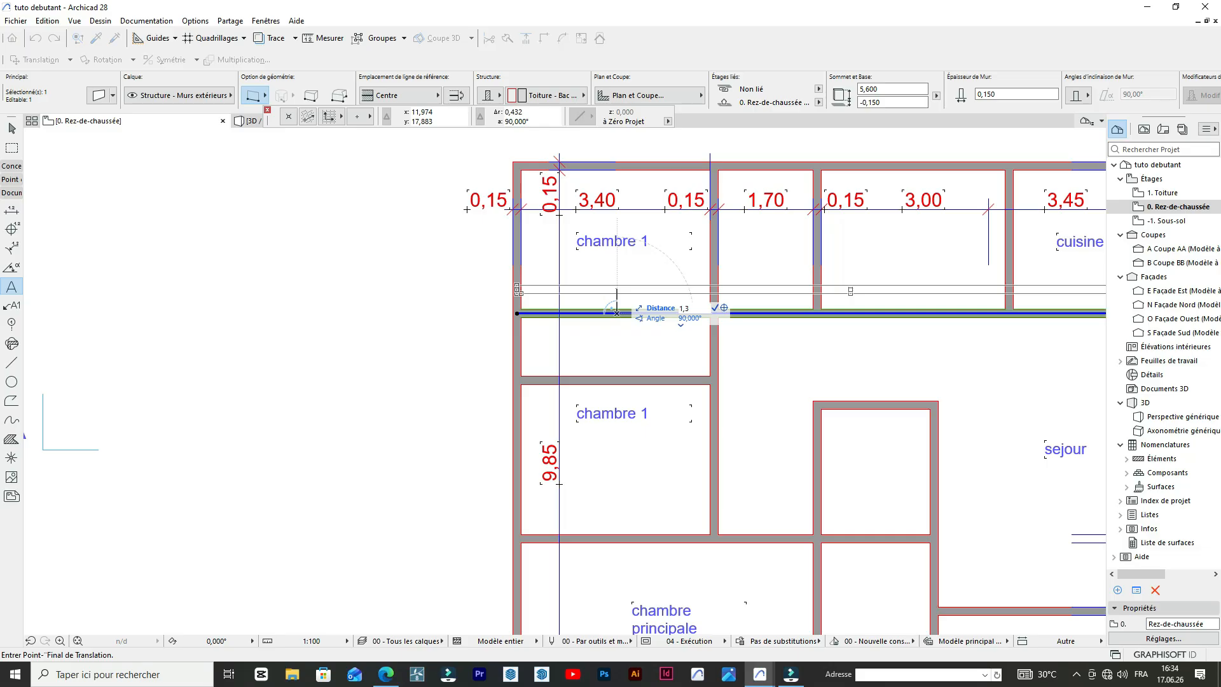
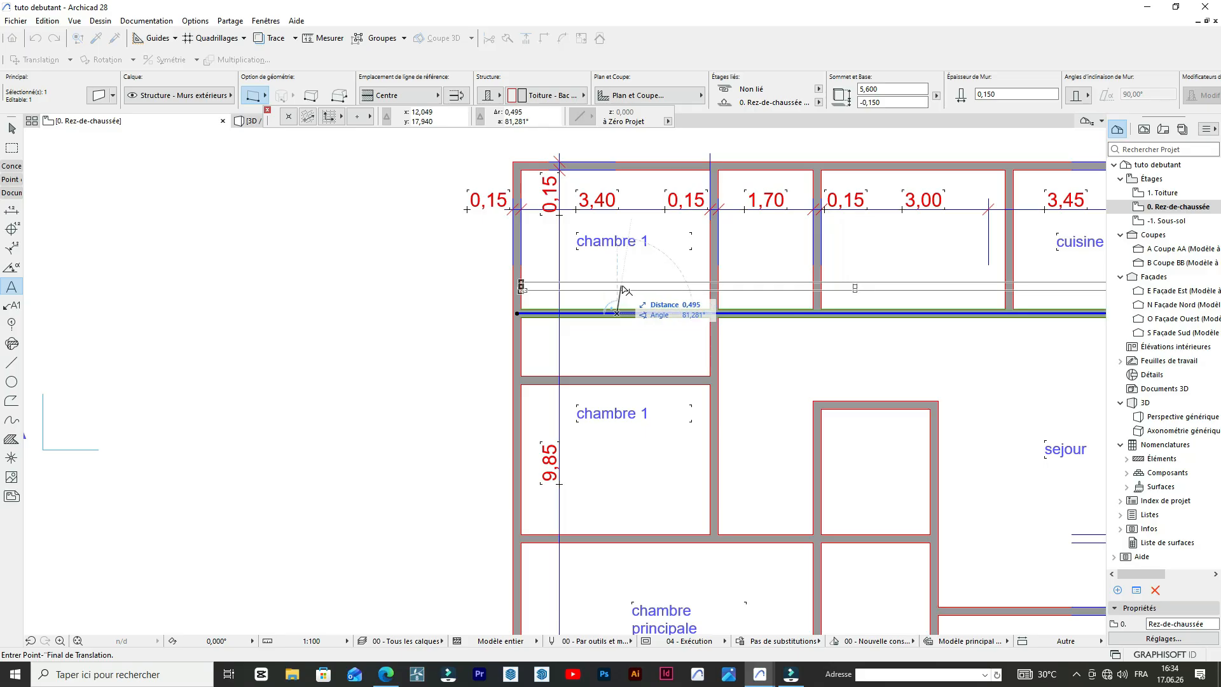
key(Escape)
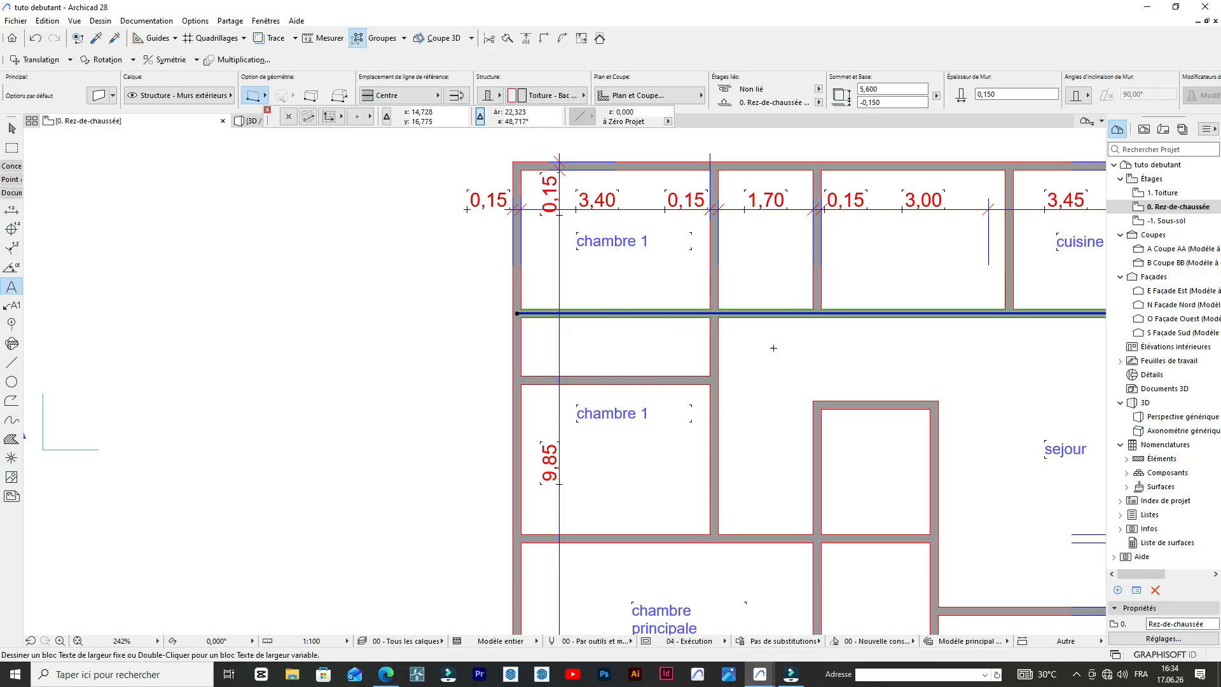
key(Escape)
- Trim away the remaining short horizontal wall above the "chambre 1" label in the middle-left room
ctrl+click(683, 383)
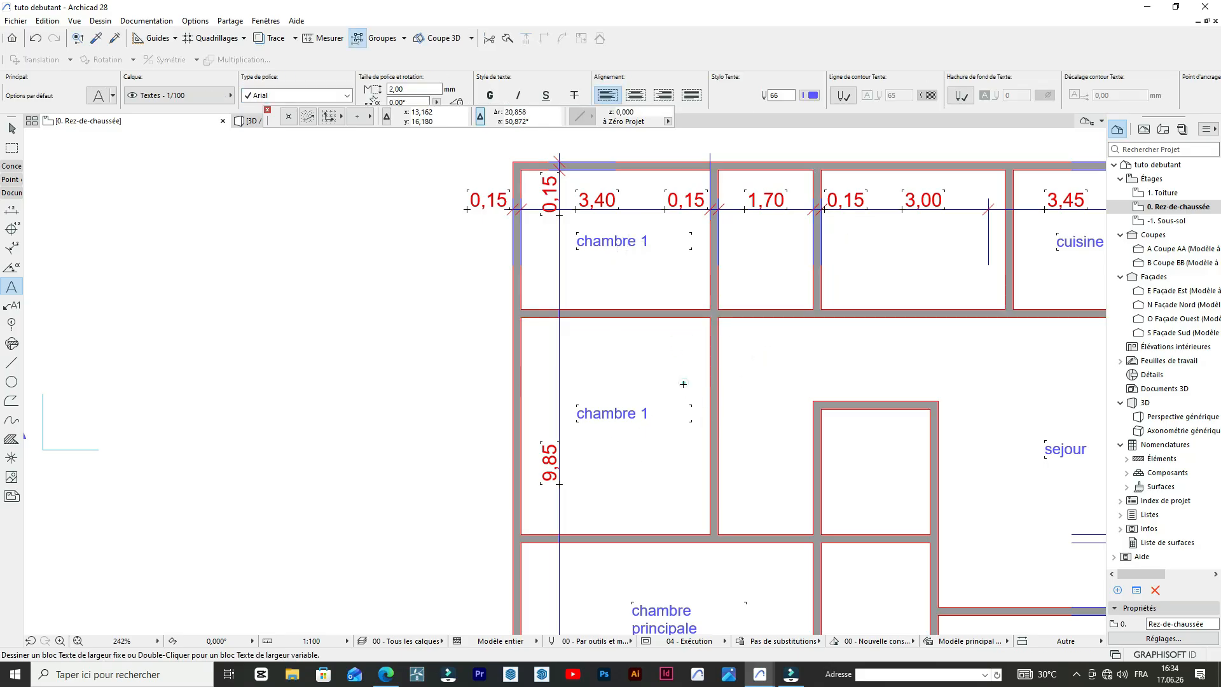
scroll(855, 213, down, 6)
scroll(512, 588, up, 2)
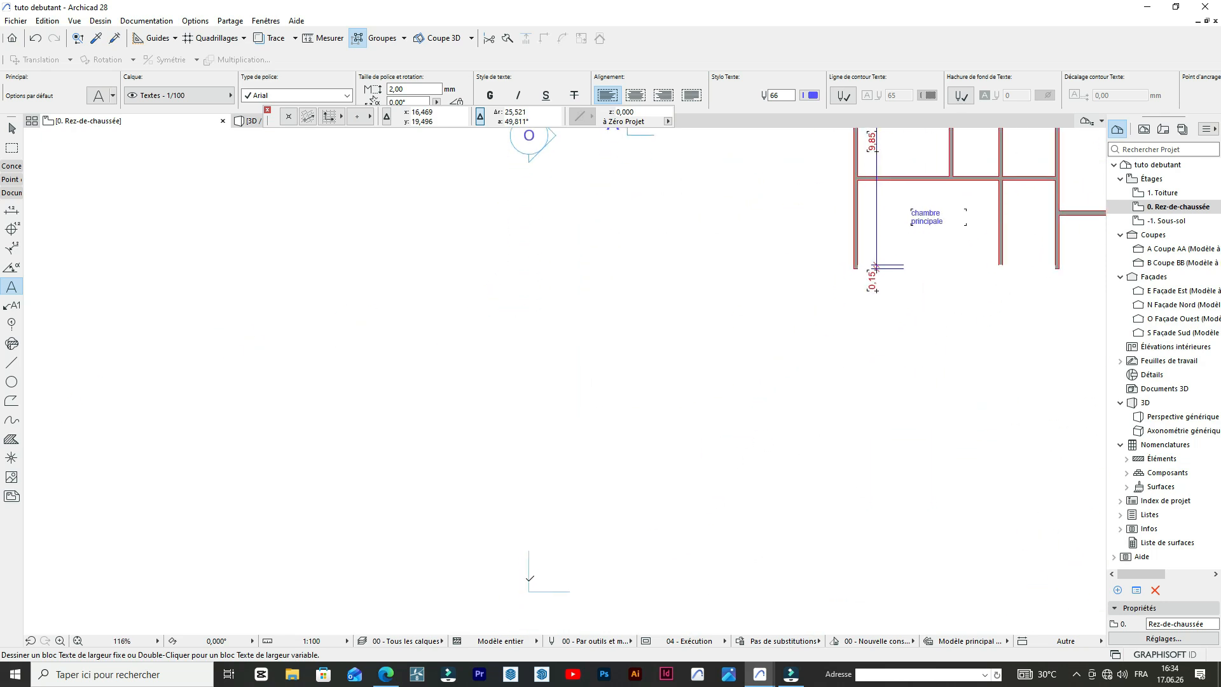
scroll(502, 591, down, 3)
scroll(803, 321, up, 3)
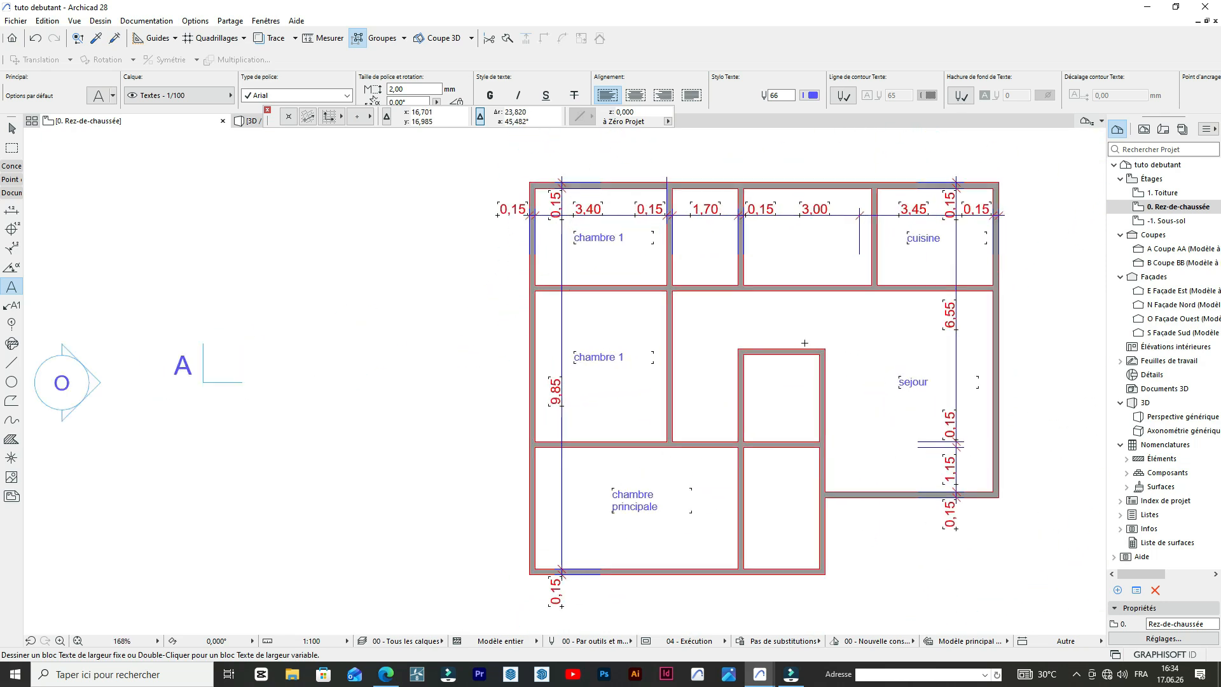
- Change the upper-left room's label to "chambre 2" and clear the selection
scroll(799, 347, up, 2)
scroll(630, 295, up, 2)
scroll(630, 295, down, 2)
scroll(630, 295, down, 2)
scroll(542, 294, up, 5)
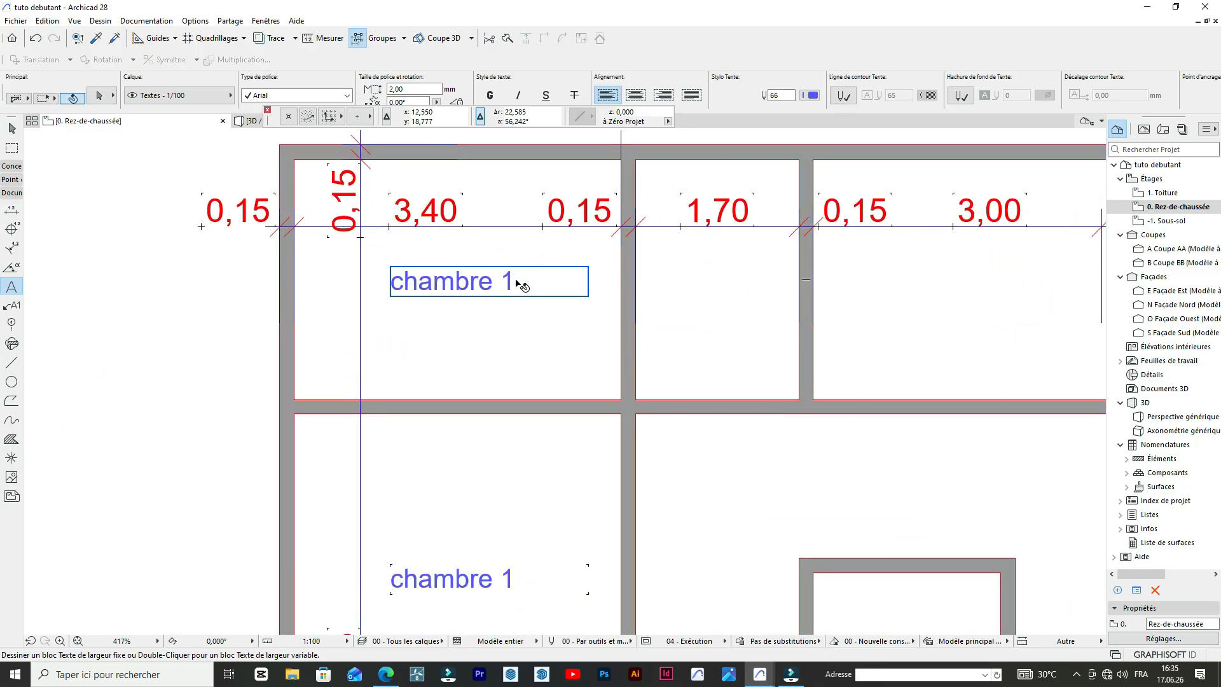
click(518, 282)
double_click(517, 284)
key(BackSpace)
text(2)
click(512, 313)
scroll(559, 312, down, 4)
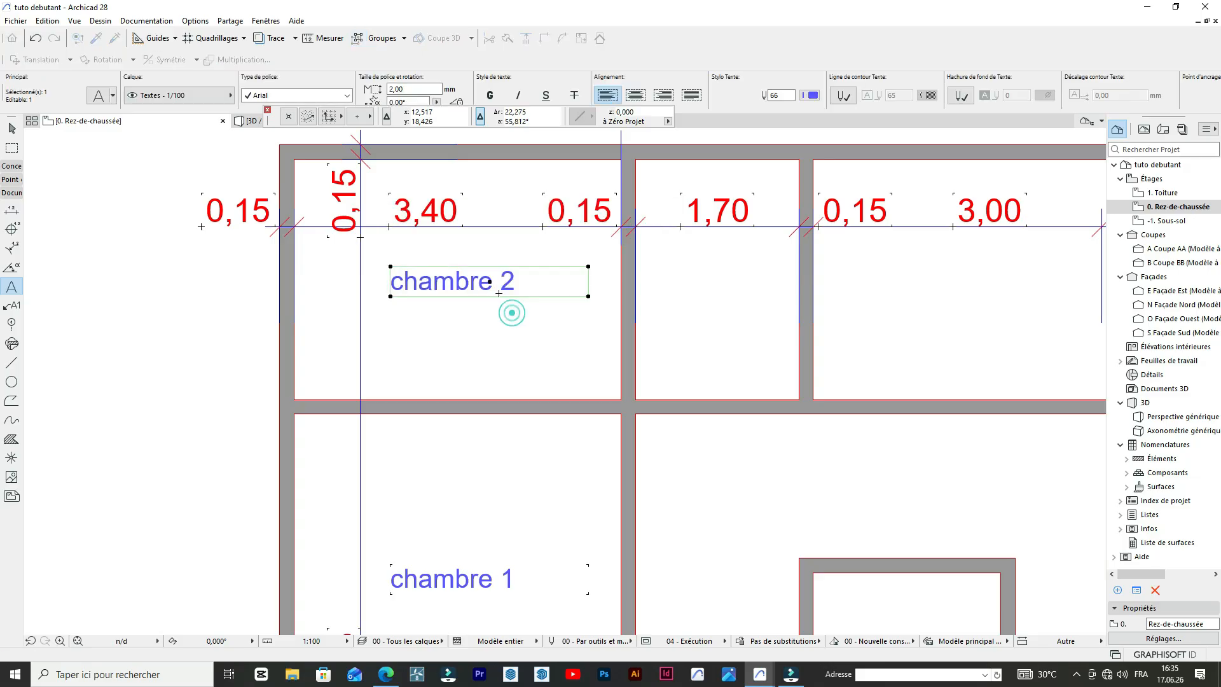
scroll(496, 304, up, 3)
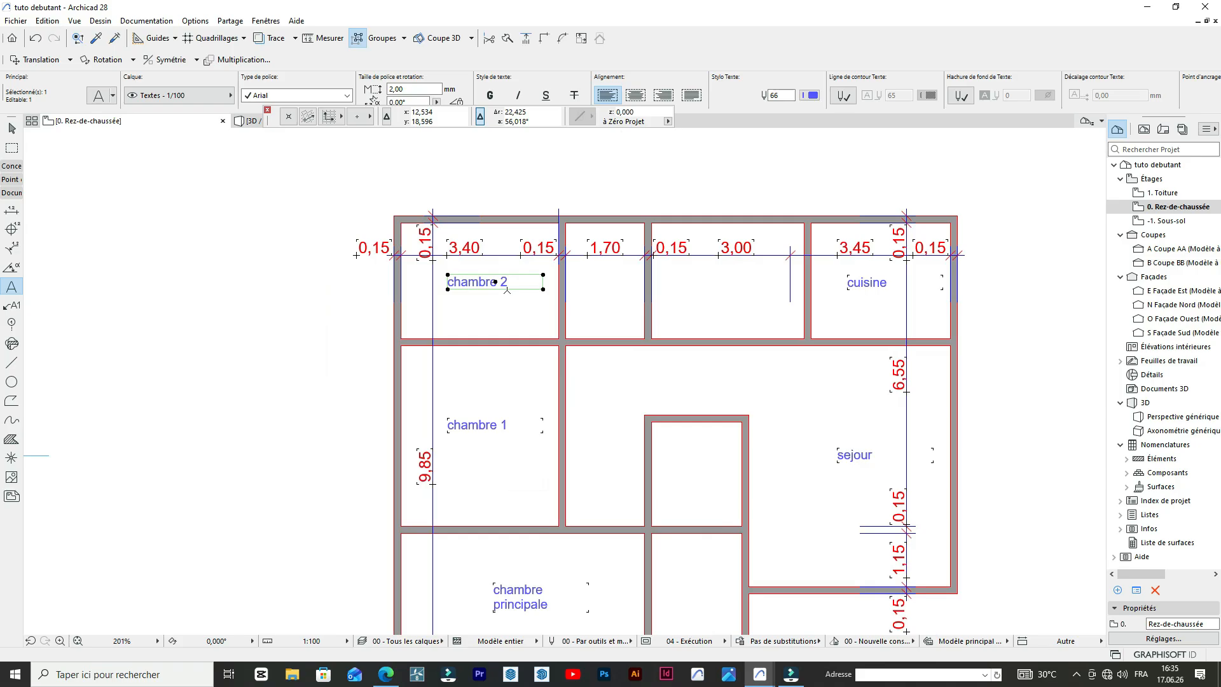
scroll(514, 285, up, 3)
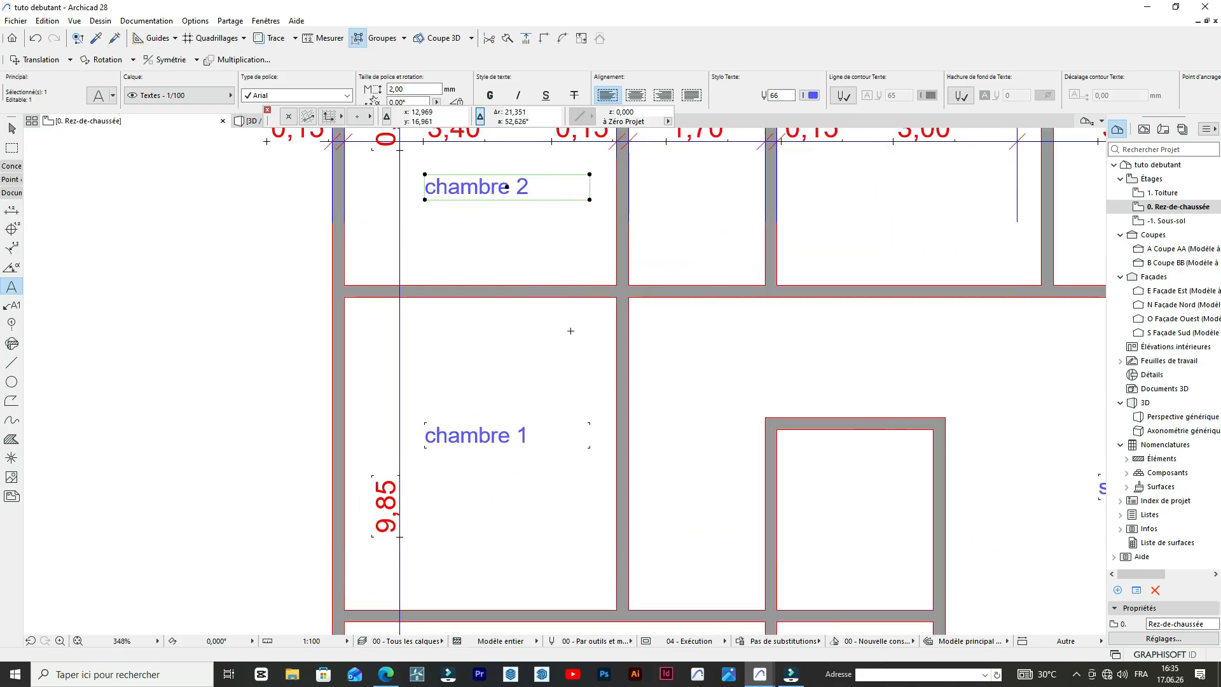
scroll(566, 337, down, 3)
click(618, 298)
- Copy the long horizontal wall below the upper rooms 0,8 m straight up and clear the selection
scroll(632, 314, up, 2)
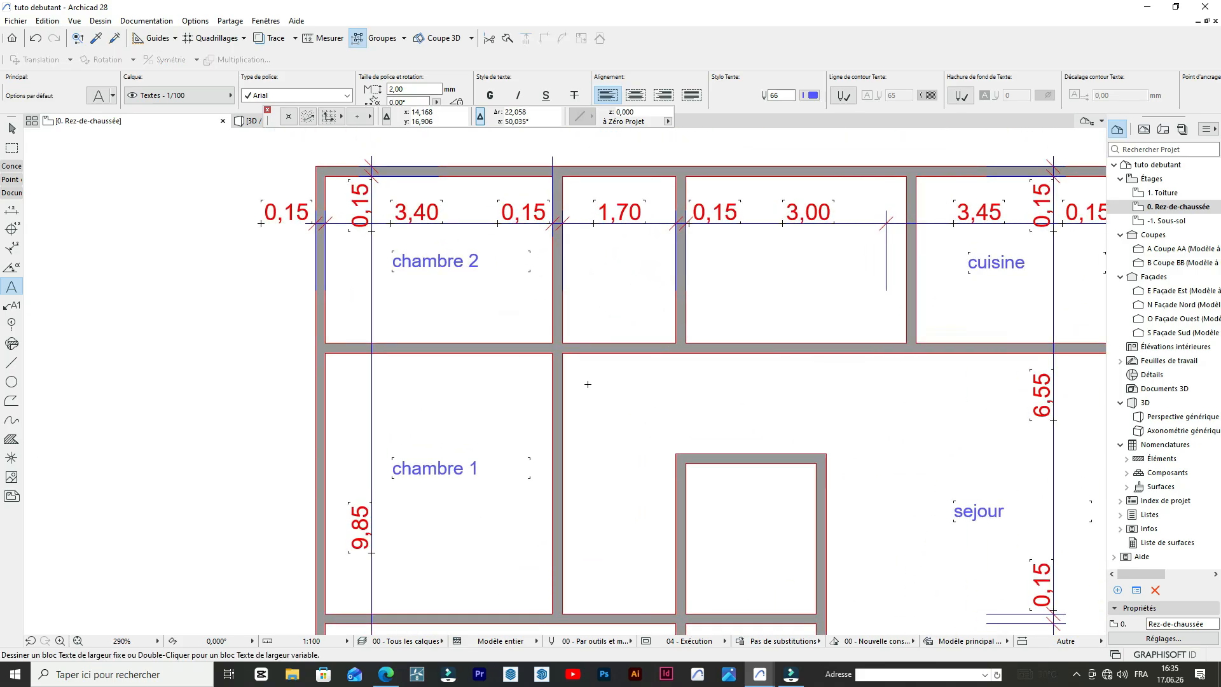
shift+click(627, 345)
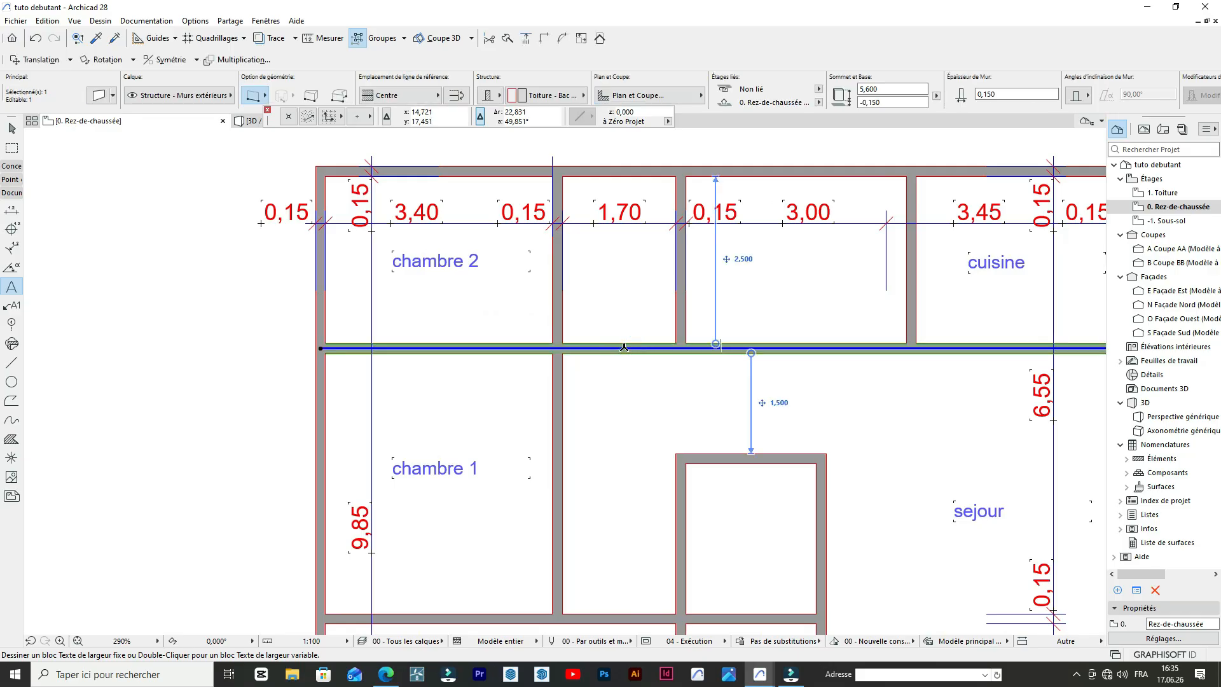
key(ctrl+shift+d)
click(624, 347)
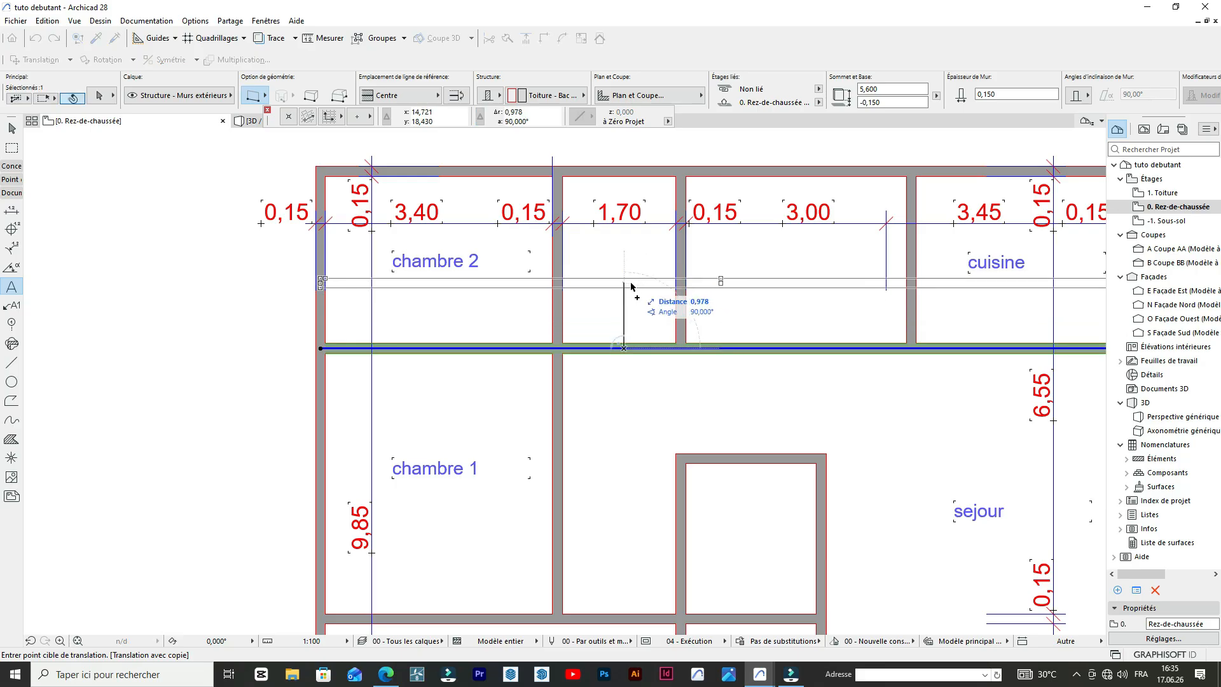
text(0,)
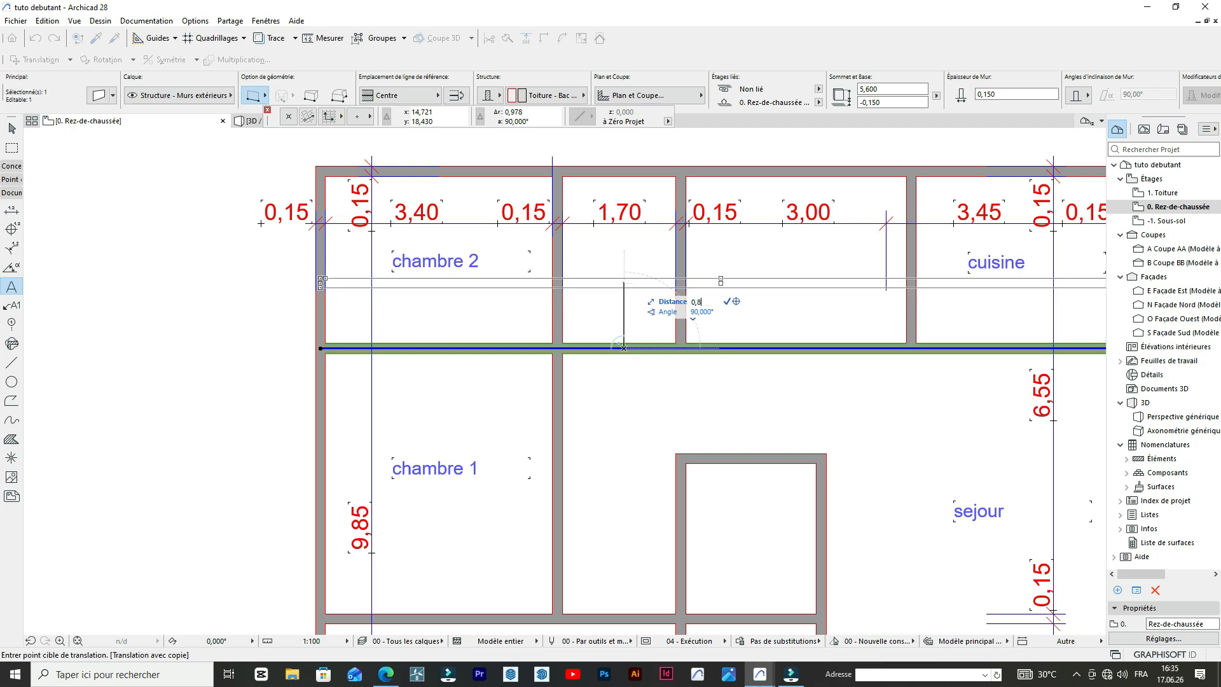
text(8)
key(Return)
scroll(823, 303, down, 2)
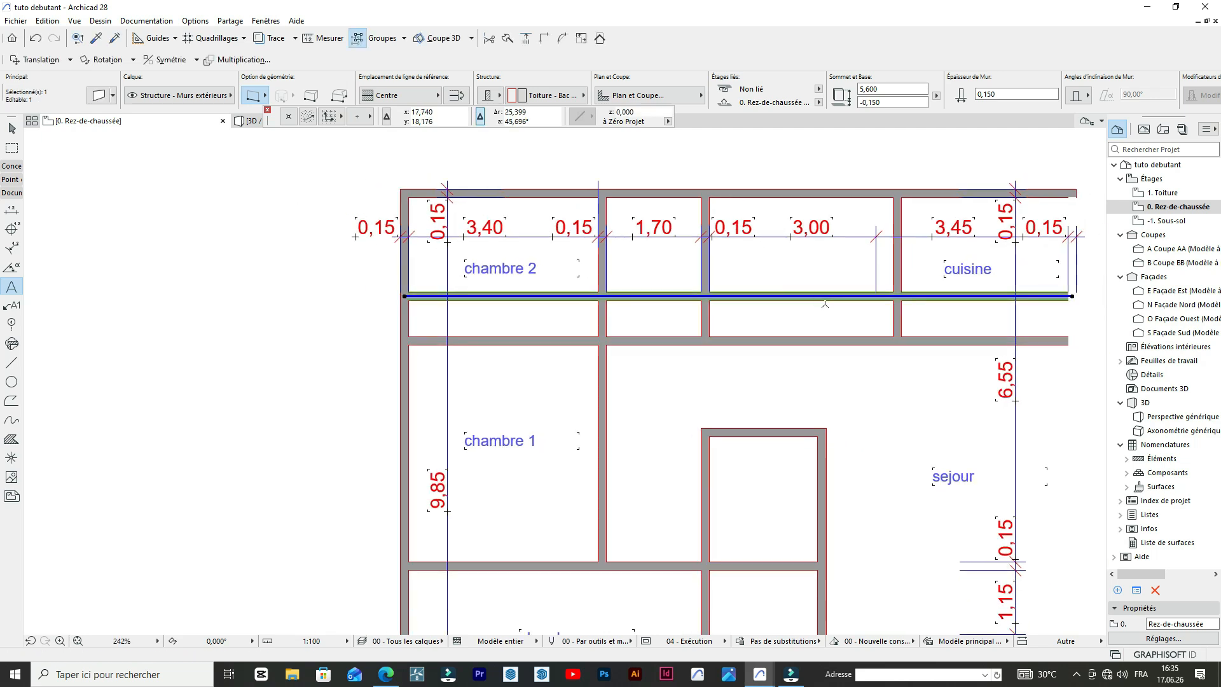
click(819, 304)
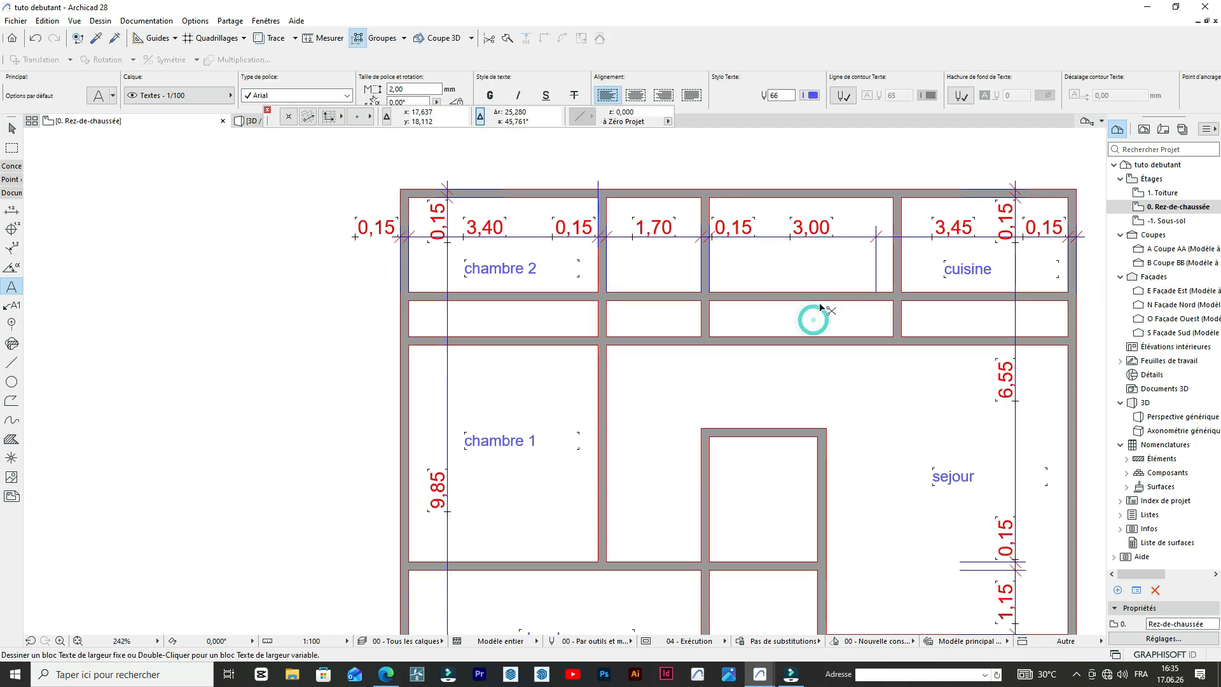
- Remove the copied wall's pieces crossing chambre 2, the cuisine and the room between, keeping only the piece in the narrow room
ctrl+click(857, 302)
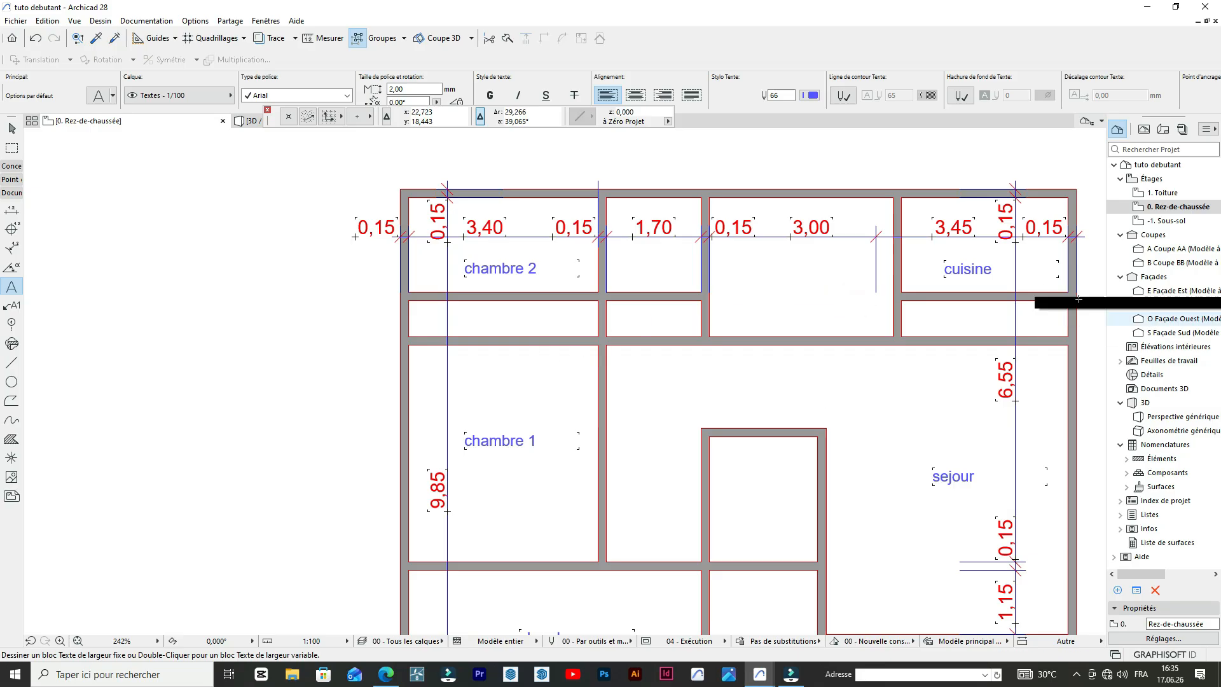
shift+click(973, 296)
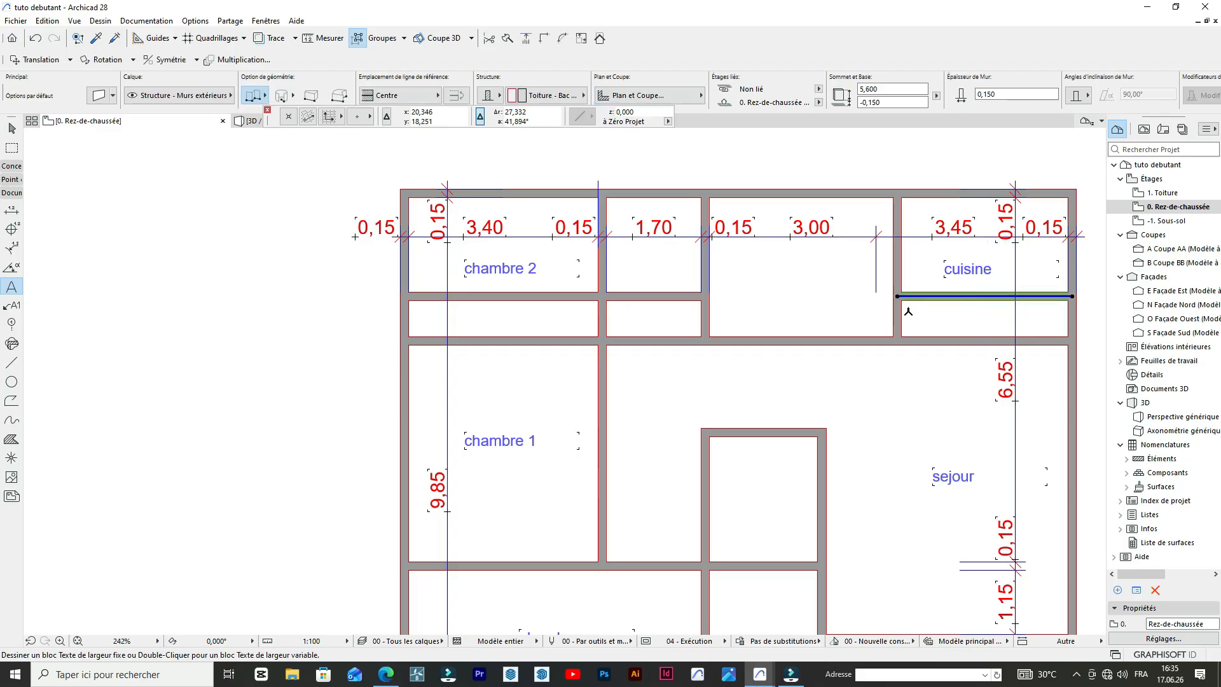
key(Delete)
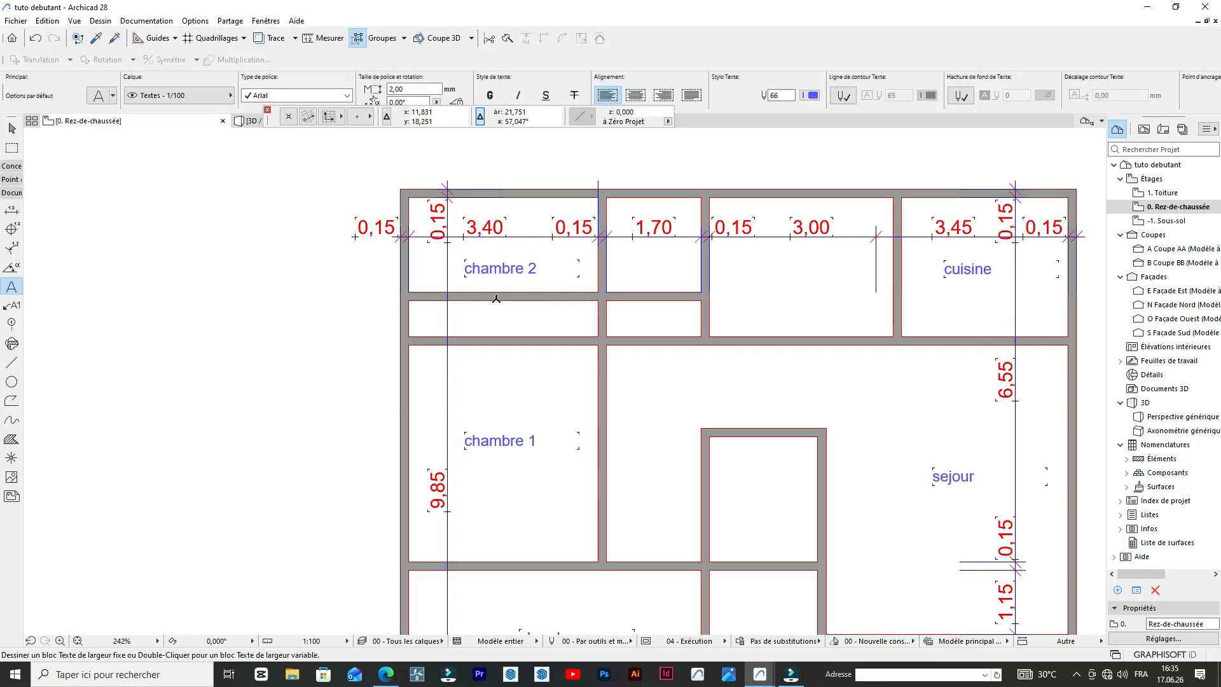
ctrl+click(551, 298)
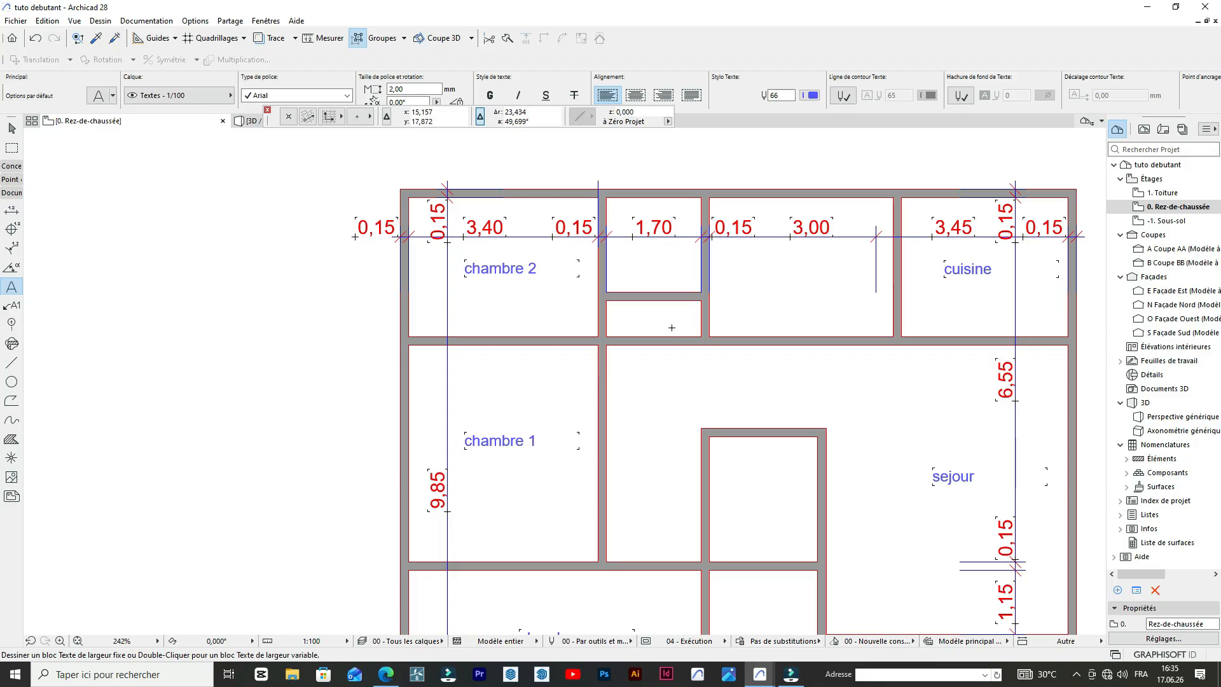
- Trim away the original long wall's segment directly below the narrow room, between chambre 2 and the adjacent upper room
scroll(660, 341, down, 3)
scroll(652, 272, up, 5)
scroll(652, 272, down, 4)
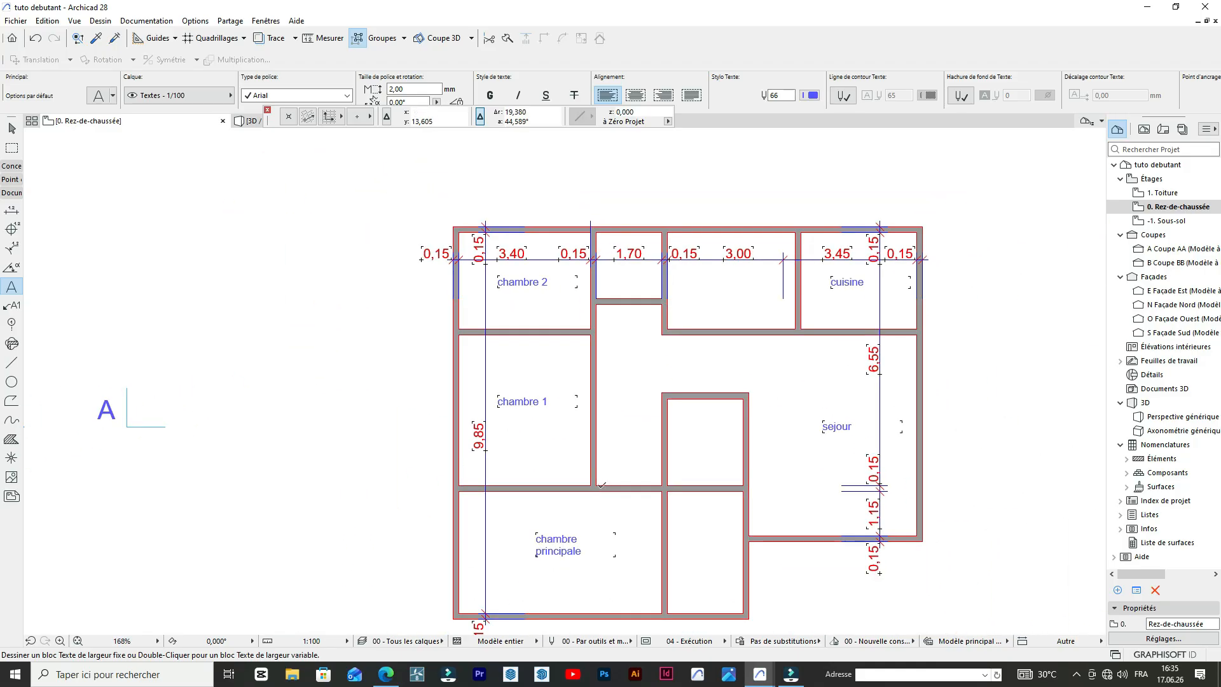
- Examine the revised wall layout around the narrow upper room and across the whole ground floor
scroll(604, 280, up, 5)
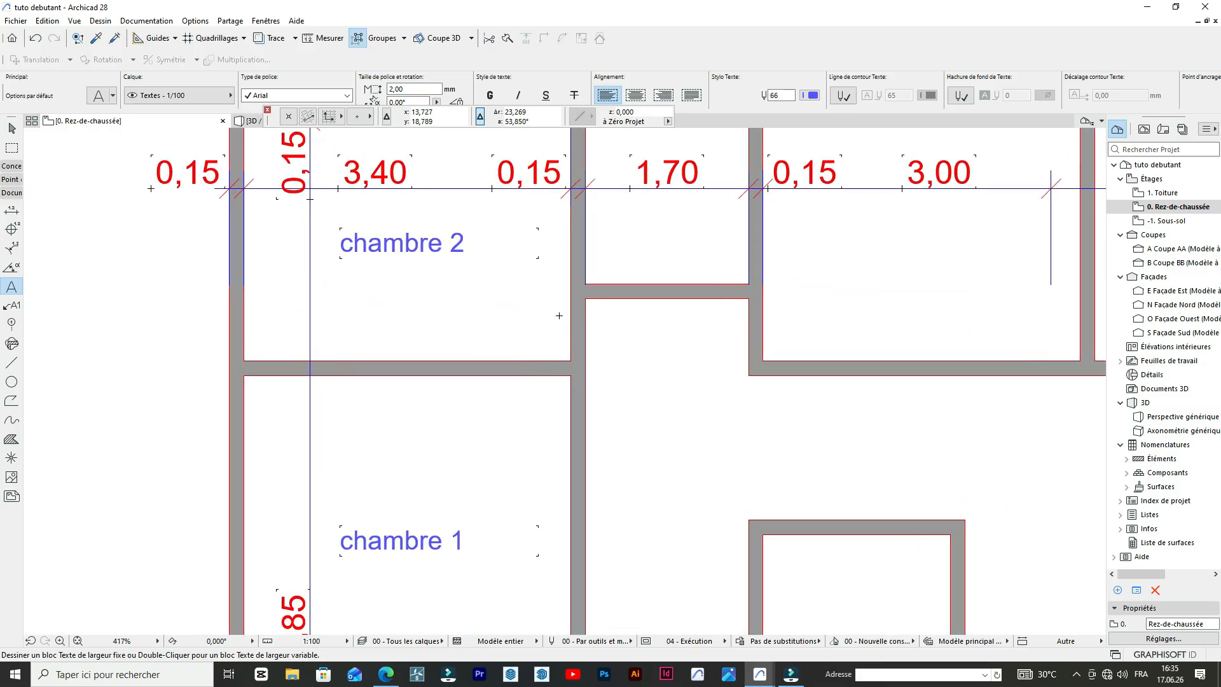
scroll(569, 332, down, 6)
scroll(569, 332, up, 4)
scroll(536, 332, down, 3)
scroll(536, 333, up, 1)
scroll(742, 368, down, 1)
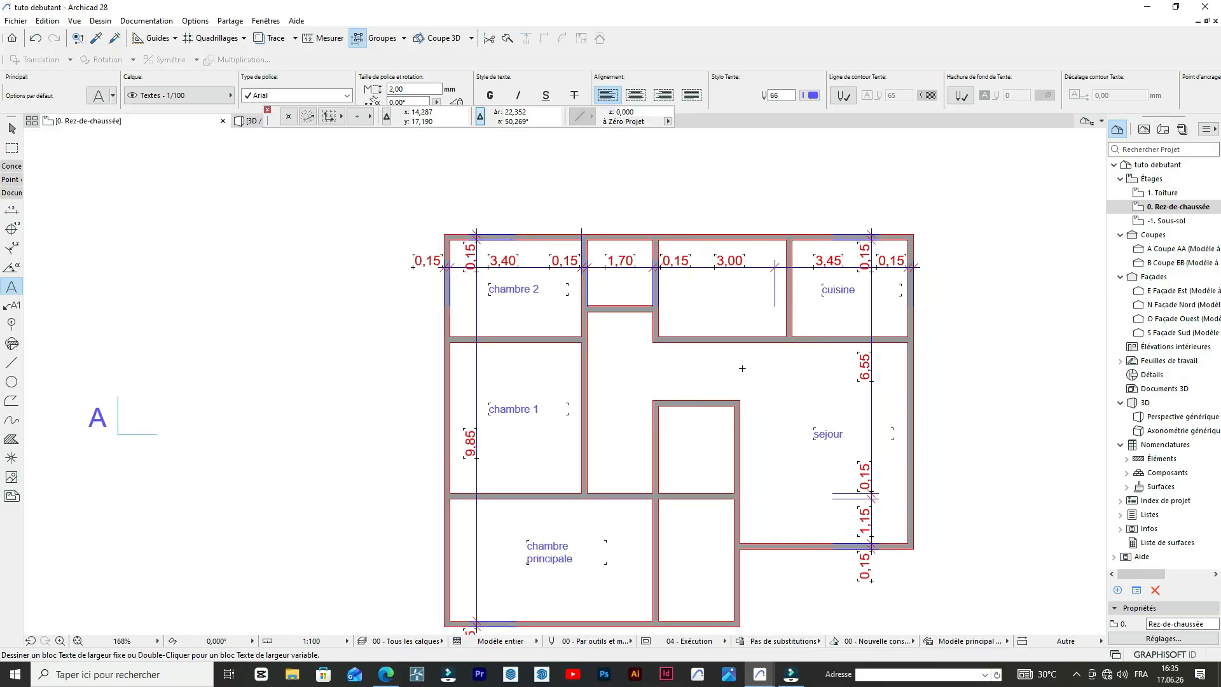
scroll(800, 280, down, 3)
scroll(788, 267, up, 3)
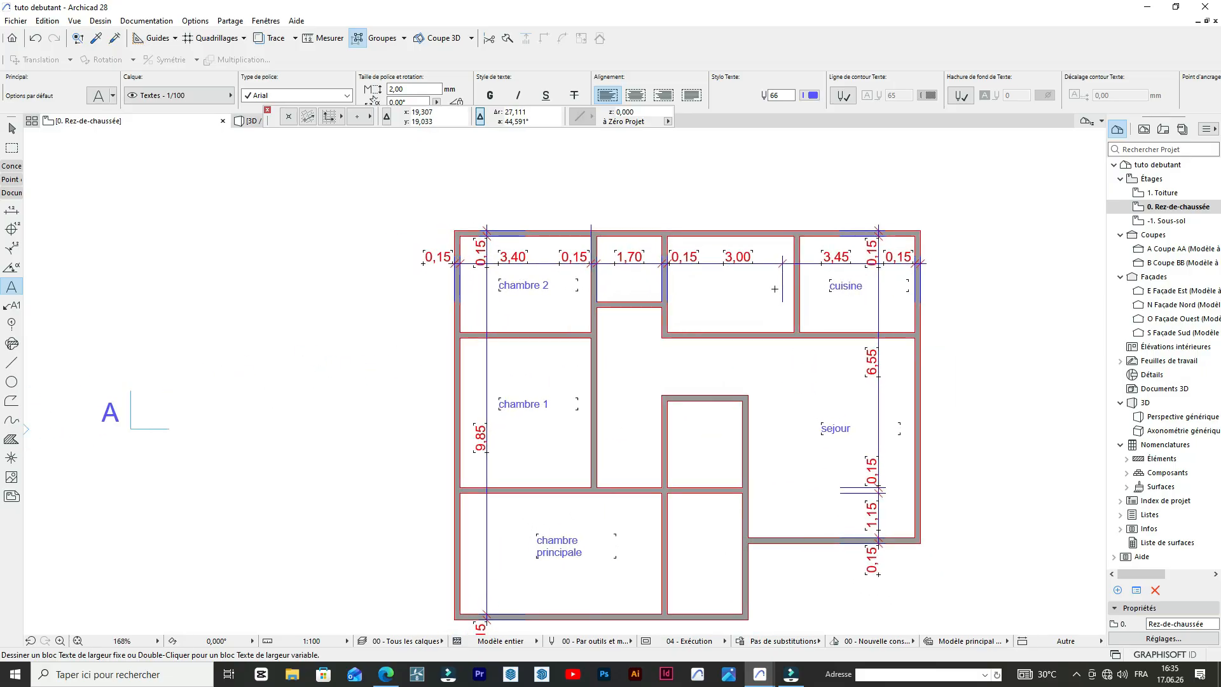
- Copy the "chambre 2" label into the upper room beside the cuisine and change the copy to "chambre 3"
scroll(513, 277, up, 4)
scroll(514, 278, down, 2)
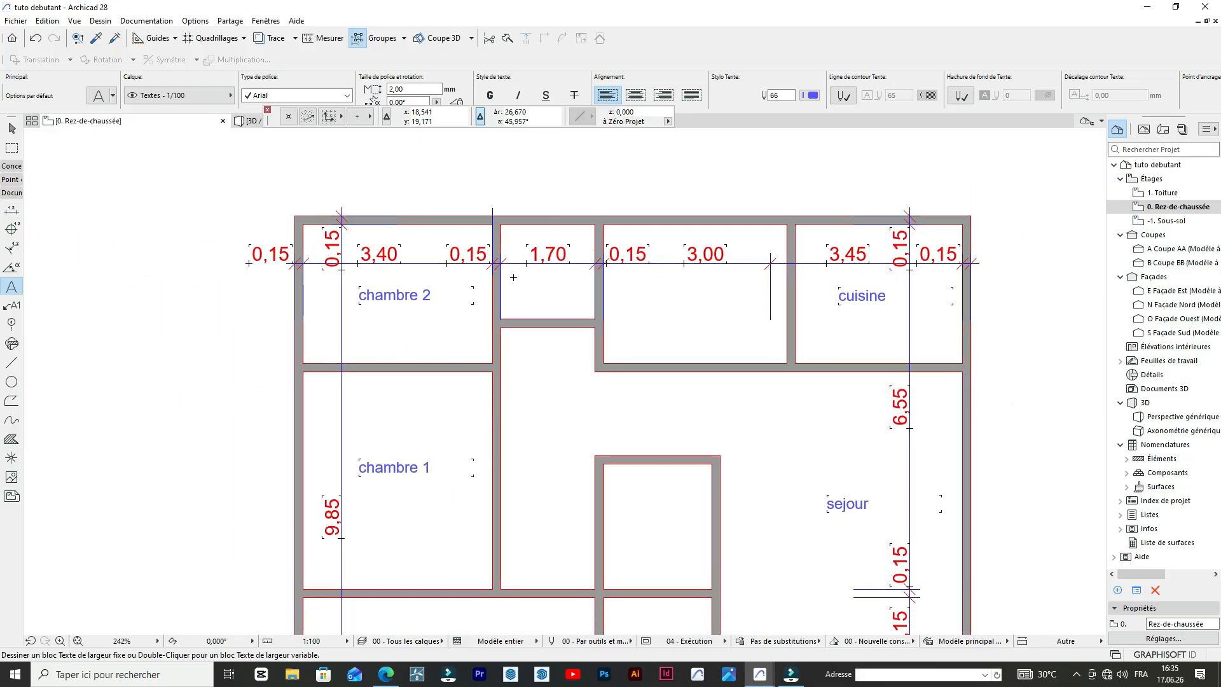
click(427, 297)
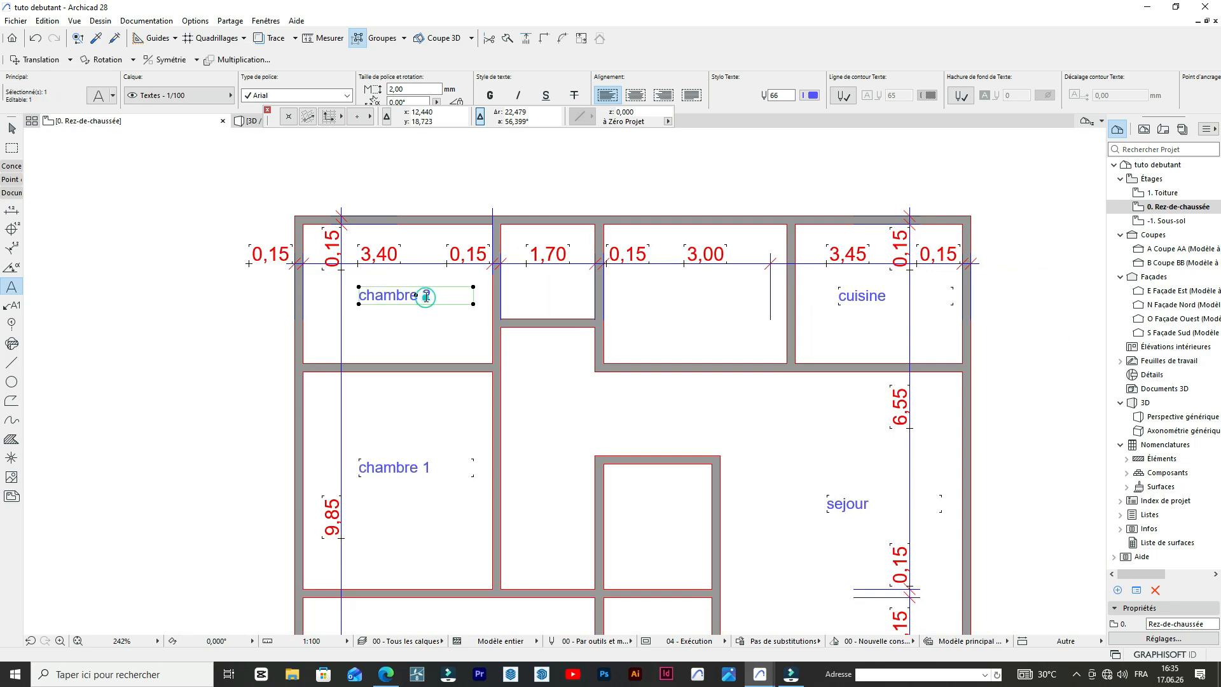
ctrl+drag(426, 297, 720, 291)
double_click(719, 299)
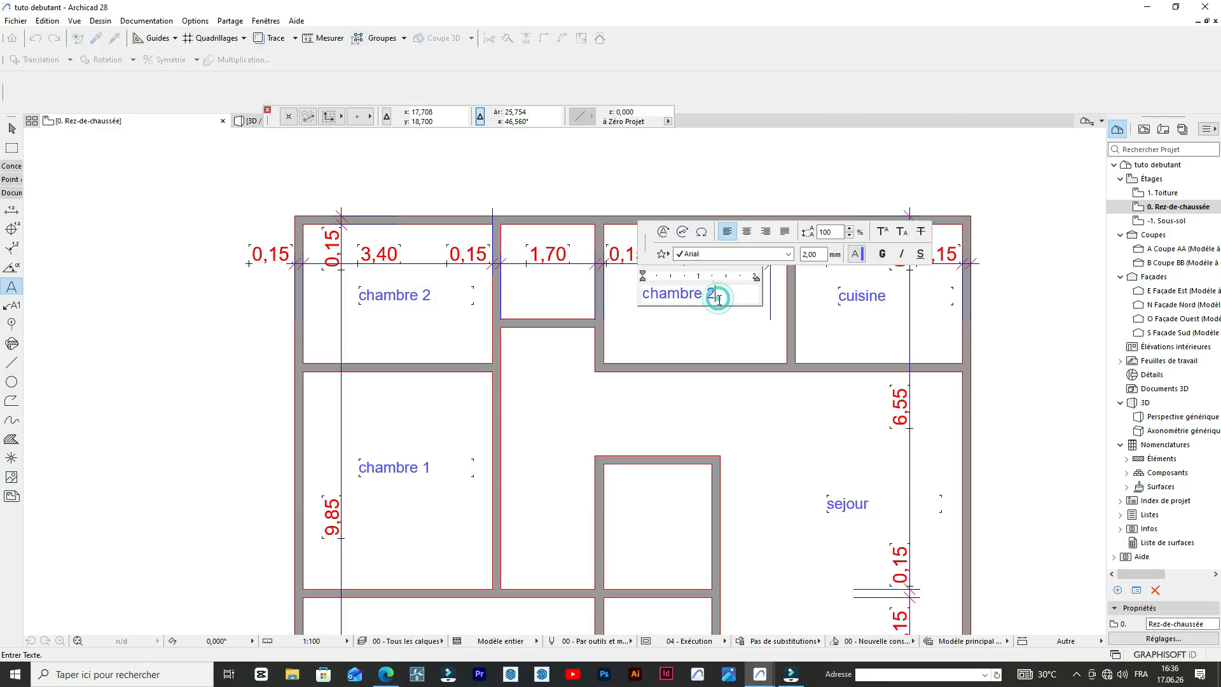
text(3)
click(698, 357)
scroll(693, 381, down, 5)
scroll(712, 301, up, 4)
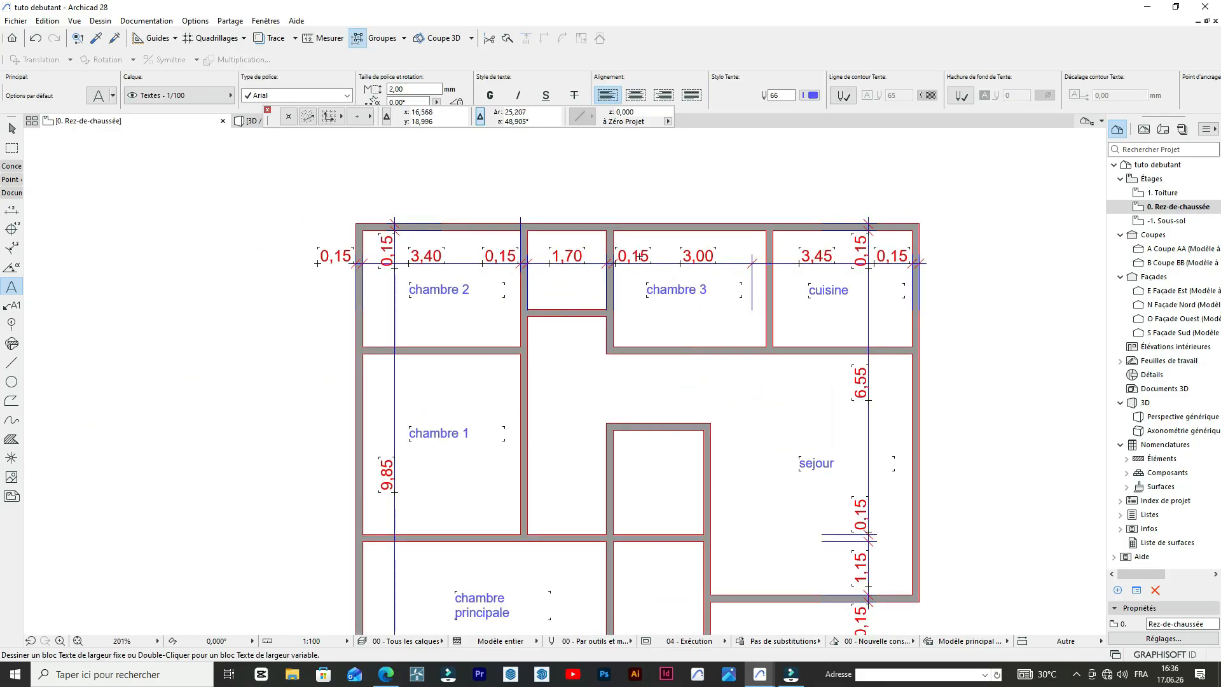
- Extend the small central room's upper wall to chambre 1's wall and trim away its original segment above that room
scroll(609, 261, down, 3)
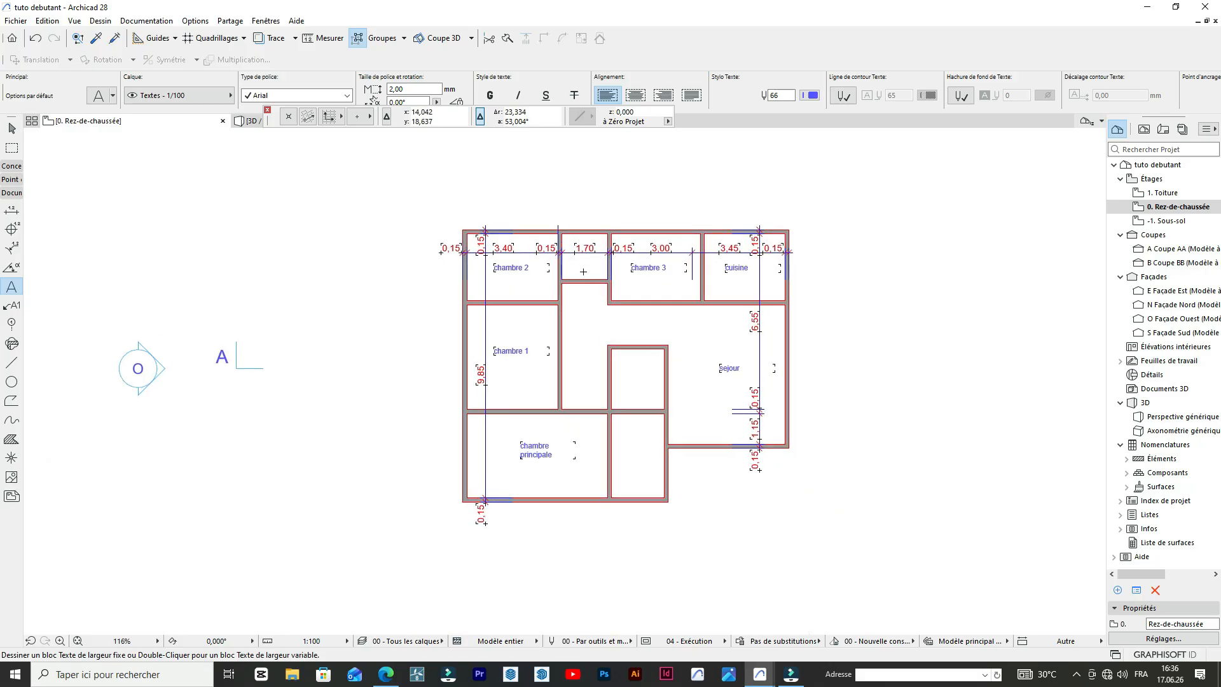
scroll(583, 272, up, 2)
scroll(604, 318, down, 3)
scroll(622, 356, up, 4)
scroll(549, 340, down, 3)
scroll(613, 335, up, 3)
shift+click(628, 328)
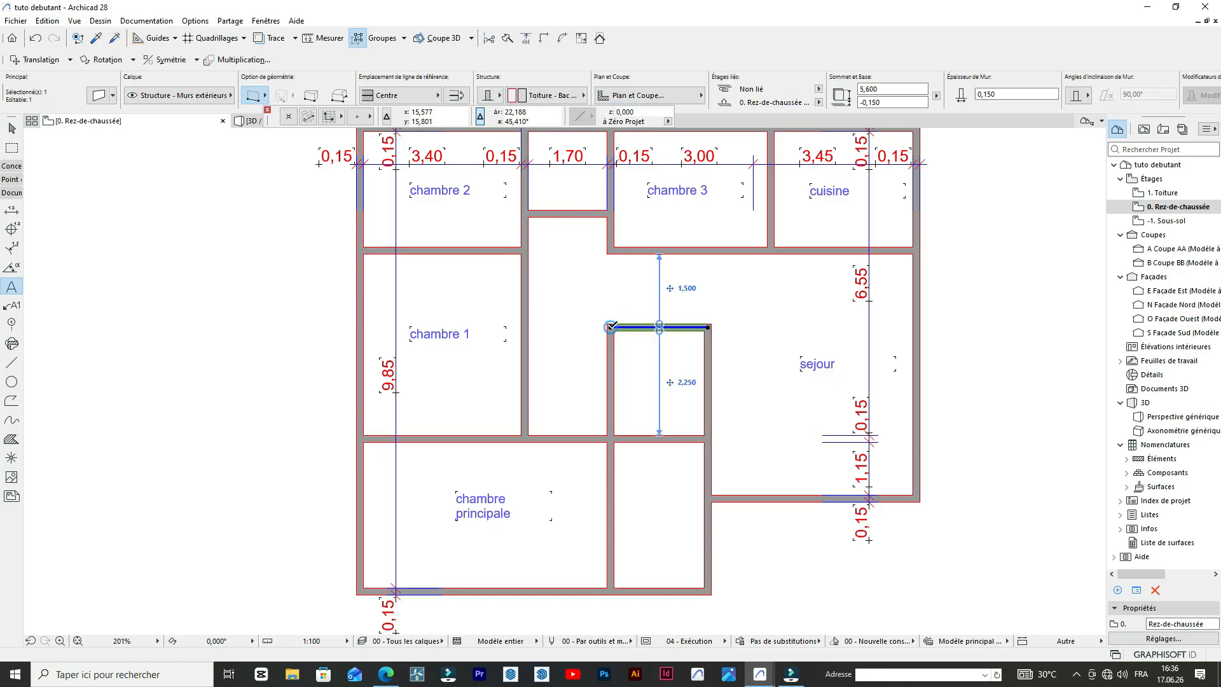
click(610, 327)
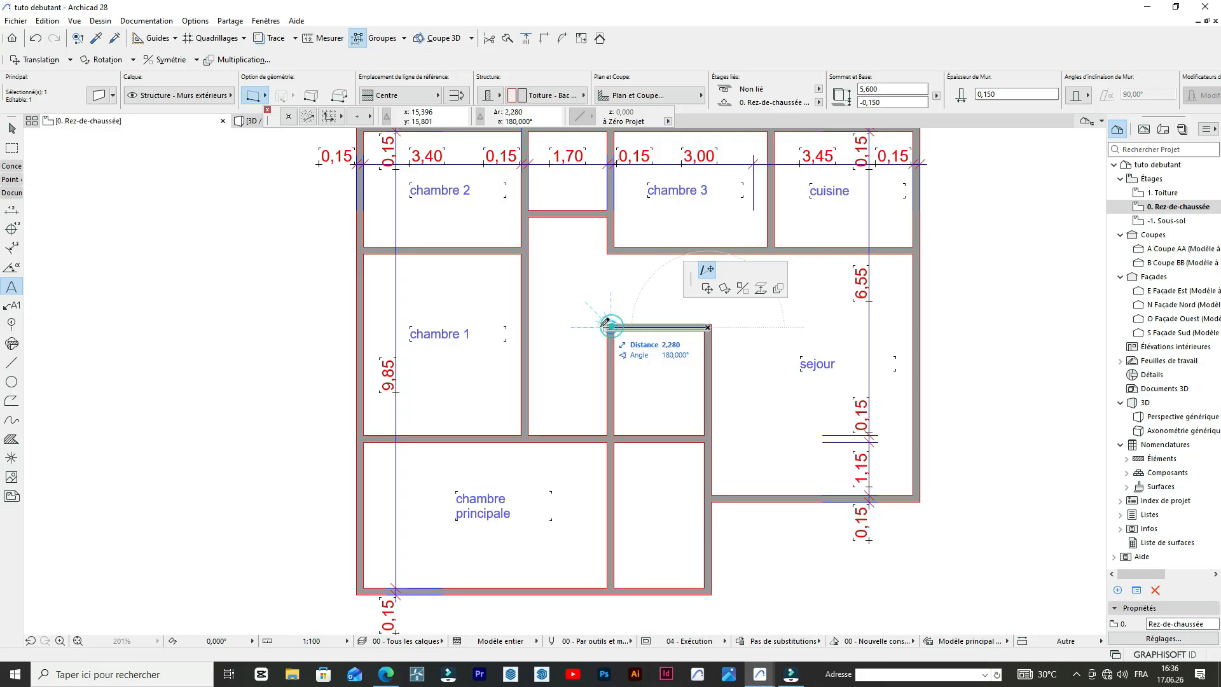
click(525, 325)
key(Escape)
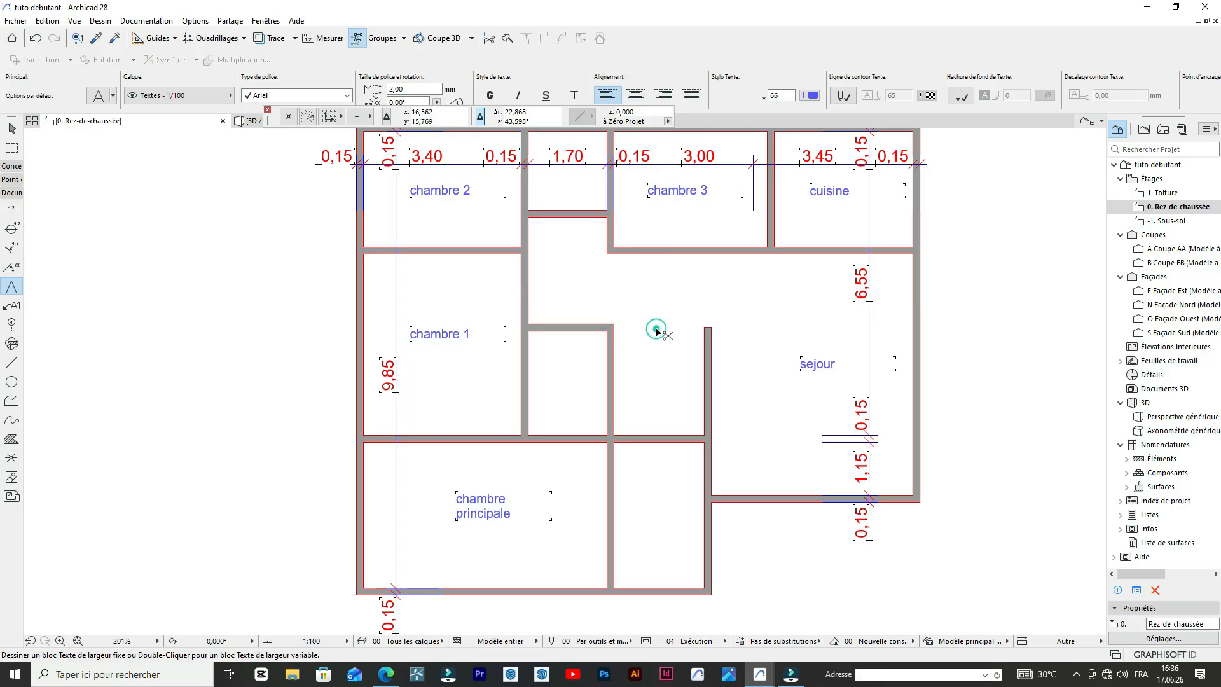
- Copy the exterior wall beside chambre 1 and chambre principale 1,7 m inward, parallel to the original
scroll(657, 331, down, 3)
scroll(630, 382, up, 2)
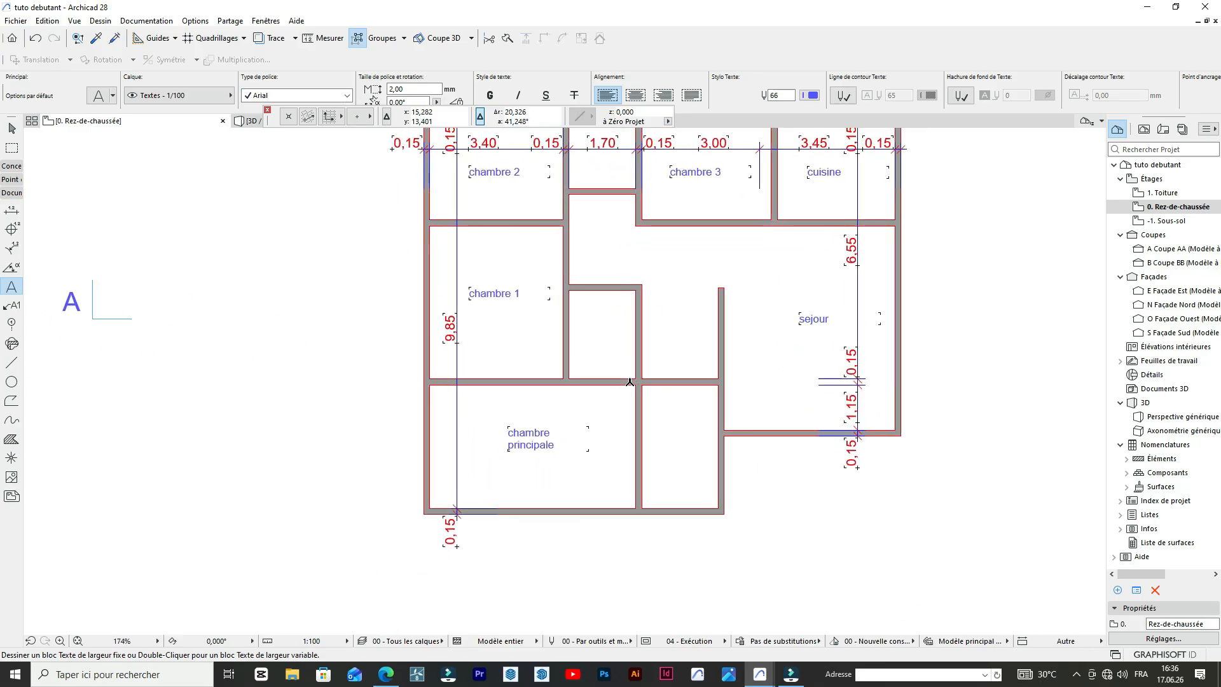
scroll(630, 381, up, 1)
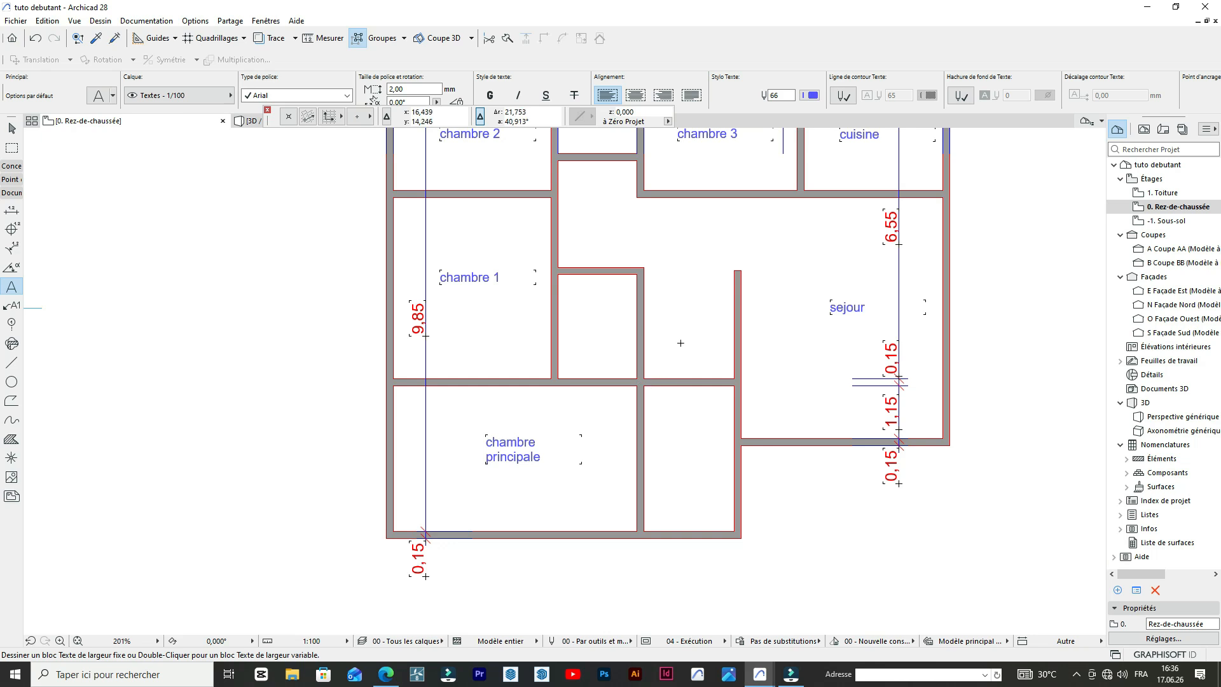
scroll(680, 343, down, 3)
scroll(686, 336, up, 2)
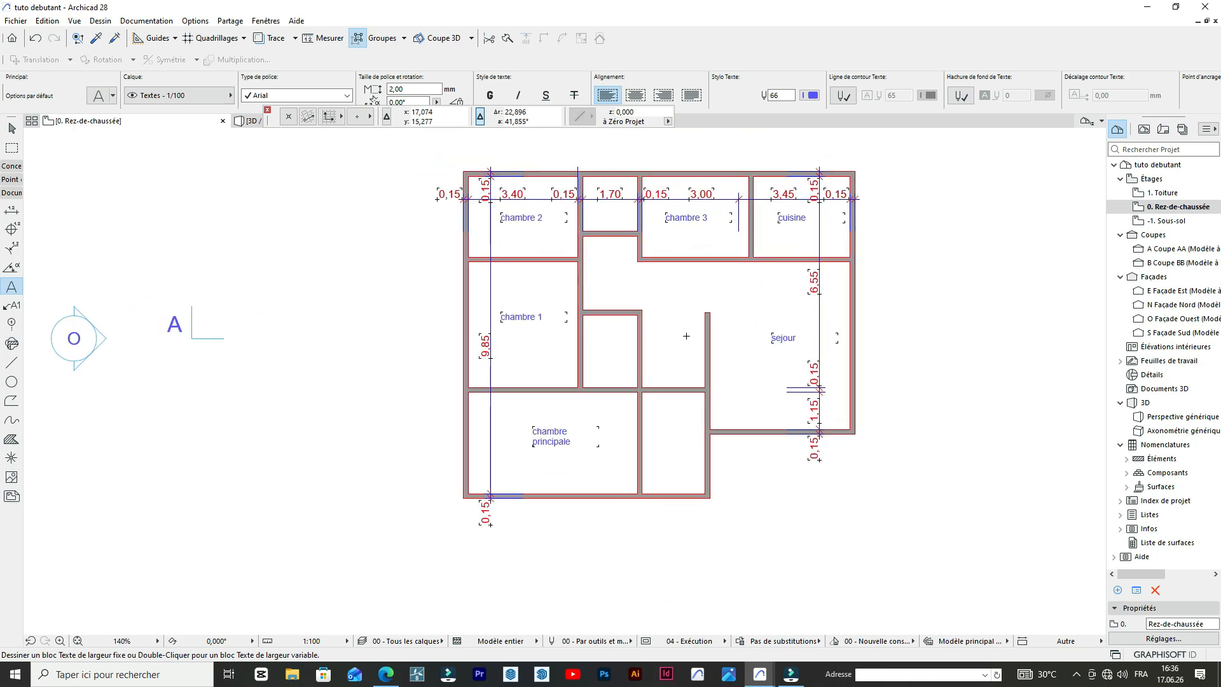
scroll(640, 398, up, 3)
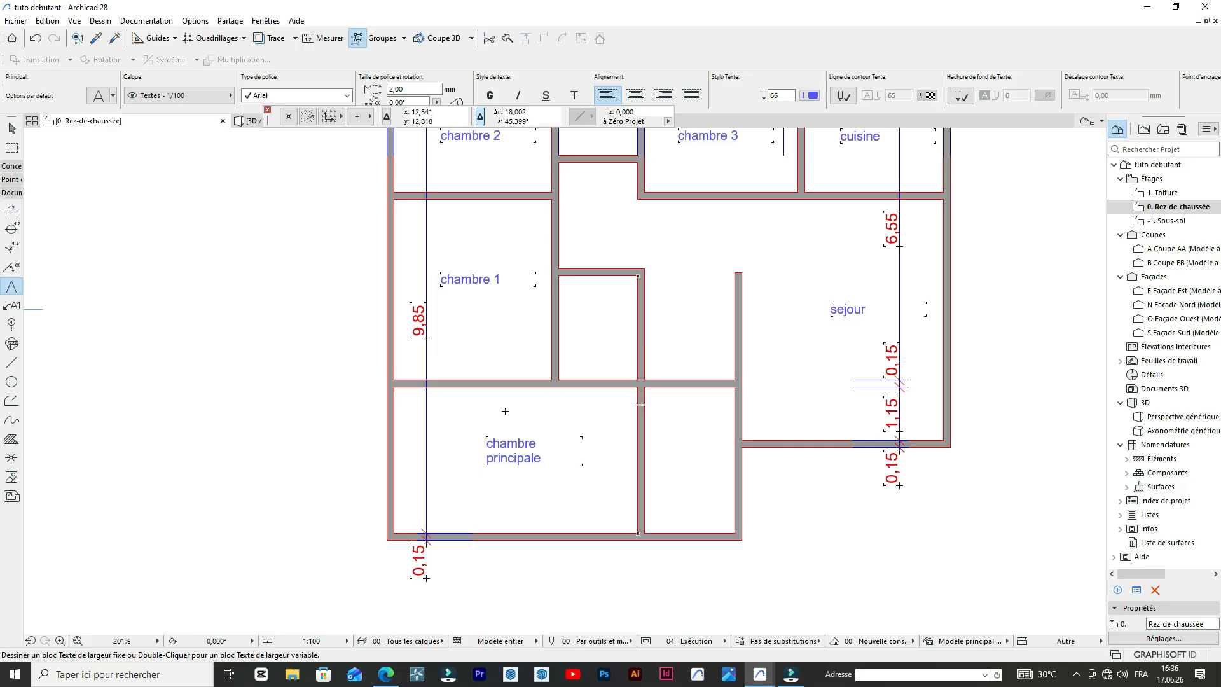
shift+click(641, 407)
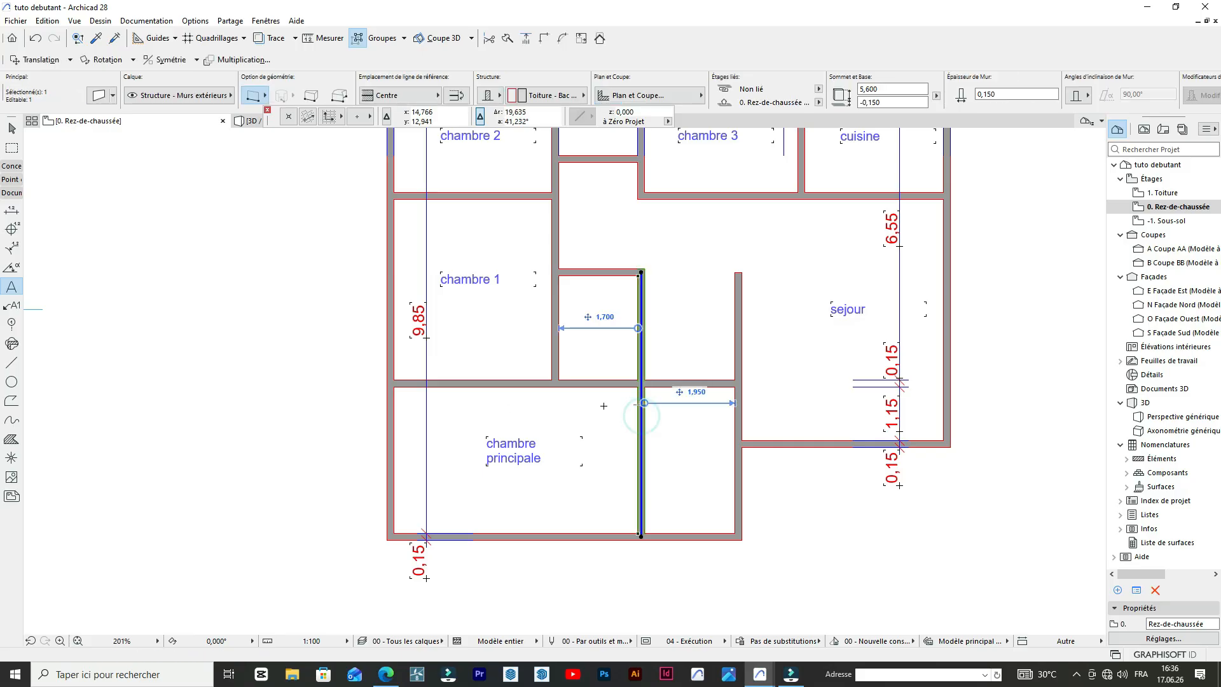
click(584, 420)
click(392, 426)
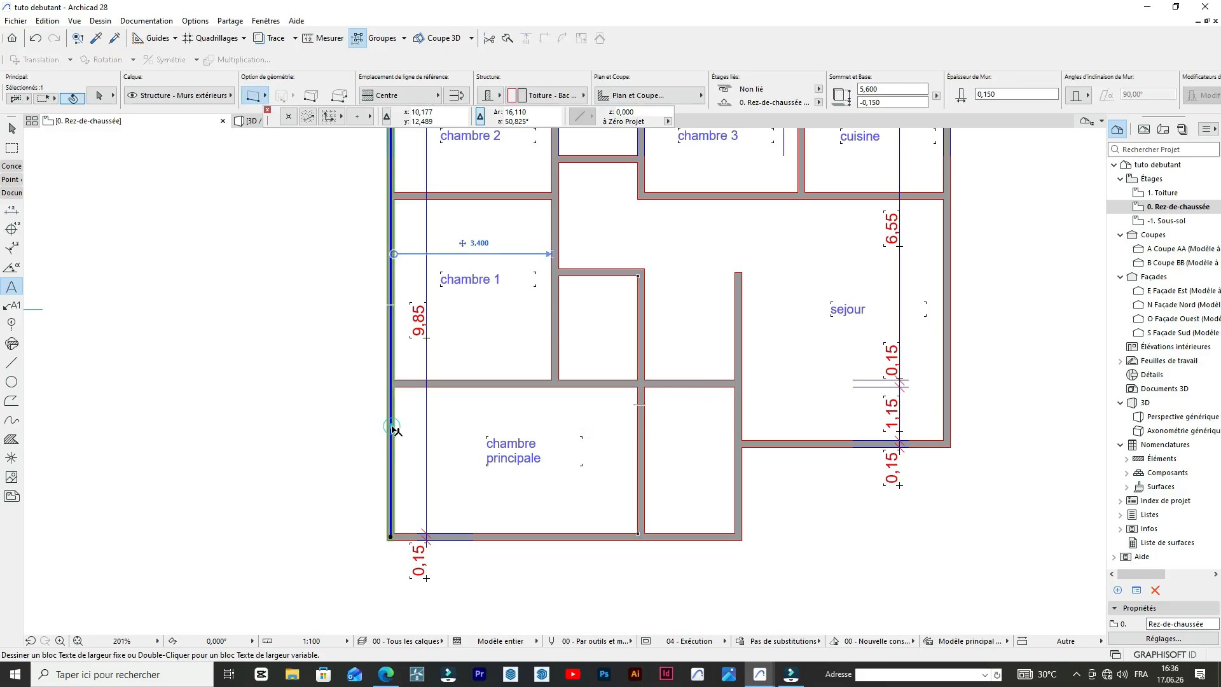
key(ctrl+shift+d)
click(391, 426)
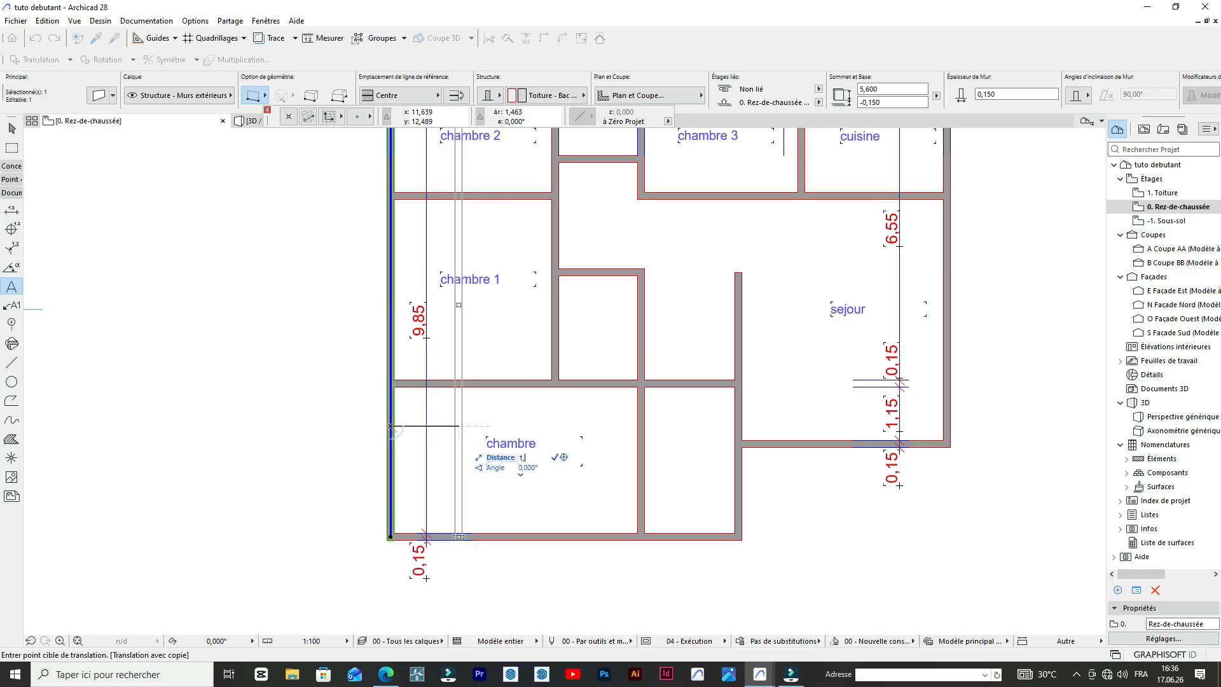
text(1,7)
key(Return)
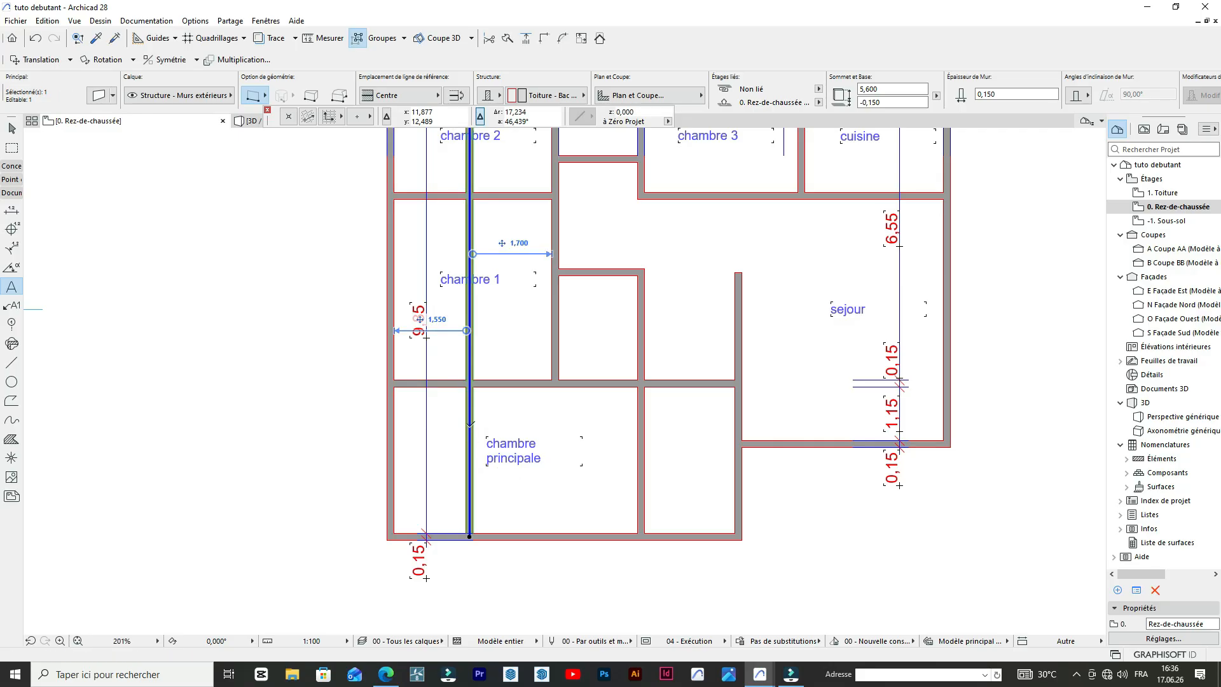
- Shorten the copied wall to end at the wall between chambre 1 and chambre principale, keeping only the piece inside chambre principale
scroll(508, 199, down, 5)
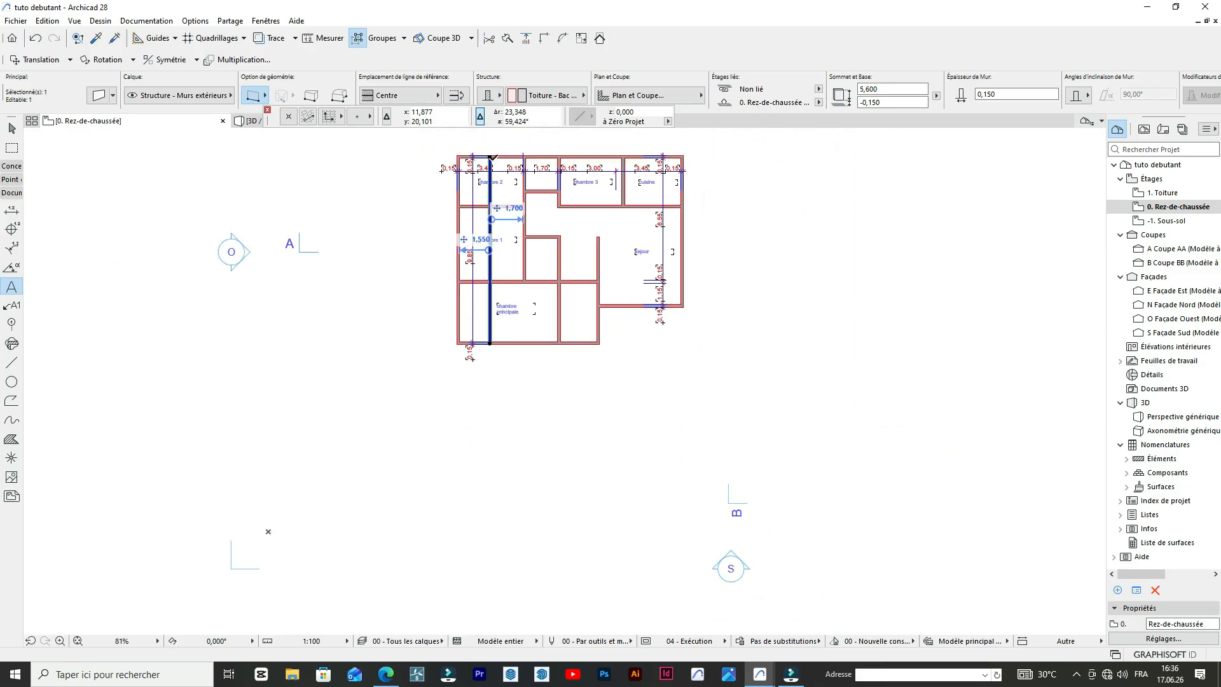
click(492, 157)
scroll(512, 203, up, 5)
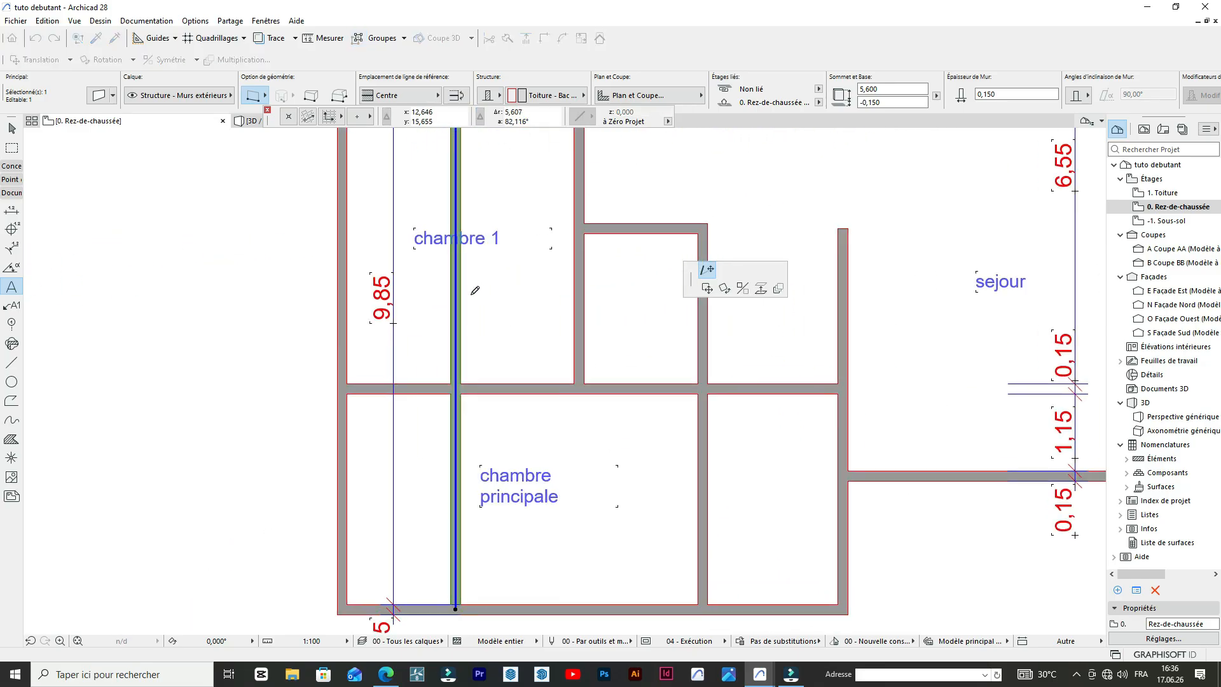
click(455, 388)
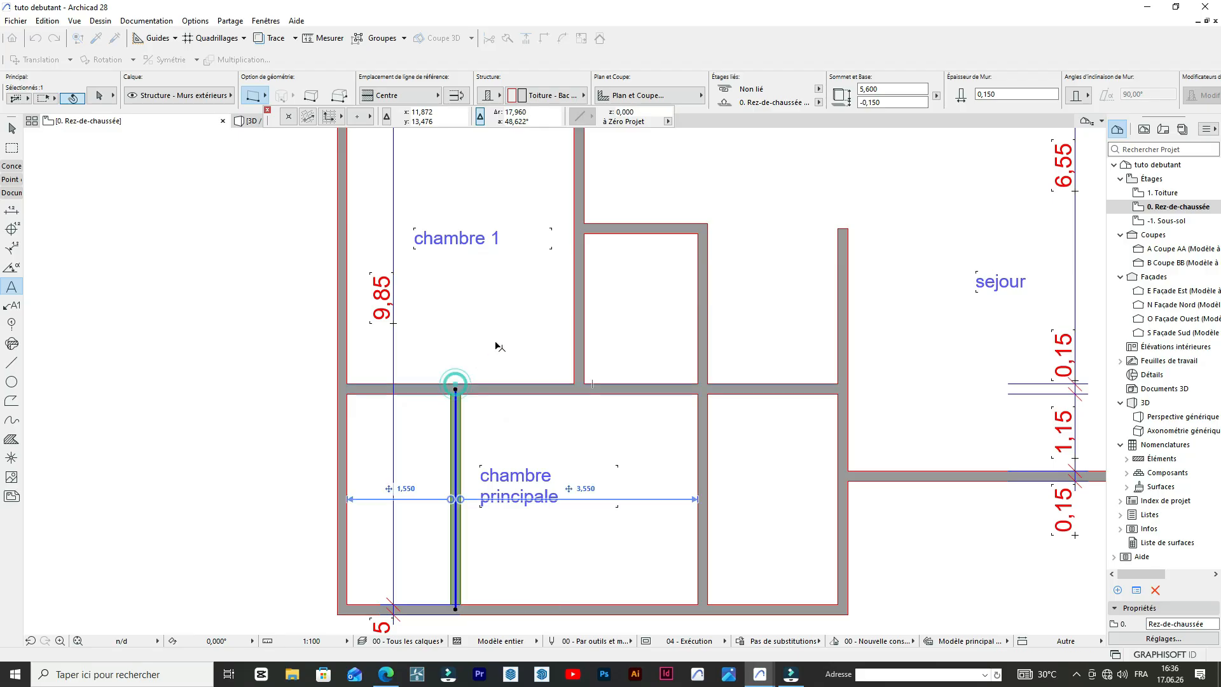
click(497, 341)
- Trim away the wall segment separating chambre principale from the small room toward the séjour, merging the two spaces
scroll(624, 323, down, 2)
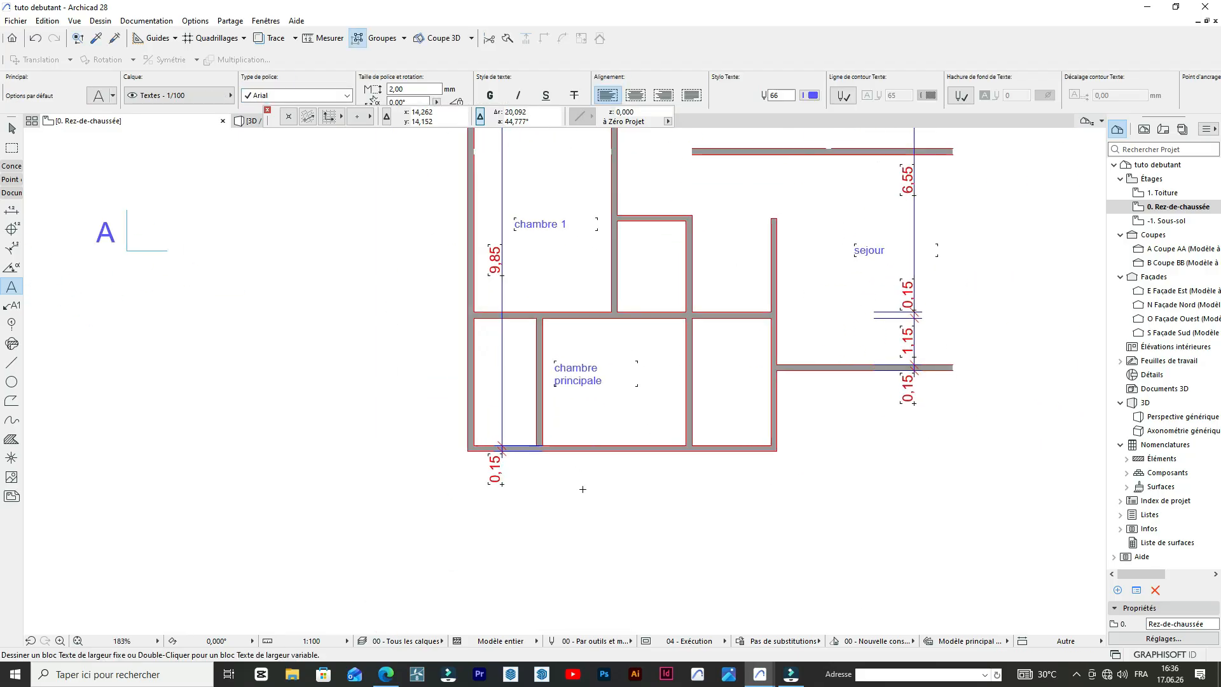
ctrl+click(710, 336)
scroll(657, 354, down, 1)
scroll(657, 343, up, 1)
scroll(644, 309, down, 1)
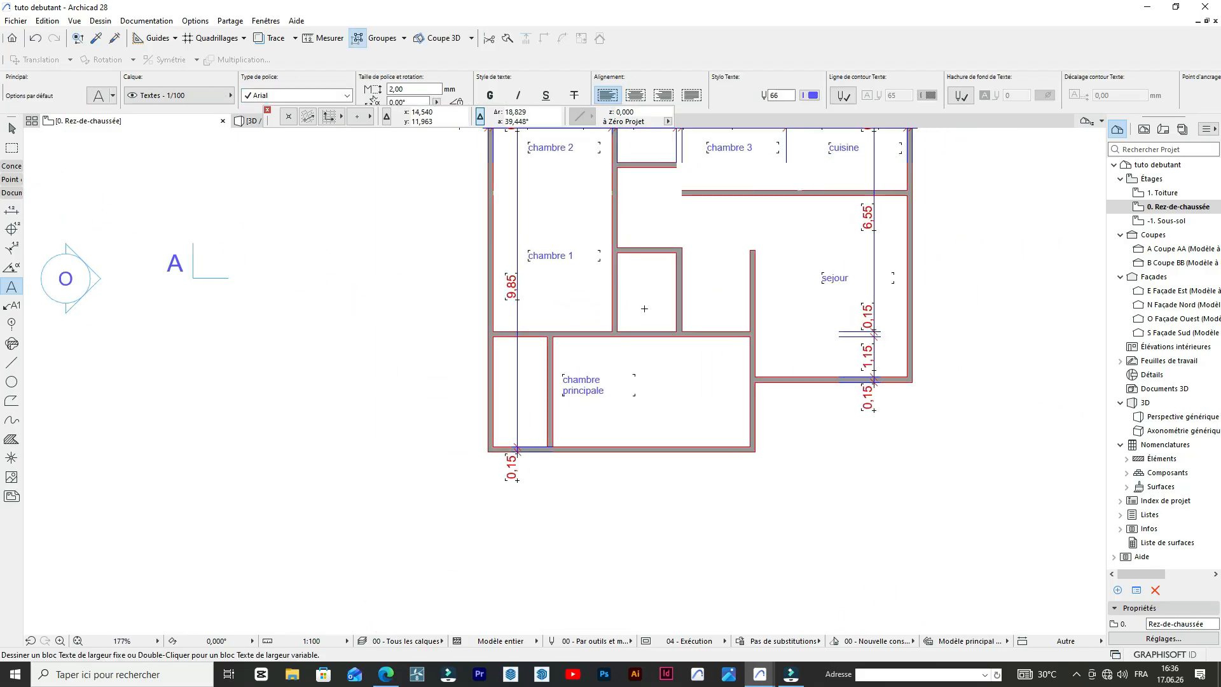
scroll(644, 306, up, 1)
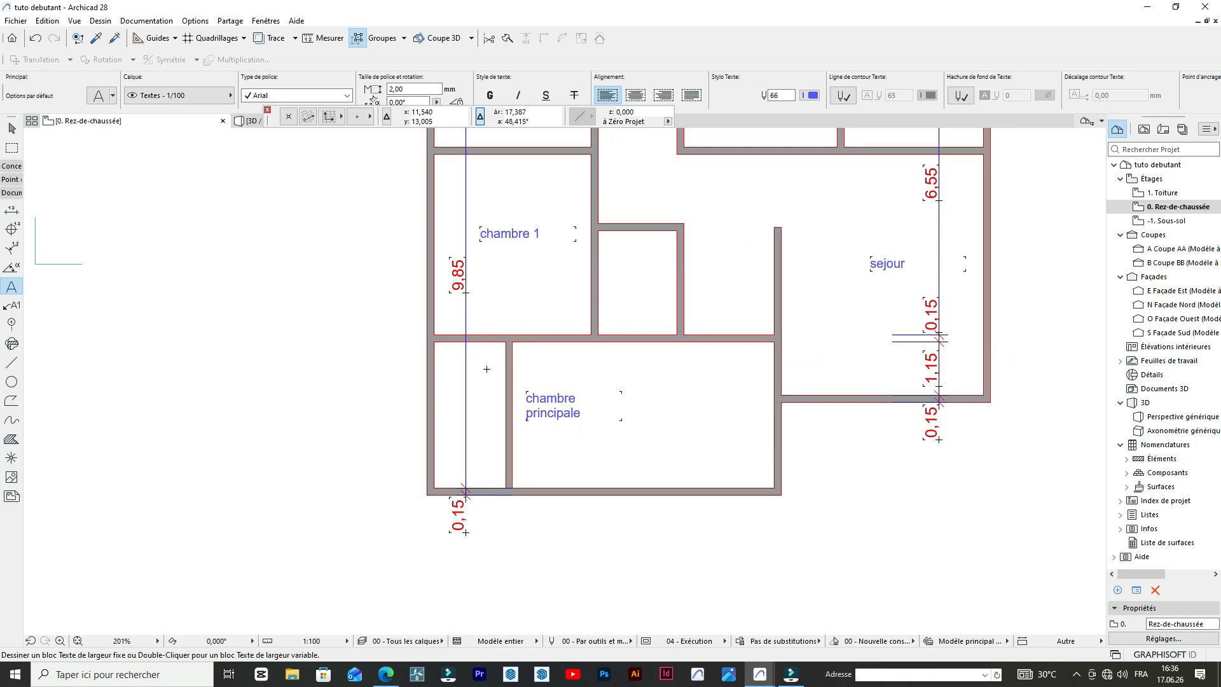
- Examine the revised ground-floor layout around the narrow rooms, the corridor and the enlarged chambre principale
scroll(519, 349, down, 5)
scroll(547, 309, up, 3)
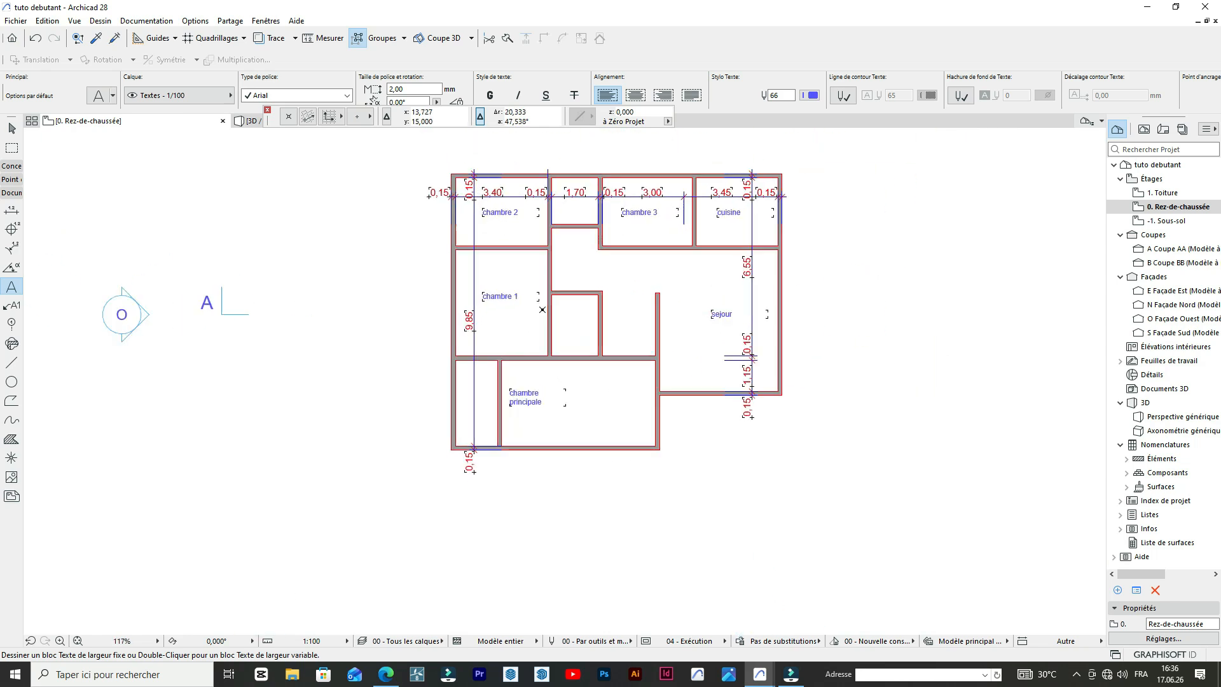
scroll(561, 395, up, 3)
scroll(578, 374, down, 3)
scroll(633, 344, up, 3)
scroll(632, 344, up, 2)
scroll(632, 337, down, 4)
scroll(632, 331, up, 4)
scroll(629, 334, down, 2)
scroll(641, 312, down, 1)
scroll(639, 352, down, 2)
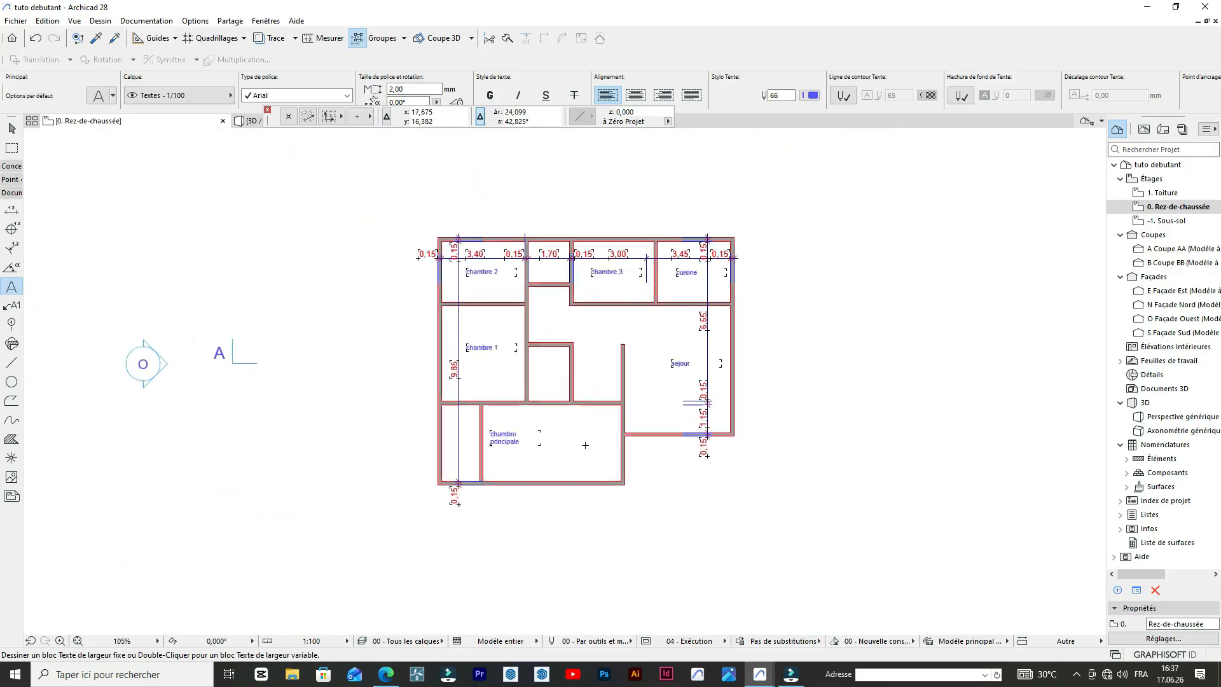
scroll(637, 339, up, 1)
scroll(643, 281, down, 2)
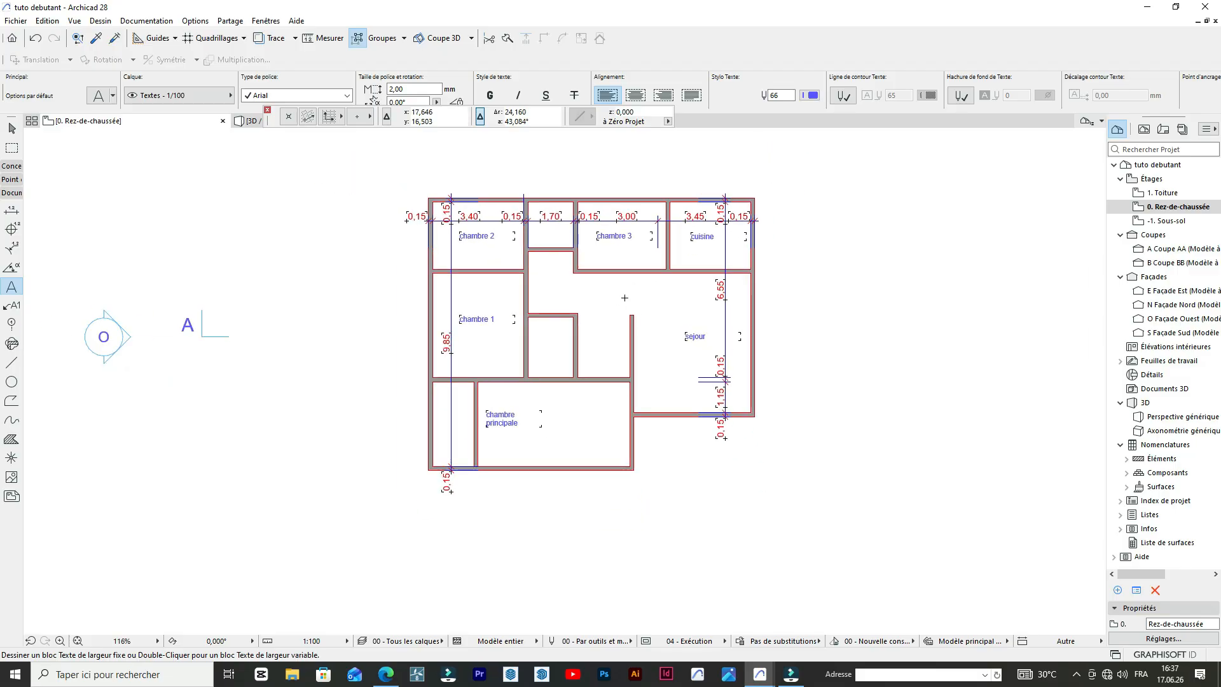
- Configure the default hinged door (Porte) to use the Style 7 door leaf
click(9, 168)
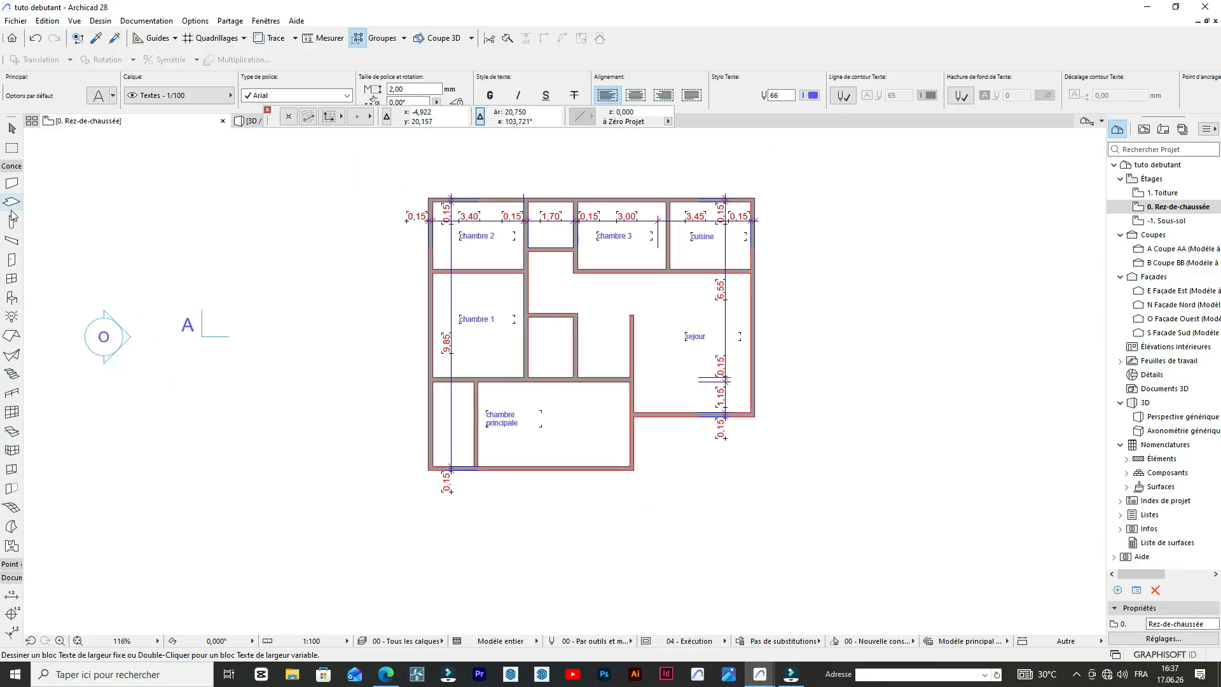
click(11, 258)
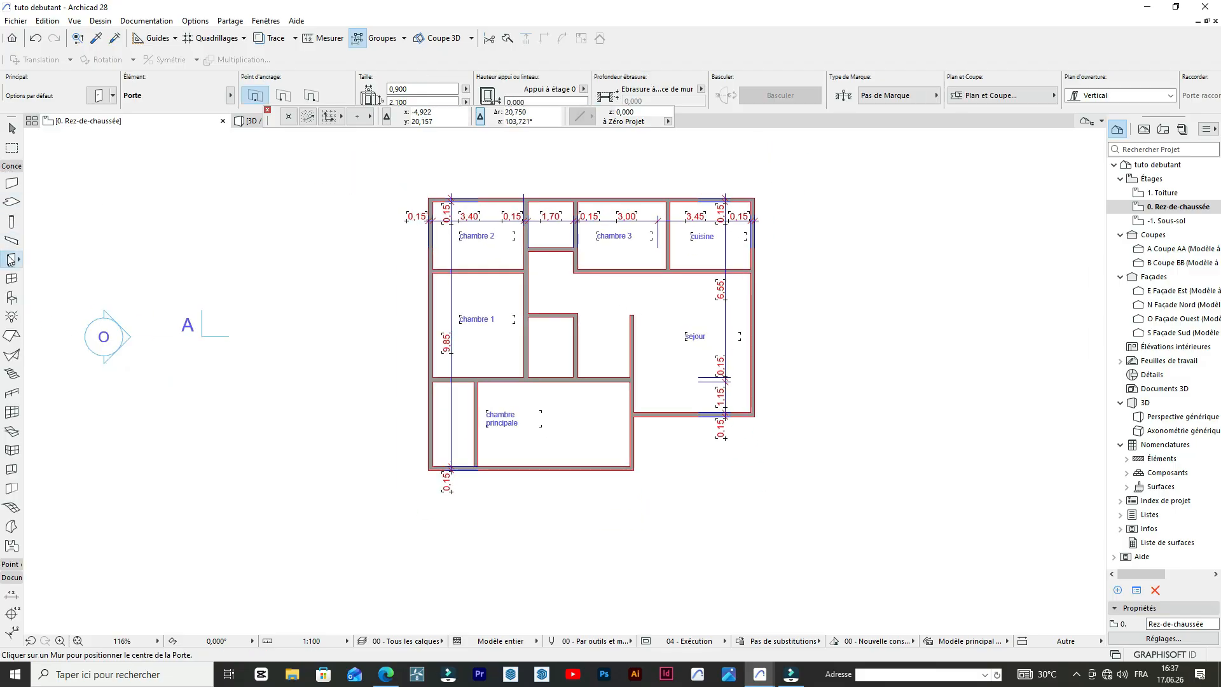
click(99, 95)
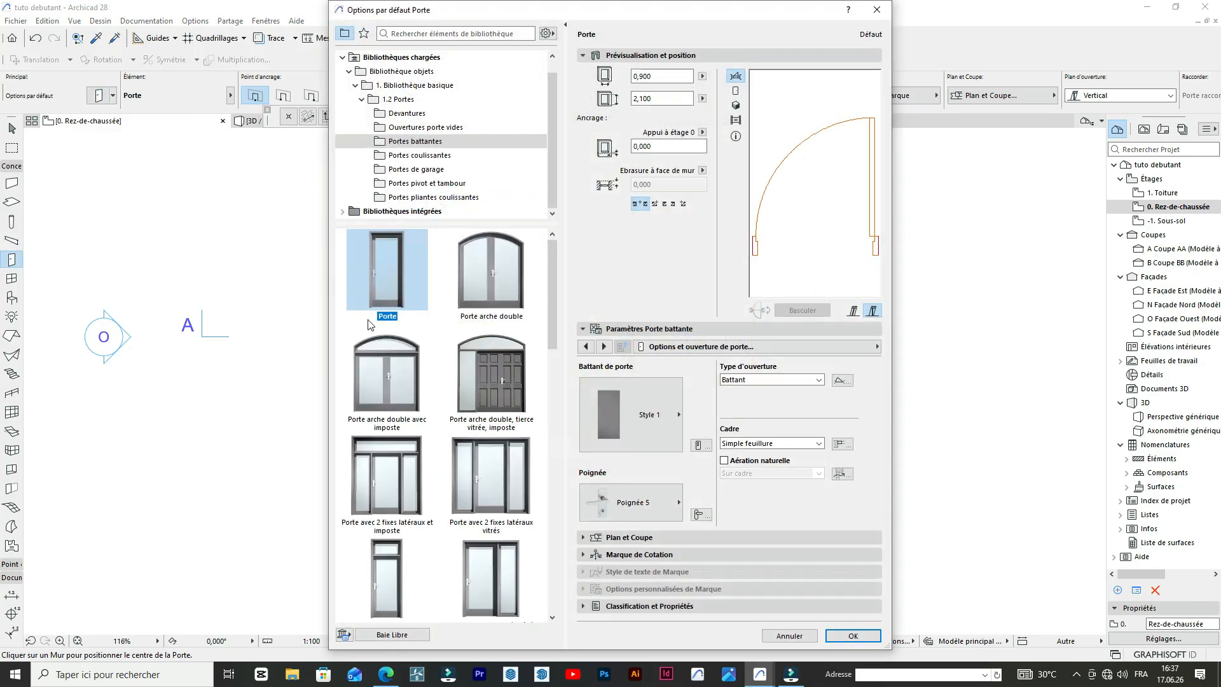
click(623, 416)
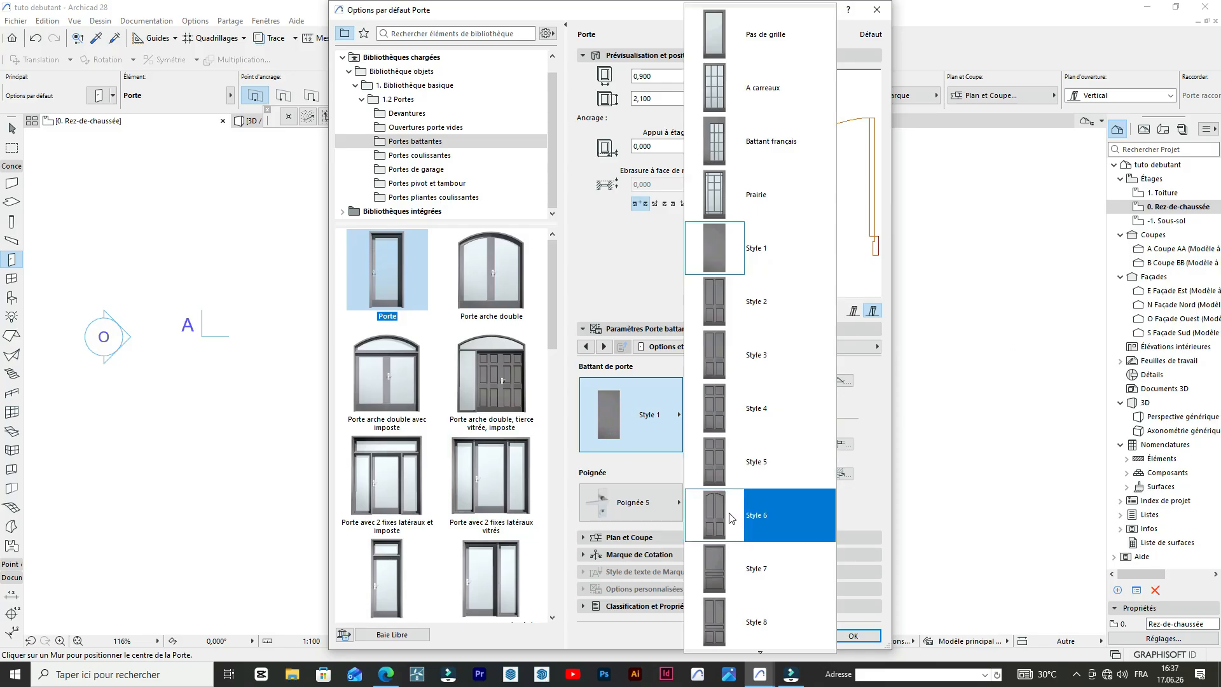
click(725, 563)
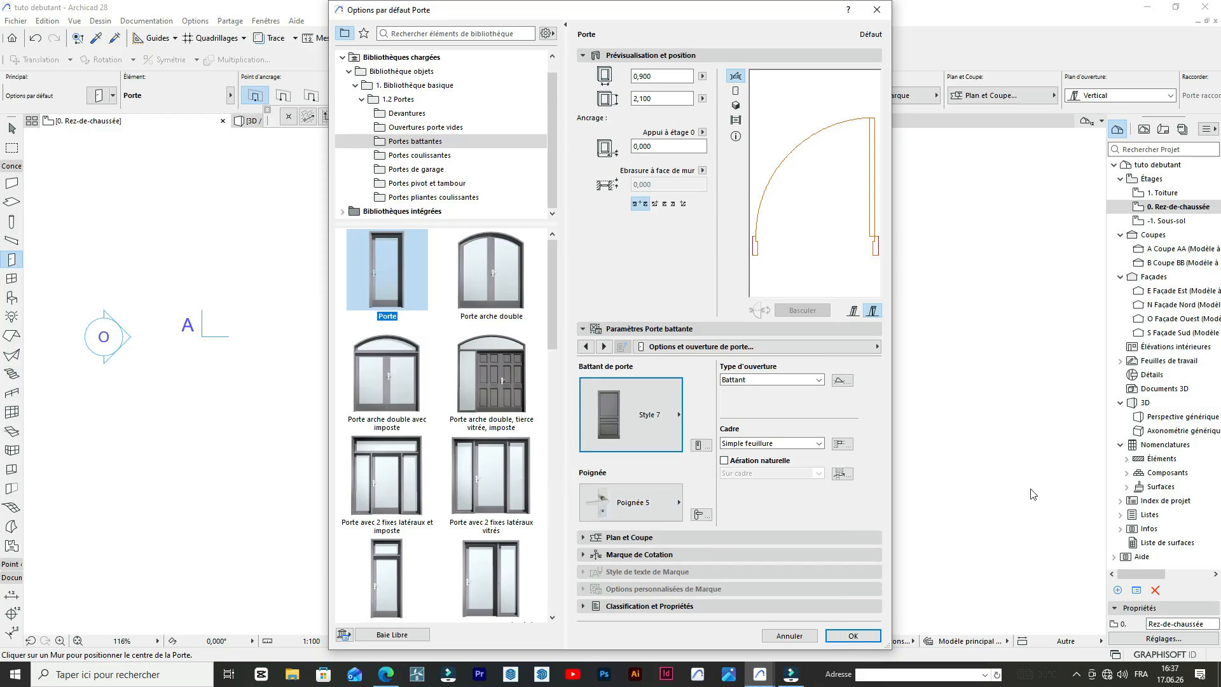
click(852, 636)
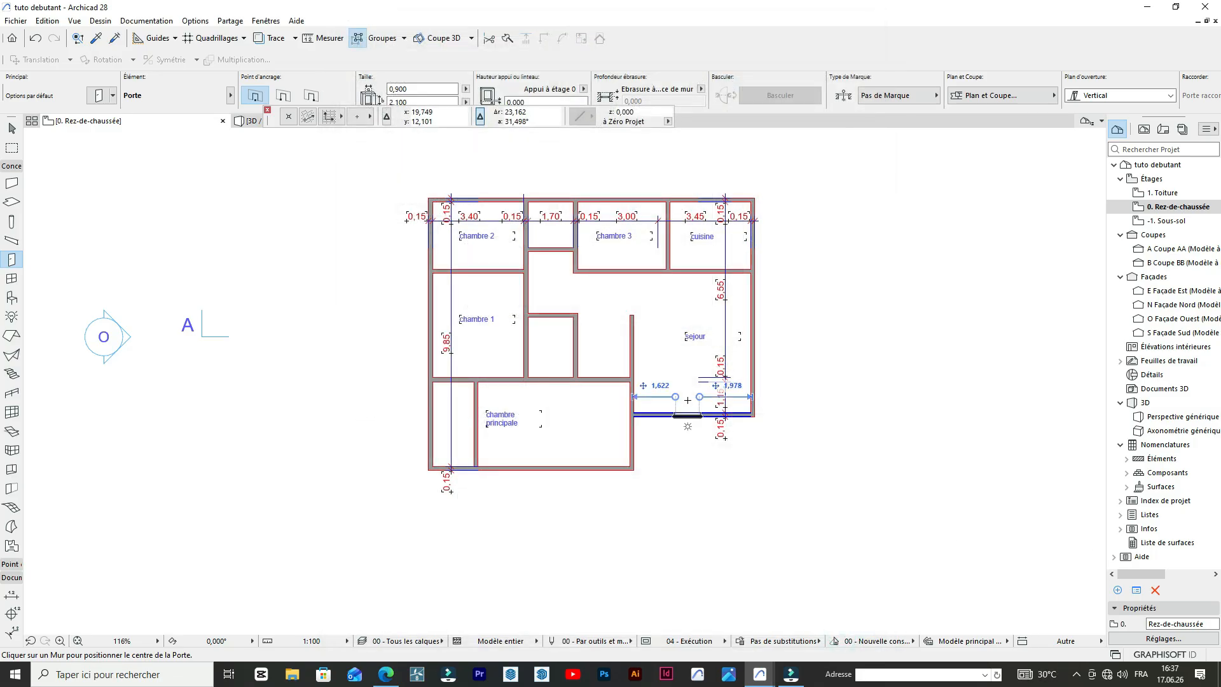
- Place a door in the wall between chambre 3 and the séjour, beside the cuisine partition, swinging into chambre 3 and hinged at that partition
scroll(607, 274, up, 4)
scroll(668, 216, up, 3)
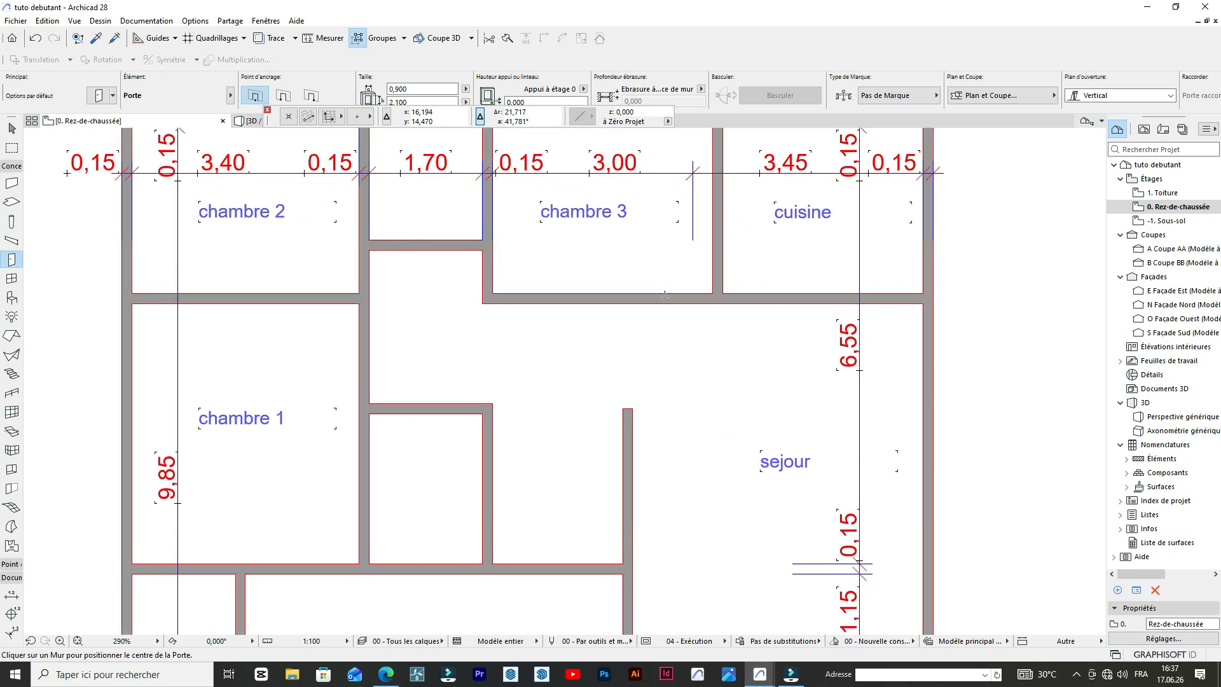
click(680, 294)
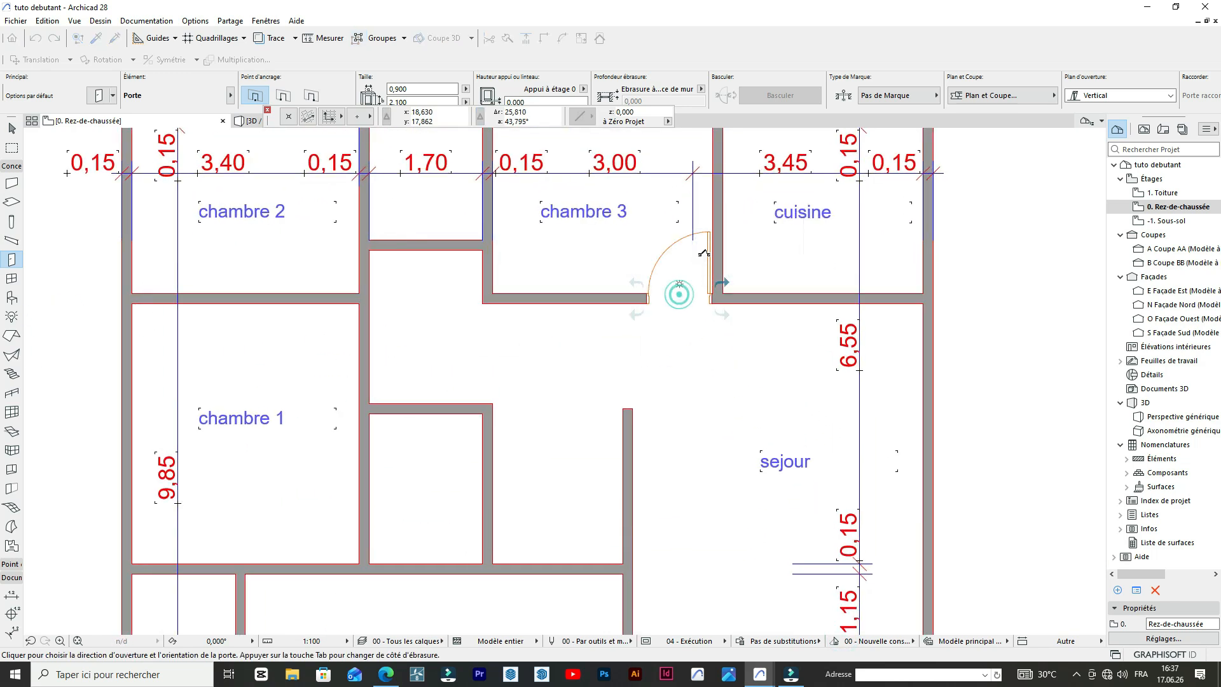
click(708, 234)
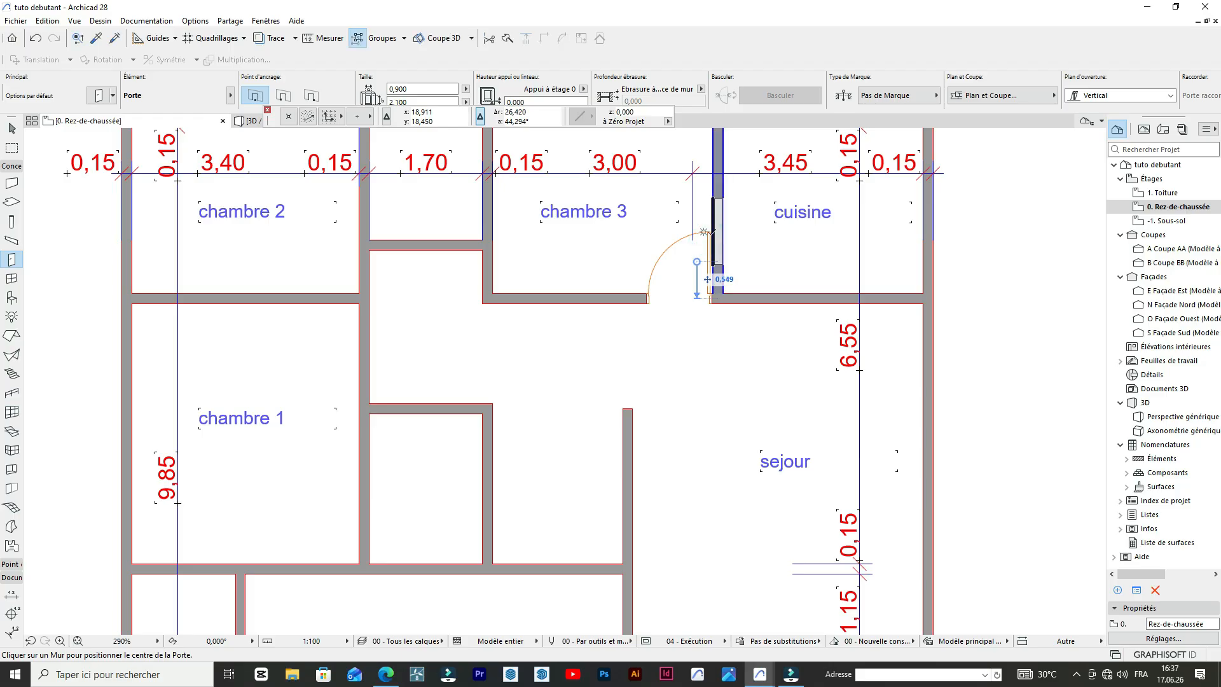
- Set the width of chambre 3's door to 0,800 m
shift+click(710, 235)
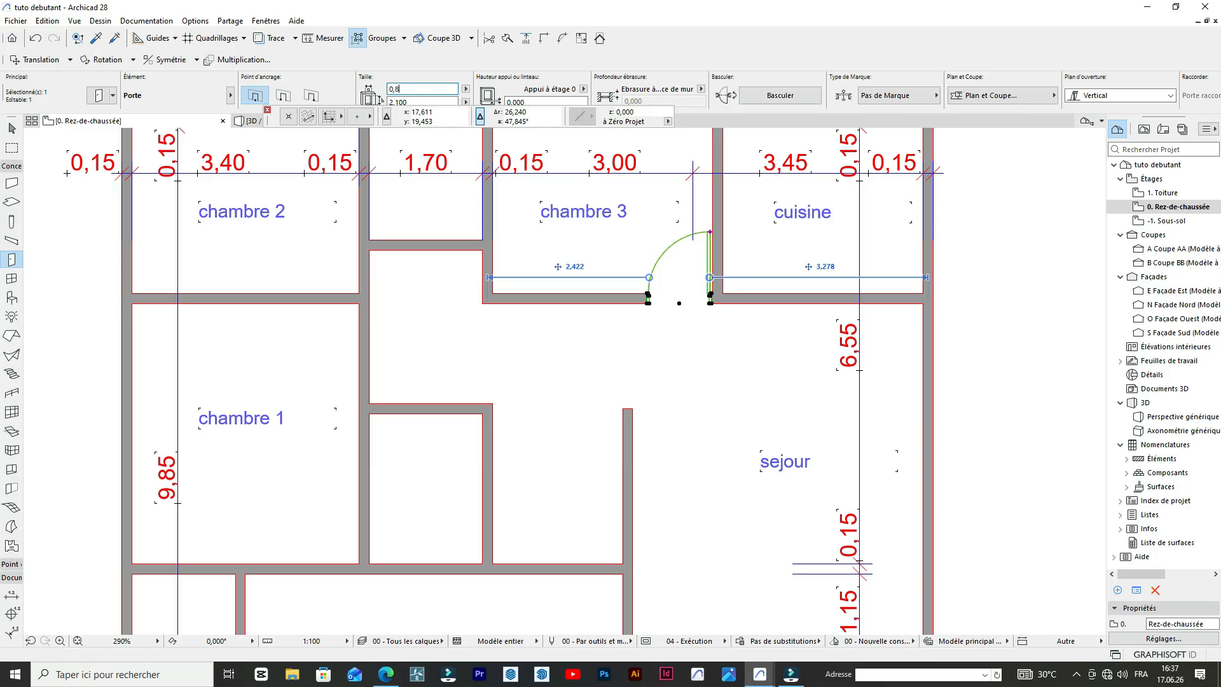
scroll(732, 369, down, 3)
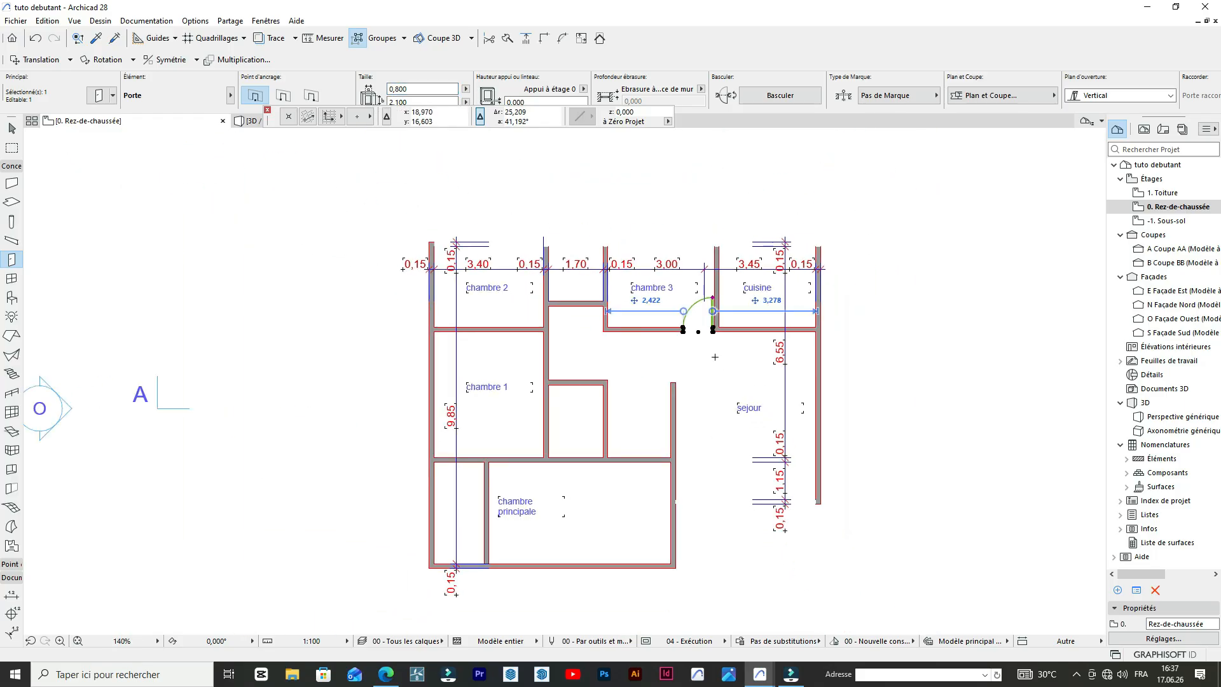
scroll(714, 349, up, 2)
key(Escape)
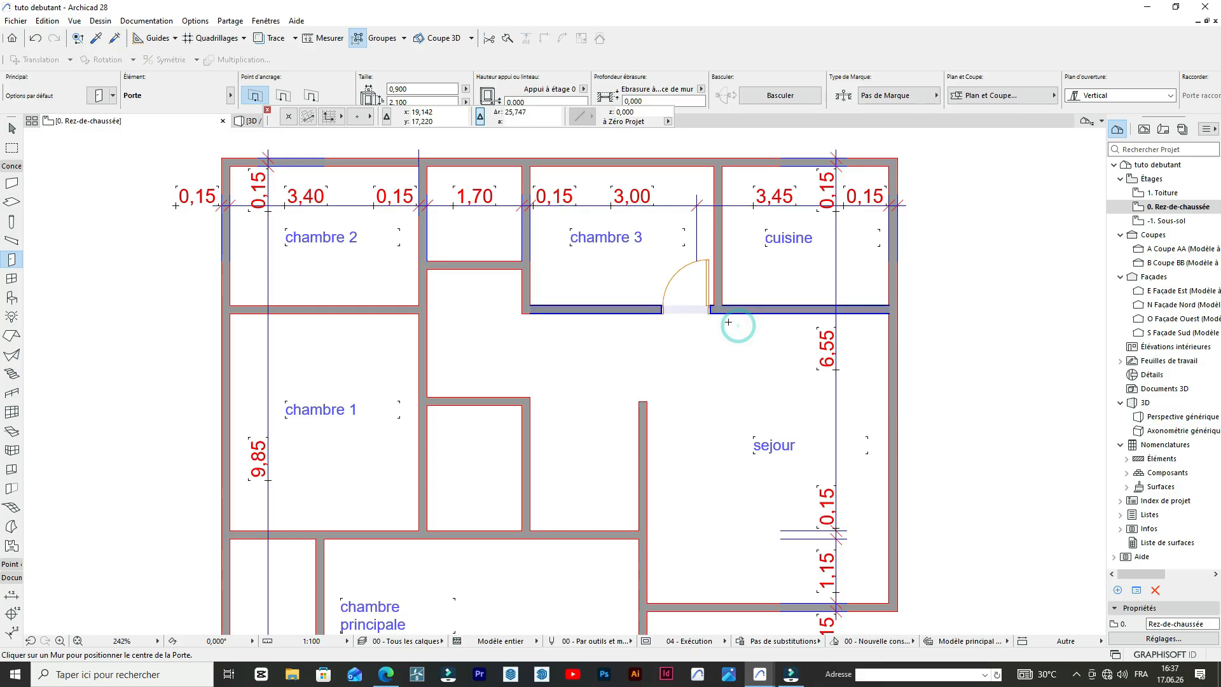
- Set the door width to 0,800 m and place a door between cuisine and séjour, hinged beside the chambre 3 partition and swinging into cuisine
text(0,)
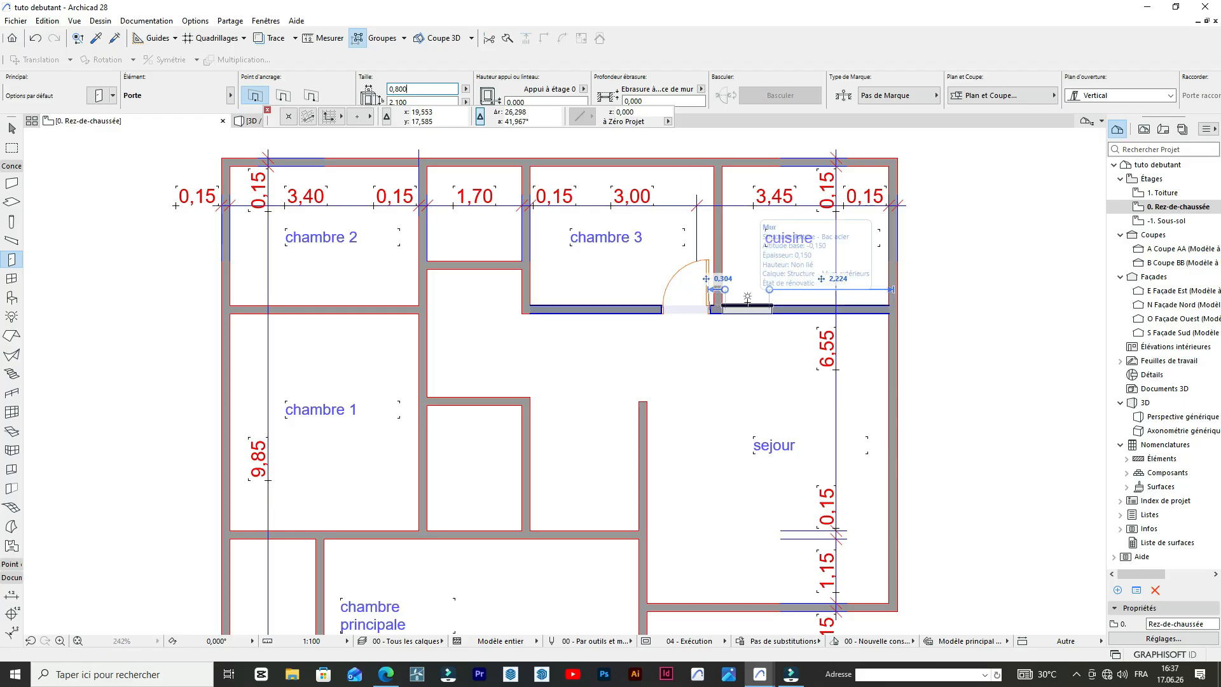
click(747, 298)
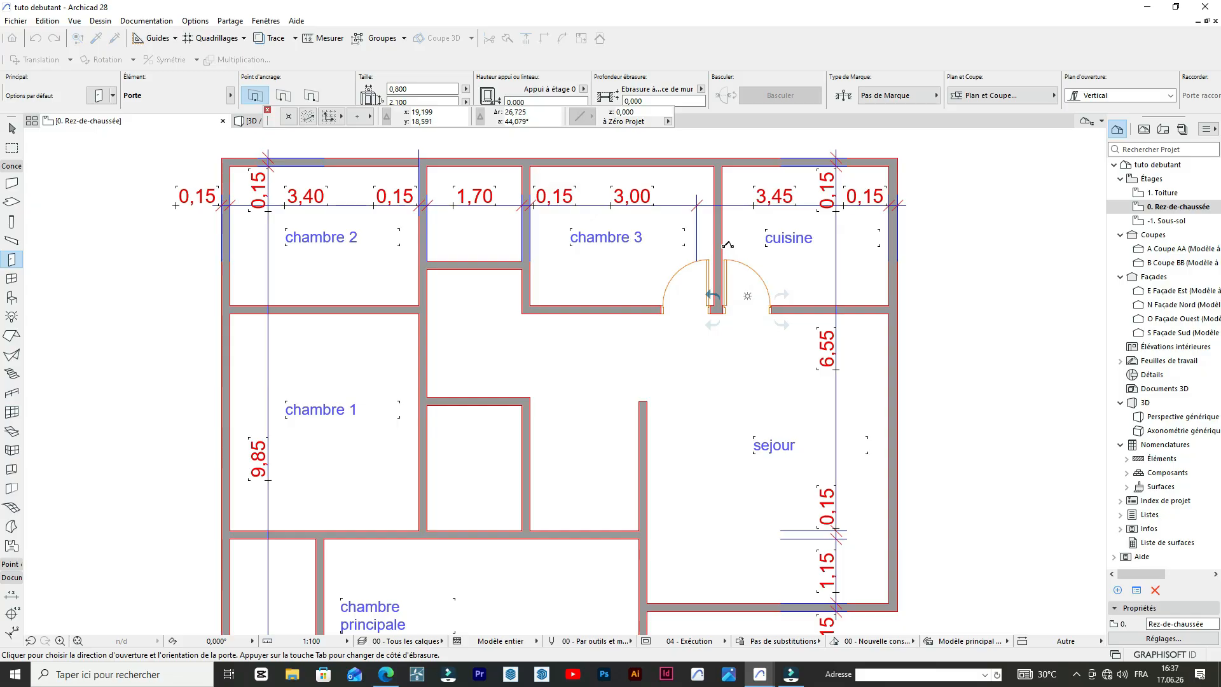
click(727, 244)
- Replace chambre 3's door with one at the opposite end of the same wall, hinged at the narrow-room partition and swinging into chambre 3
scroll(718, 267, down, 5)
scroll(719, 267, up, 5)
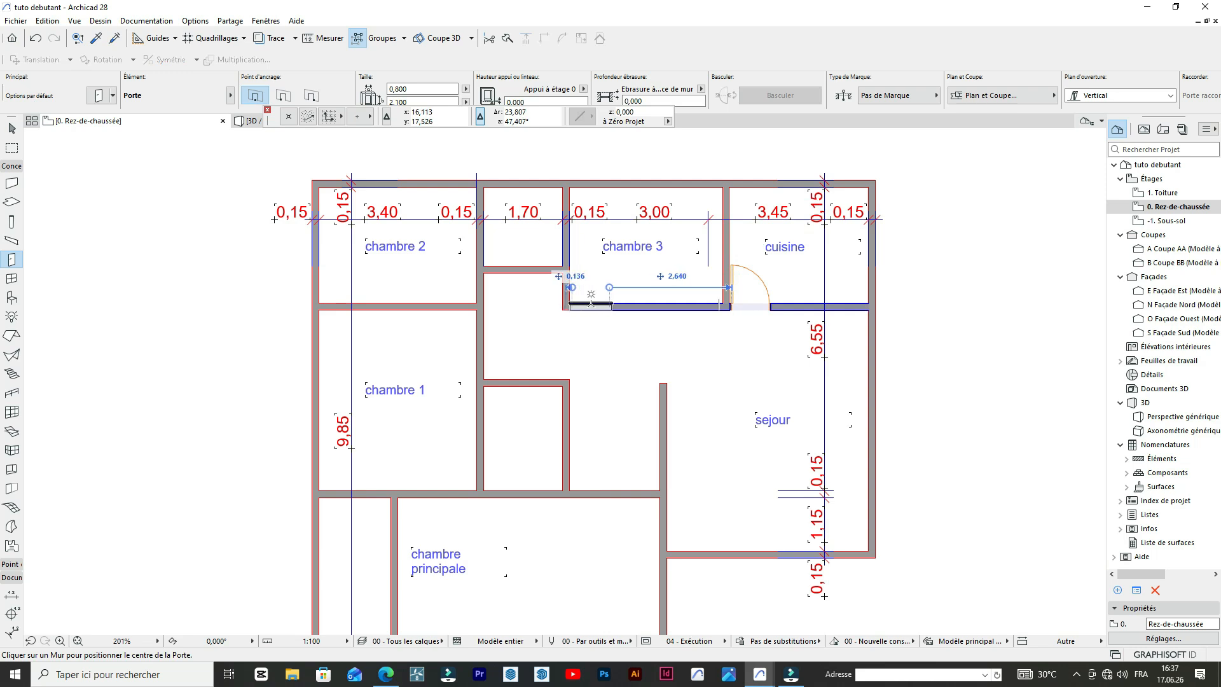
click(591, 304)
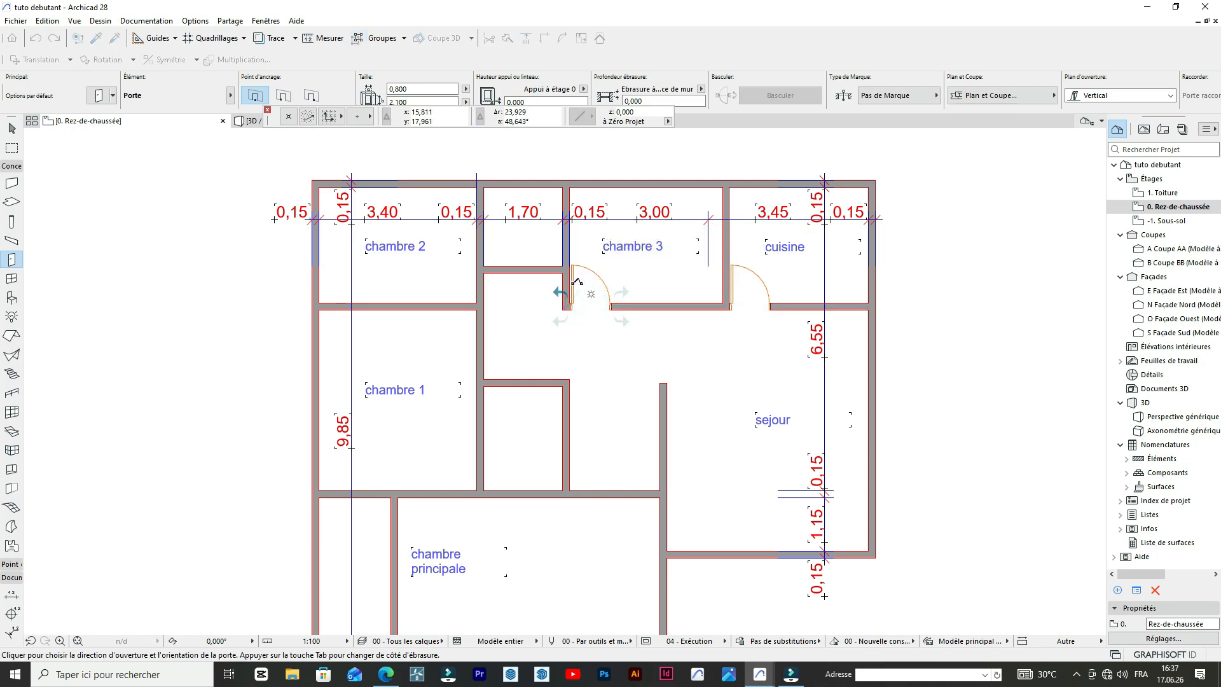
click(576, 281)
- Place a door between chambre 2 and the corridor, hinged beside the chambre 1 wall and swinging into chambre 2
scroll(763, 223, down, 4)
scroll(724, 217, up, 3)
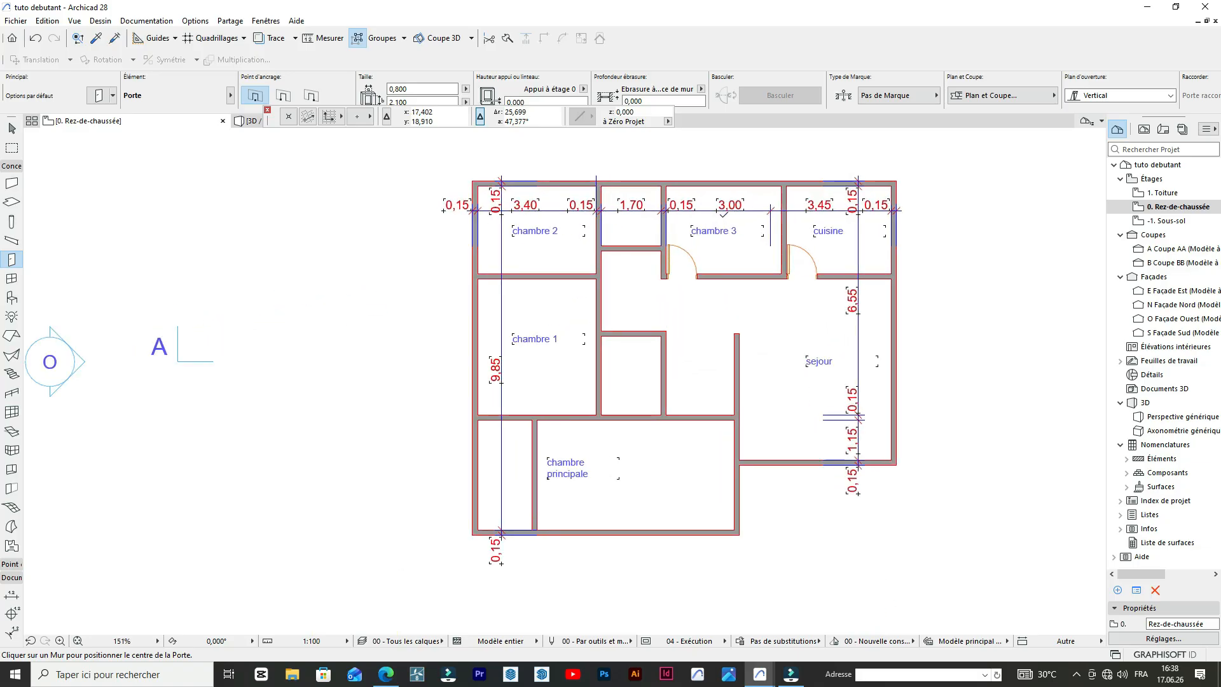
scroll(723, 216, up, 3)
scroll(706, 262, down, 5)
scroll(705, 261, up, 4)
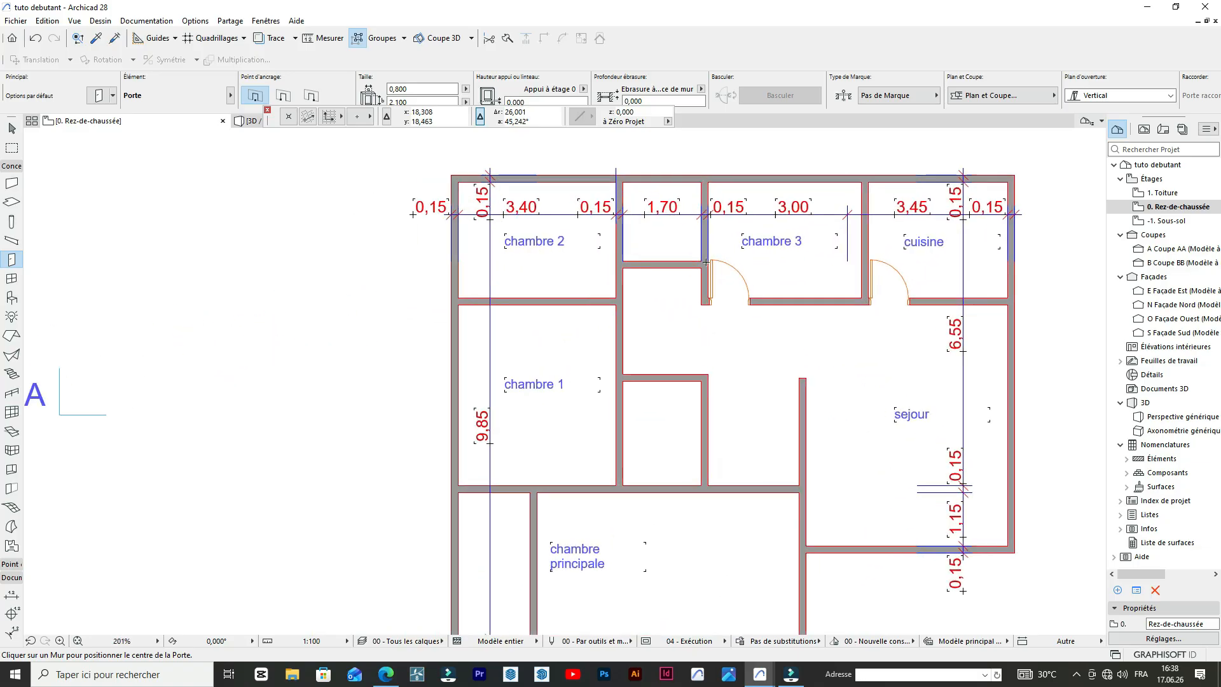
scroll(706, 261, up, 1)
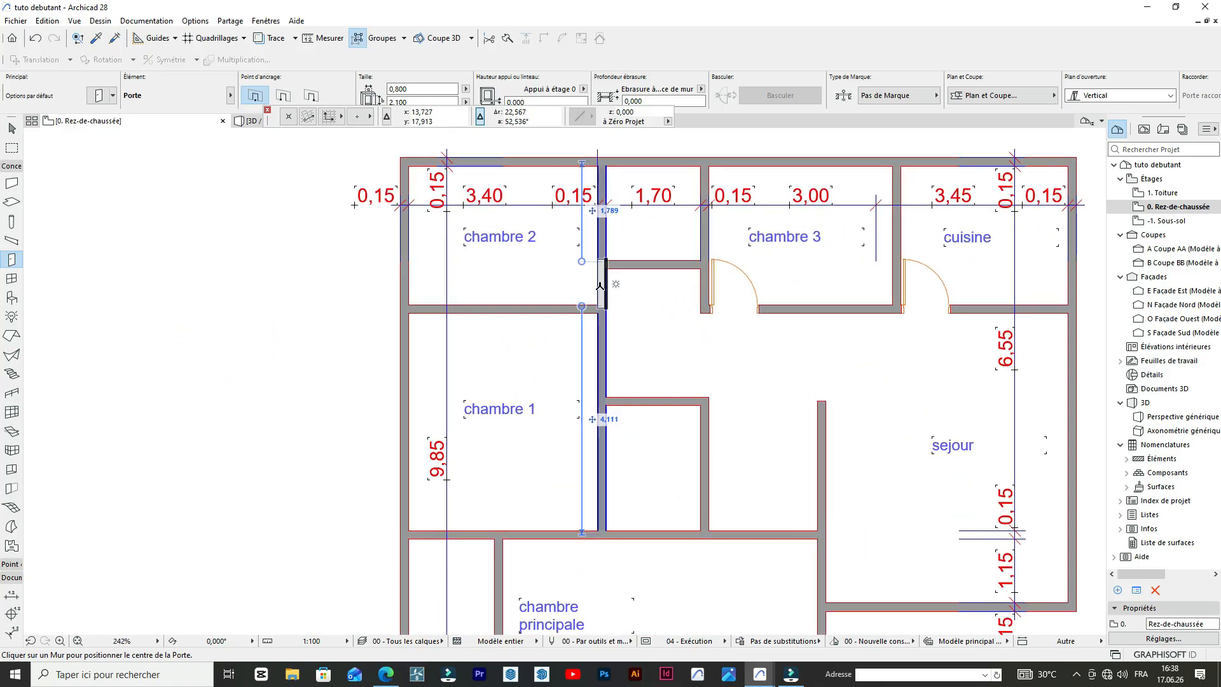
scroll(600, 278, up, 7)
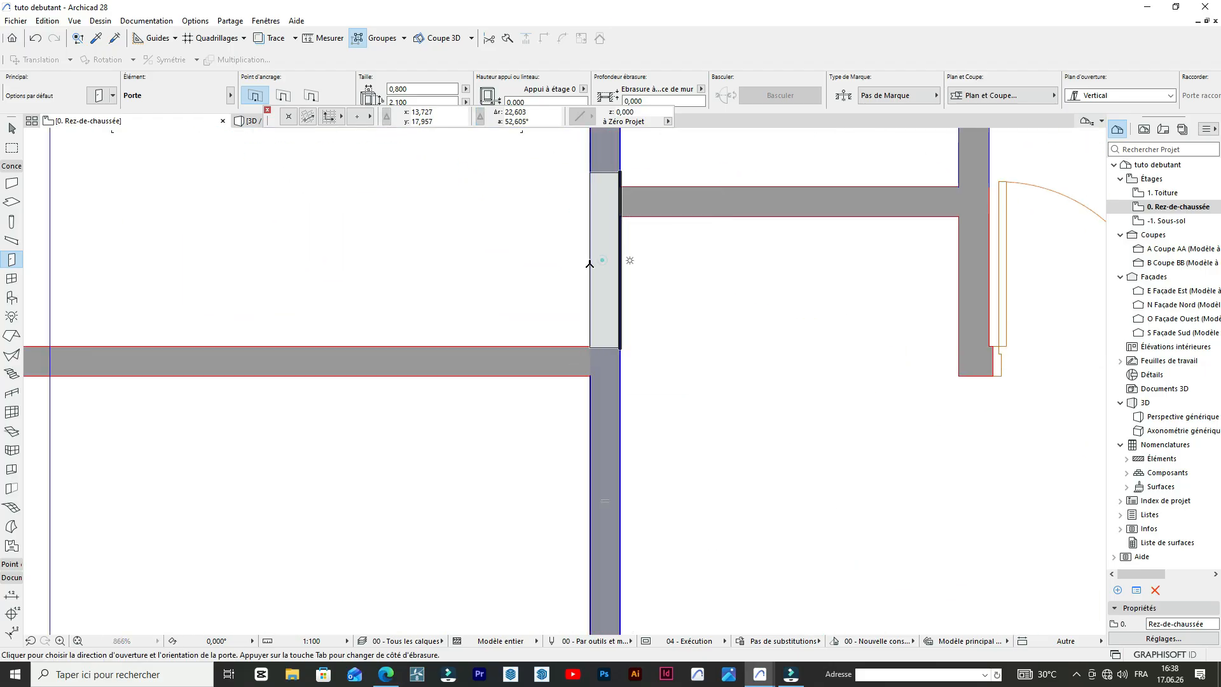
click(602, 259)
scroll(719, 280, down, 7)
scroll(742, 243, up, 3)
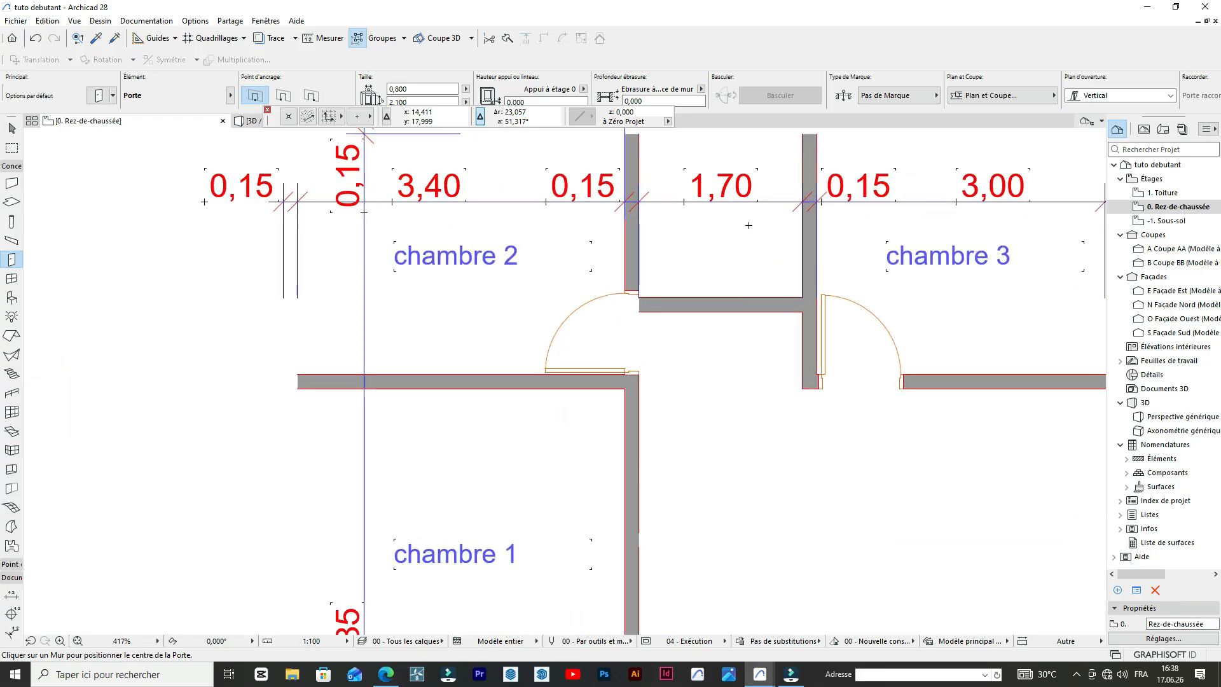
- Move the short wall closing the narrow room between chambre 2 and chambre 3 upward, clear of chambre 2's door opening
shift+click(756, 260)
scroll(748, 308, down, 4)
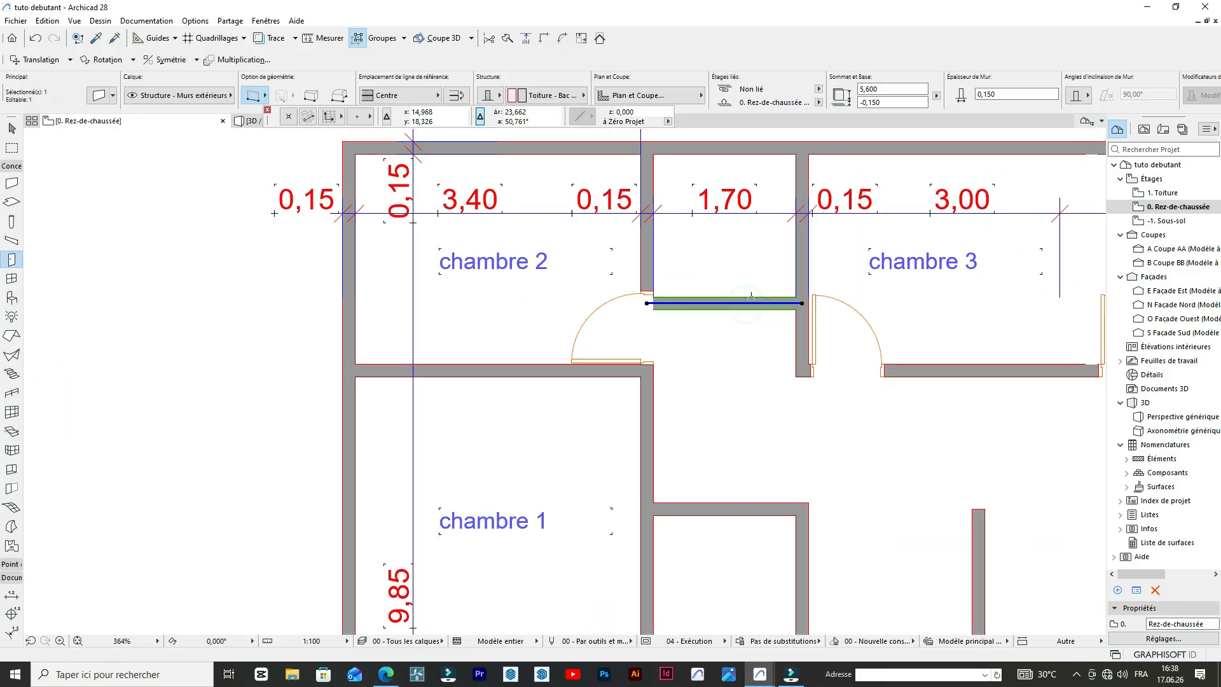
scroll(737, 292, up, 3)
scroll(651, 304, up, 2)
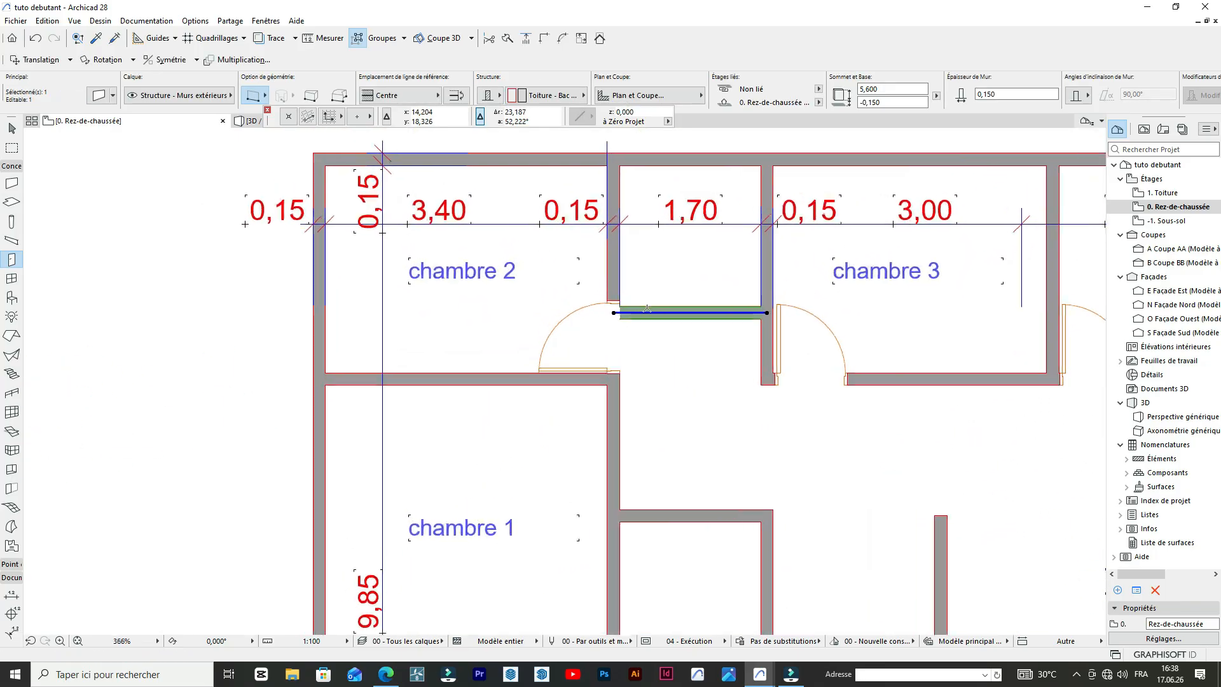
key(ctrl+d)
click(647, 310)
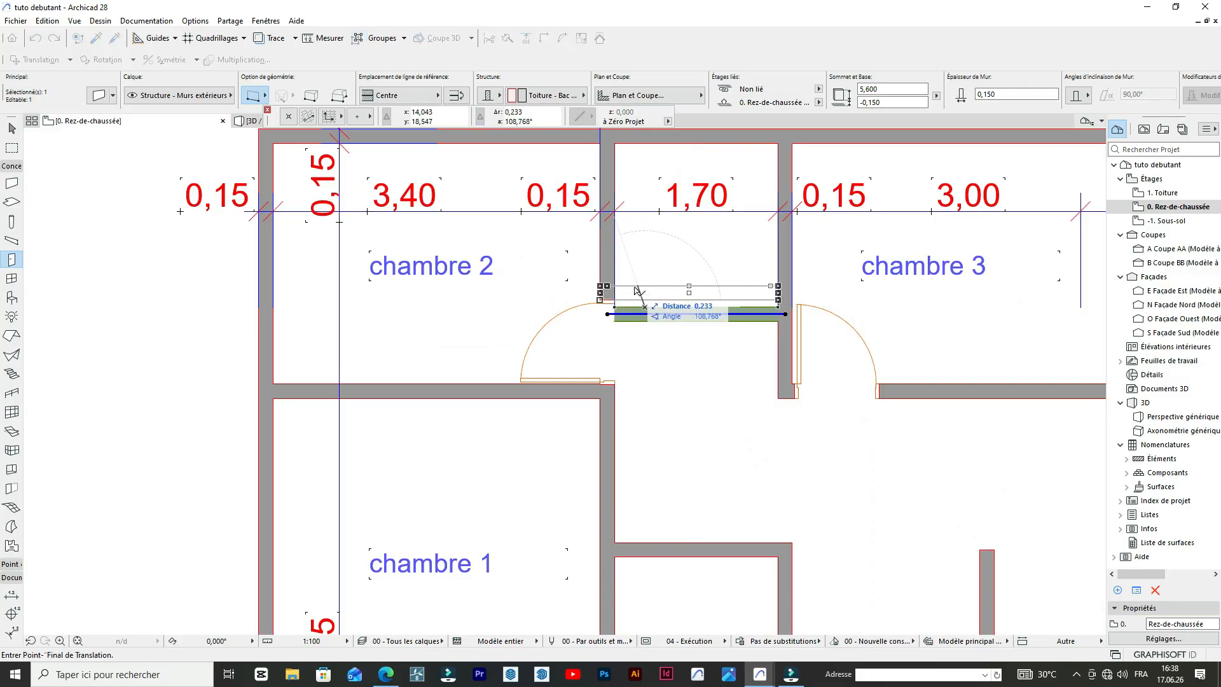
click(636, 289)
scroll(766, 286, up, 3)
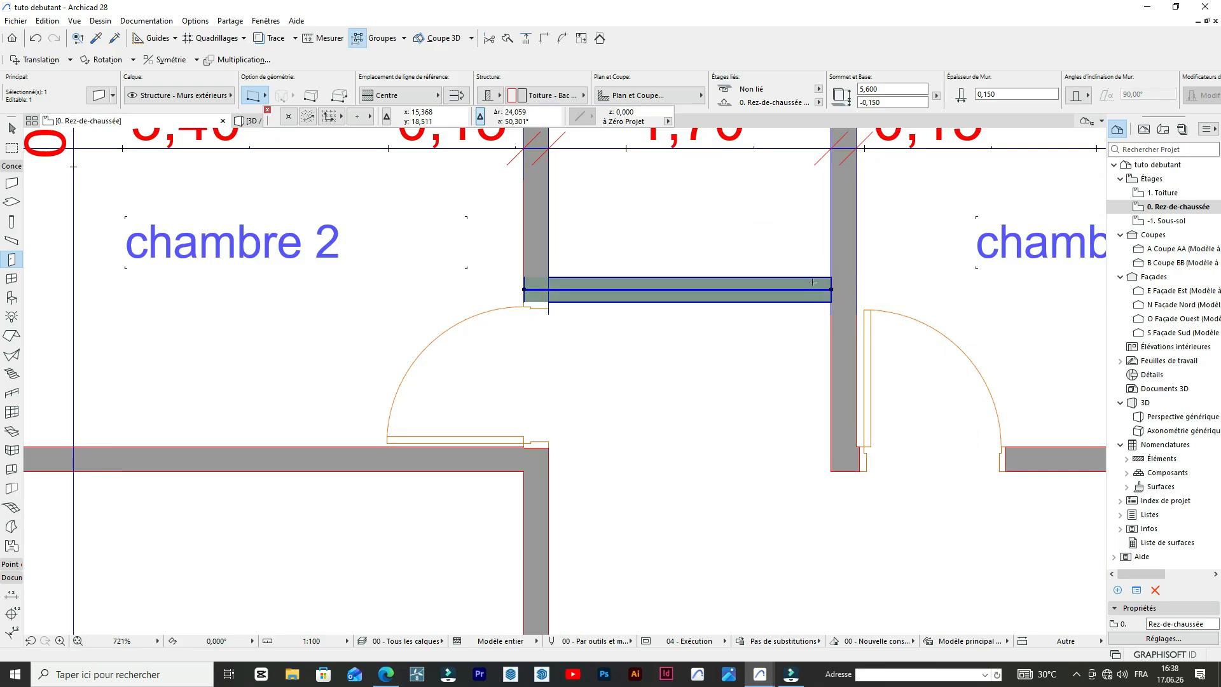
- Stretch the moved short wall's end by 0,150 m to the far face of the chambre 3 partition
click(831, 290)
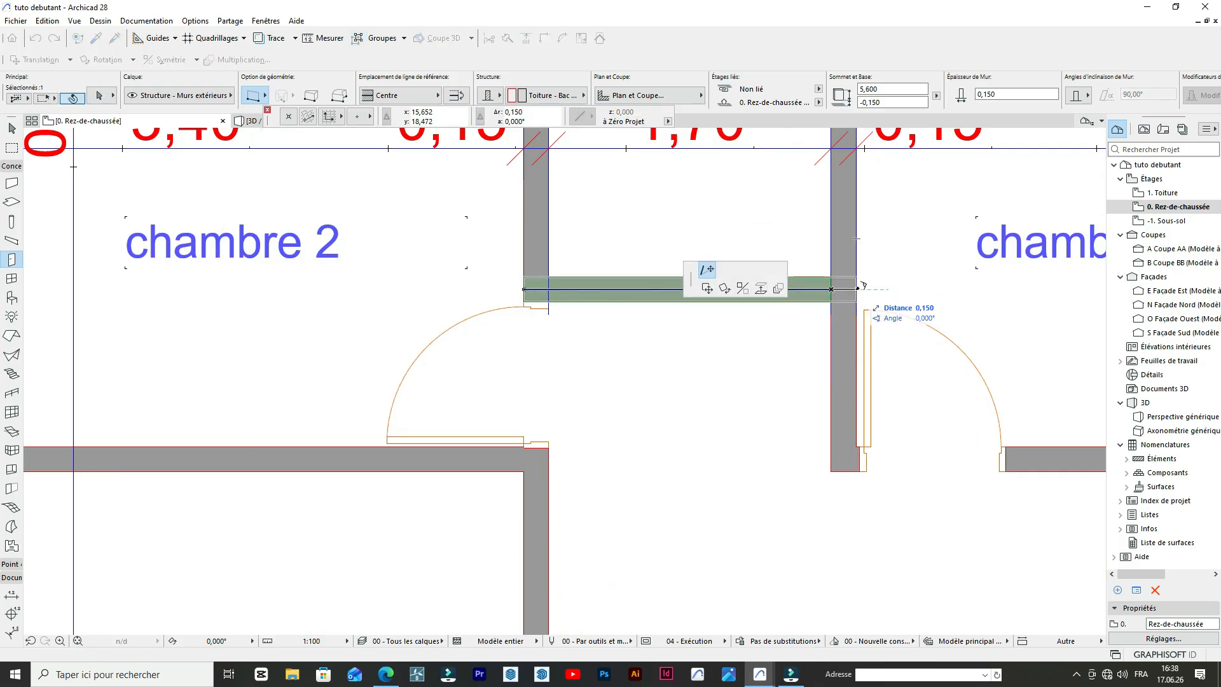
click(856, 289)
key(Escape)
scroll(646, 268, down, 5)
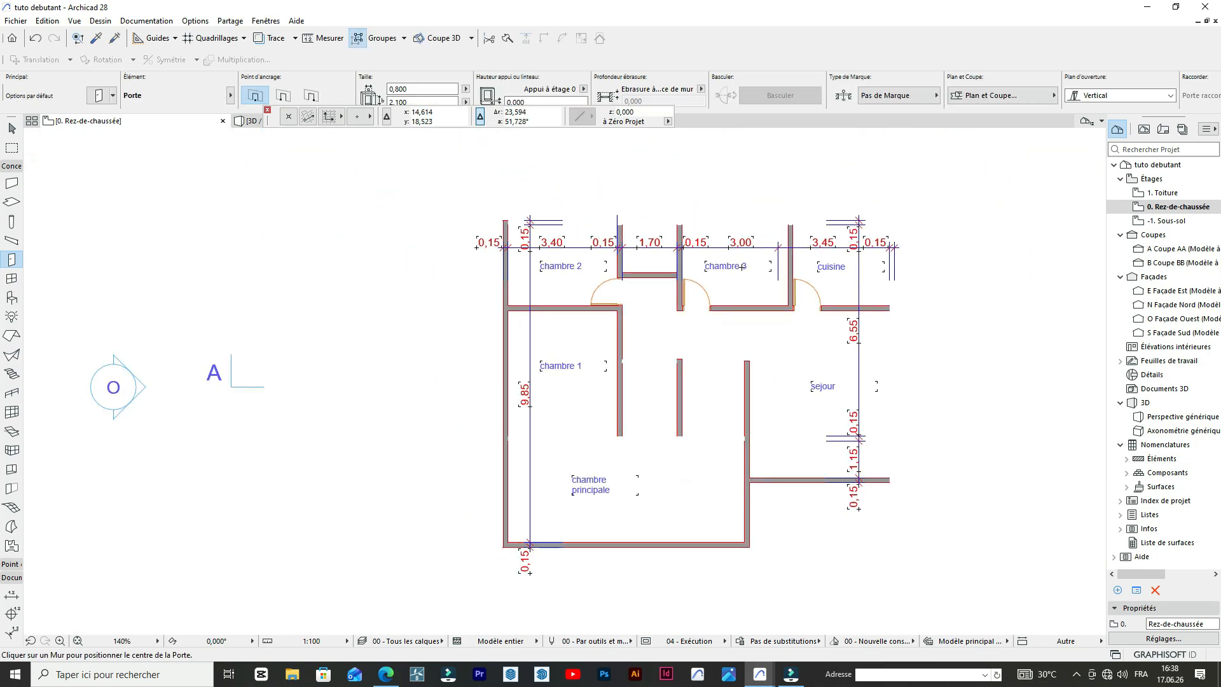
scroll(742, 266, up, 5)
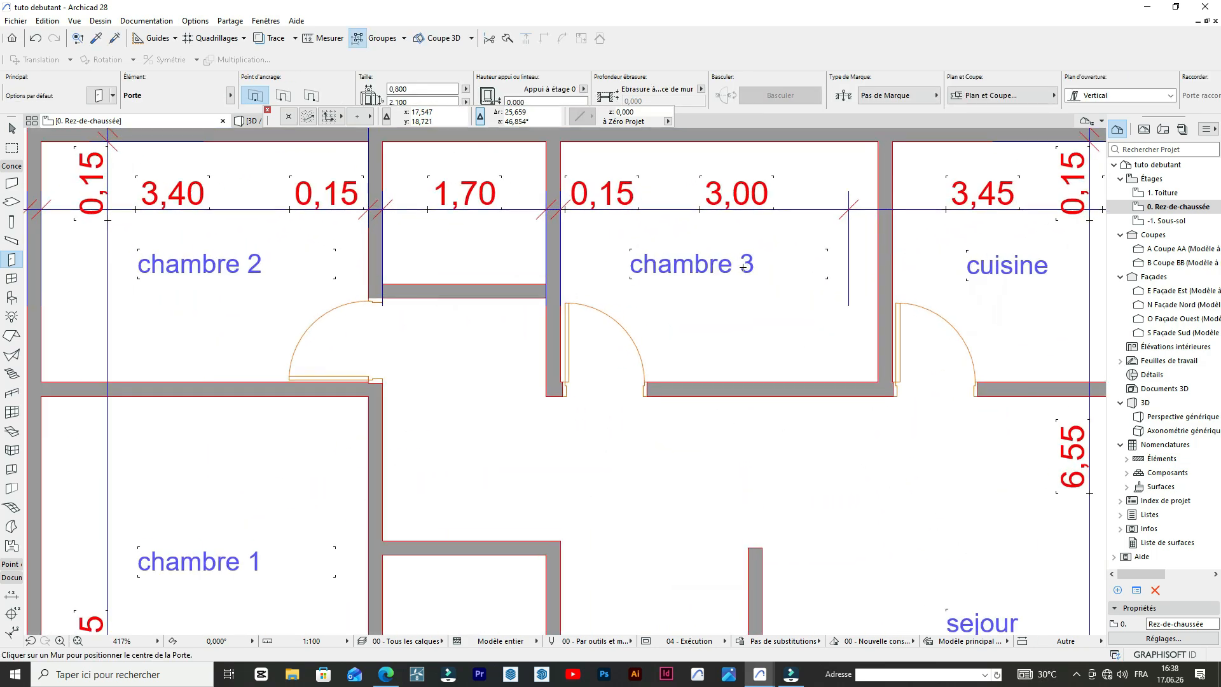
scroll(743, 267, down, 3)
scroll(735, 267, up, 3)
scroll(736, 267, down, 5)
scroll(731, 270, up, 4)
scroll(707, 276, up, 1)
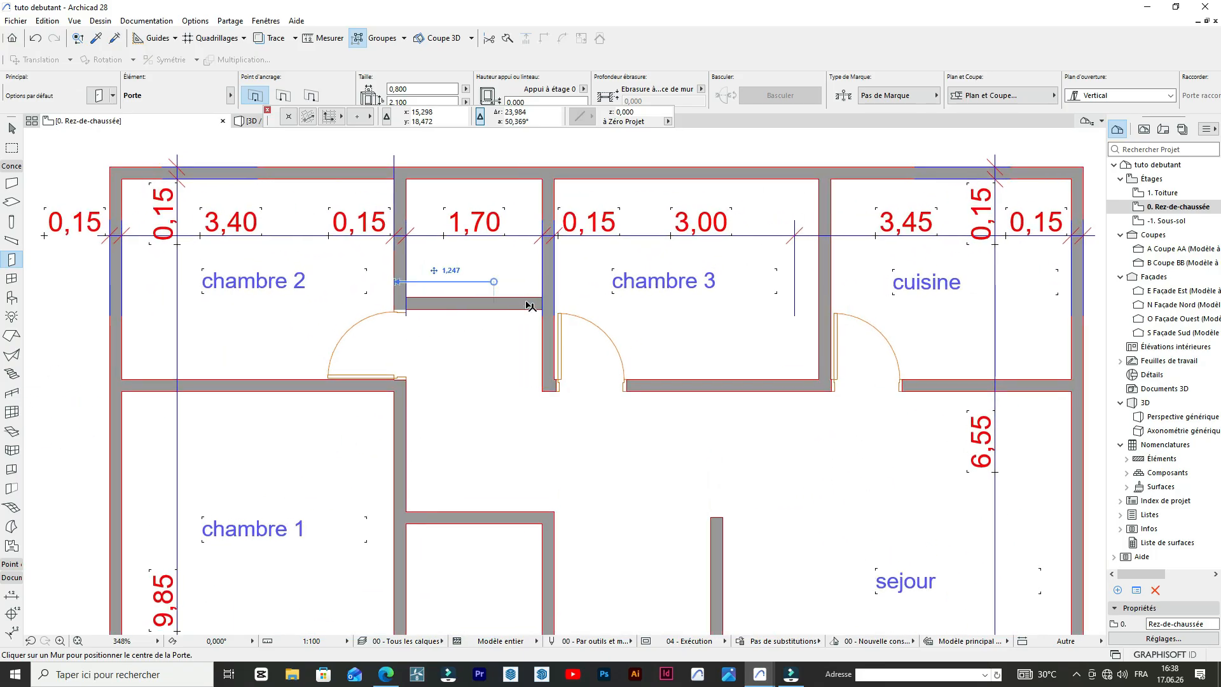
- Extend the narrow room's lower wall about 1,1 m past the partition into chambre 3
shift+click(526, 302)
key(ctrl+d)
click(543, 299)
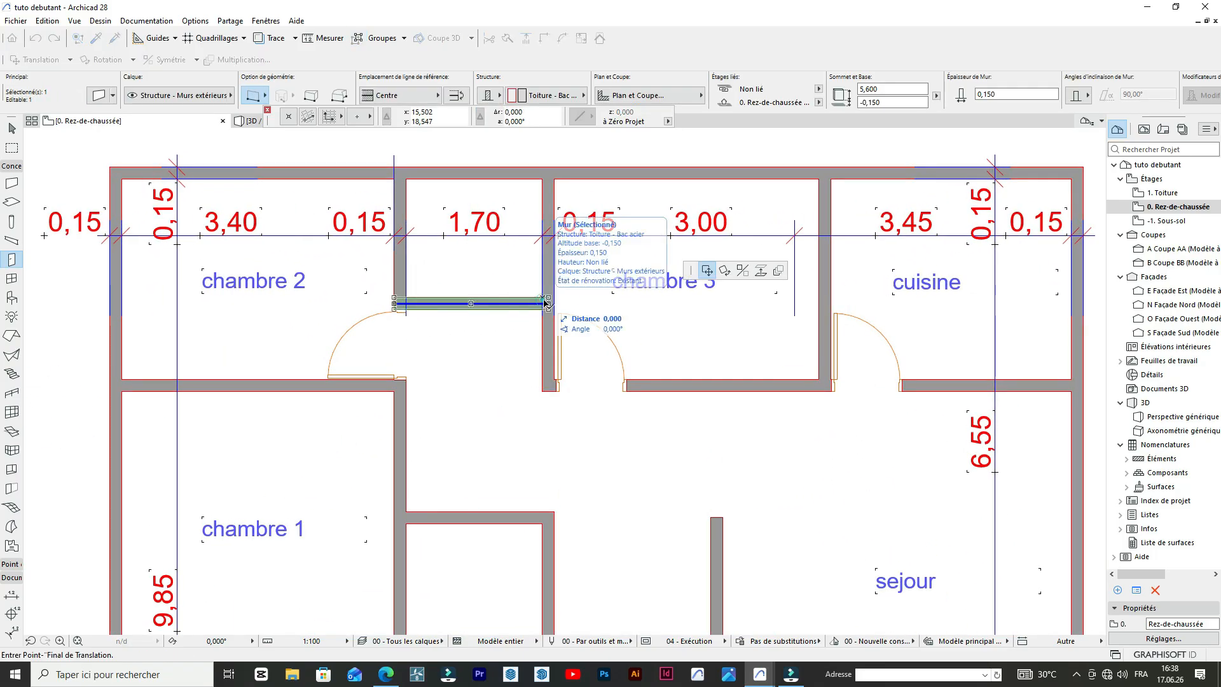
scroll(548, 280, down, 3)
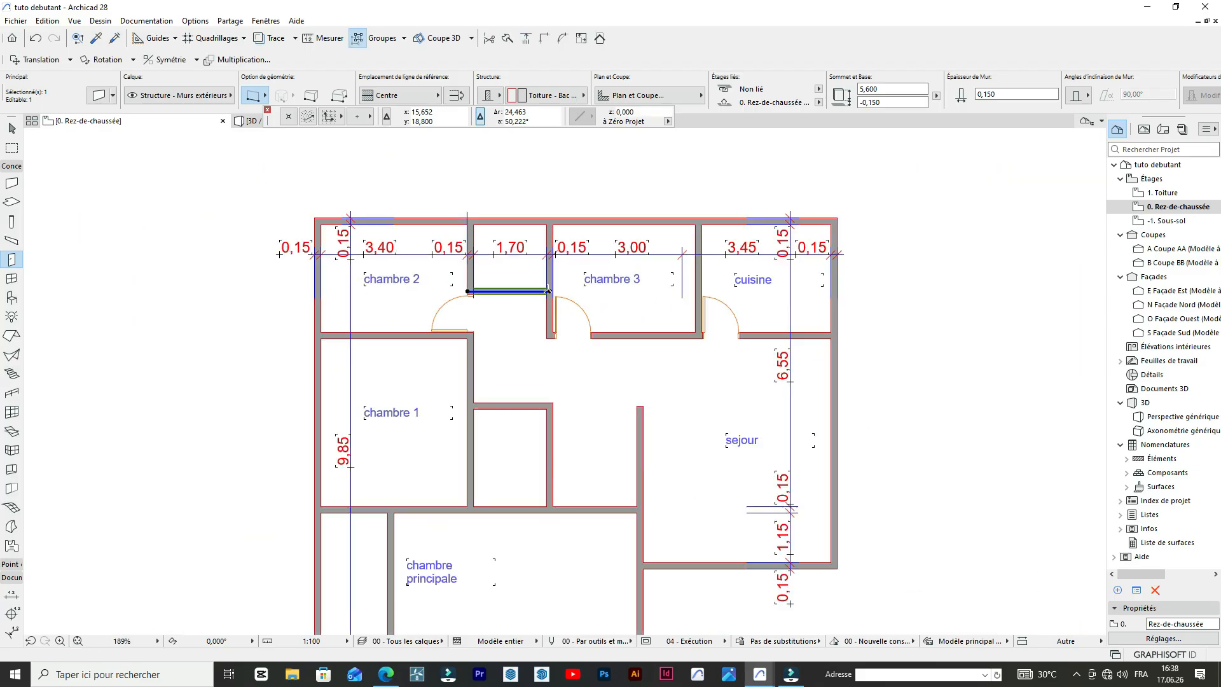
scroll(548, 290, up, 2)
click(552, 288)
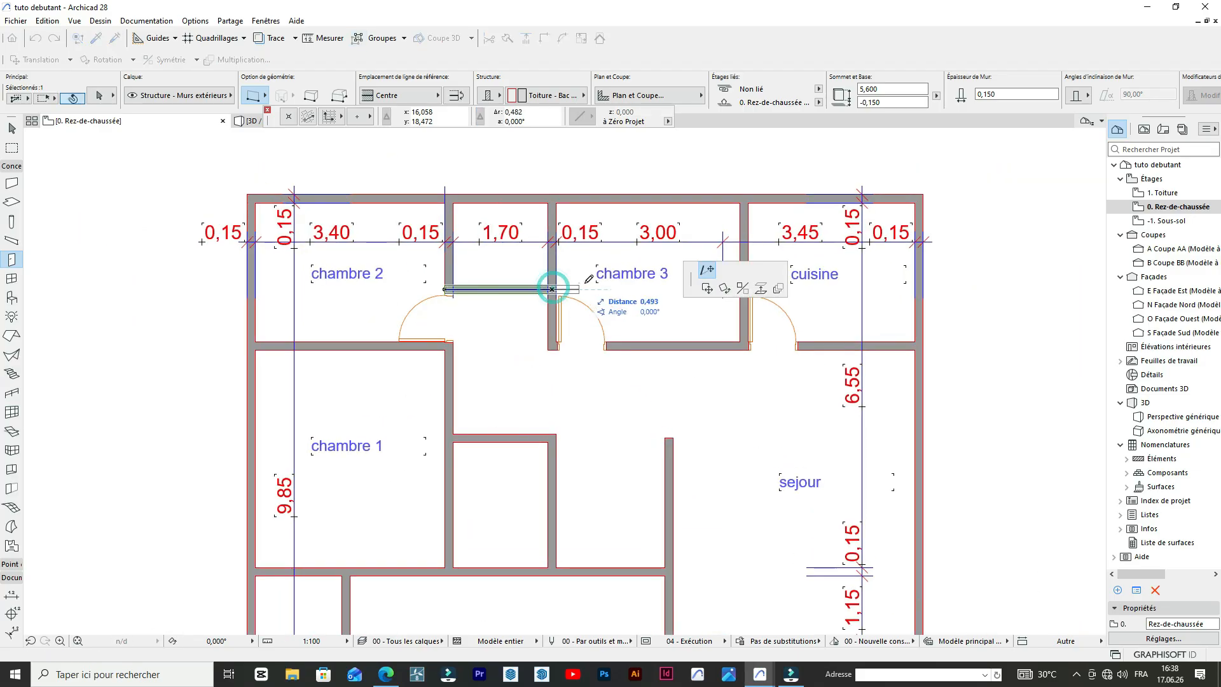
click(615, 289)
key(Escape)
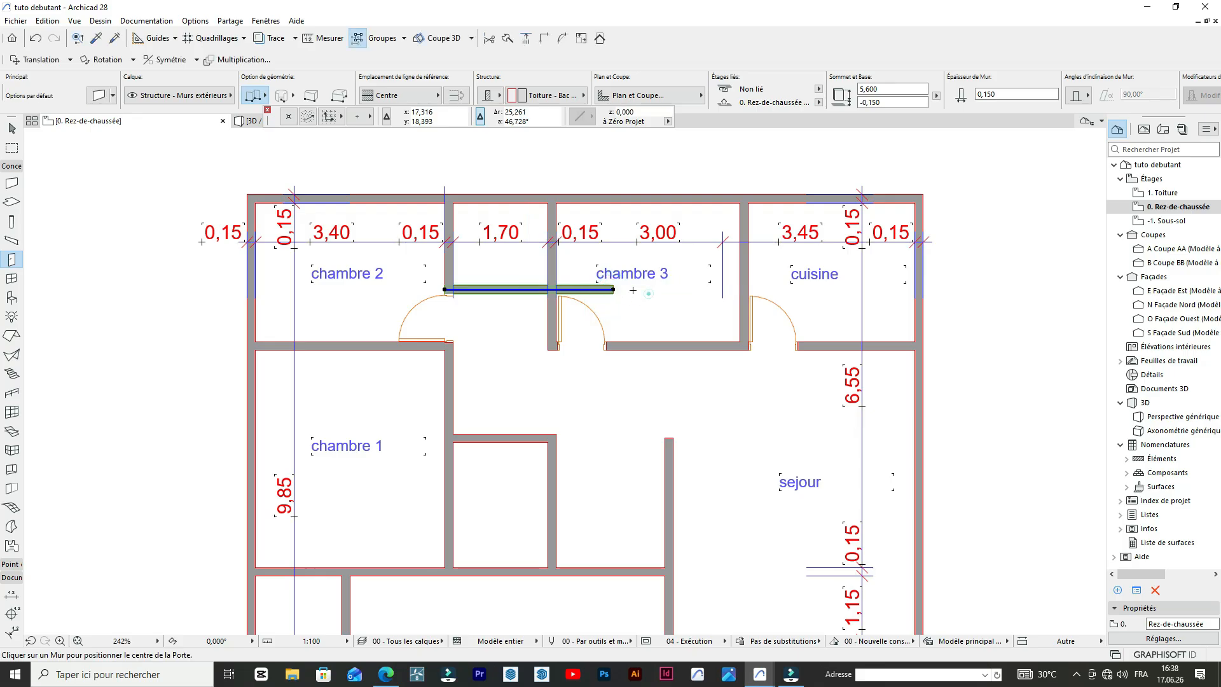
- Move the partition between the narrow room and chambre 3 by 1 m into chambre 3, widening the narrow room to 2,70 m
shift+click(554, 265)
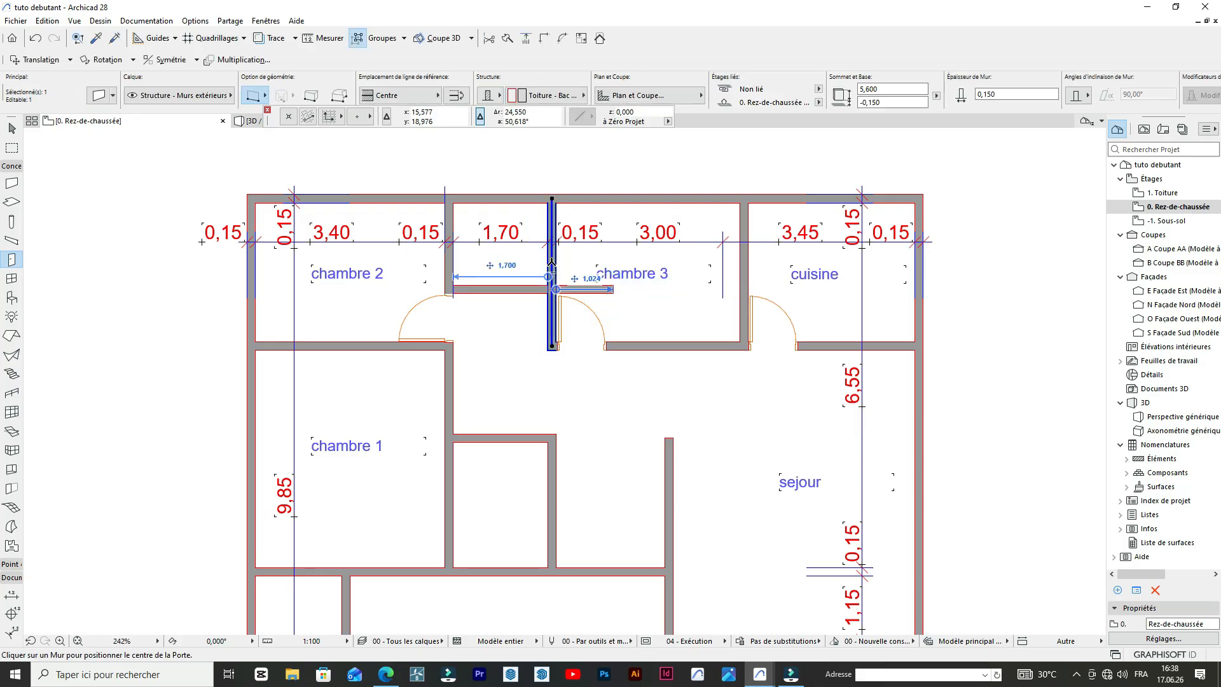
click(552, 261)
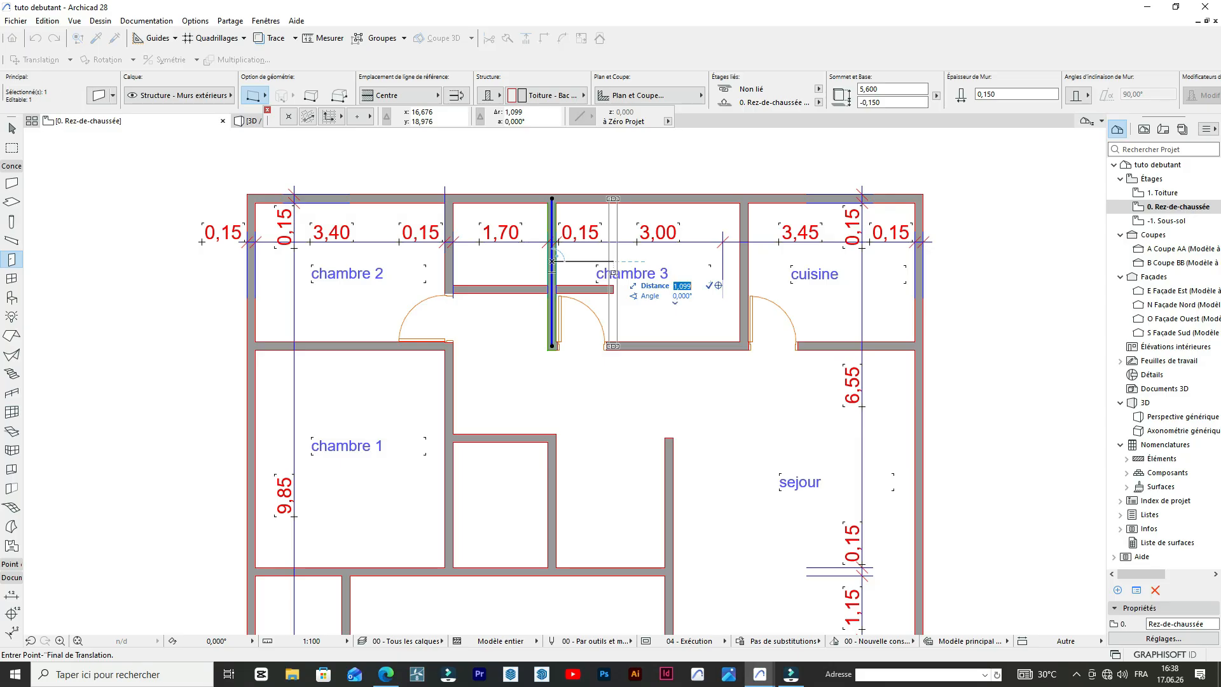
click(607, 260)
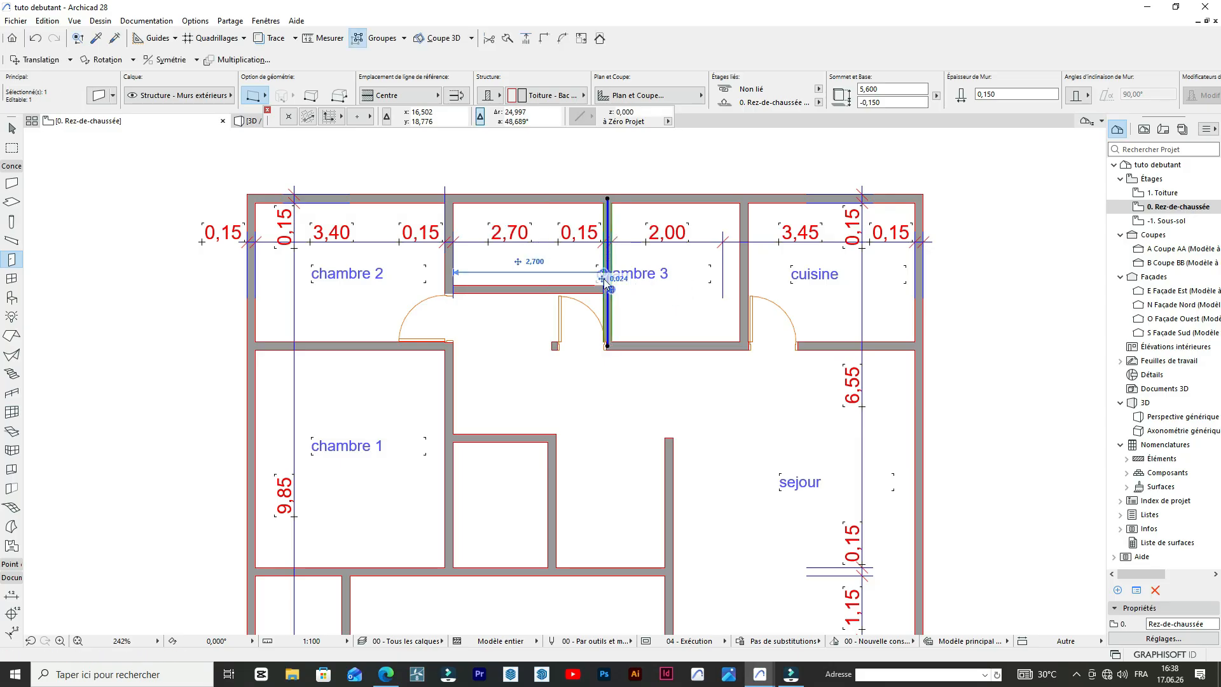
key(Escape)
- Shorten the protruding end of the enlarged room's lower wall so it stops at the moved partition
scroll(629, 218, up, 5)
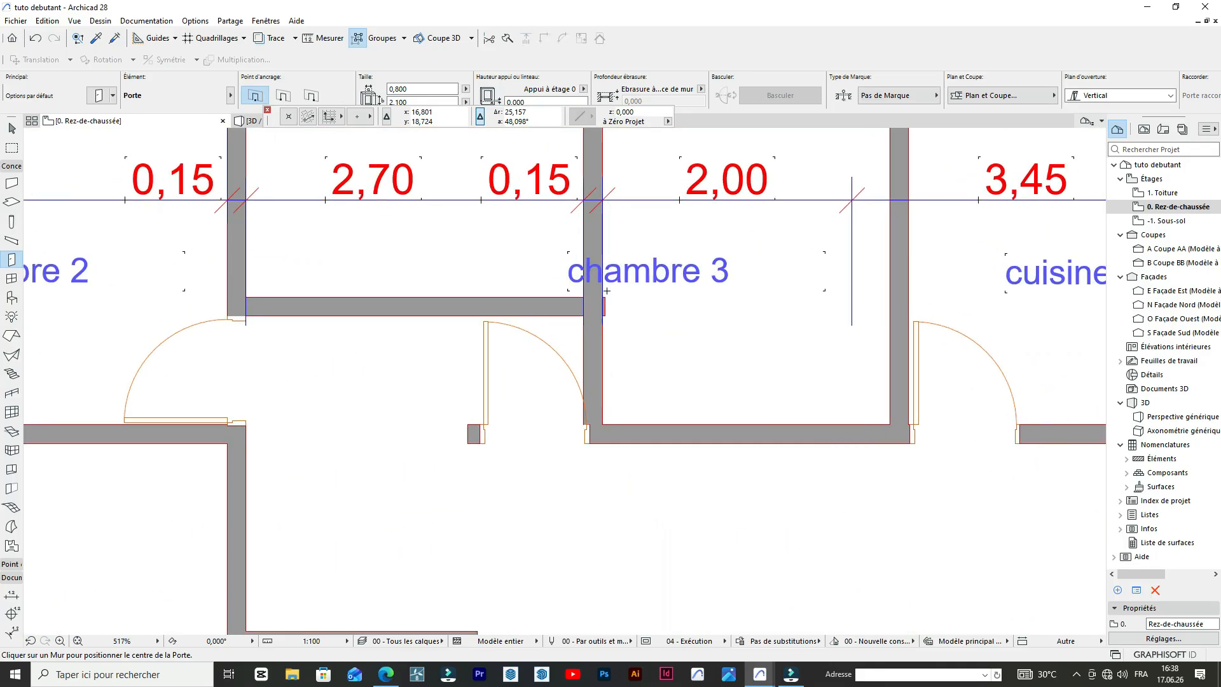
shift+click(583, 312)
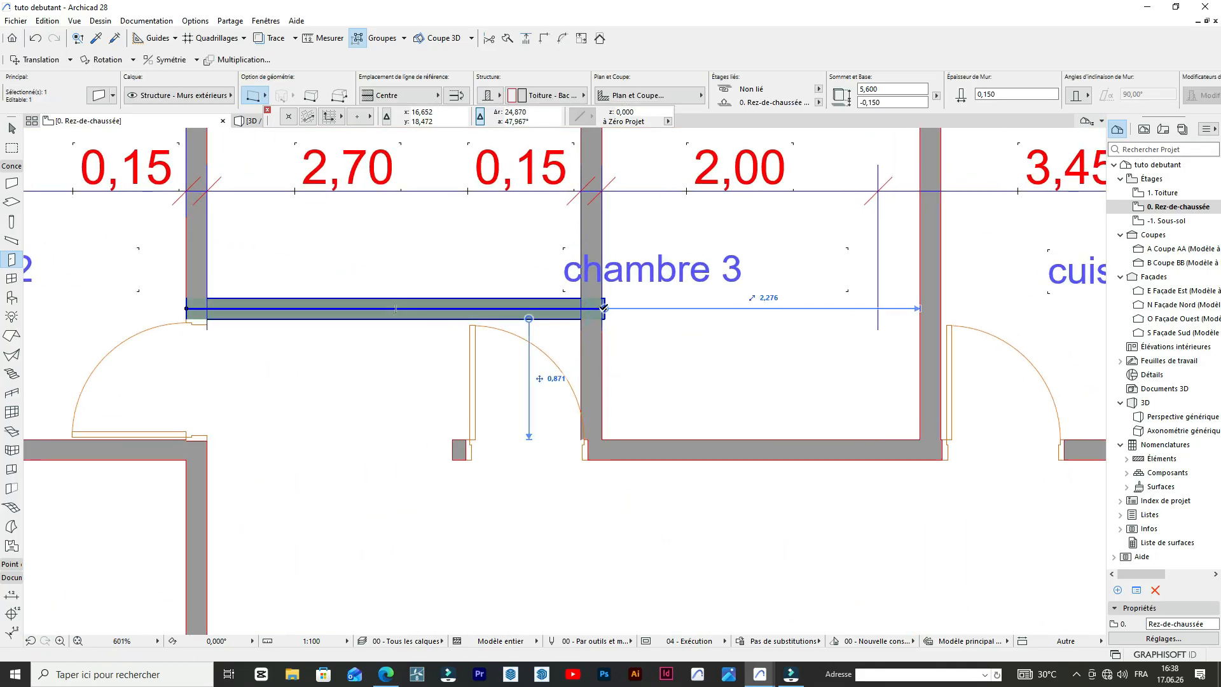
click(604, 308)
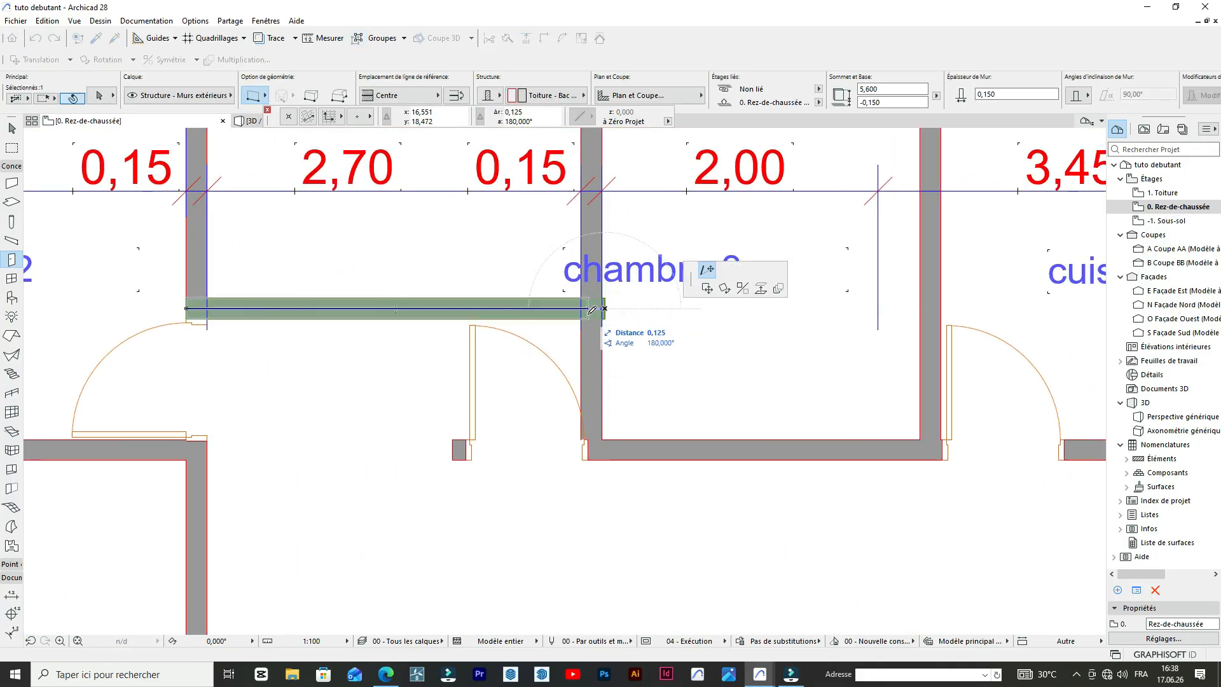
key(Escape)
- Move chambre 3's door about 1 m along its wall to just inside chambre 3, beside the moved partition
scroll(625, 285, down, 7)
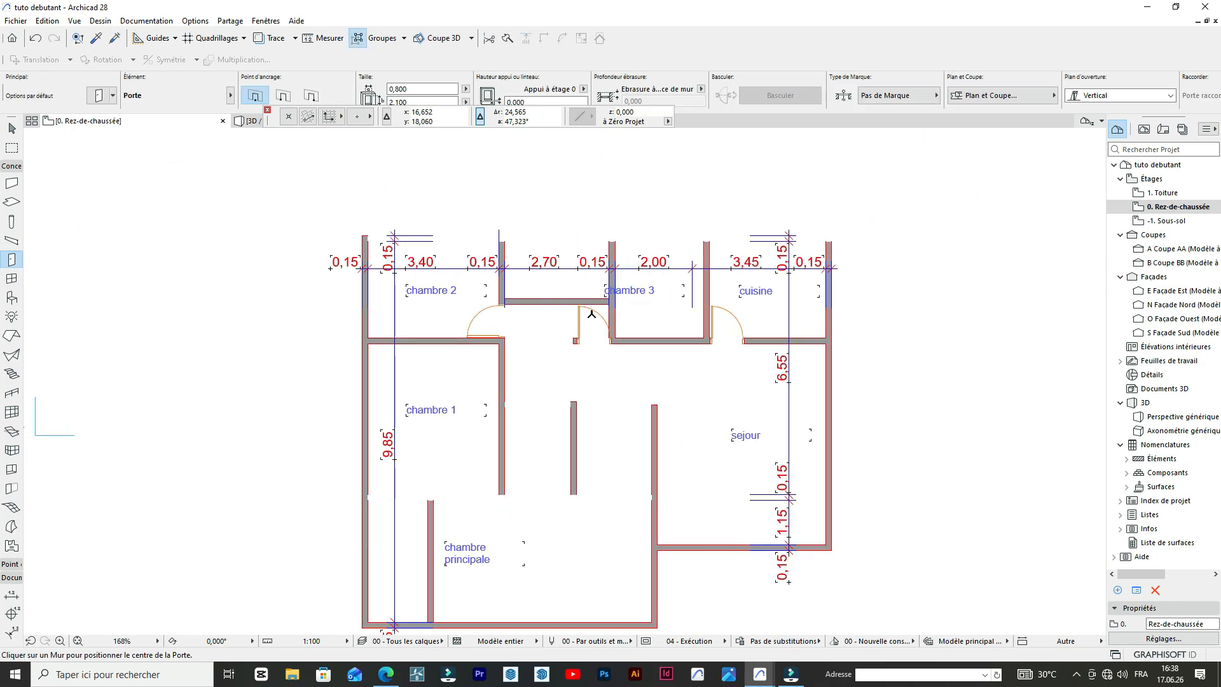
scroll(595, 310, up, 5)
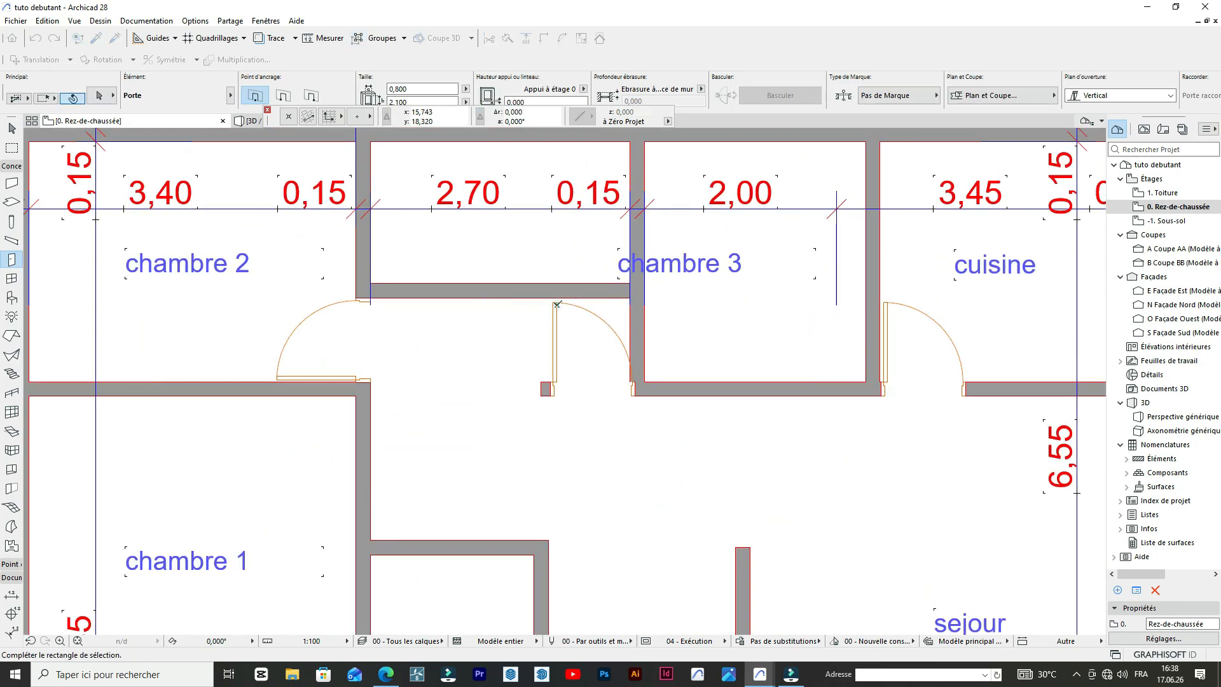
shift+click(557, 305)
click(556, 306)
click(556, 307)
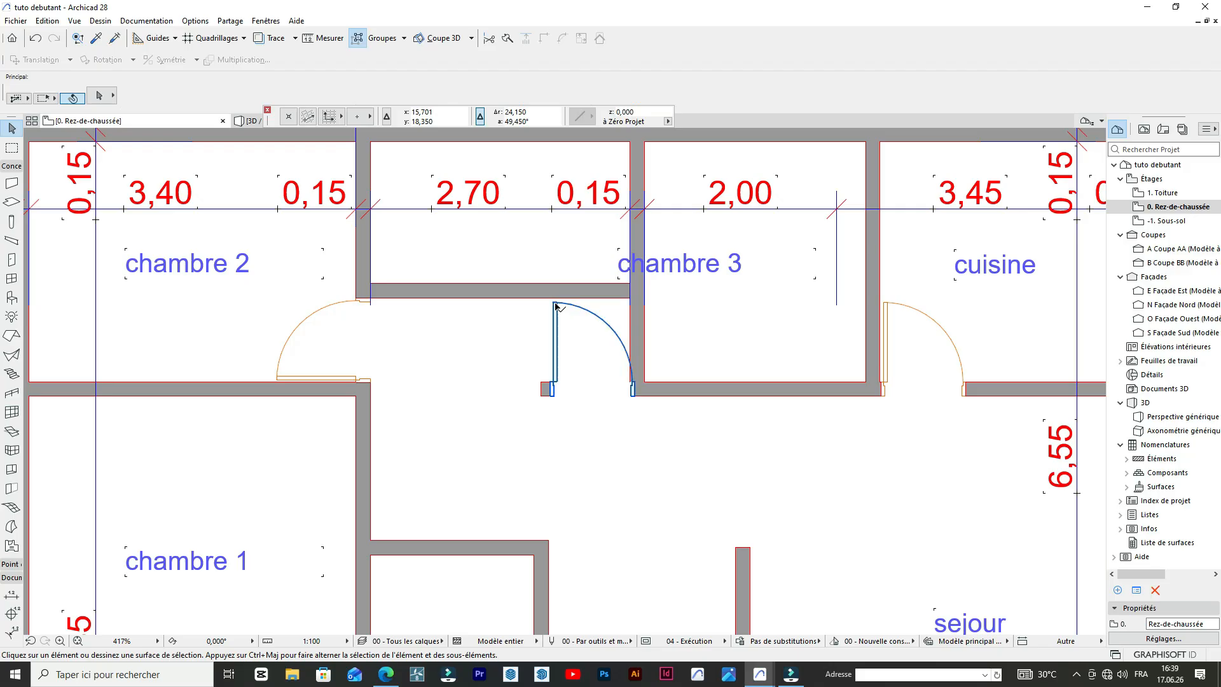
click(554, 303)
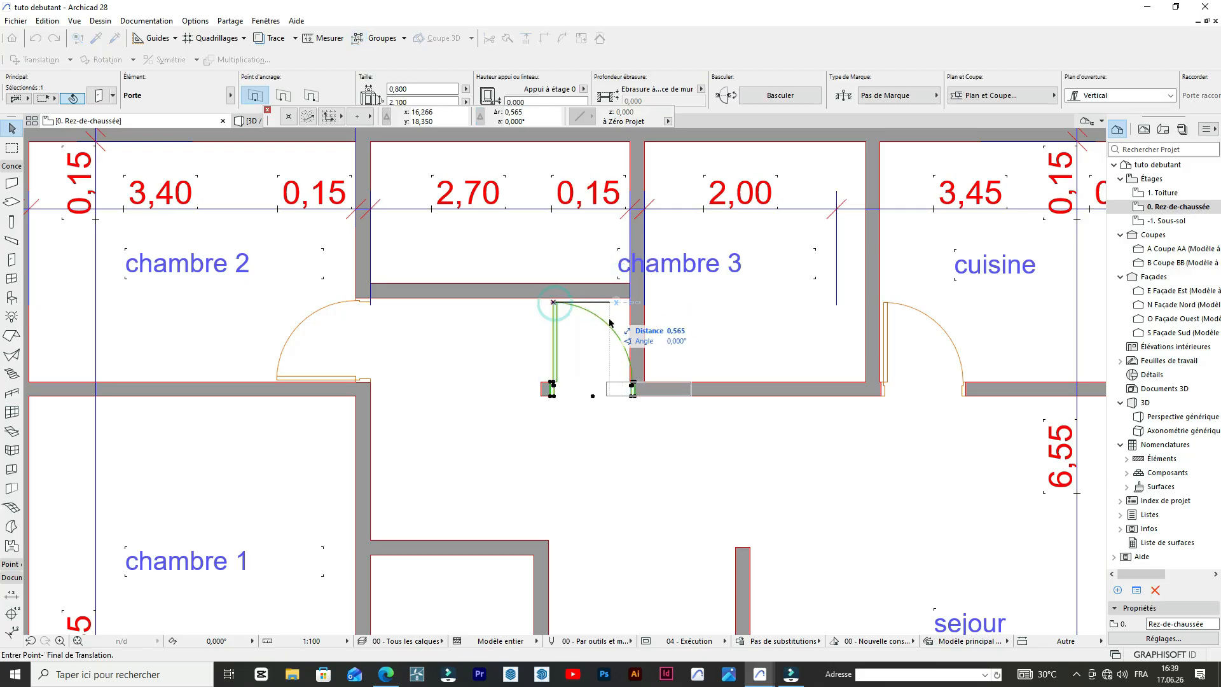
click(696, 297)
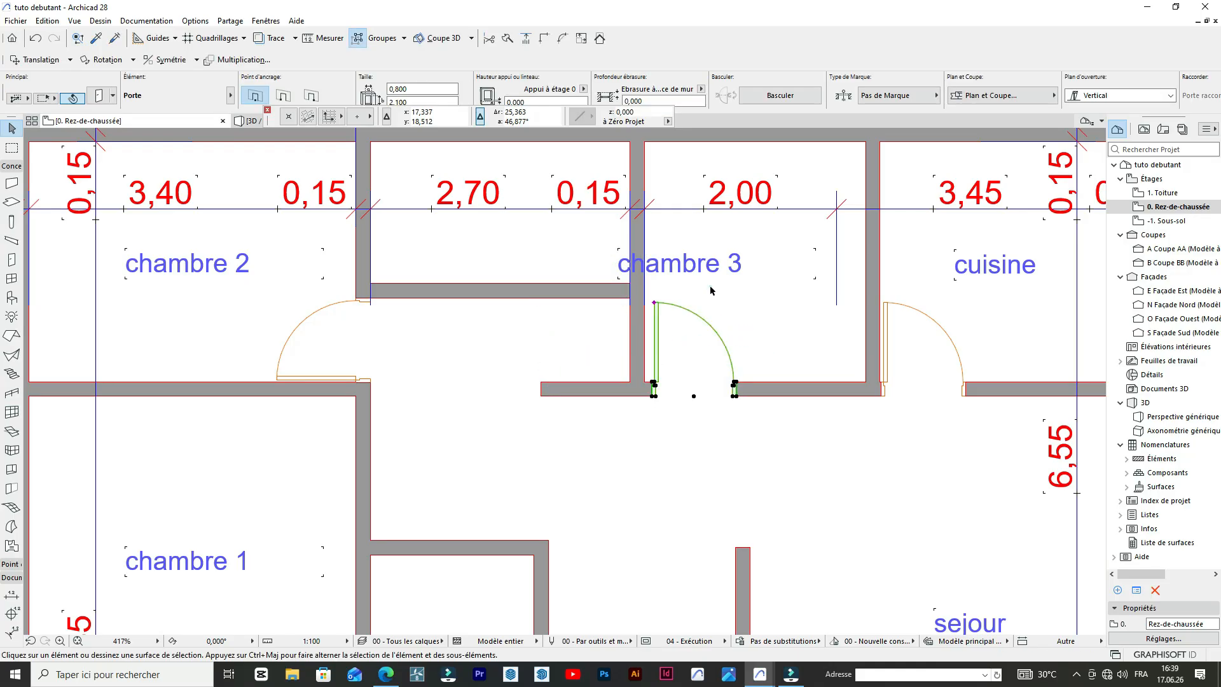
click(710, 287)
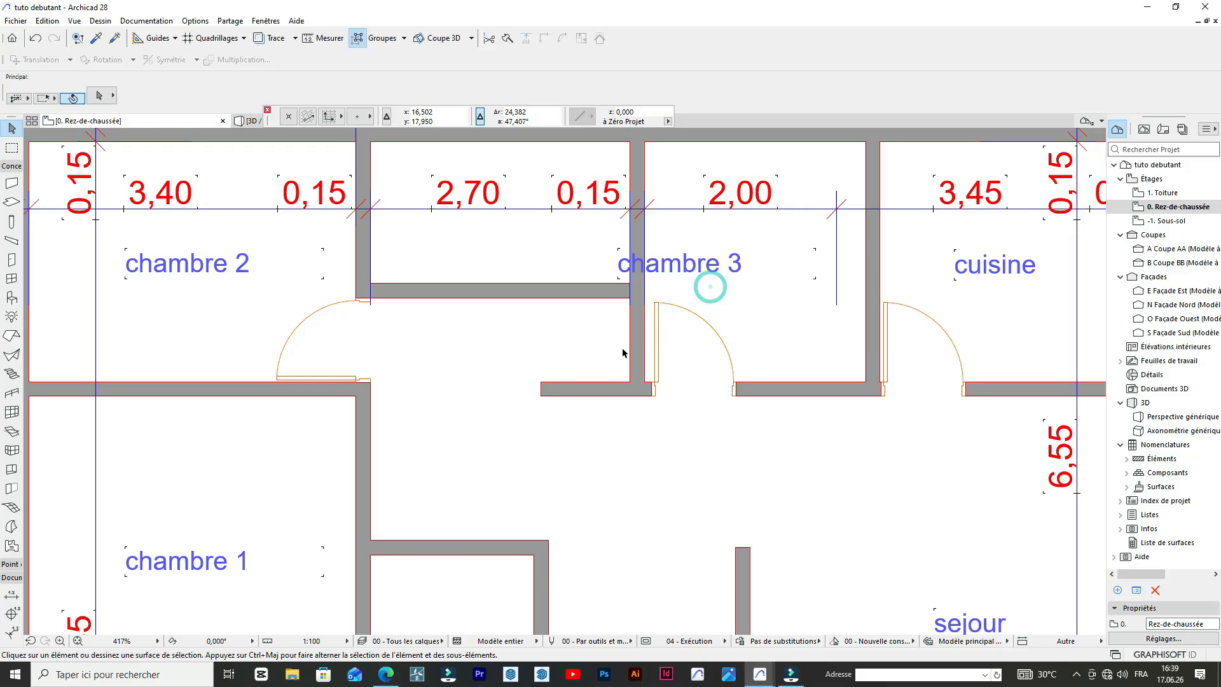
- Change the text of chambre 3's room label to buanderie
click(689, 257)
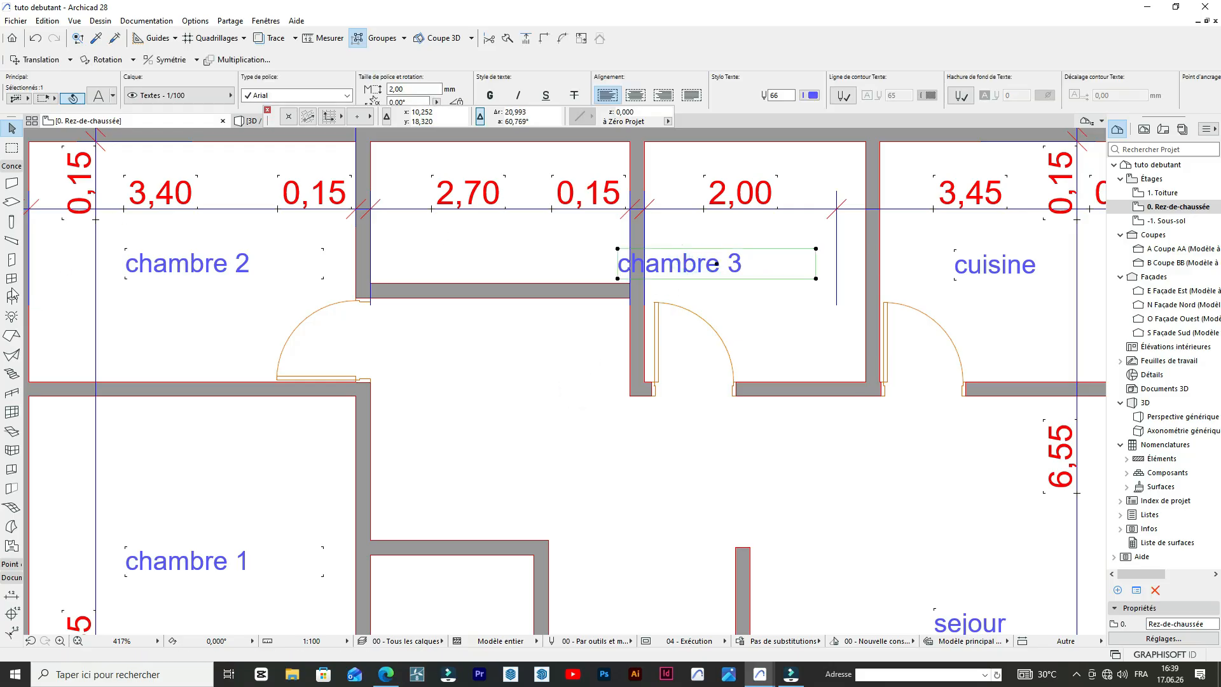
double_click(756, 267)
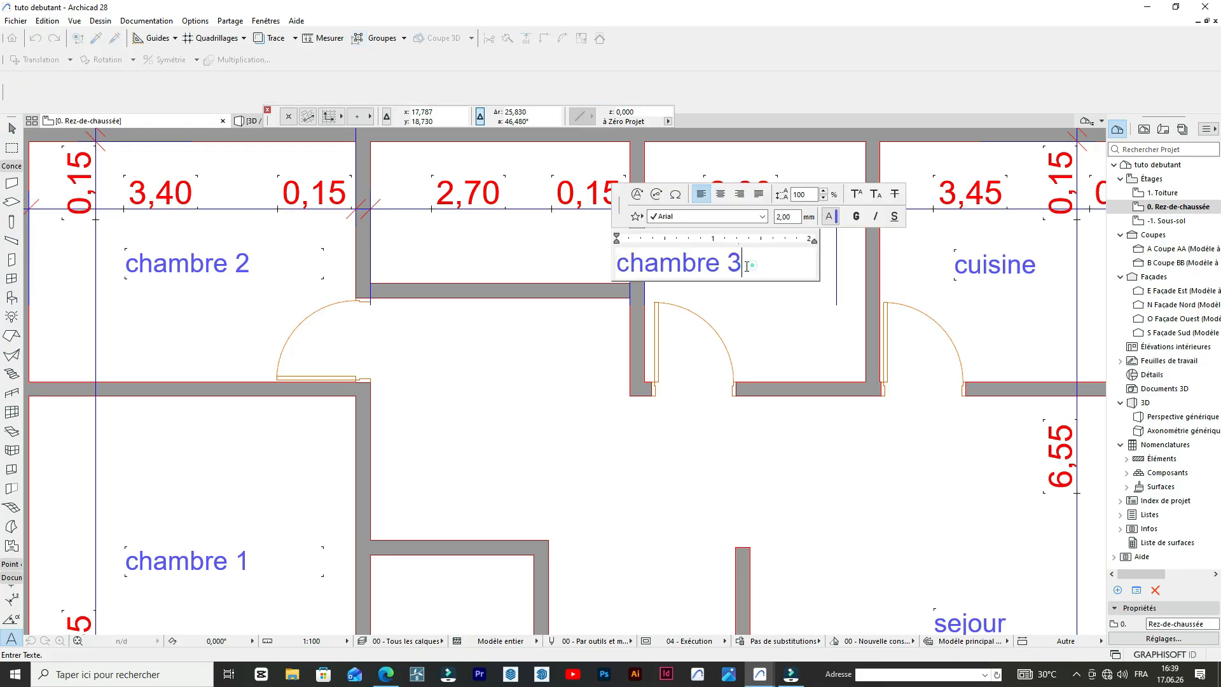
text(buanderie)
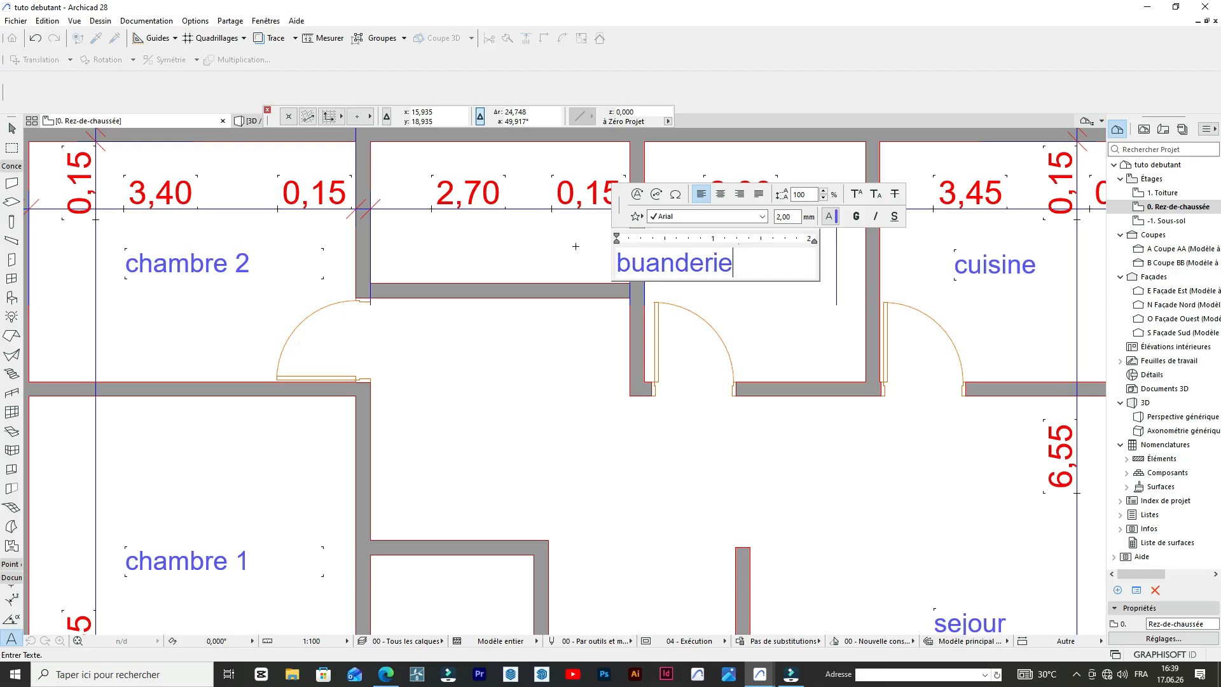
click(768, 306)
scroll(736, 312, down, 2)
scroll(738, 295, up, 2)
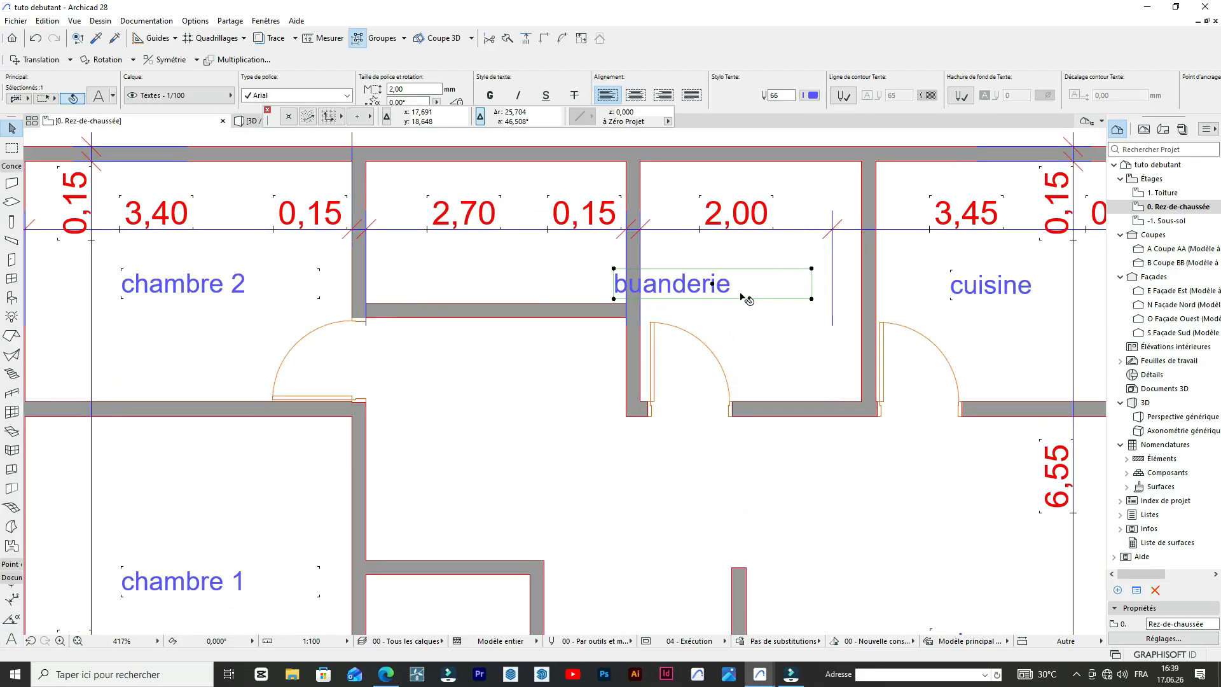
- Move the buanderie label horizontally so it sits inside its room, clear of the partition
key(ctrl+d)
click(739, 280)
click(796, 269)
click(786, 306)
- Copy the buanderie label into the 2,70 m wide room beside it and change the copy's text to toil
scroll(770, 275, down, 5)
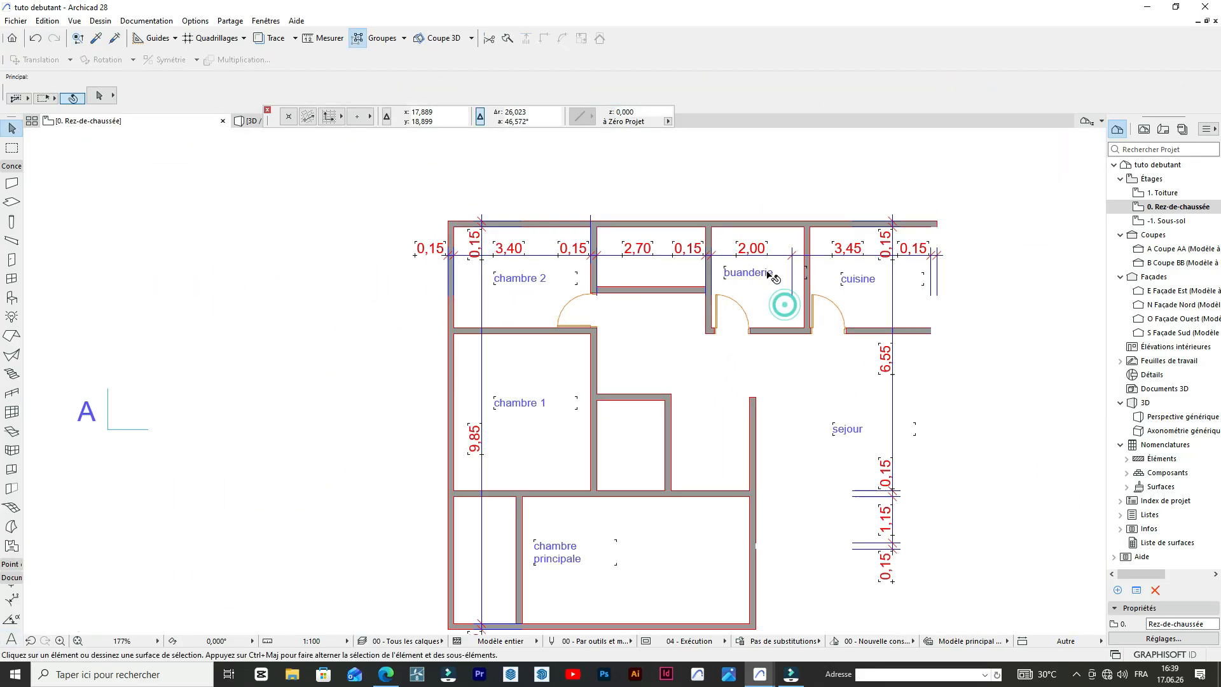
scroll(771, 275, up, 5)
scroll(650, 285, down, 5)
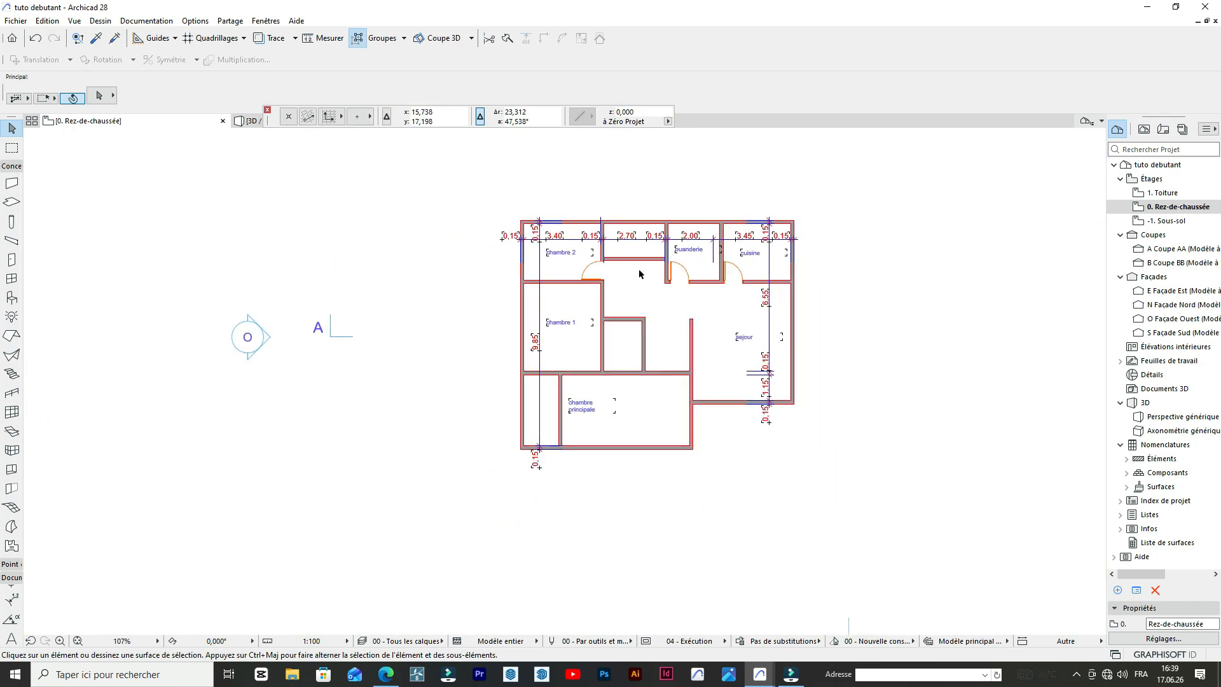
scroll(639, 269, up, 3)
scroll(747, 267, up, 3)
scroll(732, 254, down, 4)
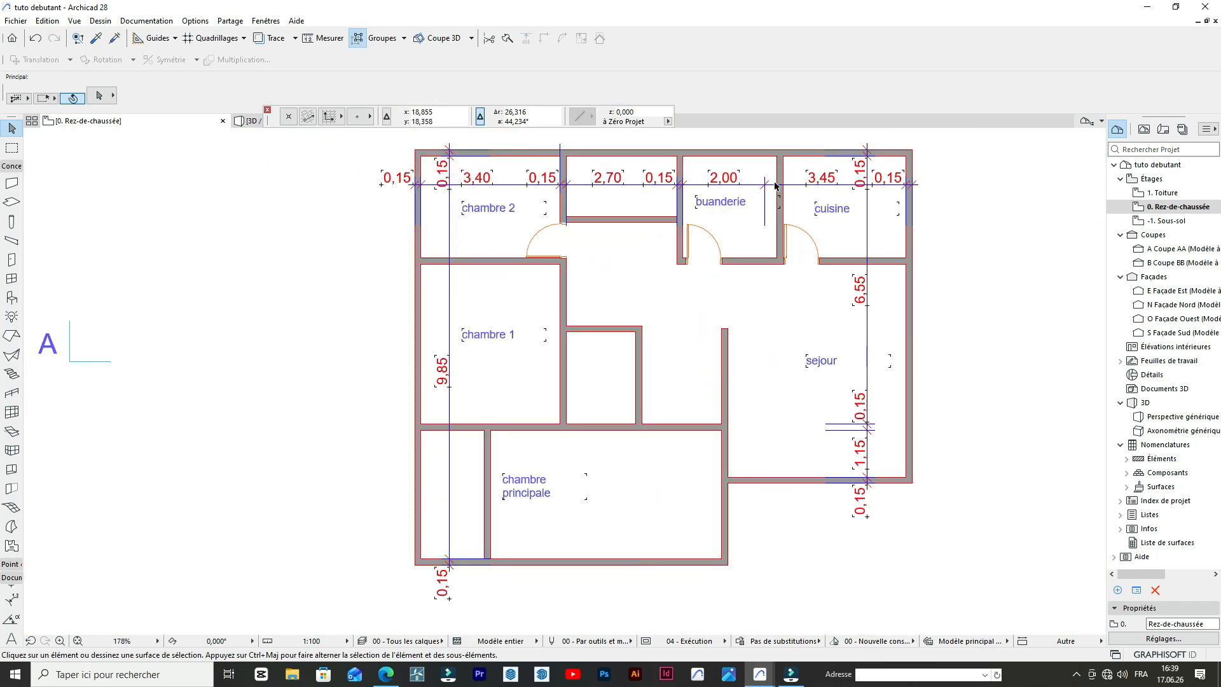
scroll(765, 218, up, 4)
click(759, 214)
key(ctrl+shift+d)
click(759, 214)
click(633, 202)
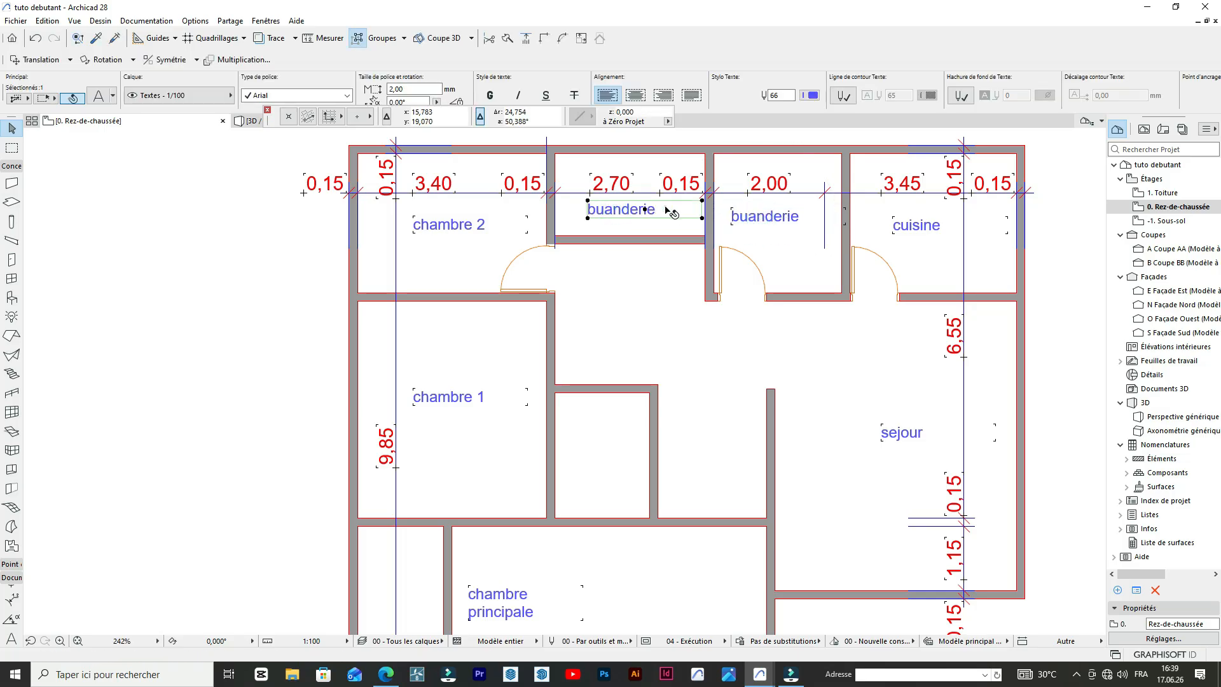
double_click(662, 208)
text(toil)
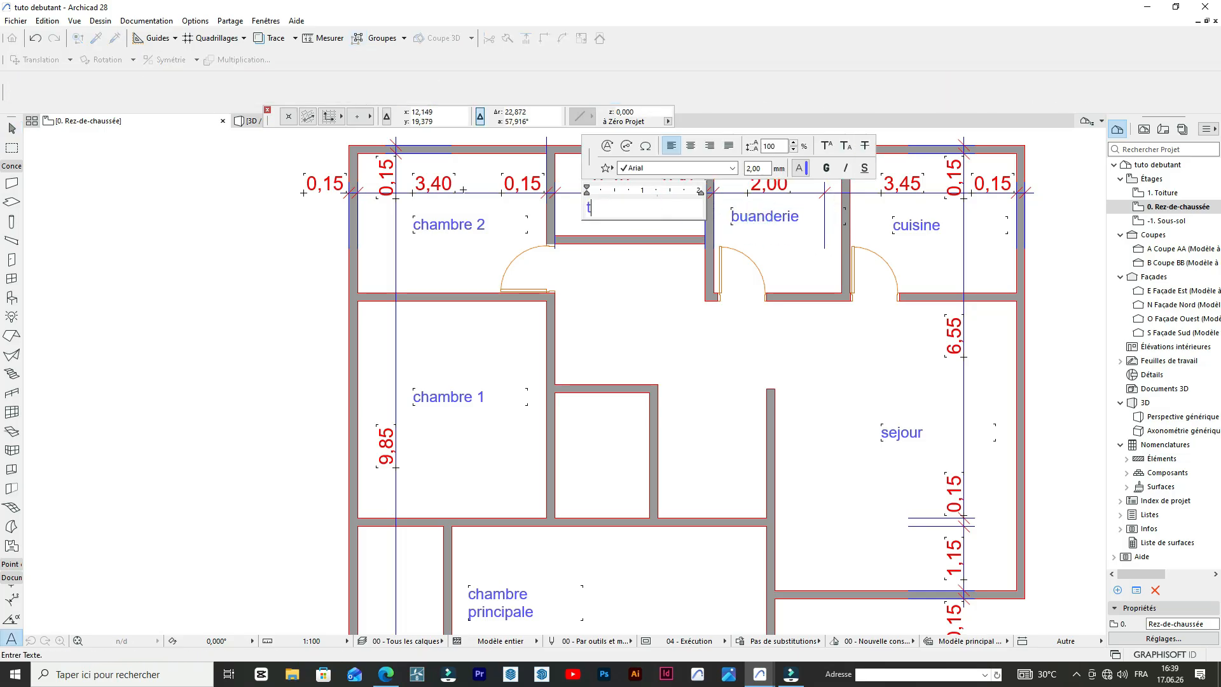
click(641, 268)
- Copy the toil label into the small enclosed room beside chambre 1
key(ctrl+shift+d)
click(630, 207)
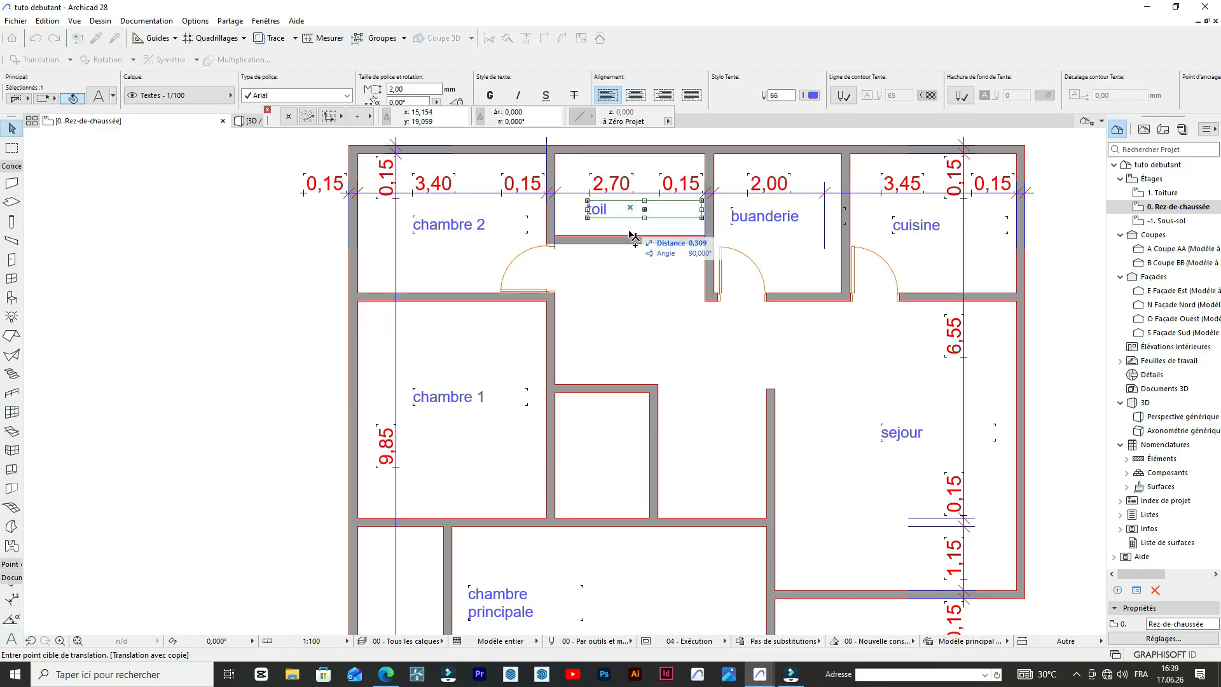
scroll(636, 242, down, 2)
scroll(703, 269, up, 4)
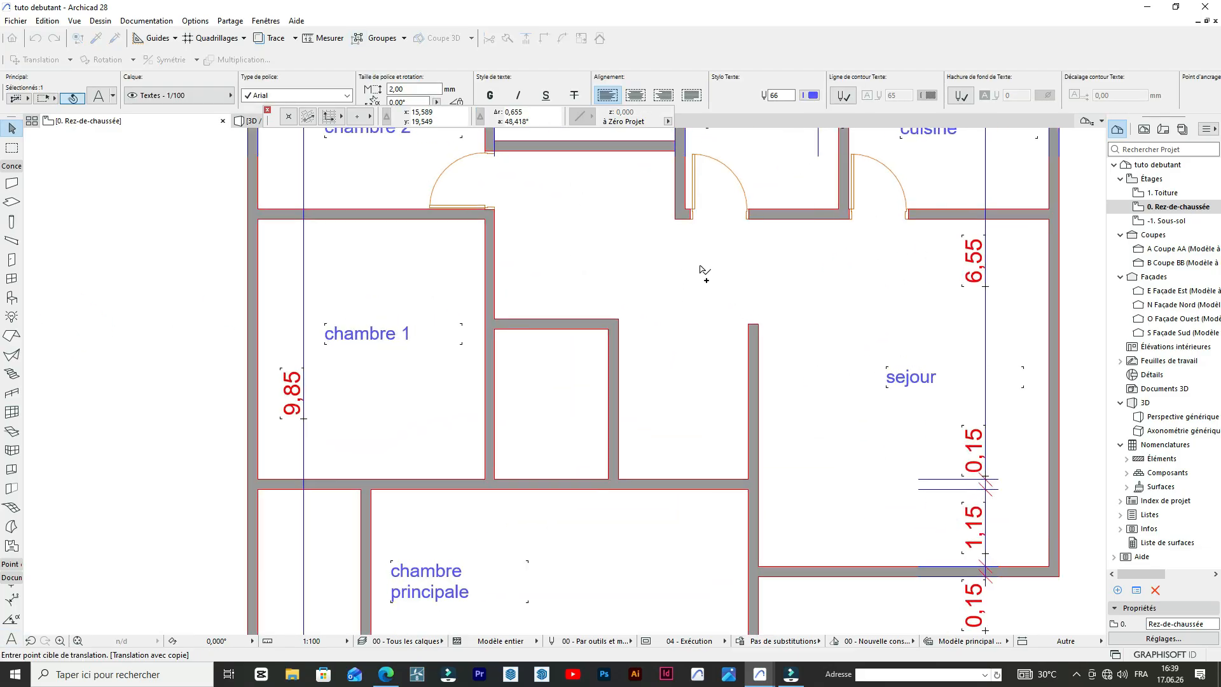
click(570, 420)
- Copy the toil label into the narrow room beside chambre principale and change the copy's text to SDB
scroll(566, 384, down, 4)
scroll(580, 396, up, 2)
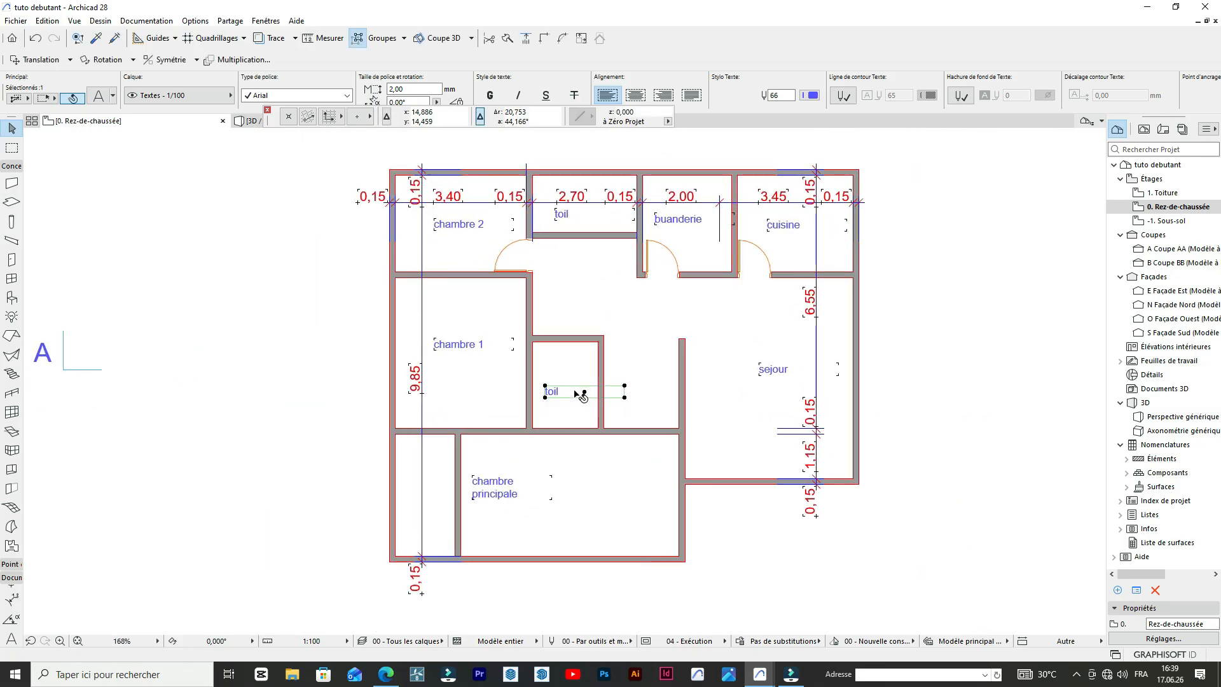
key(ctrl+shift+d)
click(583, 393)
scroll(567, 327, down, 2)
scroll(562, 402, up, 5)
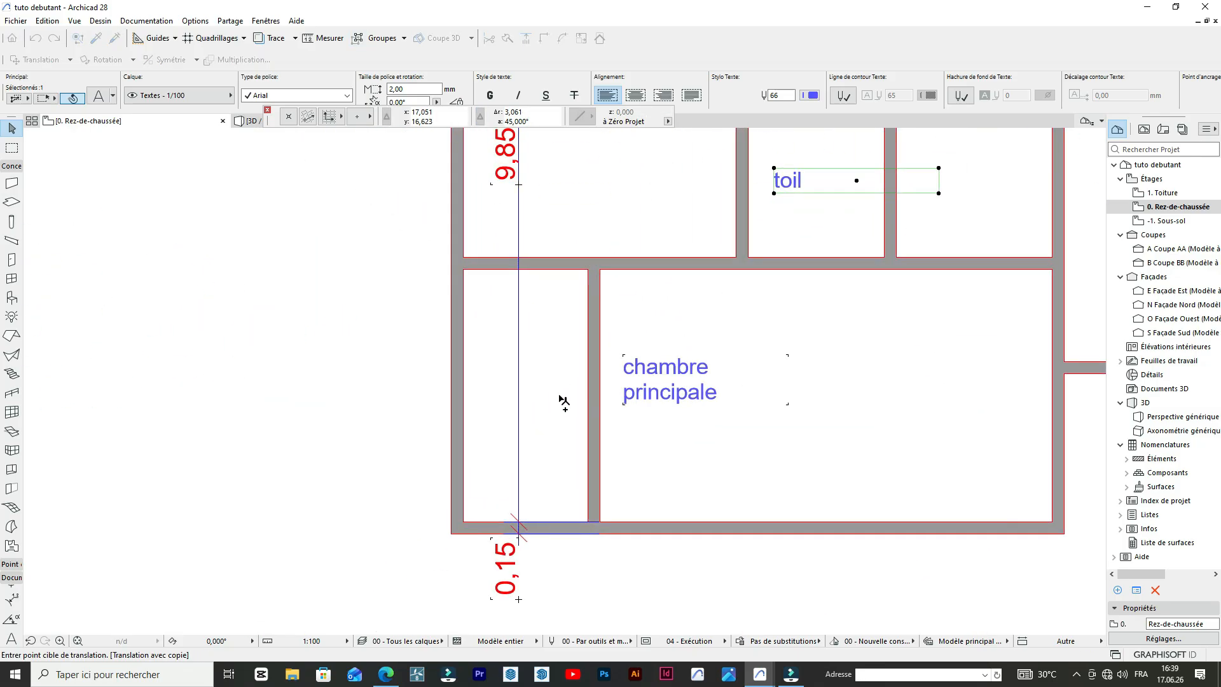
click(544, 385)
double_click(527, 386)
double_click(527, 387)
text(s)
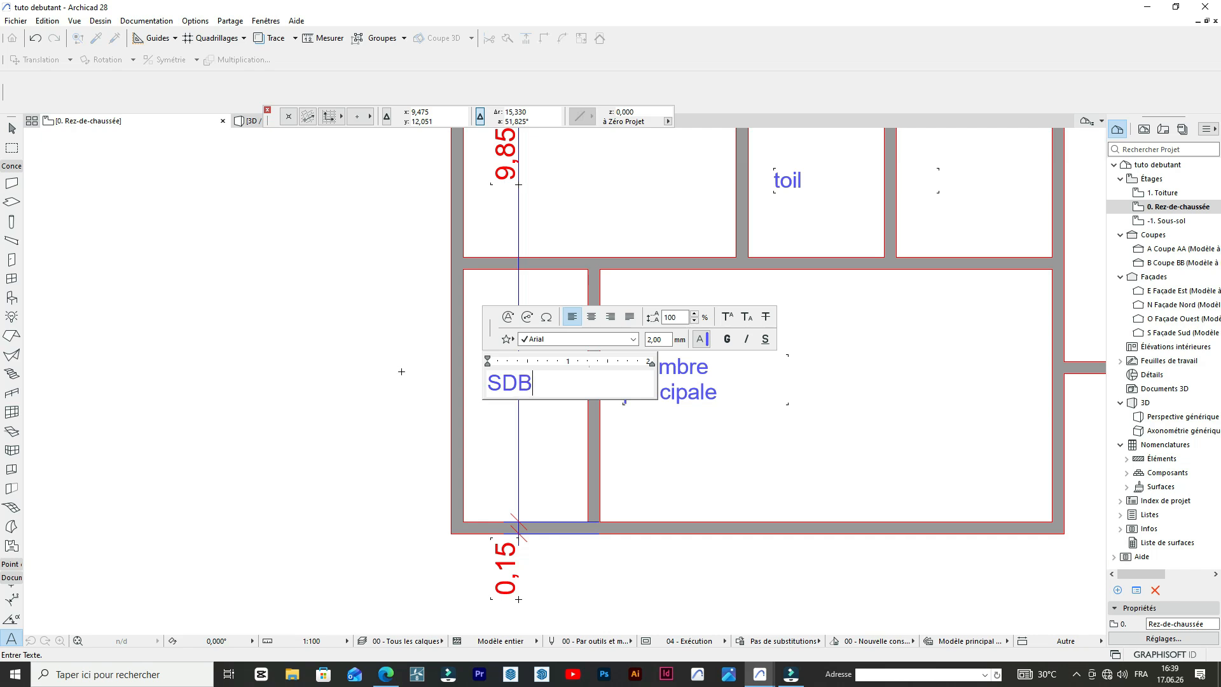
click(574, 407)
- Copy the SDB label into the room between chambre 2 and buanderie and delete that room's toil label
scroll(508, 435, down, 5)
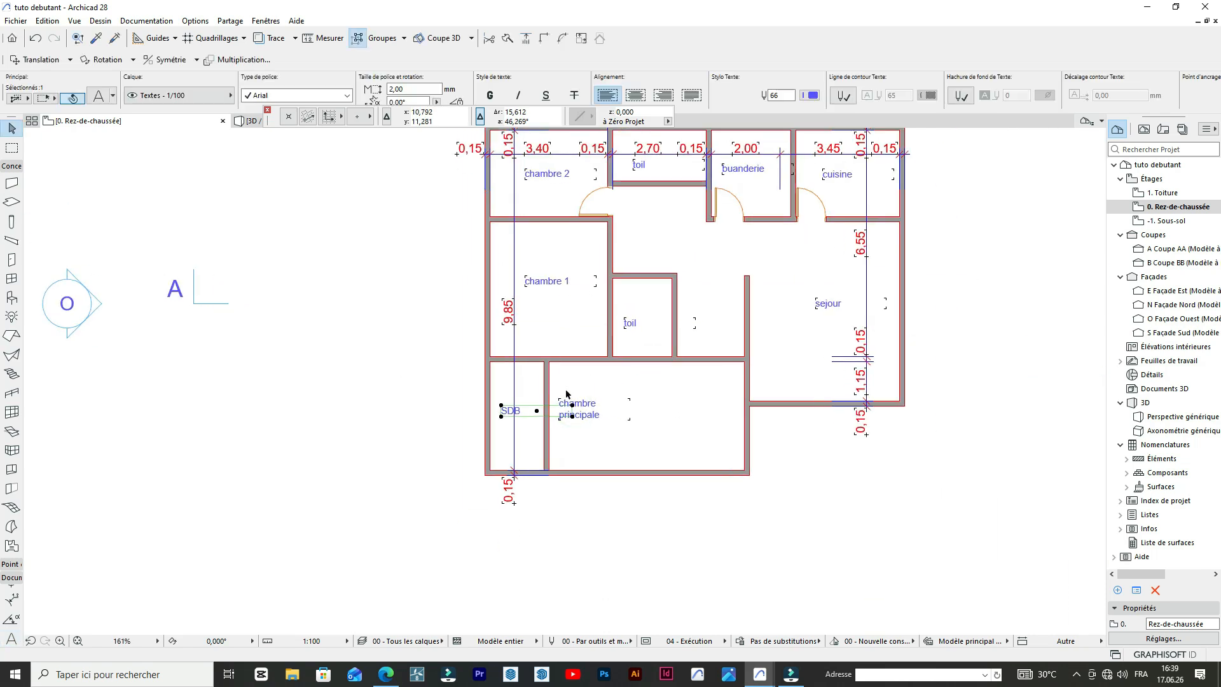
scroll(565, 395, up, 4)
key(ctrl+d)
key(ctrl)
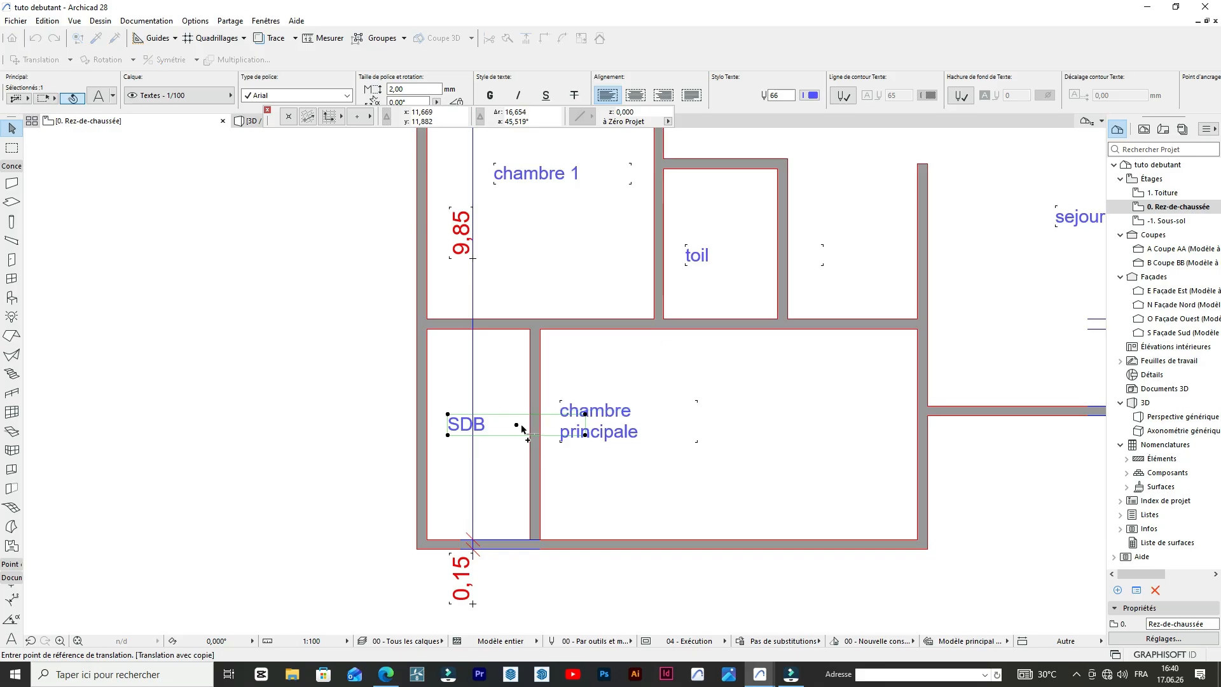
click(517, 425)
scroll(601, 331, down, 4)
scroll(669, 246, down, 2)
scroll(648, 260, up, 5)
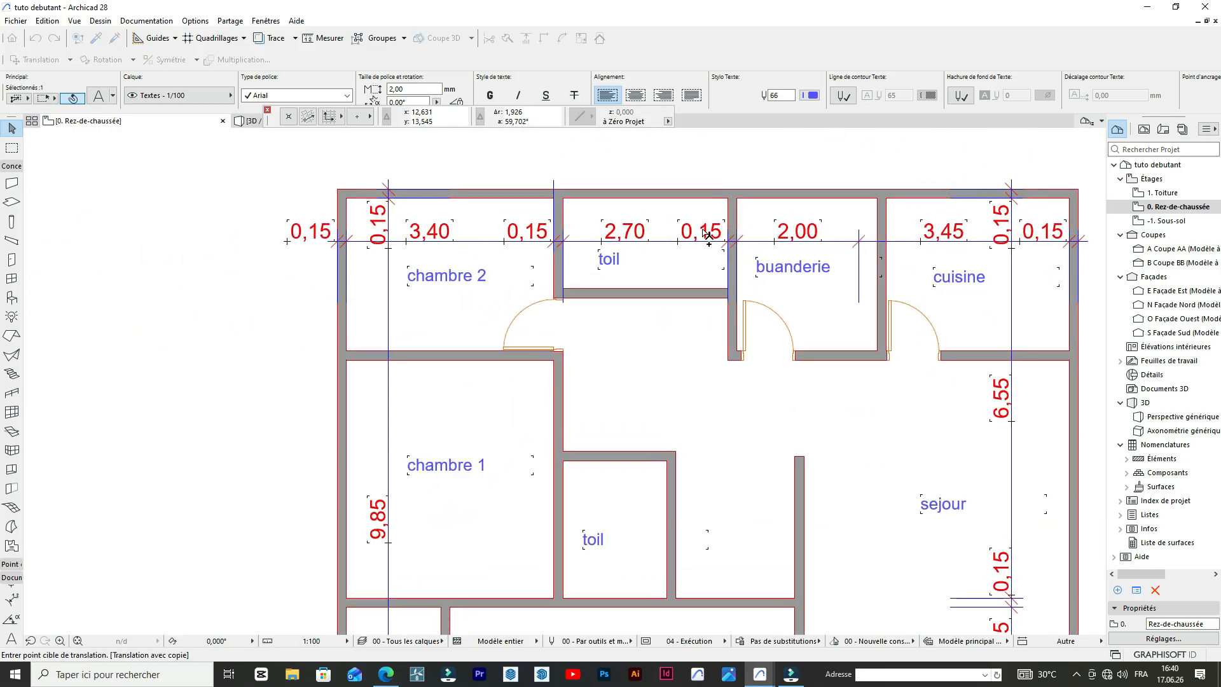
click(643, 270)
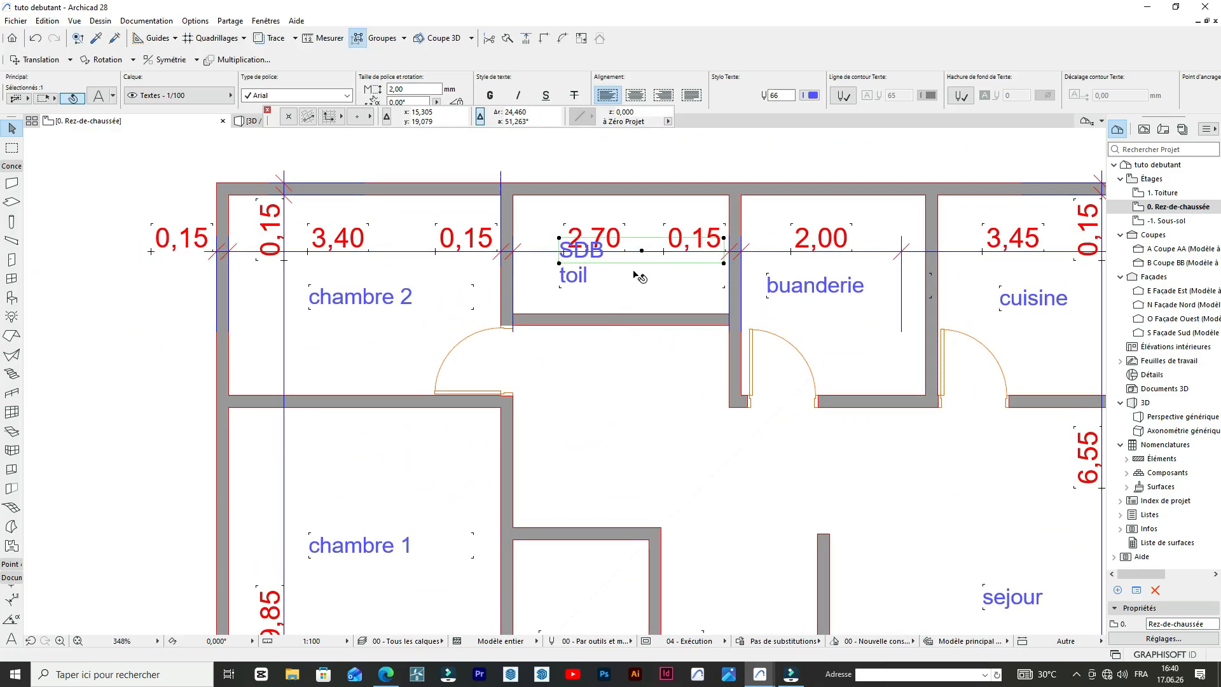
key(Delete)
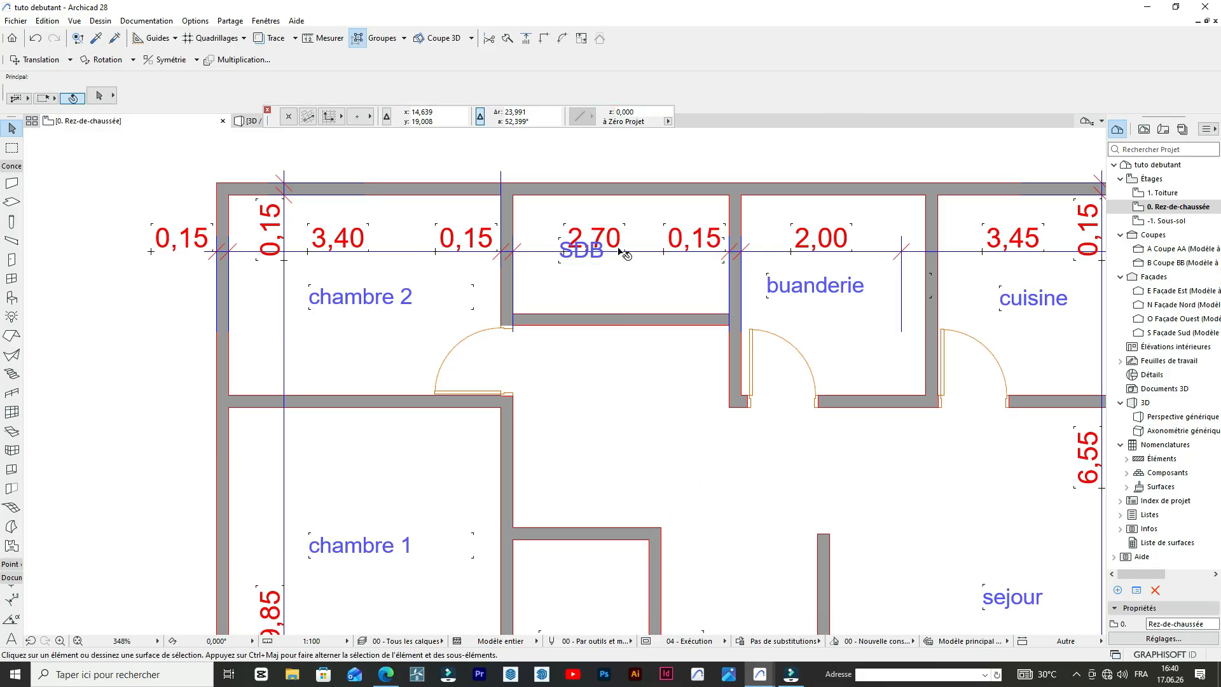
- Move the toil label slightly up and to the right within the small room beside chambre 1
scroll(622, 249, down, 7)
scroll(630, 250, up, 5)
scroll(604, 407, down, 3)
scroll(610, 474, up, 2)
scroll(592, 461, down, 2)
scroll(573, 452, up, 2)
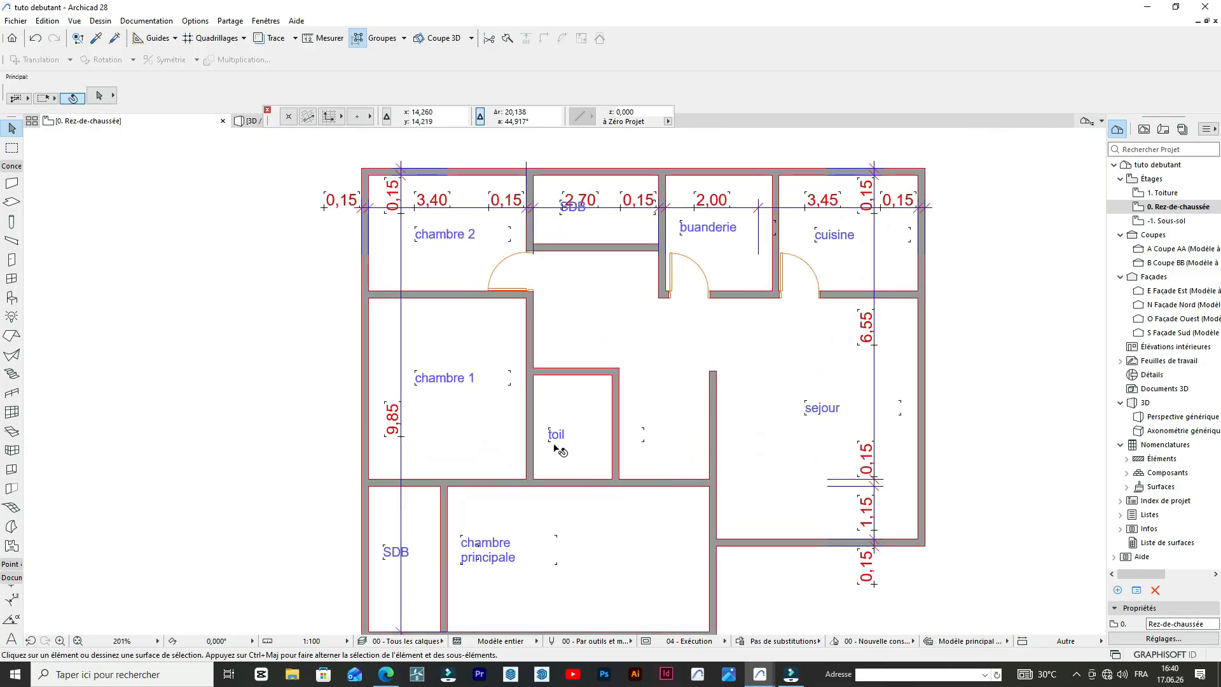
click(553, 434)
scroll(593, 435, up, 4)
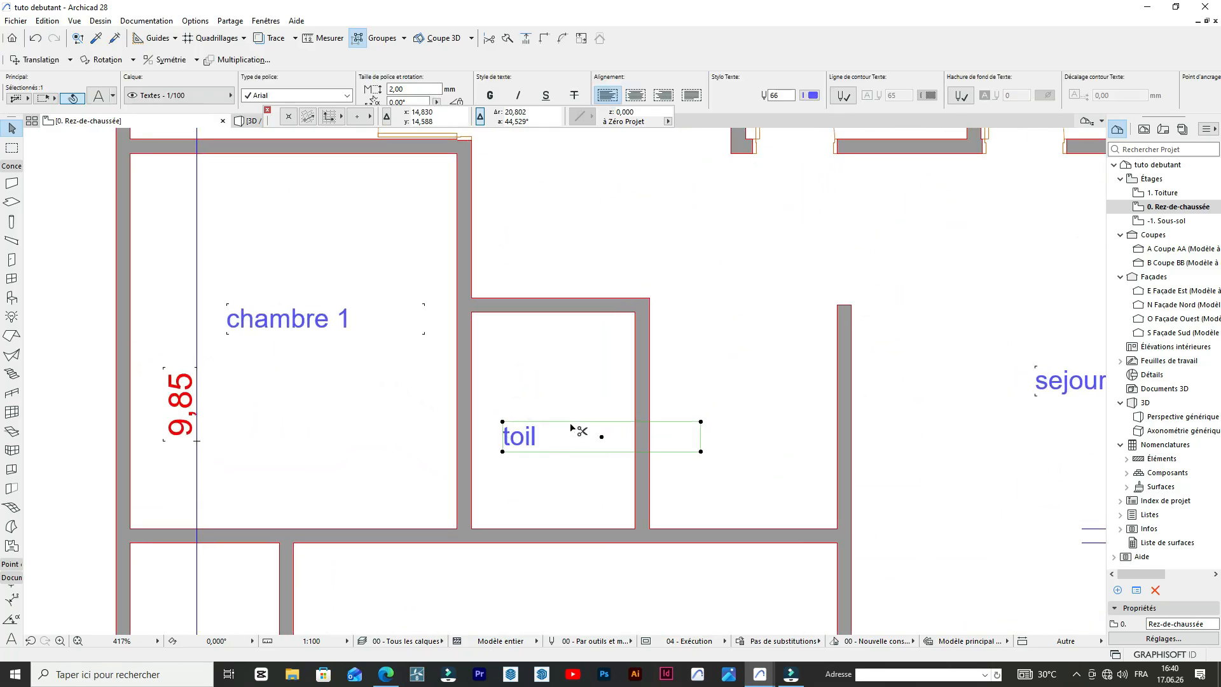
key(ctrl+d)
click(559, 430)
click(573, 409)
click(566, 378)
- Pick up the buanderie door's settings, set the width to 0,7 m, and place the door in toil's upper wall near chambre 1, opening inward
scroll(595, 321, down, 8)
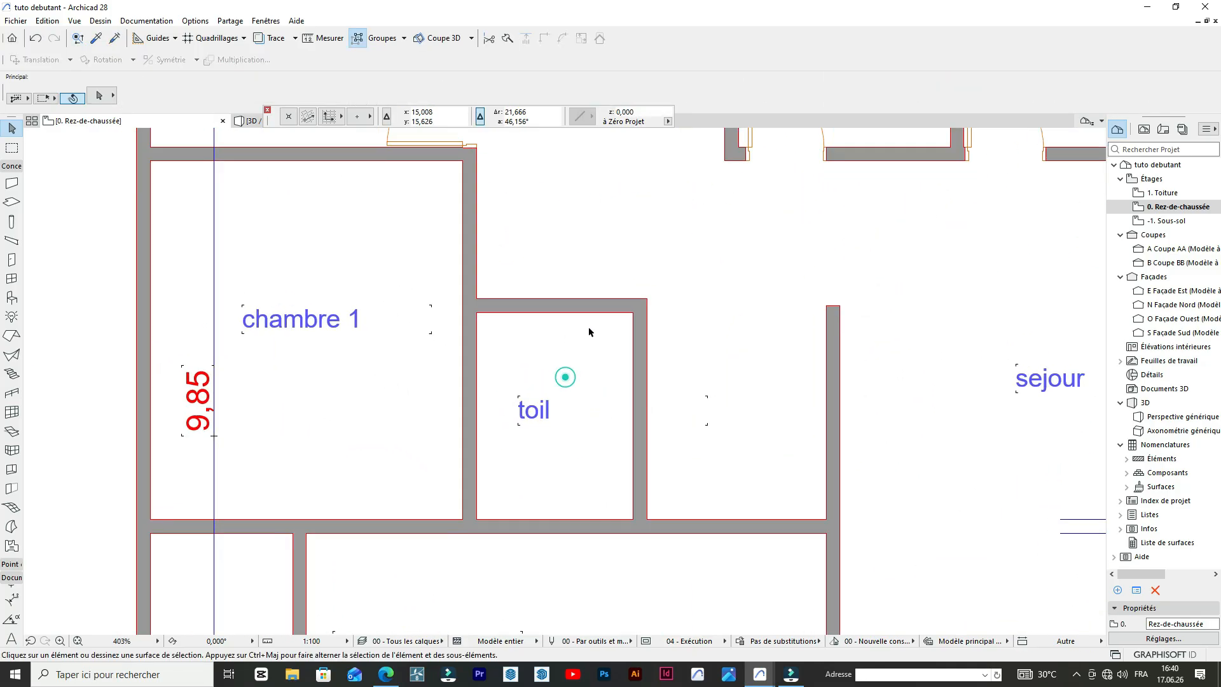
scroll(608, 300, up, 4)
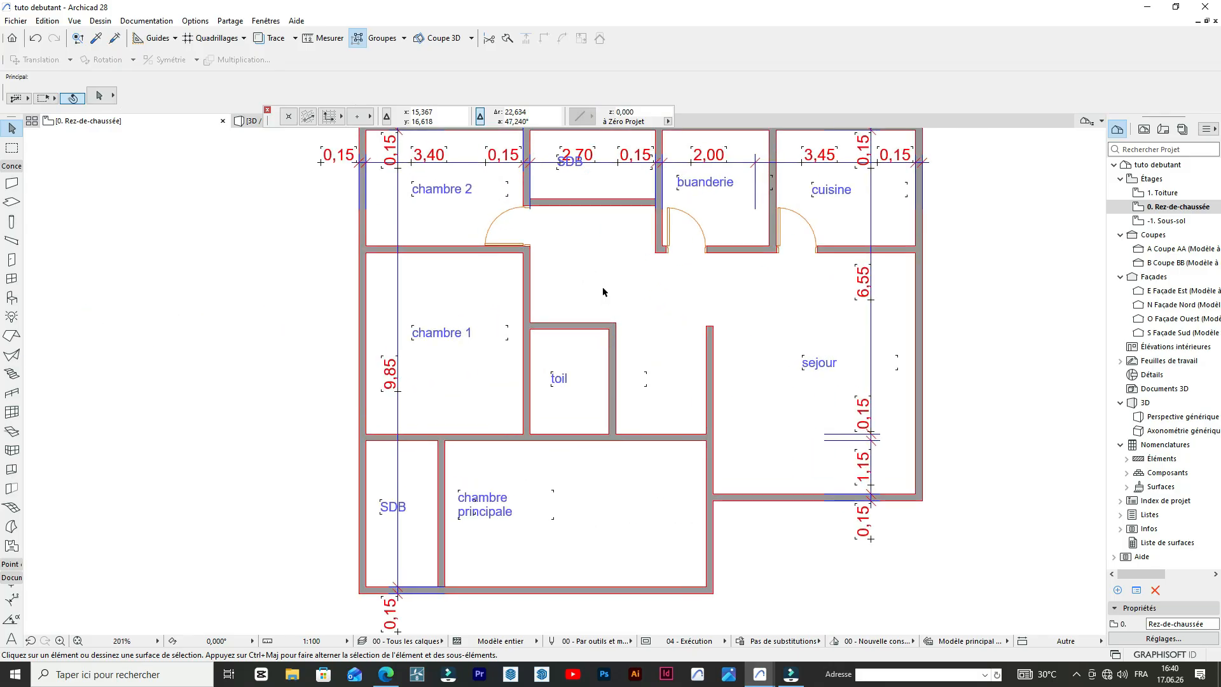
scroll(502, 318, down, 2)
scroll(532, 336, up, 5)
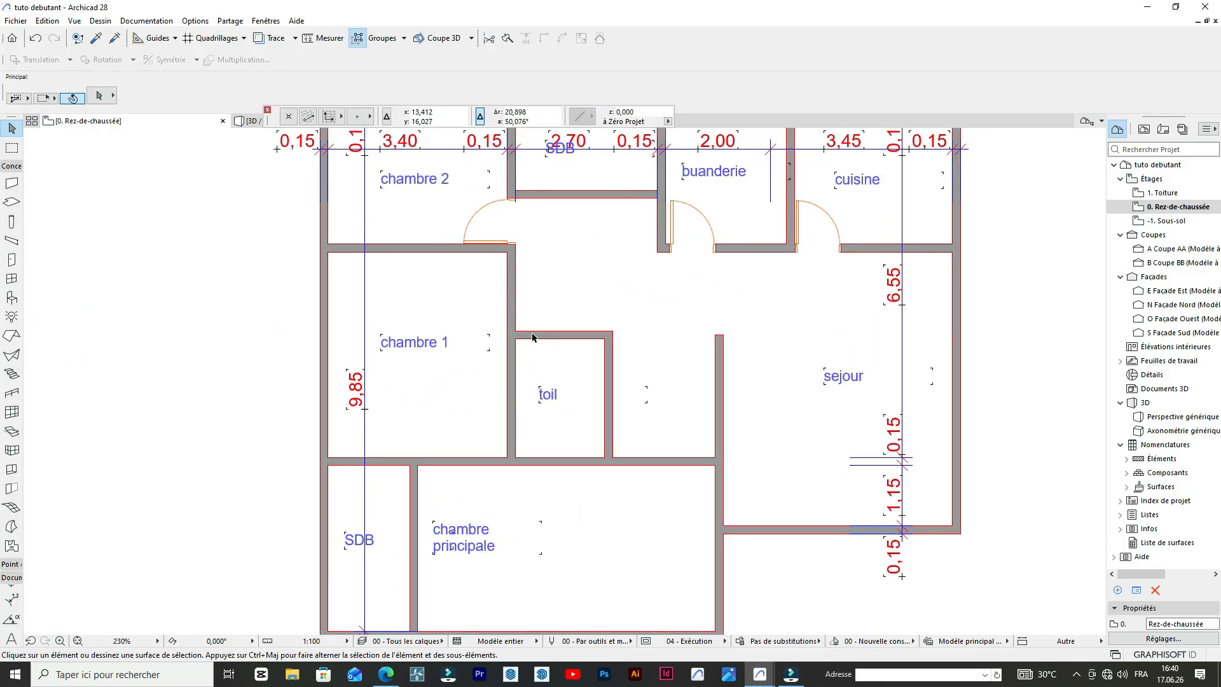
scroll(559, 324, down, 3)
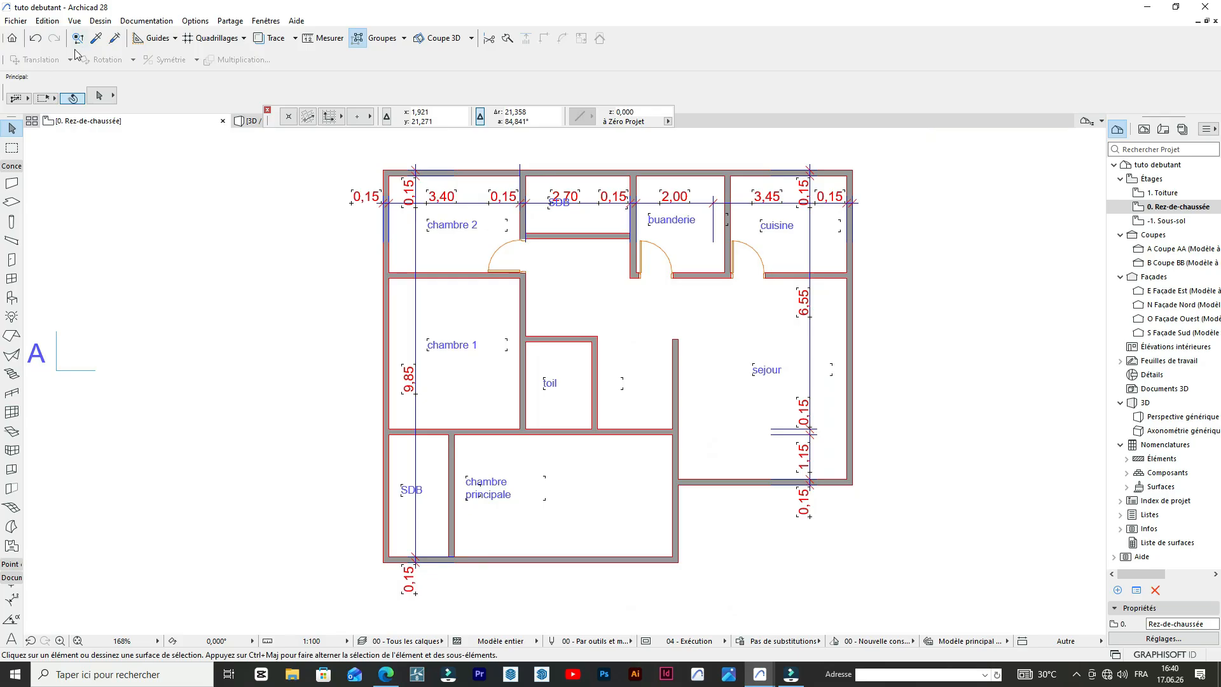
click(96, 39)
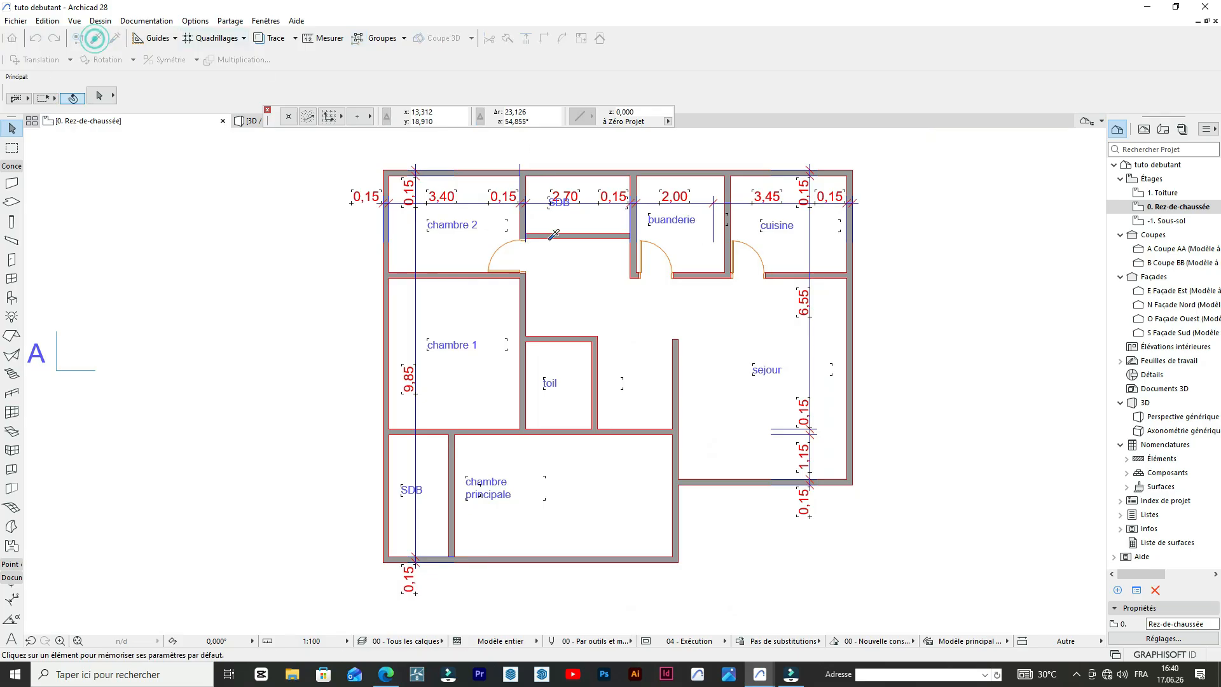
click(644, 237)
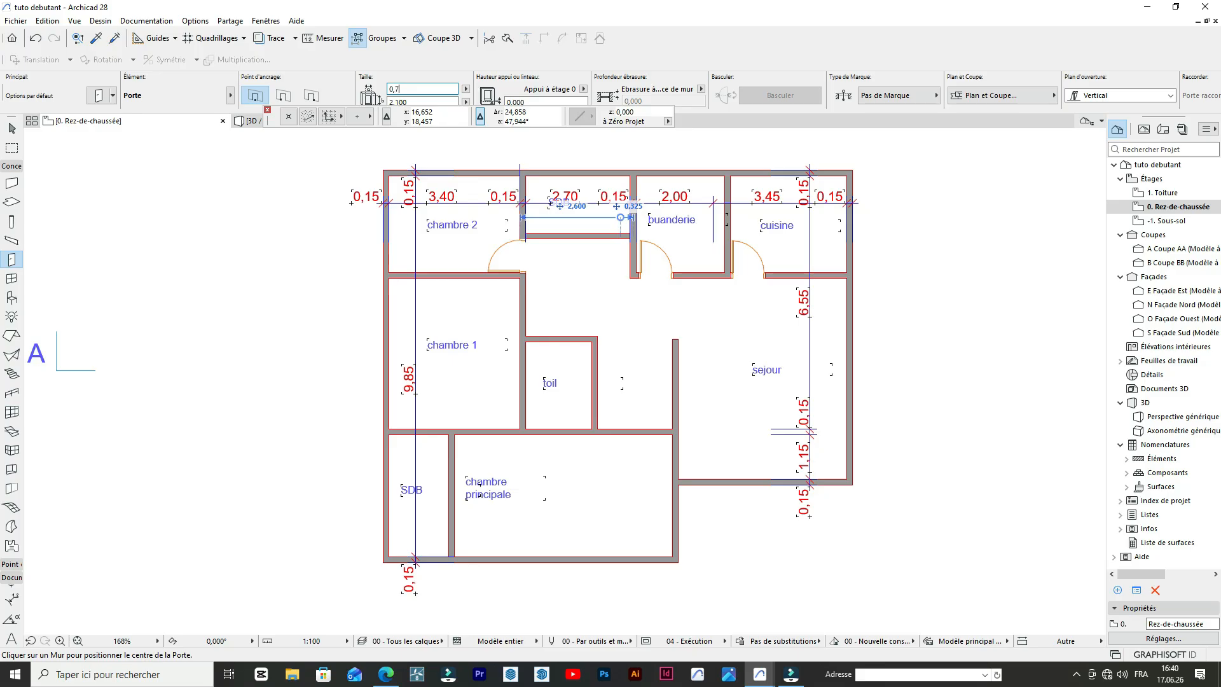
key(Return)
scroll(546, 342, up, 3)
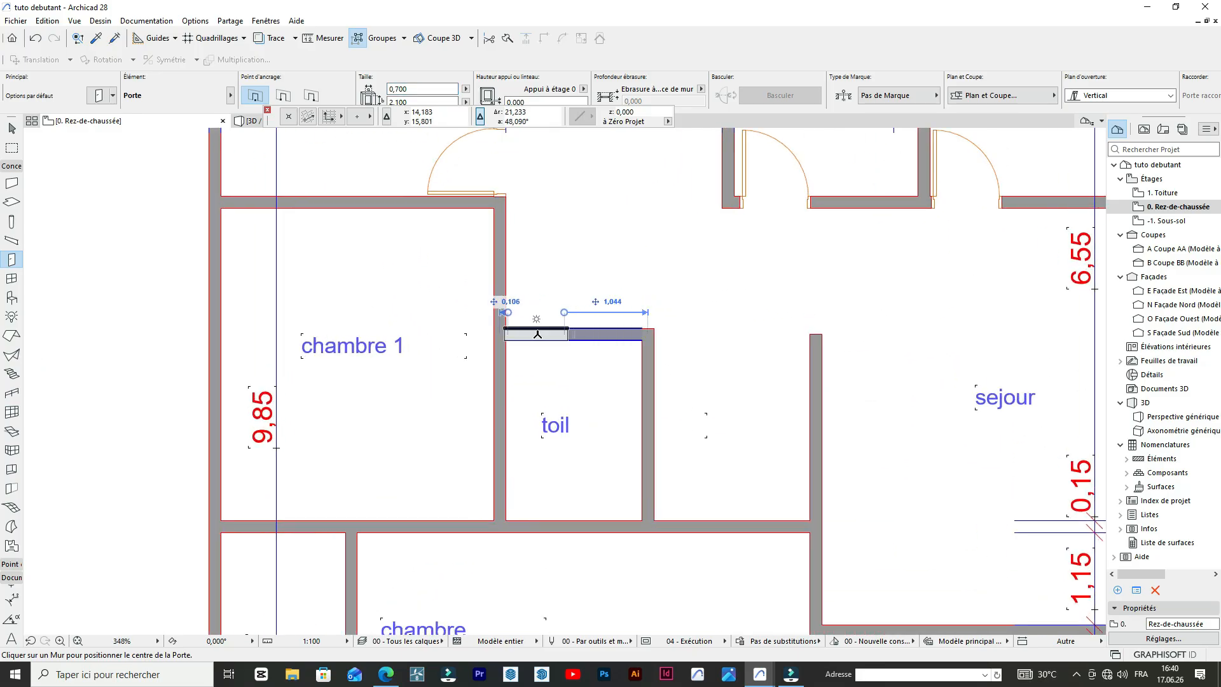
click(541, 332)
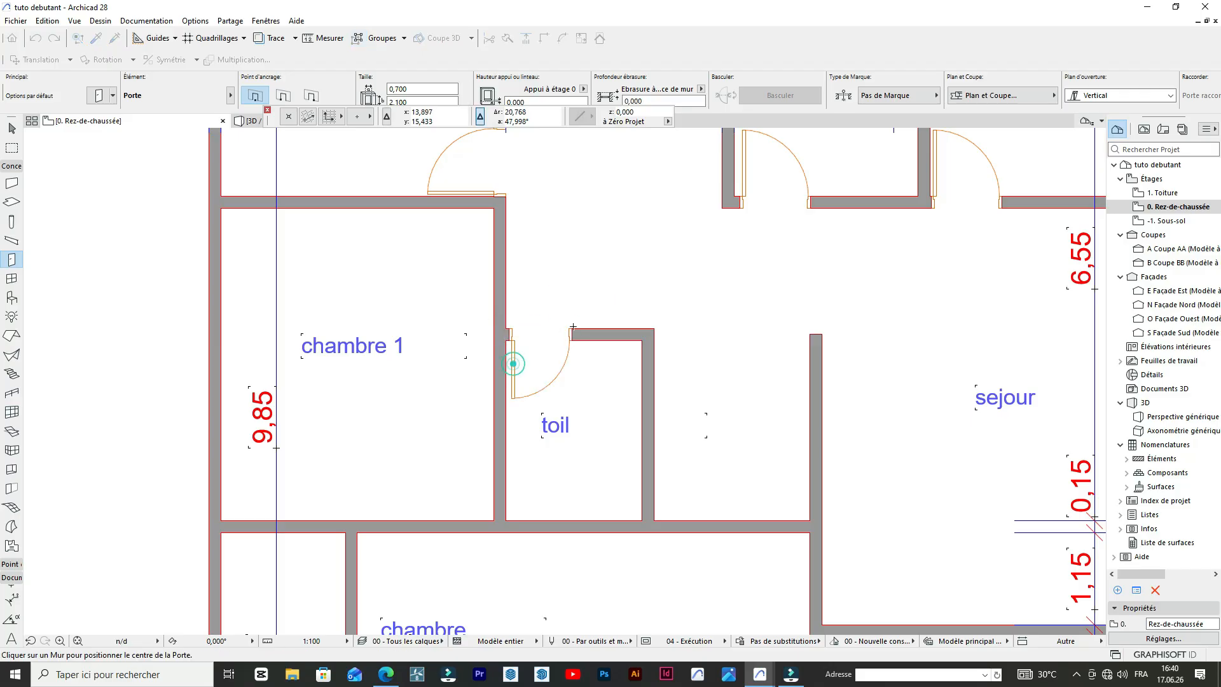
- Place a 0,700 m wide door in the wall between chambre 2 and the upper SDB, opening into the SDB
scroll(572, 327, down, 4)
scroll(539, 291, up, 3)
scroll(570, 307, down, 2)
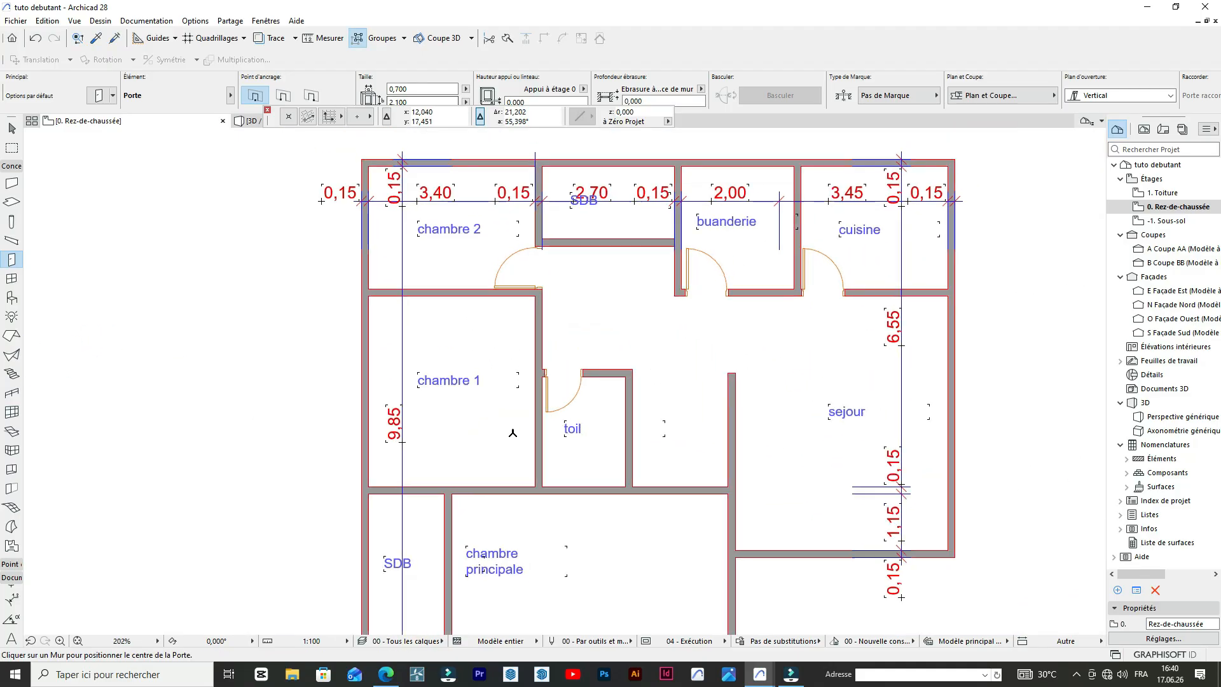
scroll(627, 269, up, 2)
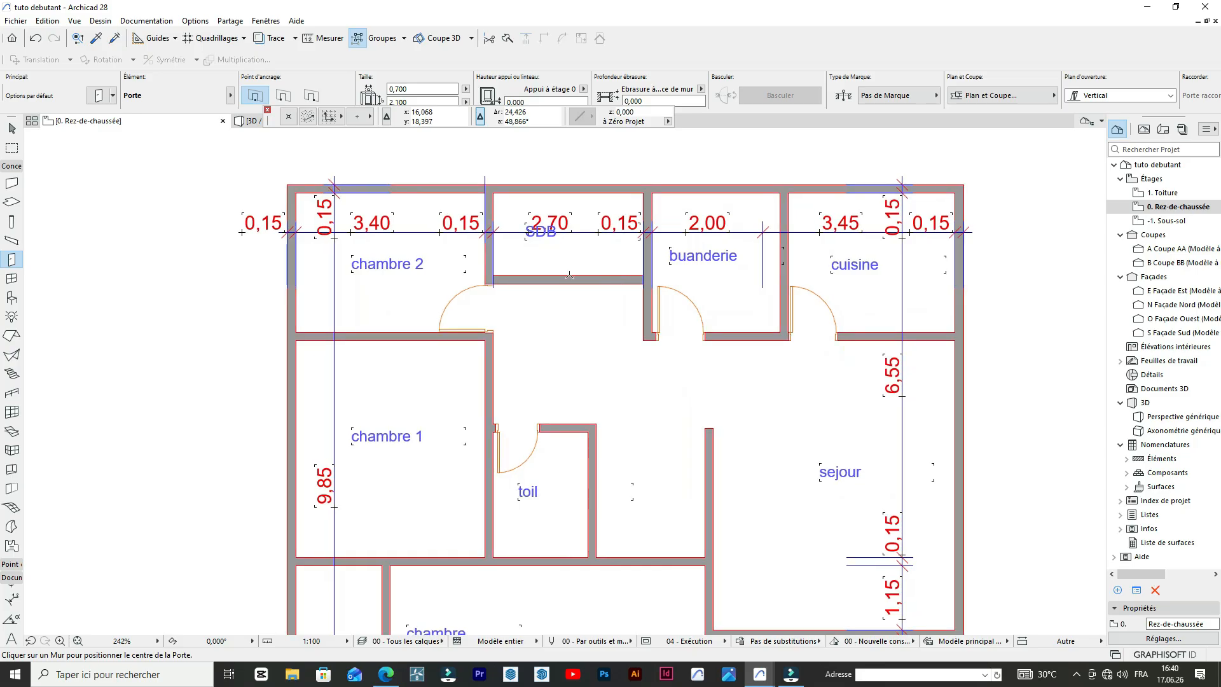
scroll(495, 256, up, 1)
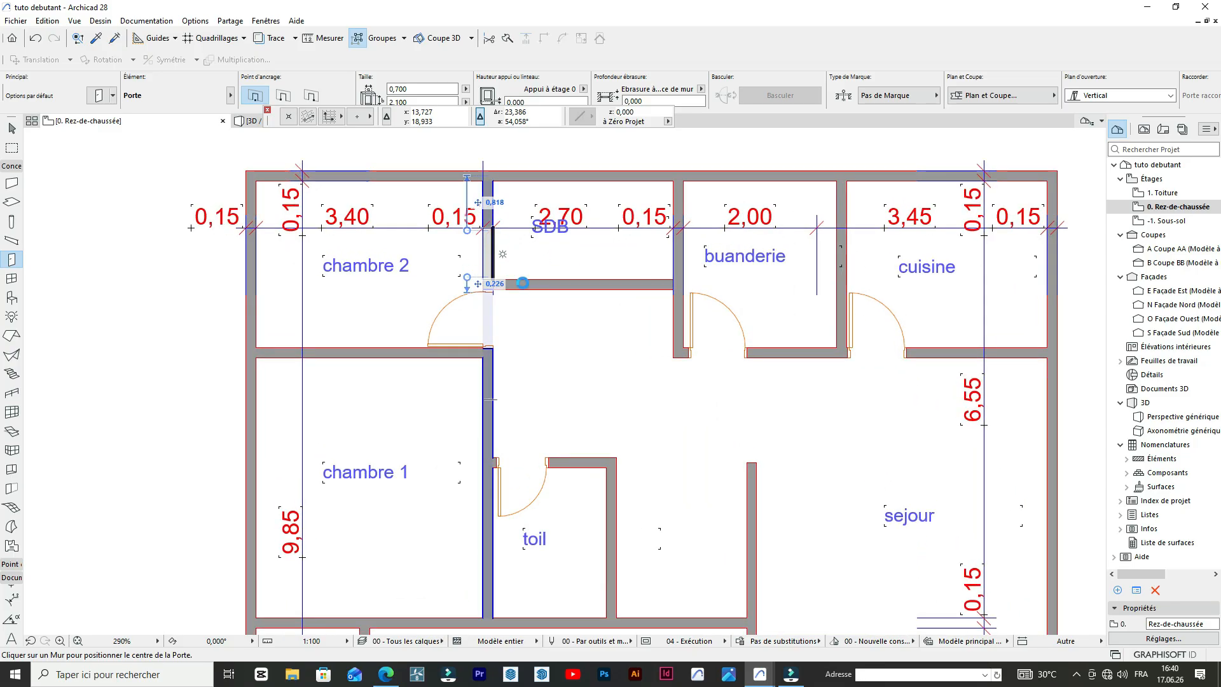
scroll(522, 284, down, 3)
click(529, 281)
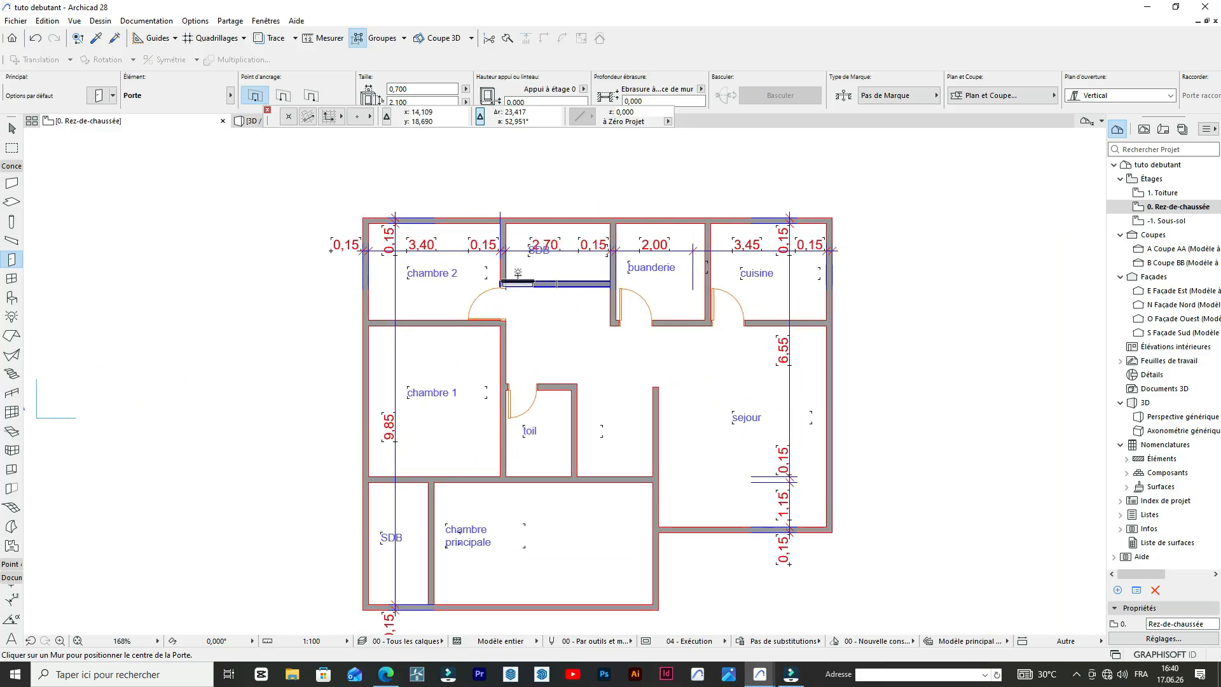
scroll(515, 274, up, 5)
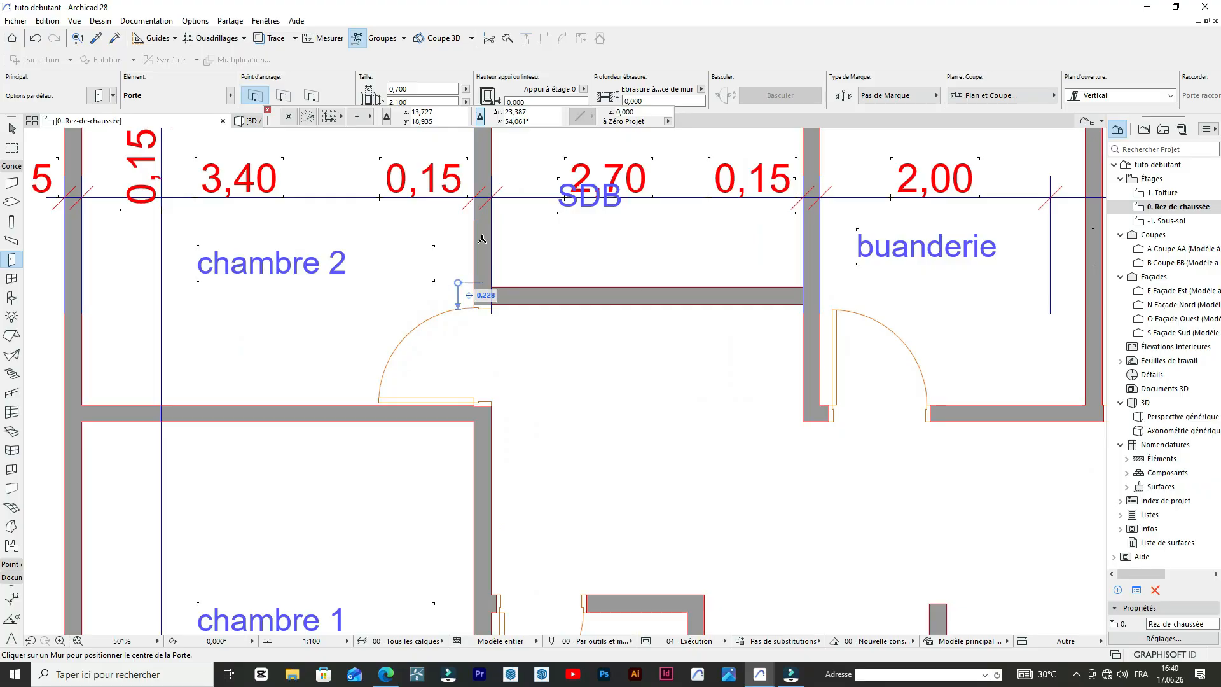
click(478, 242)
click(533, 265)
scroll(779, 367, down, 8)
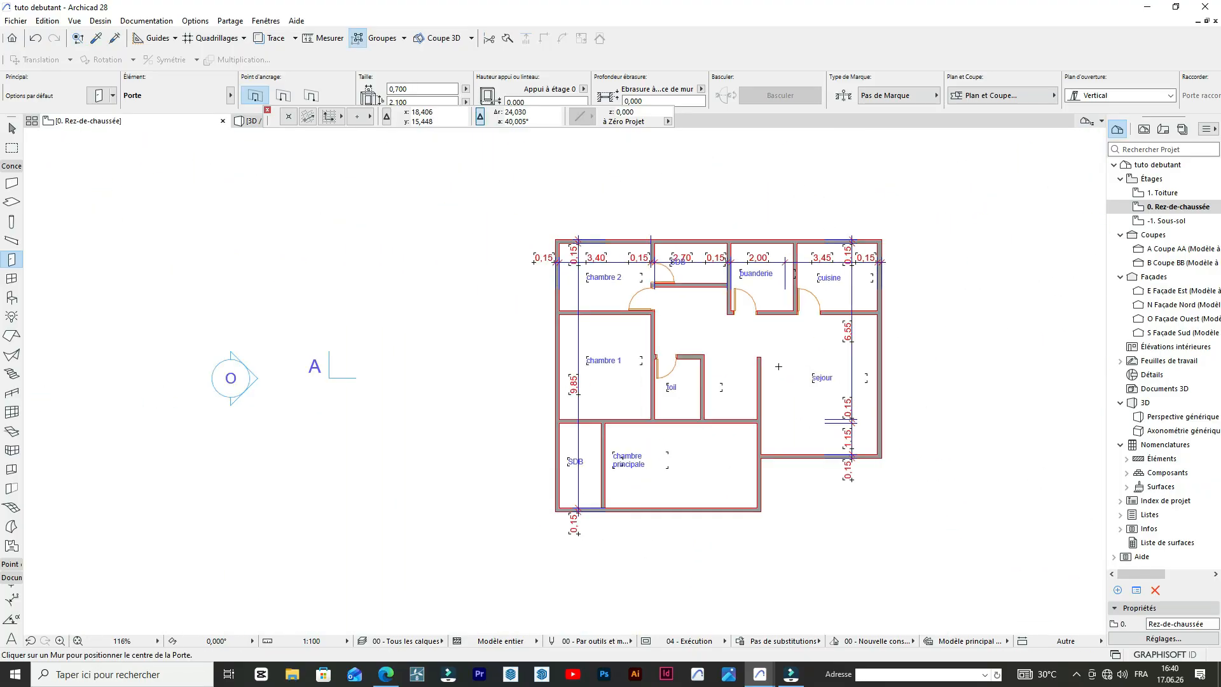
- Place a 0,700 m wide door near the upper end of the wall between the lower SDB and chambre principale, opening into the SDB
scroll(717, 312, up, 3)
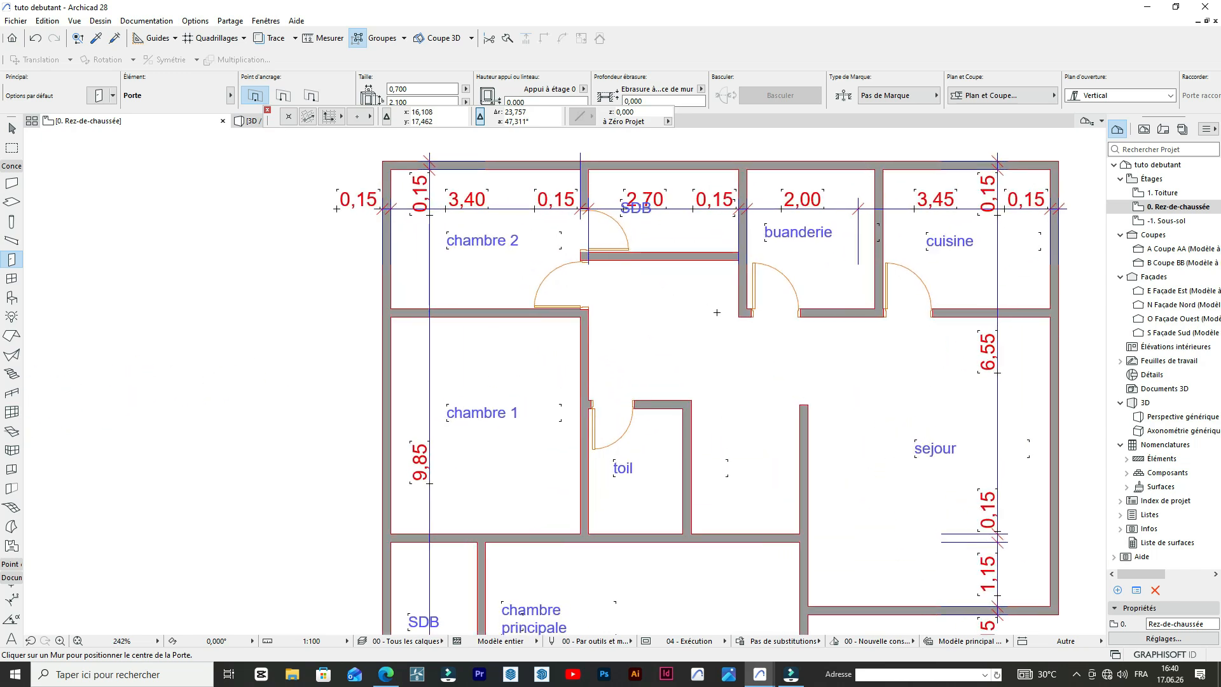
scroll(716, 312, down, 2)
scroll(674, 414, up, 2)
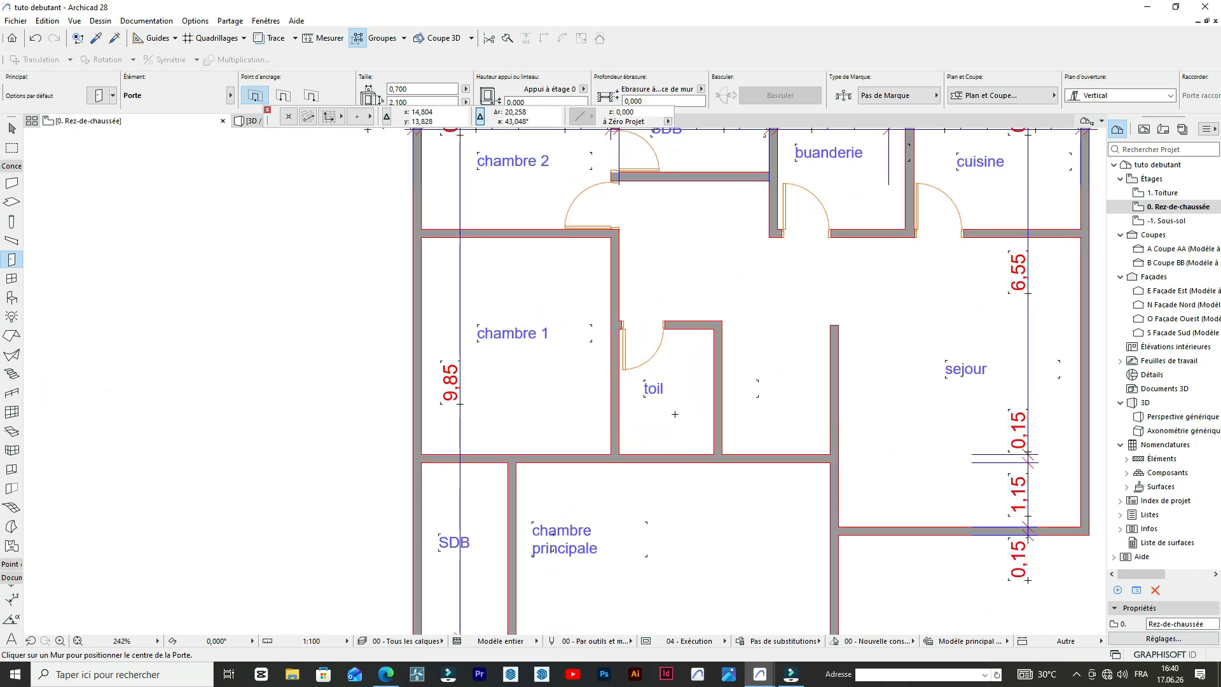
scroll(629, 344, down, 2)
scroll(633, 345, up, 3)
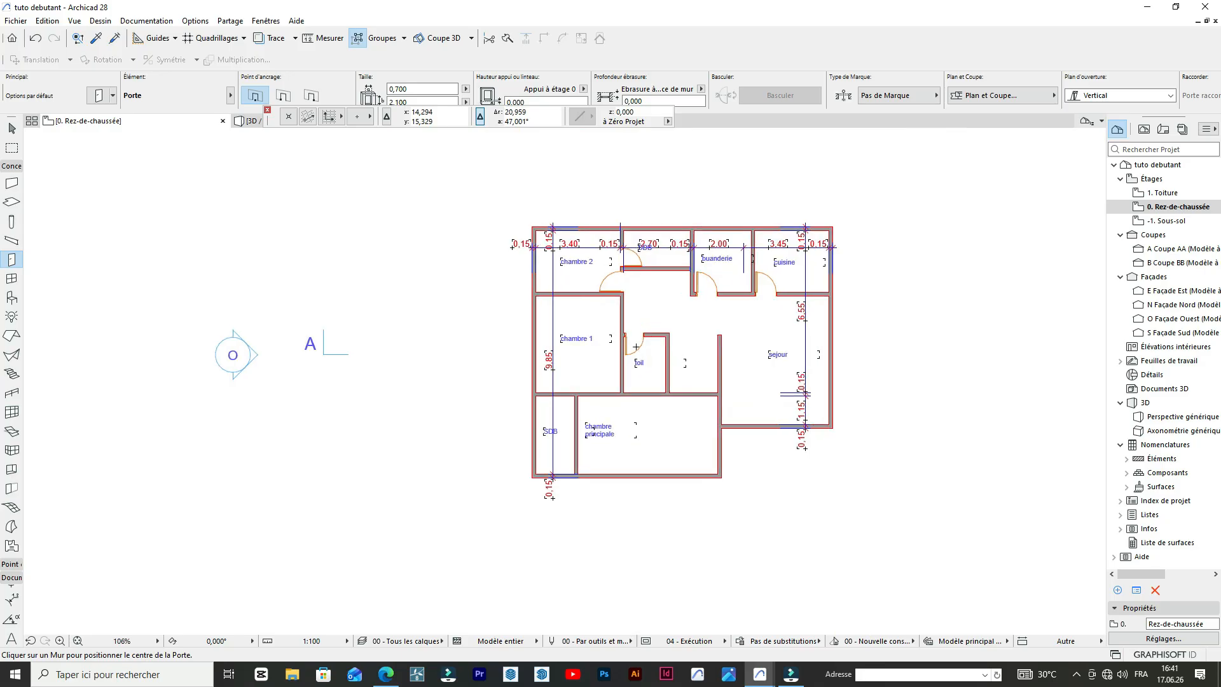
scroll(636, 346, up, 1)
scroll(636, 346, down, 3)
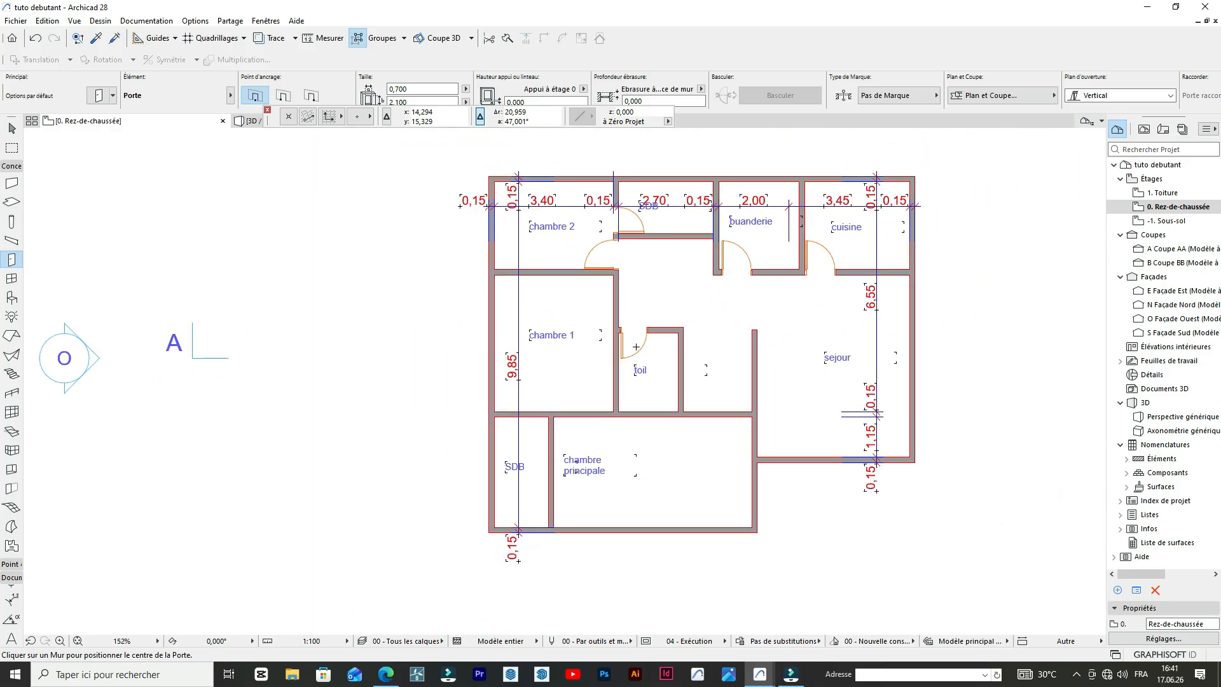
scroll(674, 414, up, 2)
scroll(674, 414, up, 1)
scroll(595, 380, down, 2)
scroll(523, 459, up, 3)
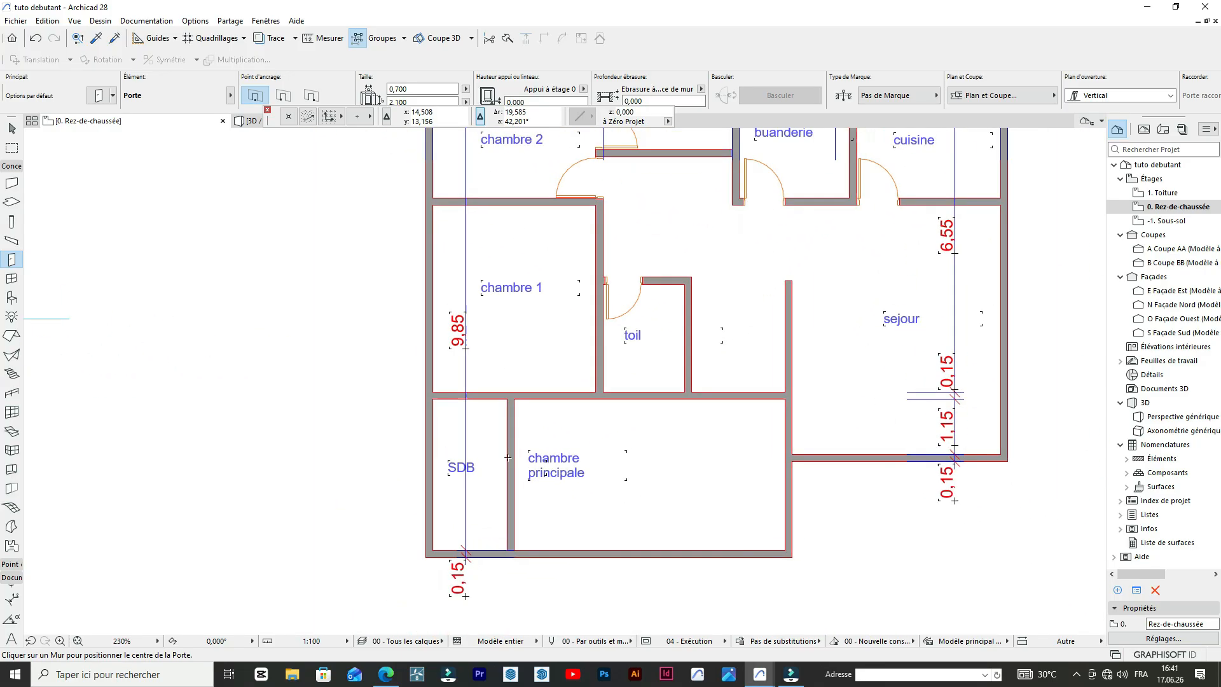
click(509, 405)
- Pick up the buanderie door's settings and place a 0,800 m wide door in chambre principale's upper wall near the sejour, opening into the bedroom
scroll(457, 383, down, 3)
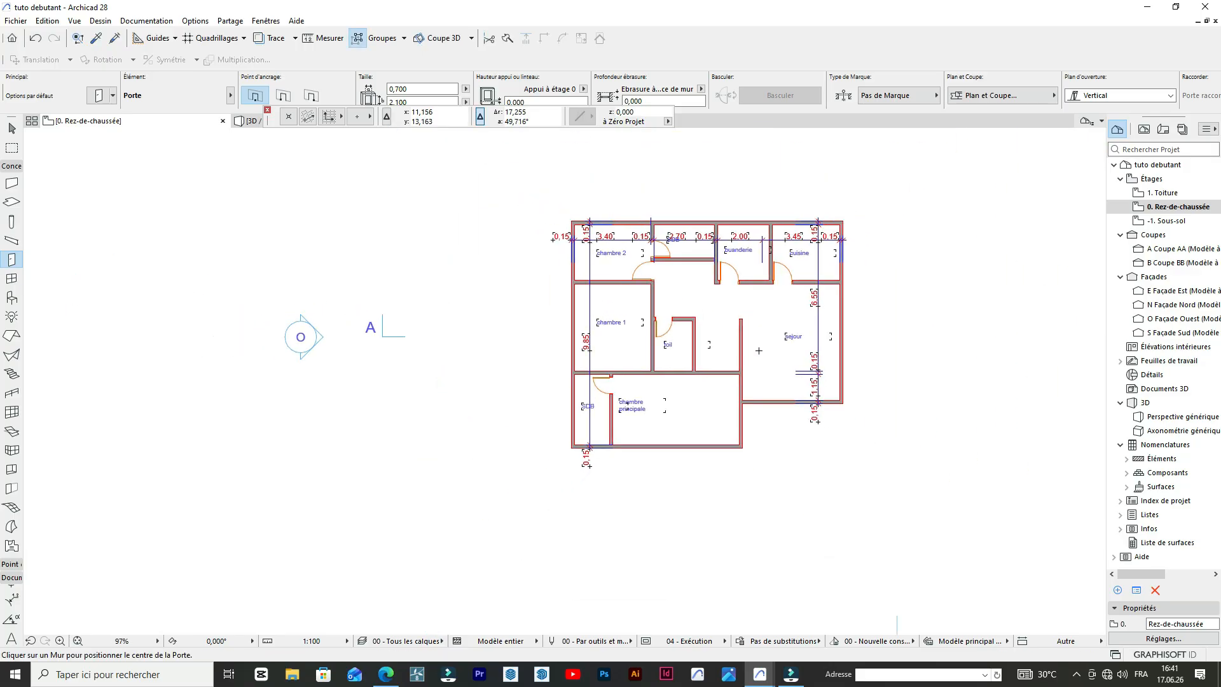
scroll(636, 381, up, 2)
click(96, 38)
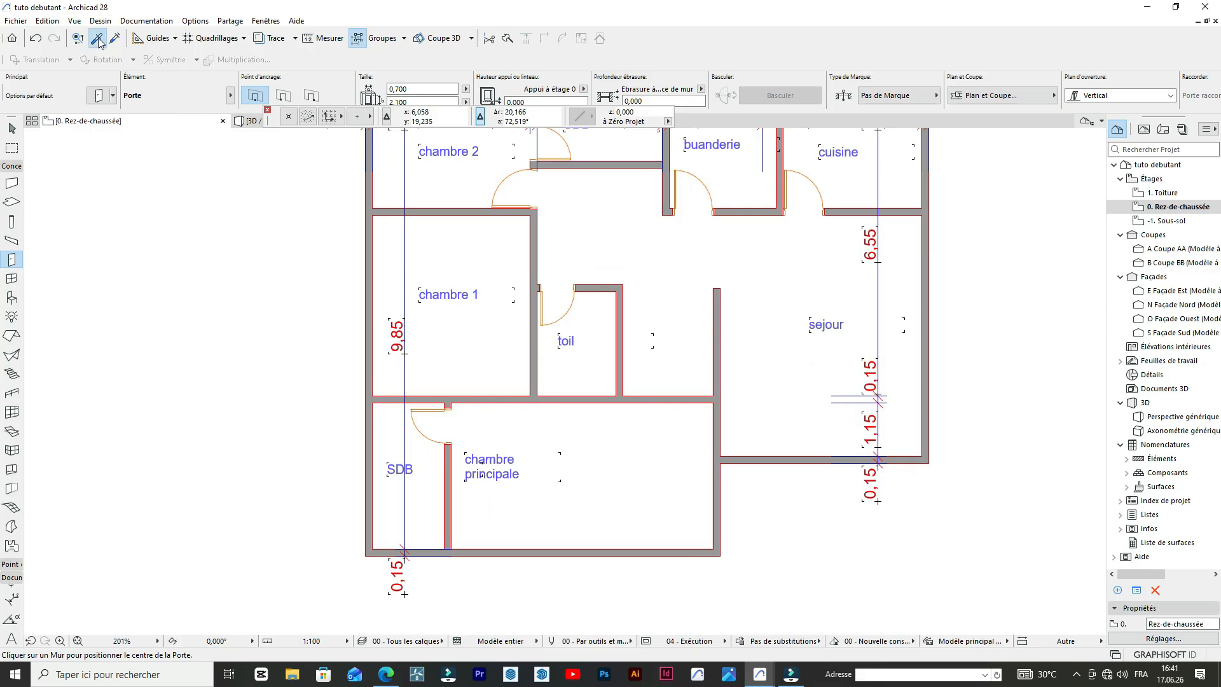
click(681, 169)
scroll(697, 373, up, 3)
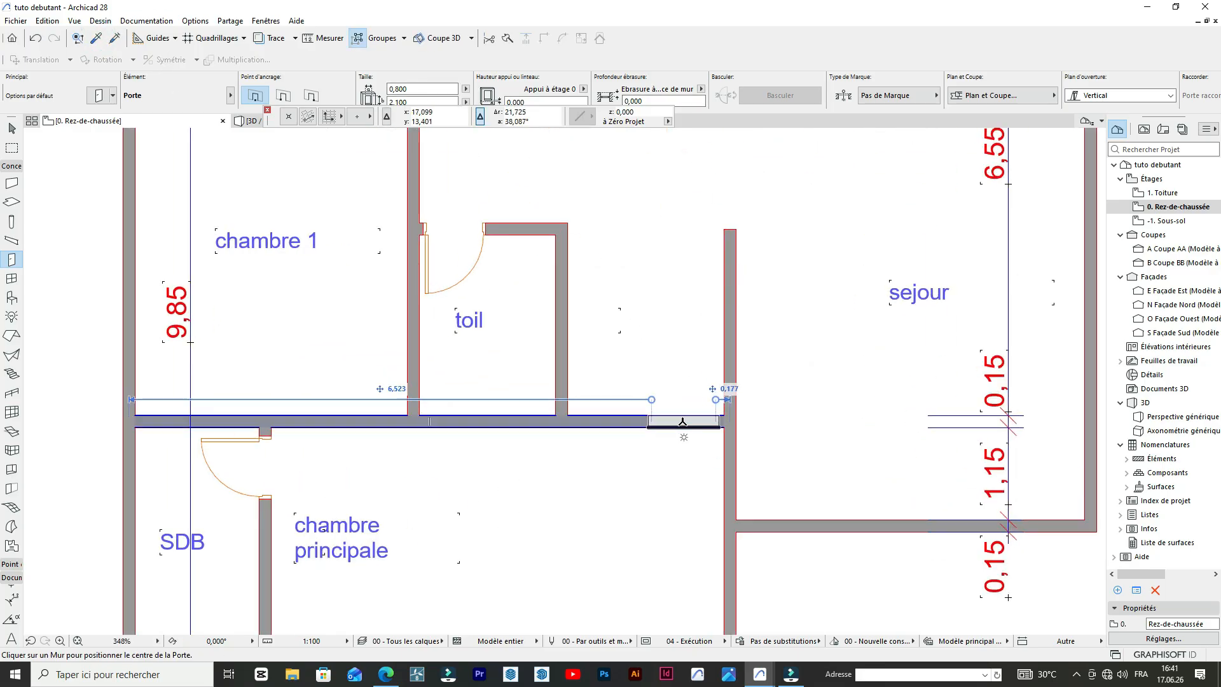
click(683, 422)
click(711, 455)
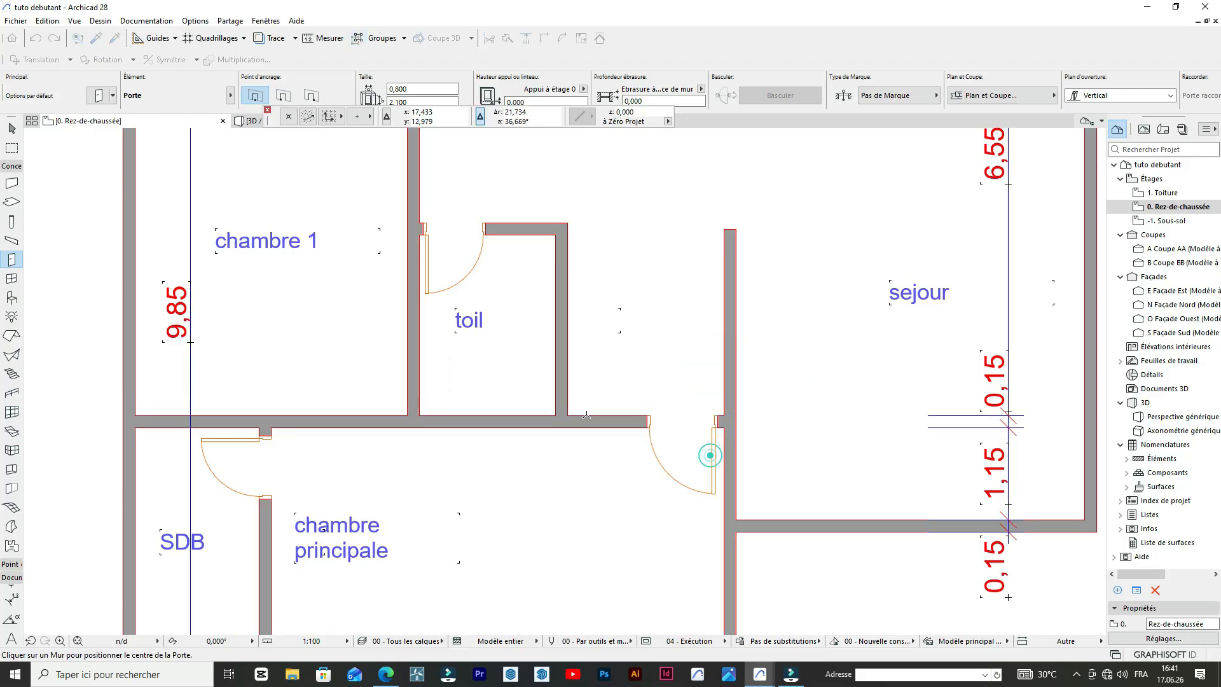
- Examine the placed doors and the circulation between rooms across the whole ground-floor plan
scroll(681, 382, down, 5)
scroll(680, 383, up, 4)
scroll(680, 382, up, 3)
scroll(701, 337, down, 4)
scroll(710, 301, down, 4)
scroll(742, 384, up, 3)
scroll(742, 384, down, 2)
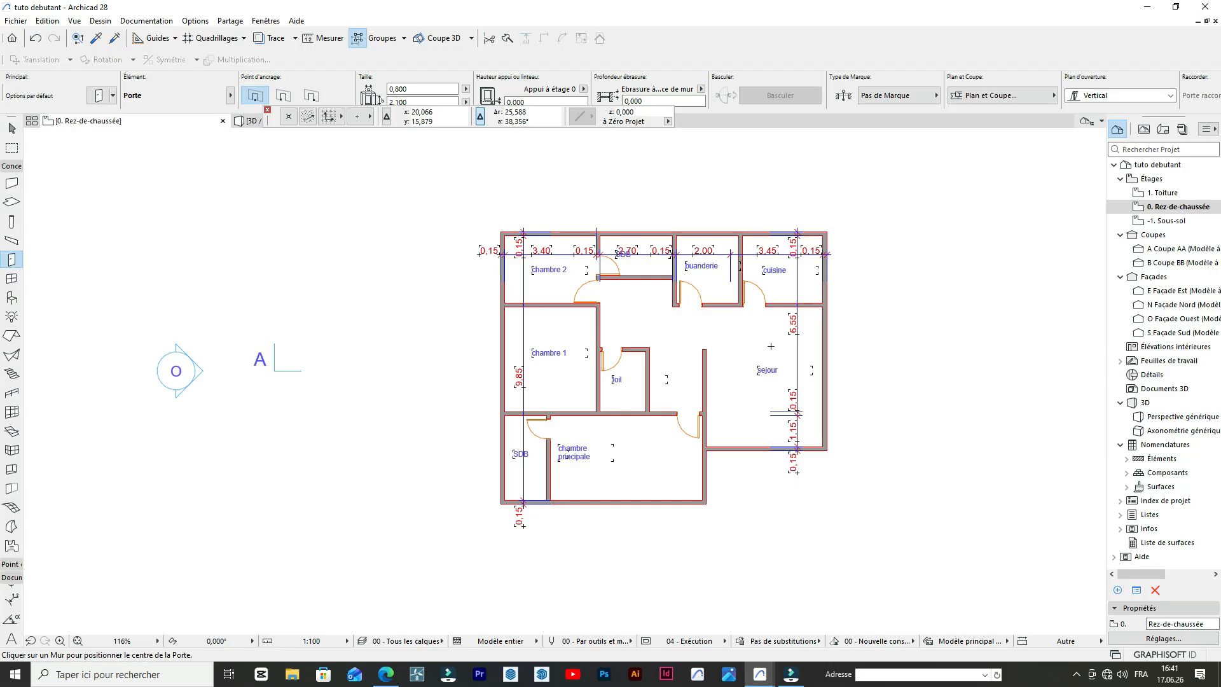
scroll(753, 314, up, 5)
scroll(734, 302, down, 6)
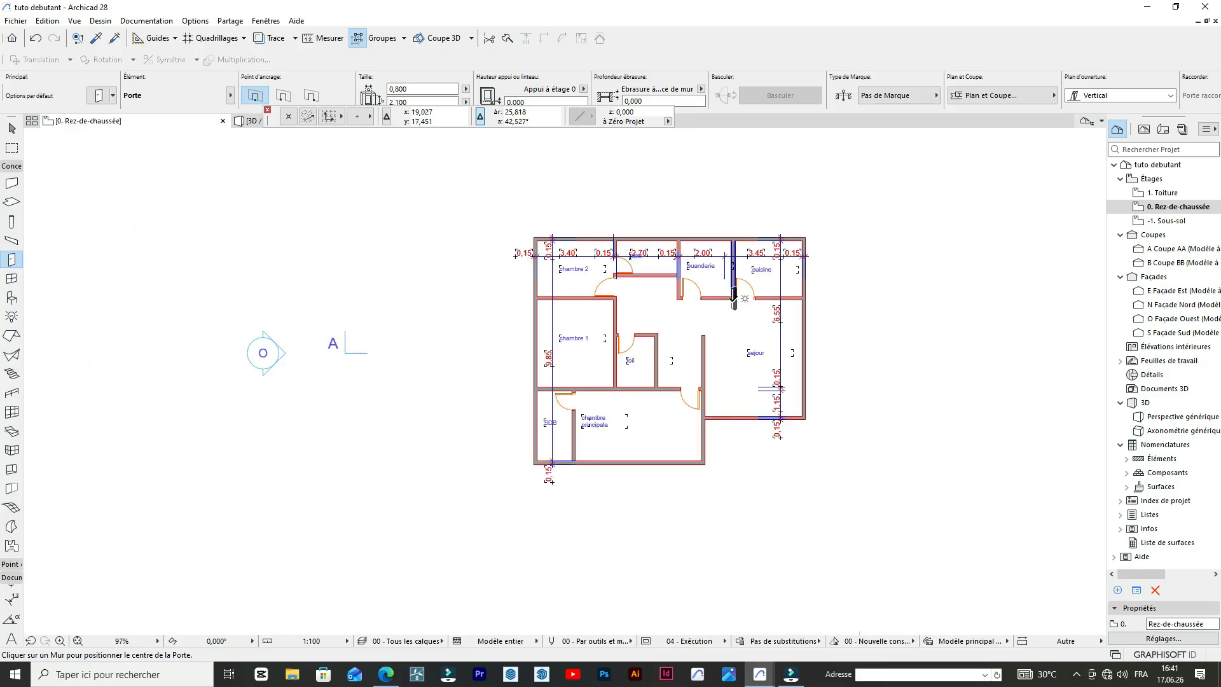